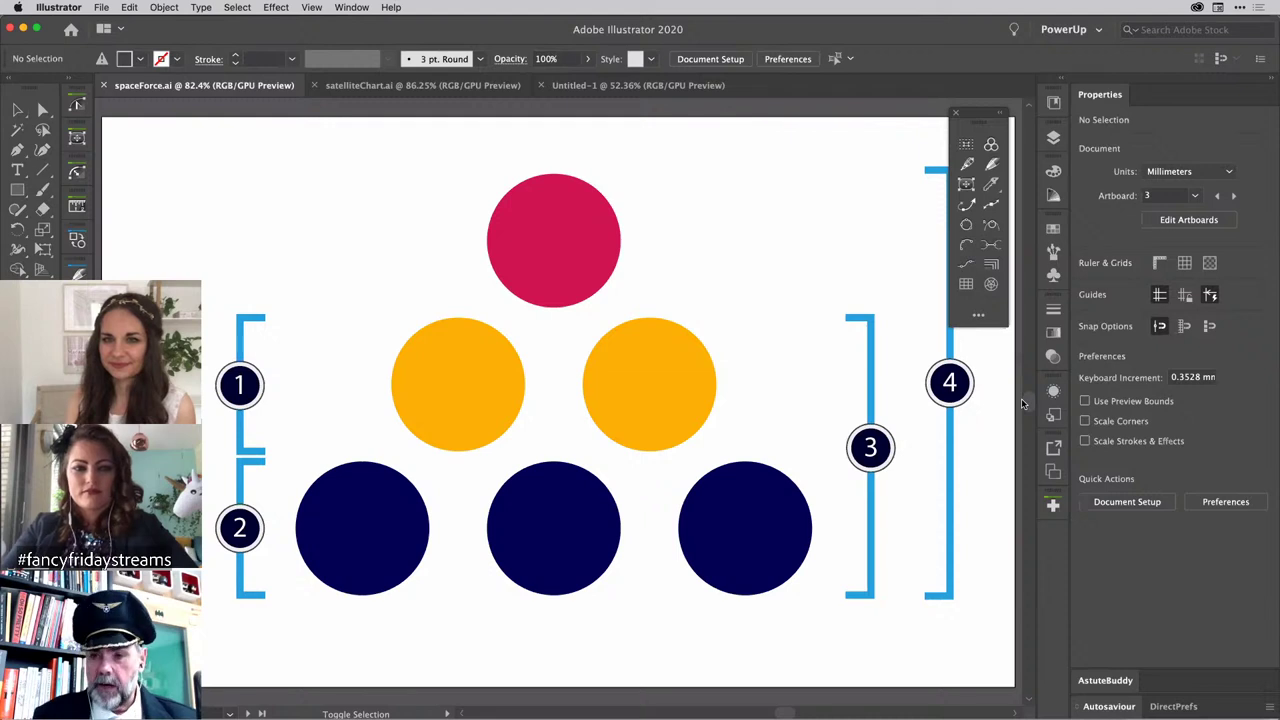
# Step: Close the floating tool palette and switch to the Essentials Classic workspace
pyautogui.click(954, 116)
pyautogui.click(1098, 29)
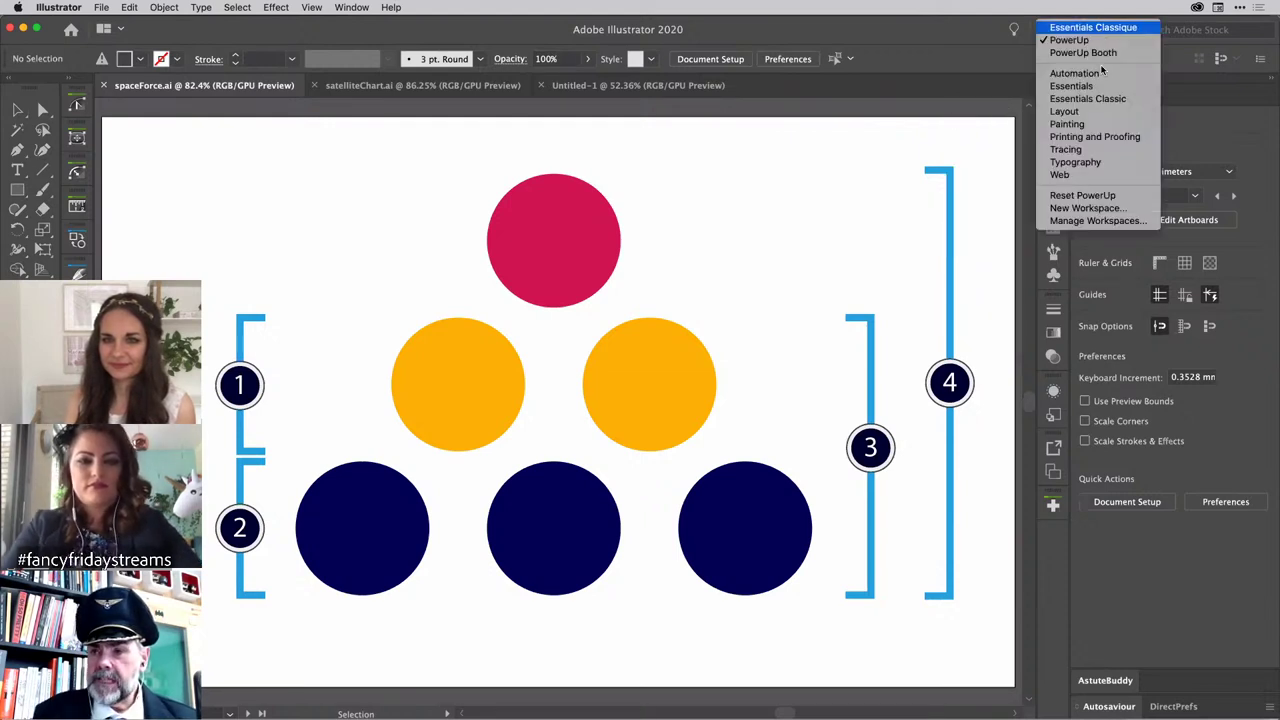
pyautogui.click(1095, 98)
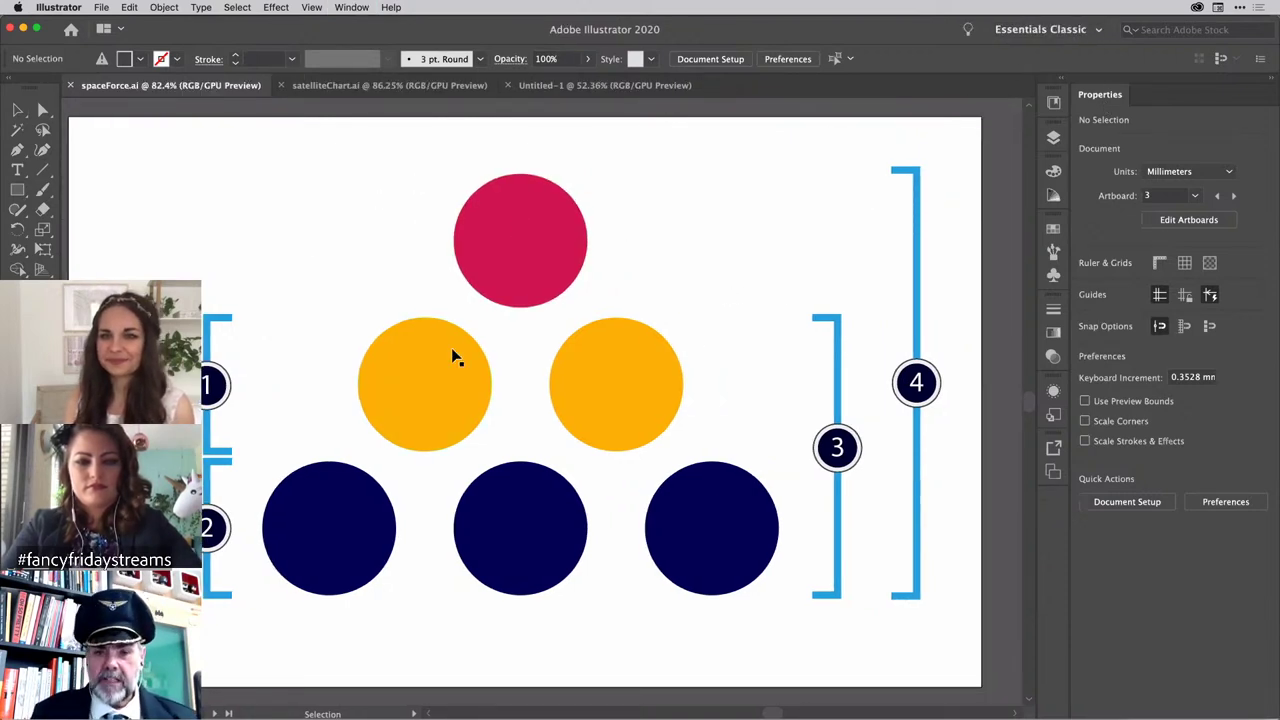
# Step: Select circles in the red, orange and navy rows to check how they are currently selectable
pyautogui.click(519, 232)
pyautogui.click(463, 392)
pyautogui.click(551, 414)
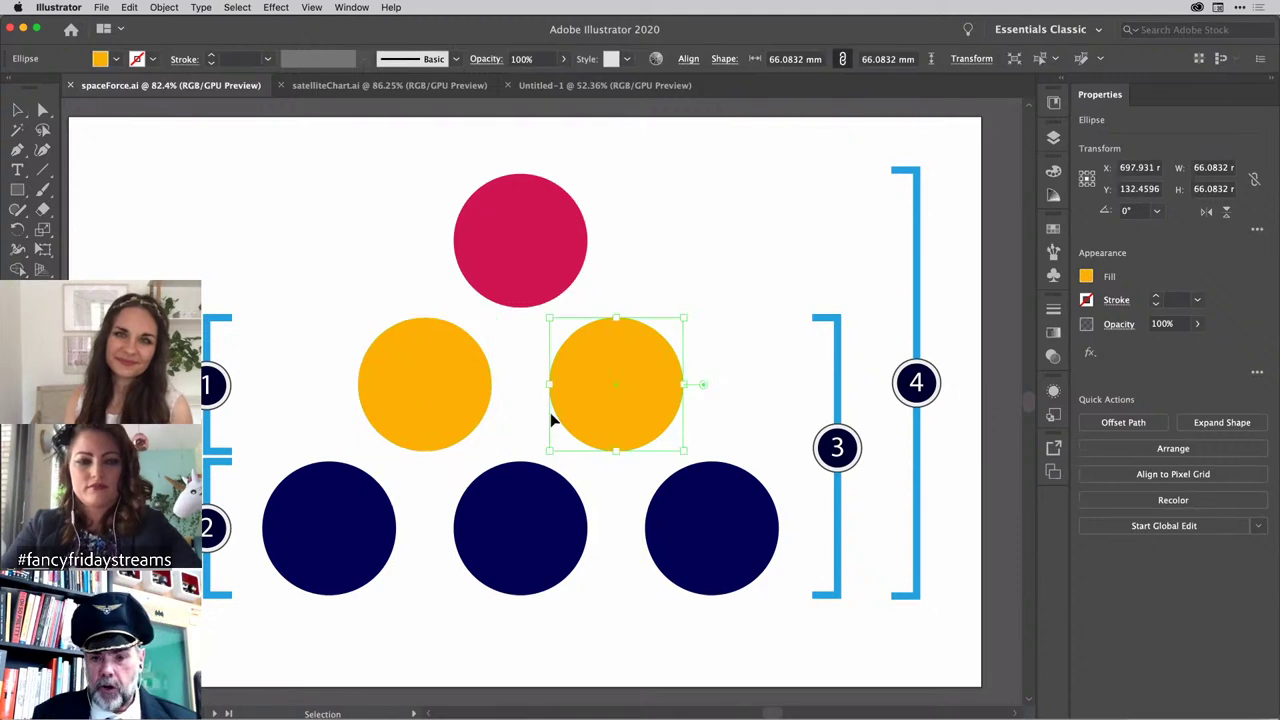
pyautogui.click(331, 531)
pyautogui.click(543, 531)
pyautogui.click(684, 543)
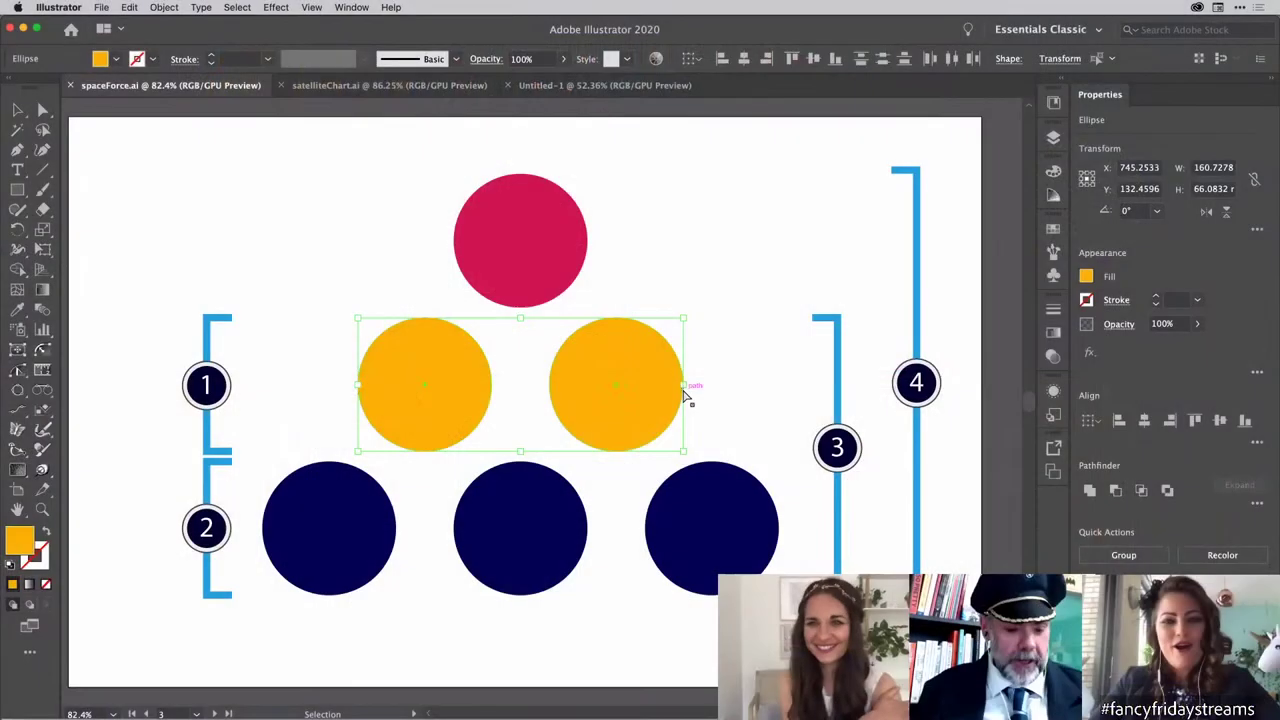
pyautogui.press('super+Tab')
pyautogui.press('super+Tab')
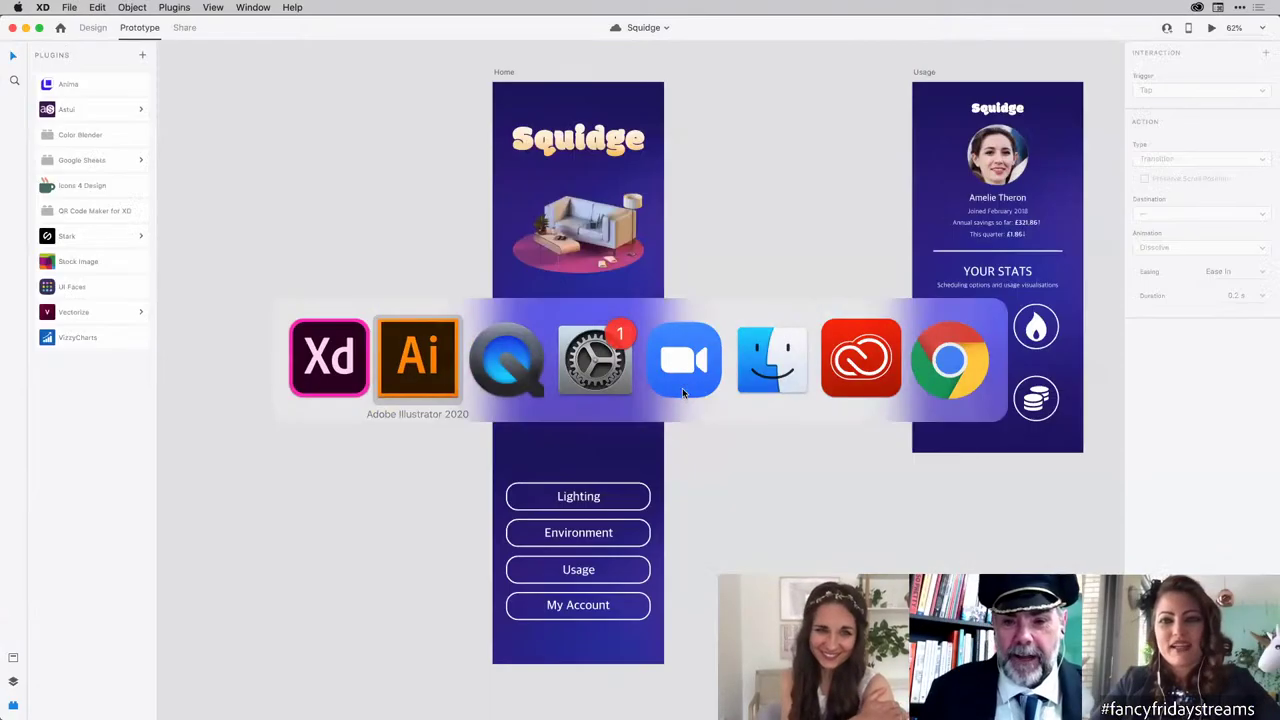
pyautogui.press('super+Tab')
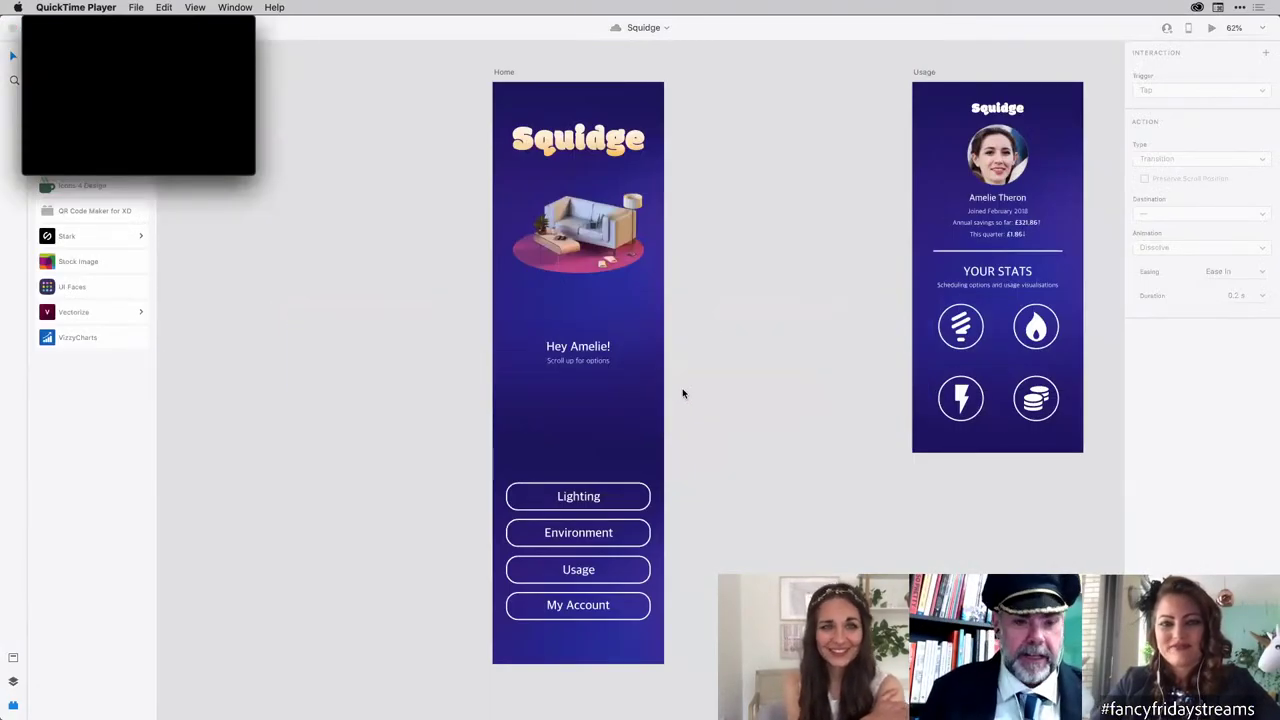
pyautogui.press('super+Tab')
pyautogui.press('super+Tab')
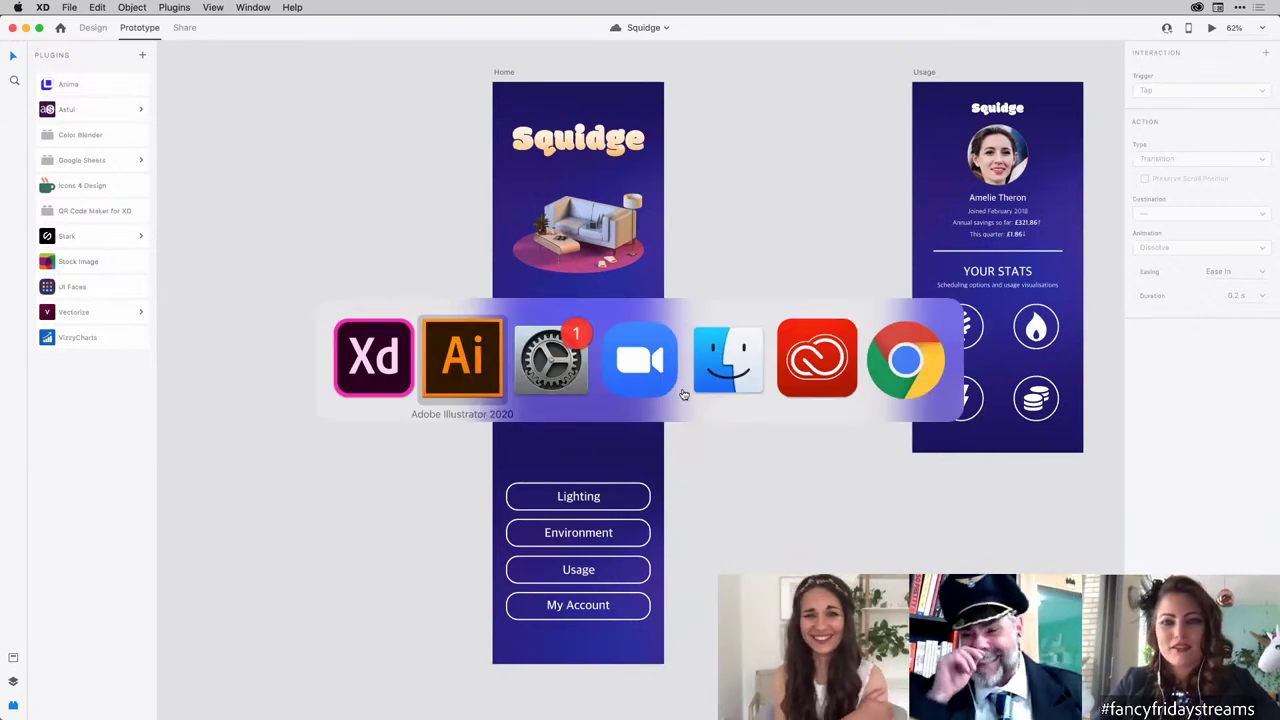
pyautogui.press('super+Tab')
pyautogui.press('super+Tab')
pyautogui.press('super+Tab')
pyautogui.press('super+Tab')
pyautogui.press('super+Tab')
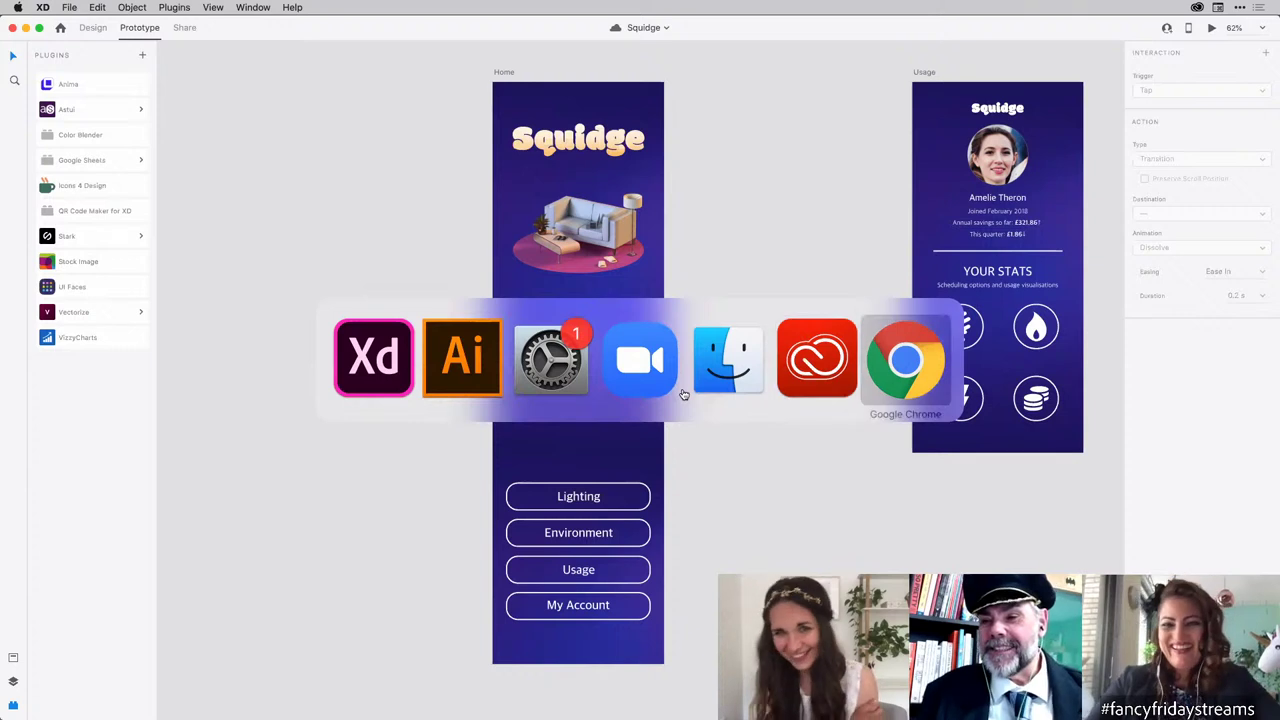
pyautogui.press('super+Tab')
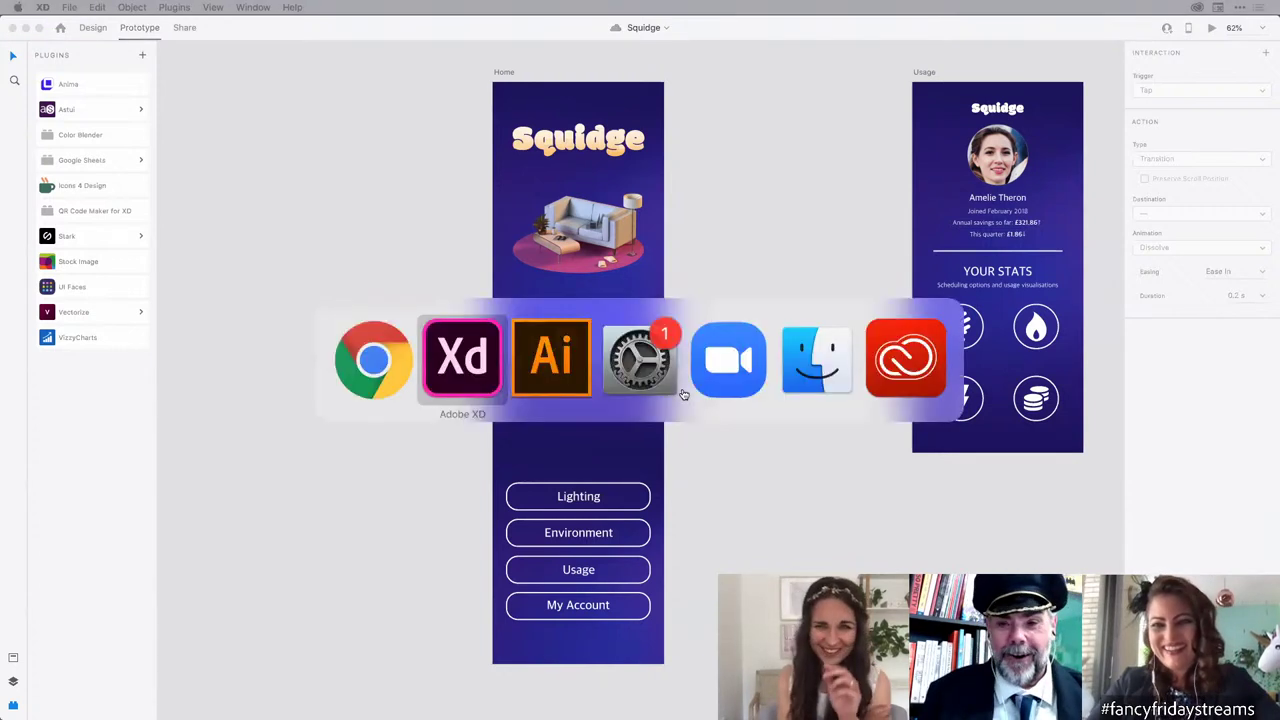
pyautogui.press('super+shift+Tab')
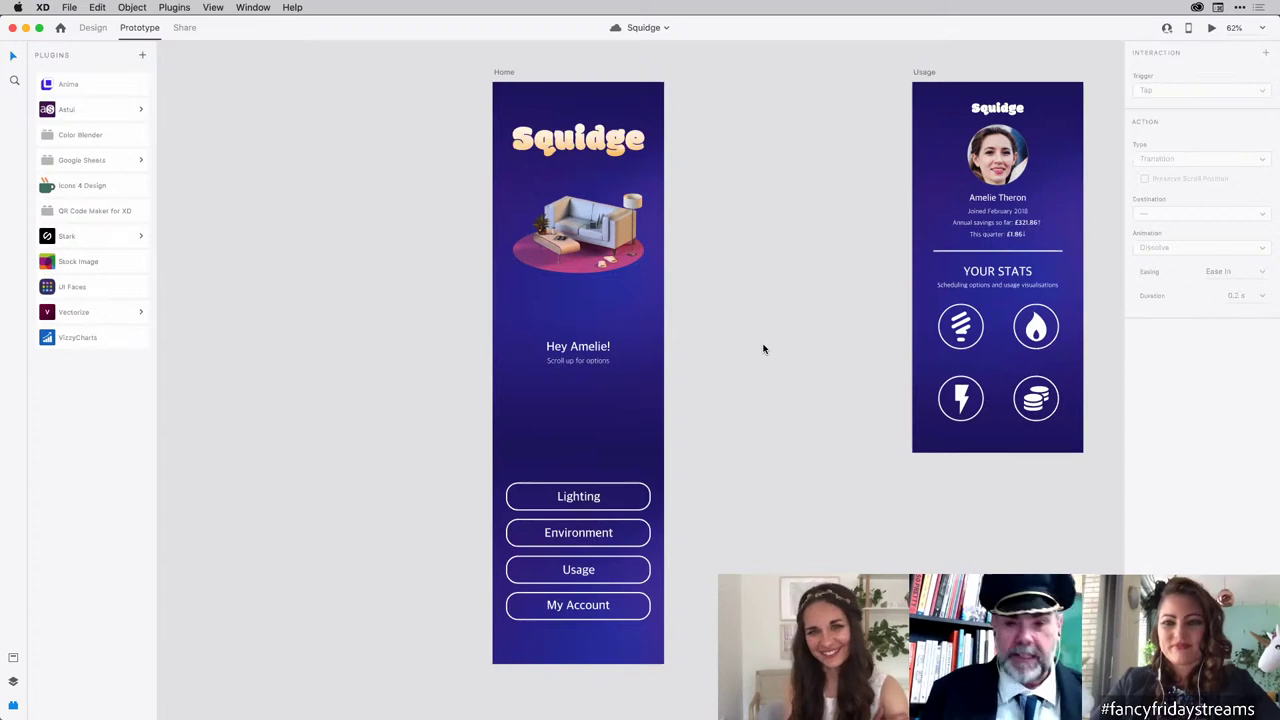
# Step: Switch back to Adobe Illustrator and group the two orange circles
pyautogui.press('super+Tab')
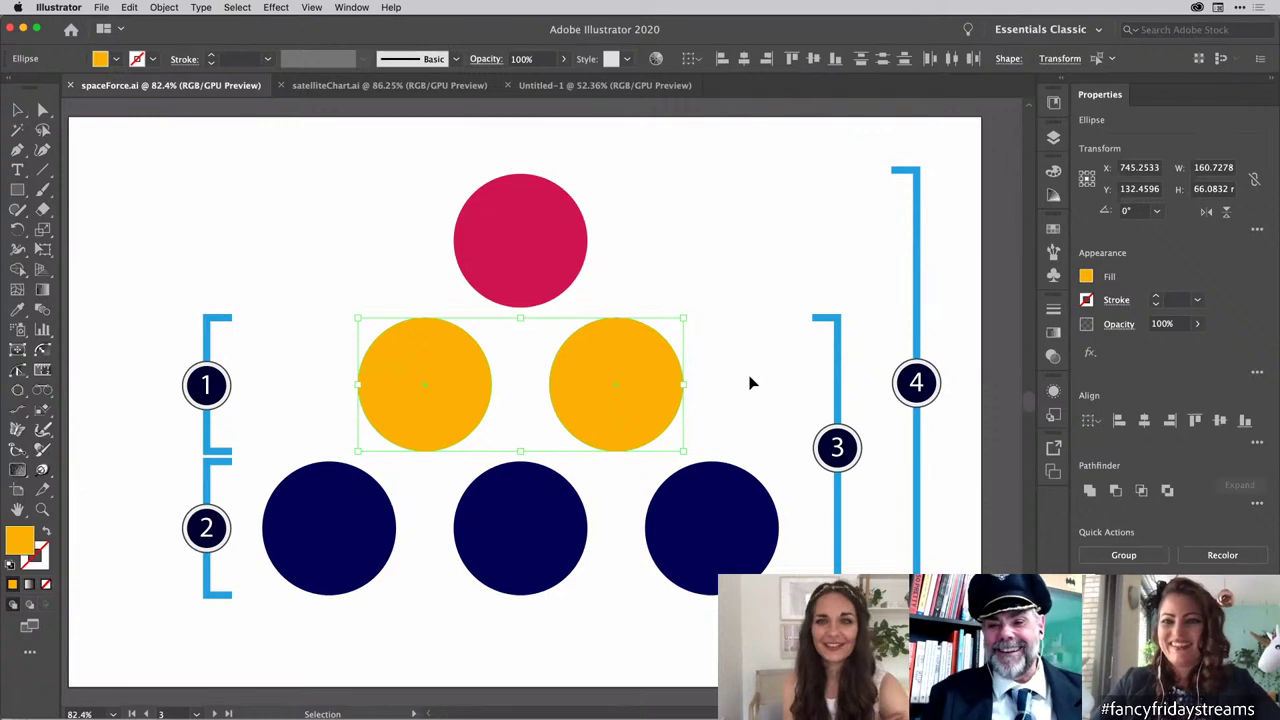
pyautogui.click(750, 356)
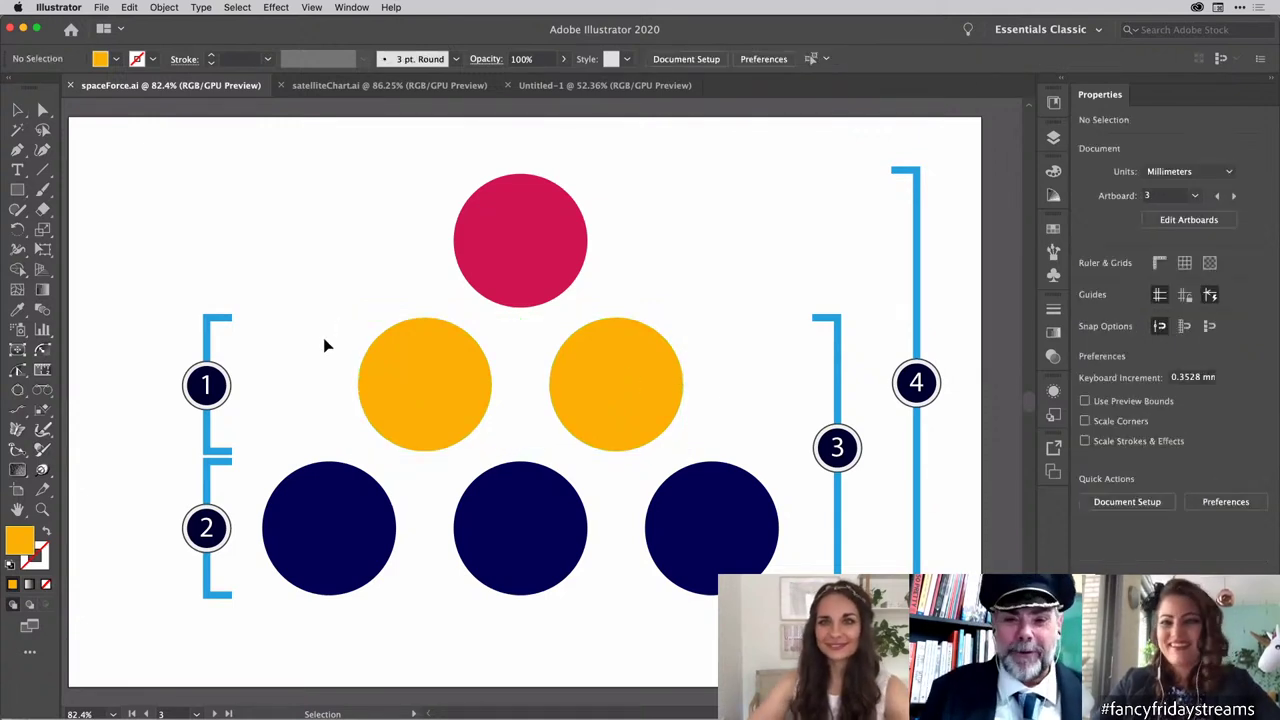
pyautogui.moveTo(323, 343); pyautogui.dragTo(744, 380)
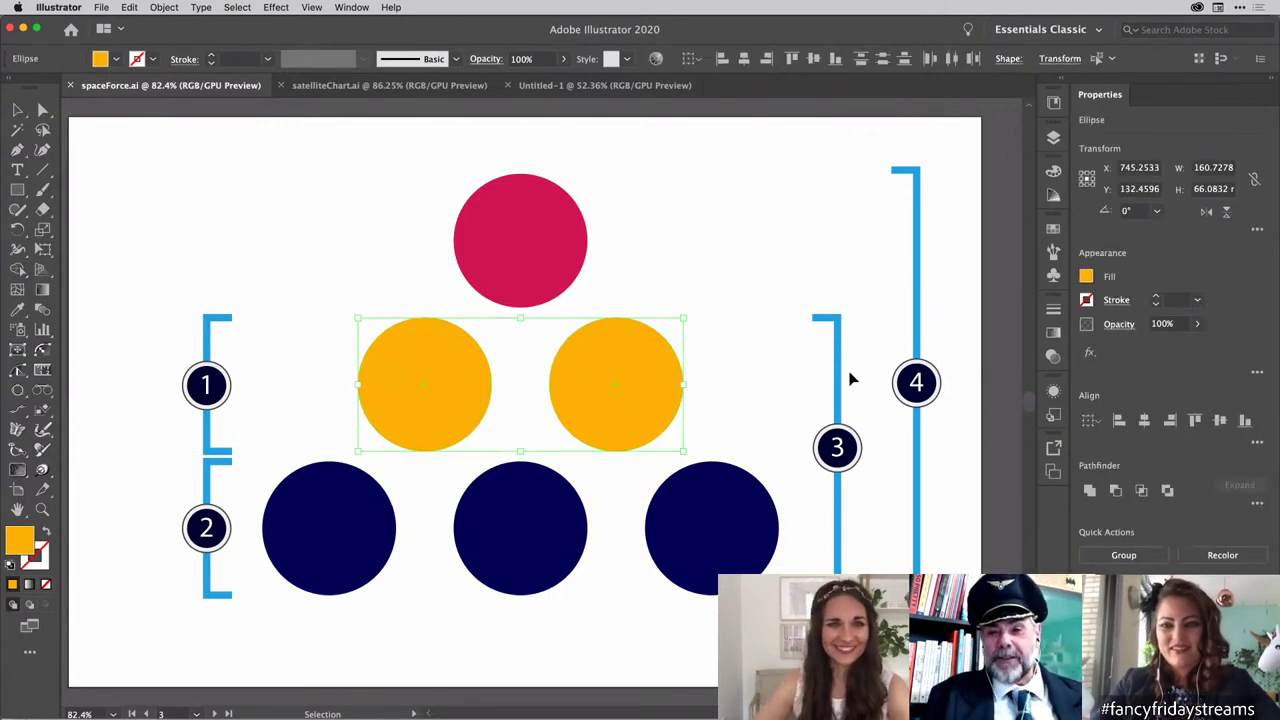
pyautogui.press('super+g')
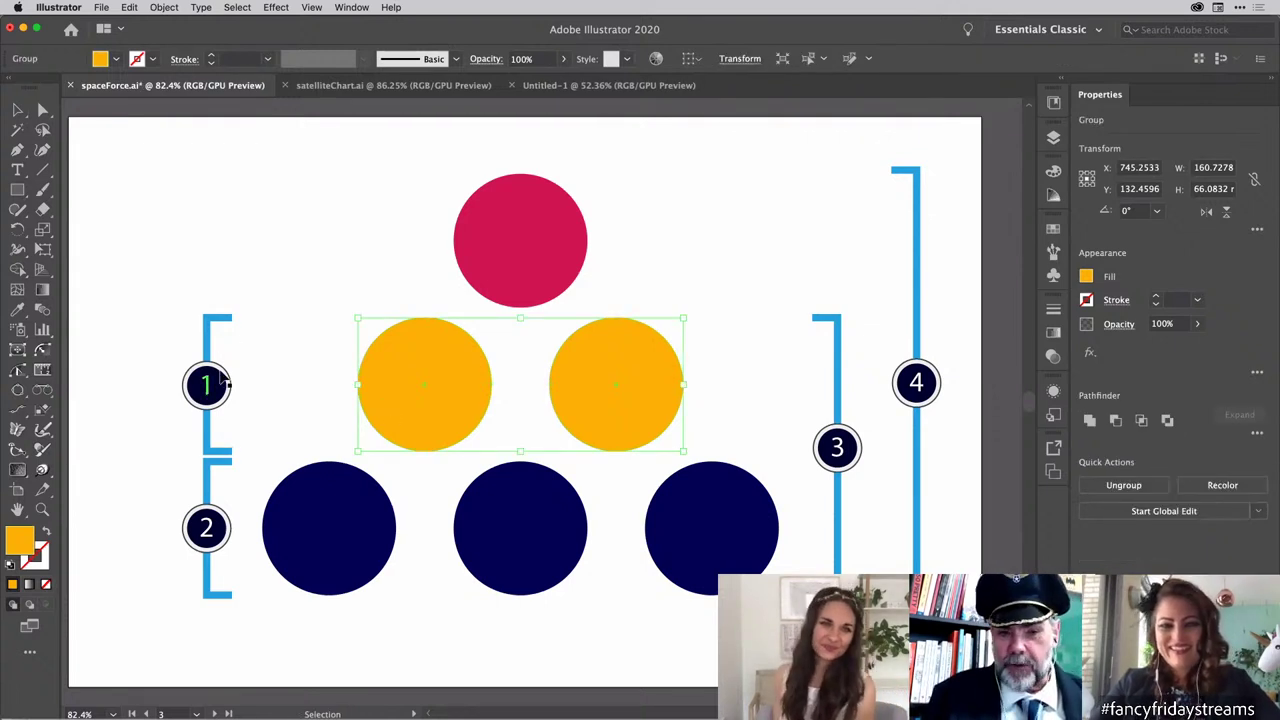
# Step: Group the three navy circles, and combine that group with the orange circles' group in a parent group
pyautogui.moveTo(258, 488); pyautogui.dragTo(768, 541)
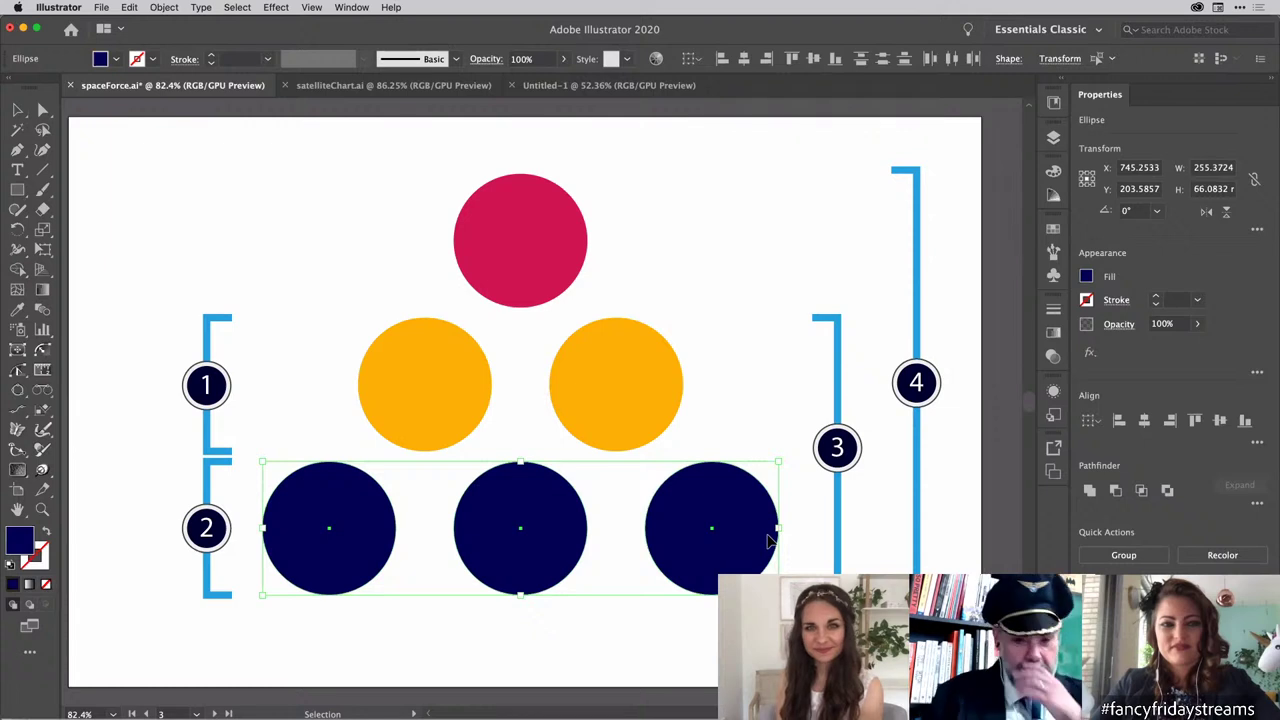
pyautogui.press('super+g')
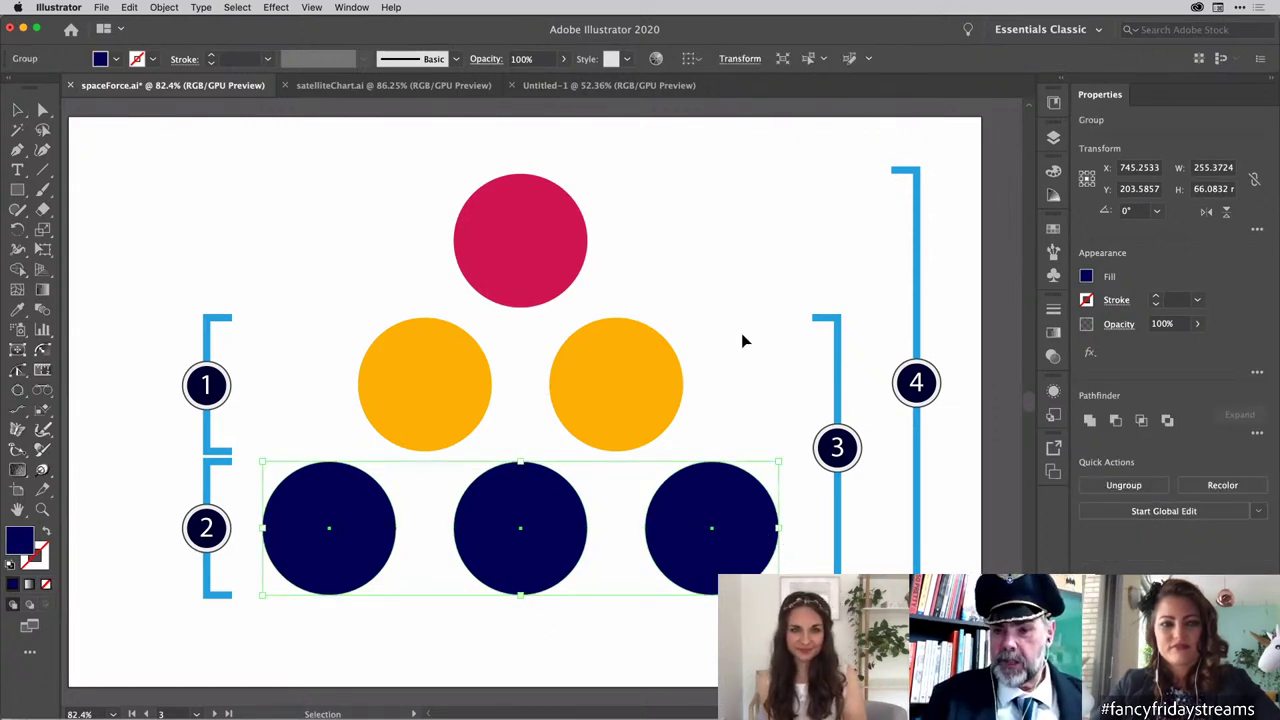
pyautogui.moveTo(695, 317); pyautogui.dragTo(587, 540)
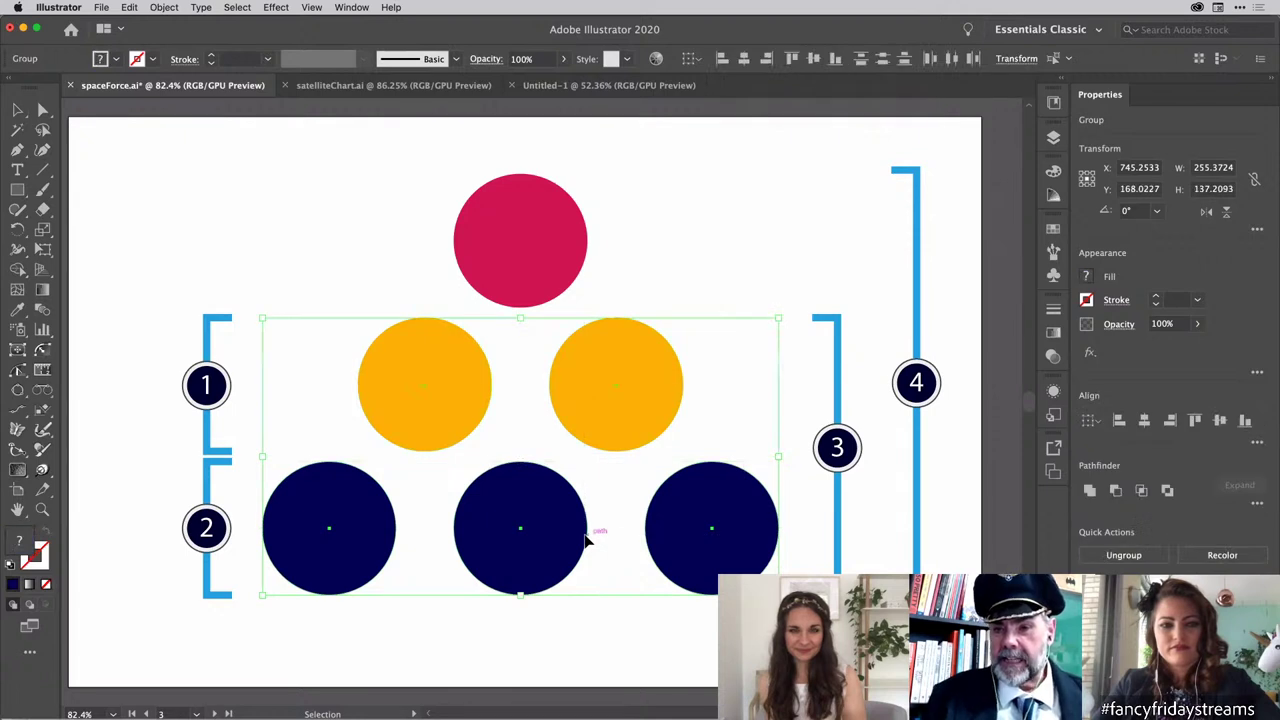
pyautogui.press('super+g')
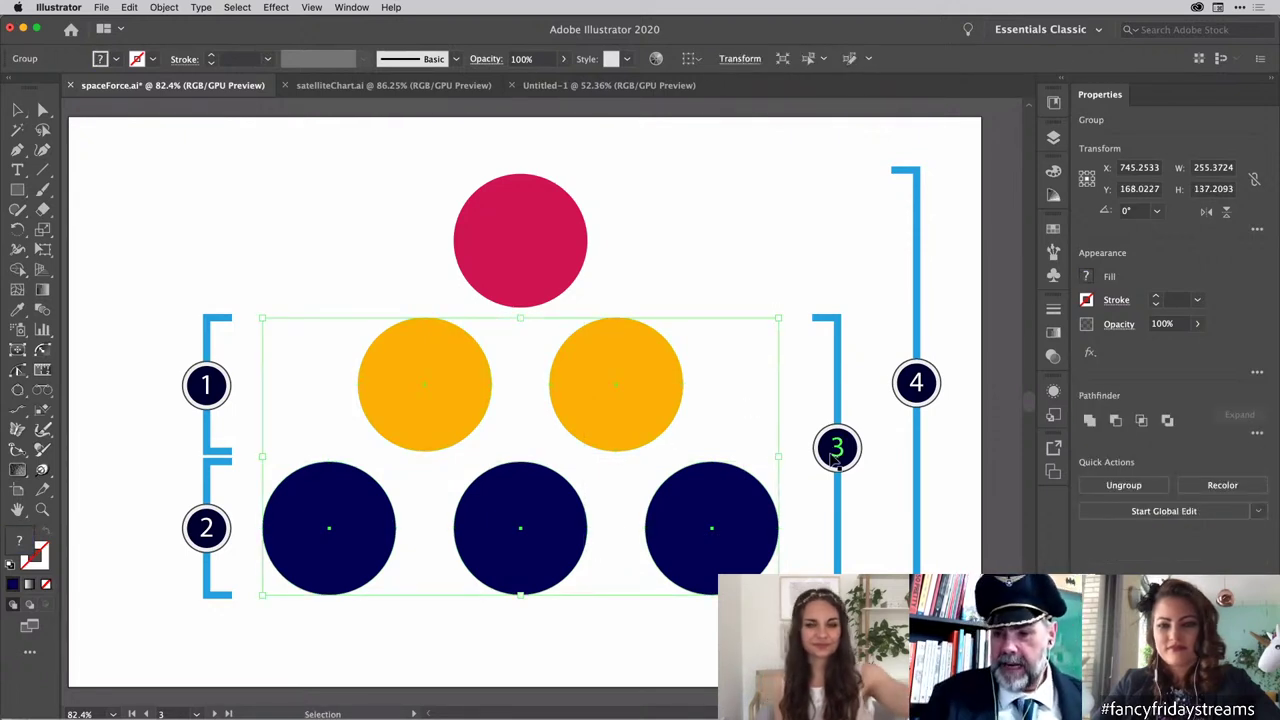
# Step: Group the red circle with the combined orange and navy group, and clear the selection
pyautogui.moveTo(379, 197); pyautogui.dragTo(662, 443)
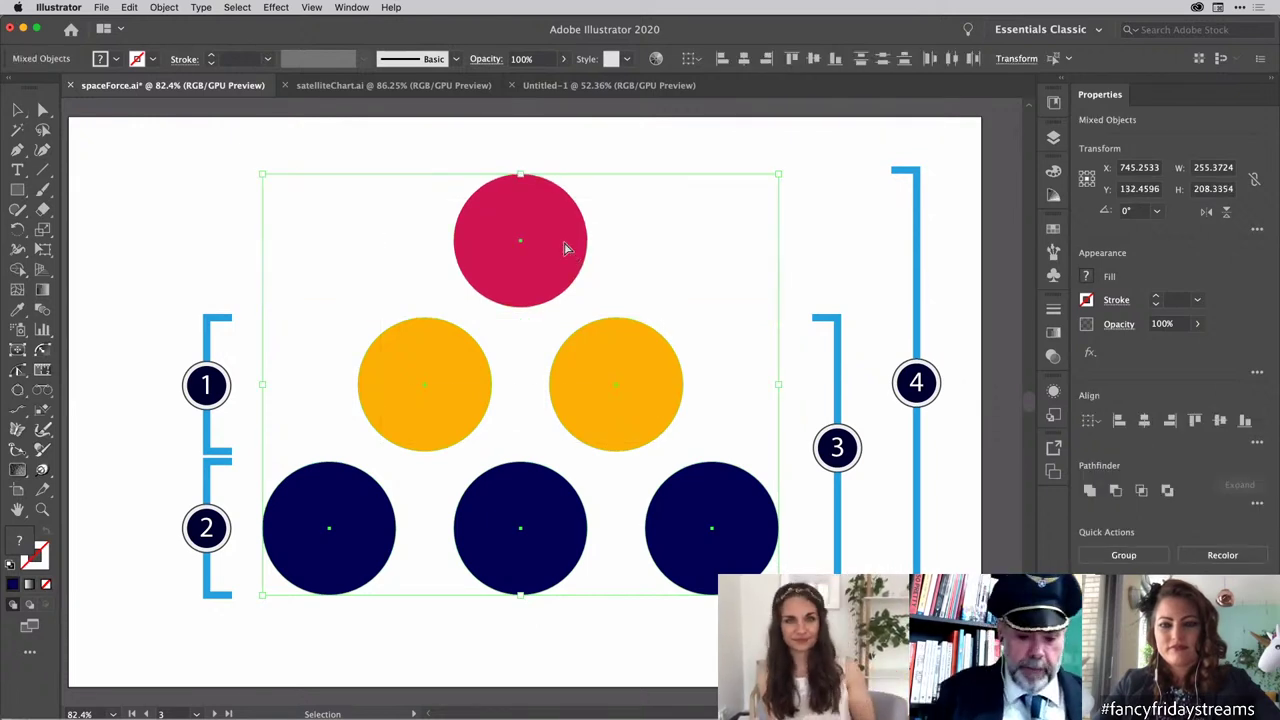
pyautogui.press('super+g')
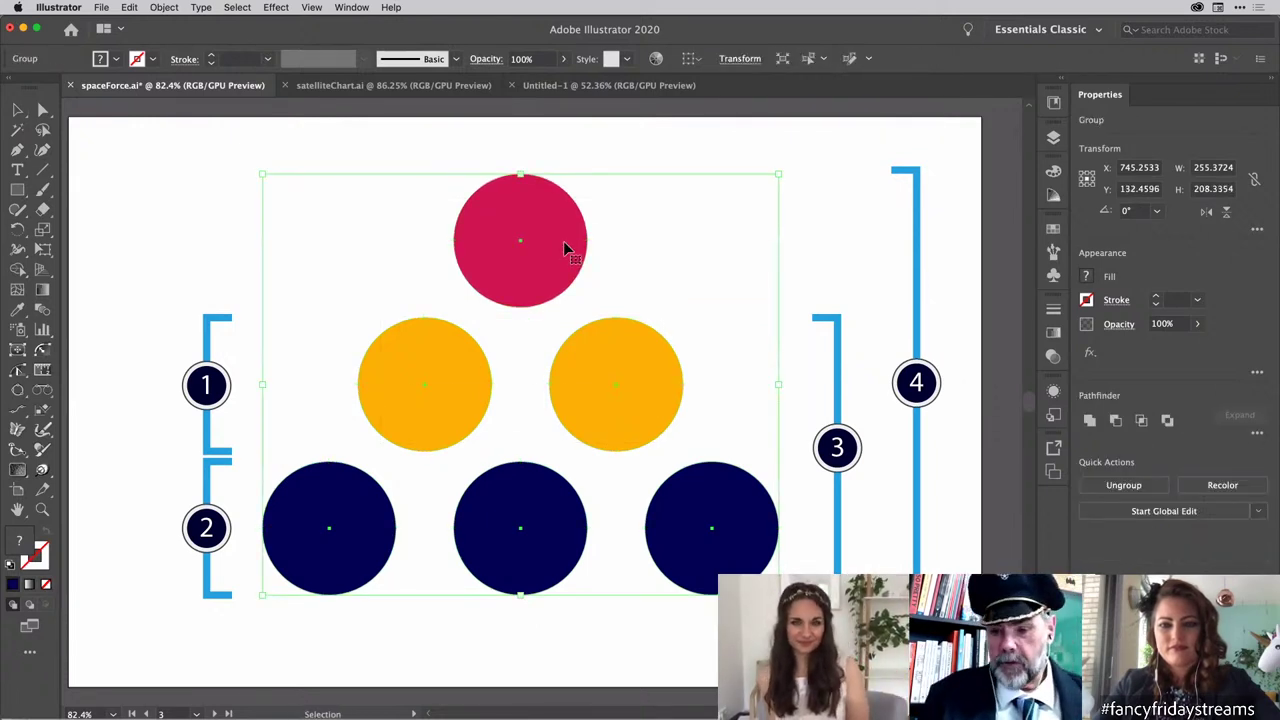
pyautogui.click(828, 225)
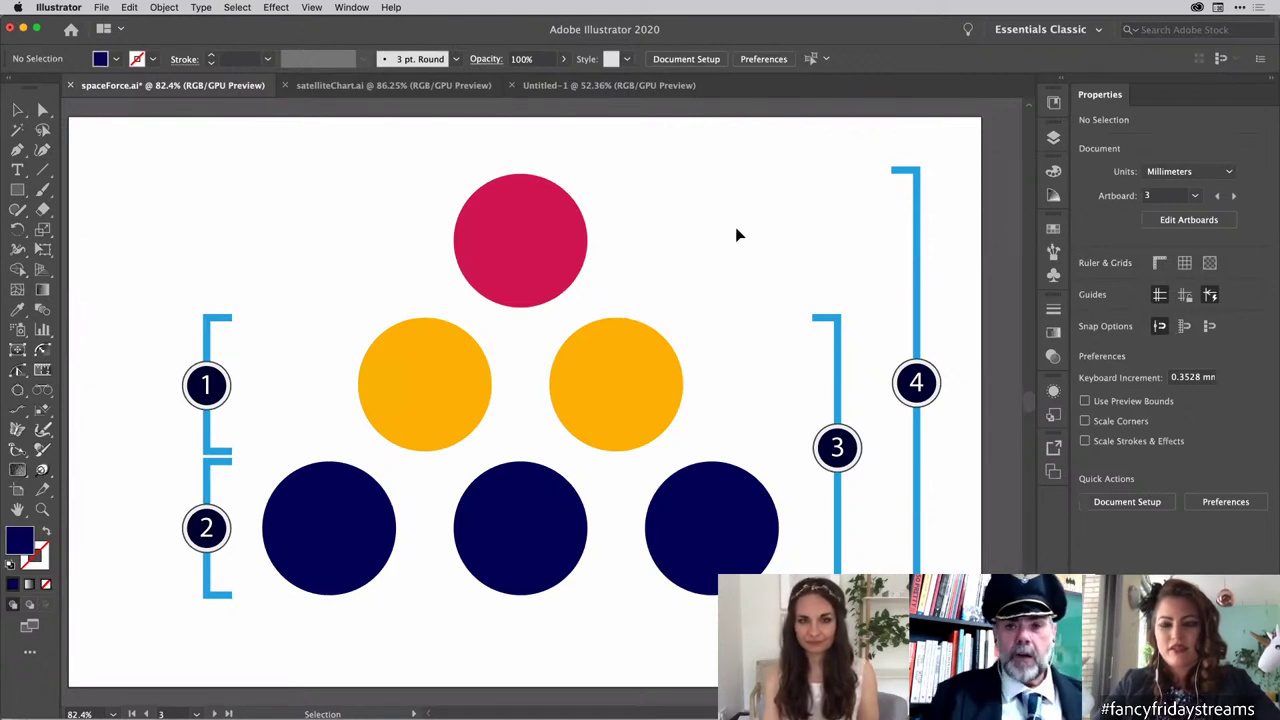
# Step: Enter isolation mode through the nested groups down to the navy circles' group, and exit back to the full artwork
pyautogui.doubleClick(572, 234)
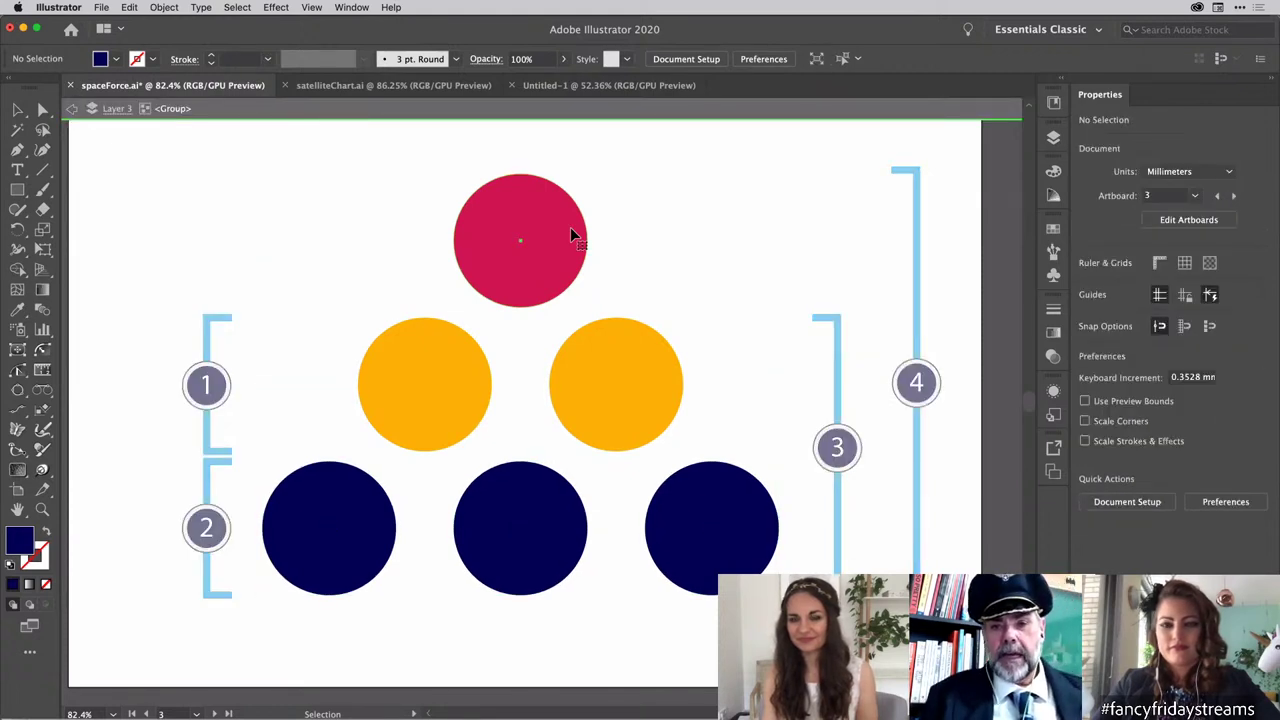
pyautogui.doubleClick(606, 345)
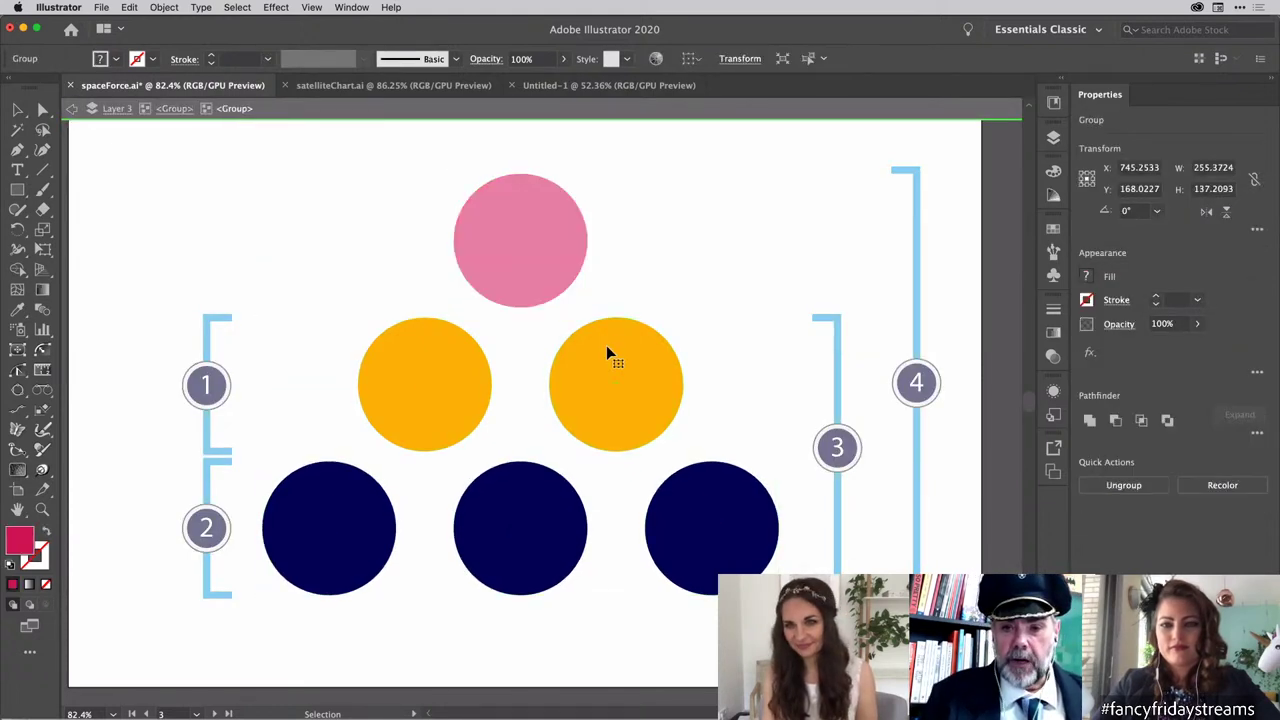
pyautogui.click(630, 380)
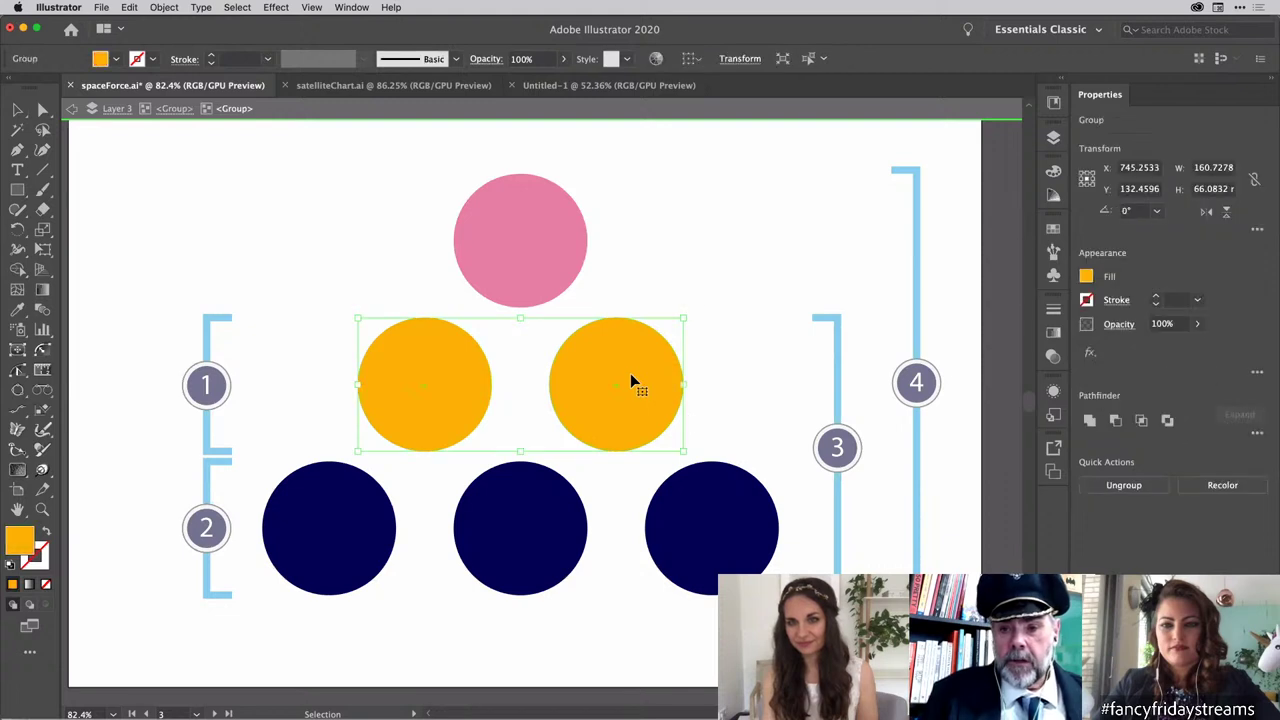
pyautogui.doubleClick(728, 491)
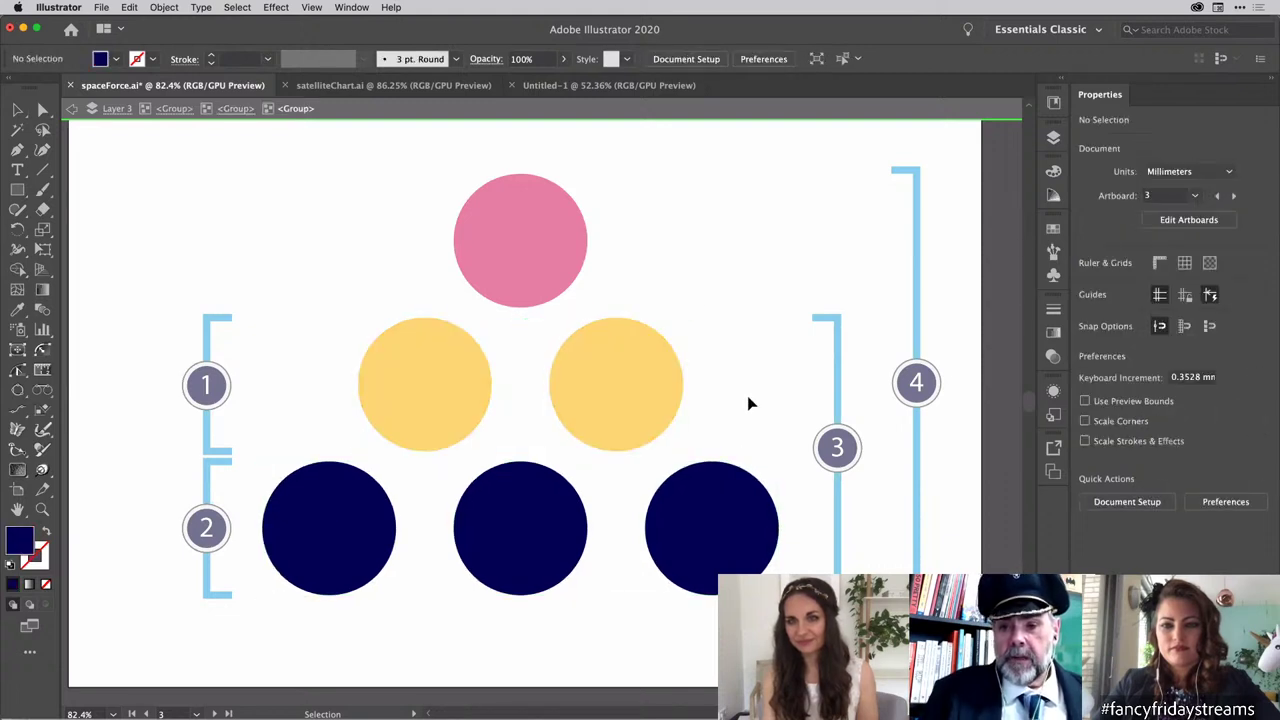
pyautogui.doubleClick(720, 333)
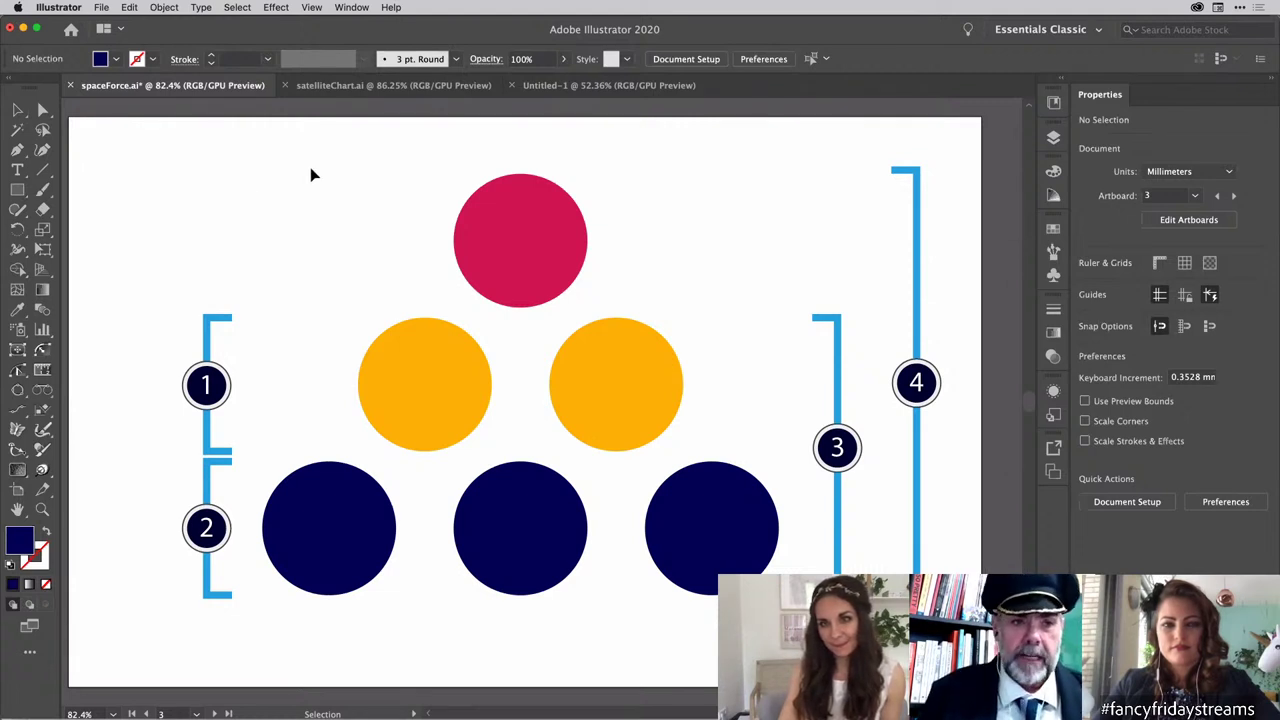
# Step: With the Group Selection tool, select the right navy circle, extend the selection one group level at a time to all six circles, and deselect
pyautogui.press('a')
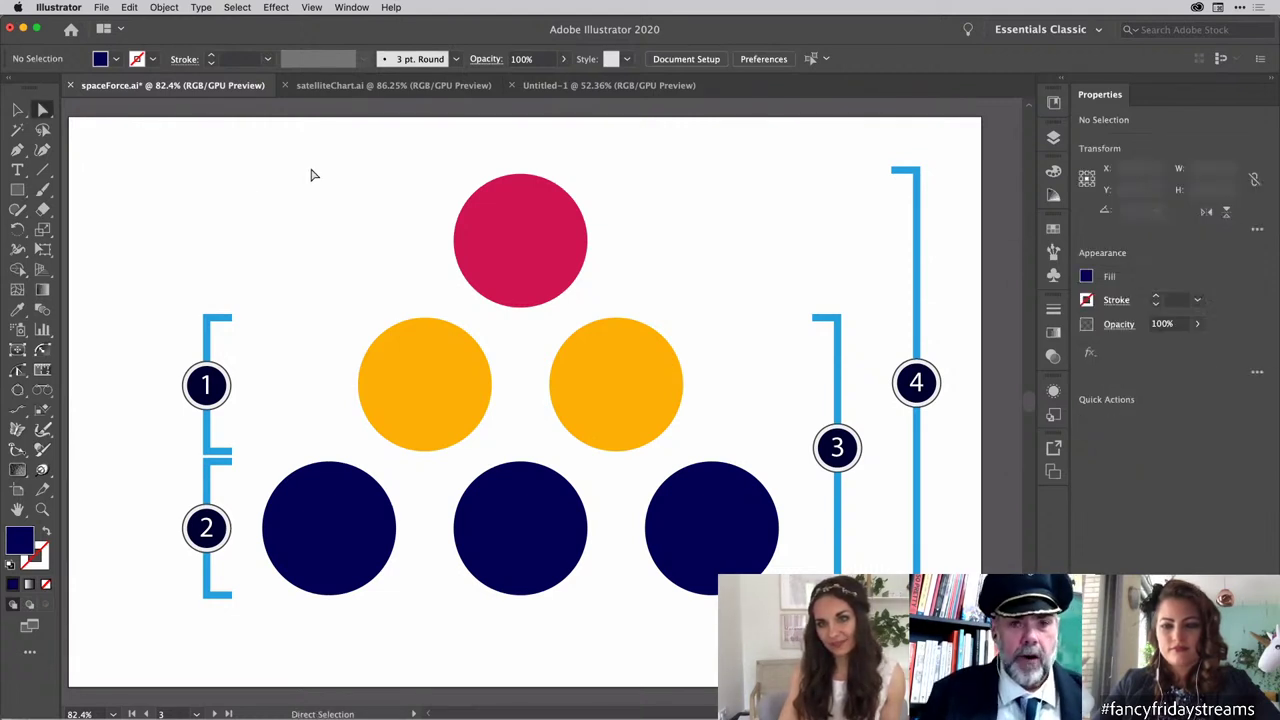
pyautogui.click(45, 111)
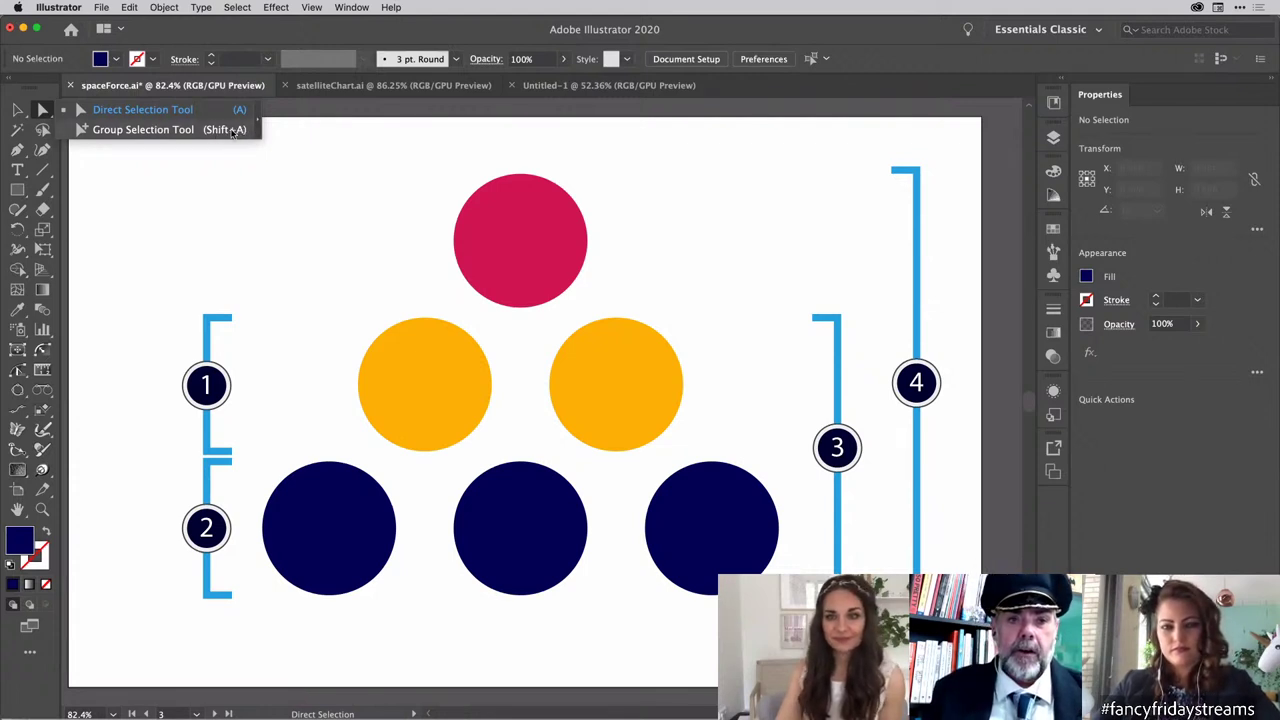
pyautogui.click(143, 130)
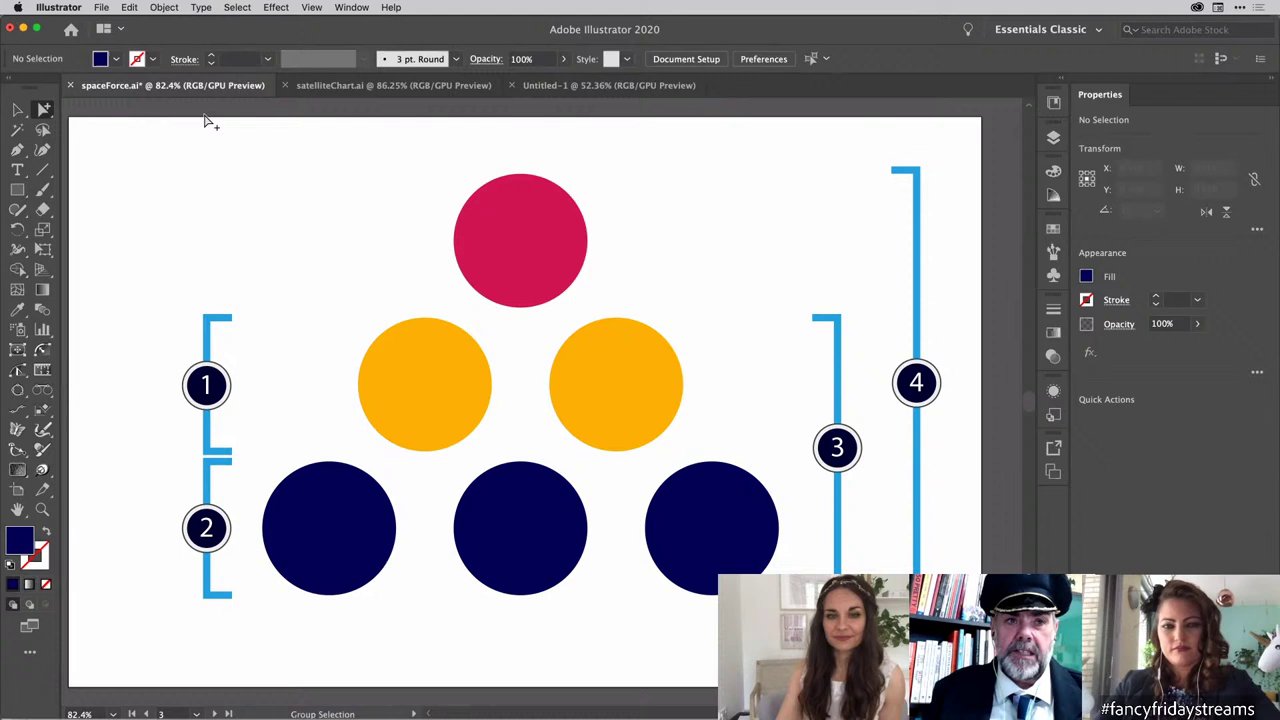
pyautogui.click(138, 8)
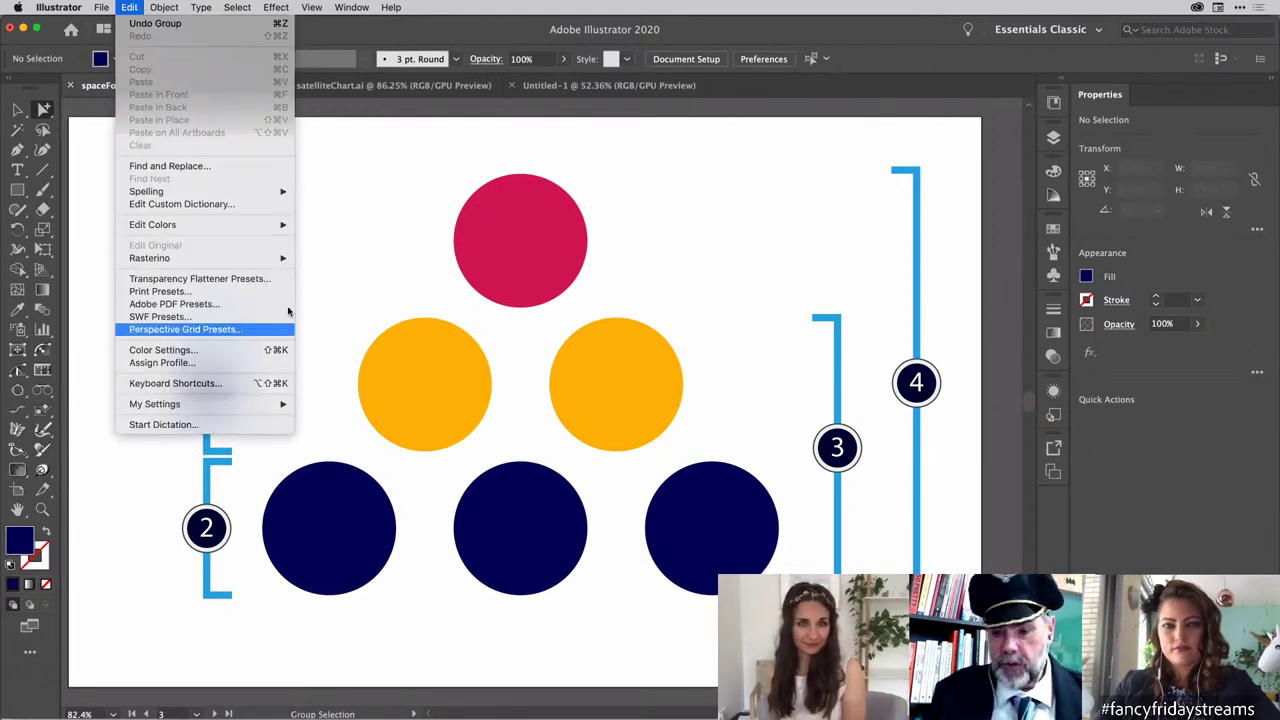
pyautogui.click(387, 196)
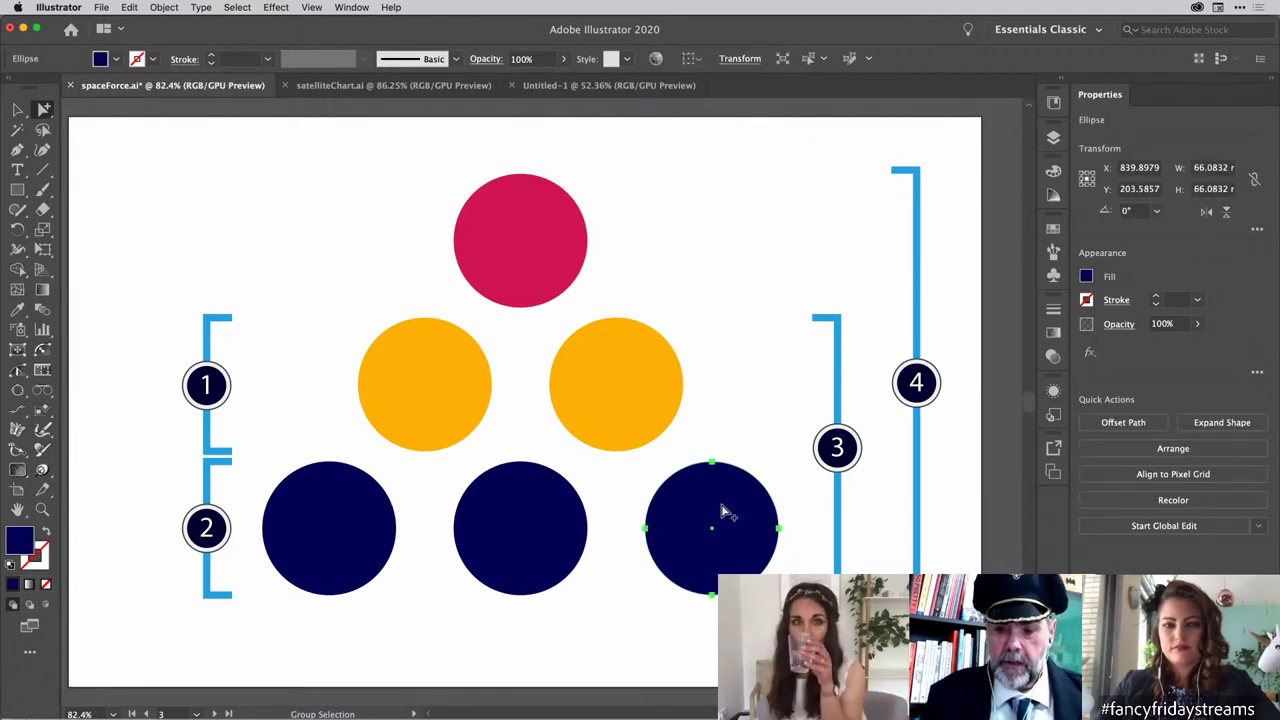
pyautogui.click(727, 512)
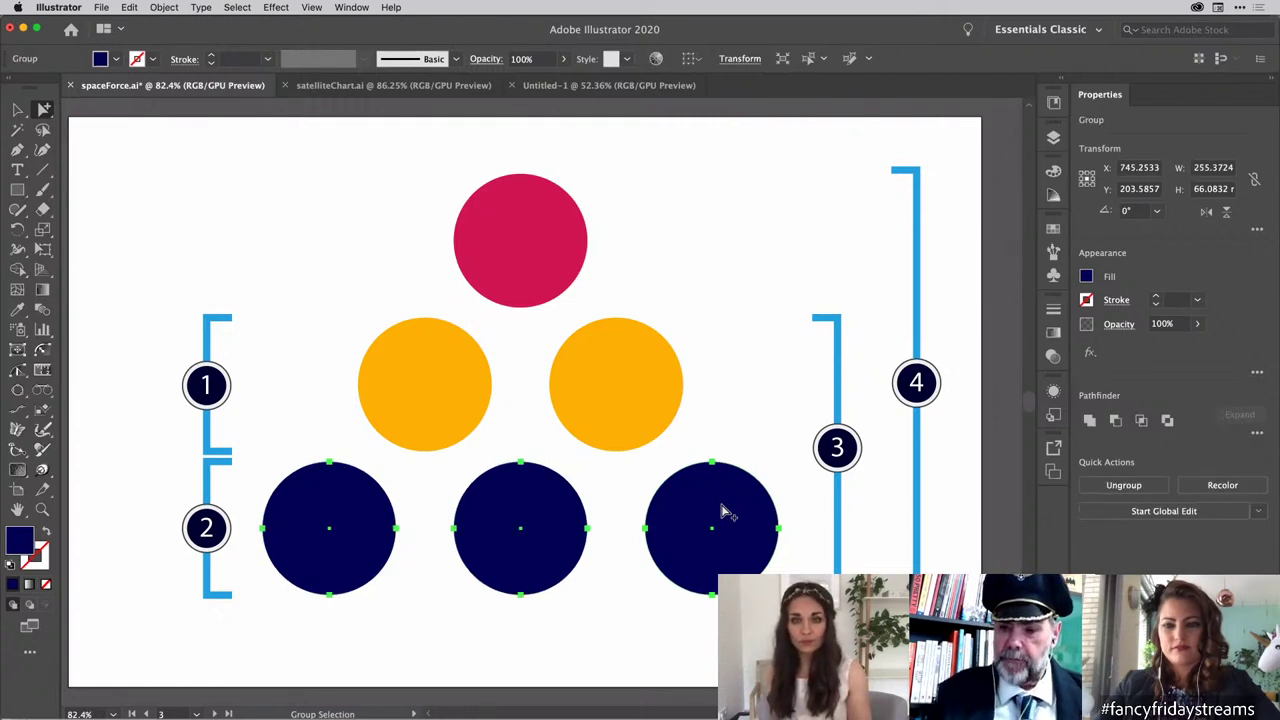
pyautogui.click(726, 512)
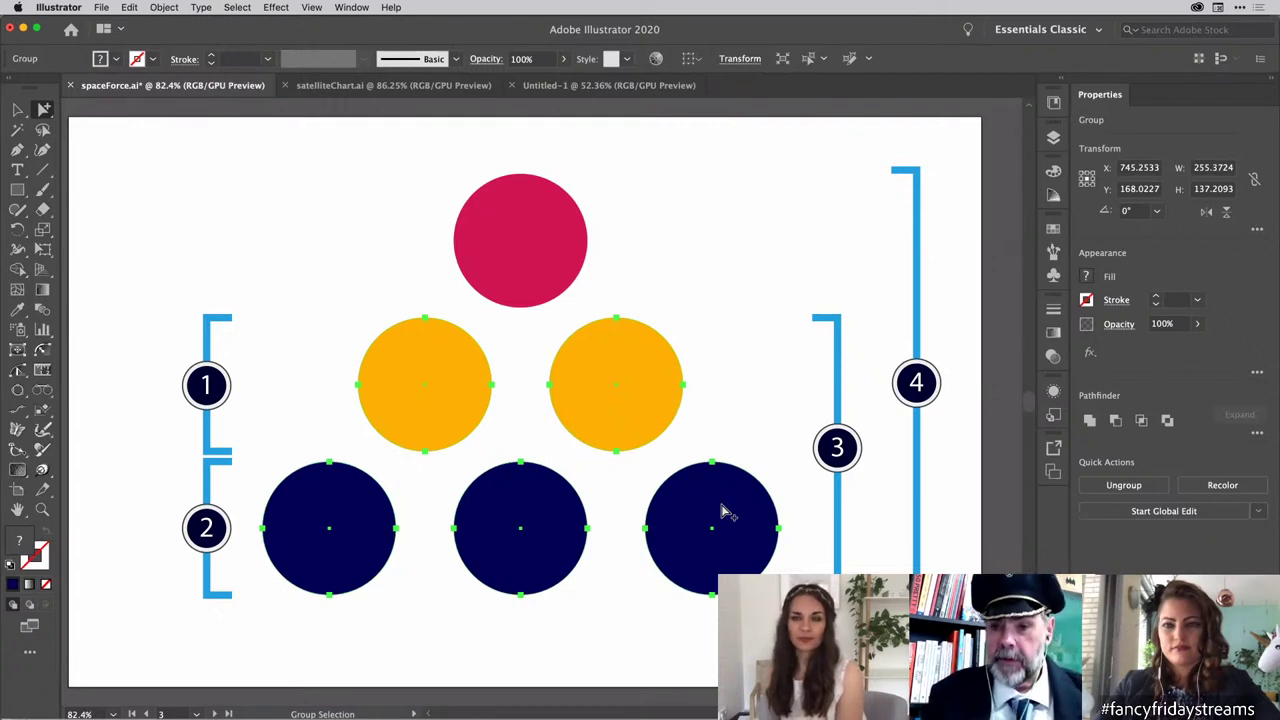
pyautogui.click(726, 512)
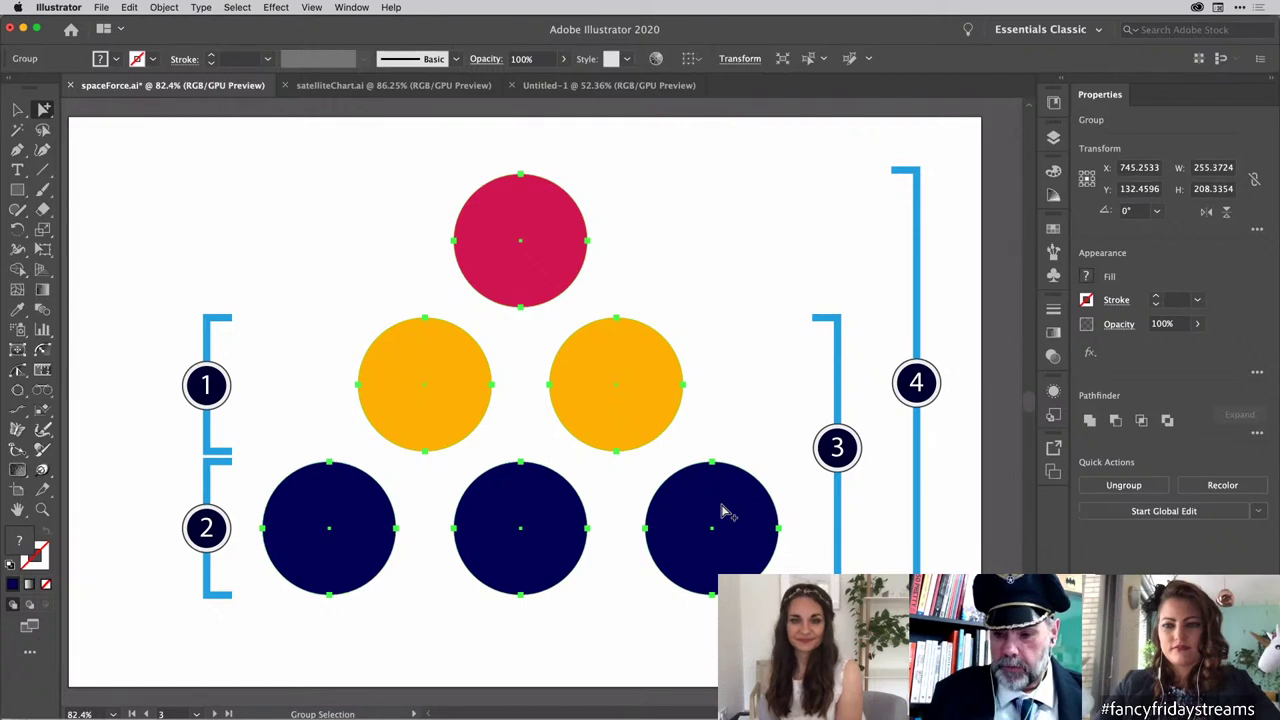
pyautogui.click(755, 420)
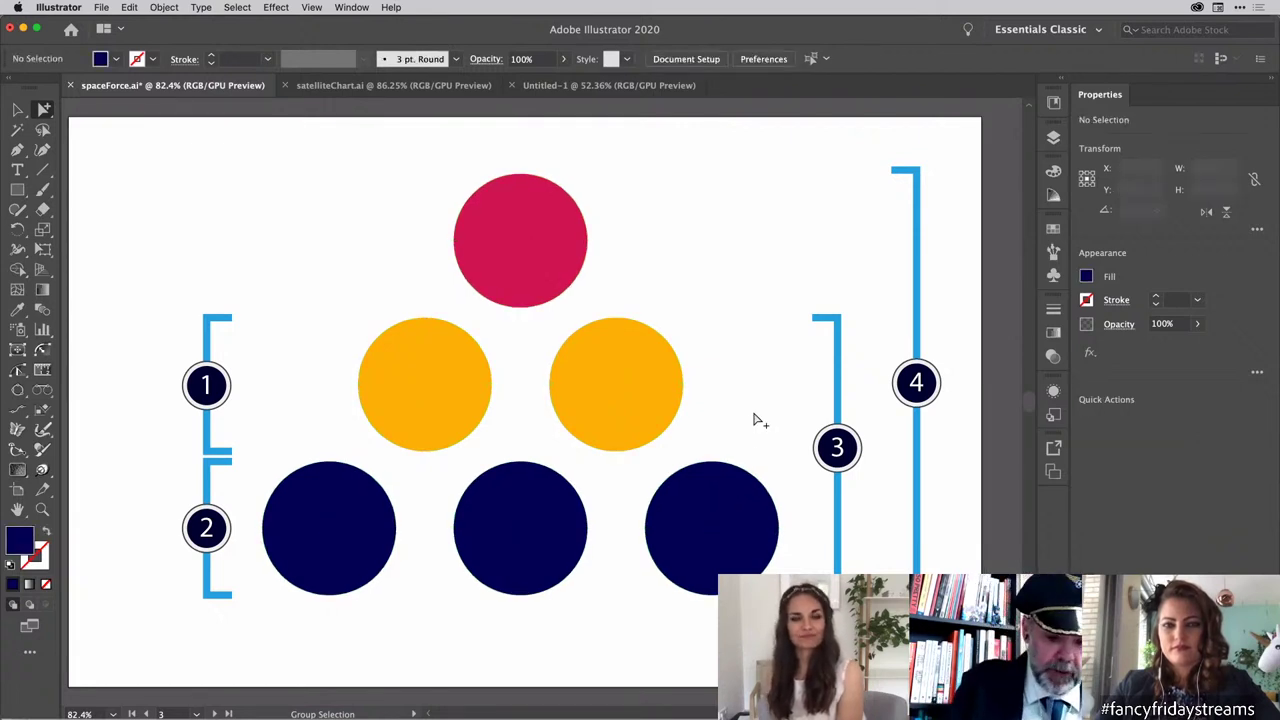
# Step: Present the artboards full screen, advance to the Graphic Styles title slide, and leave the presentation
pyautogui.hotkey('shift', 'f')
pyautogui.press('Right')
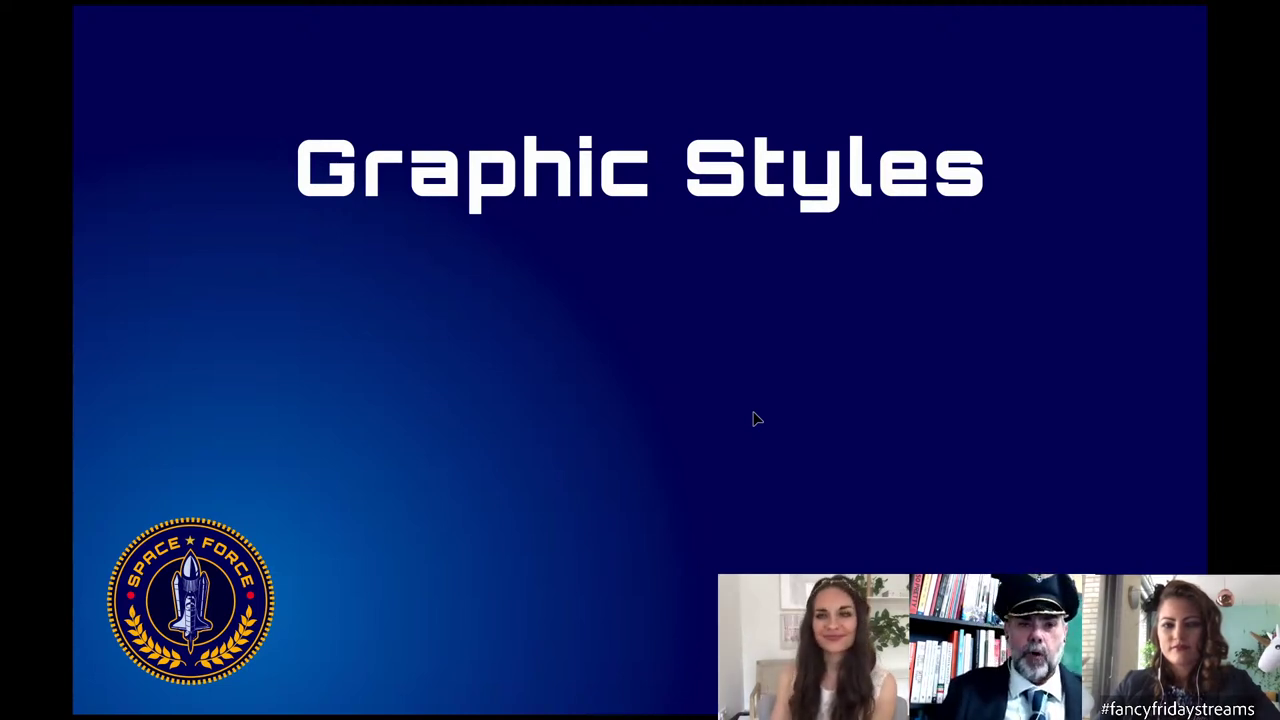
pyautogui.press('Escape')
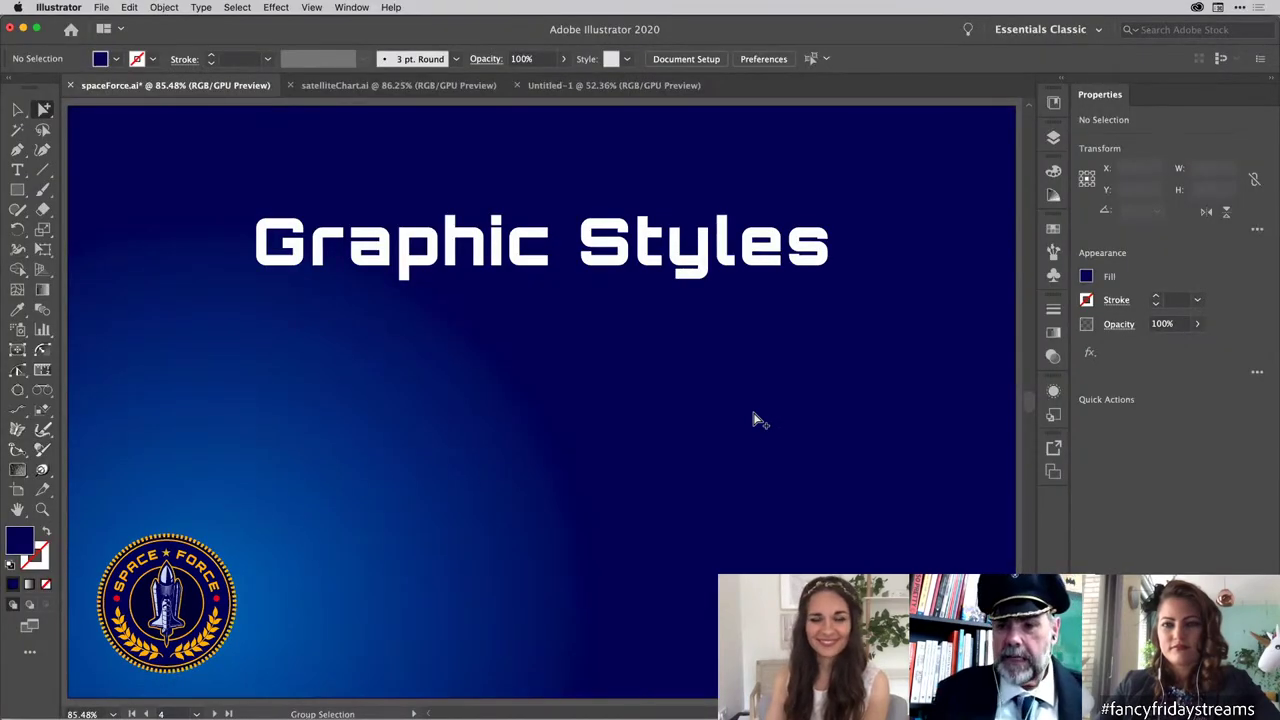
# Step: Draw a navy rectangle about 133 × 128 mm on the blank artboard beside the title slide, placing it near the upper middle
pyautogui.hscroll(15, 755, 420)
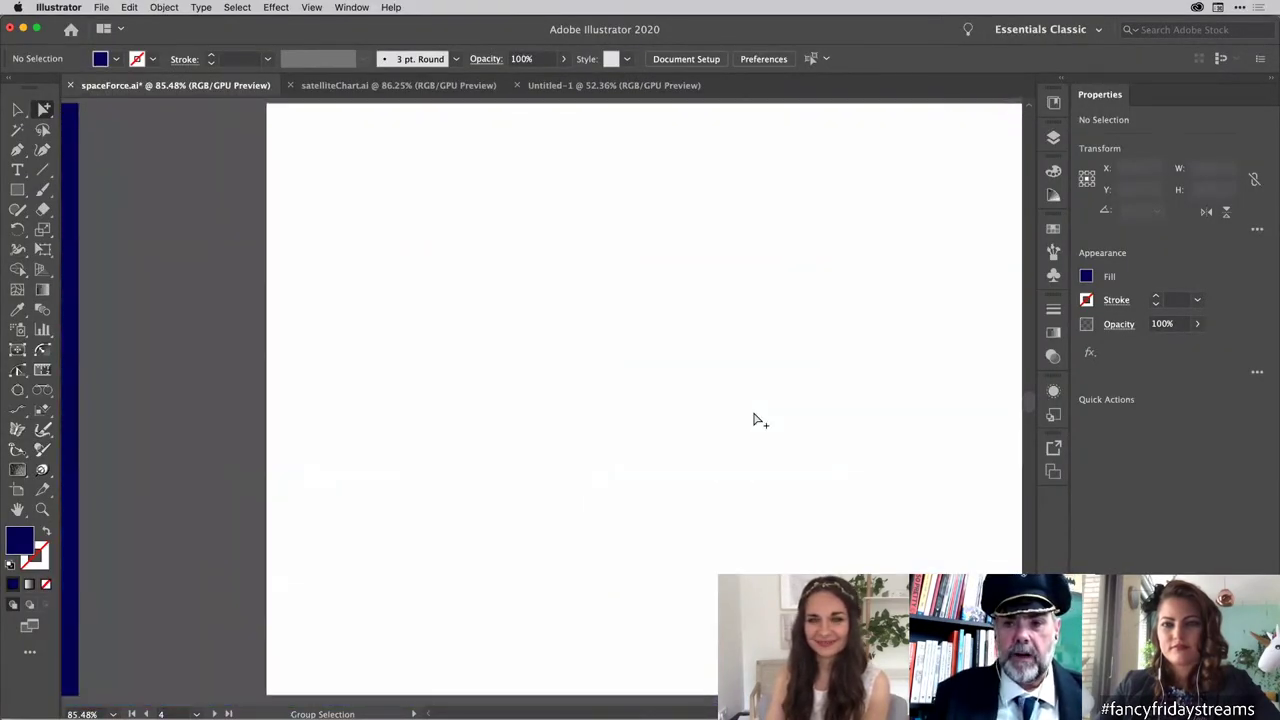
pyautogui.scroll(-5, 755, 420)
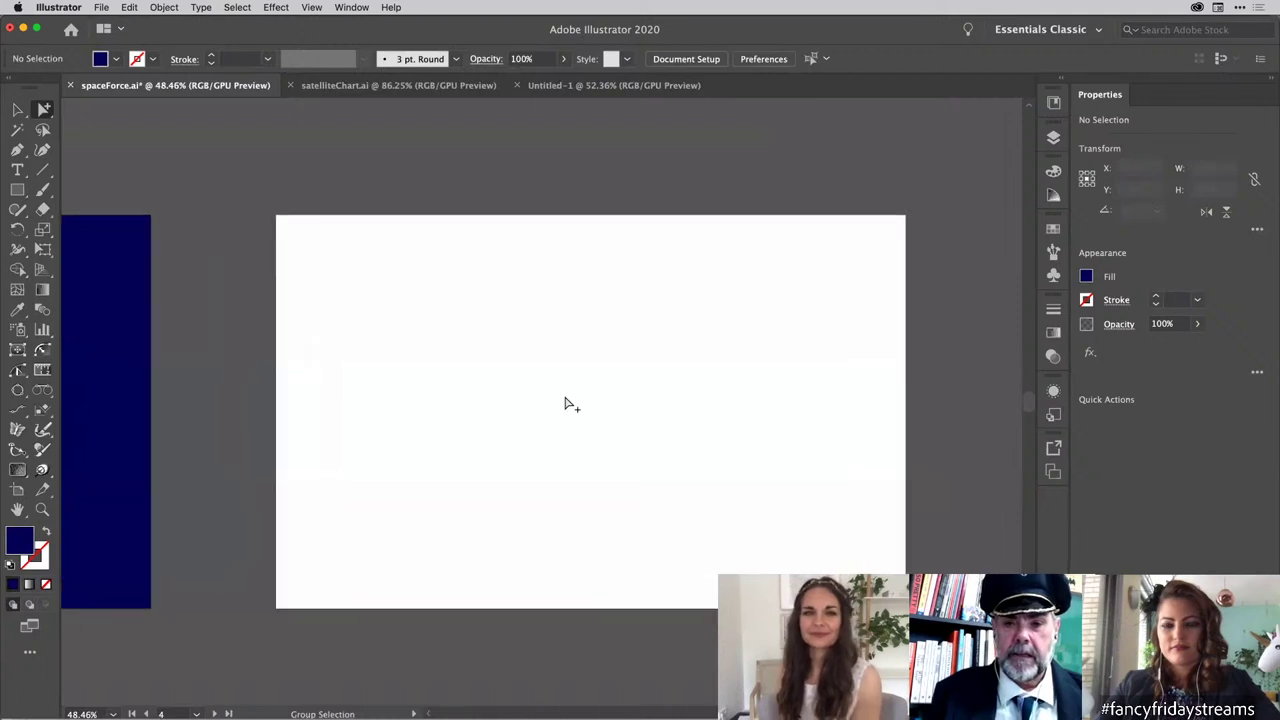
pyautogui.scroll(3, 564, 403)
pyautogui.scroll(-2, 564, 403)
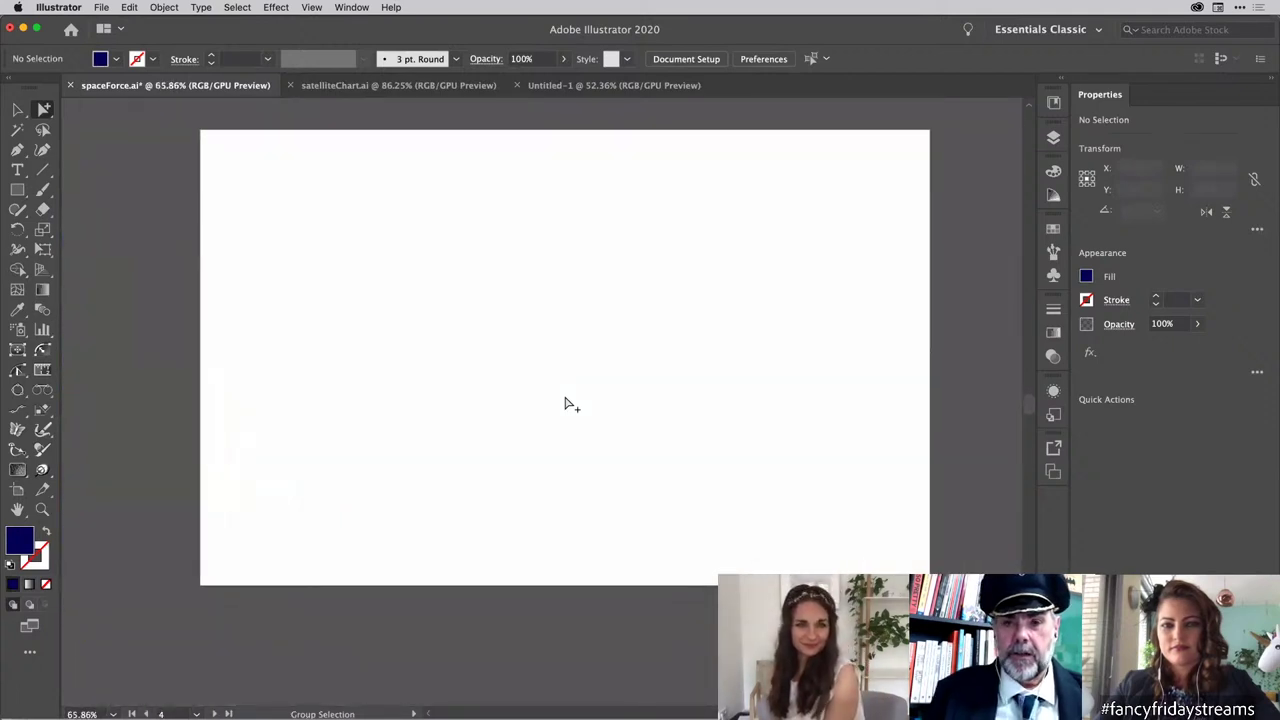
pyautogui.click(44, 170)
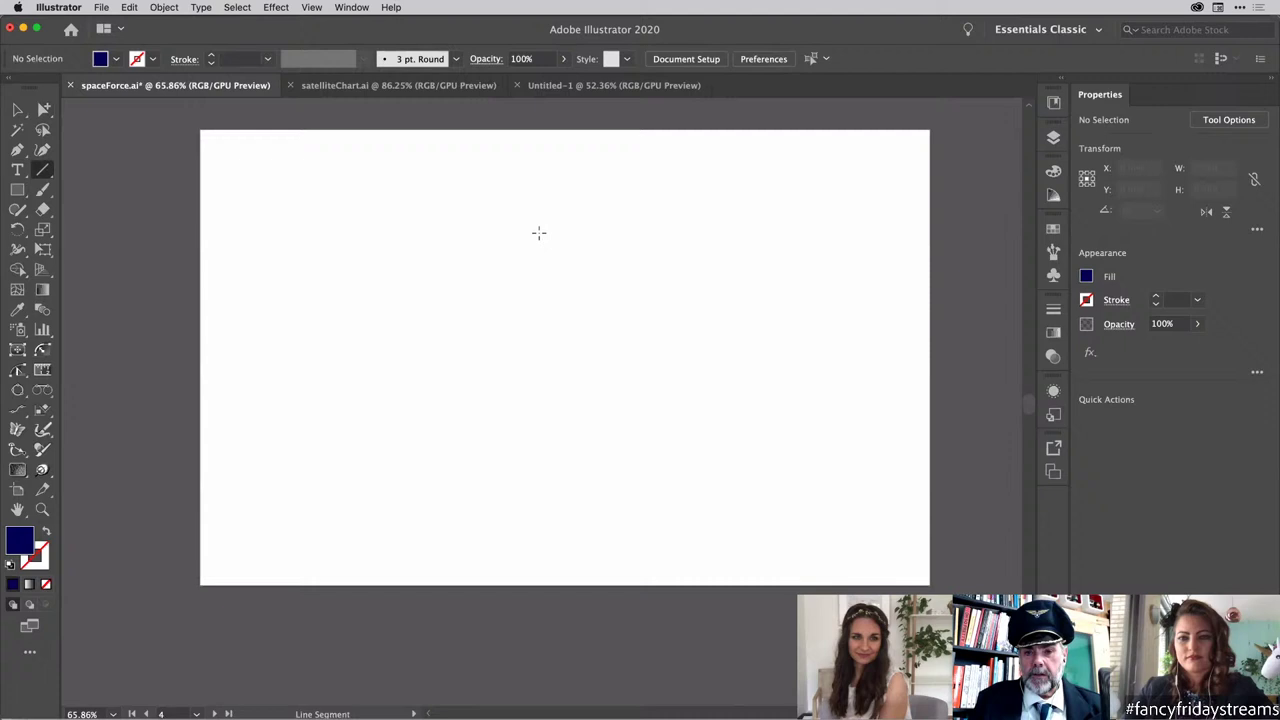
pyautogui.click(17, 190)
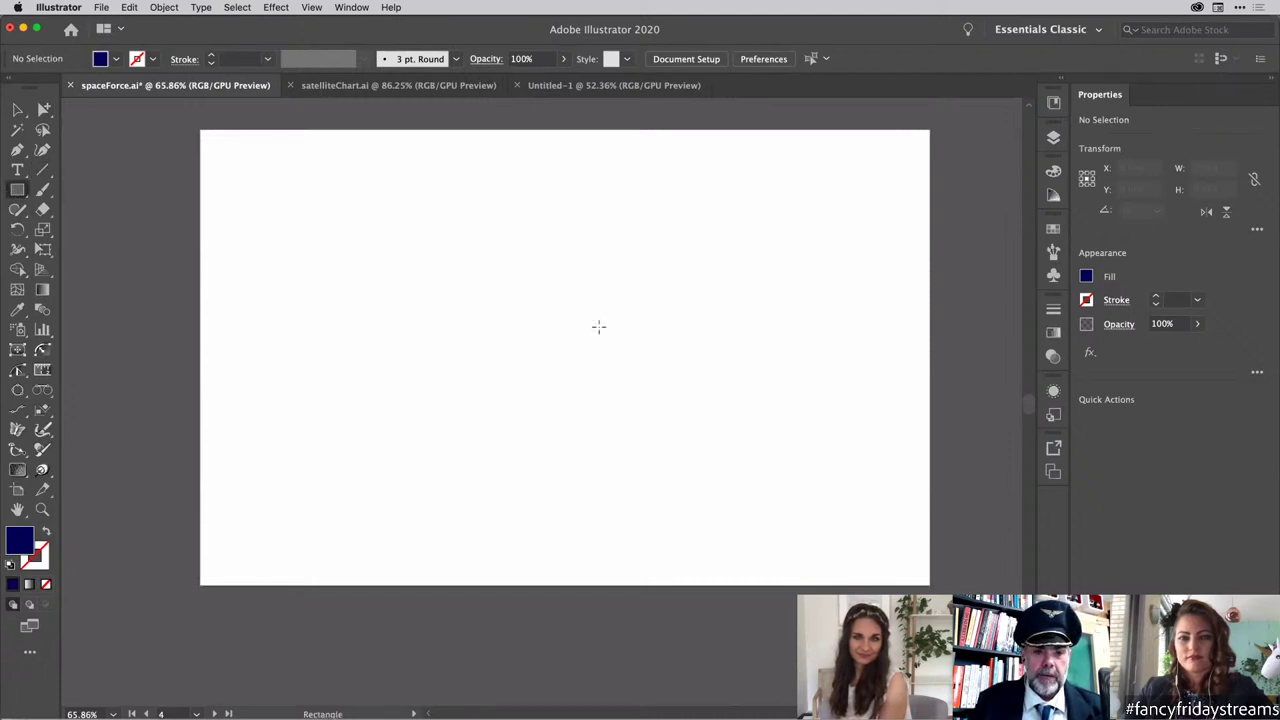
pyautogui.moveTo(577, 291)
pyautogui.mouseDown()
pyautogui.moveTo(663, 443)
pyautogui.moveTo(774, 509)
pyautogui.moveTo(792, 497)
pyautogui.mouseUp()
pyautogui.moveTo(684, 394); pyautogui.dragTo(572, 304)
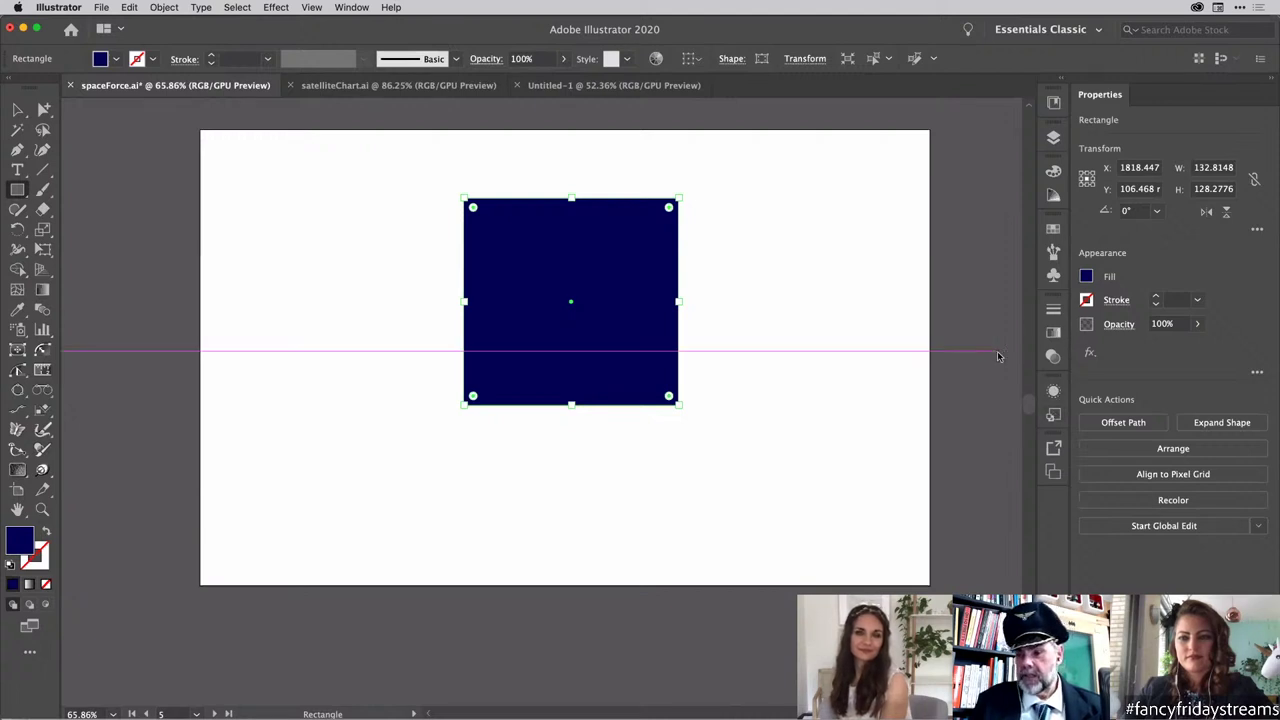
# Step: Show the Graphic Styles panel, and check its entry in the list of available panels
pyautogui.click(1054, 415)
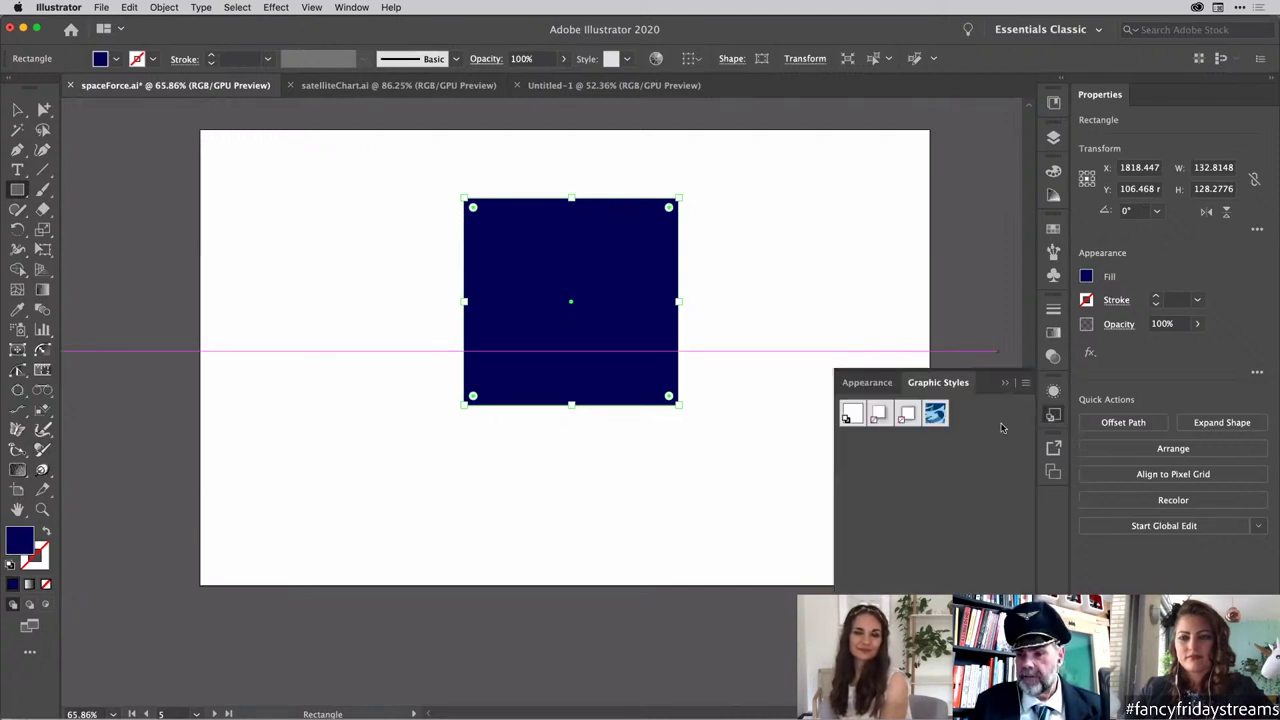
pyautogui.click(352, 7)
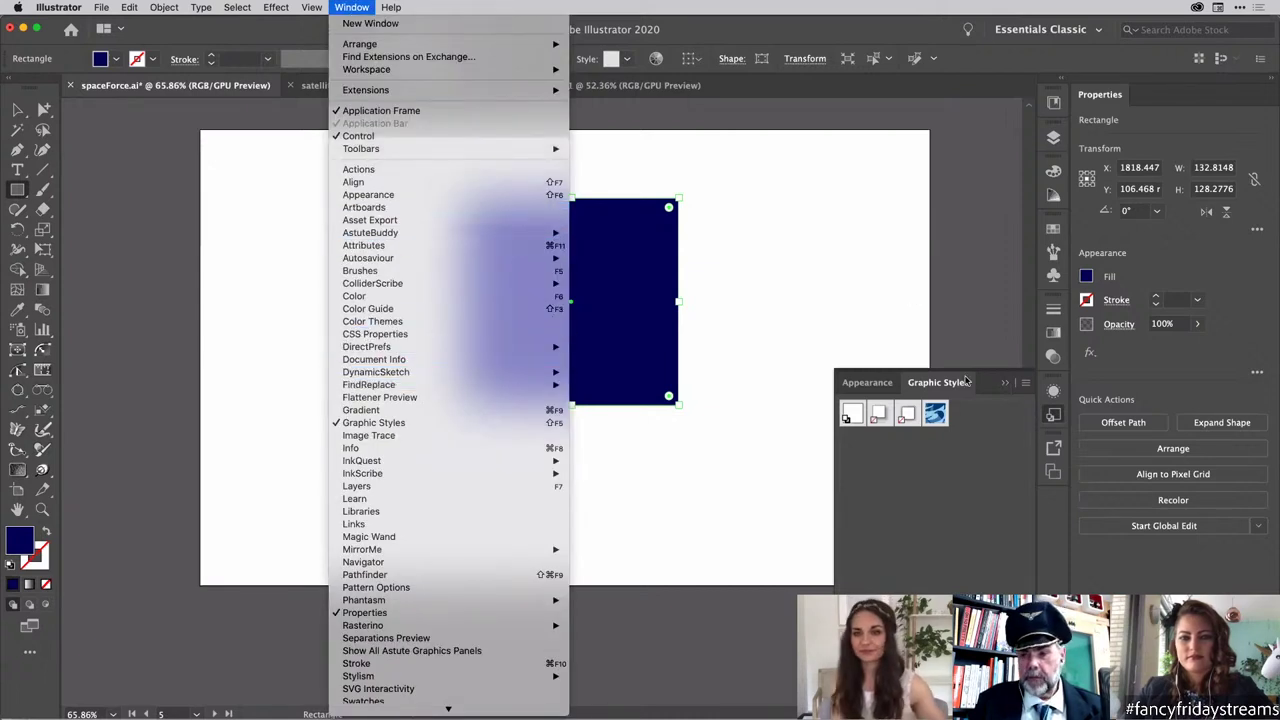
pyautogui.click(969, 451)
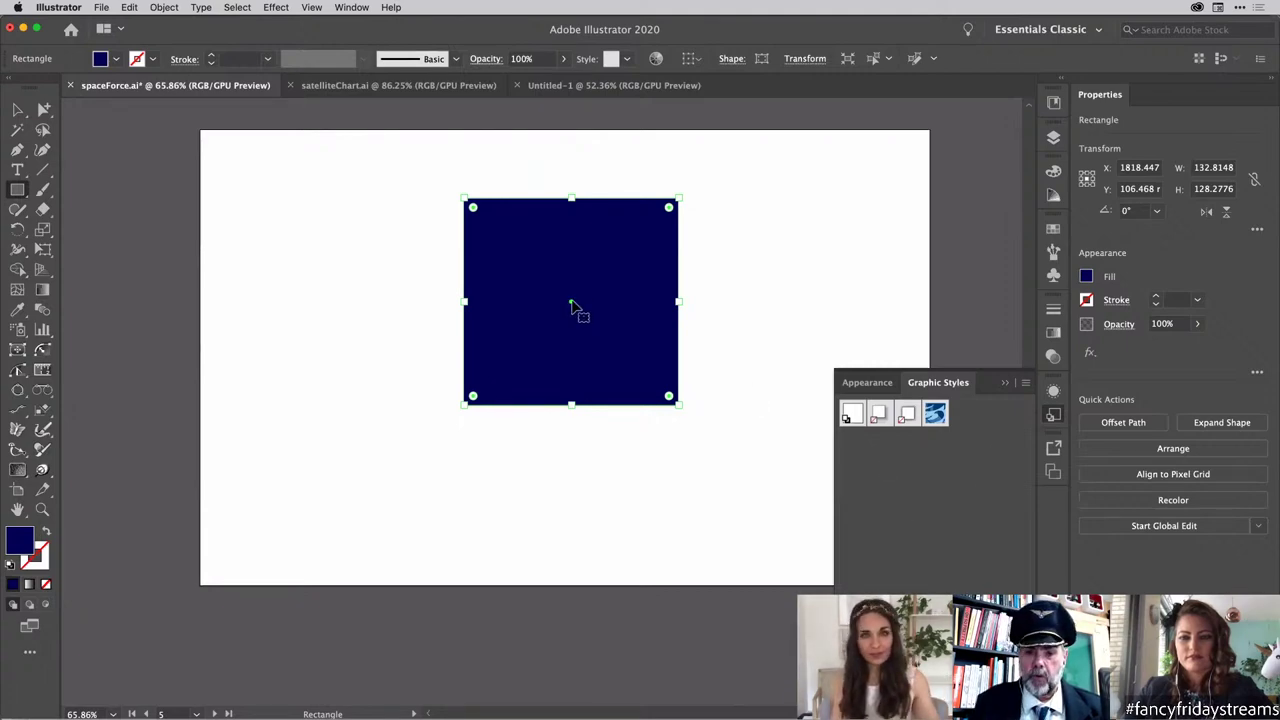
# Step: Try to store the navy rectangle's look as a graphic style by dropping the shape into the Graphic Styles panel
pyautogui.moveTo(575, 308); pyautogui.dragTo(967, 482)
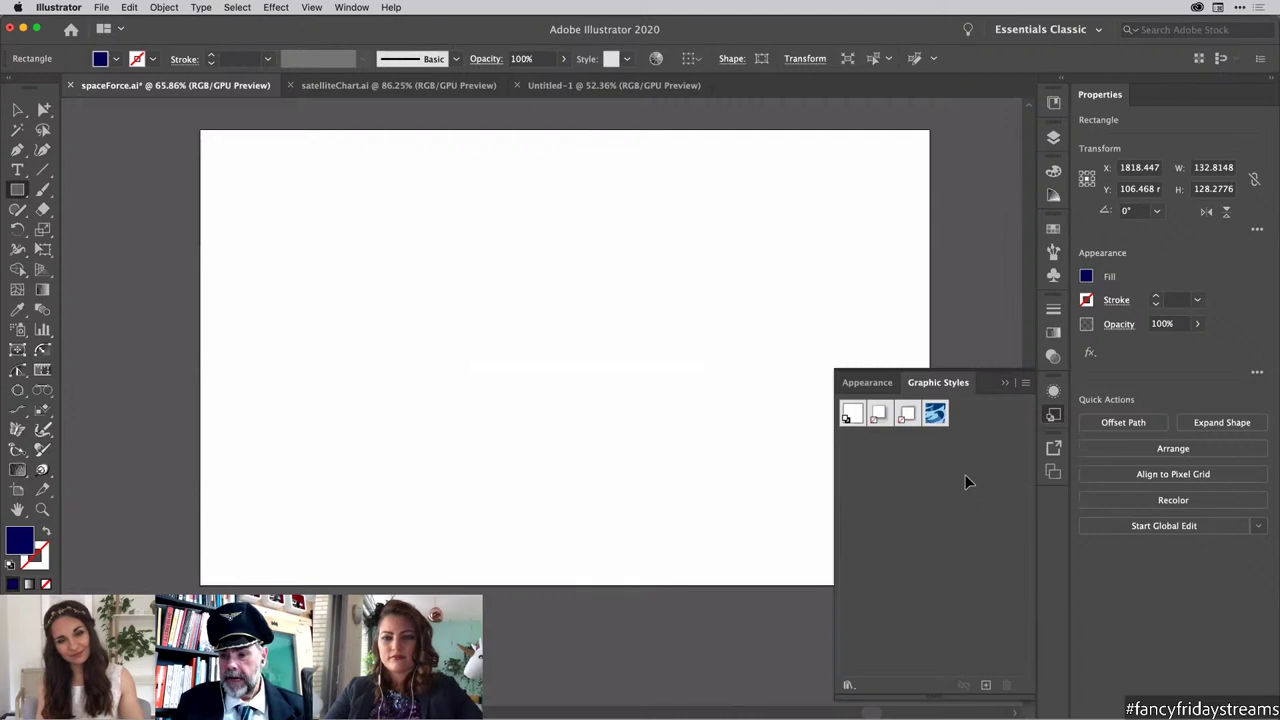
pyautogui.press('super+z')
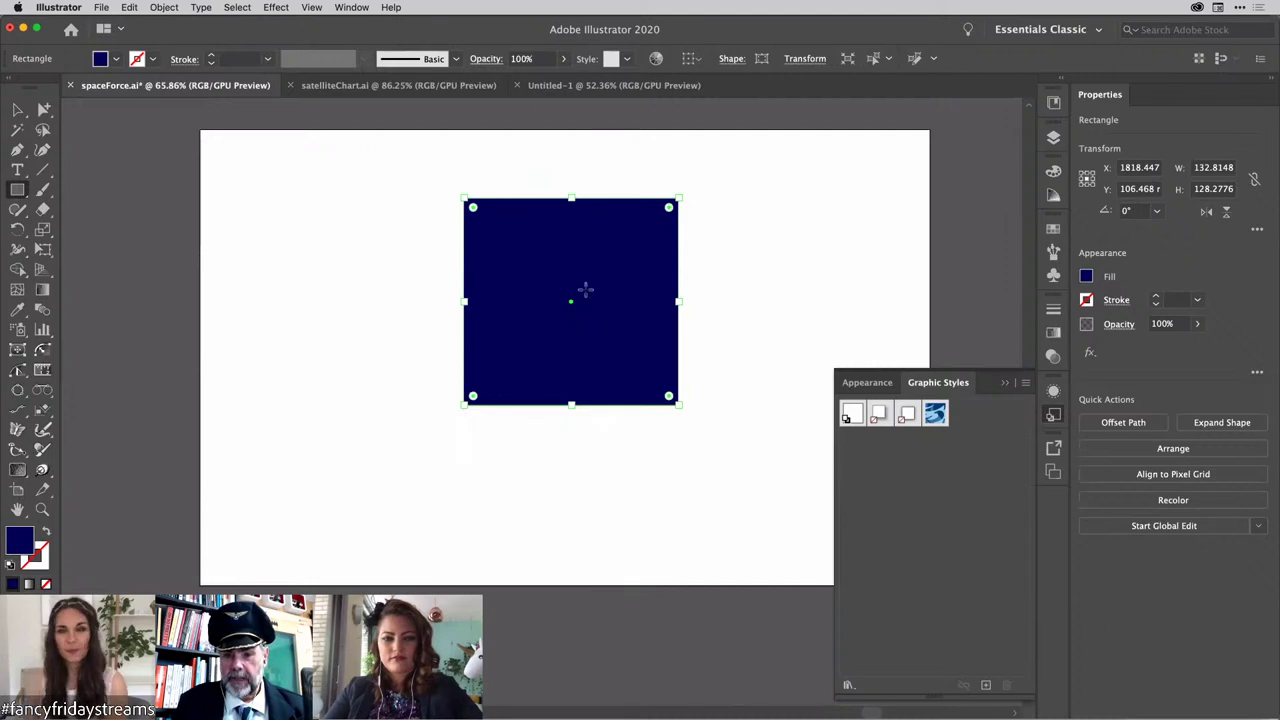
pyautogui.press('super+z')
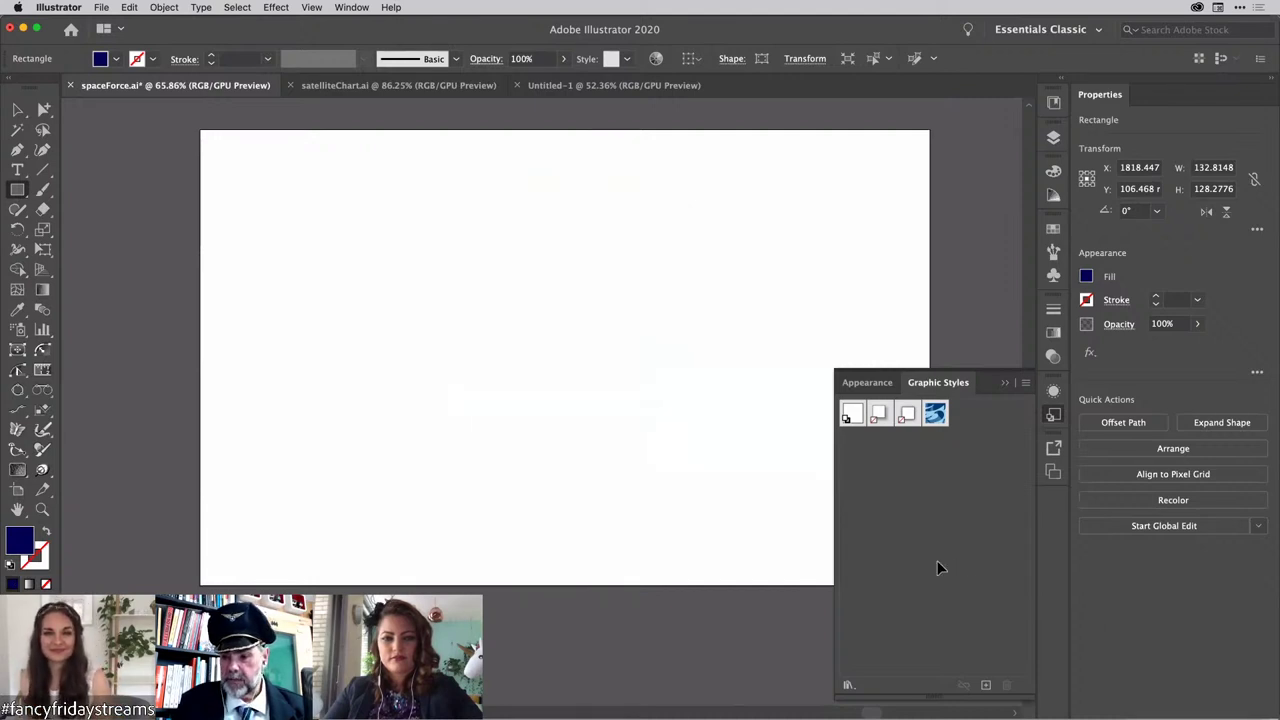
pyautogui.moveTo(937, 568); pyautogui.dragTo(660, 402)
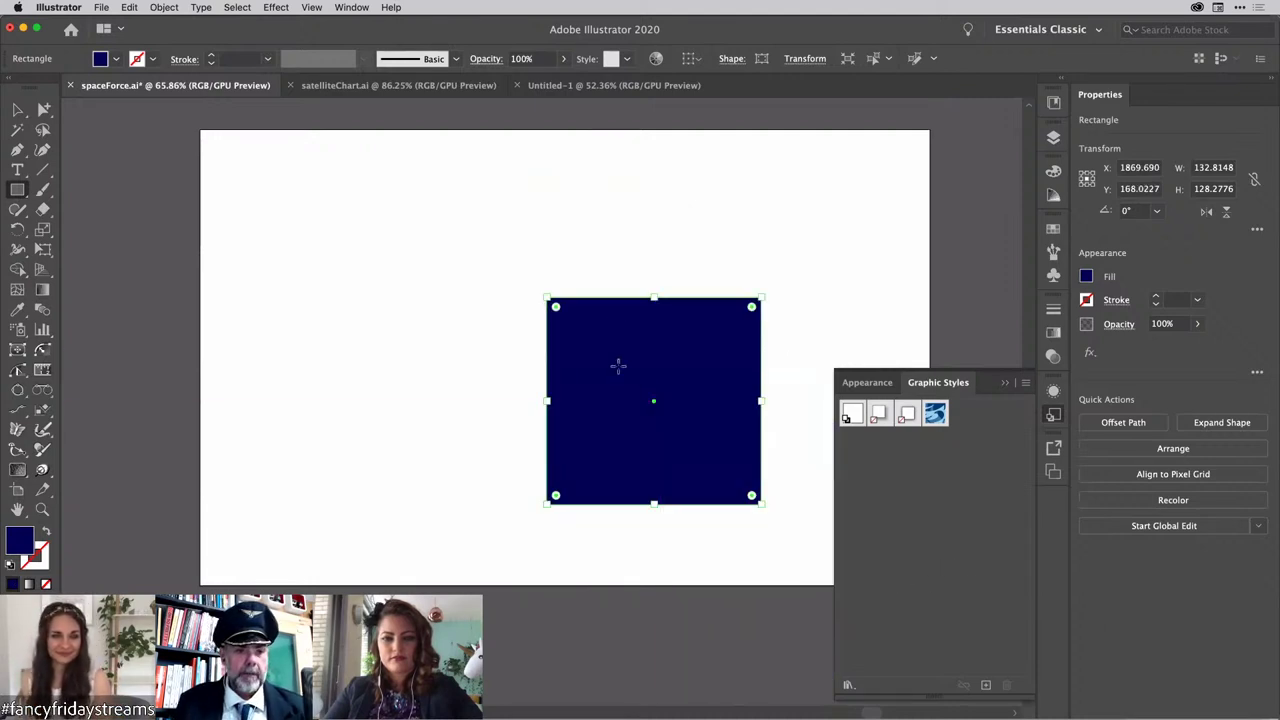
# Step: Move the navy rectangle closer to the artboard's centre, and create a new graphic style from it
pyautogui.press('v')
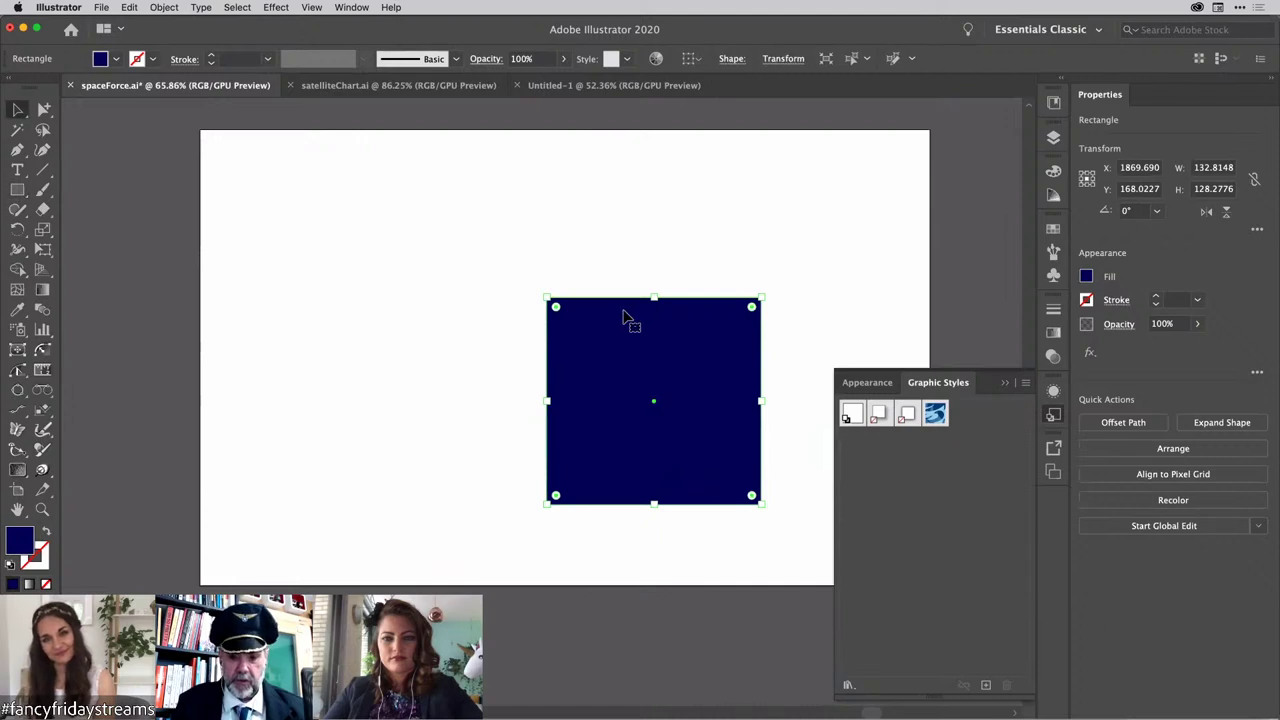
pyautogui.moveTo(660, 404); pyautogui.dragTo(614, 380)
pyautogui.click(986, 686)
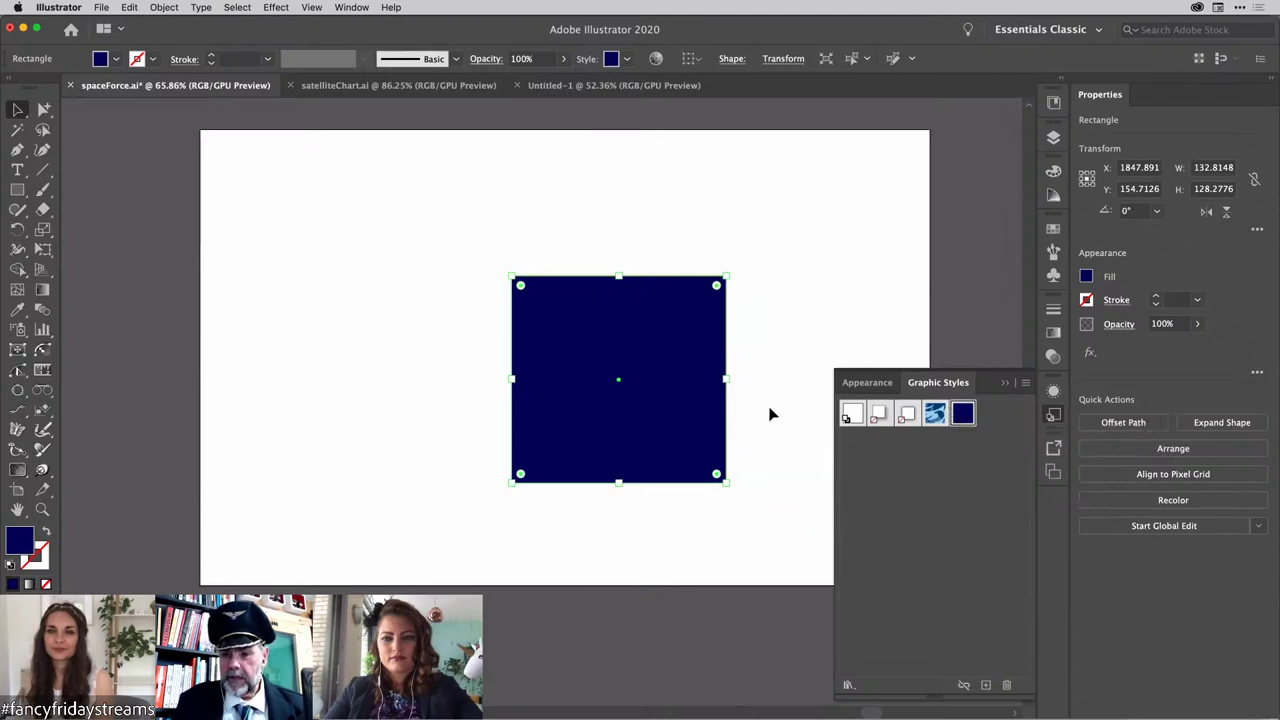
# Step: Move the rectangle to the artboard's upper-left area, and draw an ellipse about 66 × 58 mm and a tilted hexagon beside it
pyautogui.moveTo(652, 378); pyautogui.dragTo(390, 268)
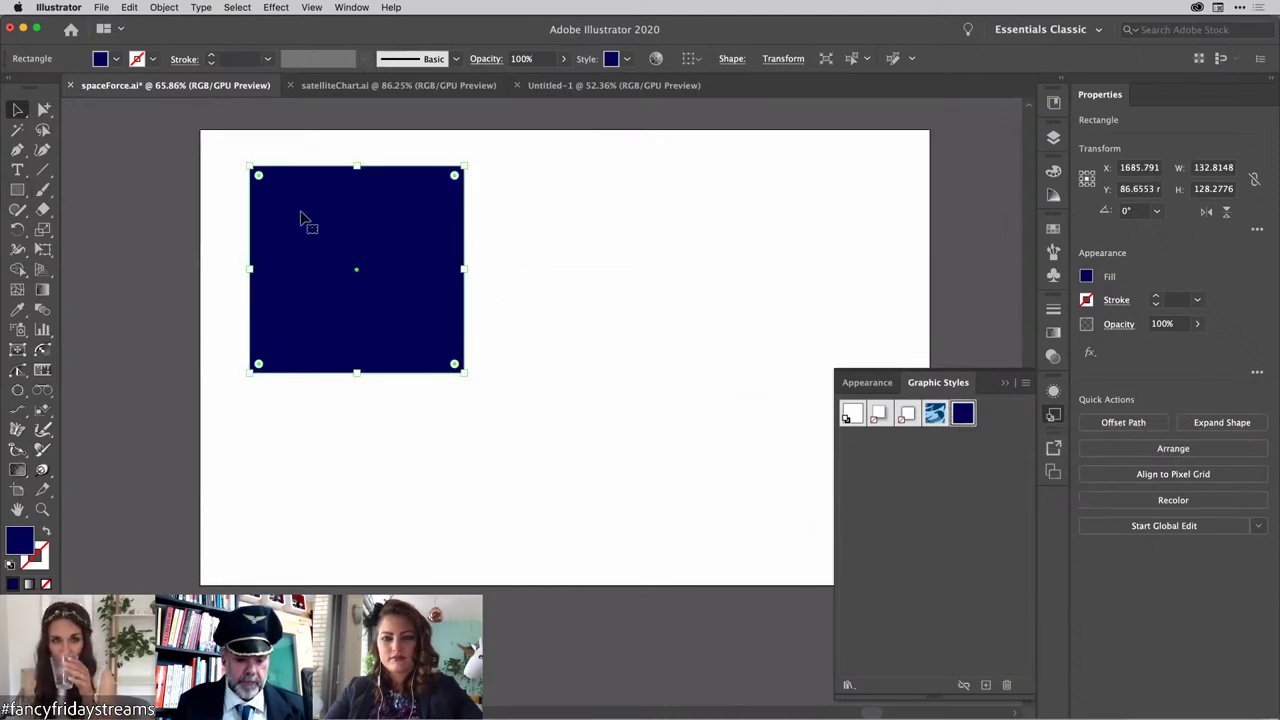
pyautogui.press('l')
pyautogui.moveTo(500, 215)
pyautogui.mouseDown()
pyautogui.moveTo(597, 286)
pyautogui.moveTo(607, 309)
pyautogui.mouseUp()
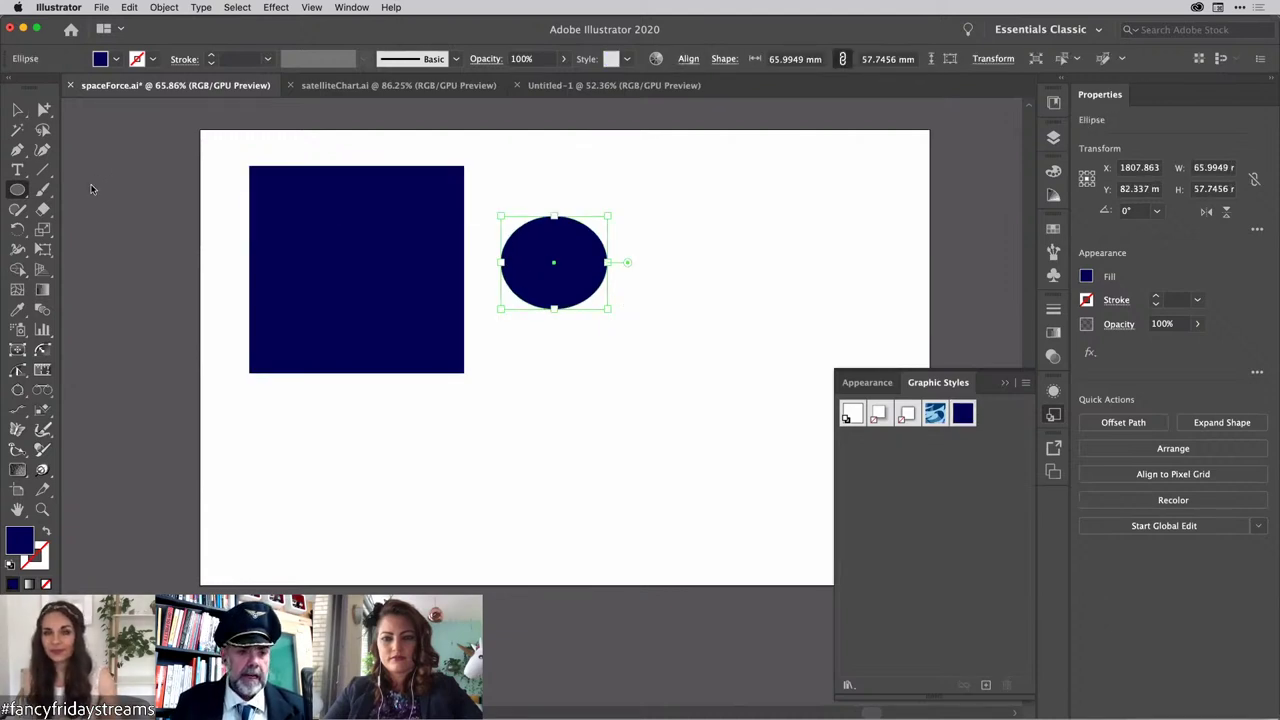
pyautogui.moveTo(22, 192); pyautogui.dragTo(110, 229)
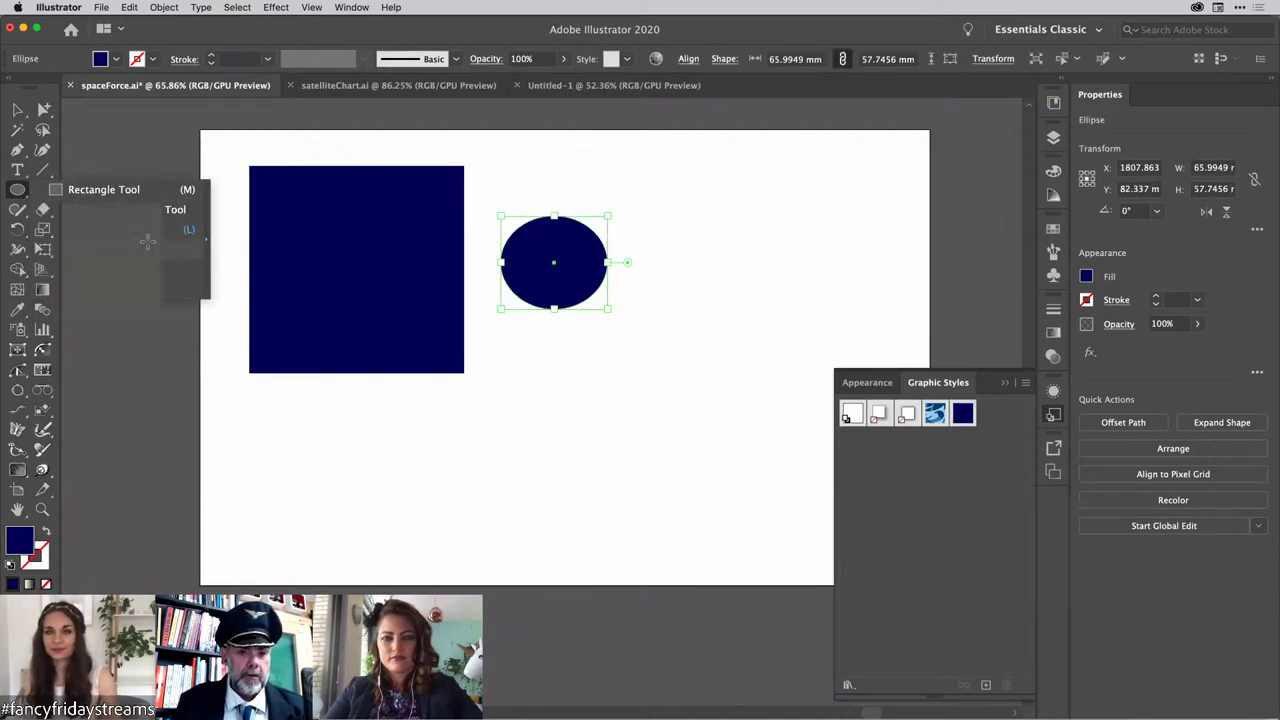
pyautogui.moveTo(659, 205)
pyautogui.mouseDown()
pyautogui.moveTo(750, 280)
pyautogui.moveTo(700, 236)
pyautogui.moveTo(375, 285)
pyautogui.mouseUp()
# Step: Apply the new navy graphic style to the rectangle, ellipse and hexagon together, and clear the selection
pyautogui.press('v')
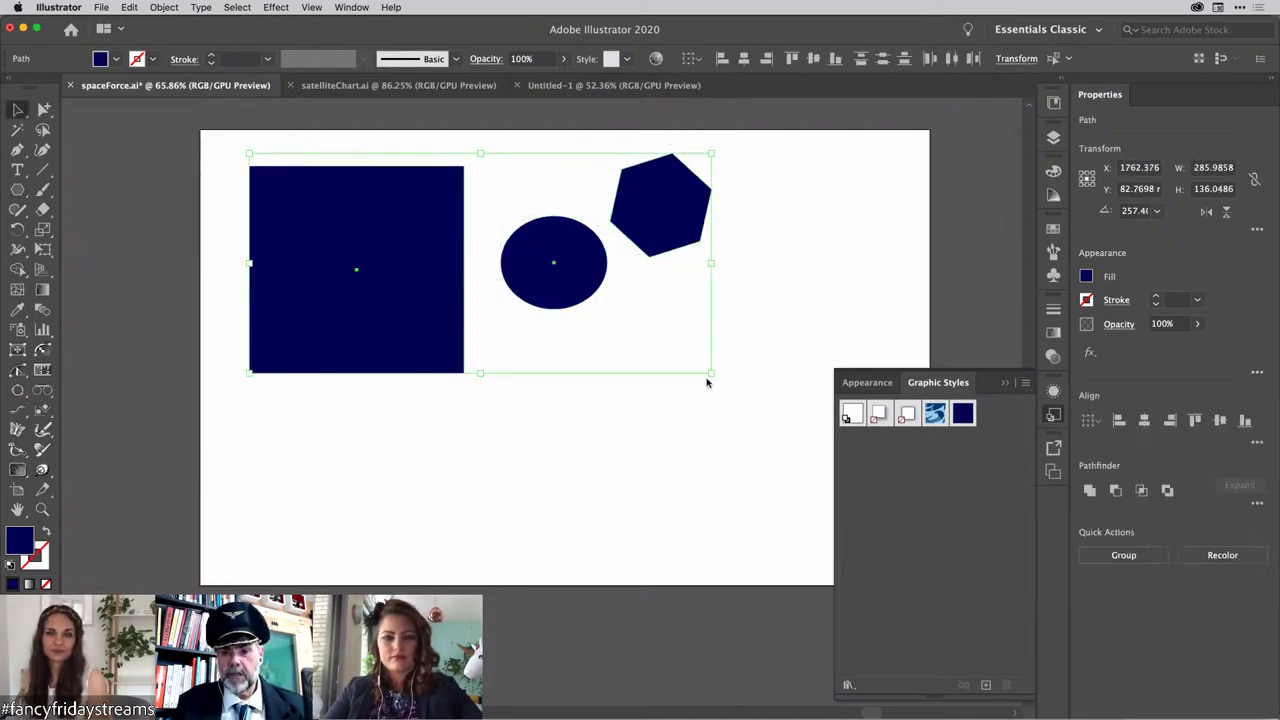
pyautogui.click(962, 414)
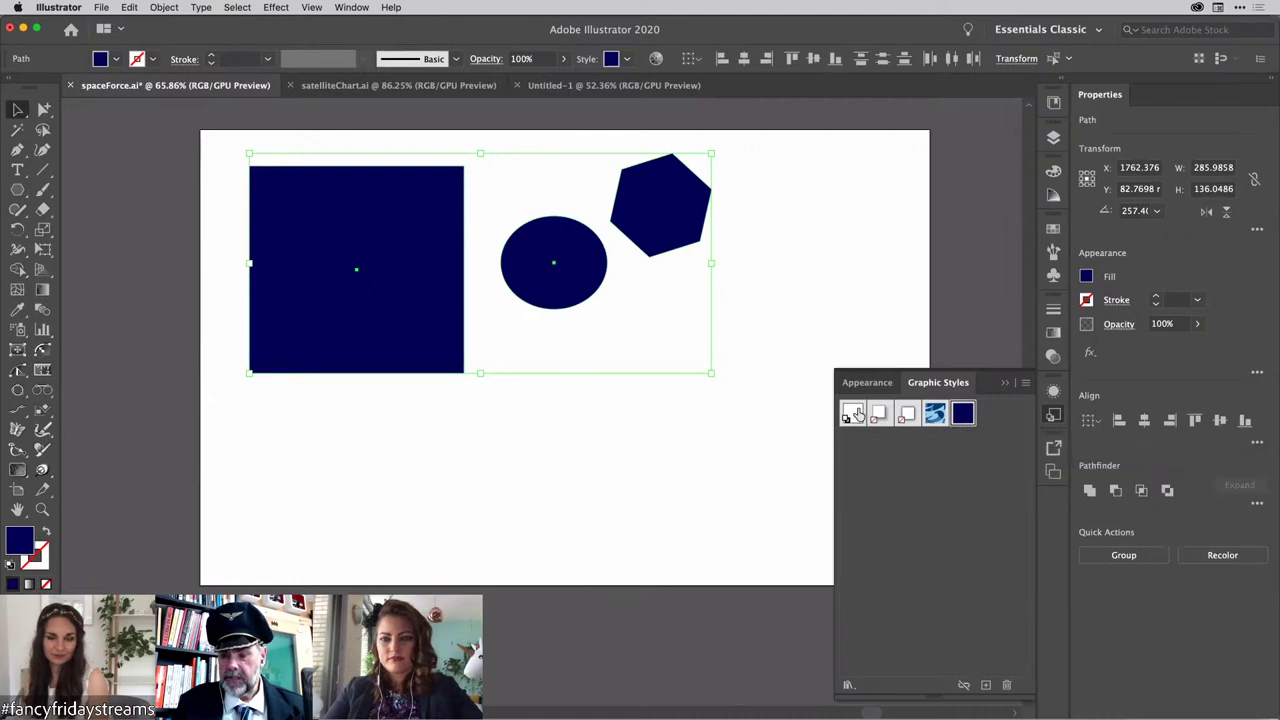
pyautogui.click(775, 420)
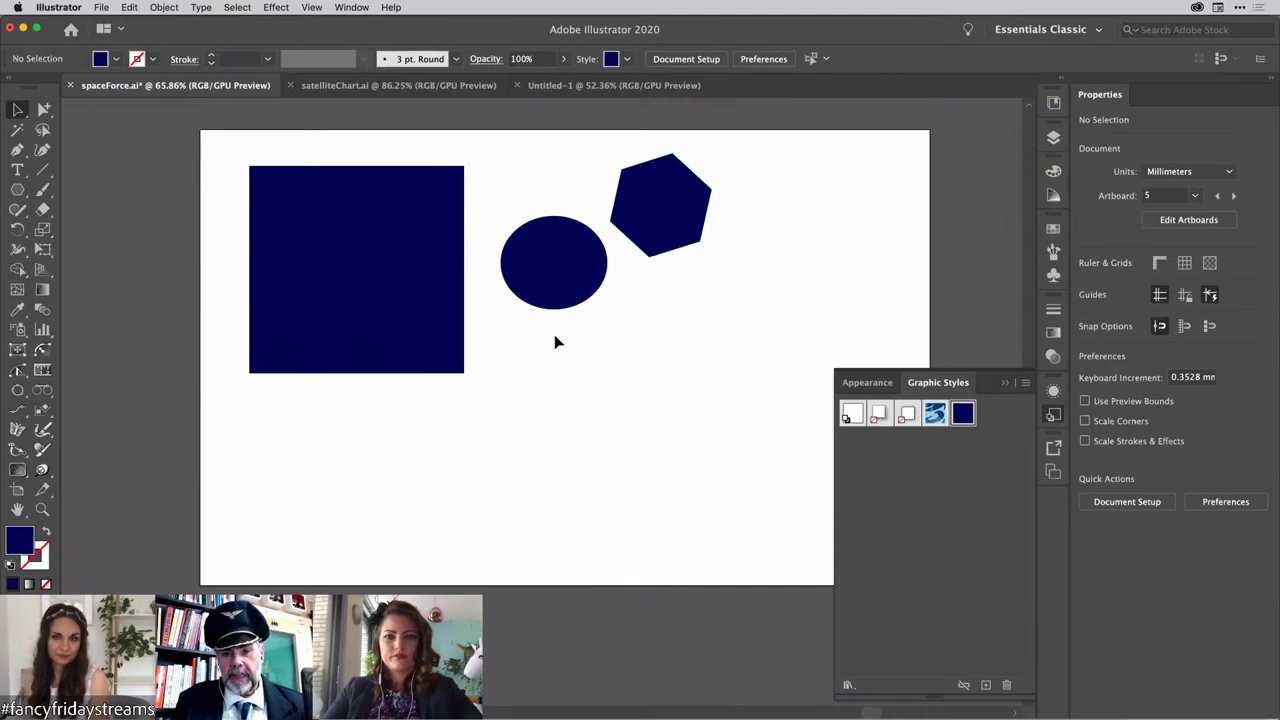
# Step: Fill the rectangle with orange, and reset it to the navy graphic style after shifting it up level with the ellipse
pyautogui.click(419, 351)
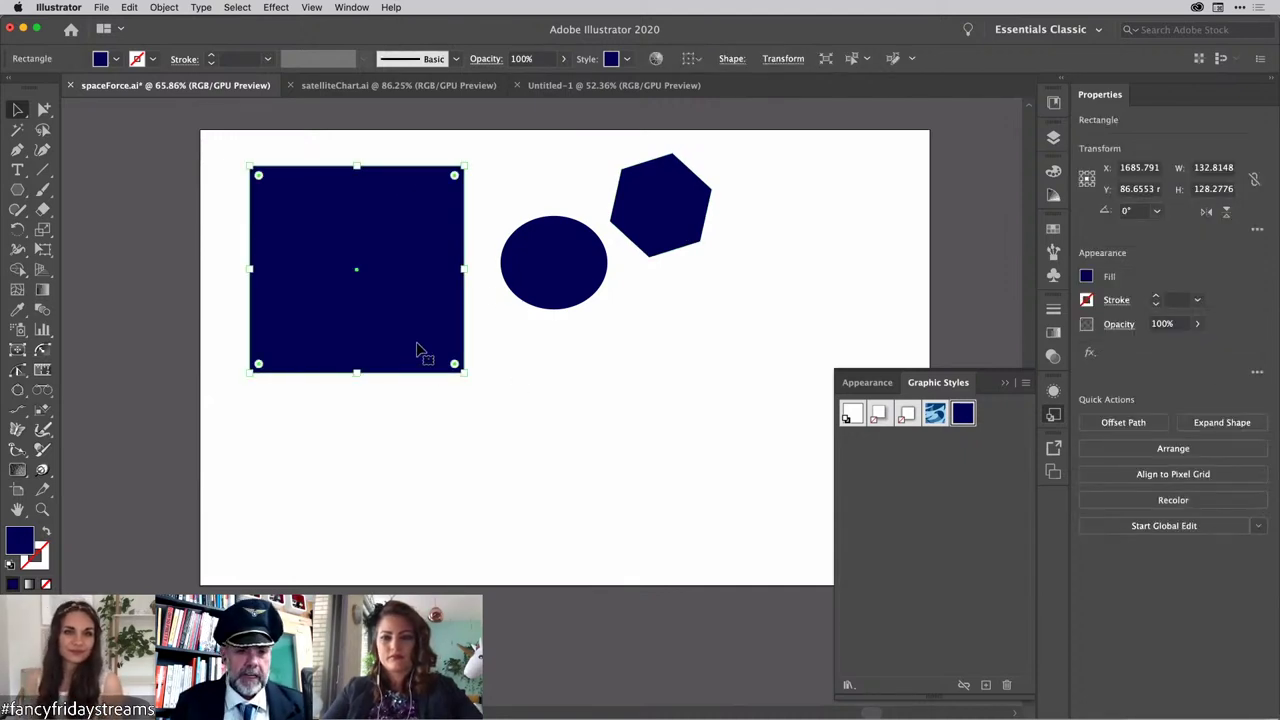
pyautogui.click(116, 58)
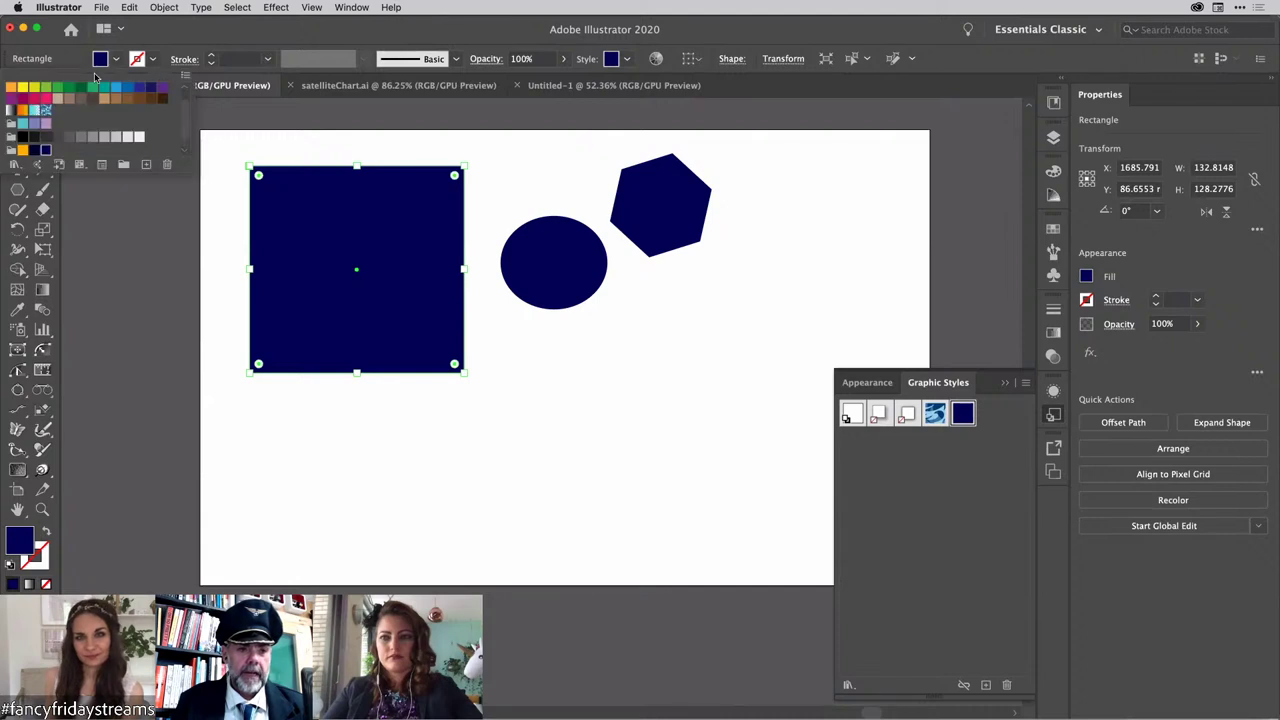
pyautogui.click(22, 149)
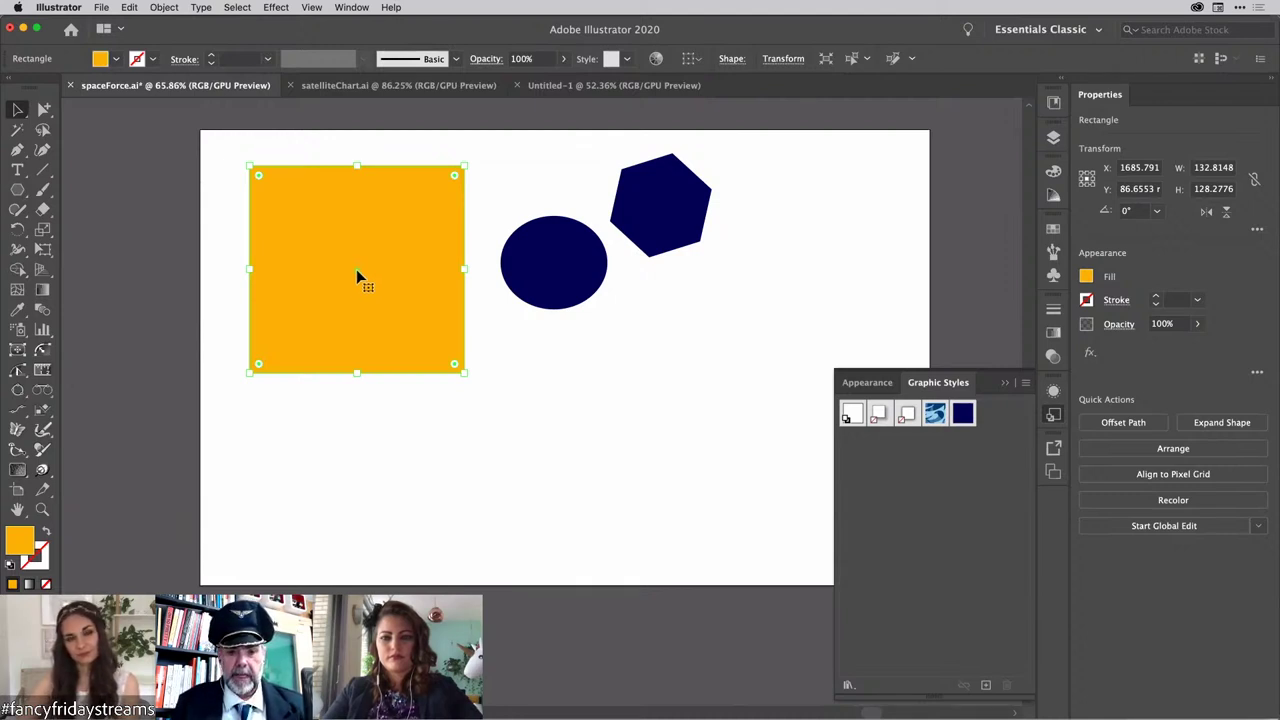
pyautogui.moveTo(356, 269)
pyautogui.mouseDown()
pyautogui.moveTo(1039, 597)
pyautogui.moveTo(968, 507)
pyautogui.moveTo(982, 423)
pyautogui.moveTo(372, 343)
pyautogui.moveTo(354, 264)
pyautogui.mouseUp()
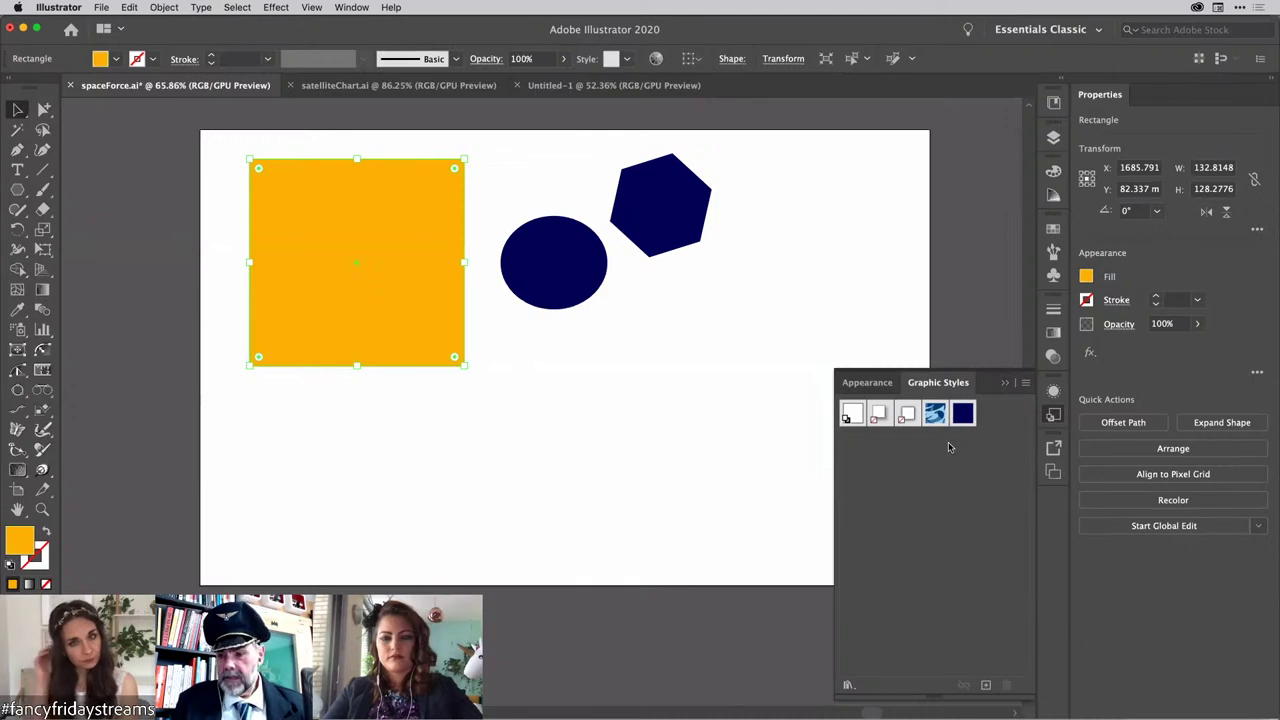
pyautogui.click(962, 414)
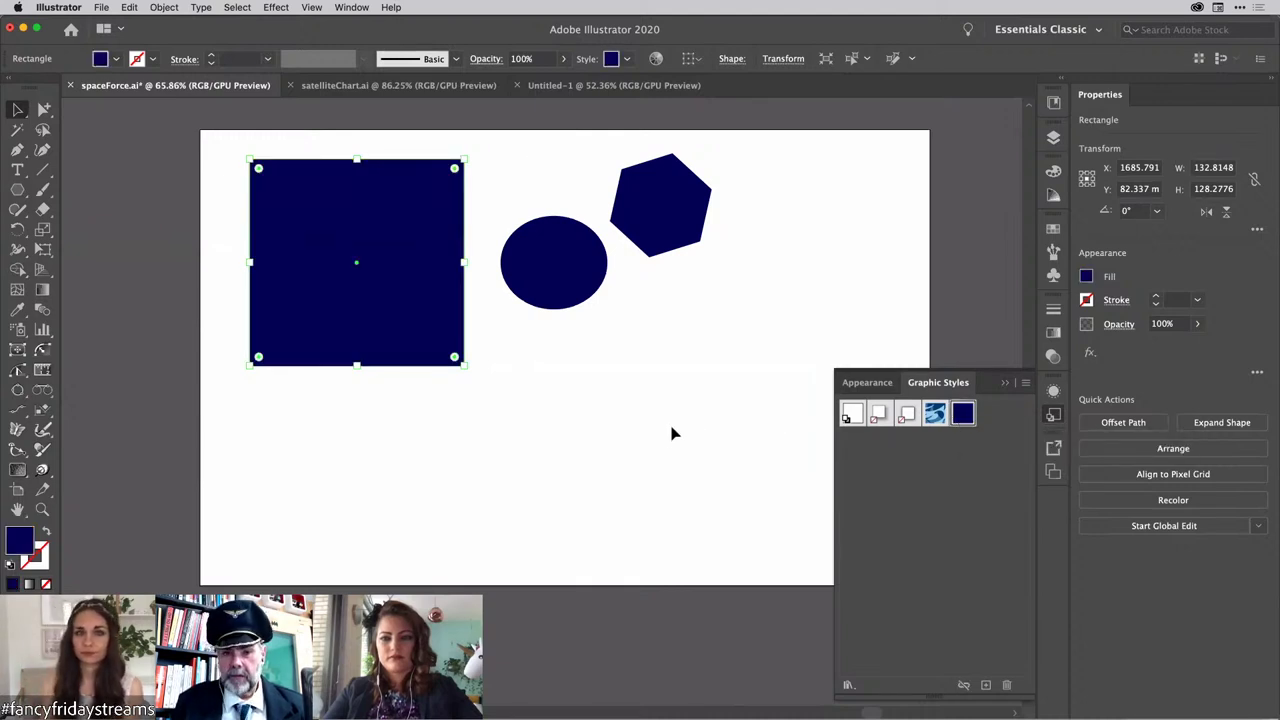
# Step: Fill the rectangle with orange again, and redefine the navy graphic style from it so all linked shapes update
pyautogui.click(101, 58)
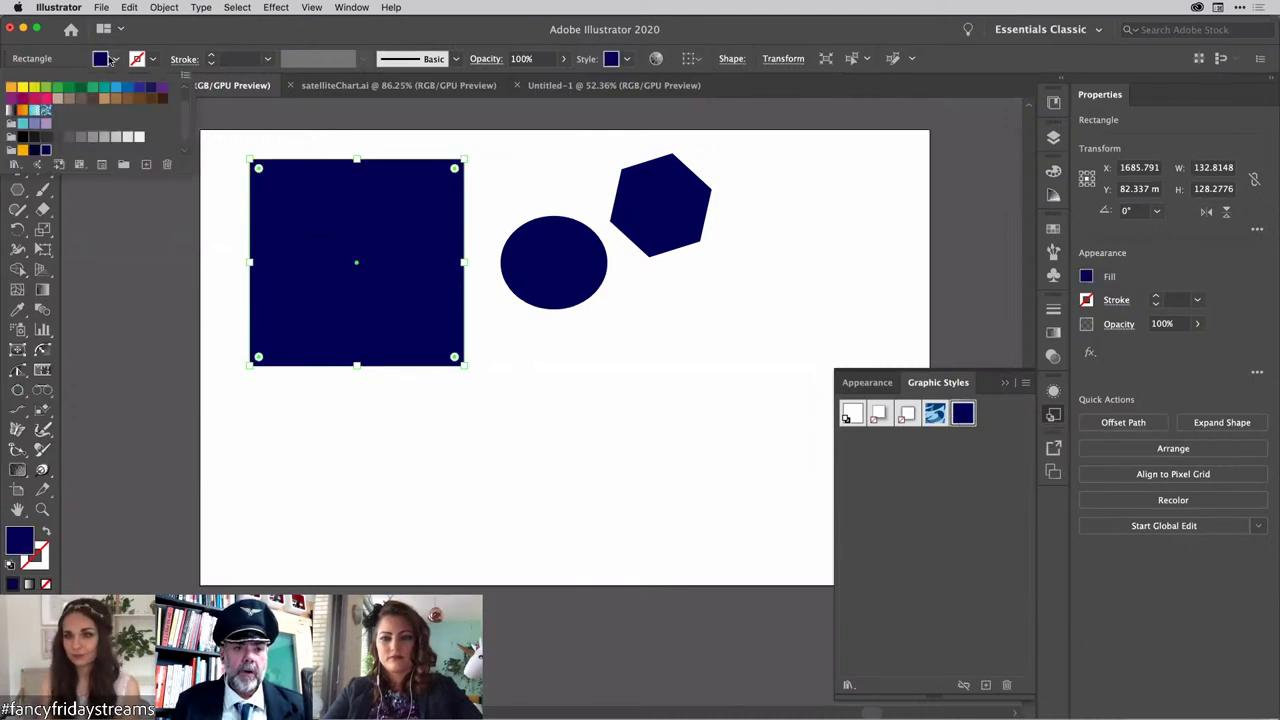
pyautogui.click(23, 150)
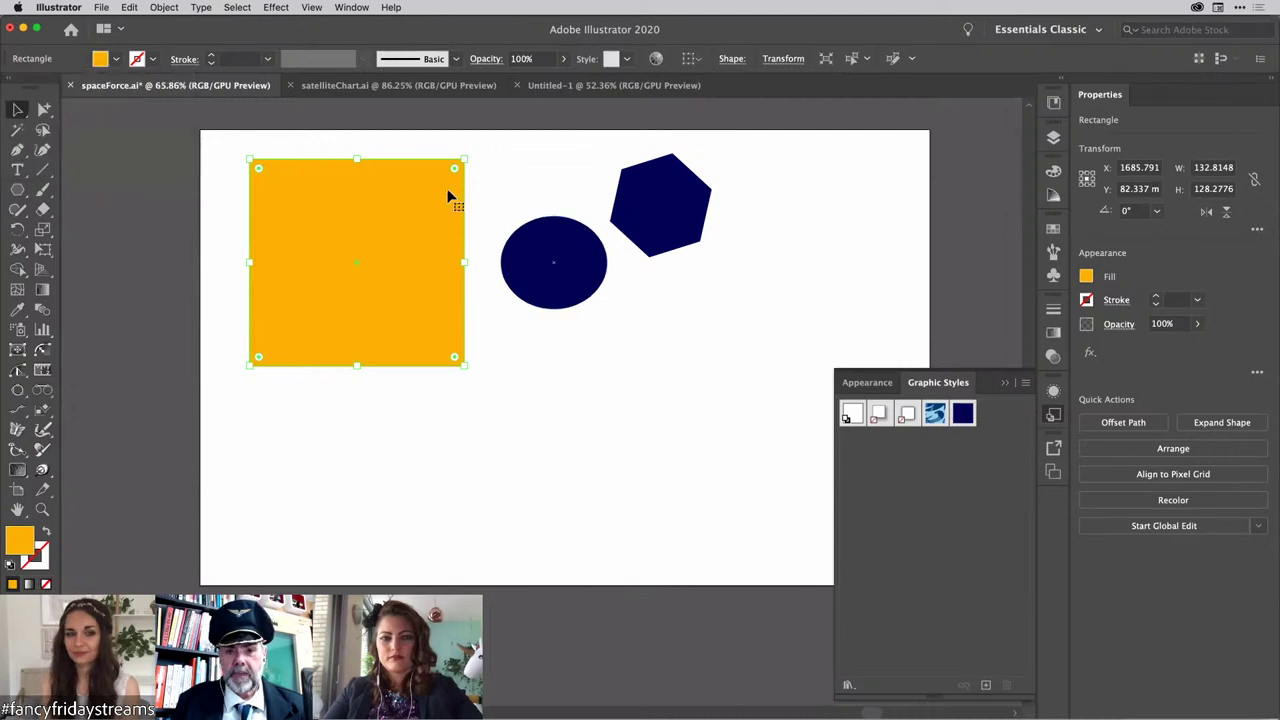
pyautogui.moveTo(462, 214); pyautogui.dragTo(966, 422)
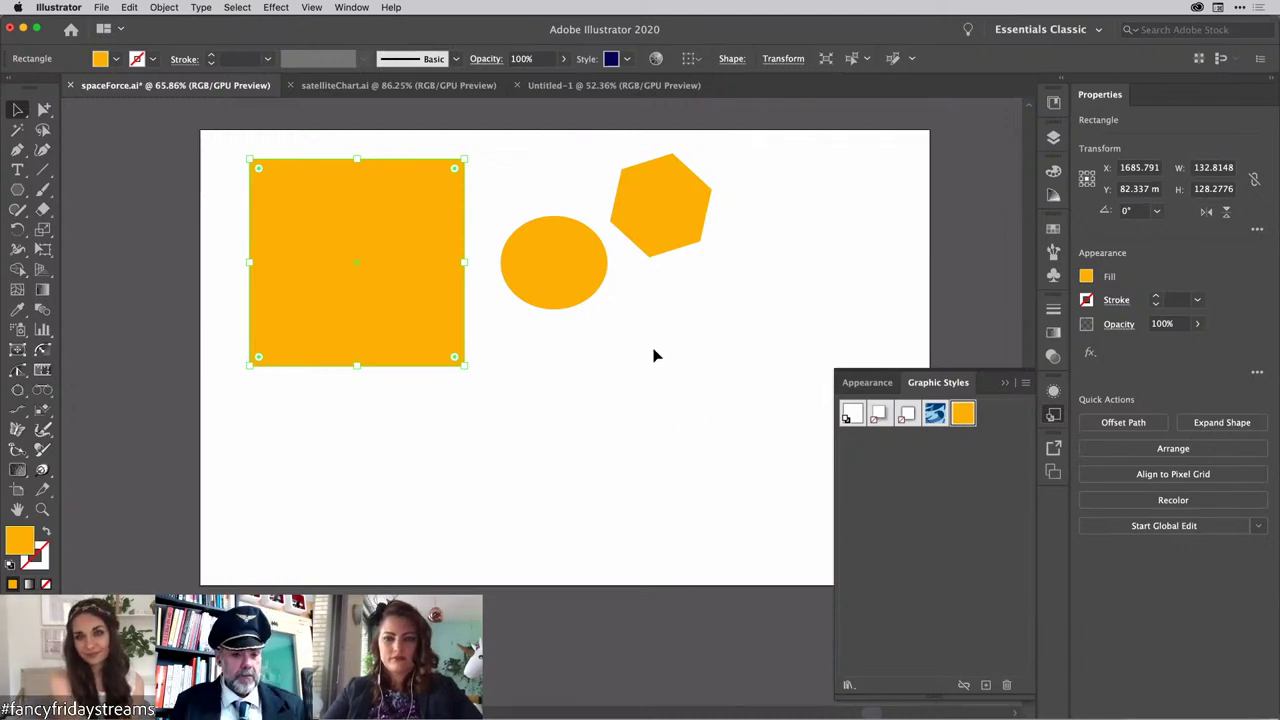
# Step: Select the rectangle, ellipse and hexagon together to check their shared graphic style, and clear the selection
pyautogui.click(770, 208)
pyautogui.moveTo(770, 208); pyautogui.dragTo(355, 246)
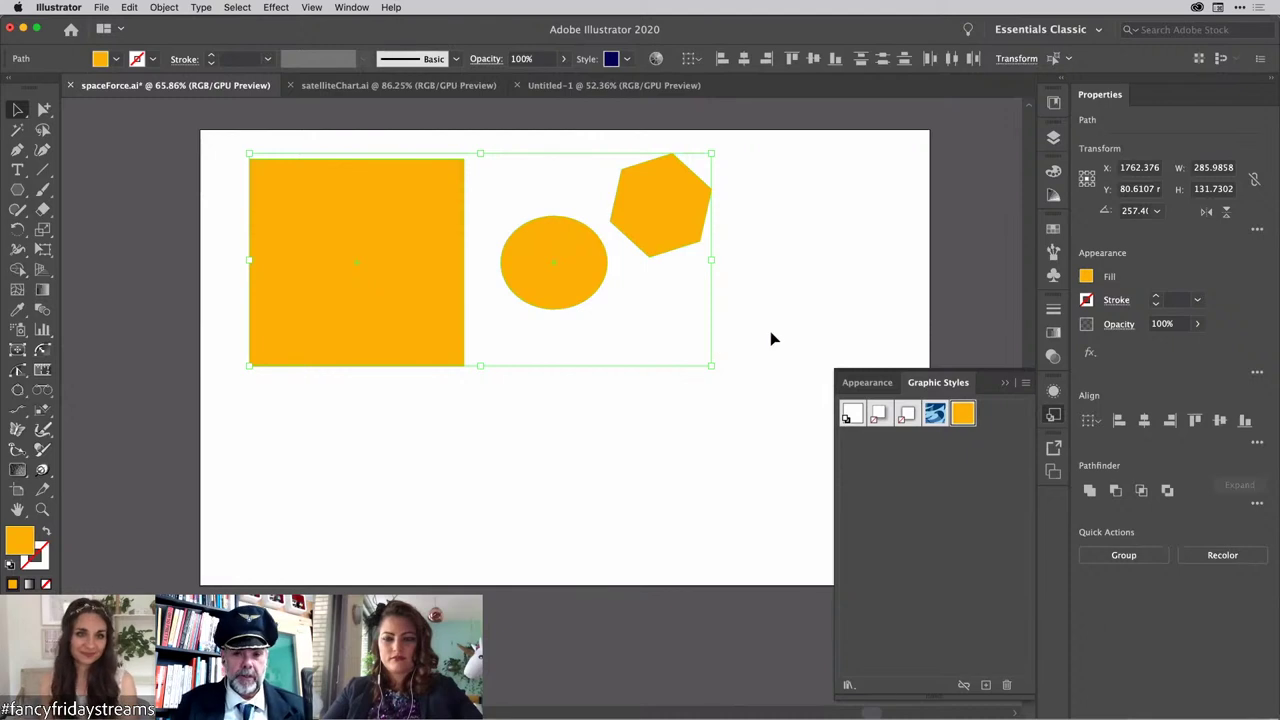
pyautogui.click(770, 339)
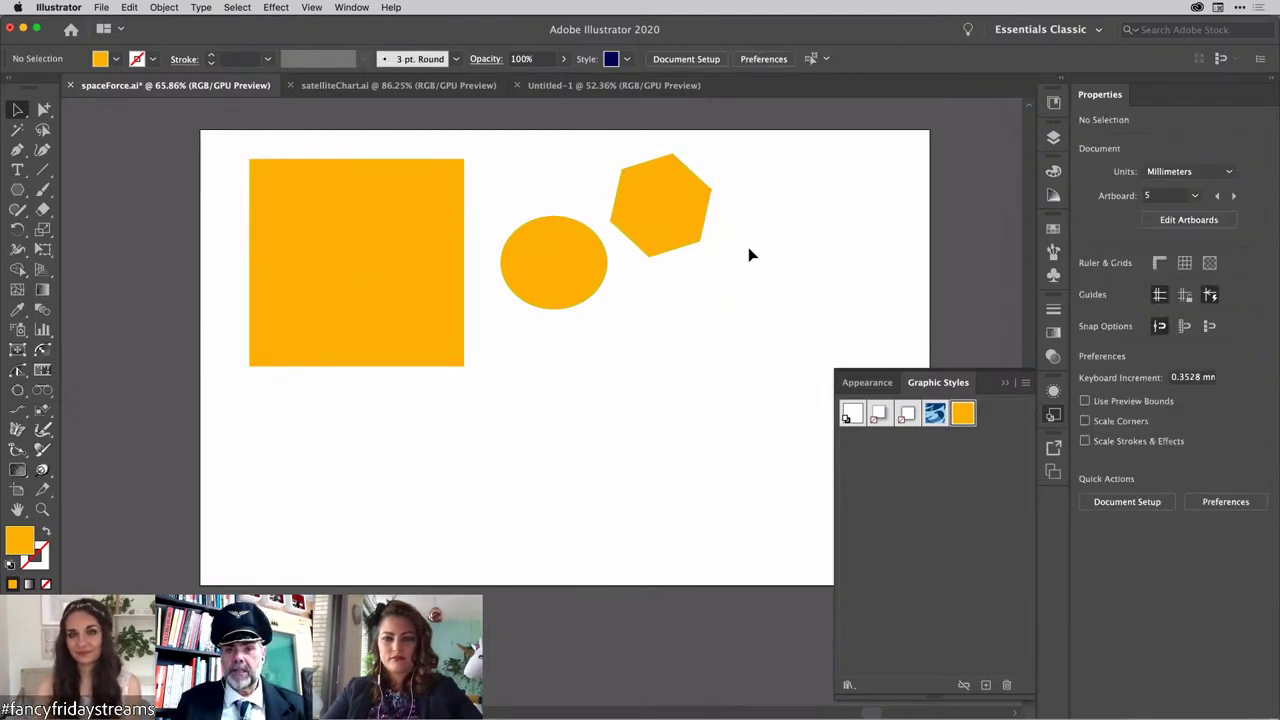
# Step: Present the artboards full screen, and advance to the Paragraph Styles title slide
pyautogui.hotkey('shift', 'f')
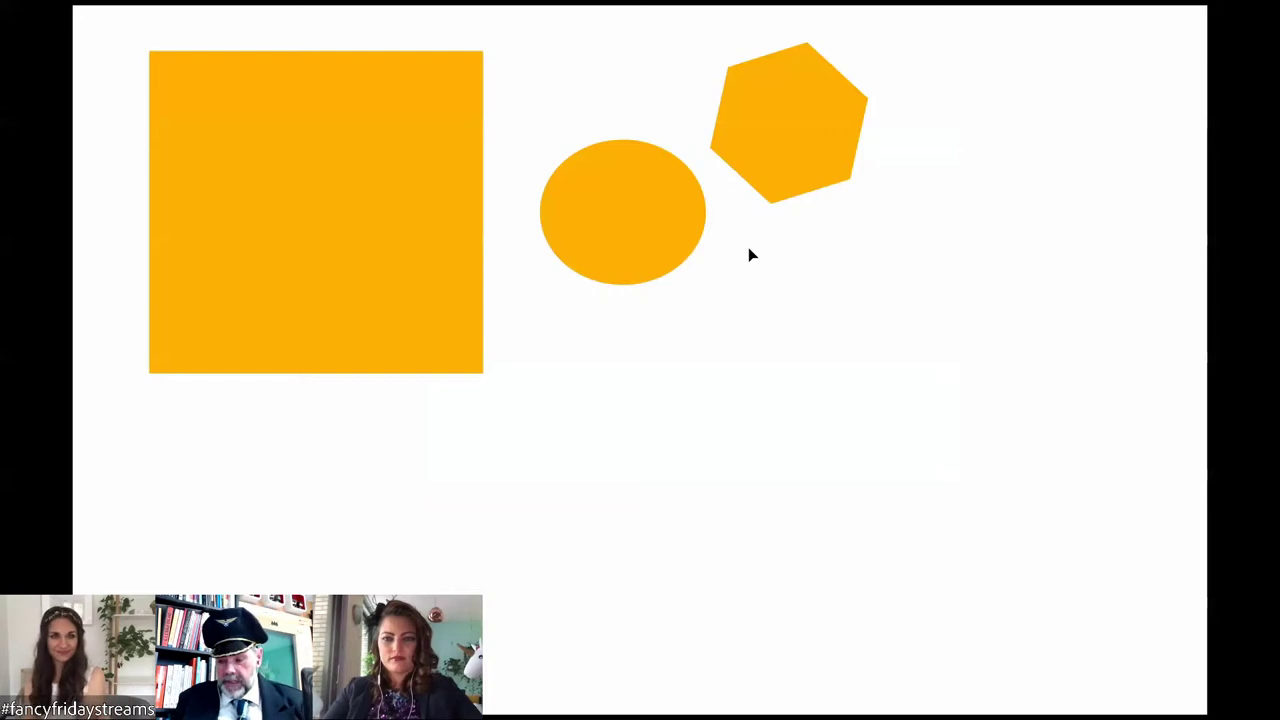
pyautogui.press('Right')
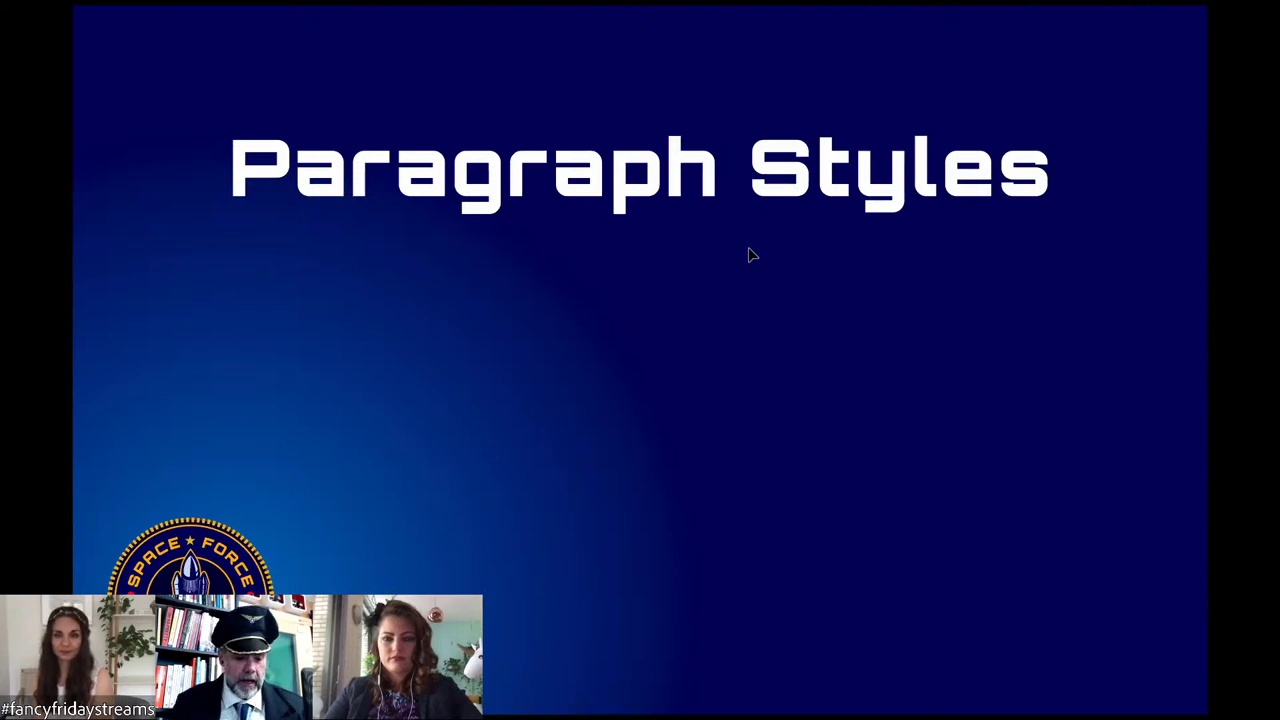
# Step: Leave the full-screen presentation on the blank artboard after the Paragraph Styles title slide, and place a Lorem ipsum point text there
pyautogui.press('Right')
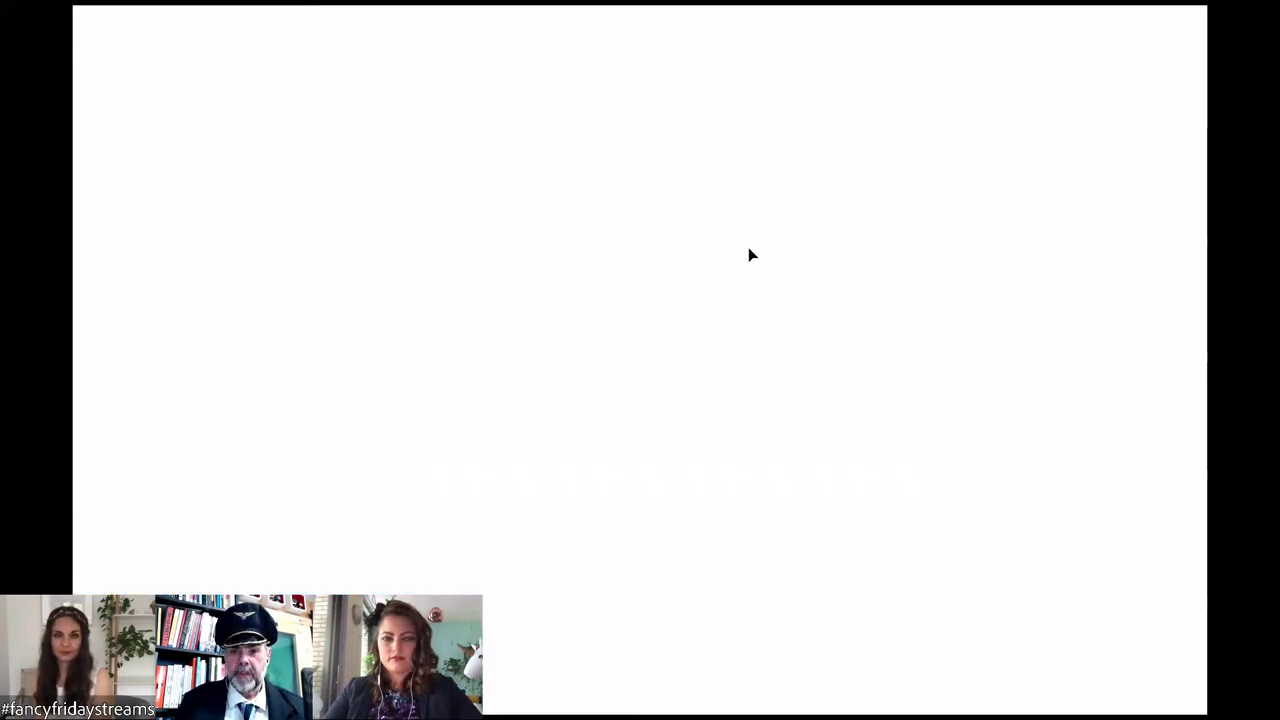
pyautogui.press('Escape')
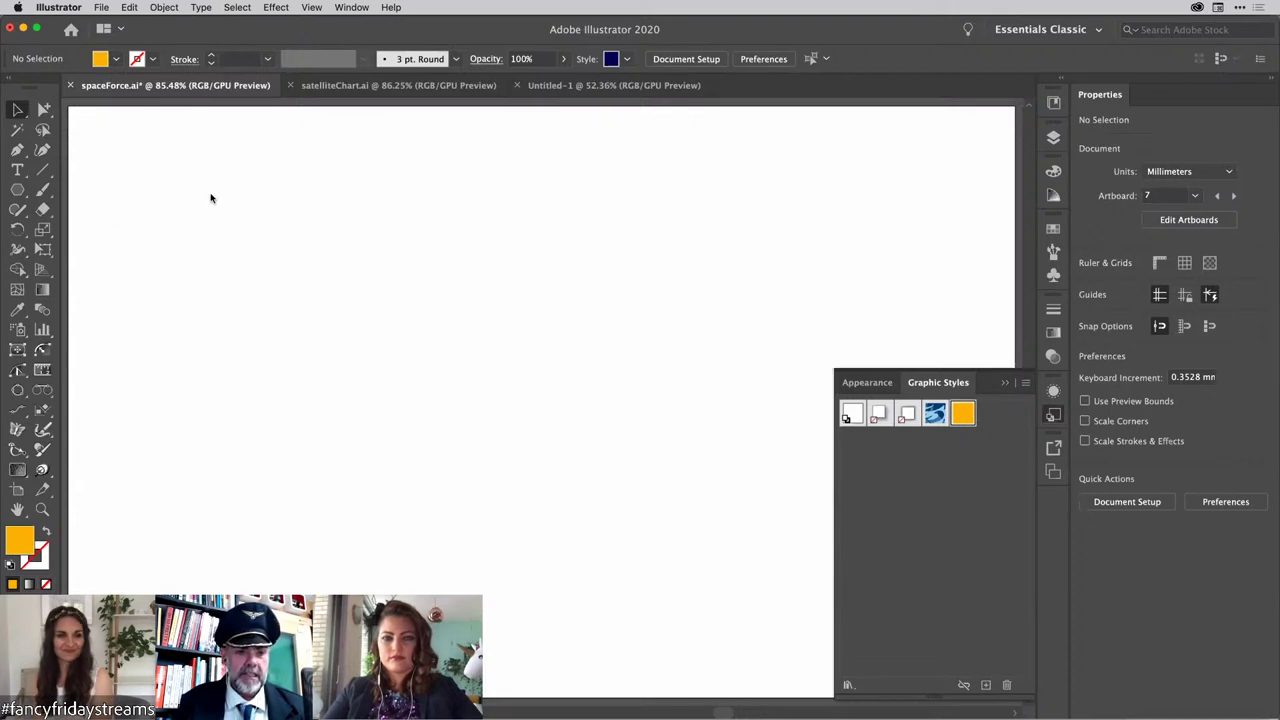
pyautogui.click(17, 170)
pyautogui.click(415, 244)
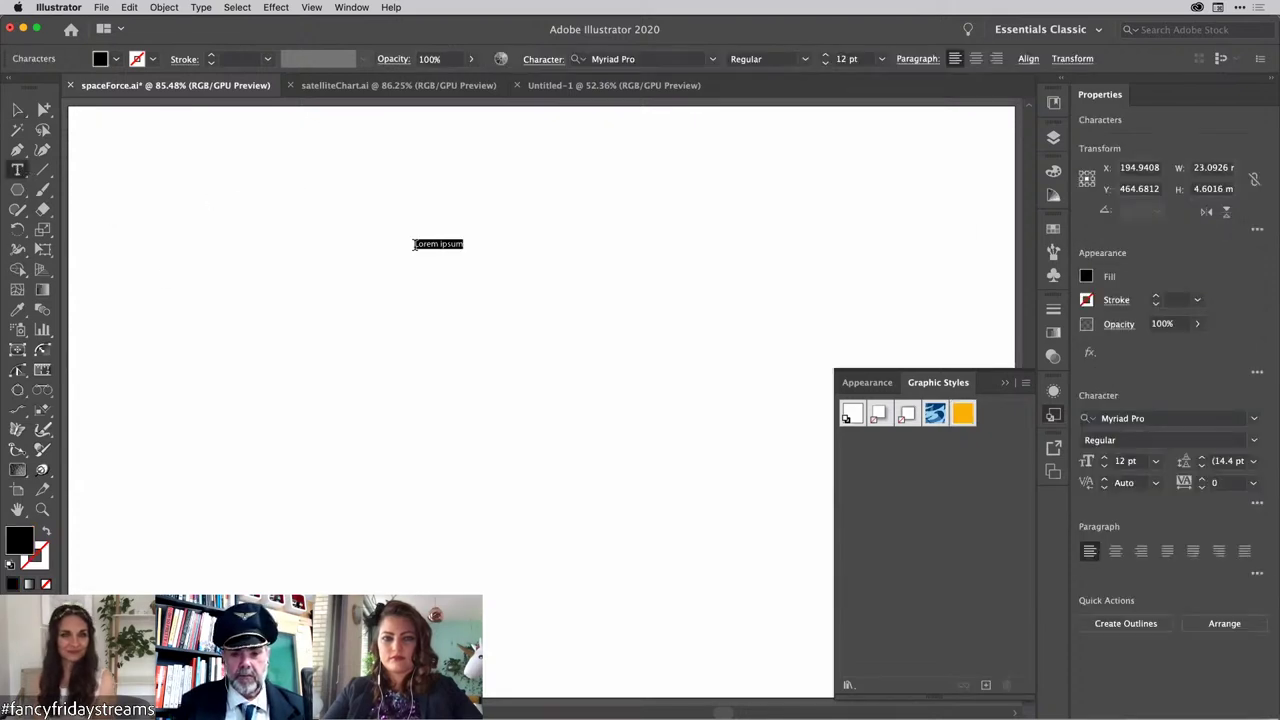
# Step: Scale the Lorem ipsum text up to about 96 pt, and move it to the upper middle of the artboard
pyautogui.press('Escape')
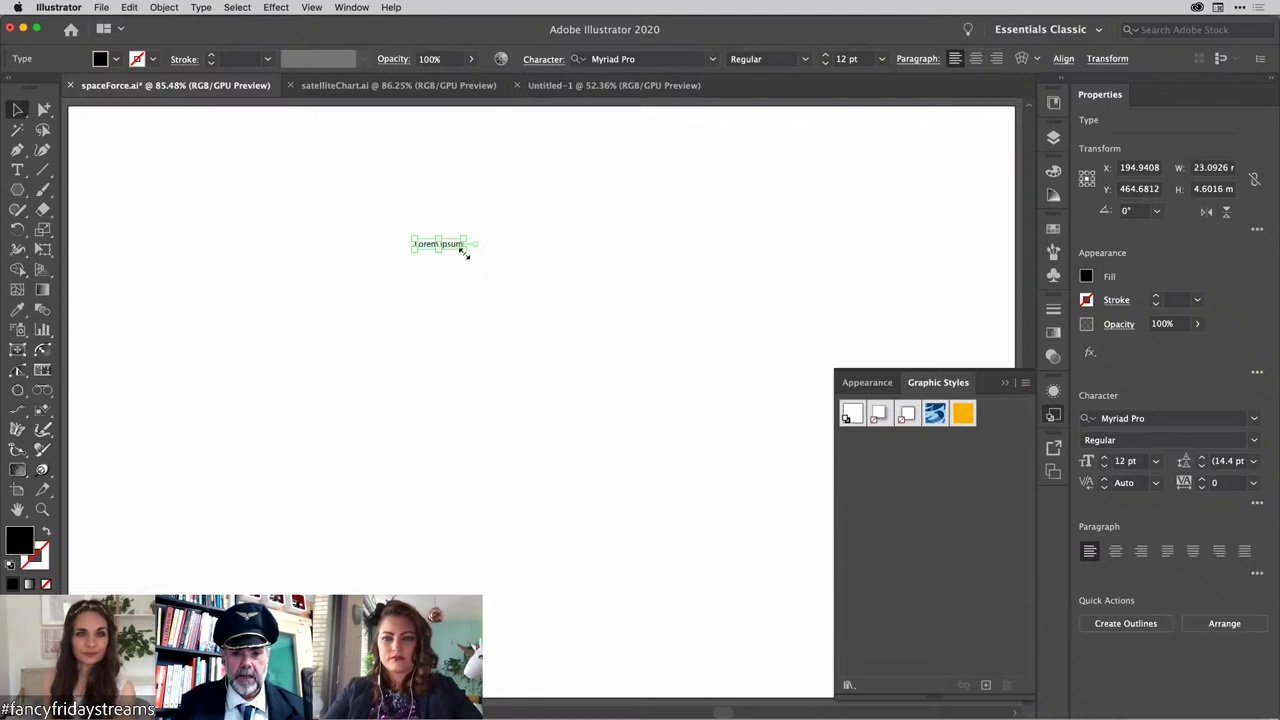
pyautogui.moveTo(543, 273); pyautogui.dragTo(806, 389)
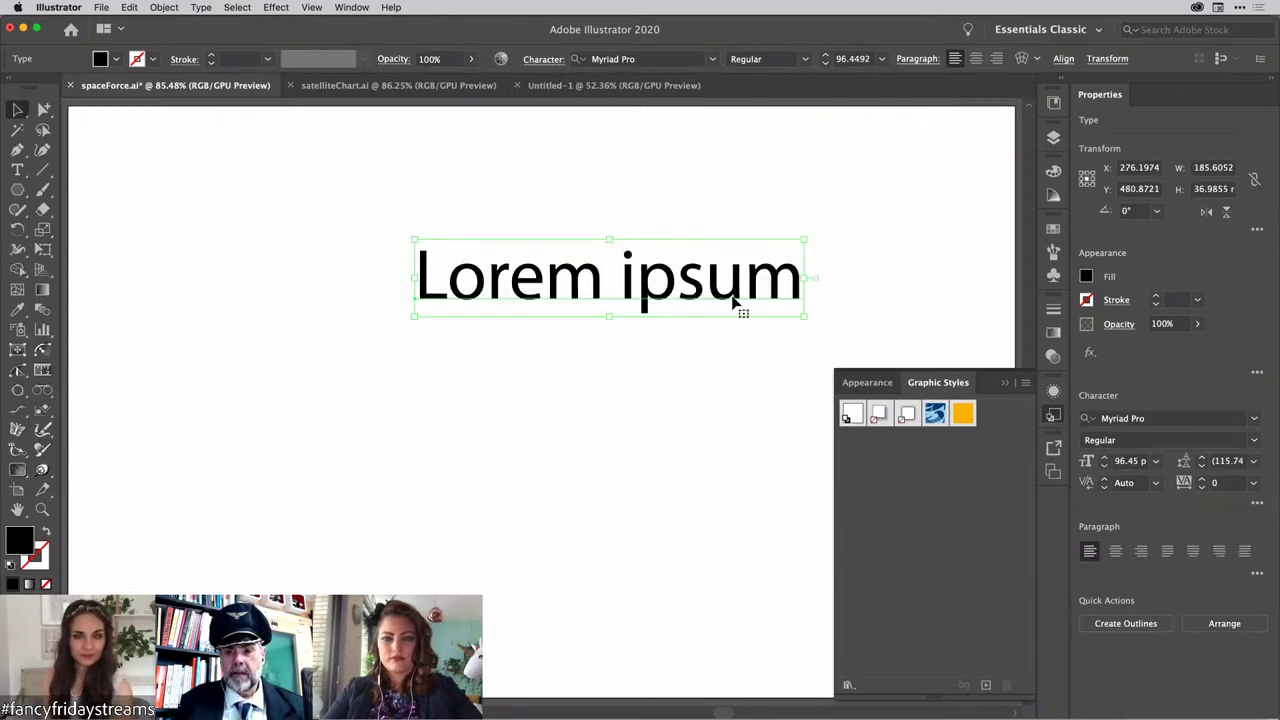
pyautogui.moveTo(737, 309); pyautogui.dragTo(671, 252)
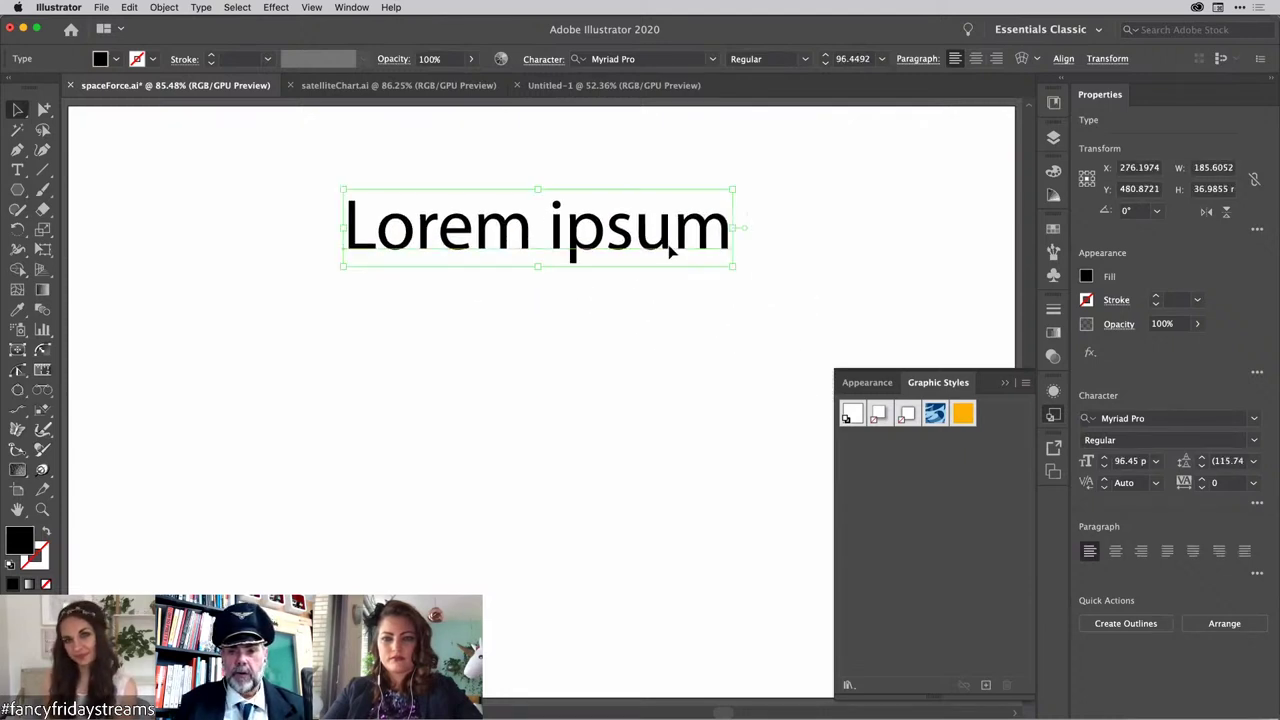
# Step: Switch to the Typography workspace and show the paragraph styles
pyautogui.click(1093, 31)
pyautogui.click(1040, 162)
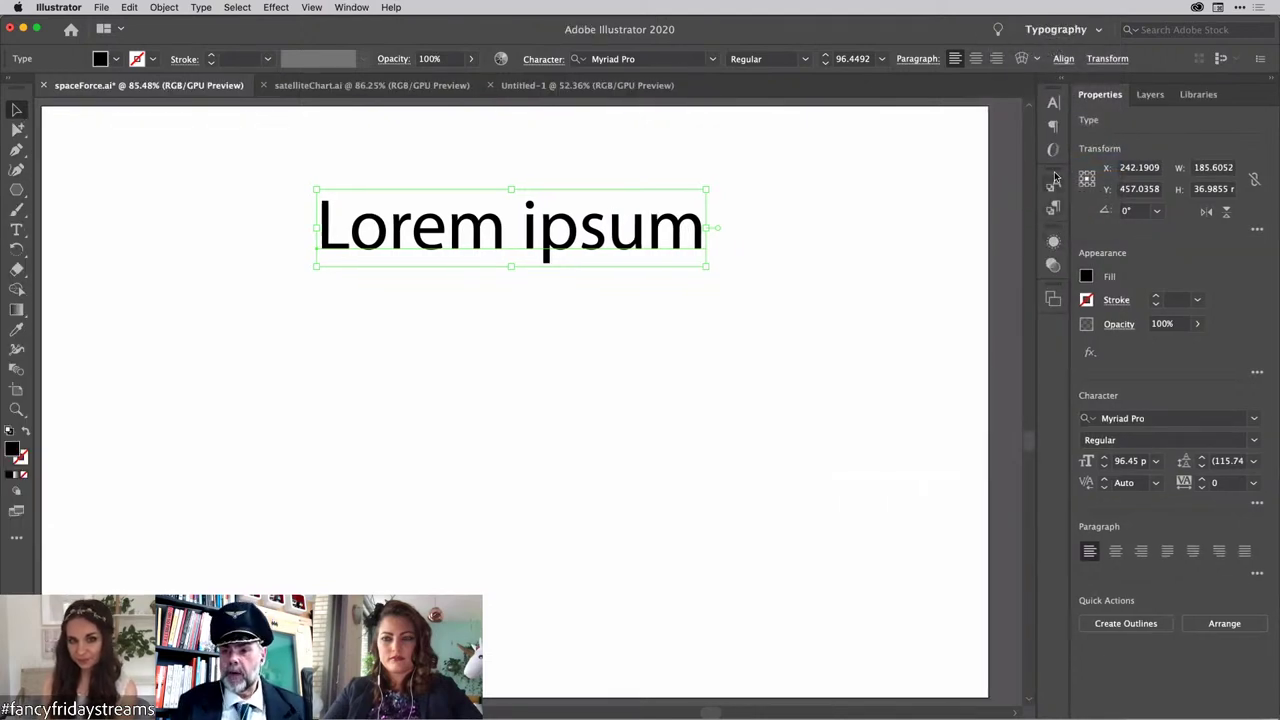
pyautogui.click(1055, 210)
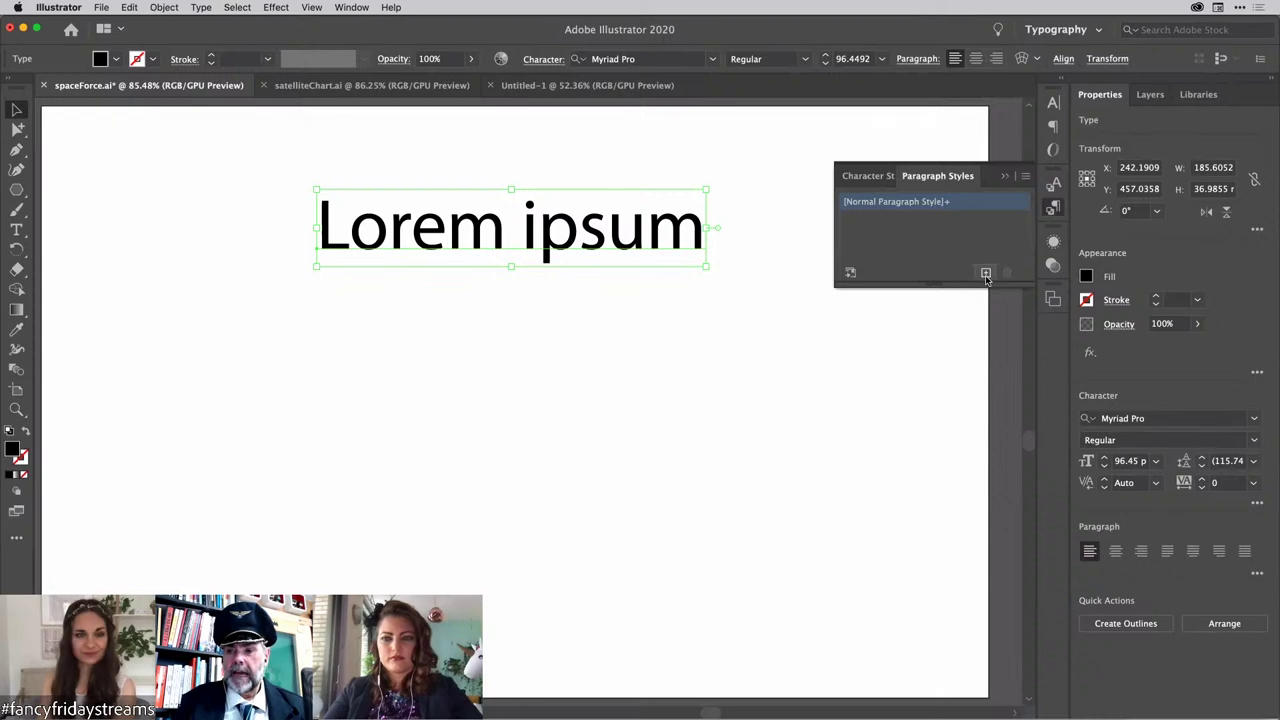
# Step: Start a new paragraph style from the selected text with its options shown, and name it myText
pyautogui.click(1025, 177)
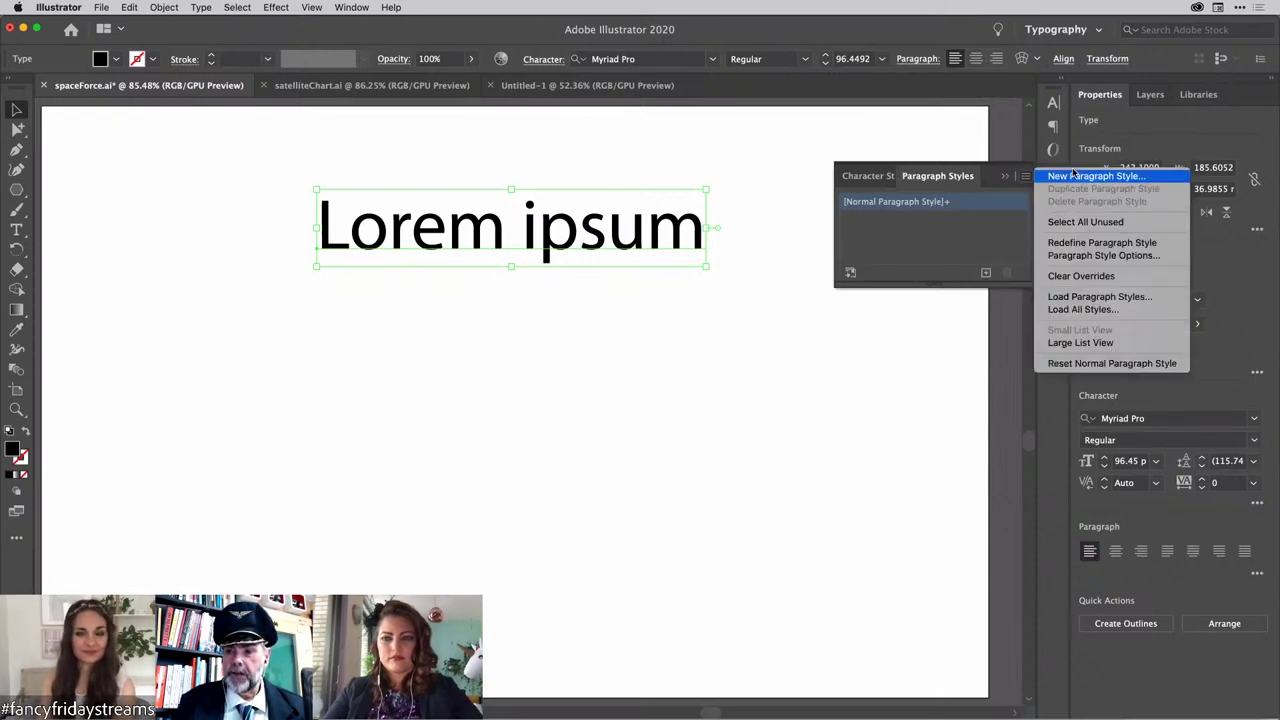
pyautogui.click(976, 242)
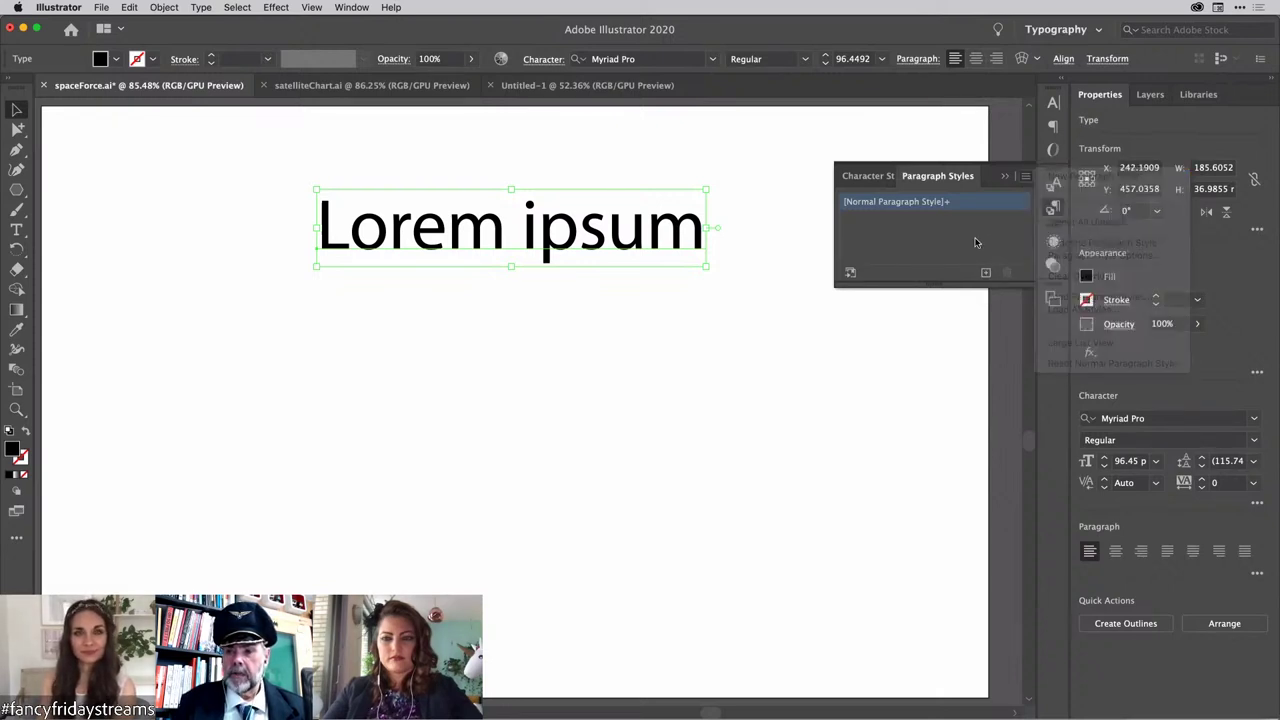
pyautogui.click(1025, 177)
pyautogui.click(998, 234)
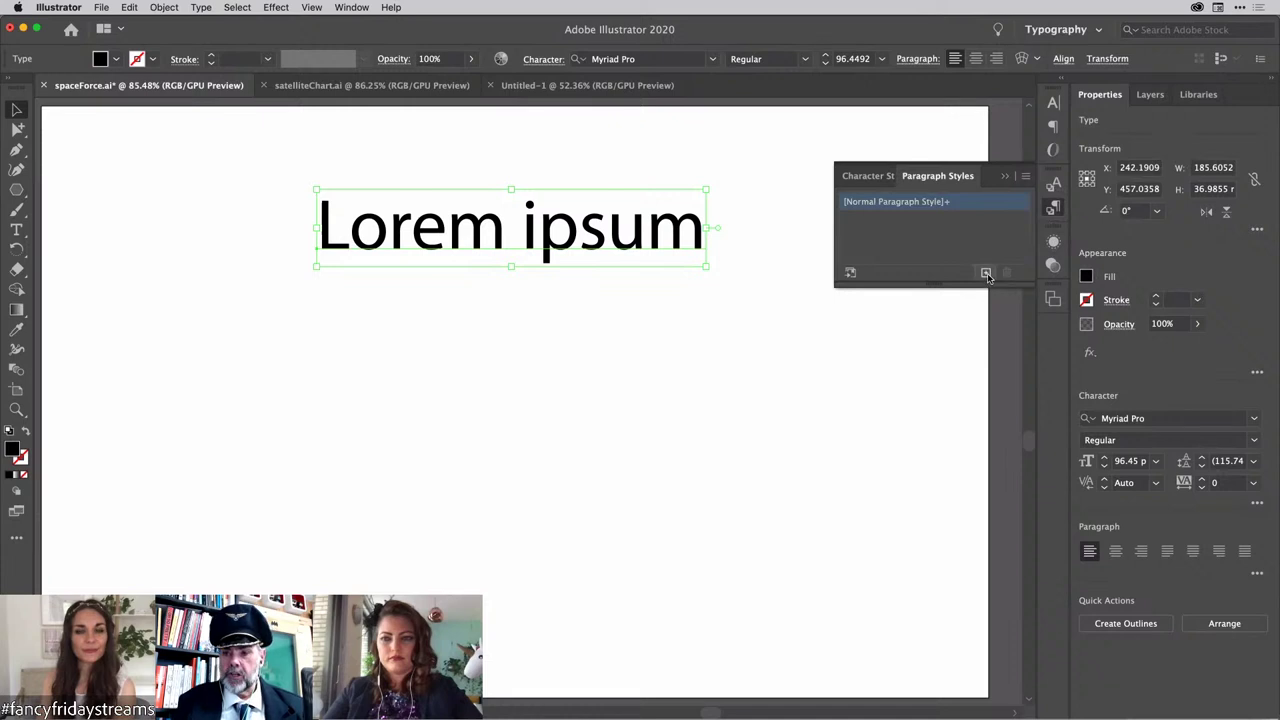
pyautogui.keyDown('alt'); pyautogui.click(986, 273); pyautogui.keyUp('alt')
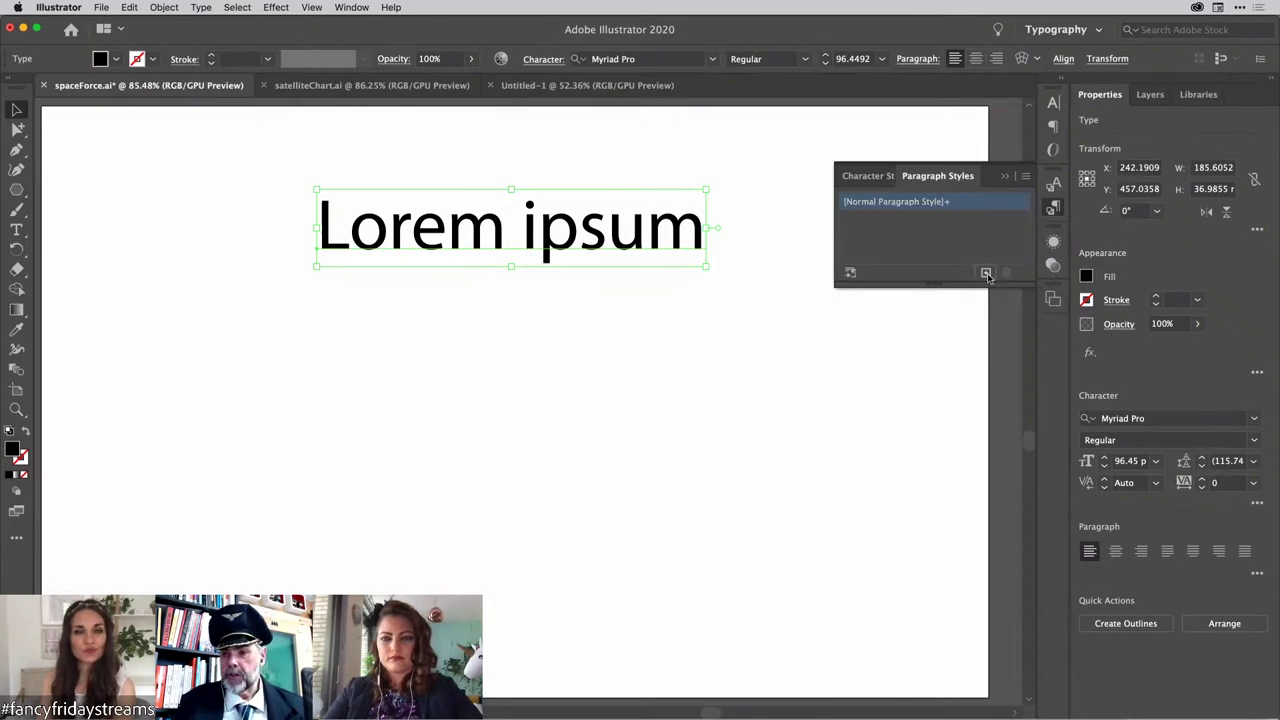
pyautogui.moveTo(797, 194); pyautogui.dragTo(809, 301)
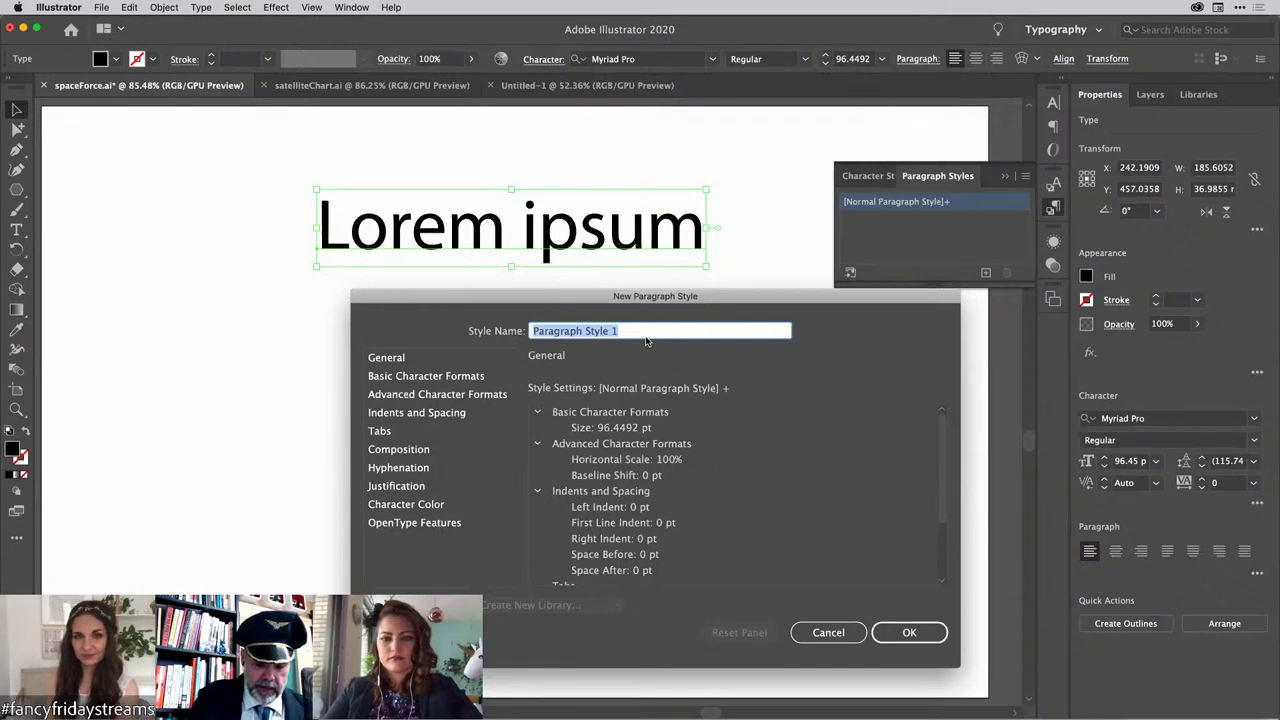
pyautogui.write('myText')
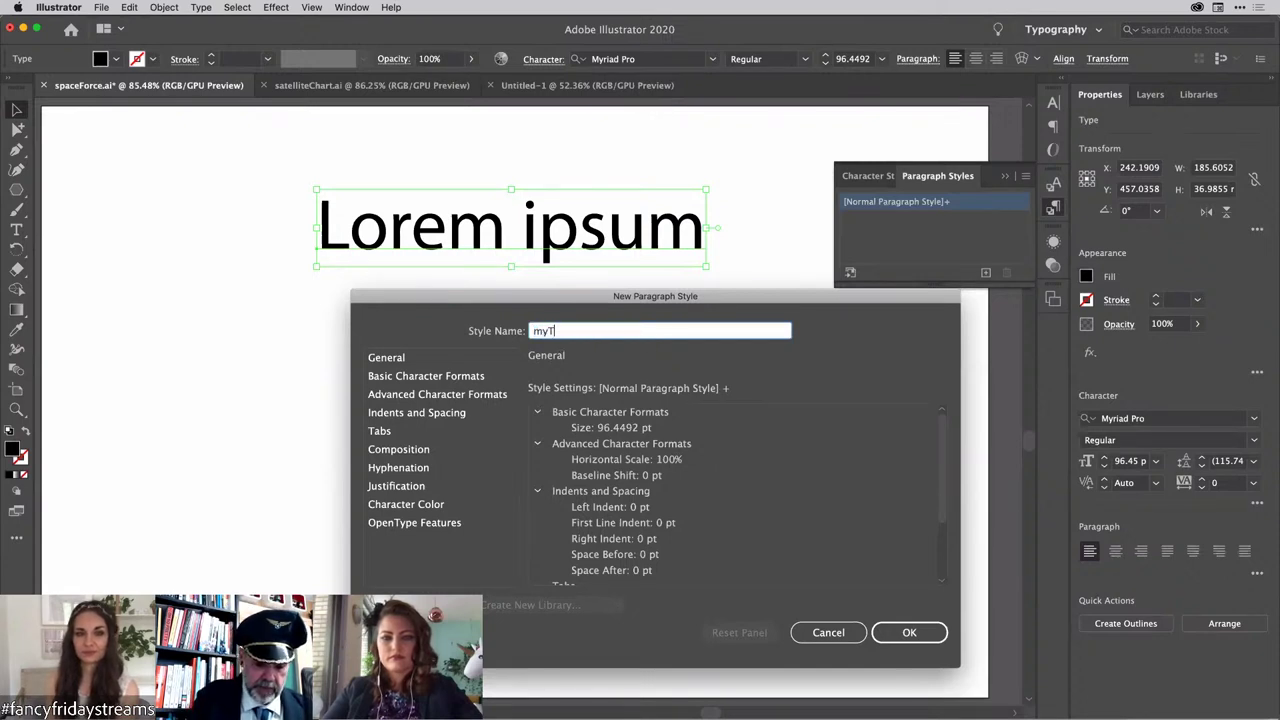
# Step: Set the new style's font family to Acumin Variable Concept and its size to 56 pt, and create the style
pyautogui.click(425, 378)
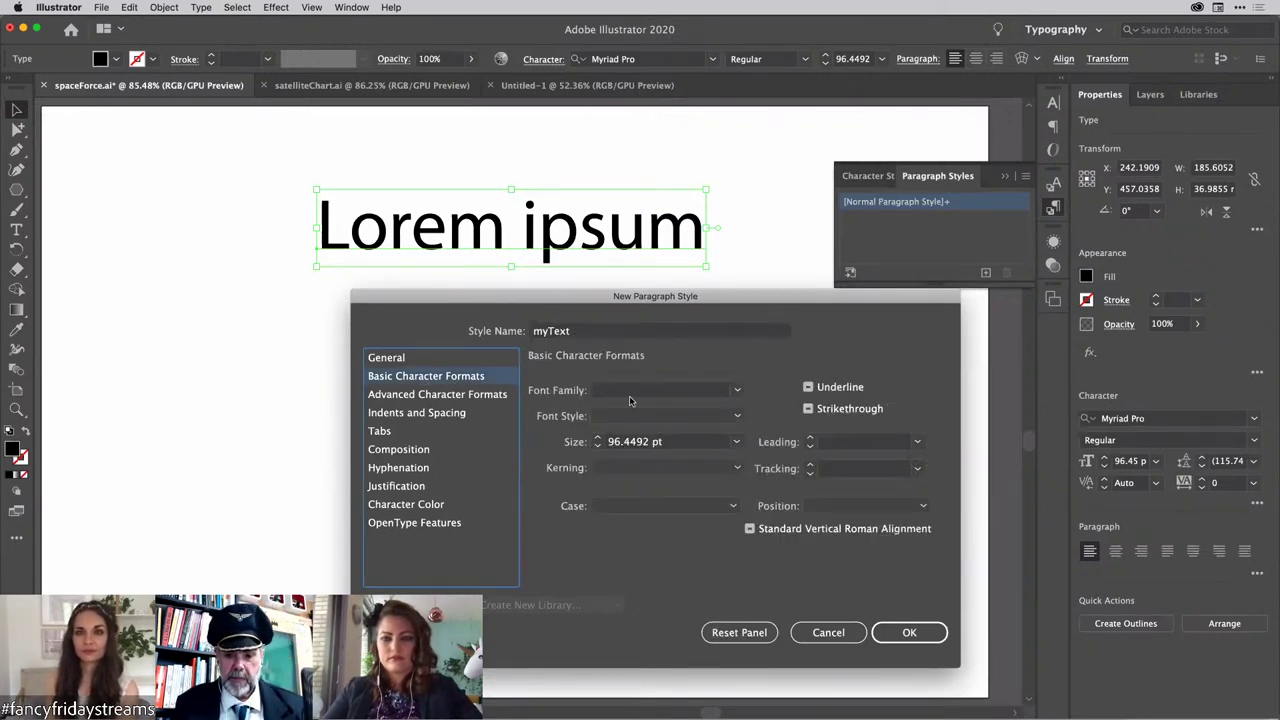
pyautogui.click(739, 393)
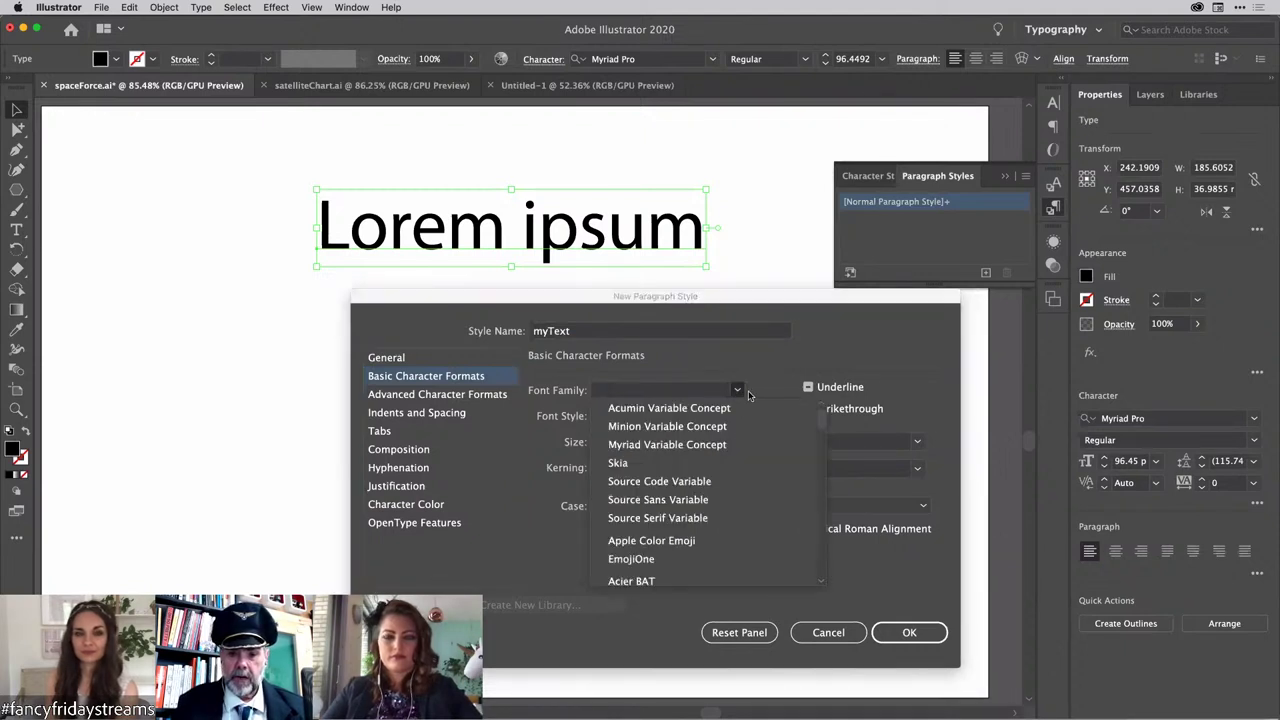
pyautogui.click(655, 409)
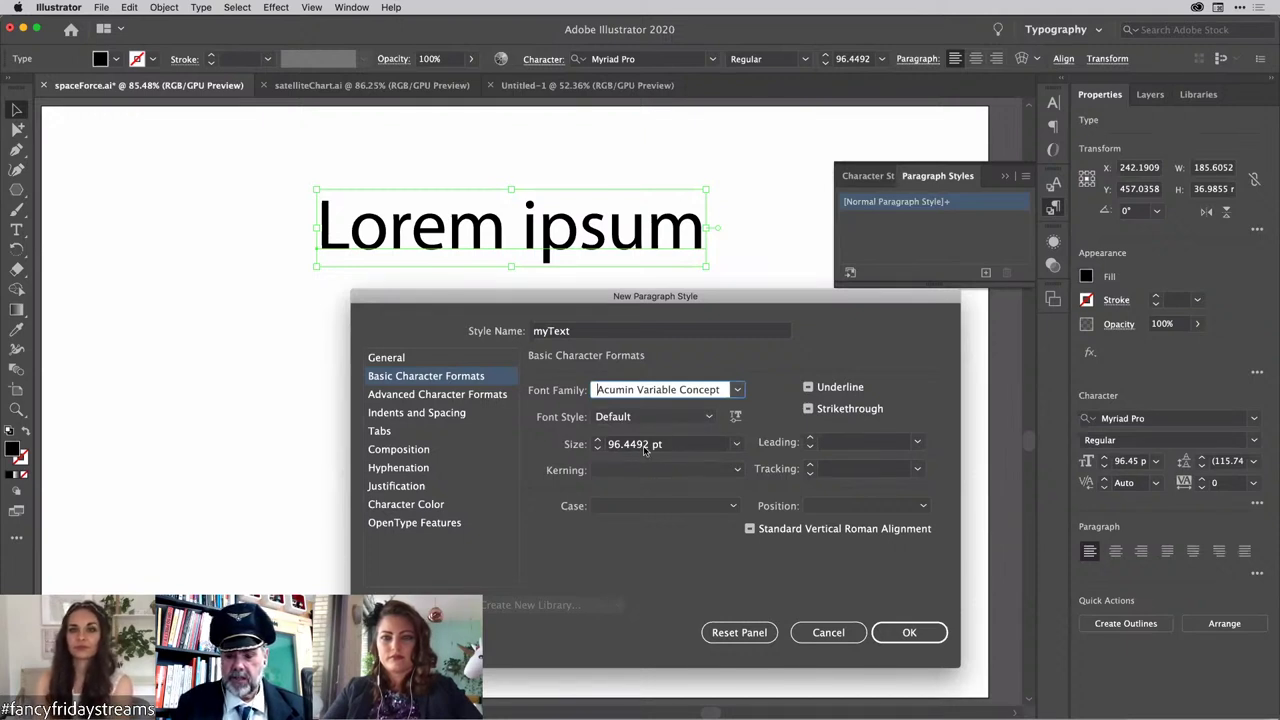
pyautogui.click(673, 448)
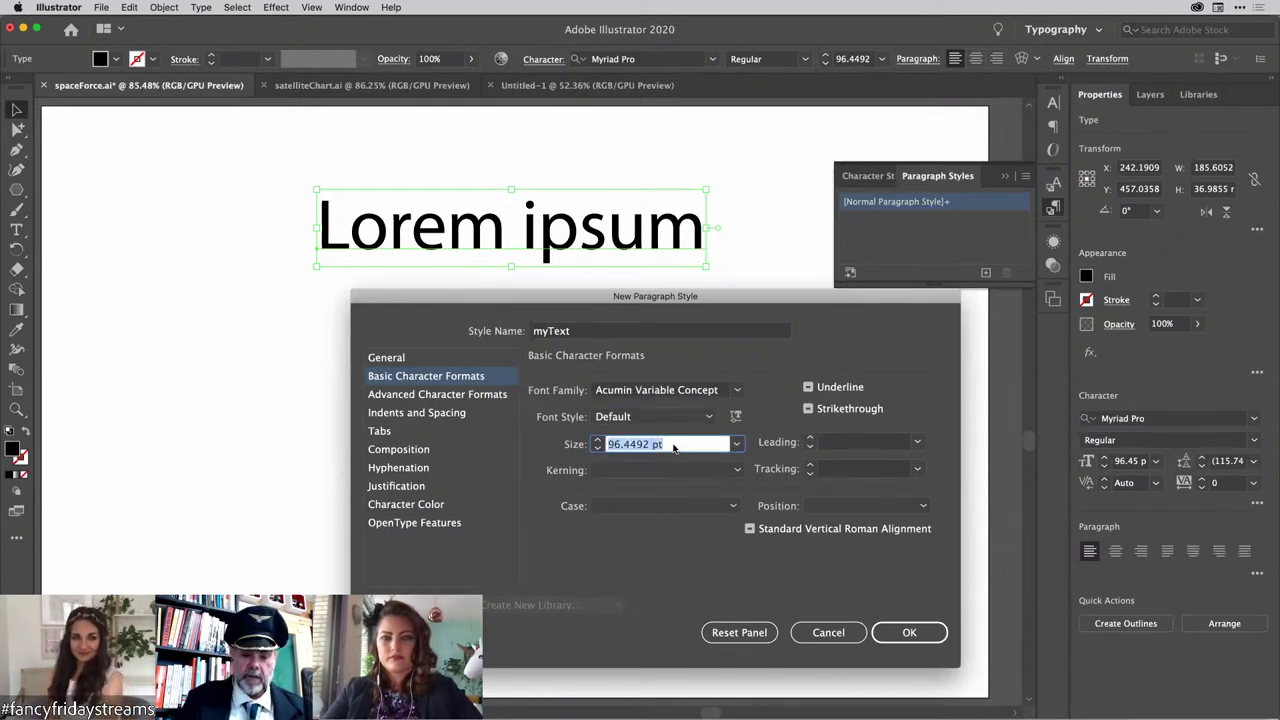
pyautogui.write('5.')
pyautogui.write('6')
pyautogui.press('Return')
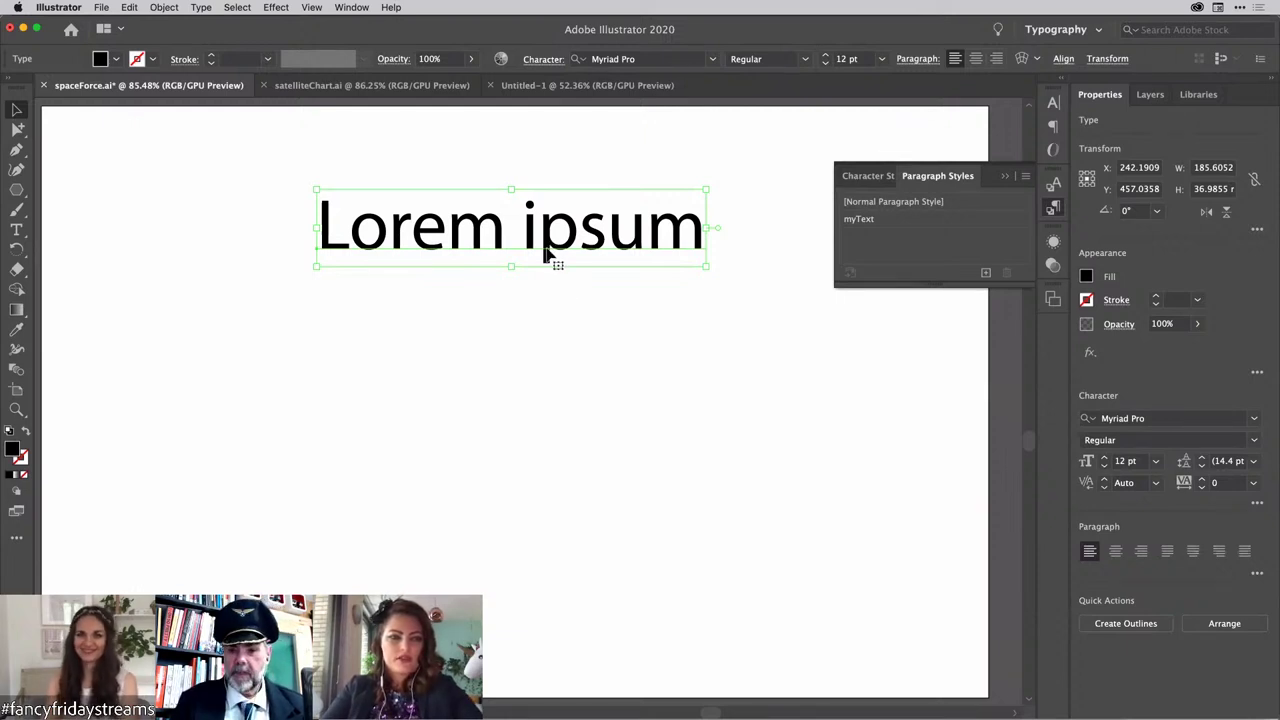
# Step: Move the Lorem ipsum text slightly up and to the right on the artboard, and apply the myText paragraph style to it
pyautogui.moveTo(606, 257); pyautogui.dragTo(632, 222)
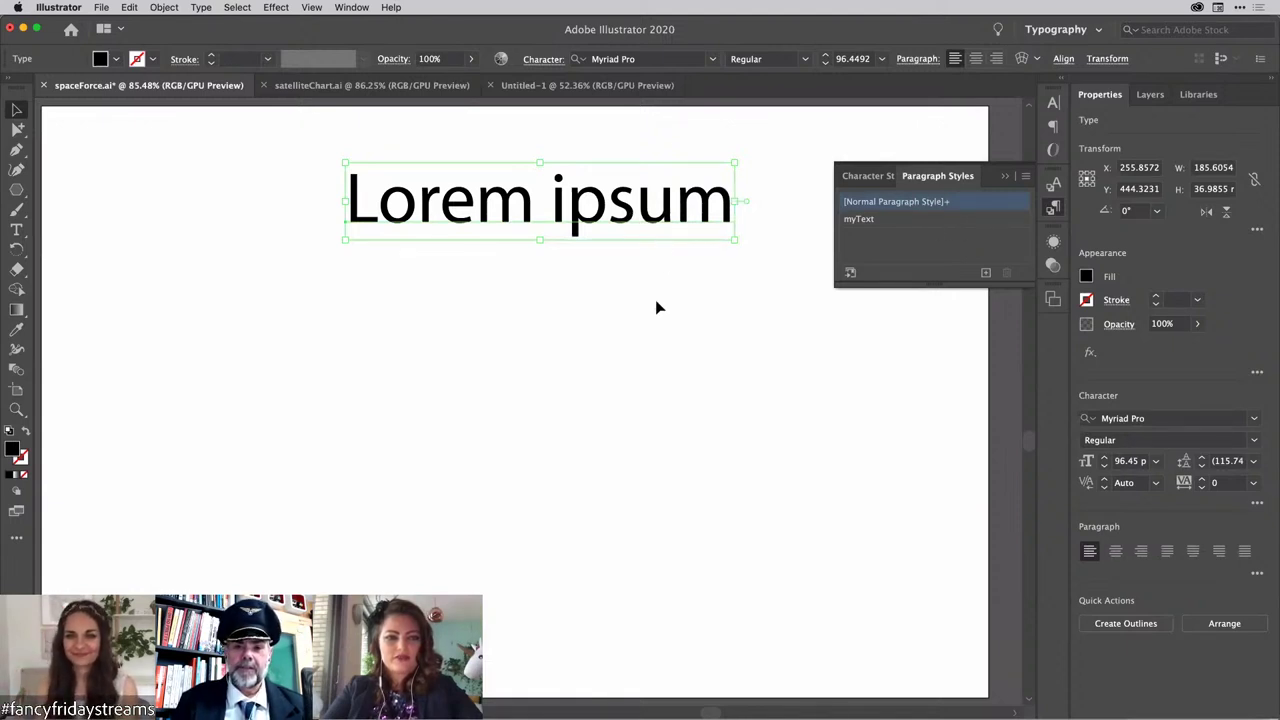
pyautogui.click(924, 221)
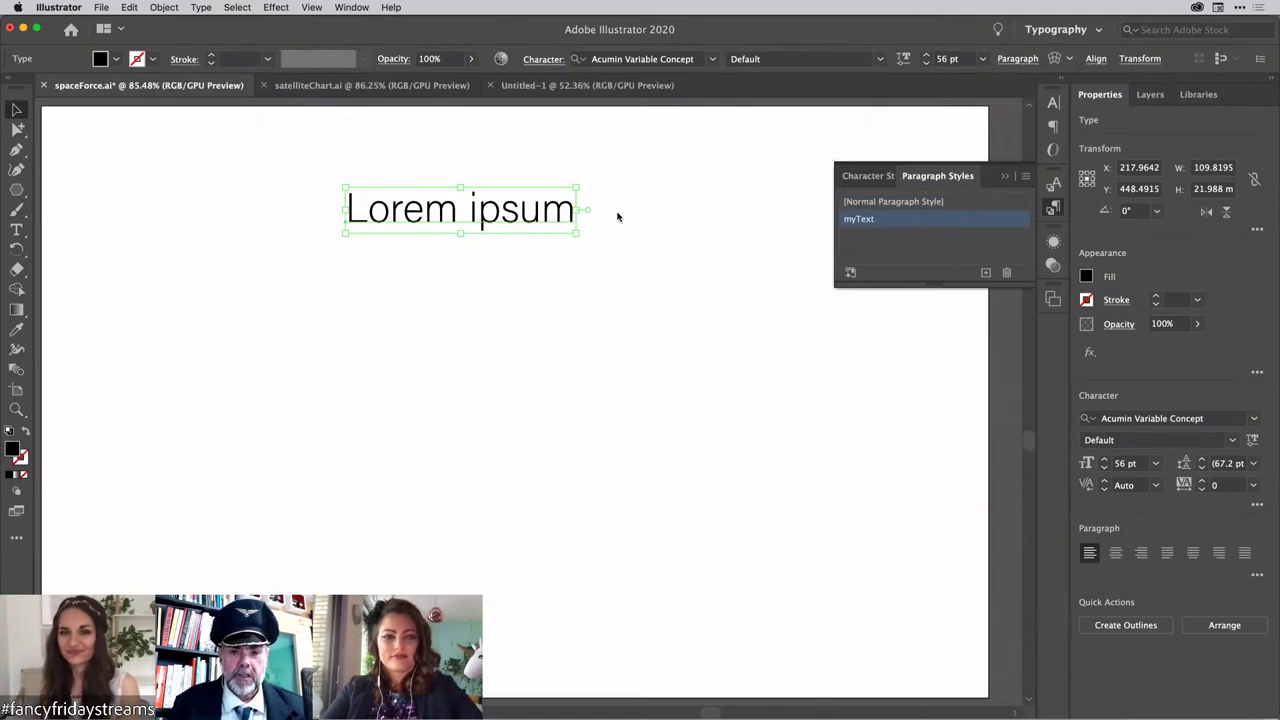
# Step: Change the myText paragraph style's font family to Classic Comic, and reselect the text on the artboard
pyautogui.click(1025, 176)
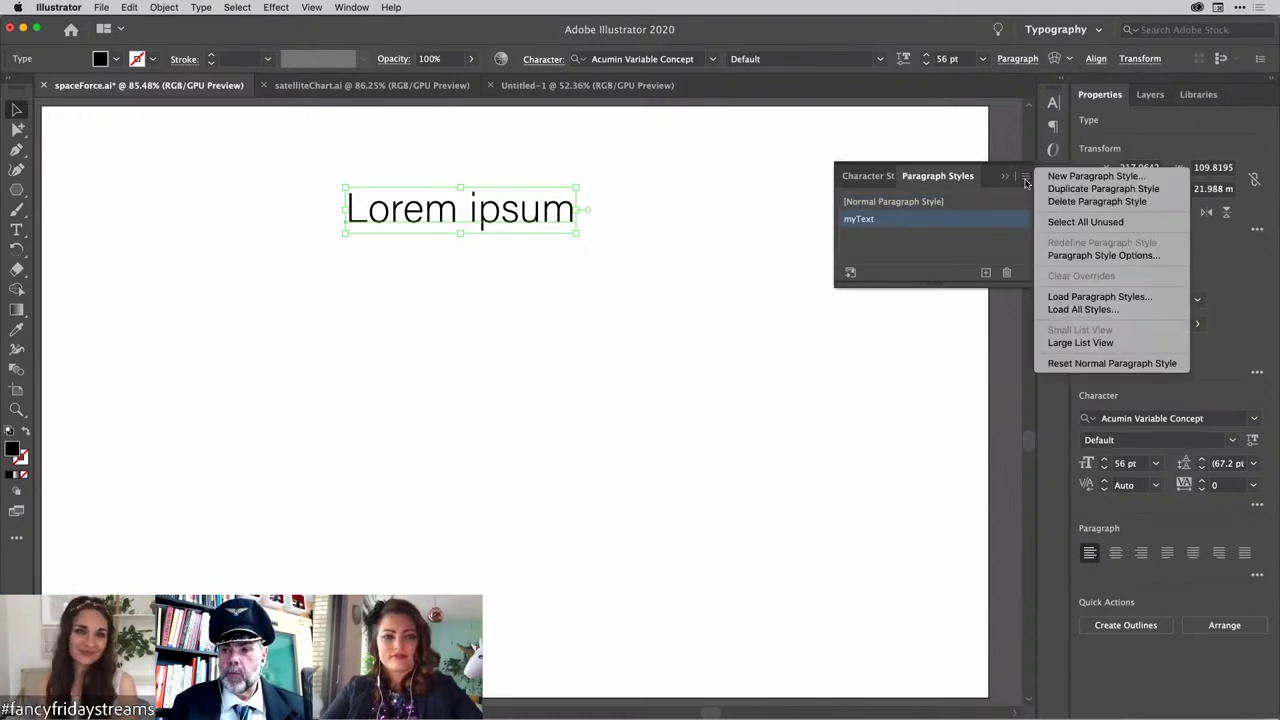
pyautogui.click(1070, 256)
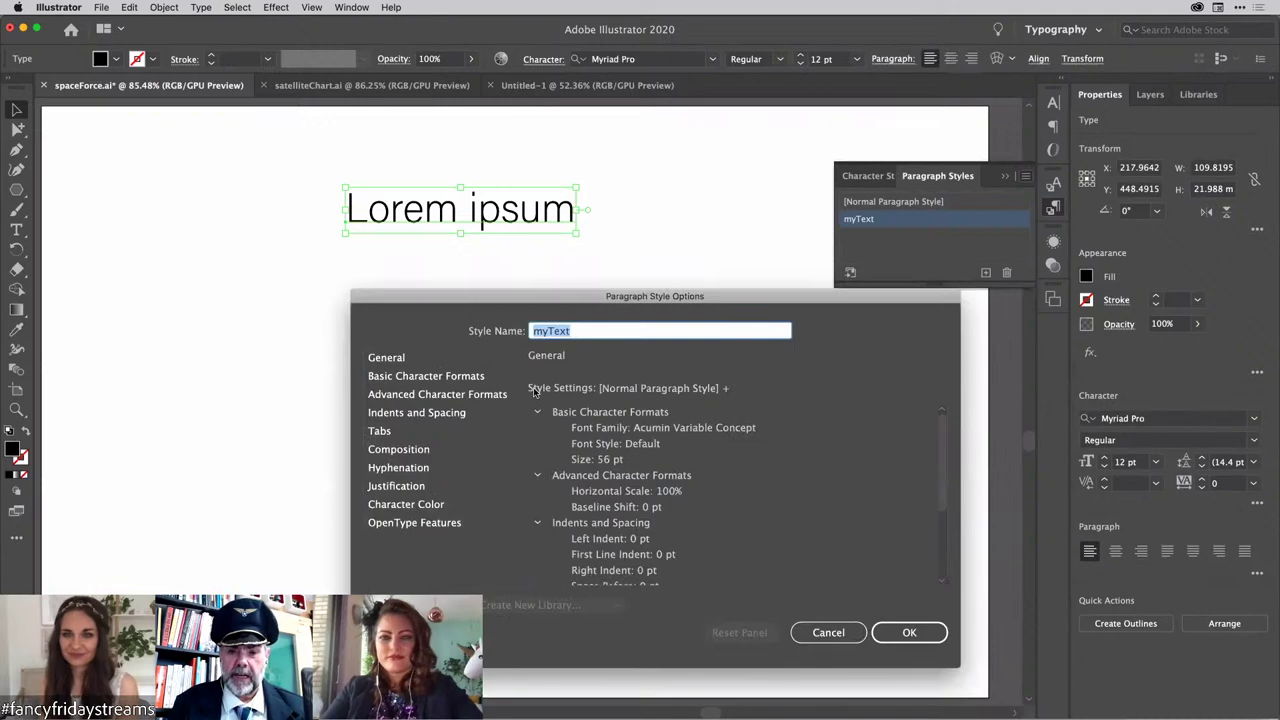
pyautogui.click(439, 377)
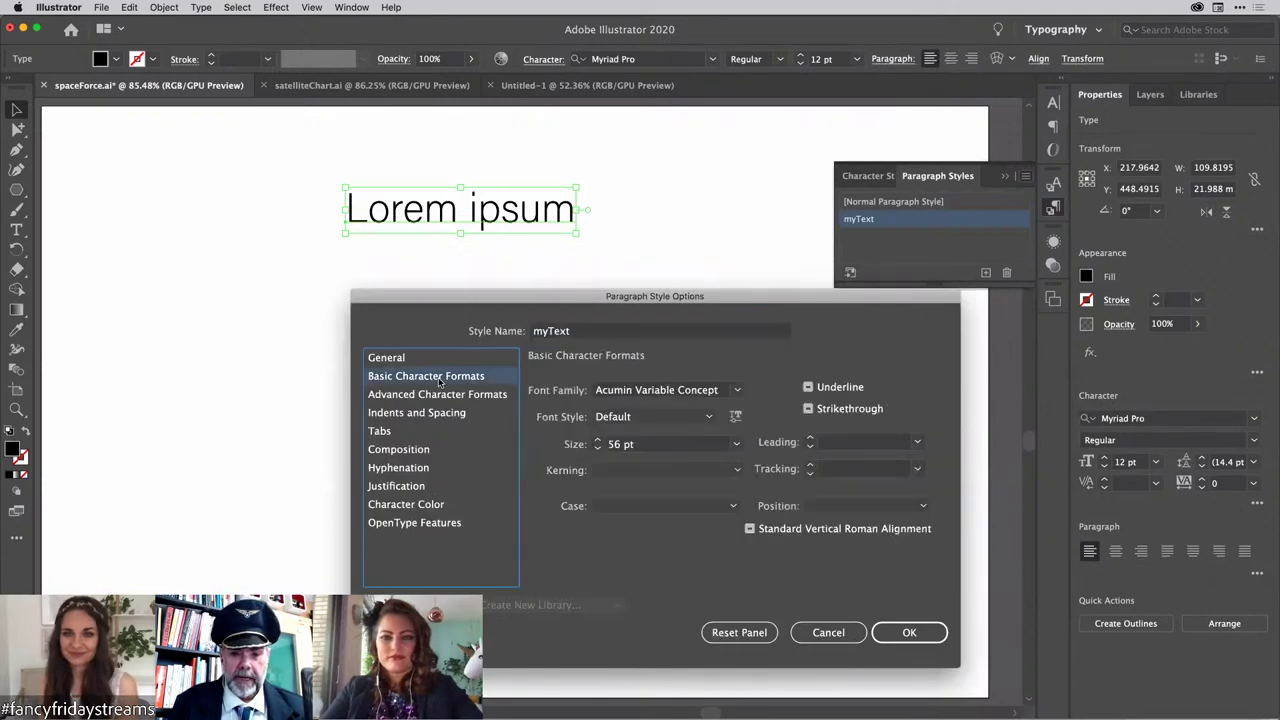
pyautogui.click(737, 390)
pyautogui.scroll(-10, 697, 456)
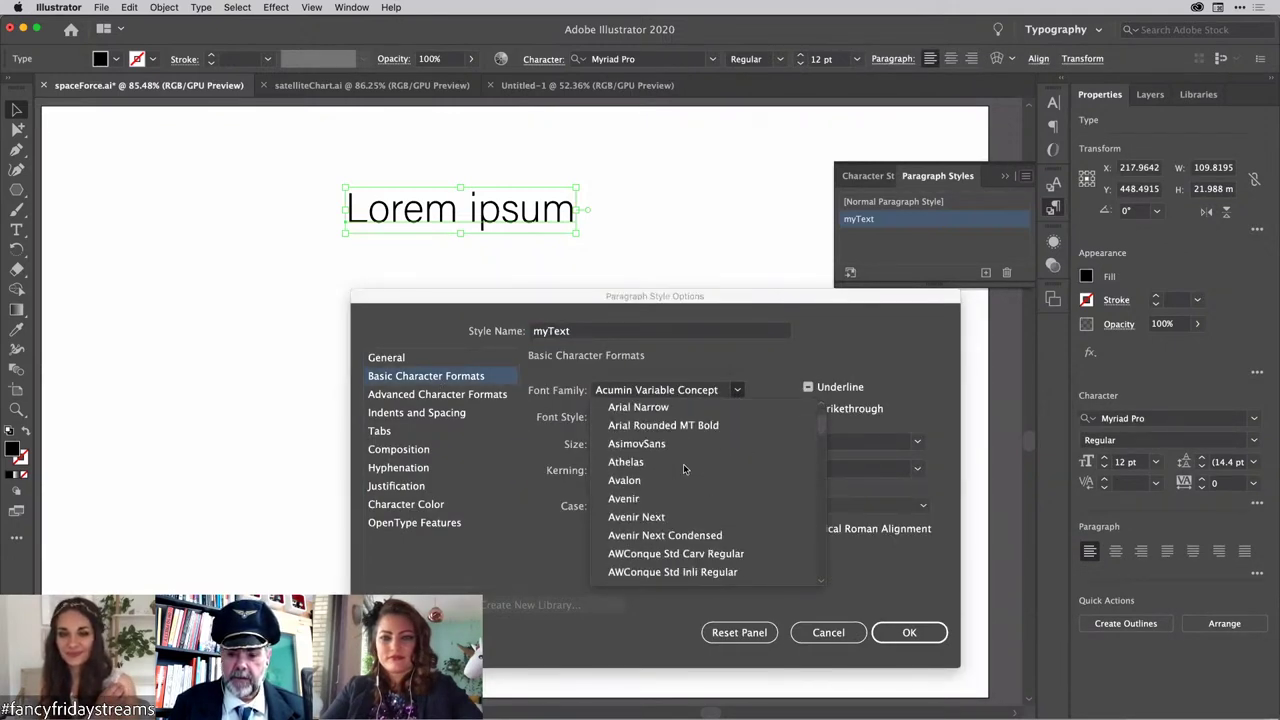
pyautogui.scroll(-10, 685, 470)
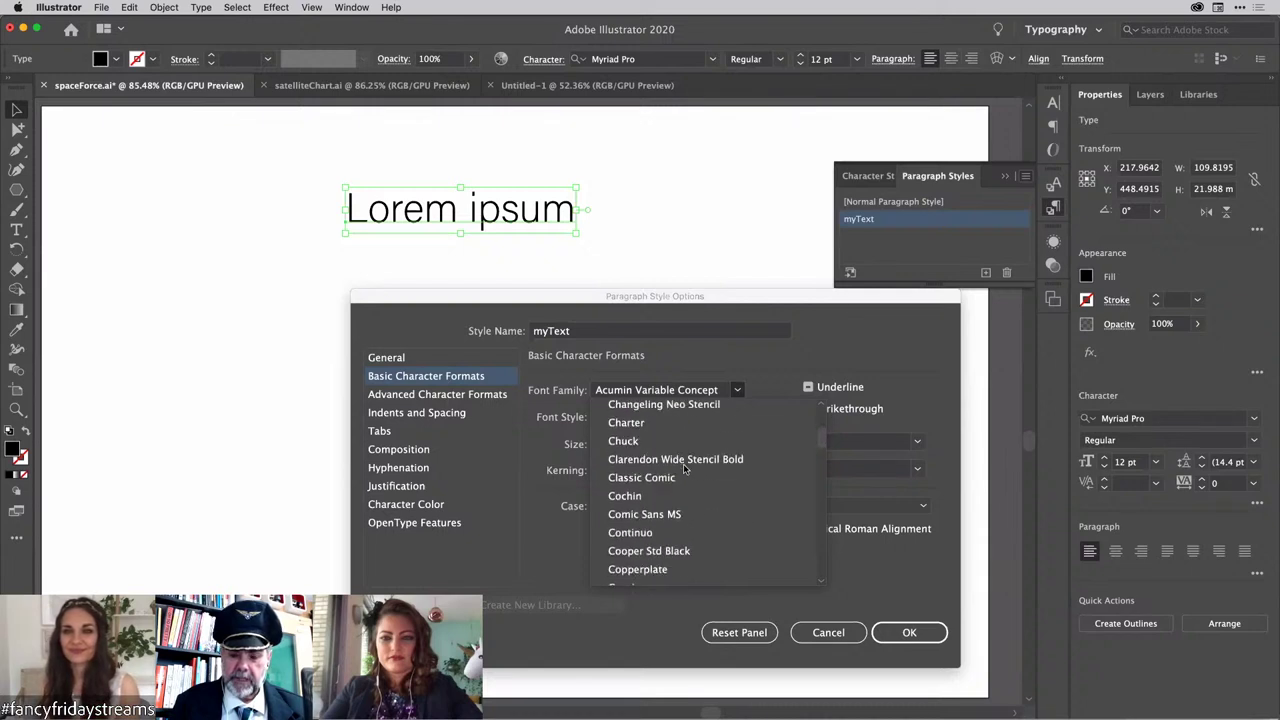
pyautogui.click(658, 460)
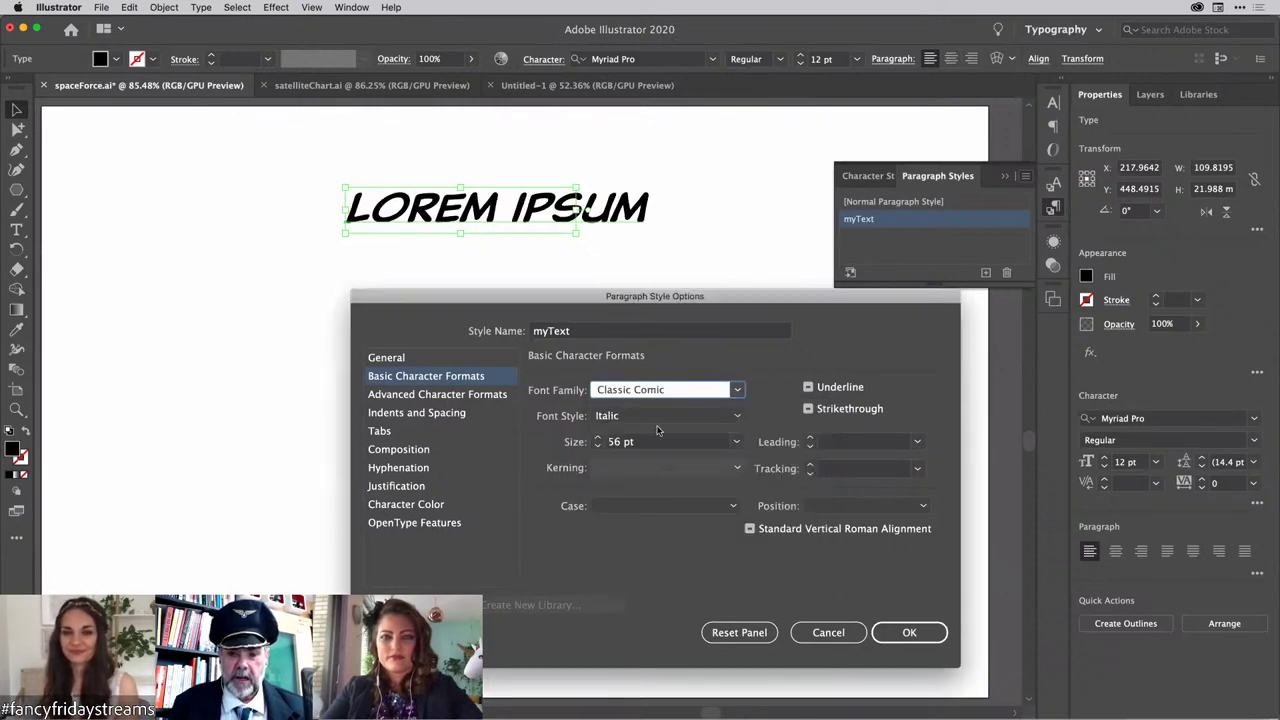
pyautogui.click(912, 632)
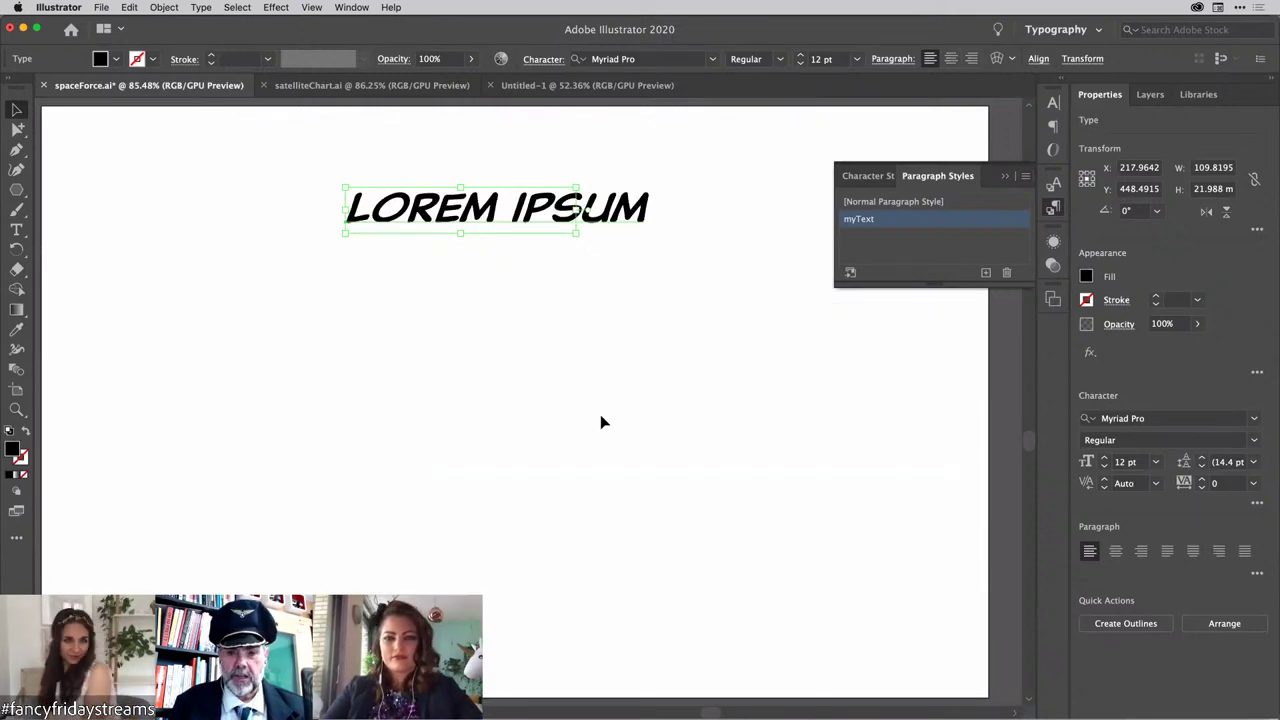
pyautogui.click(545, 297)
pyautogui.click(566, 213)
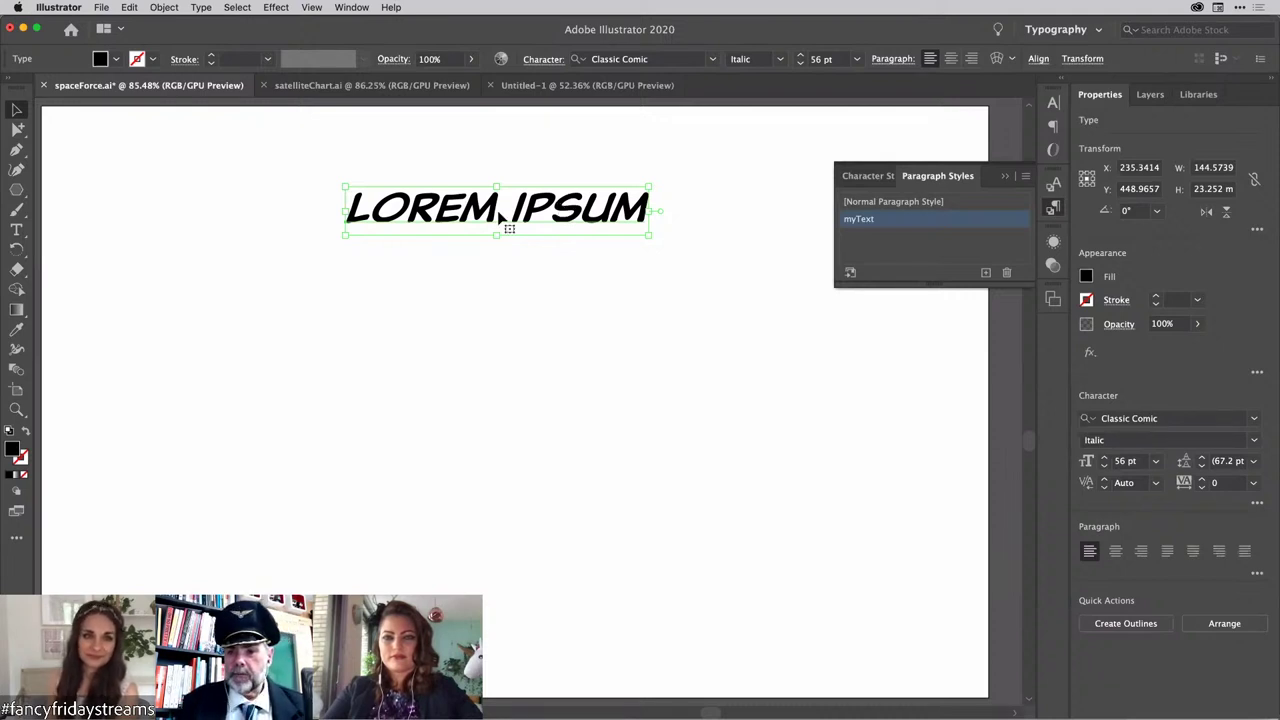
# Step: Present the artboards full screen, advance past the Clipping Masks title slide to the blank artboard, and leave the presentation
pyautogui.hotkey('shift', 'f')
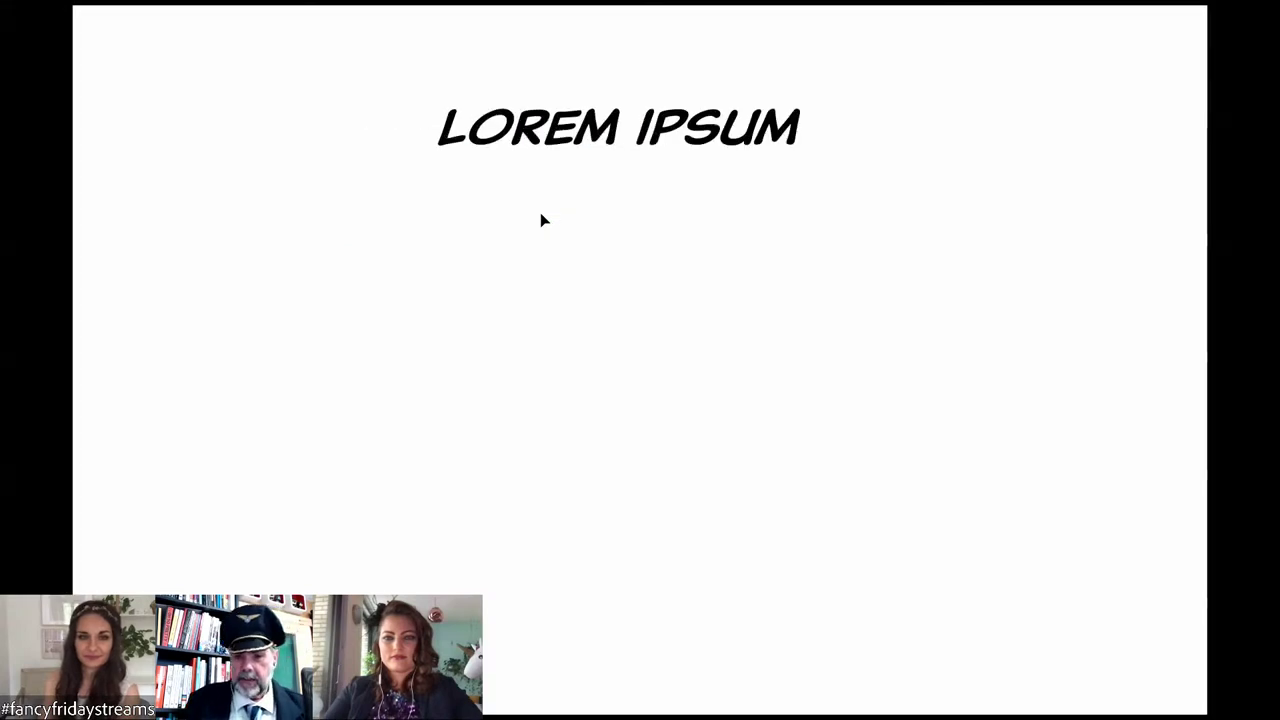
pyautogui.press('Right')
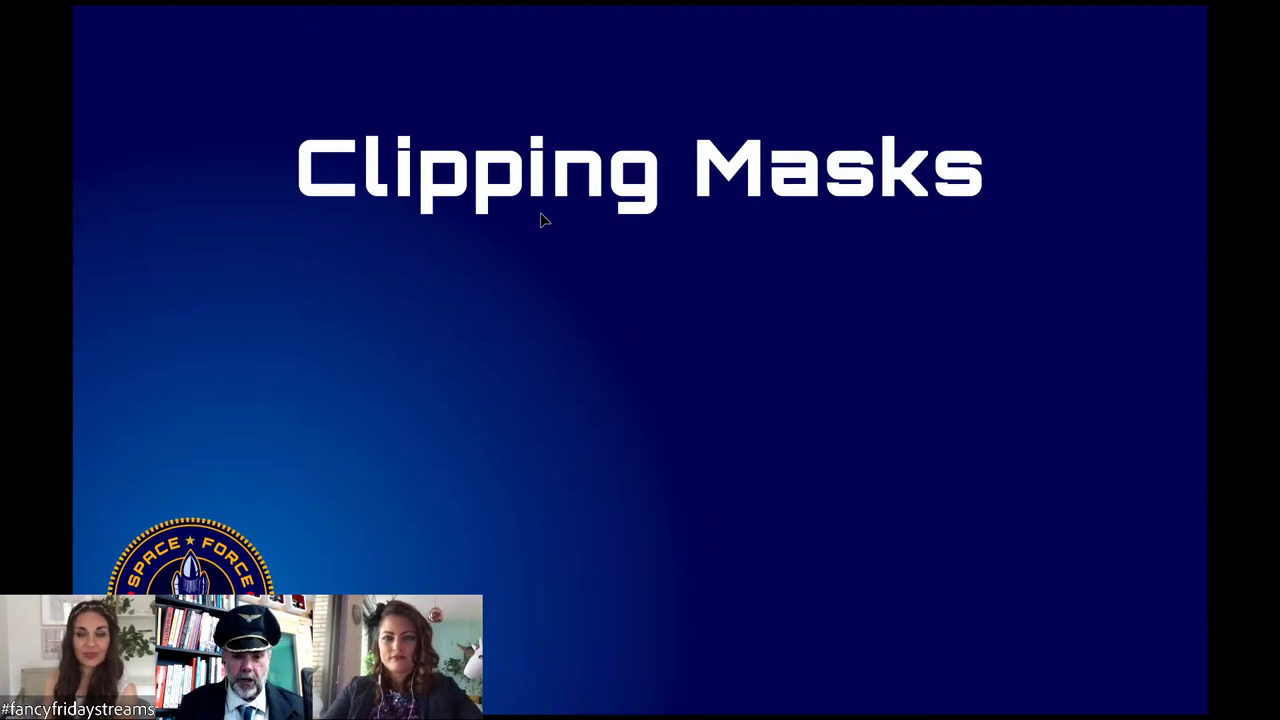
pyautogui.press('Right')
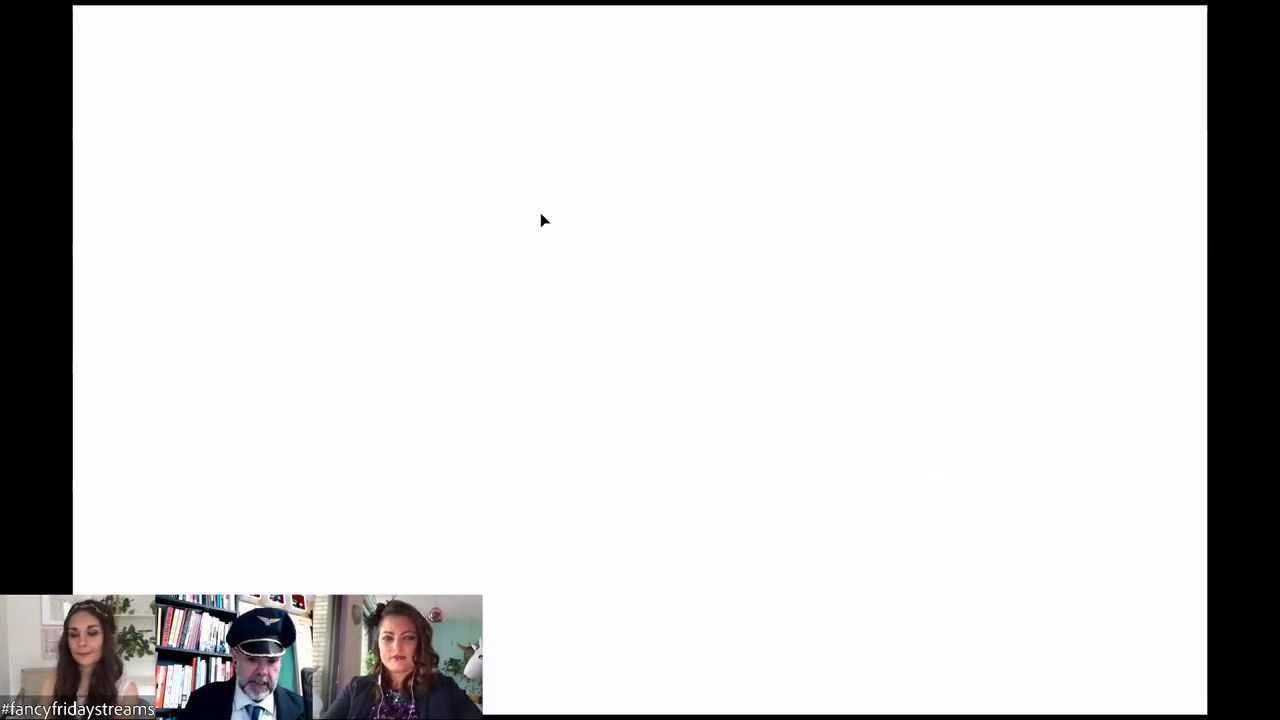
pyautogui.press('Escape')
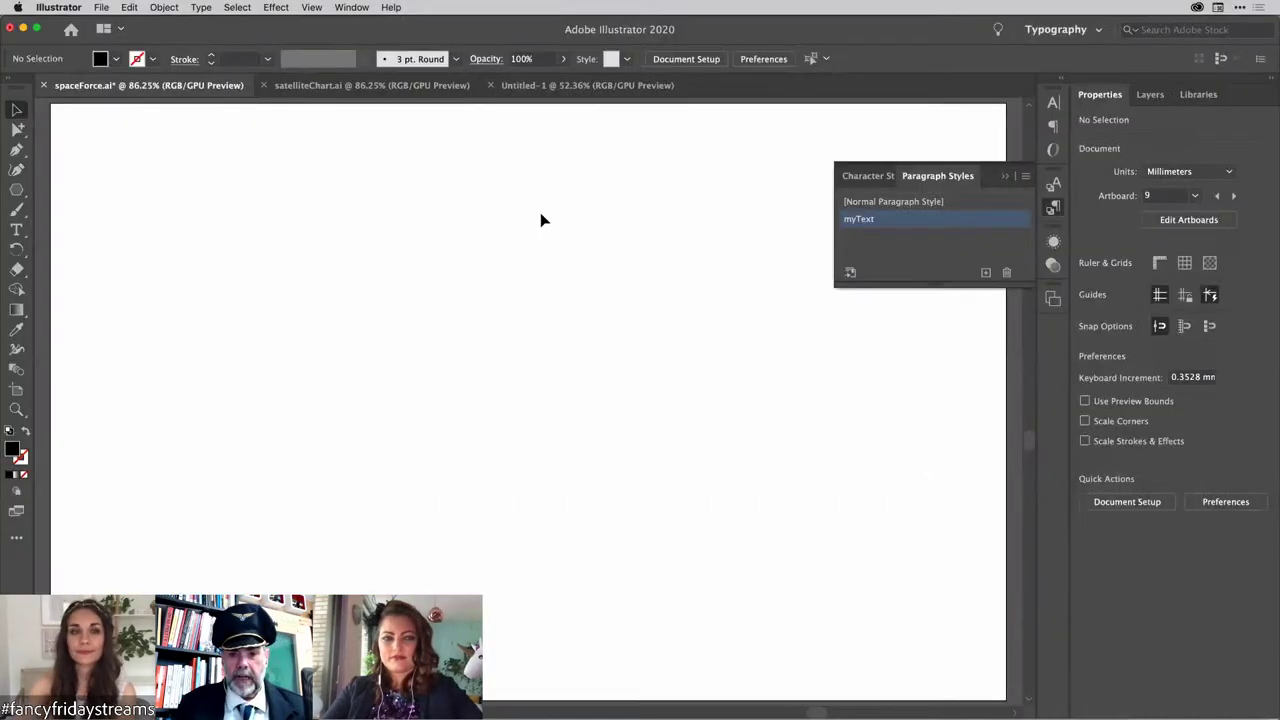
# Step: Collapse the Paragraph Styles panel and switch the toolbar from Basic to Advanced
pyautogui.click(1053, 207)
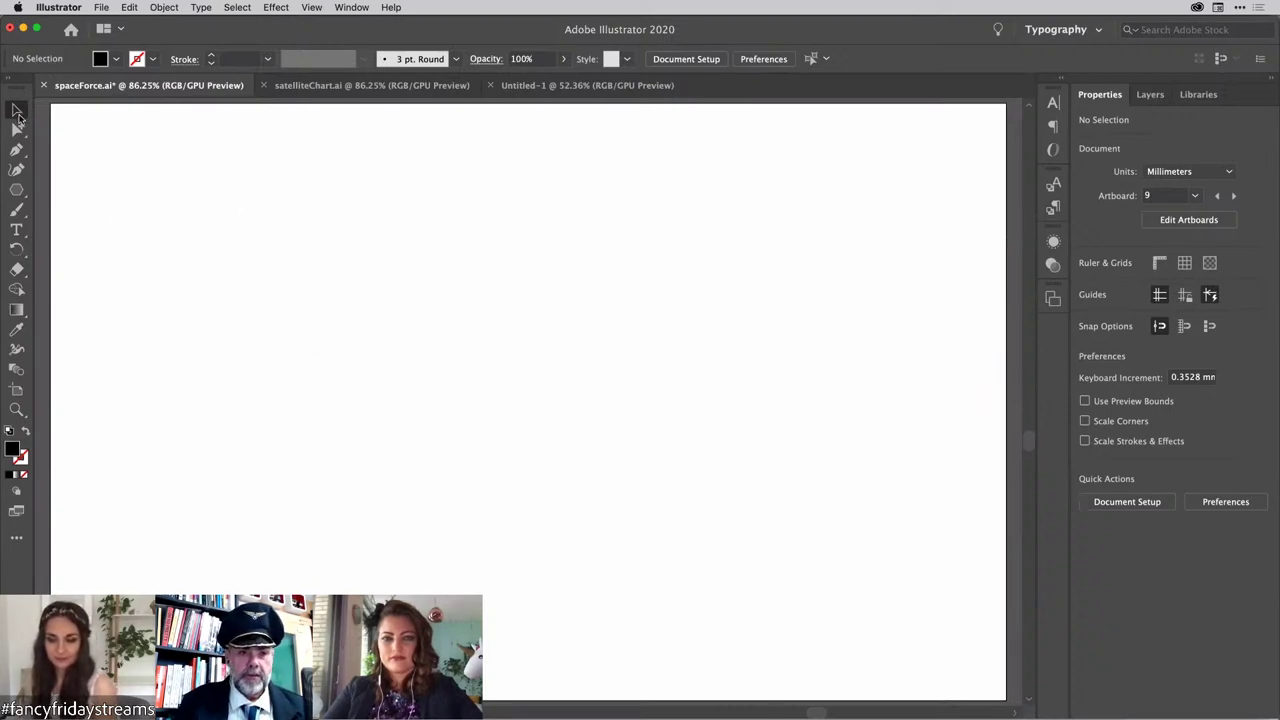
pyautogui.click(352, 7)
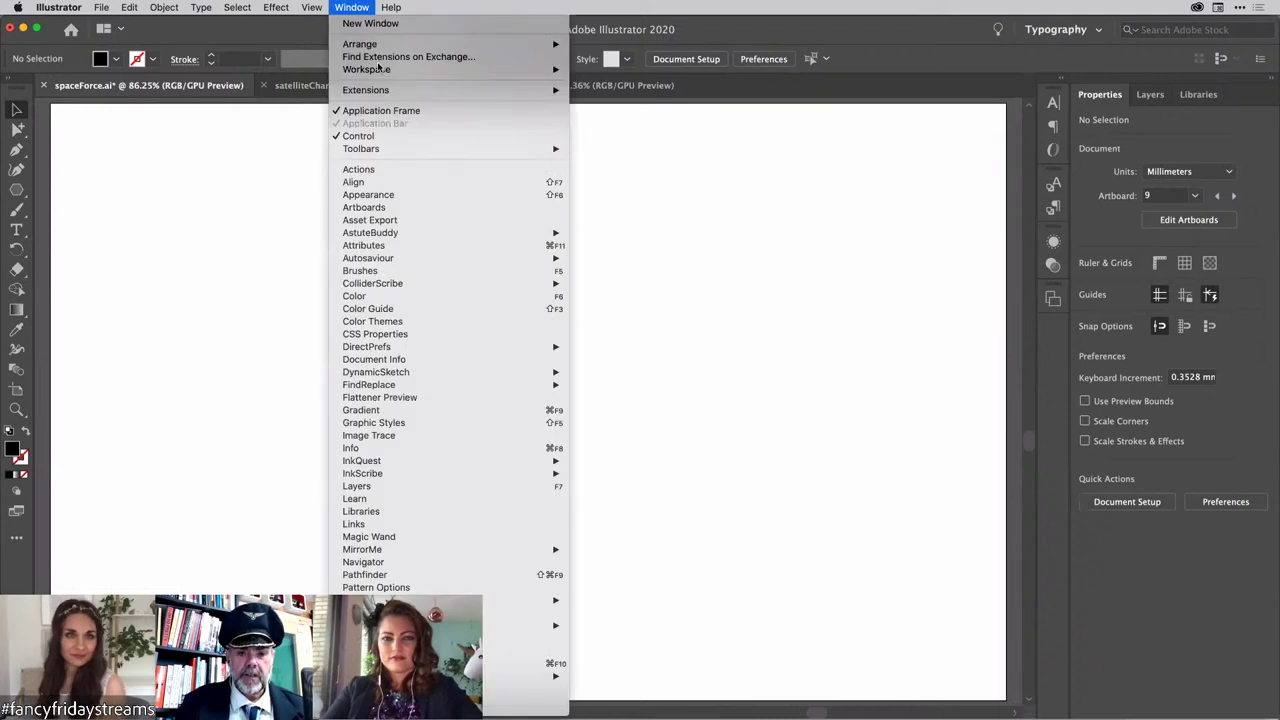
pyautogui.moveTo(409, 152)
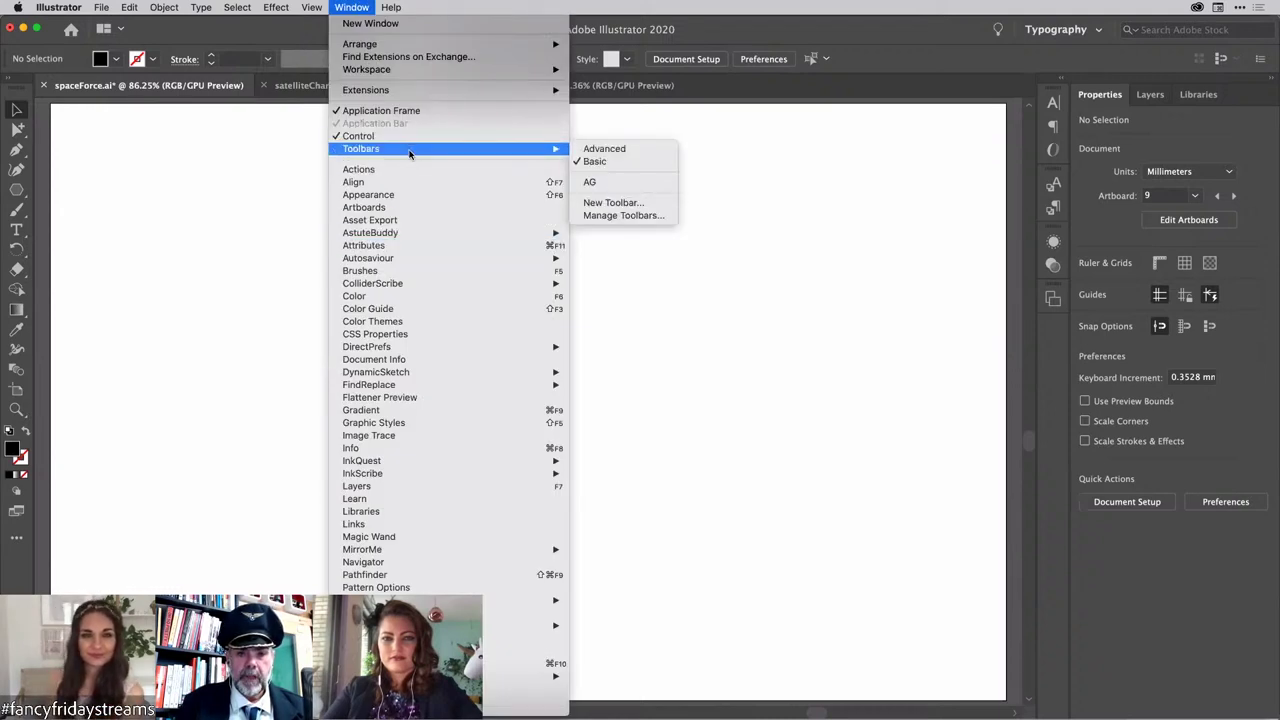
pyautogui.click(628, 150)
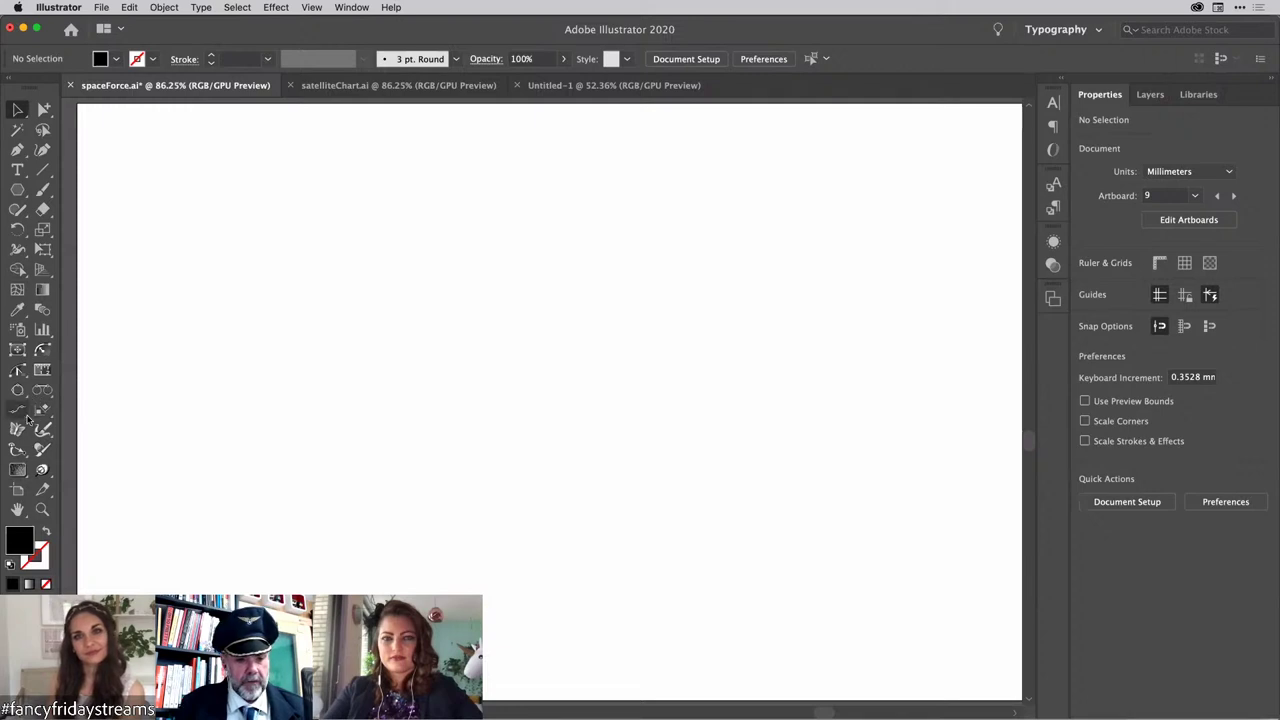
# Step: Create a large pie graph in the middle of the blank artboard with the Pie Graph Tool
pyautogui.click(43, 331)
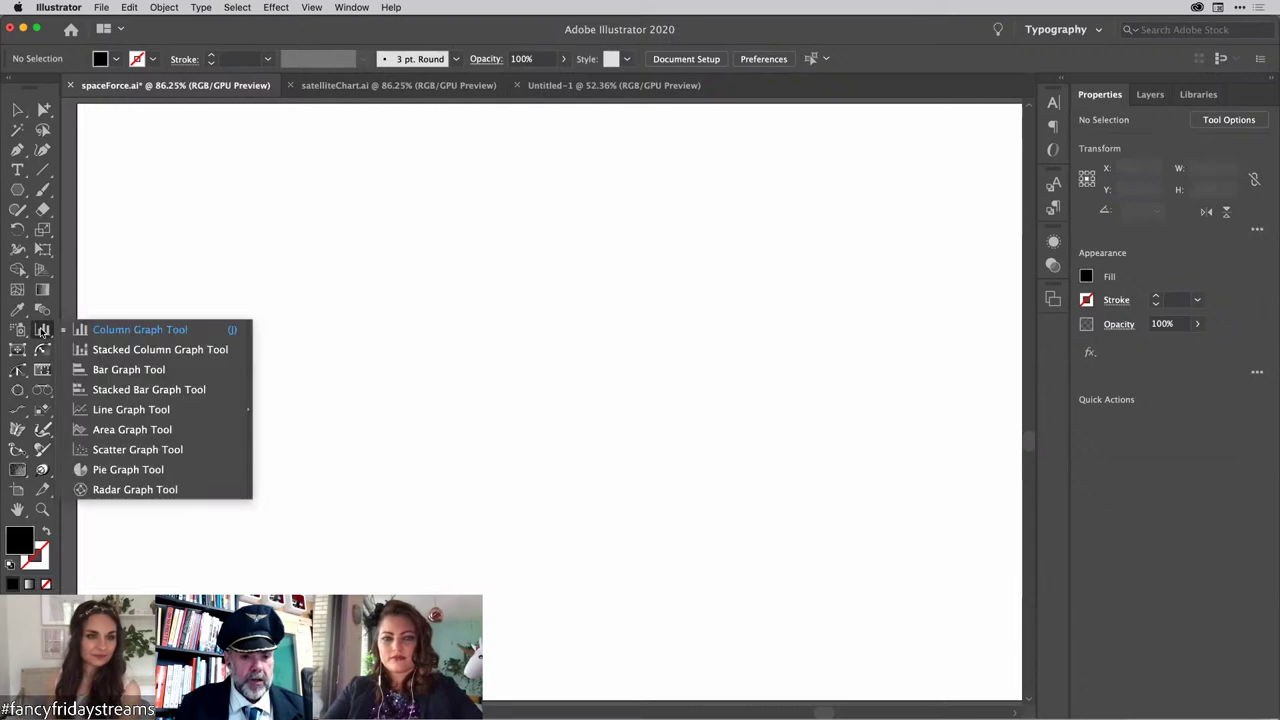
pyautogui.click(104, 471)
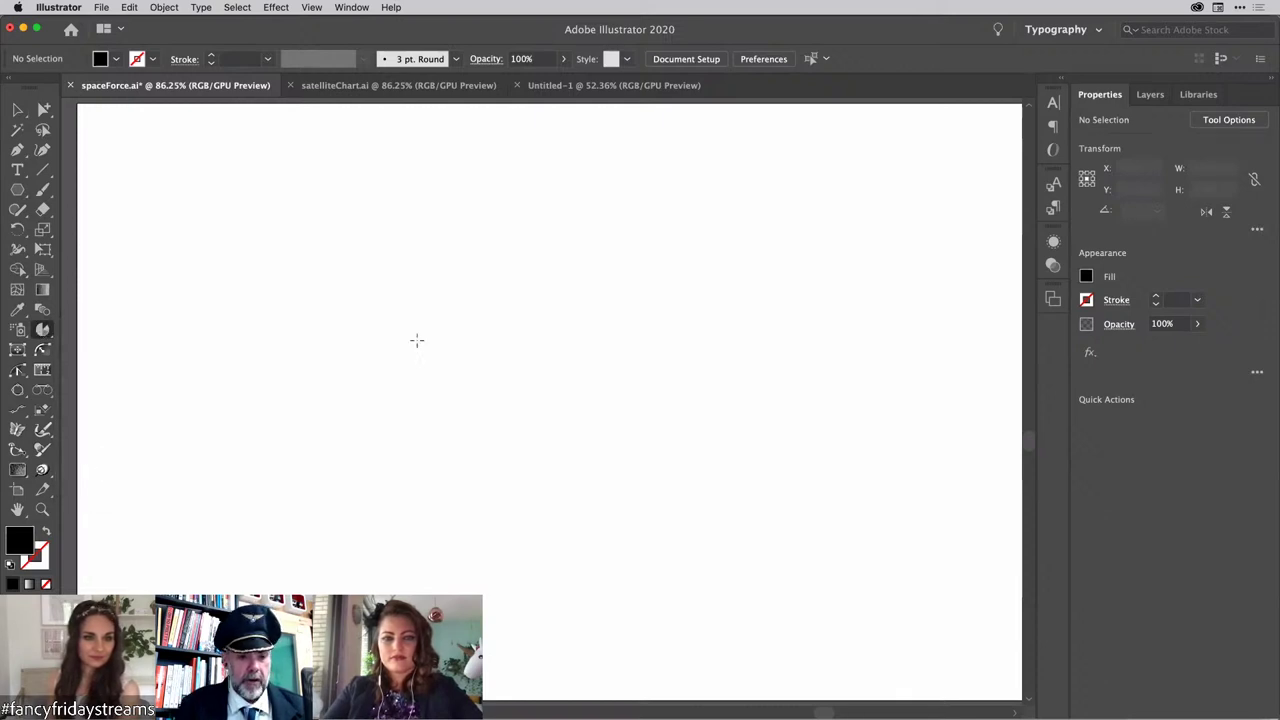
pyautogui.moveTo(300, 163); pyautogui.dragTo(801, 674)
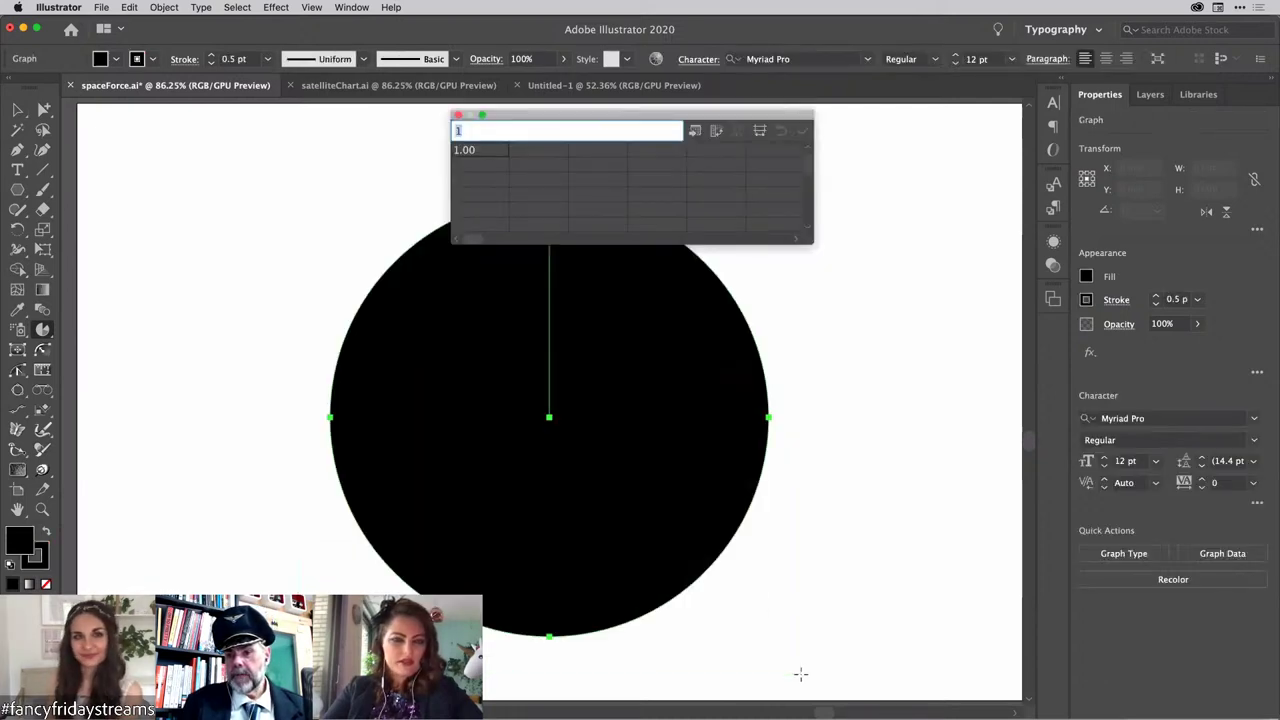
pyautogui.click(43, 331)
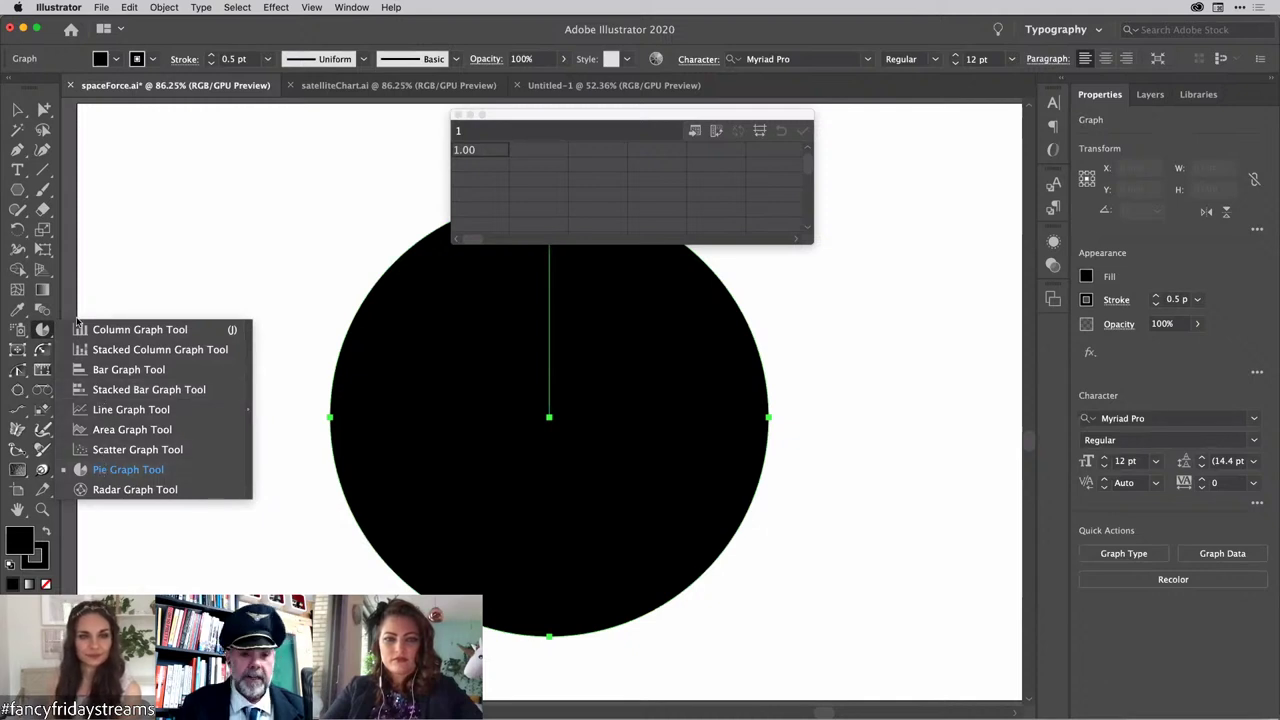
pyautogui.click(44, 335)
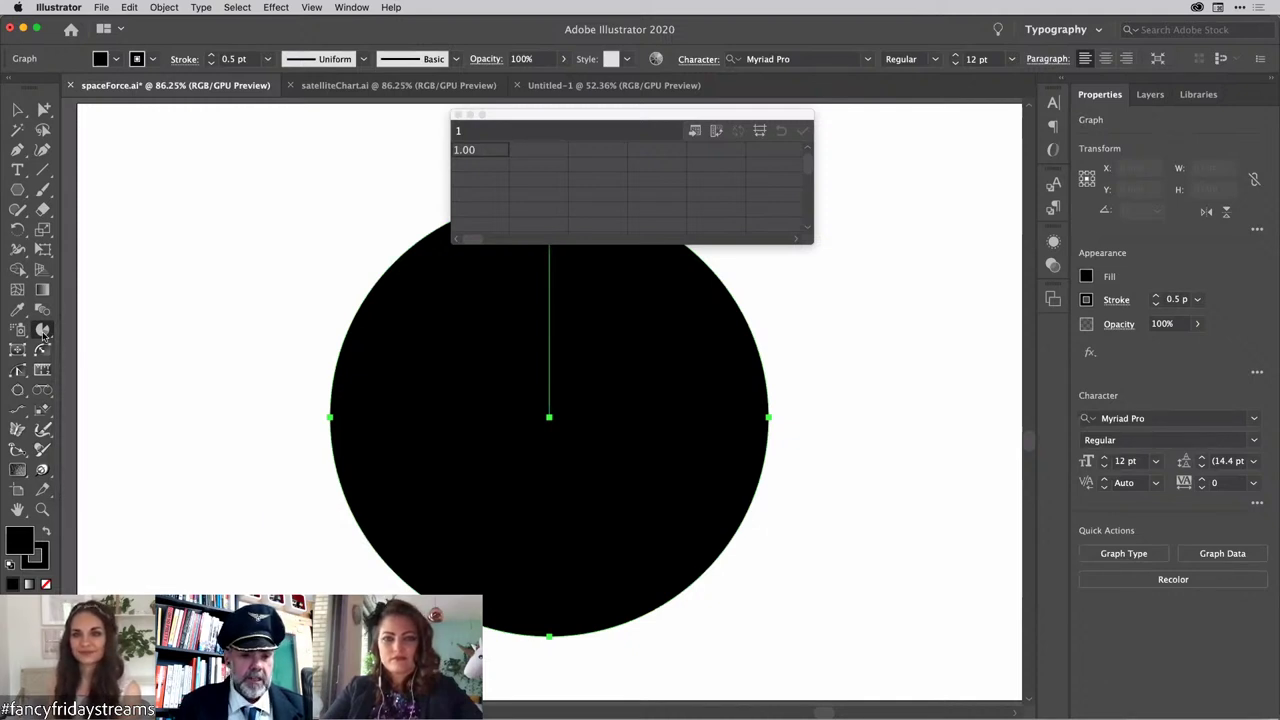
pyautogui.click(44, 335)
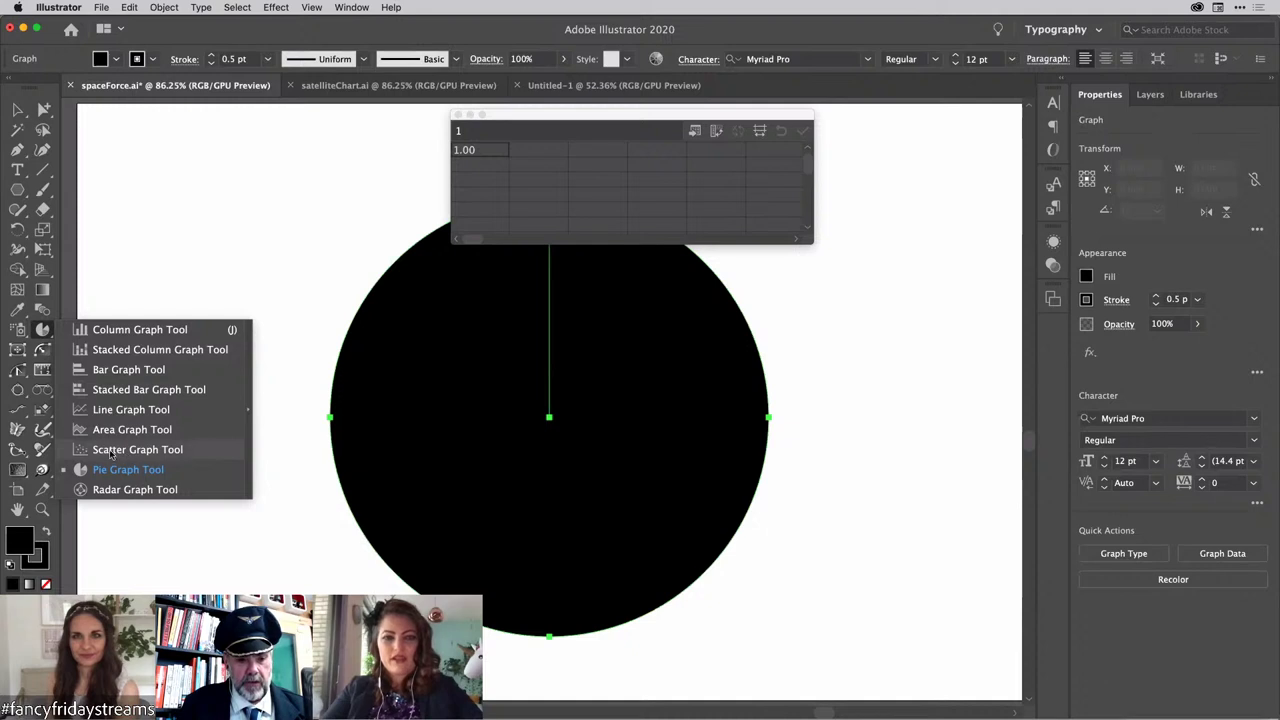
pyautogui.click(46, 333)
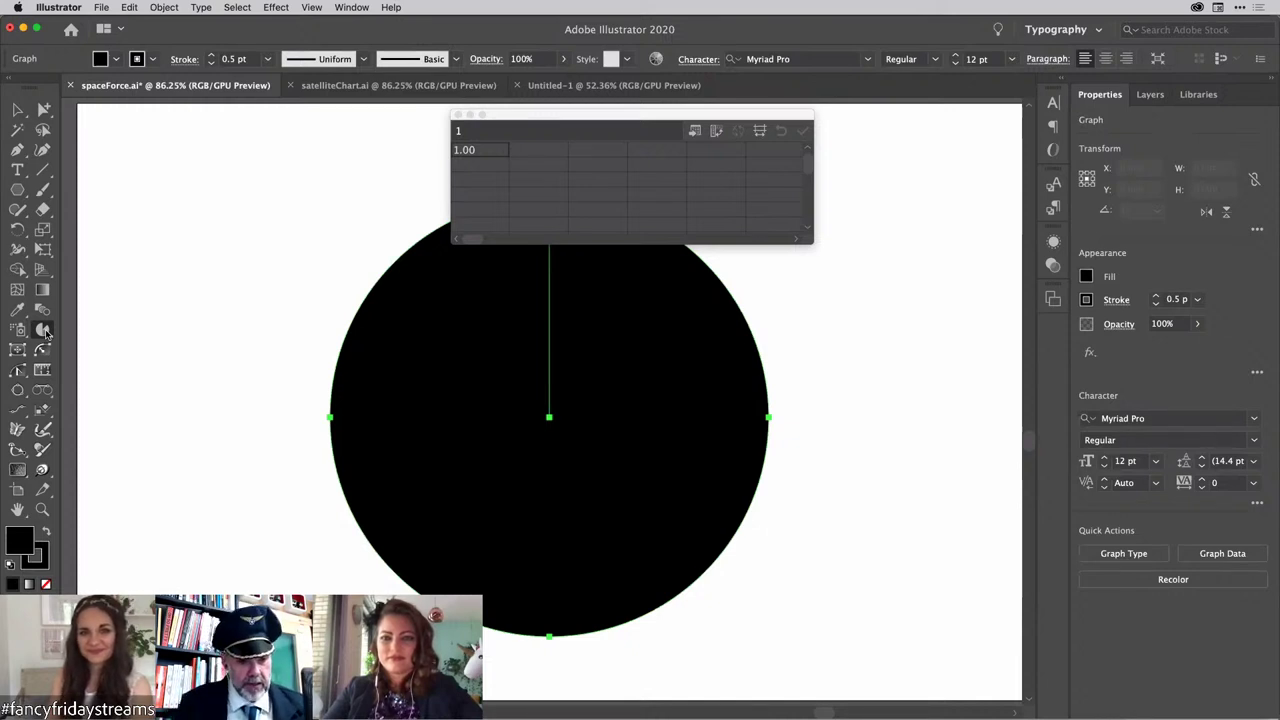
# Step: Enter 50, 30 and 20 across the first row of the pie graph's data, enlarge the data window, and apply the values
pyautogui.click(525, 121)
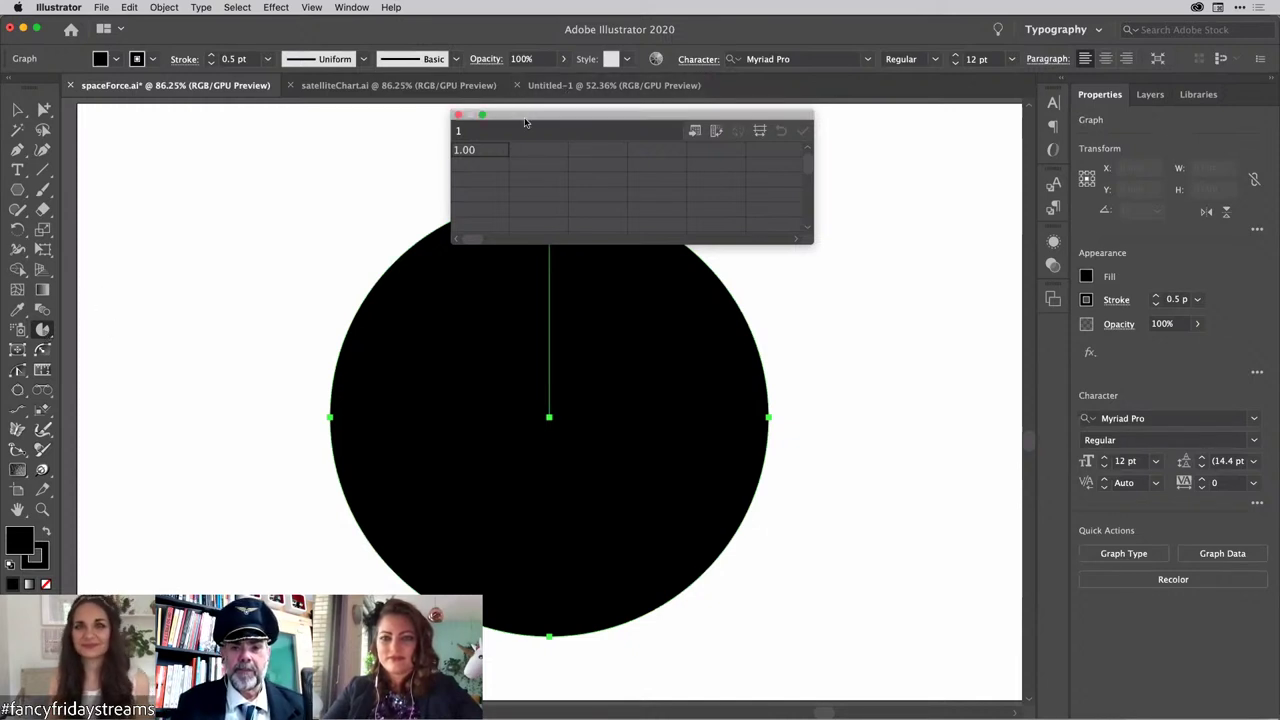
pyautogui.click(492, 149)
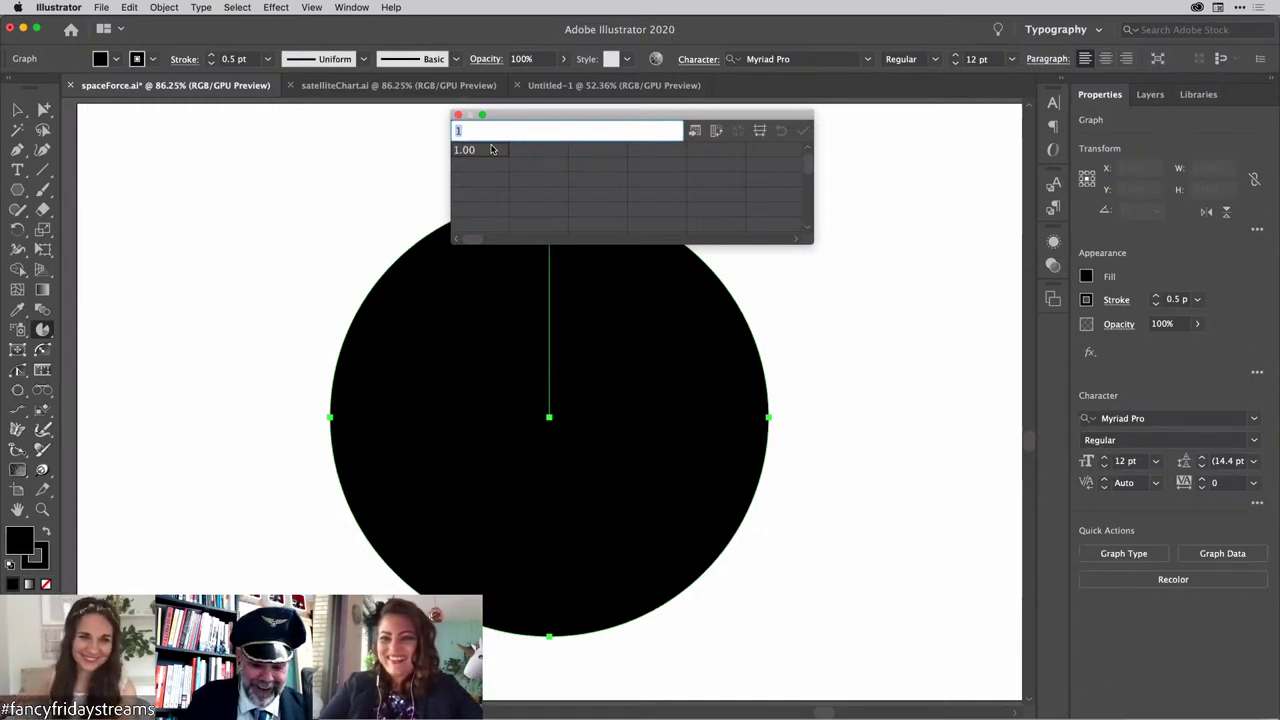
pyautogui.write('50')
pyautogui.press('Tab')
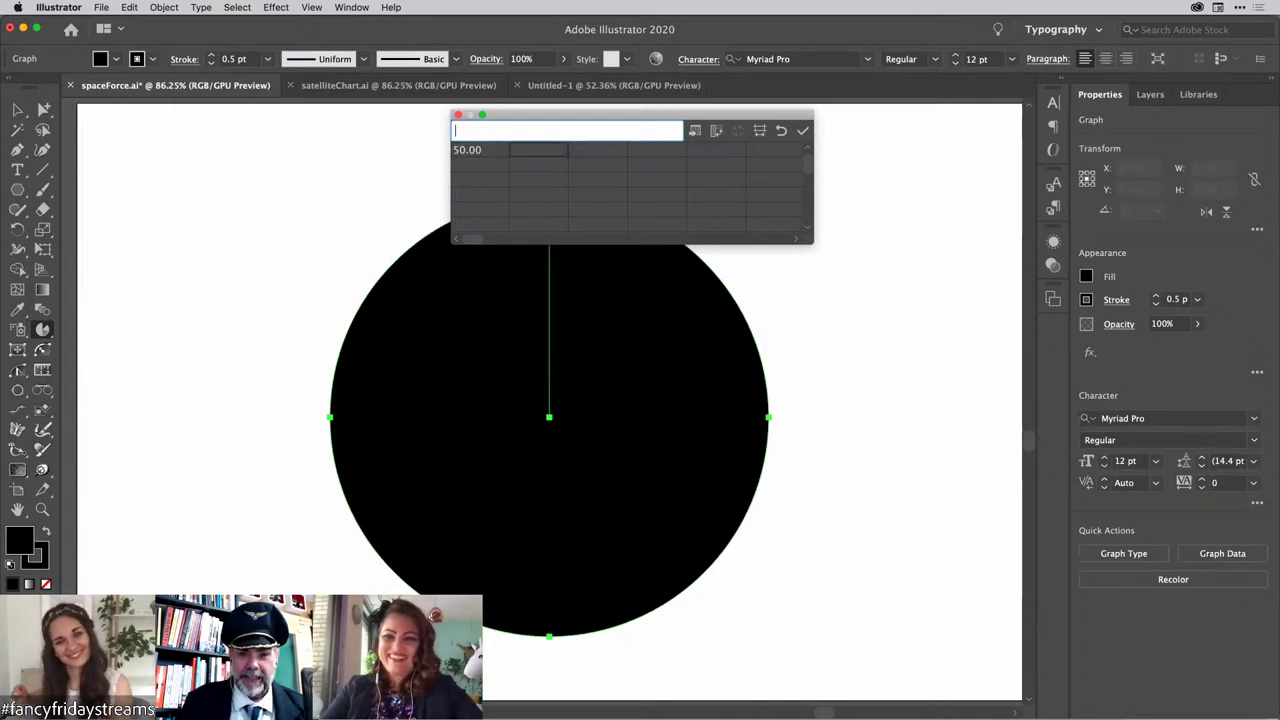
pyautogui.write('30')
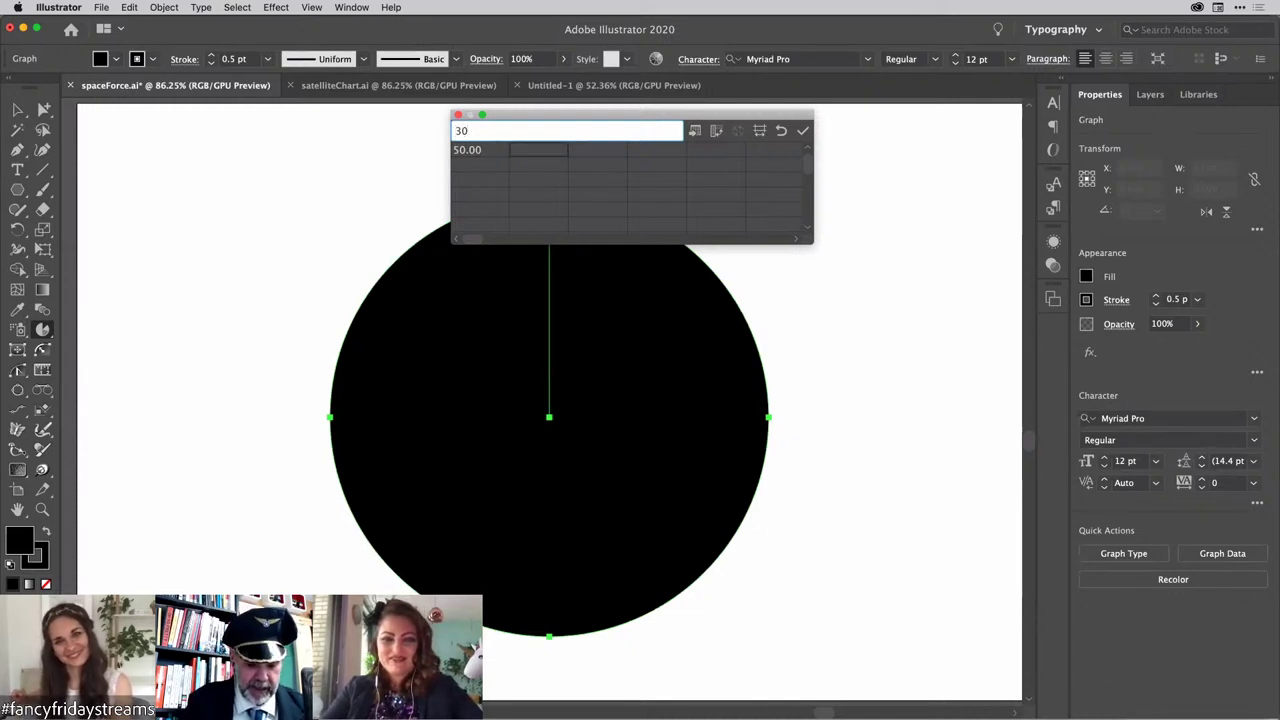
pyautogui.press('Tab')
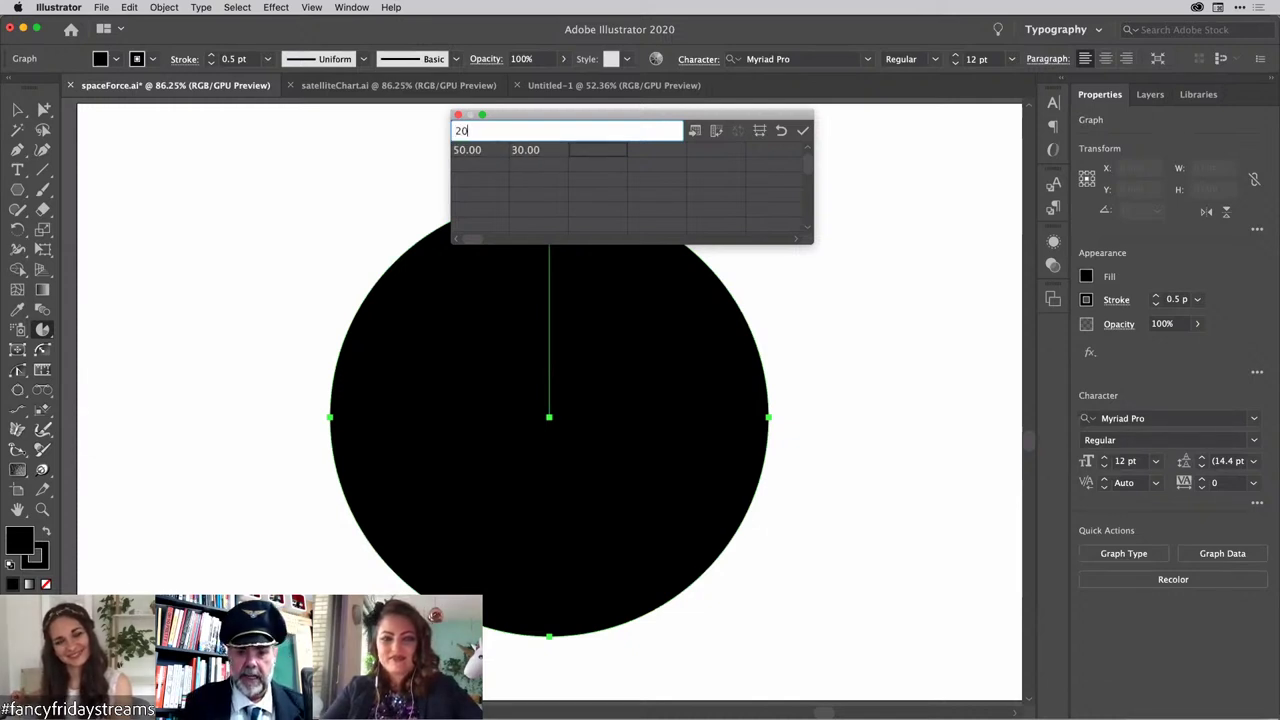
pyautogui.moveTo(563, 119); pyautogui.dragTo(533, 136)
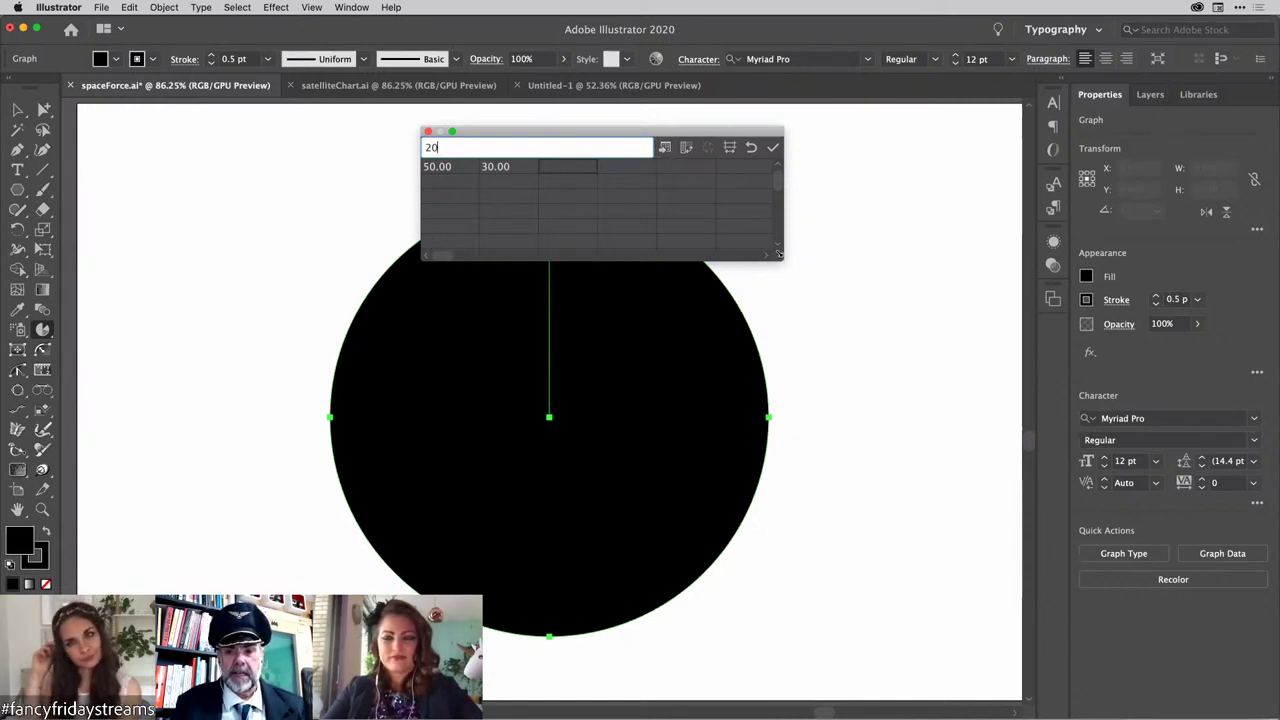
pyautogui.moveTo(781, 256); pyautogui.dragTo(794, 342)
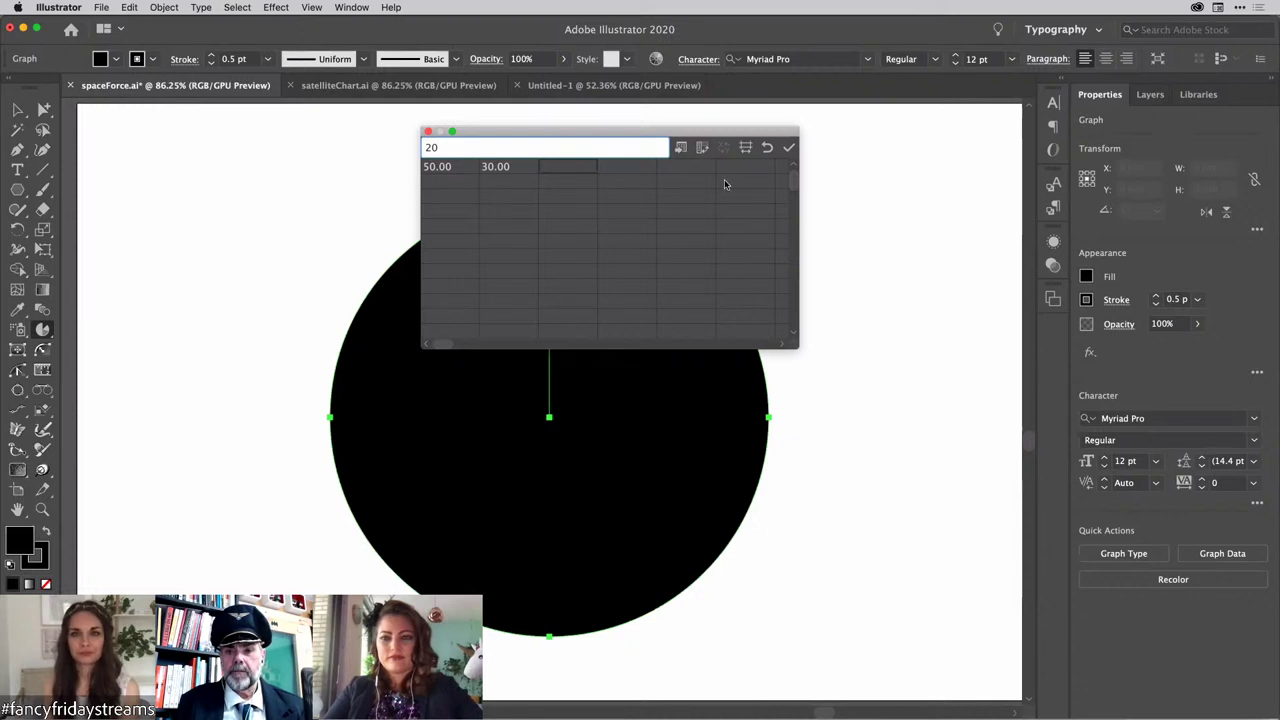
pyautogui.press('Tab')
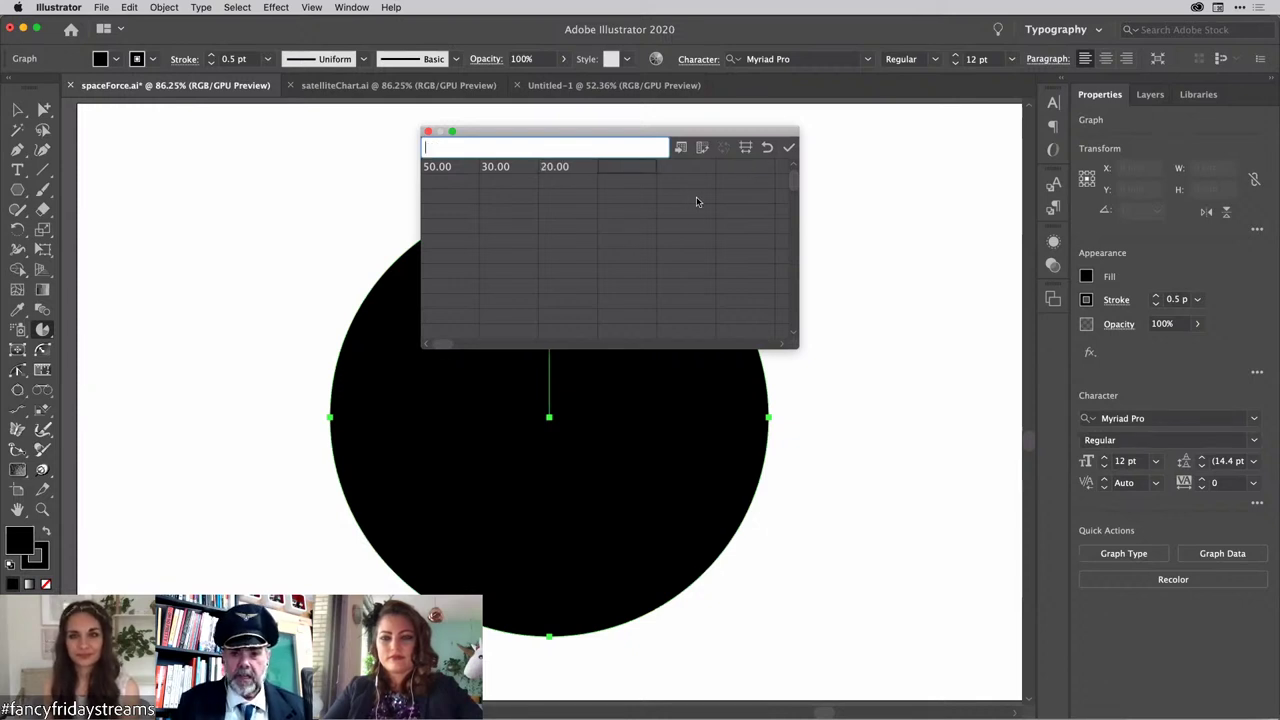
pyautogui.click(789, 148)
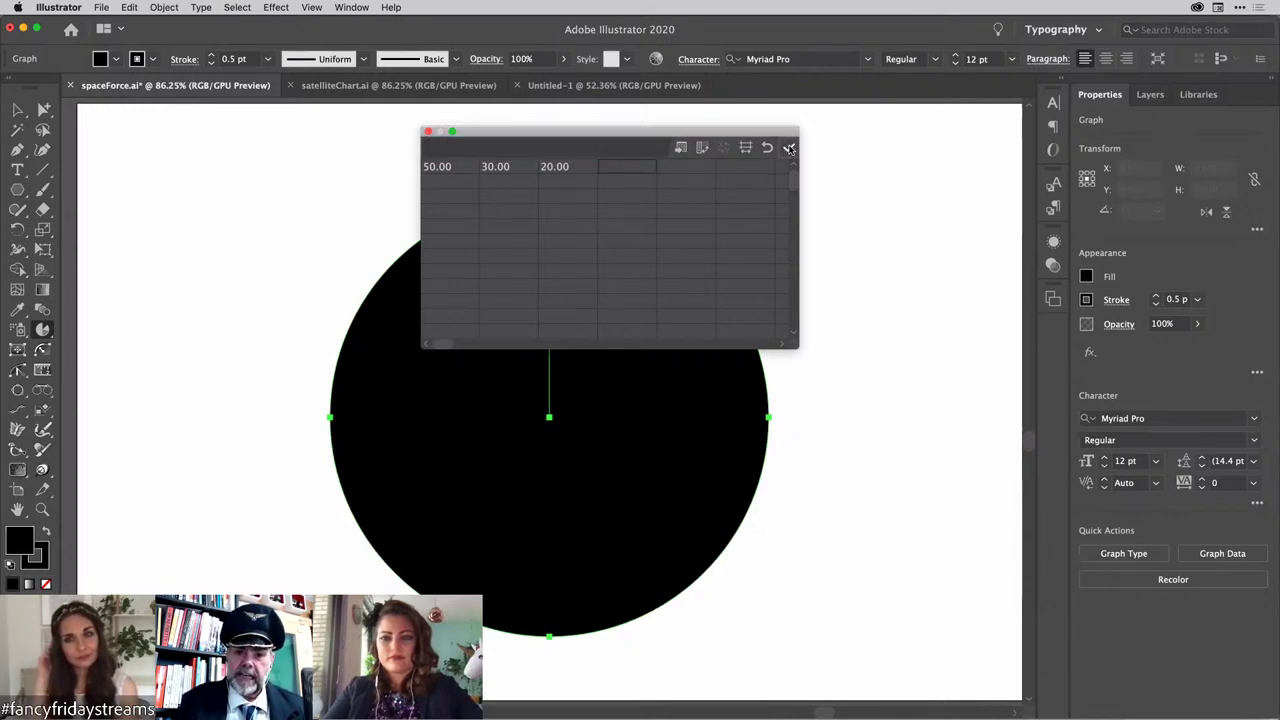
# Step: Move the graph data window aside, close it, and deselect the pie graph
pyautogui.moveTo(587, 133); pyautogui.dragTo(762, 126)
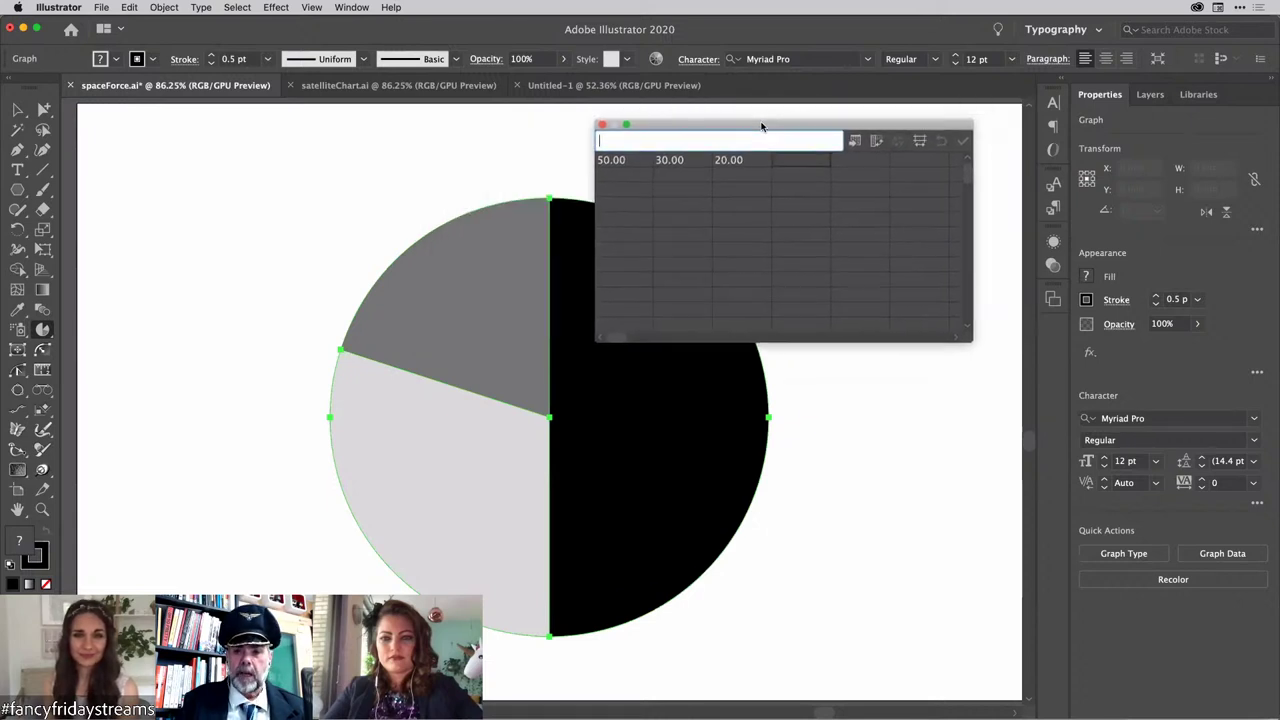
pyautogui.click(601, 124)
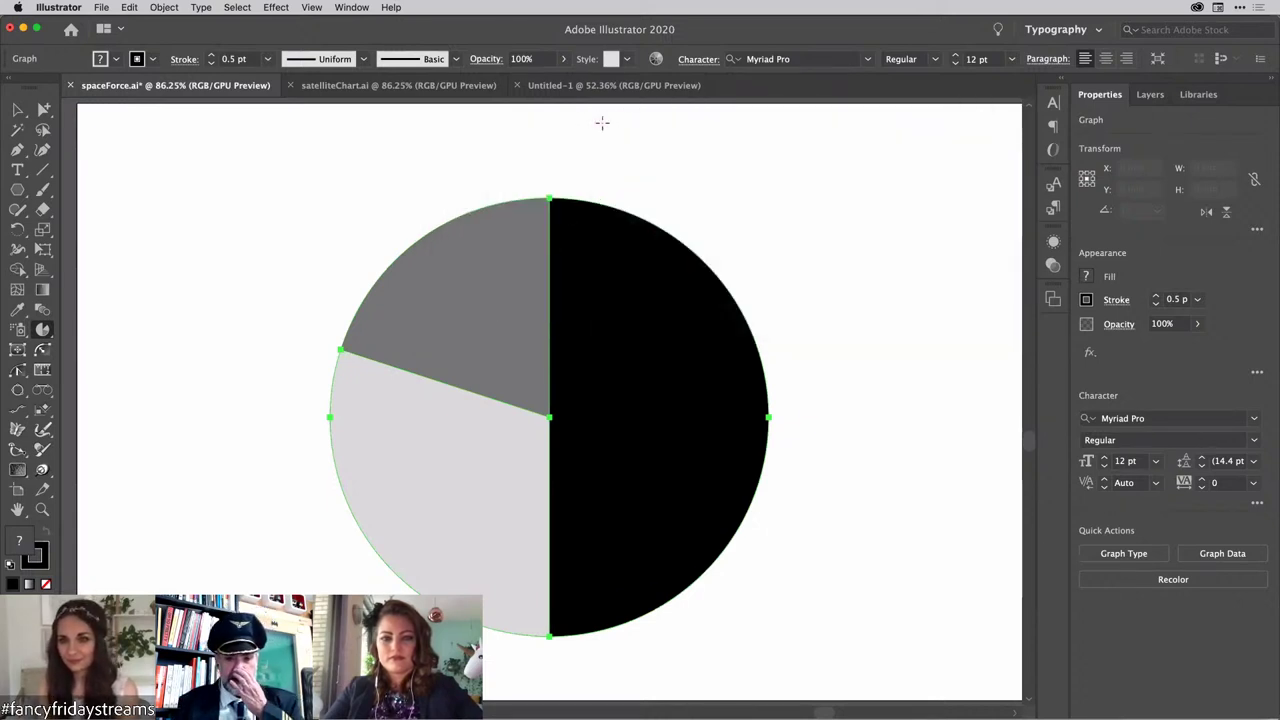
pyautogui.press('v')
pyautogui.click(951, 279)
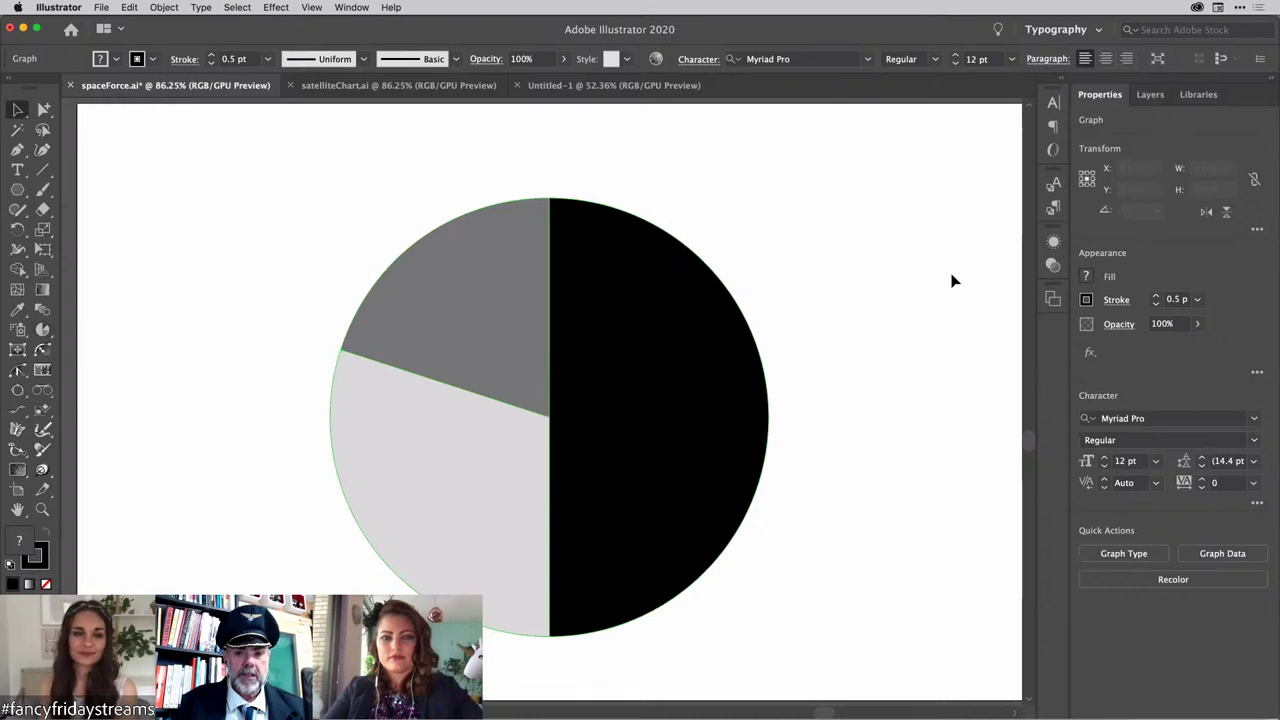
pyautogui.click(715, 220)
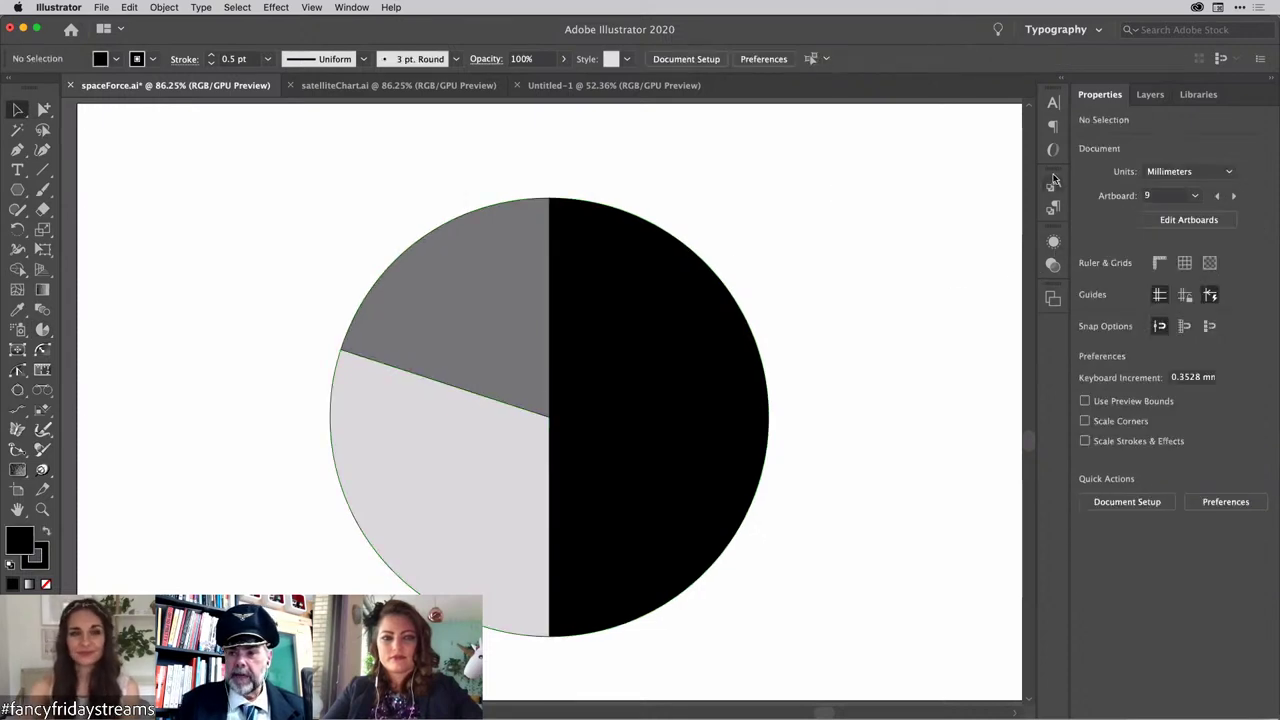
# Step: Switch the workspace to Essentials, and on to Essentials Classic
pyautogui.click(1095, 30)
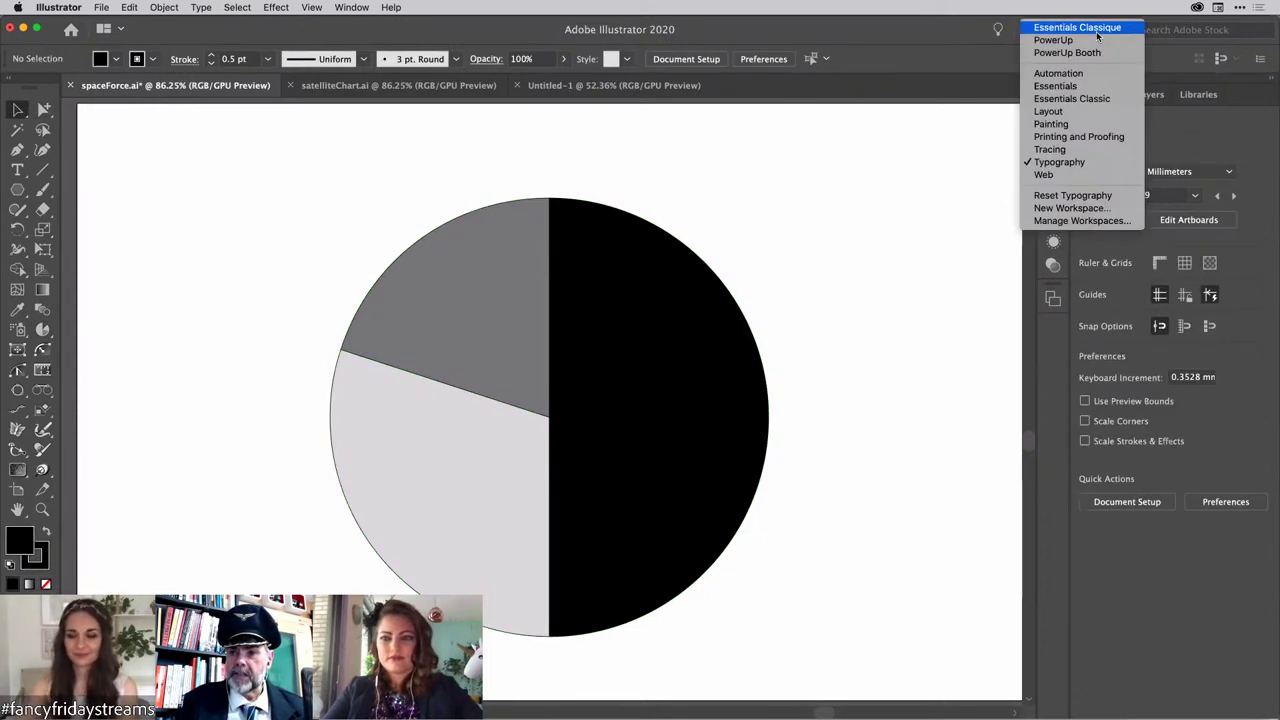
pyautogui.click(1090, 90)
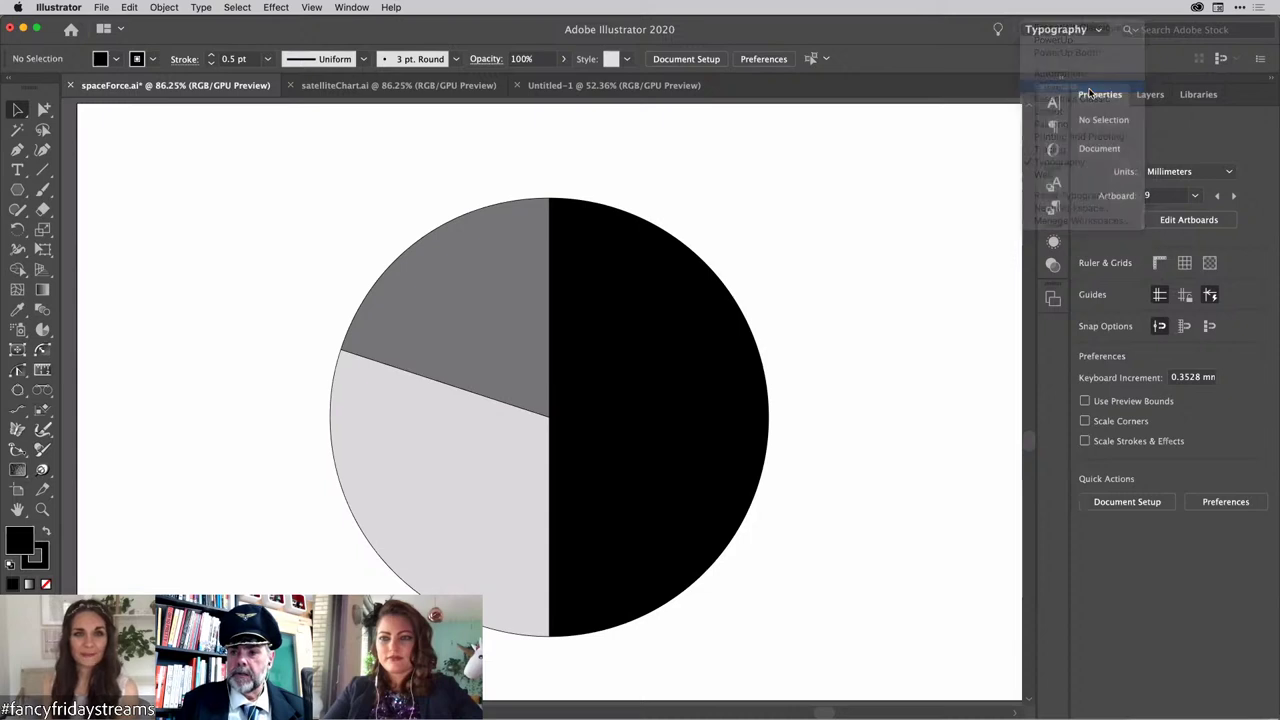
pyautogui.click(1100, 28)
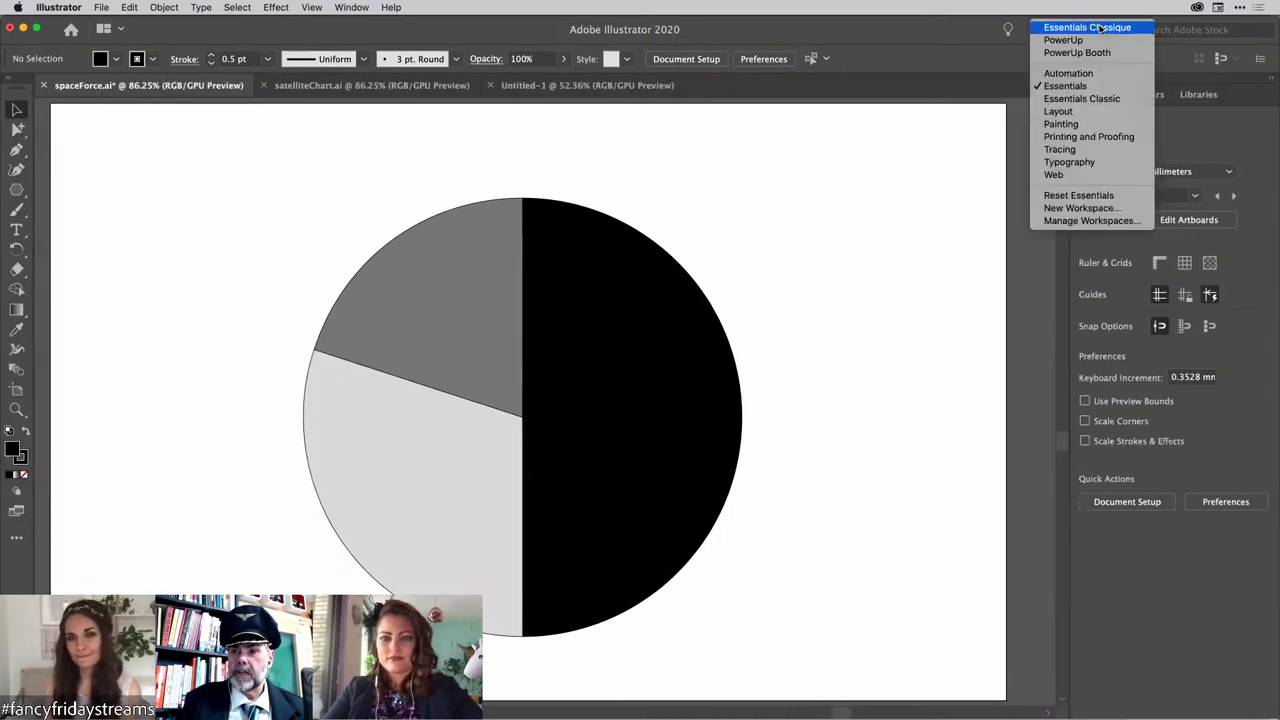
pyautogui.click(1088, 98)
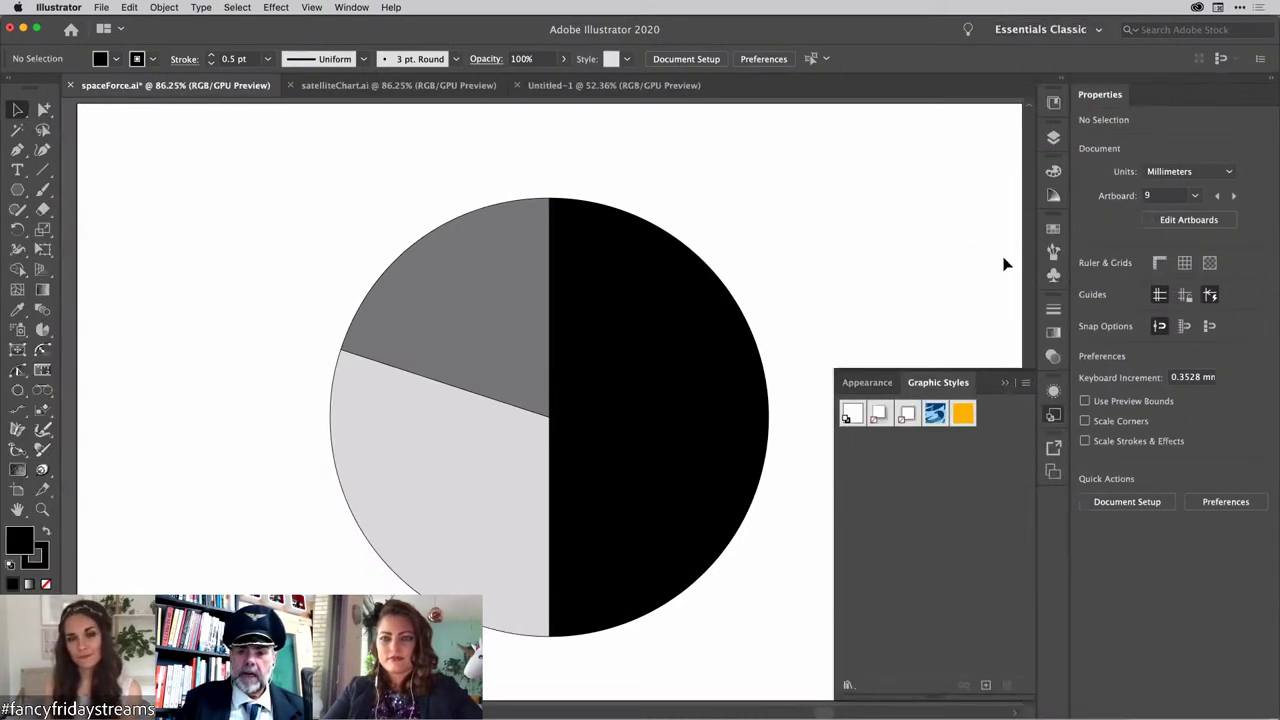
# Step: Apply the orange graphic style to the black half of the pie graph
pyautogui.click(964, 416)
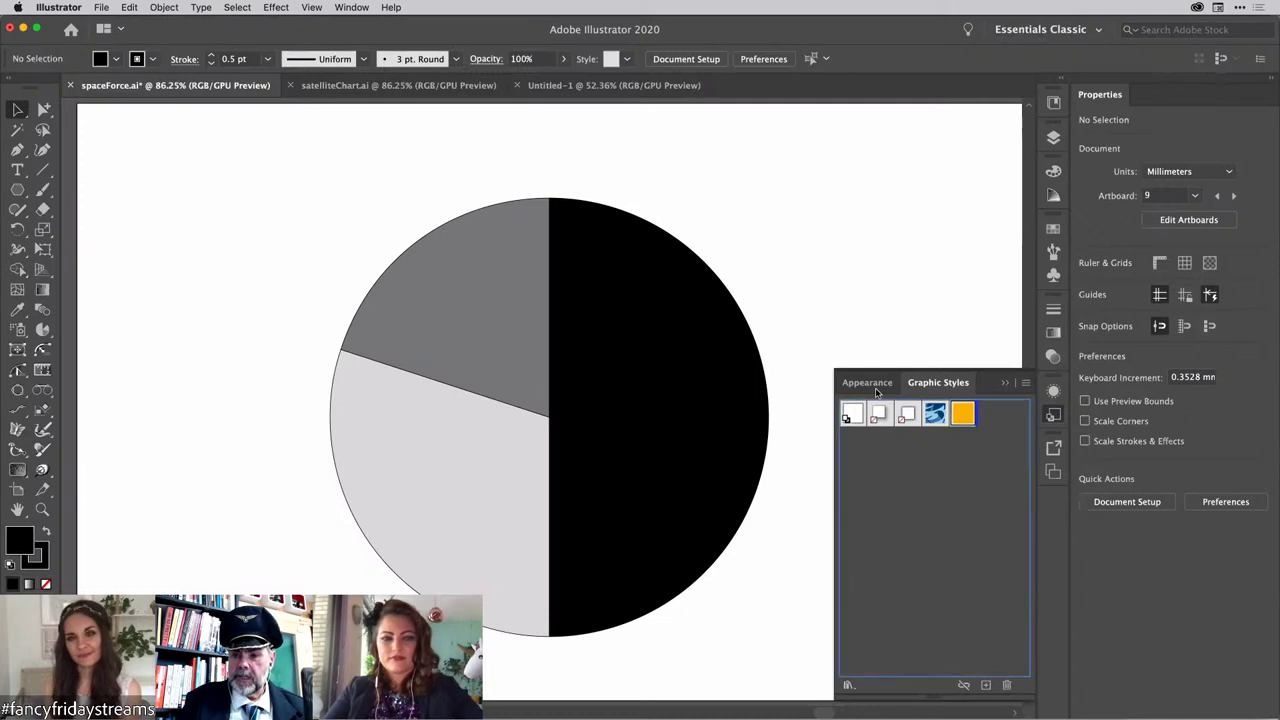
pyautogui.click(654, 371)
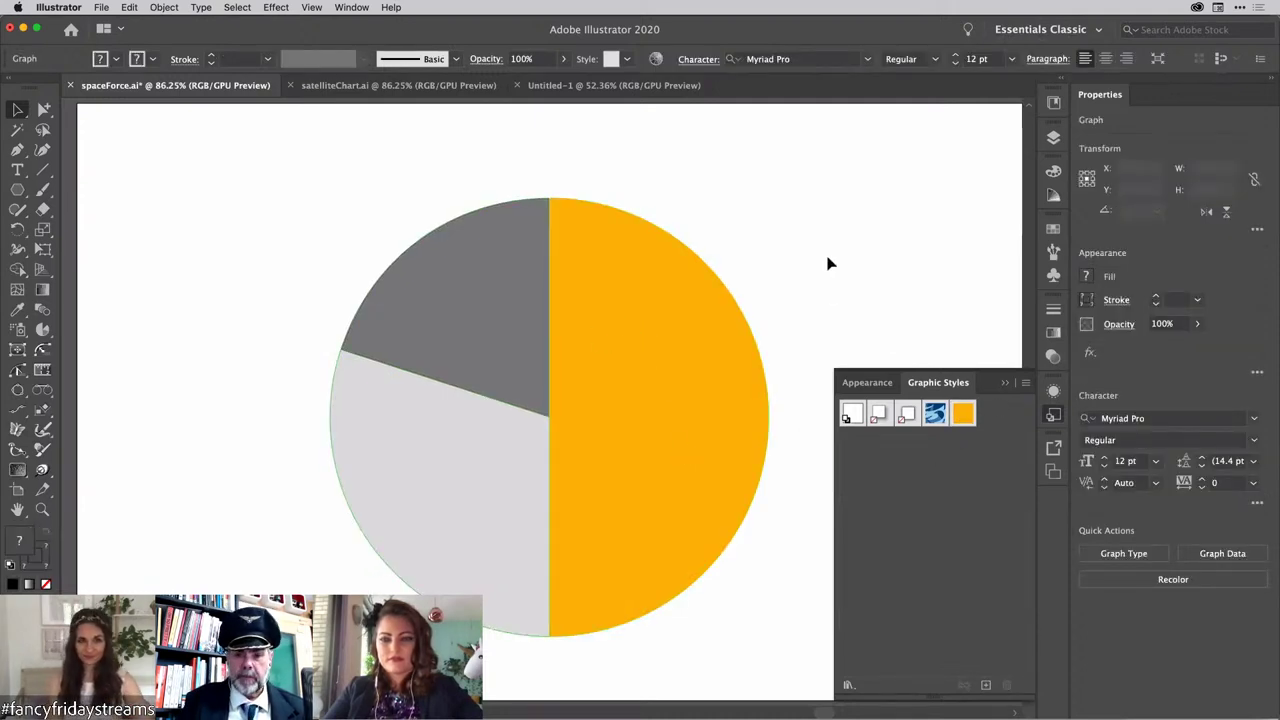
# Step: Select only the dark grey pie slice, fill it with the crimson swatch, and save its appearance as a new graphic style
pyautogui.click(43, 109)
pyautogui.click(500, 298)
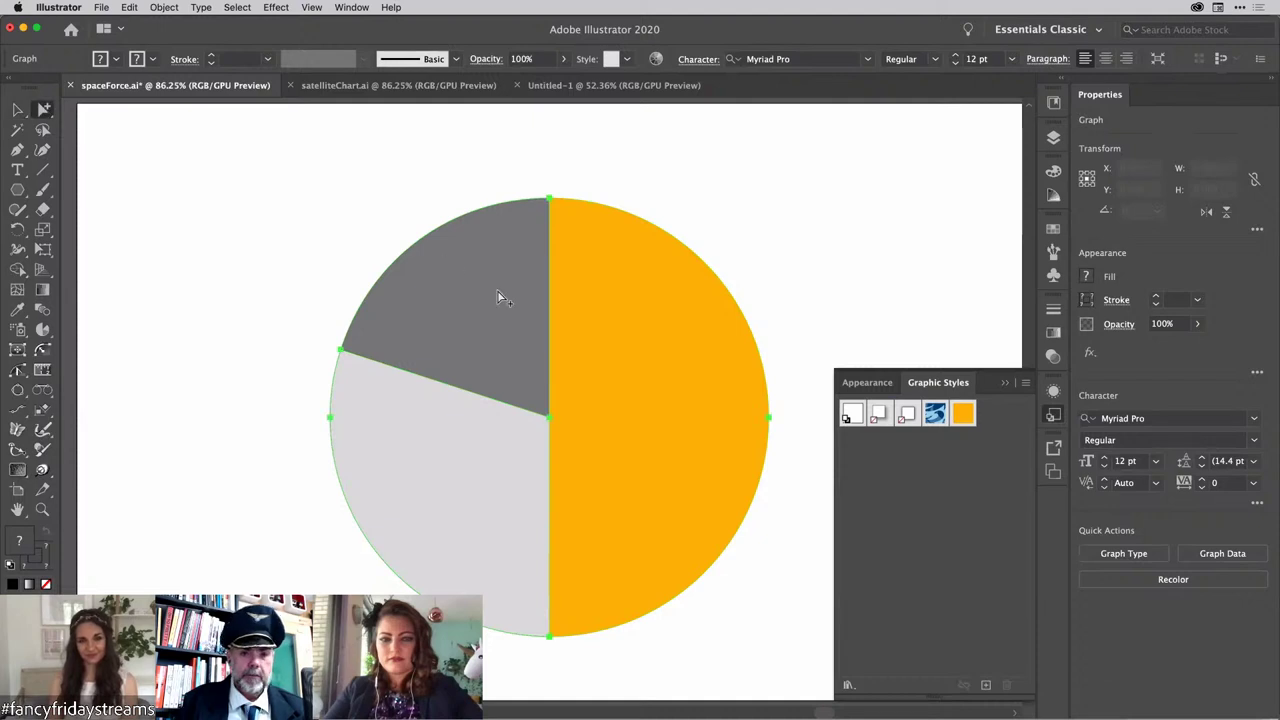
pyautogui.click(433, 194)
pyautogui.click(490, 260)
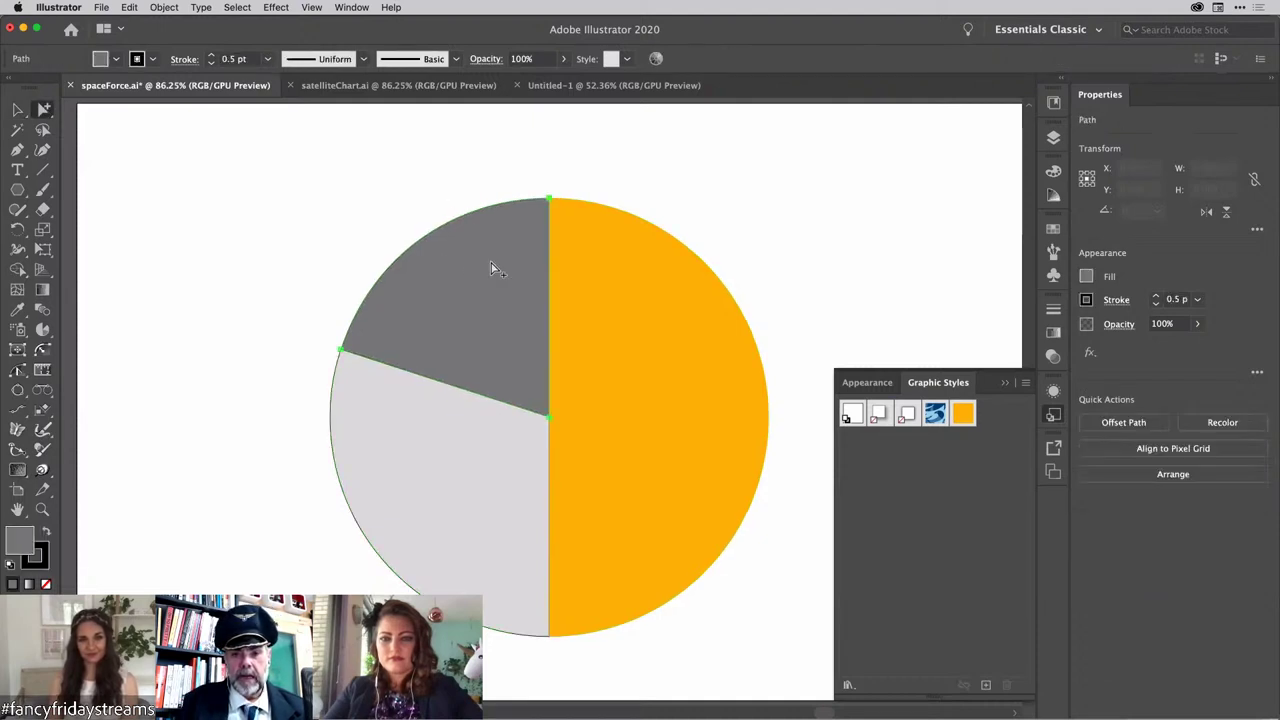
pyautogui.click(1088, 276)
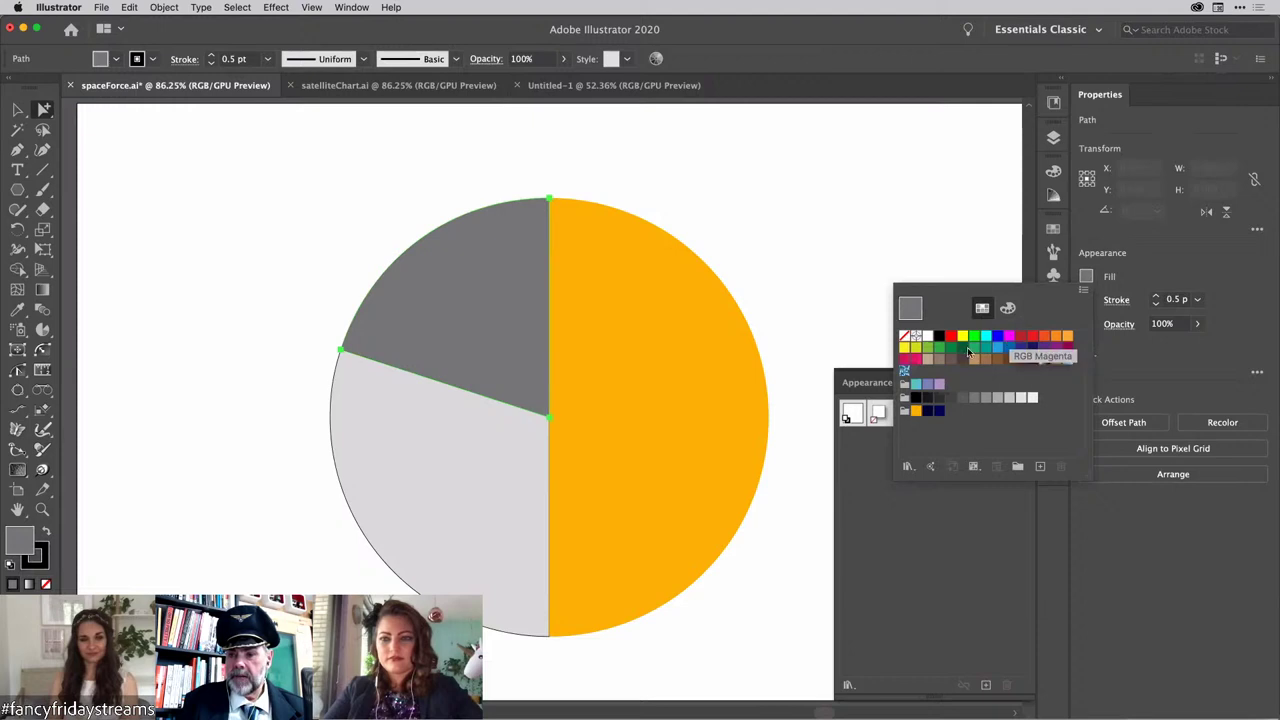
pyautogui.click(910, 362)
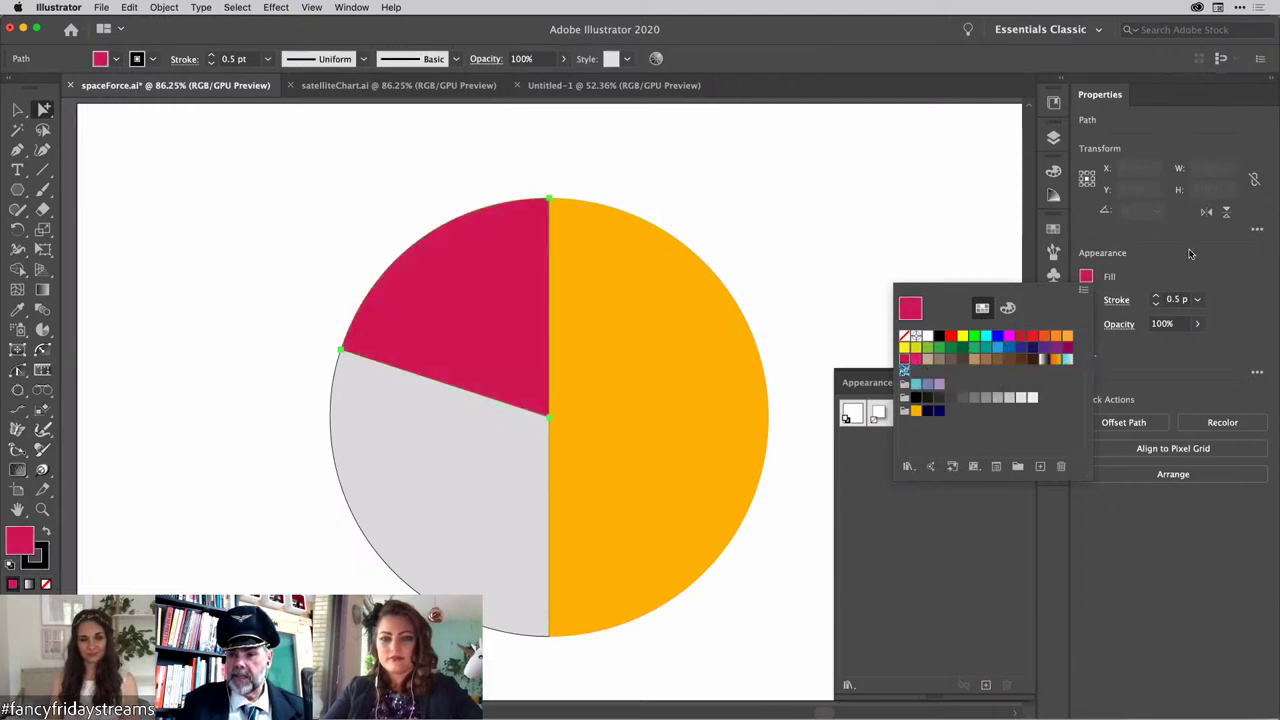
pyautogui.click(985, 681)
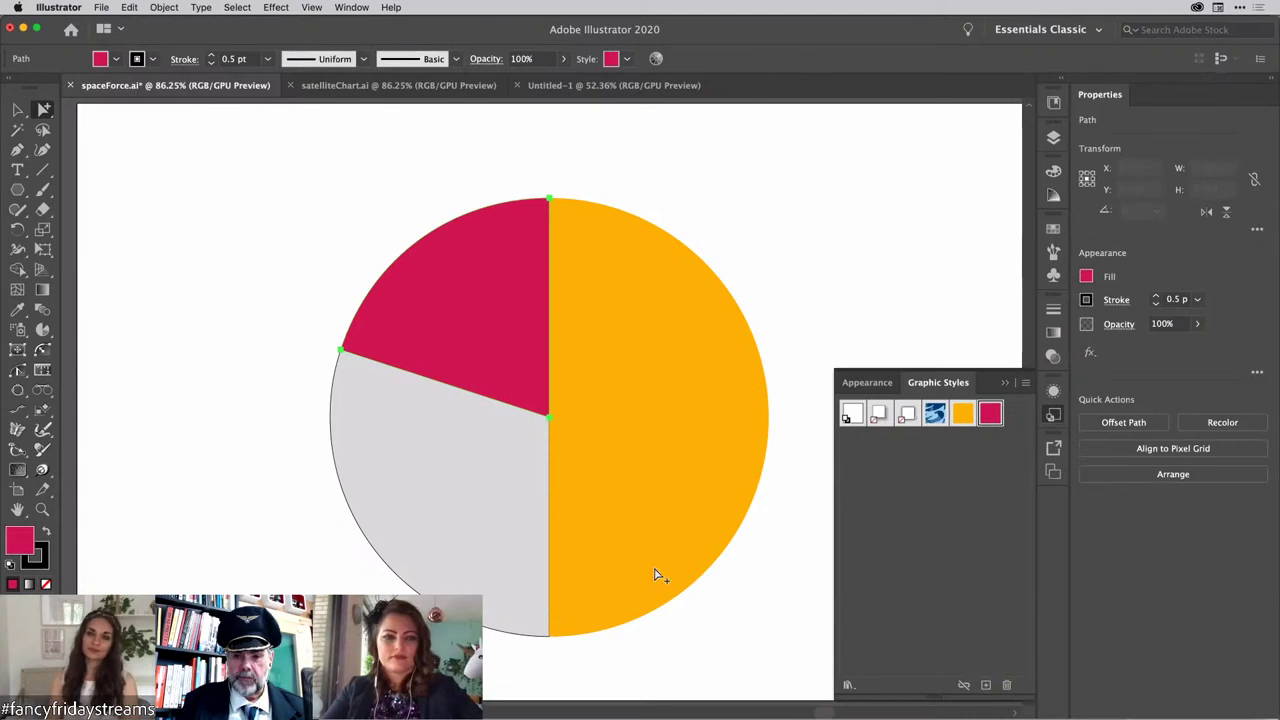
# Step: Fill the light grey pie slice with the dark navy swatch and save its appearance as a new graphic style
pyautogui.click(463, 519)
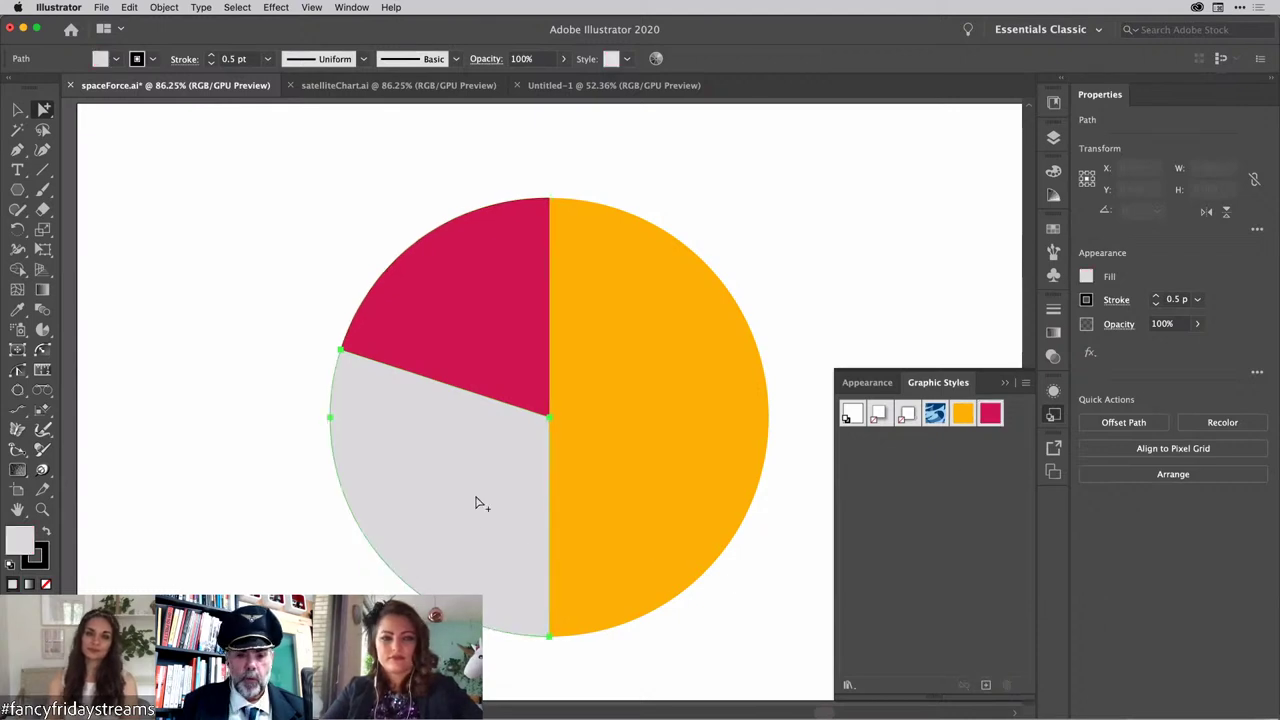
pyautogui.click(1050, 230)
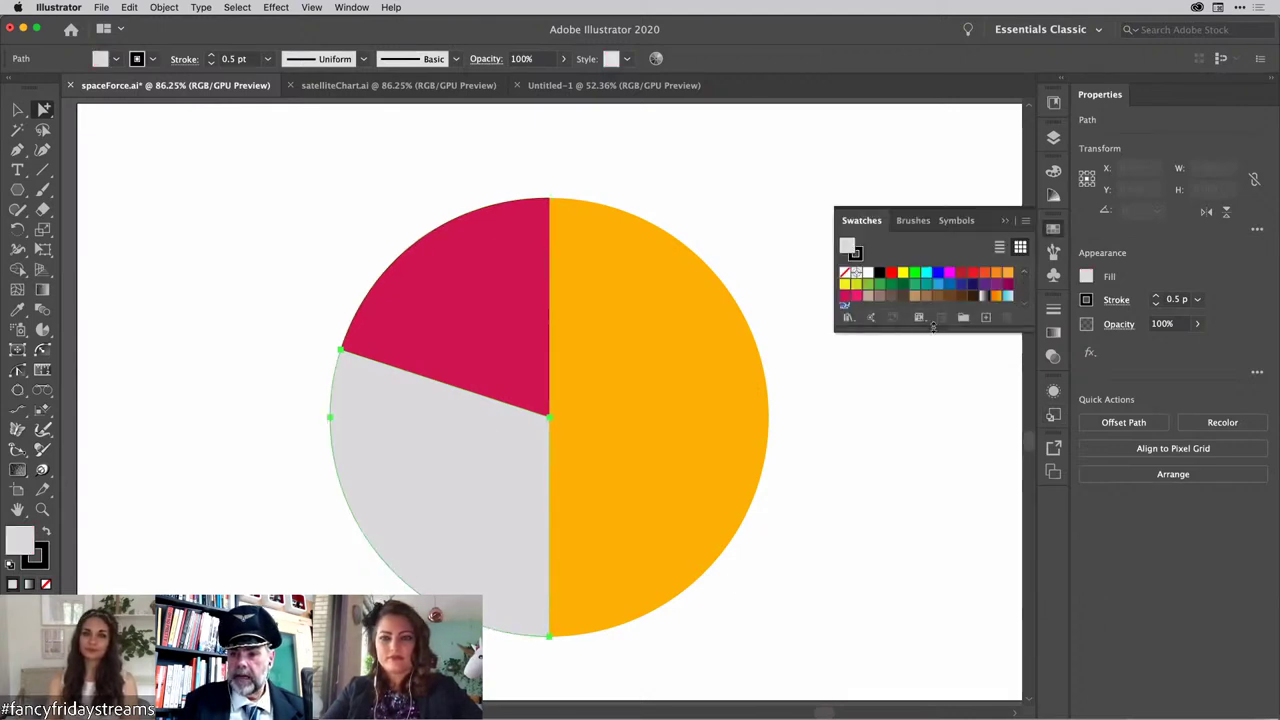
pyautogui.moveTo(937, 330); pyautogui.dragTo(950, 433)
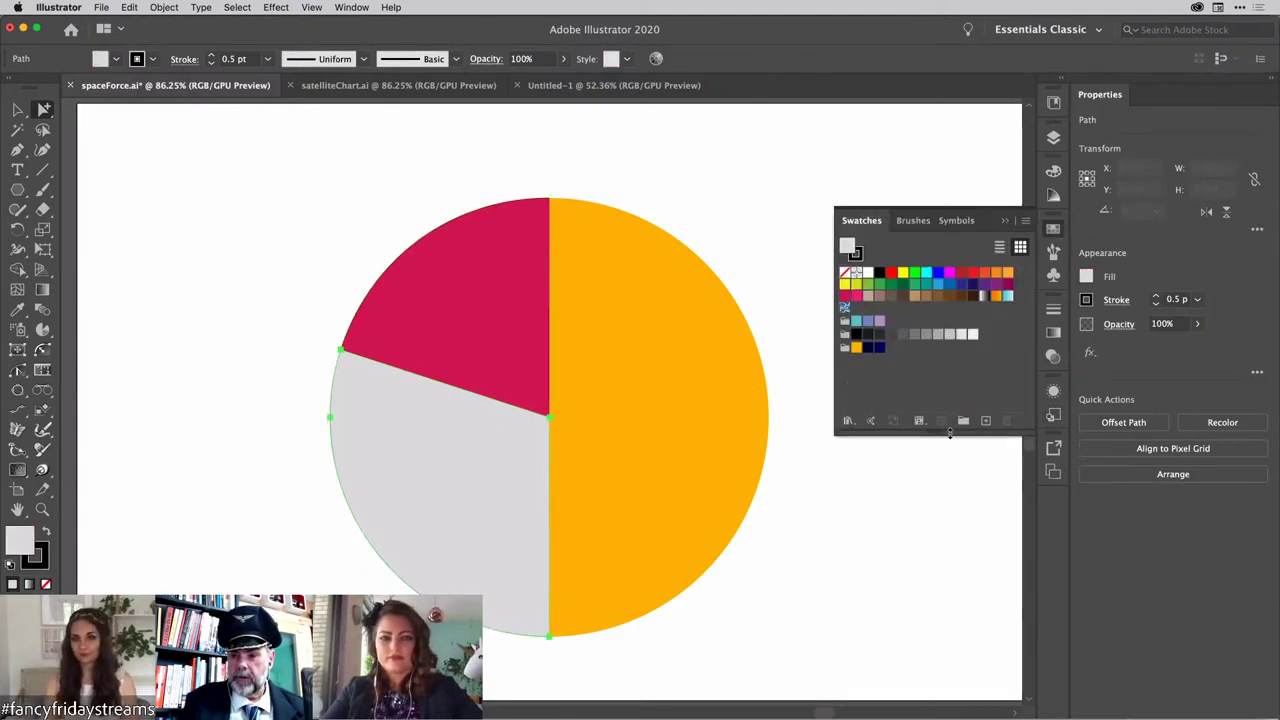
pyautogui.click(879, 349)
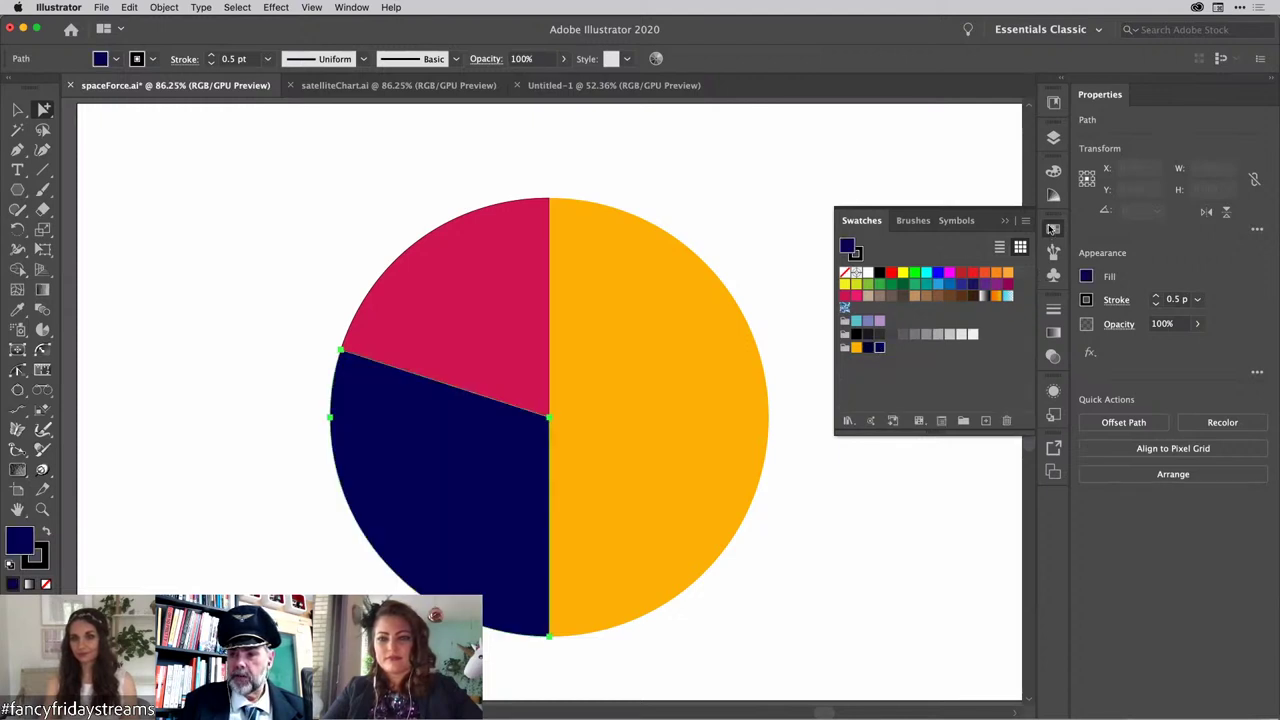
pyautogui.click(1052, 230)
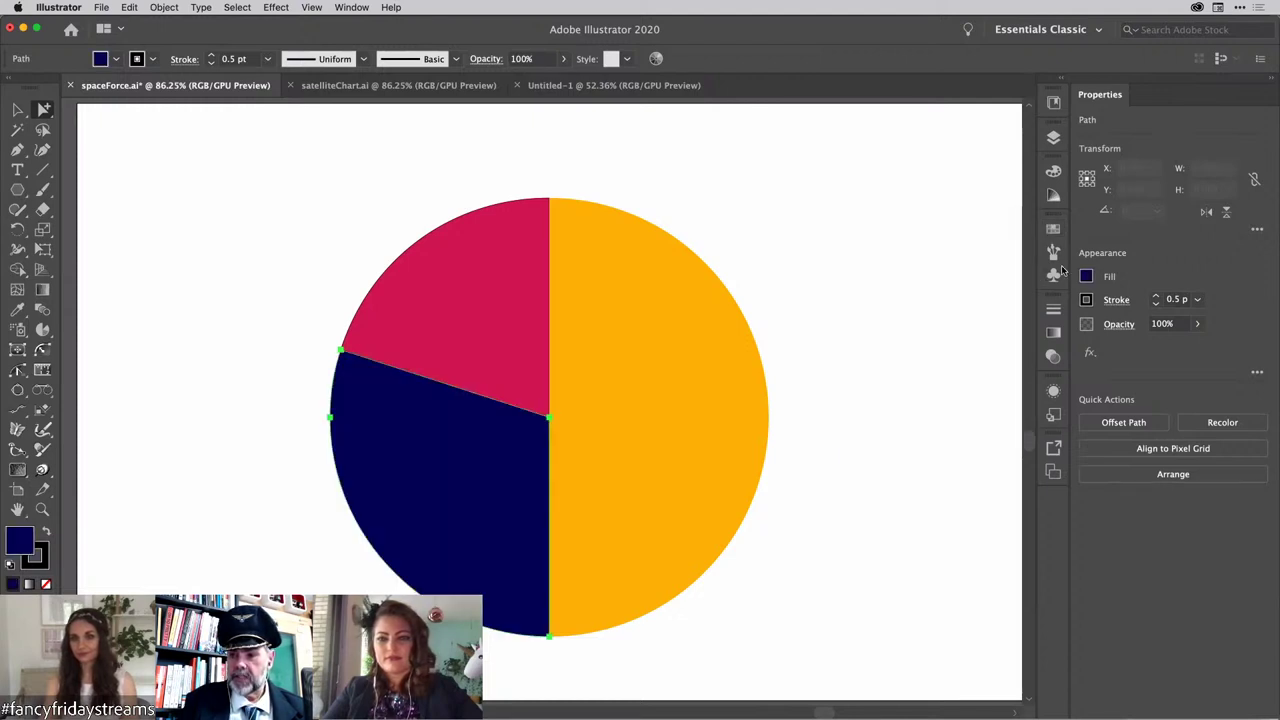
pyautogui.click(1054, 415)
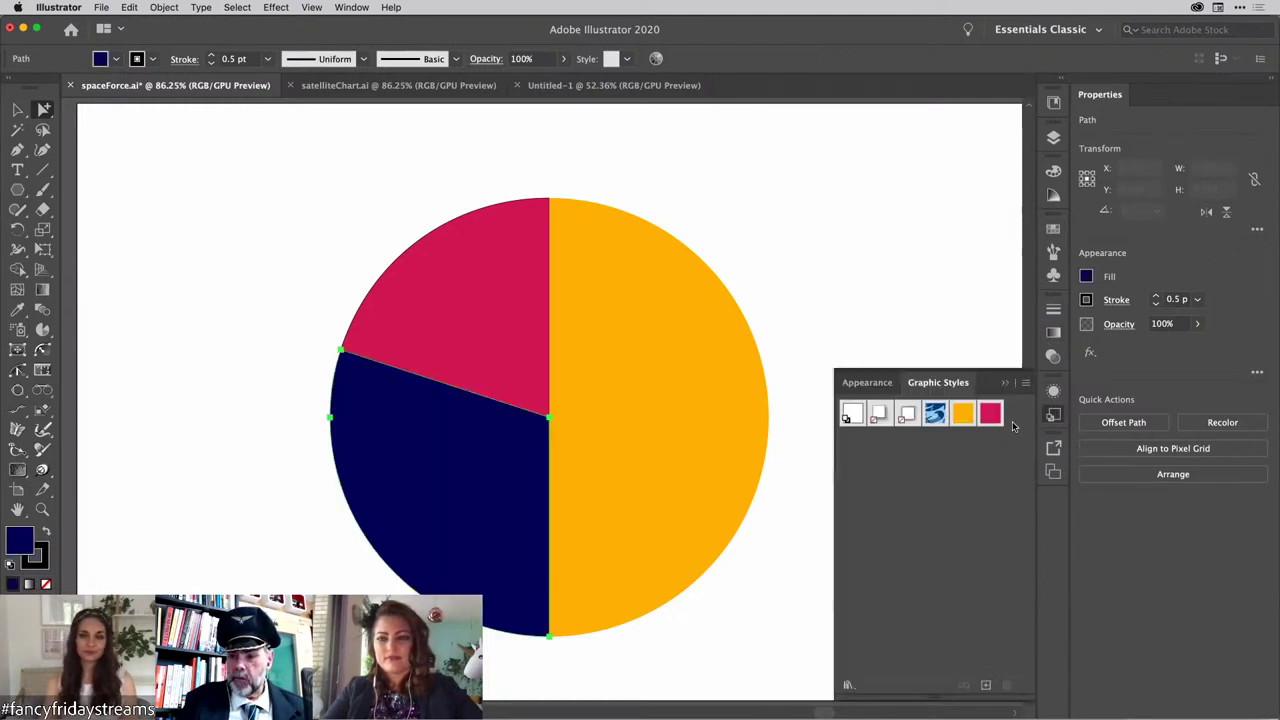
pyautogui.click(985, 685)
pyautogui.click(788, 472)
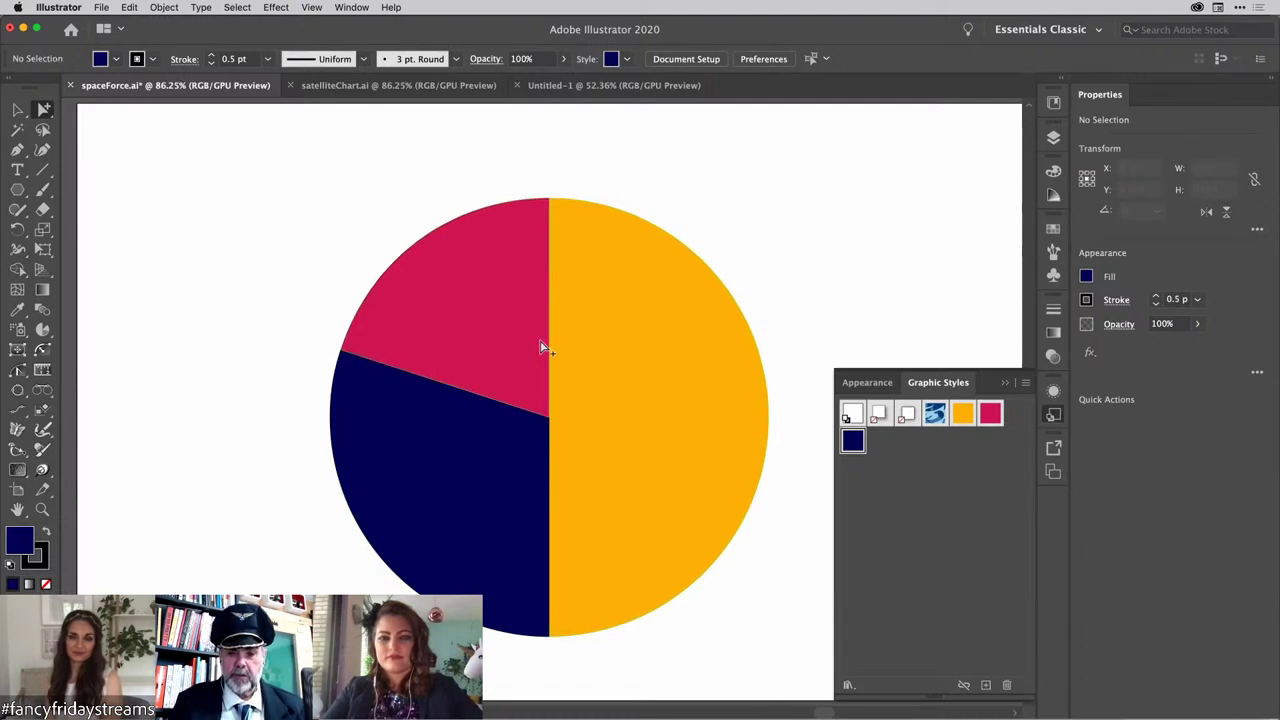
# Step: Select the whole pie graph, remove its stroke, and deselect it
pyautogui.click(700, 506)
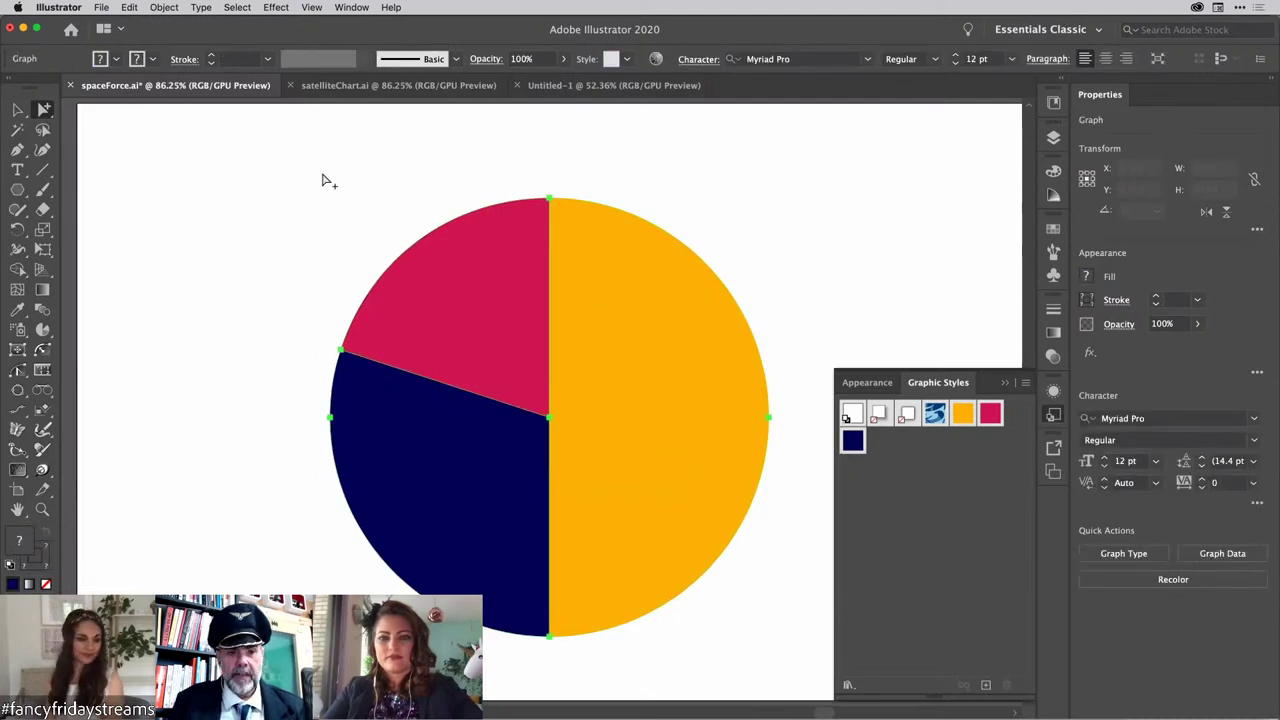
pyautogui.click(151, 61)
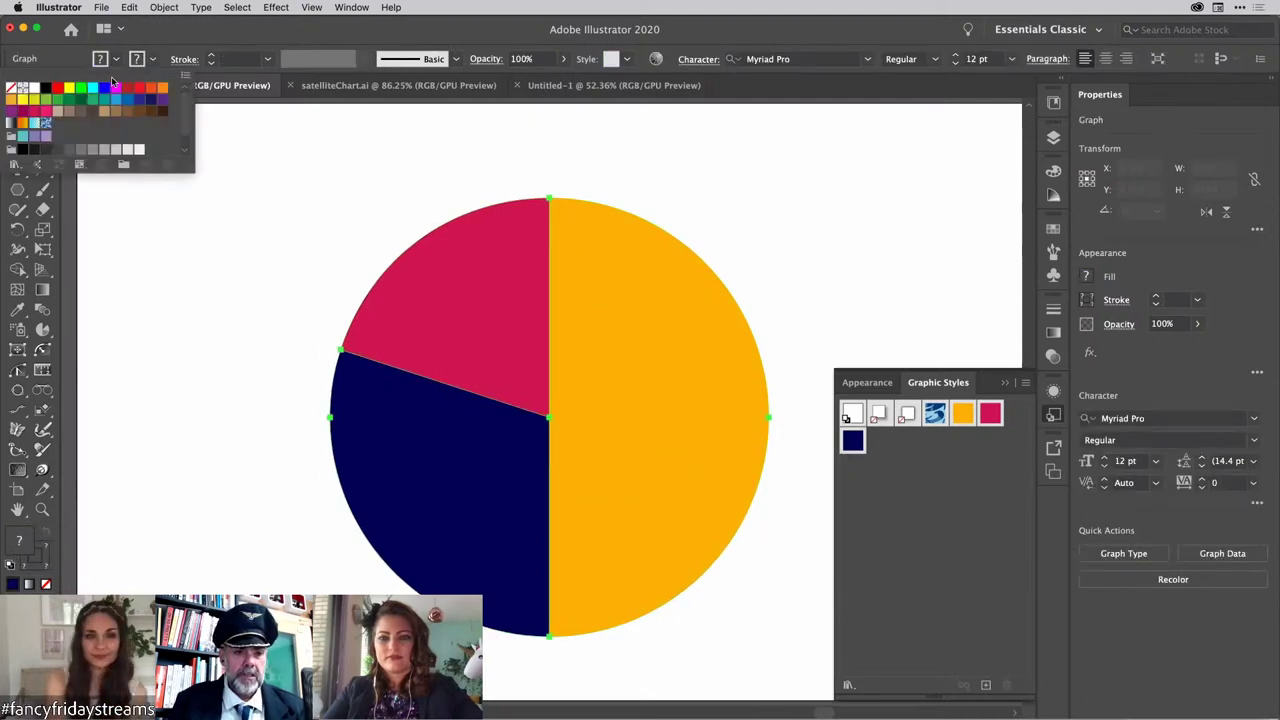
pyautogui.click(46, 88)
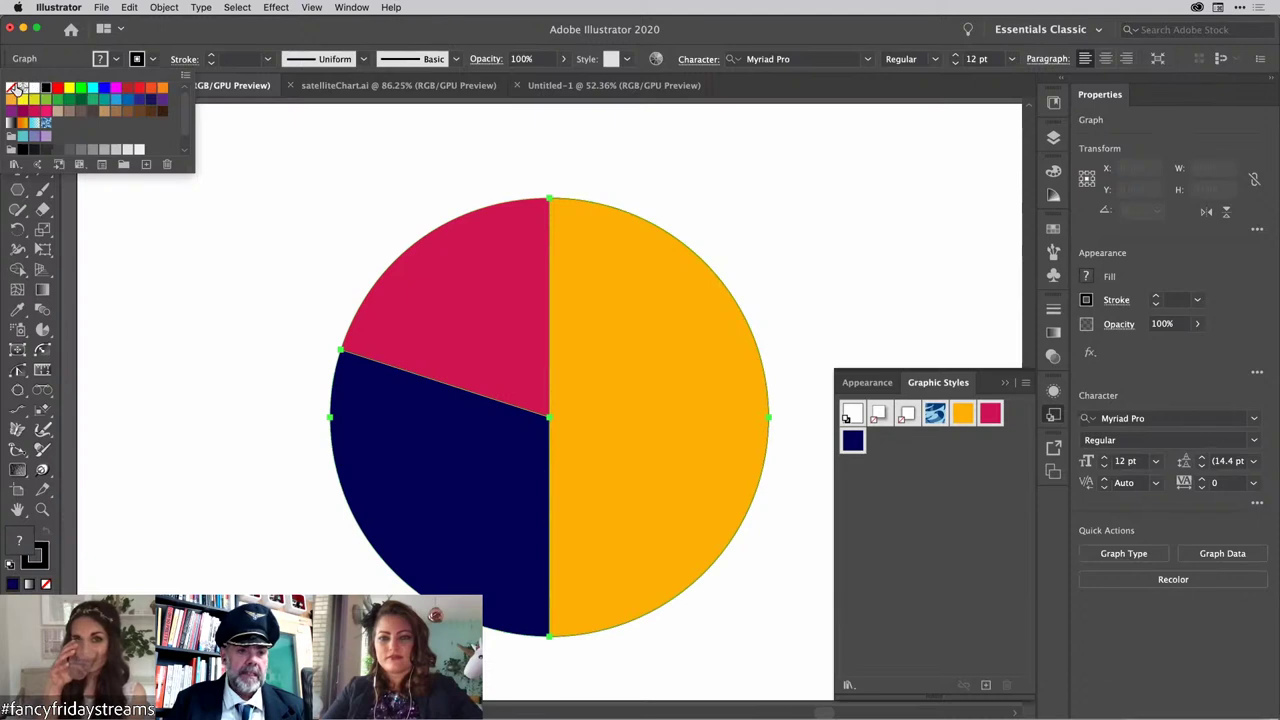
pyautogui.click(11, 88)
pyautogui.click(745, 221)
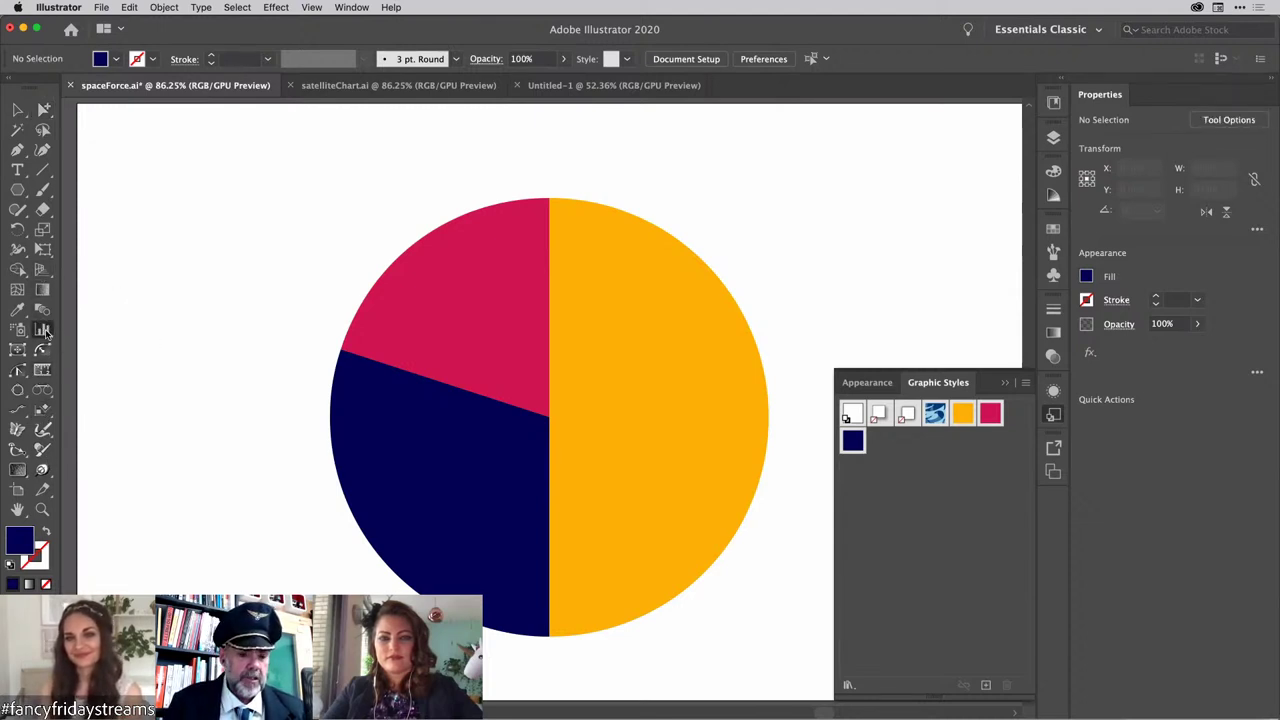
pyautogui.click(44, 331)
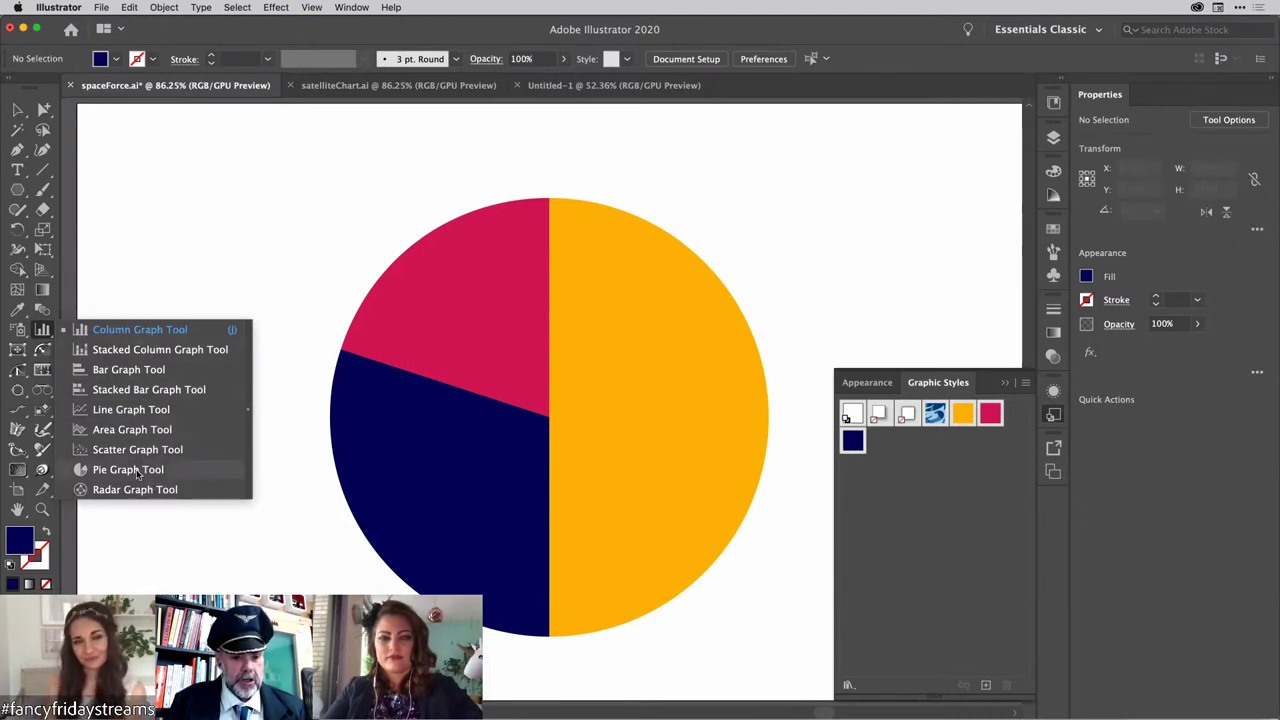
pyautogui.click(45, 334)
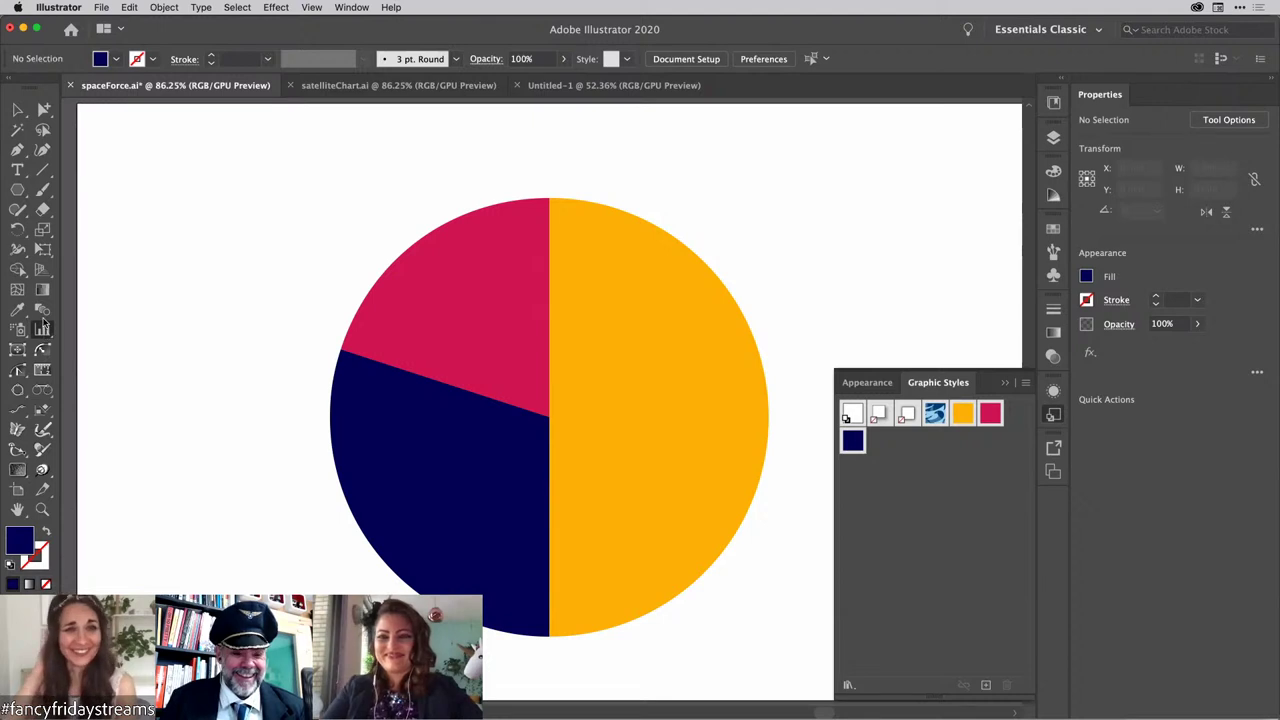
pyautogui.click(18, 110)
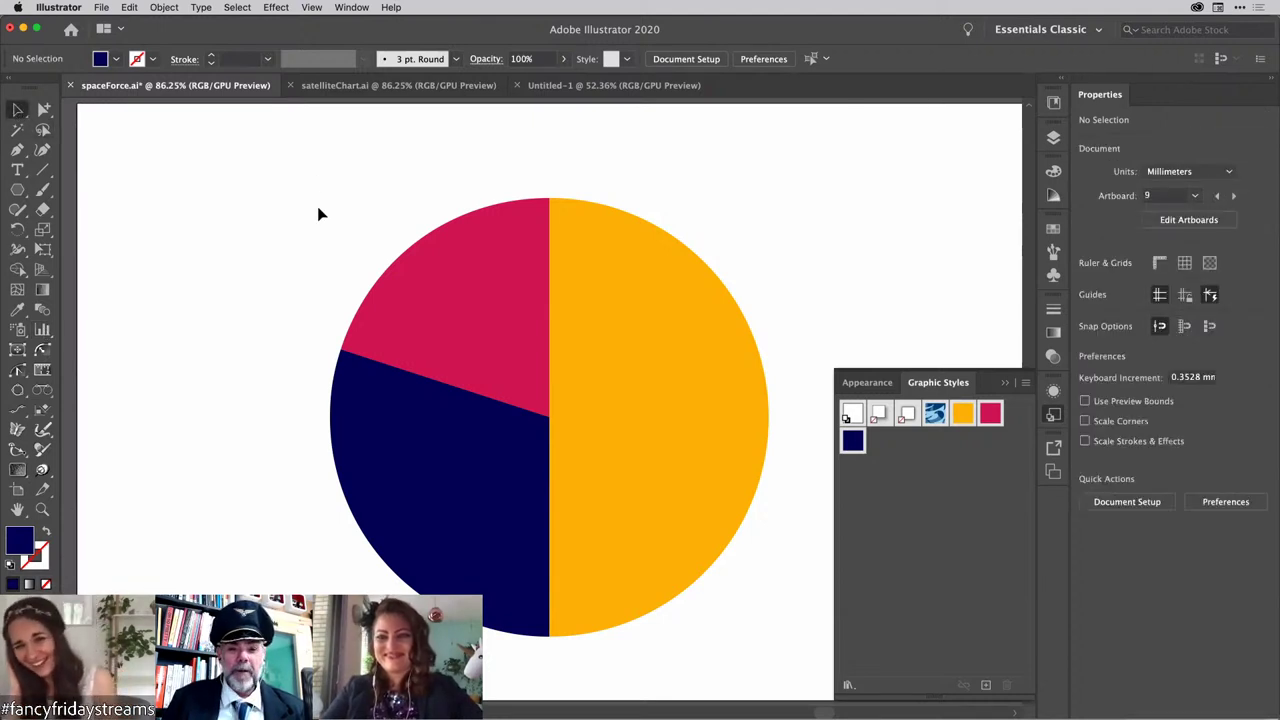
pyautogui.click(627, 346)
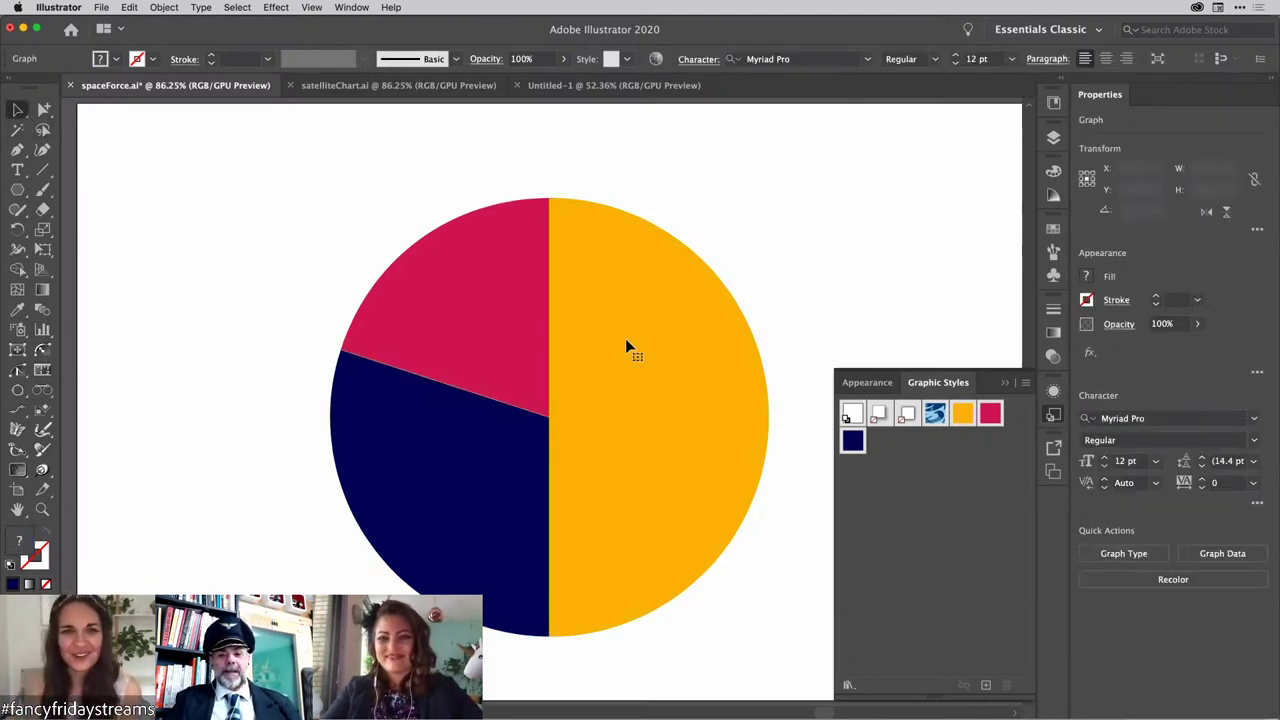
pyautogui.click(788, 279)
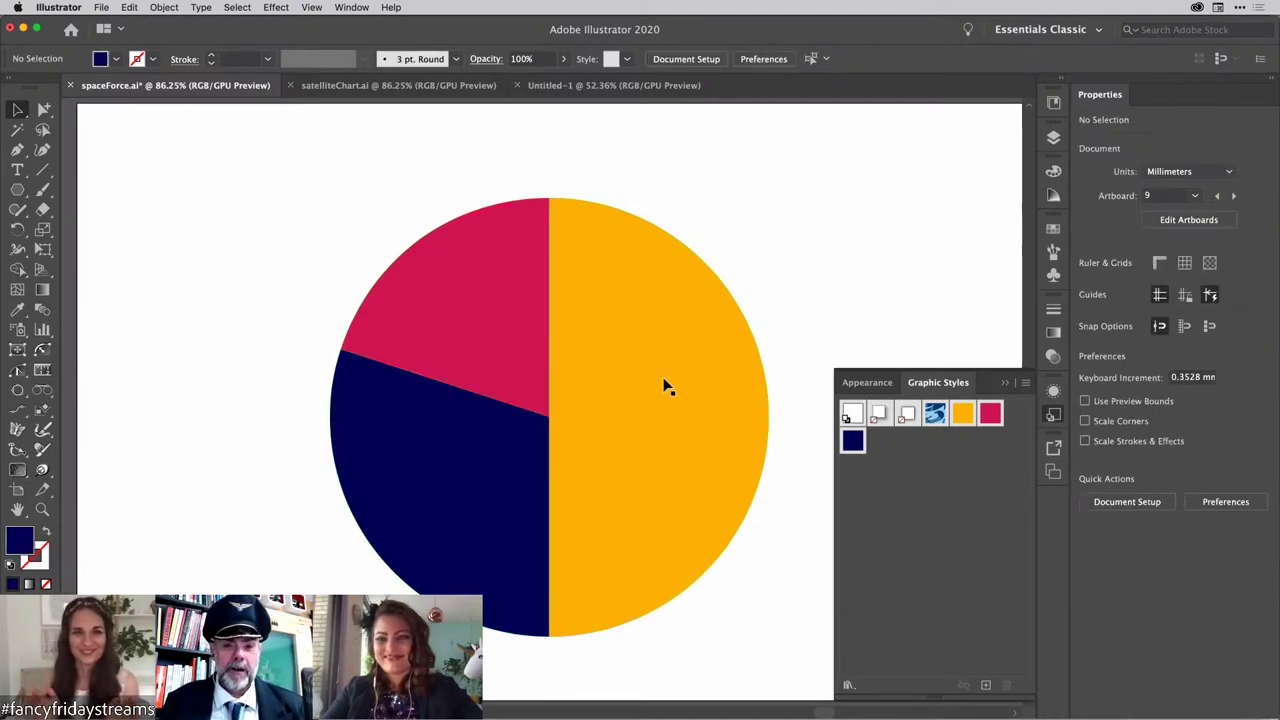
pyautogui.moveTo(614, 354); pyautogui.dragTo(618, 331)
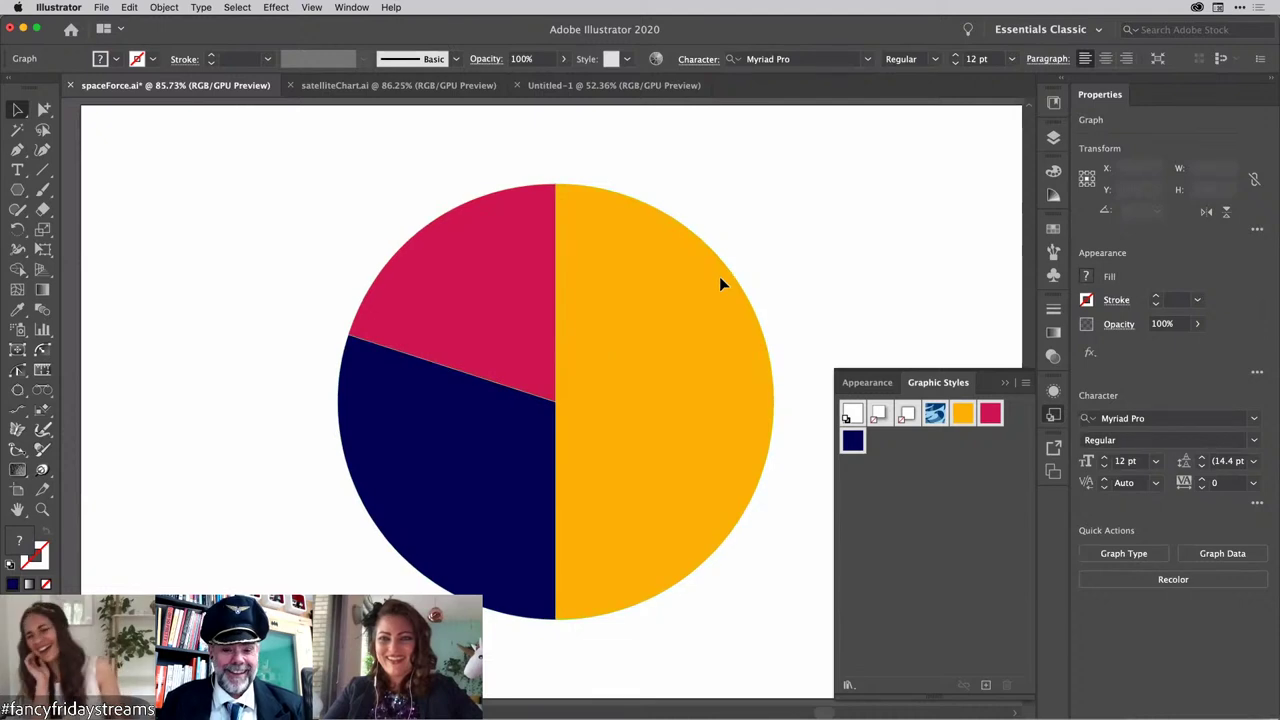
pyautogui.click(785, 242)
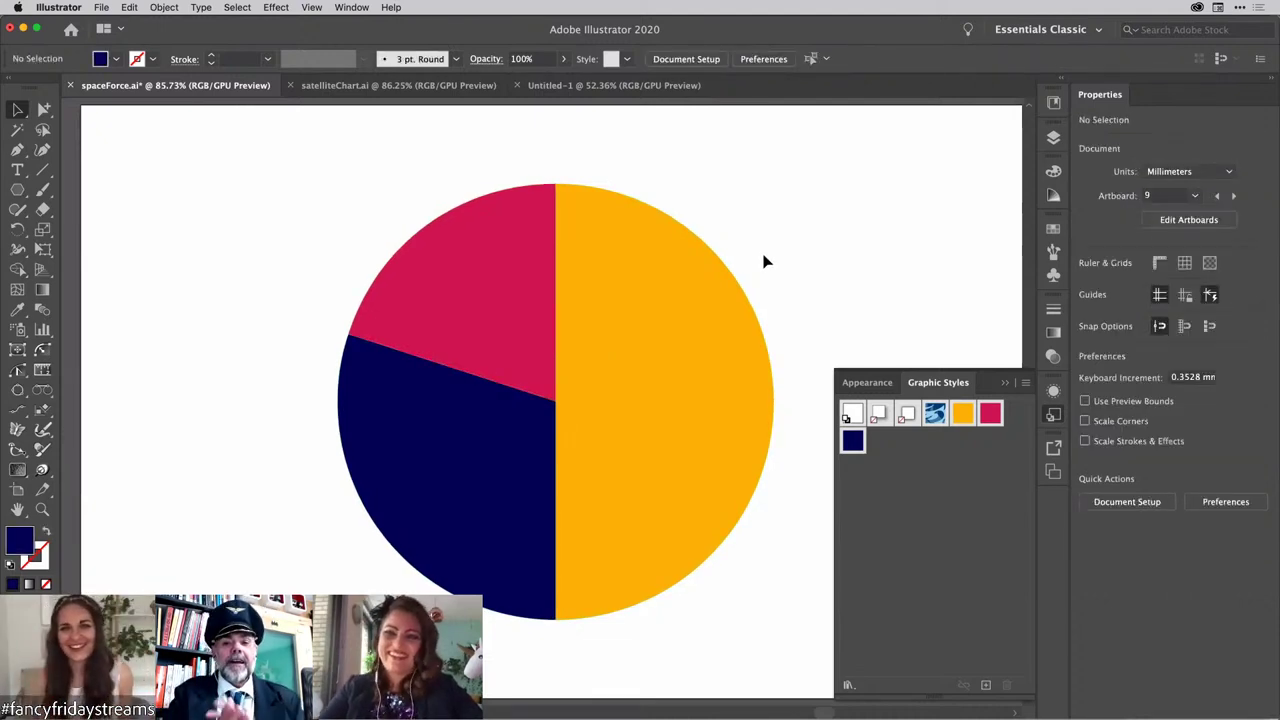
pyautogui.click(642, 275)
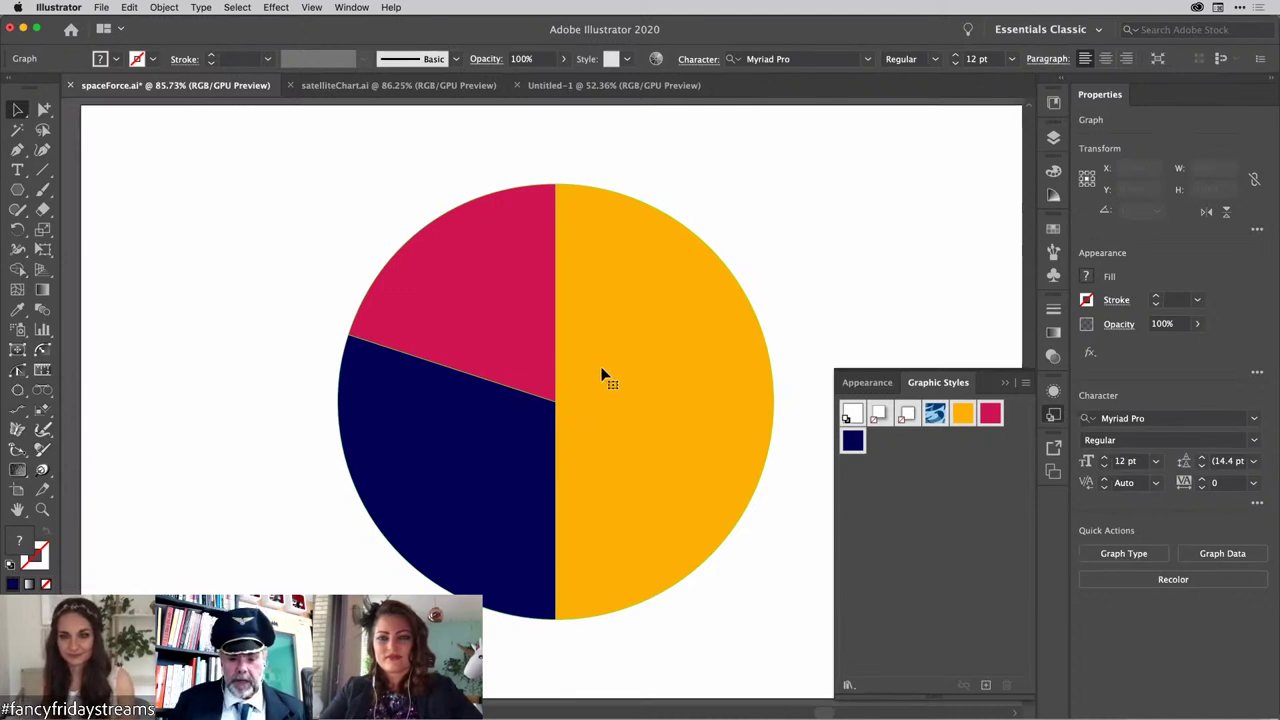
# Step: Draw a navy circle about 202 mm in diameter outward from the pie graph's centre, and deselect it
pyautogui.press('l')
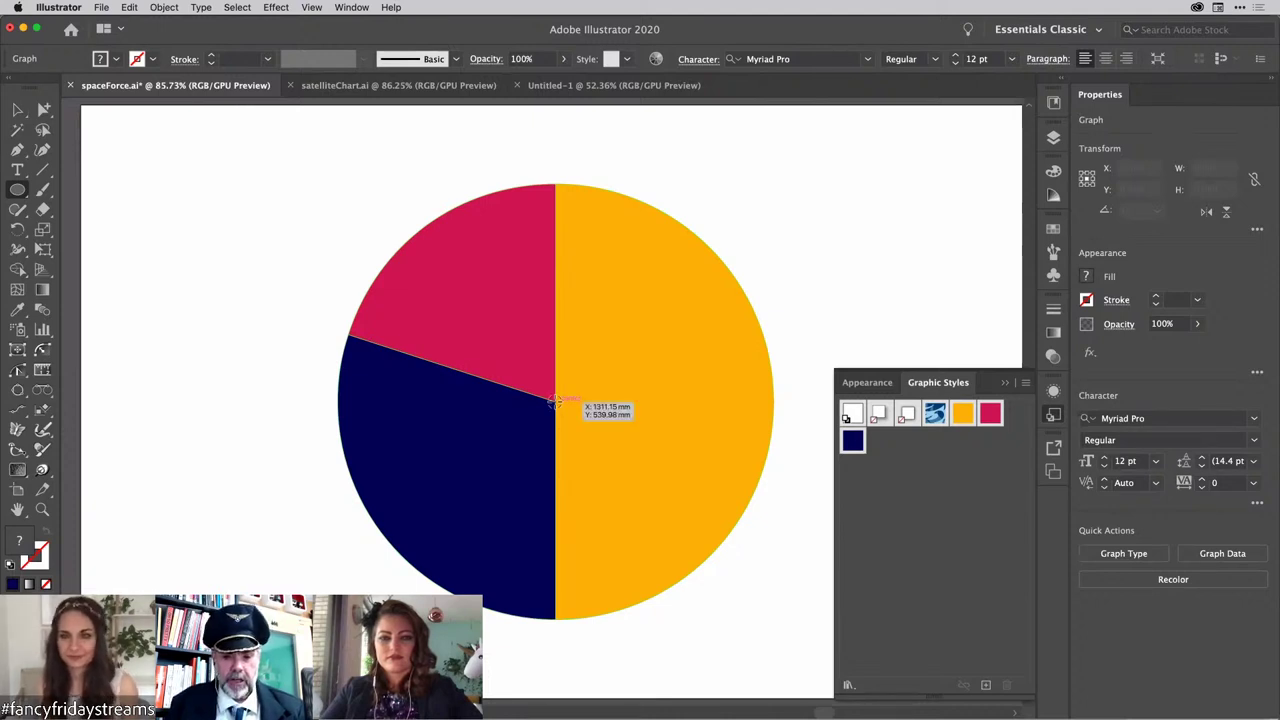
pyautogui.moveTo(555, 400); pyautogui.dragTo(768, 582)
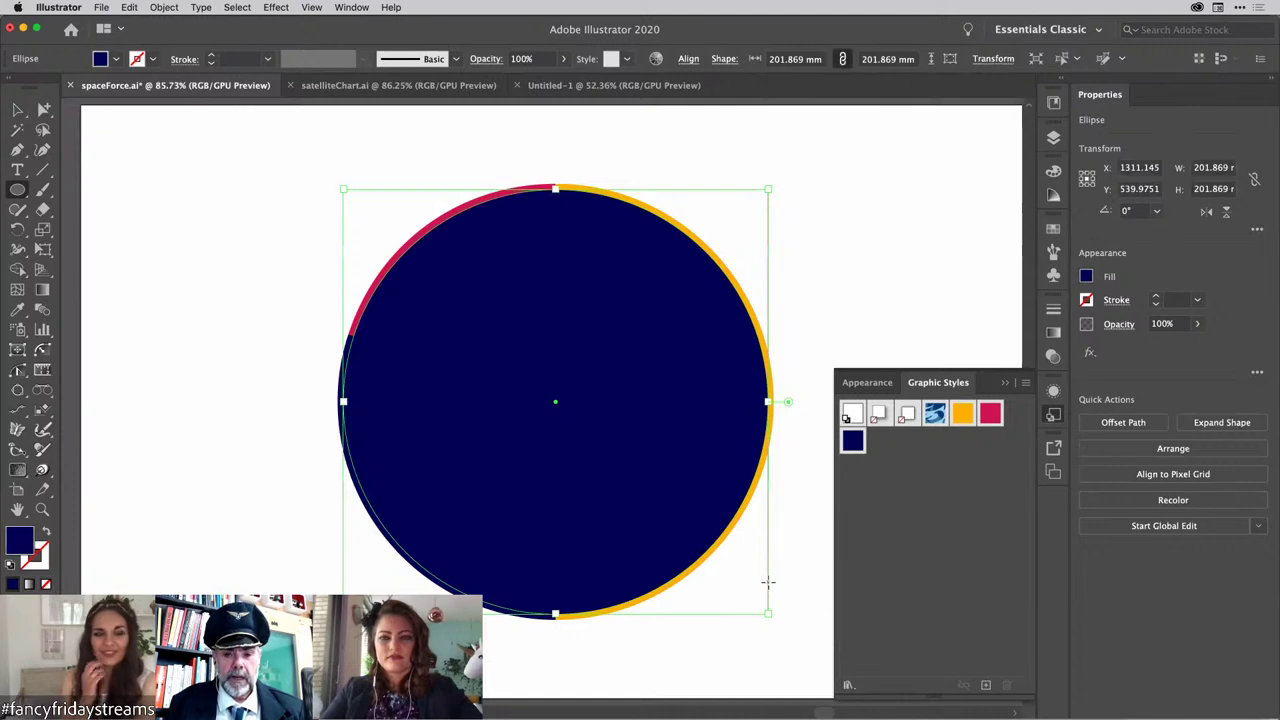
pyautogui.press('shift+super+a')
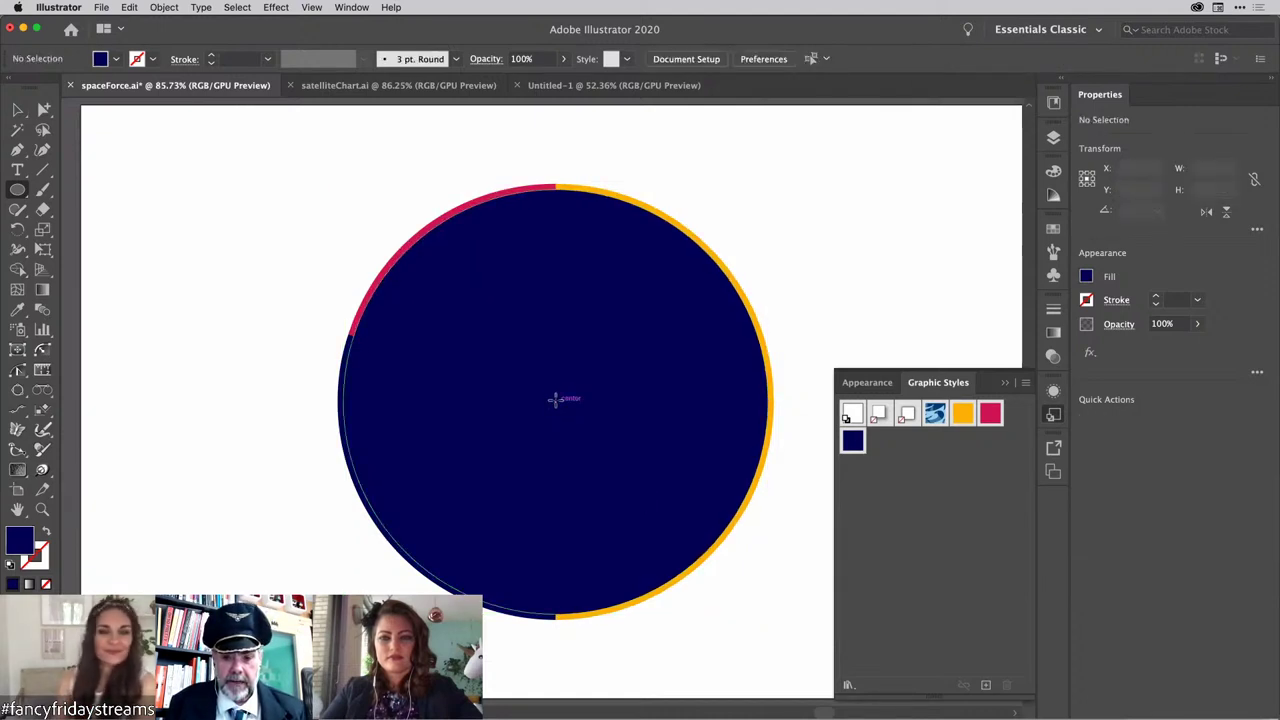
# Step: Draw a smaller circle about 142 mm in diameter from the same centre and apply the orange graphic style to it
pyautogui.moveTo(555, 399); pyautogui.dragTo(705, 521)
pyautogui.click(961, 414)
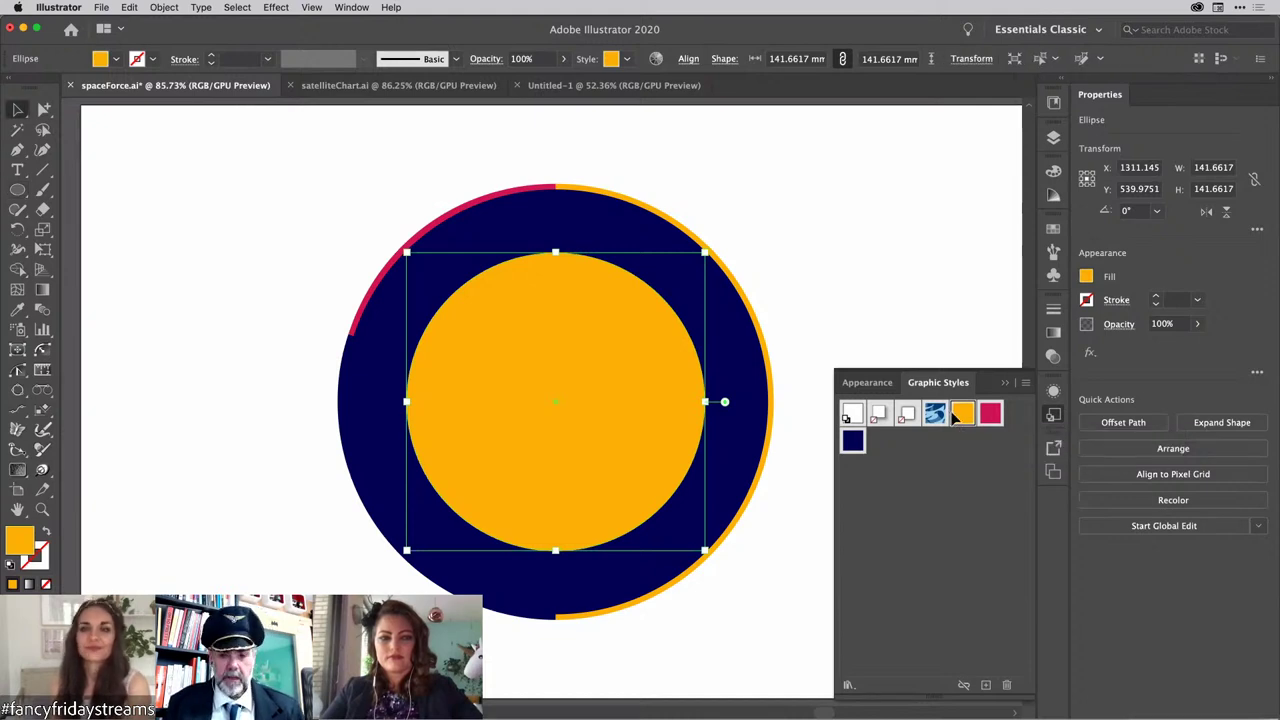
pyautogui.press('v')
# Step: Select both circles and combine them into a ring-shaped compound path
pyautogui.click(748, 352)
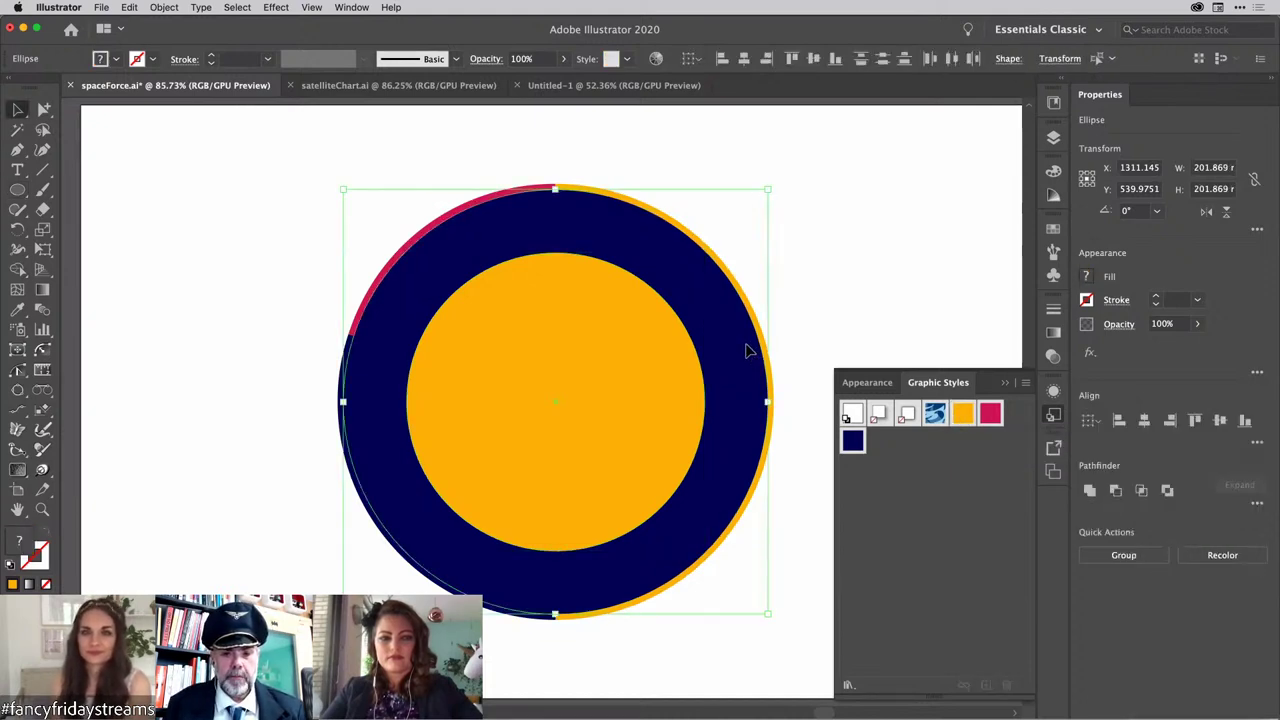
pyautogui.moveTo(748, 350); pyautogui.dragTo(568, 272)
pyautogui.press('super+z')
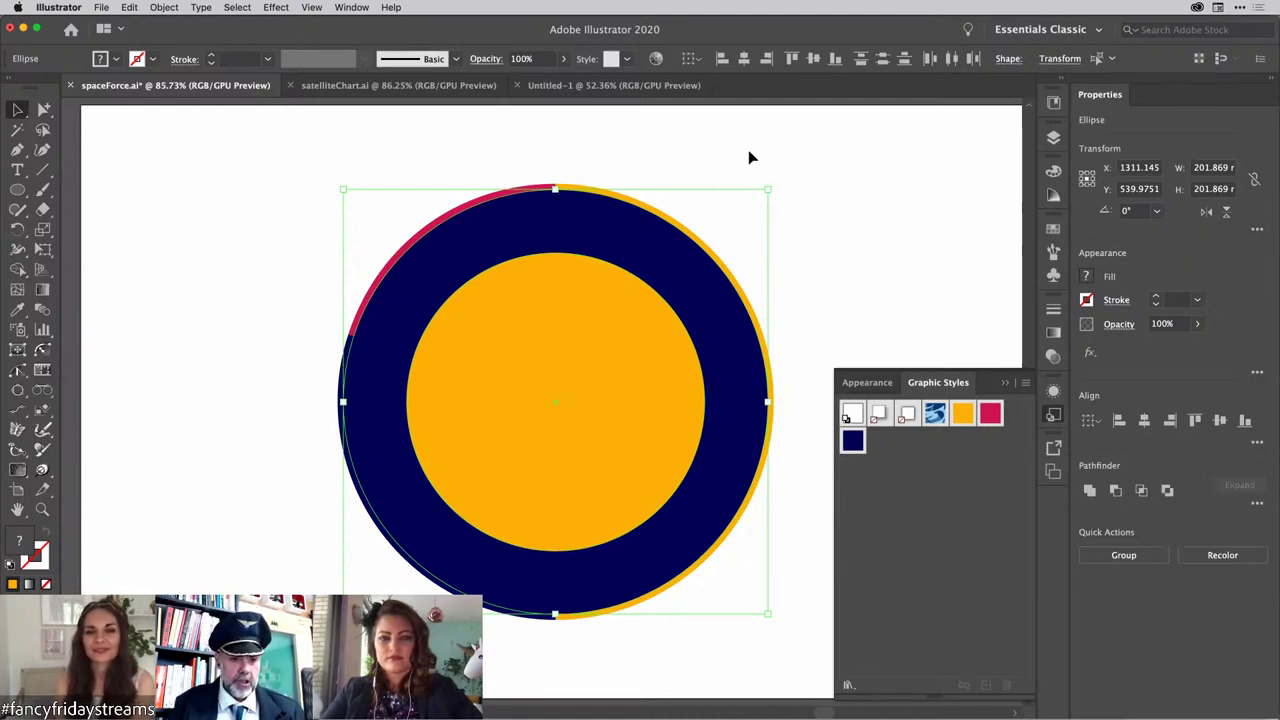
pyautogui.press('a')
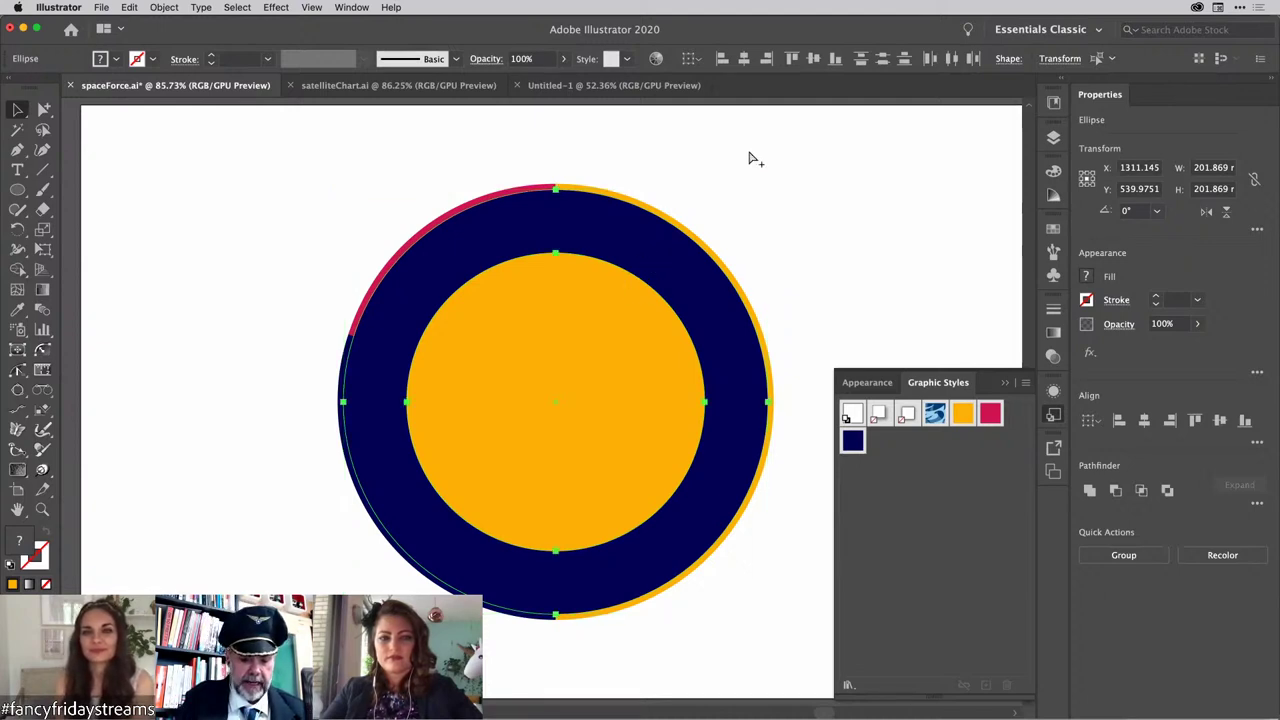
pyautogui.press('super+8')
pyautogui.press('v')
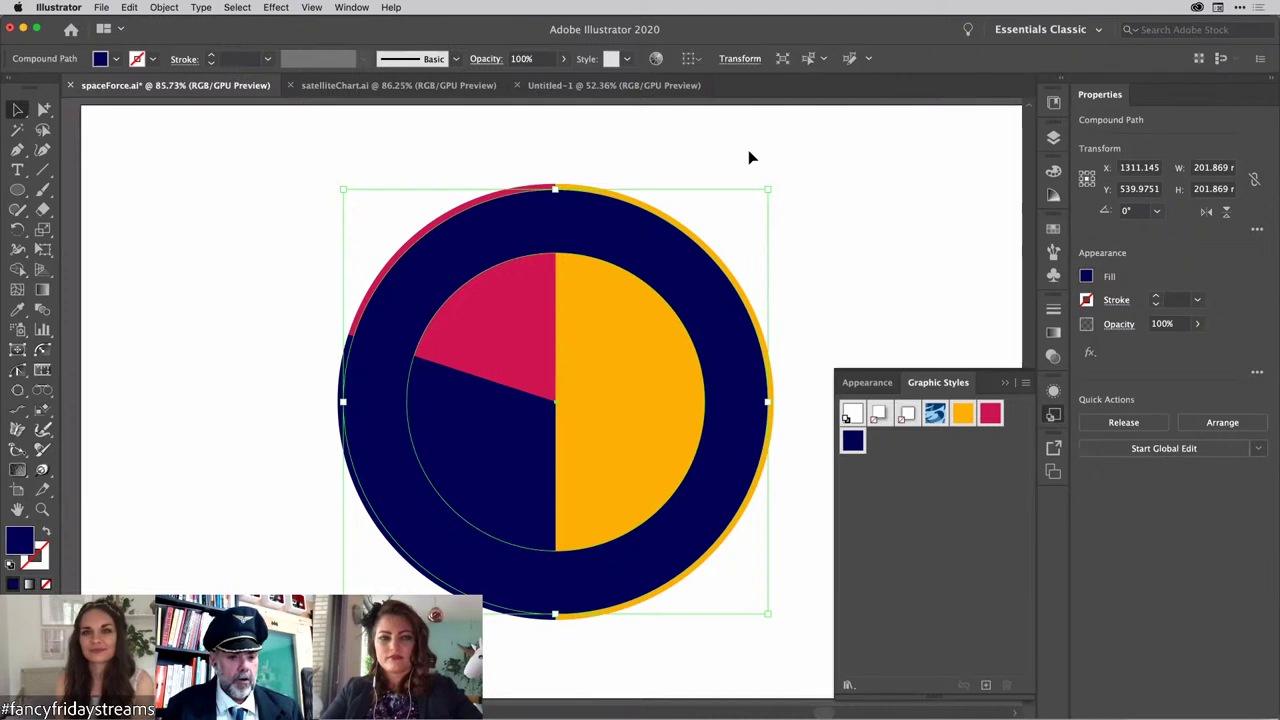
pyautogui.click(811, 186)
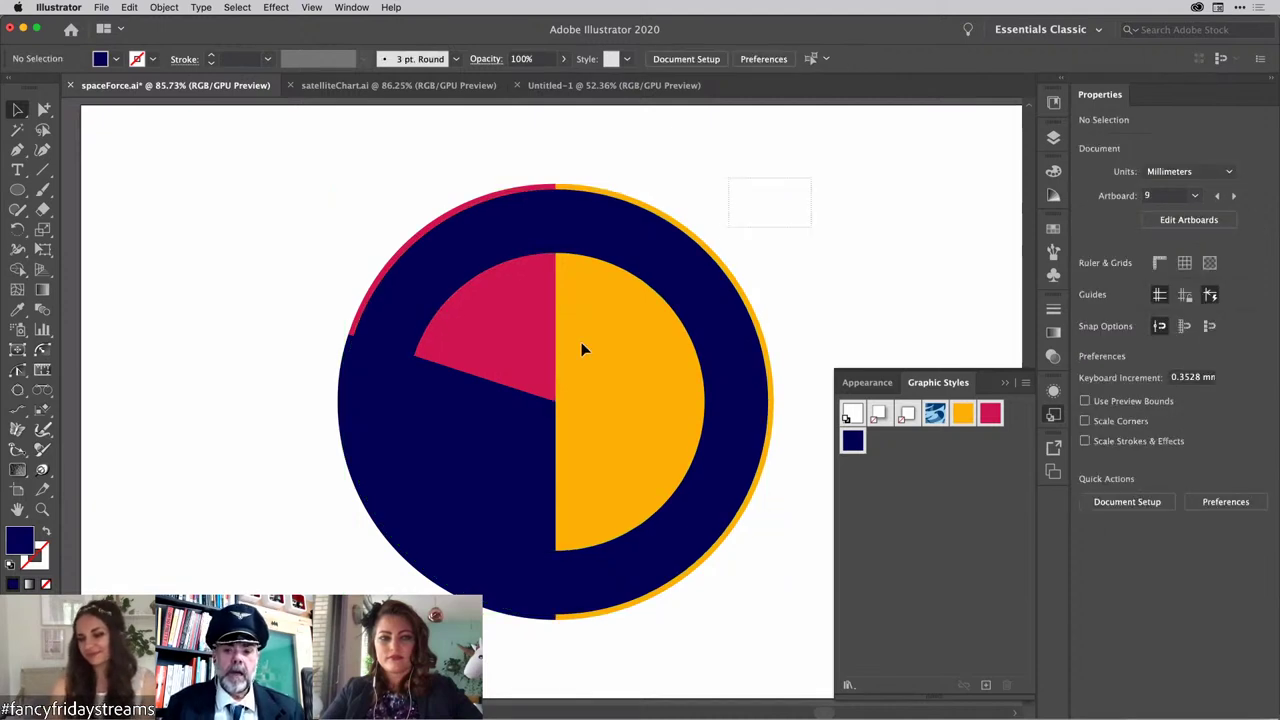
# Step: Select the pie graph together with the ring-shaped compound path and make a clipping mask from them
pyautogui.moveTo(585, 349); pyautogui.dragTo(572, 352)
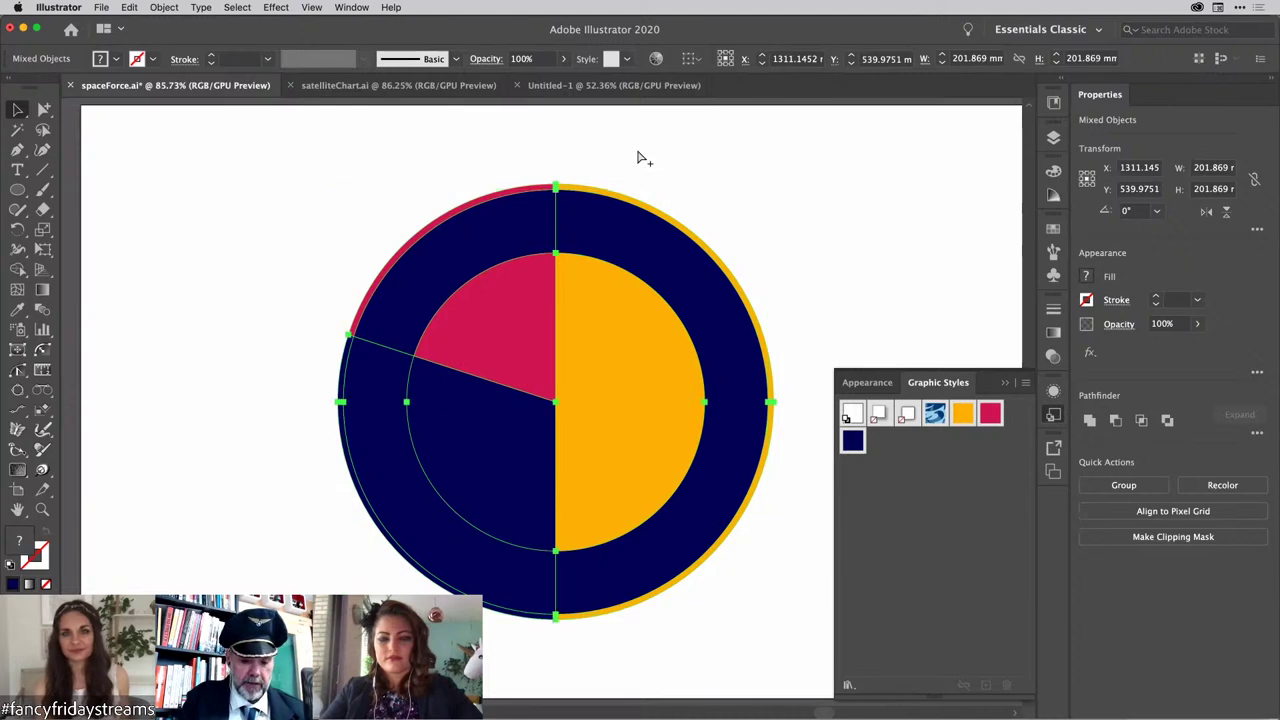
pyautogui.press('super+7')
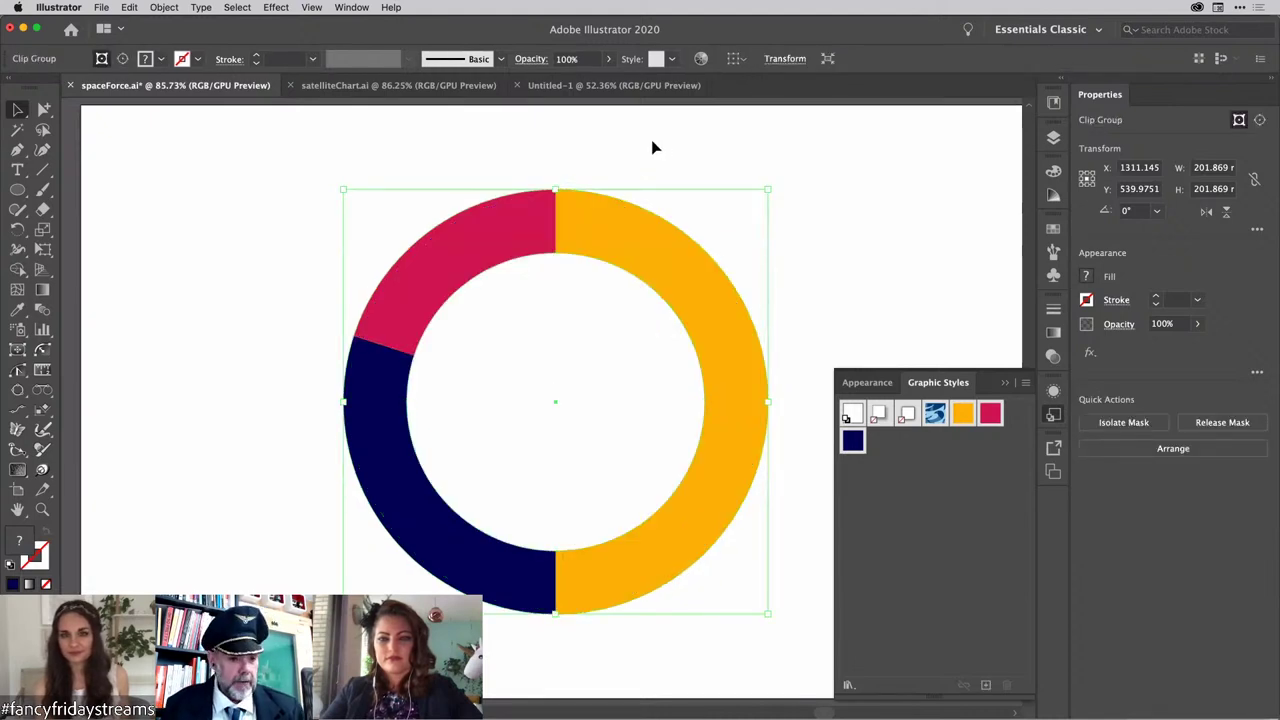
pyautogui.click(715, 137)
# Step: Apply a Drop Shadow effect to the clipped ring chart in Multiply mode at 75% opacity, with 2.4694 mm offsets and 1.7639 mm blur
pyautogui.click(614, 230)
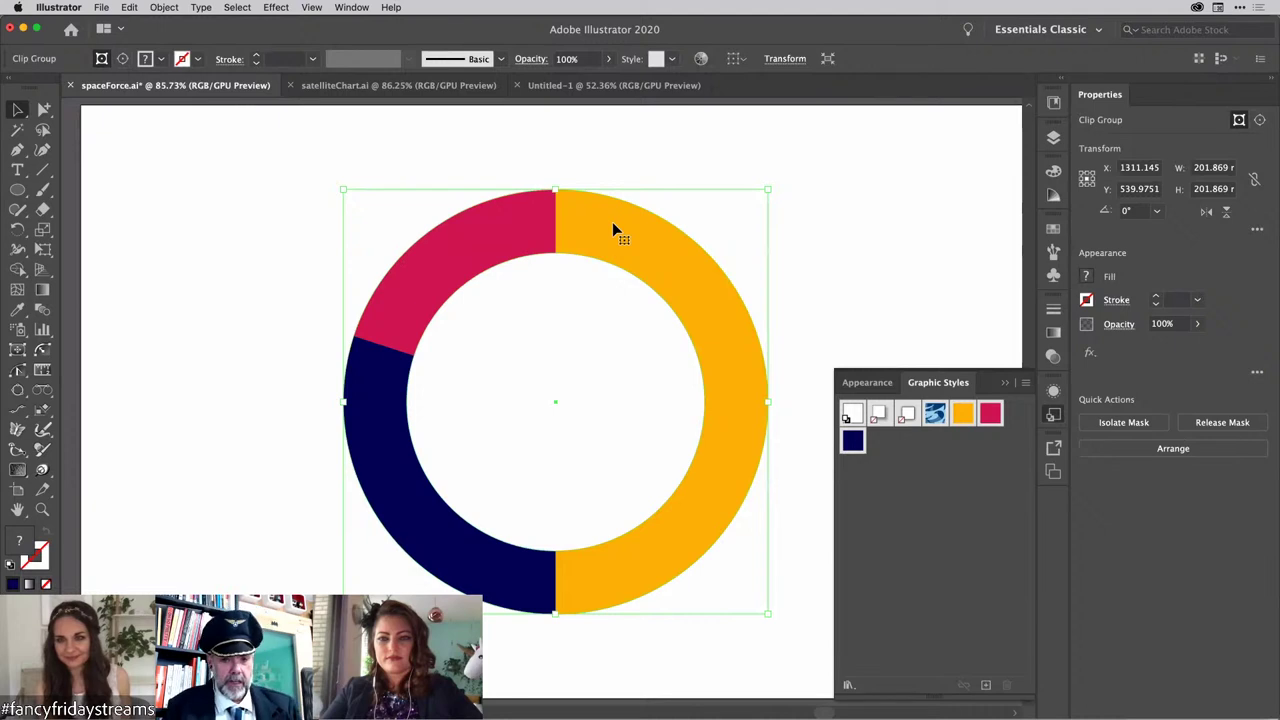
pyautogui.click(277, 8)
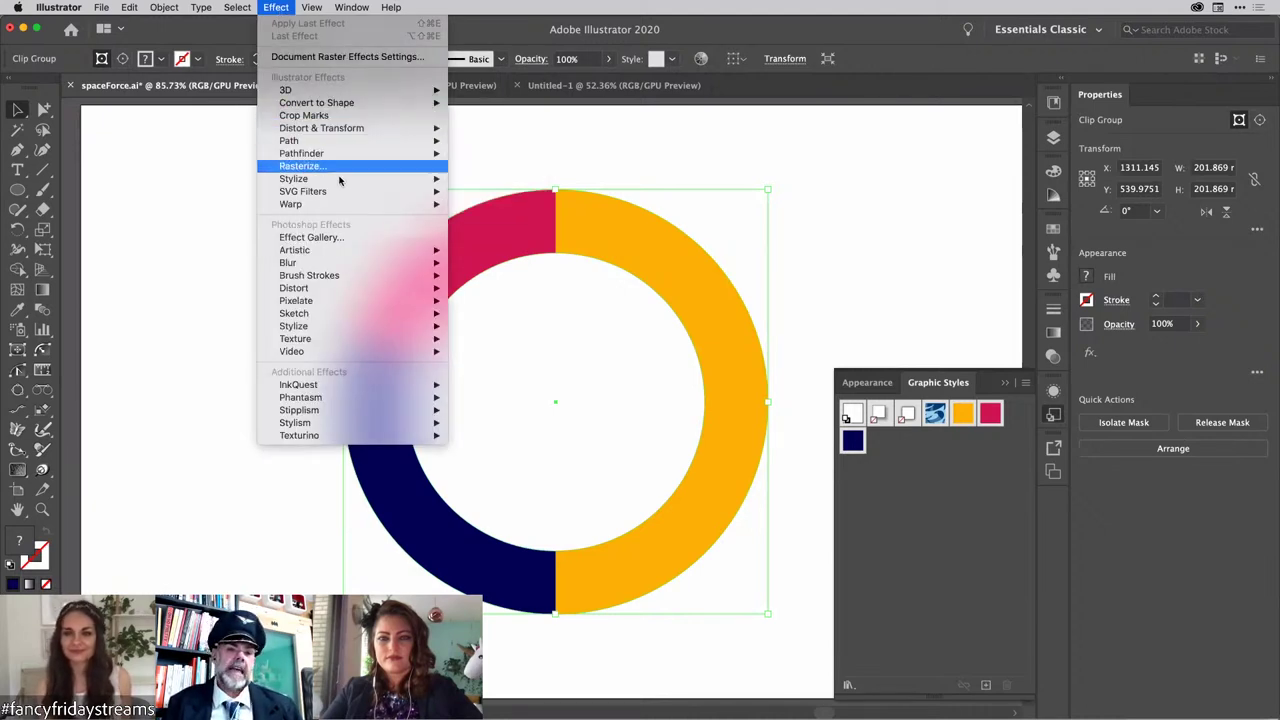
pyautogui.moveTo(342, 179)
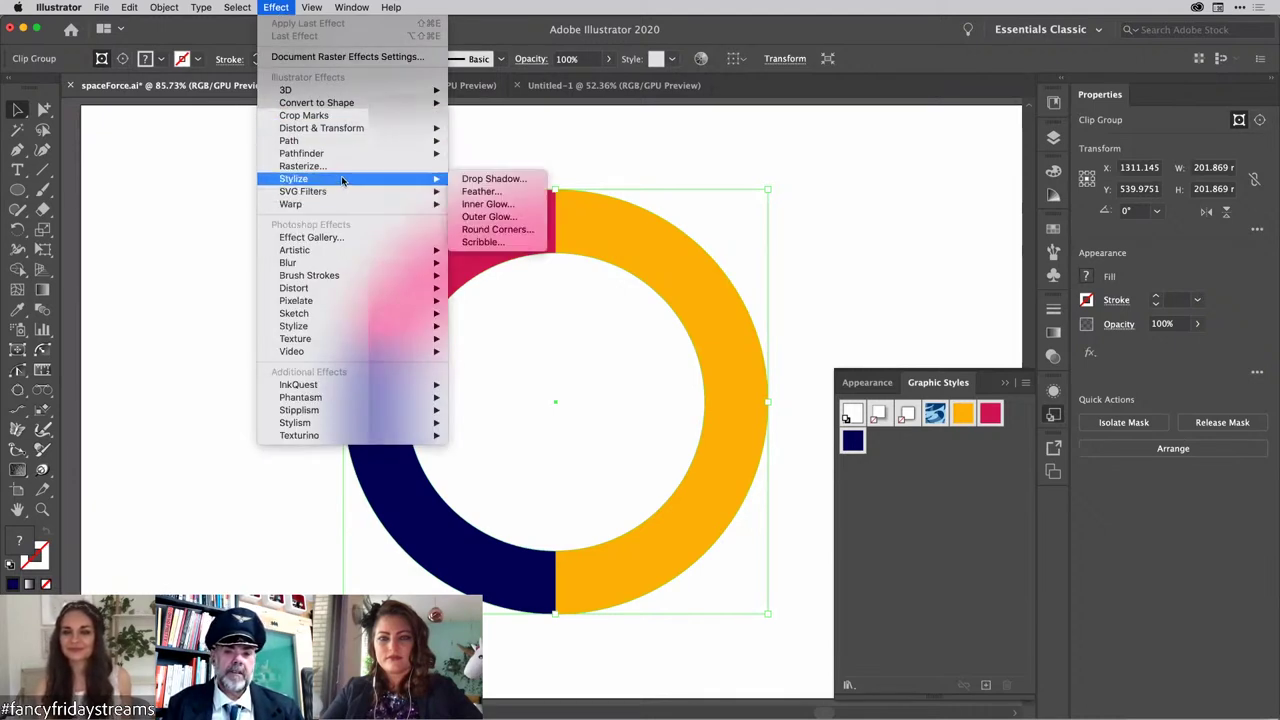
pyautogui.click(476, 178)
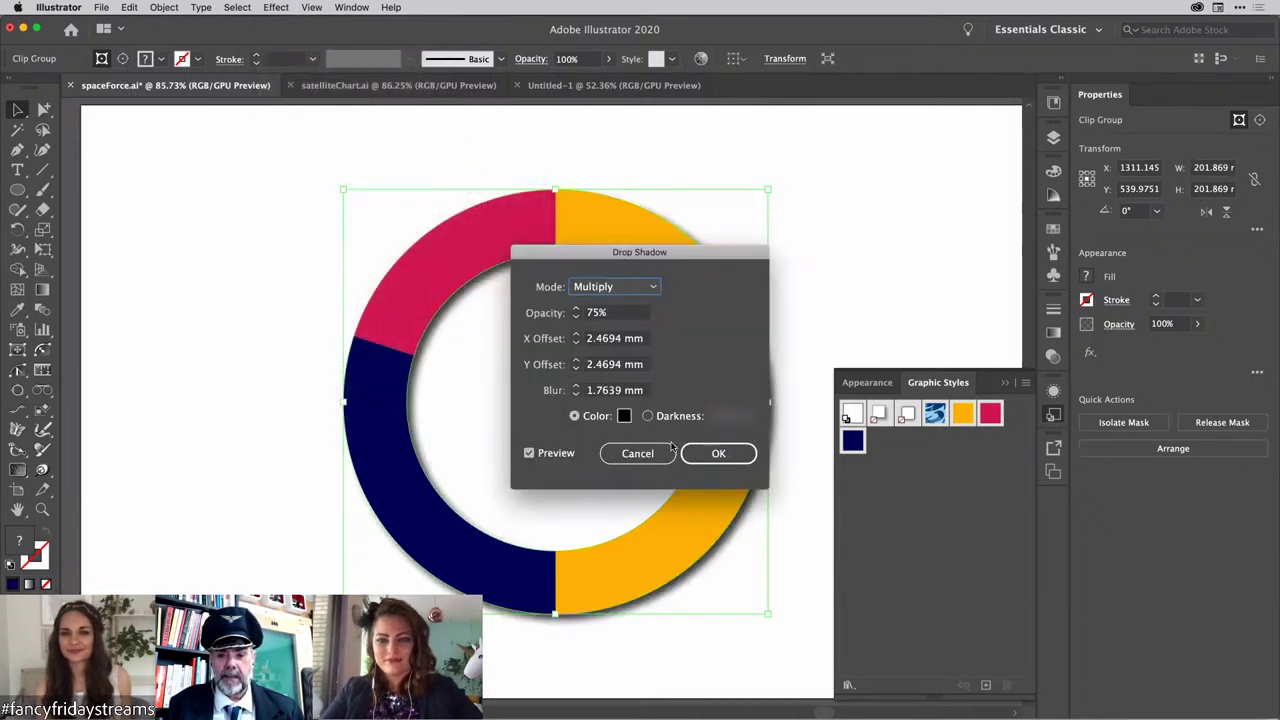
pyautogui.click(718, 453)
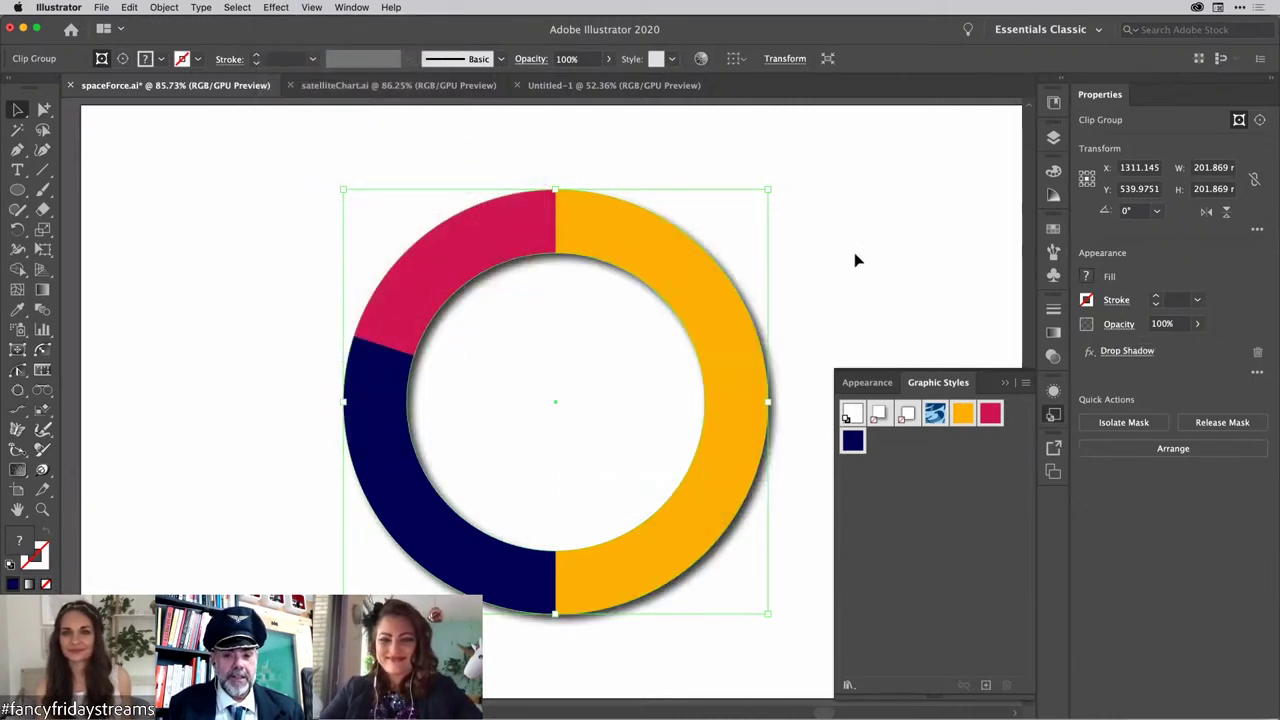
# Step: Remove the Drop Shadow effect from the clipped ring chart and close the graphic styles
pyautogui.click(840, 257)
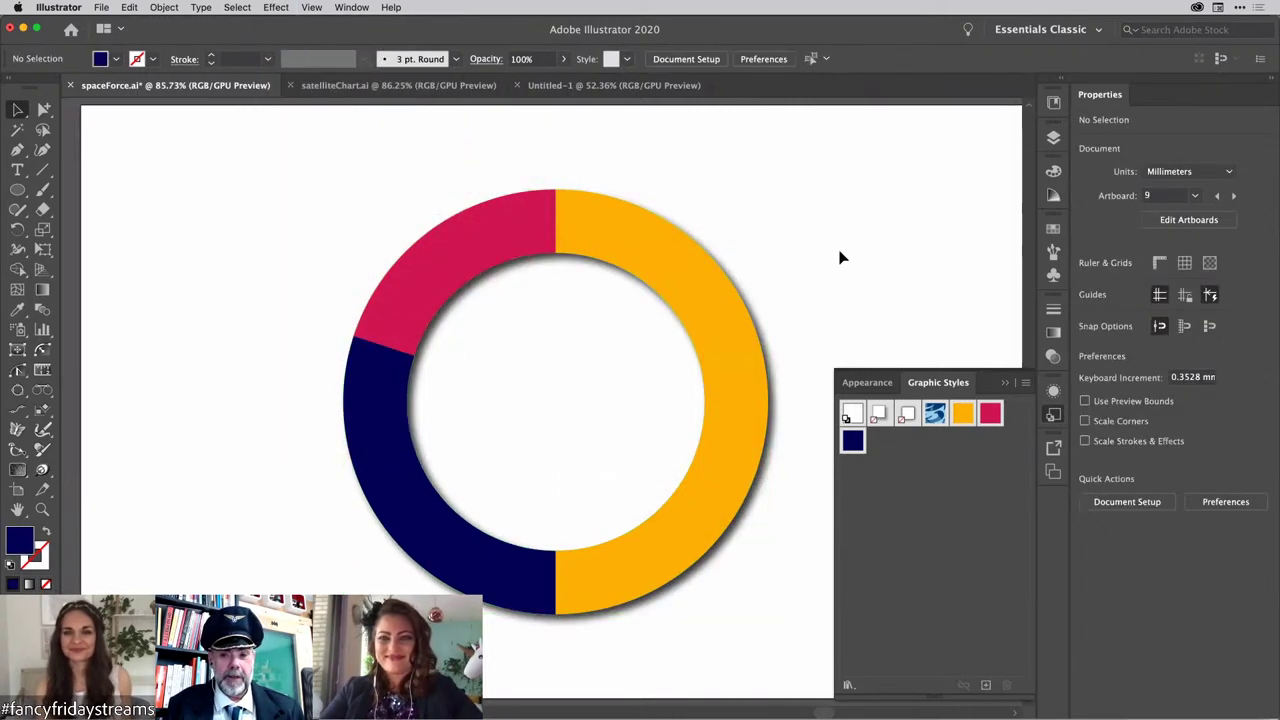
pyautogui.click(600, 243)
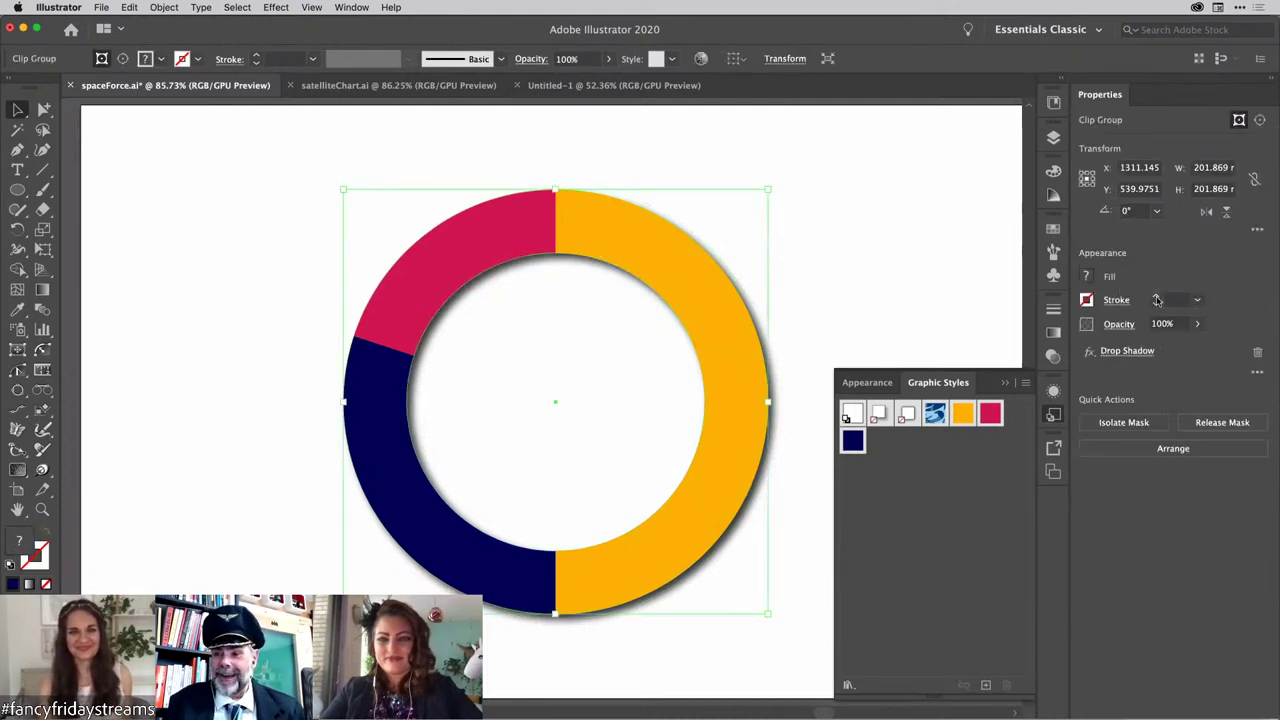
pyautogui.click(1258, 353)
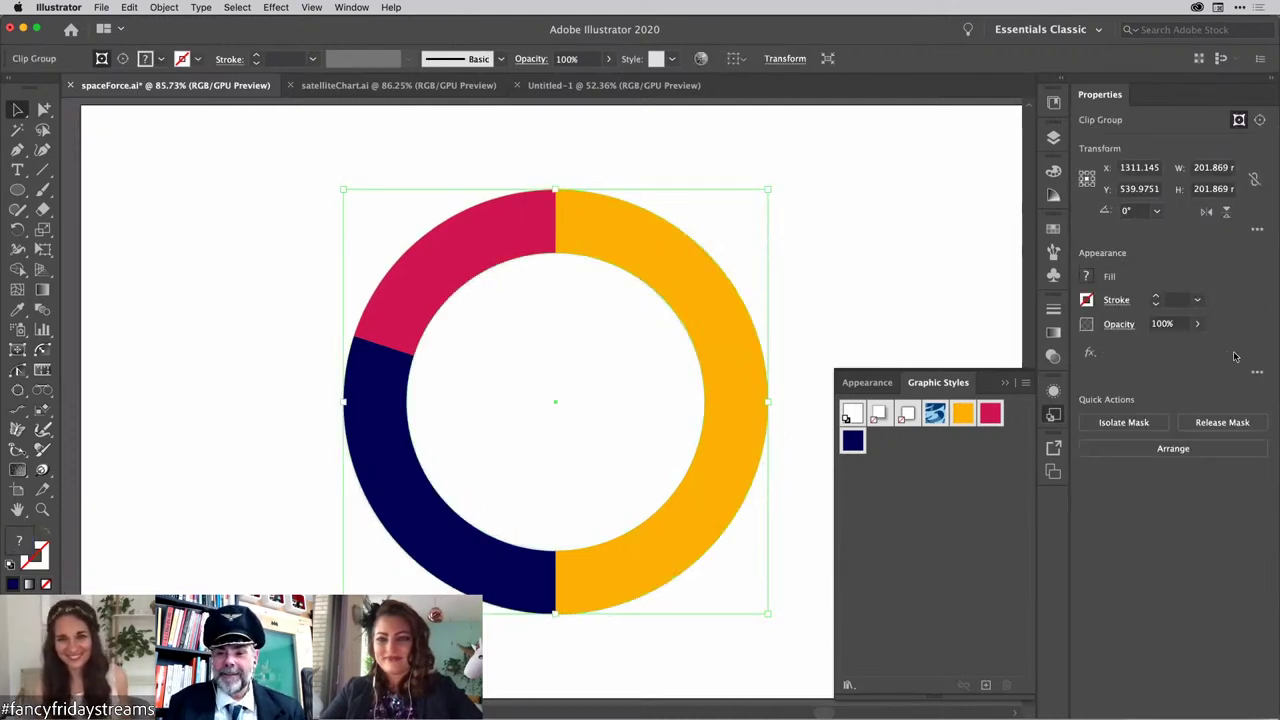
pyautogui.click(829, 240)
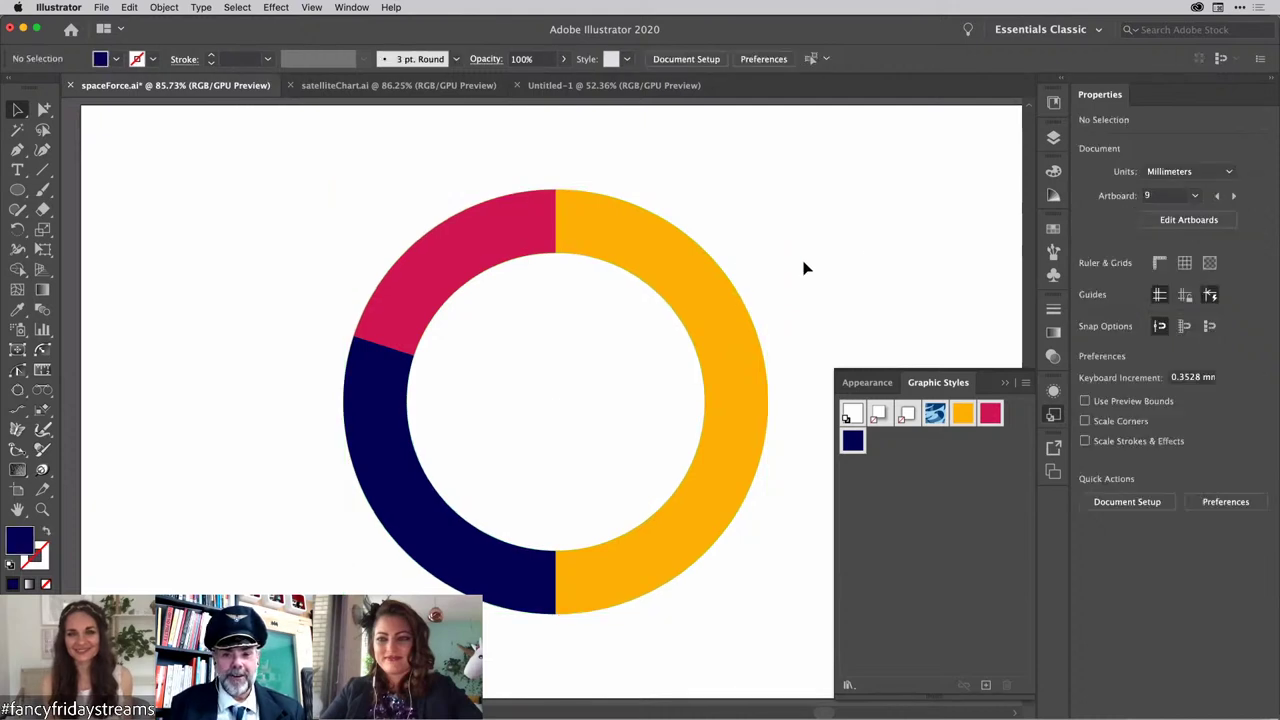
pyautogui.click(1053, 416)
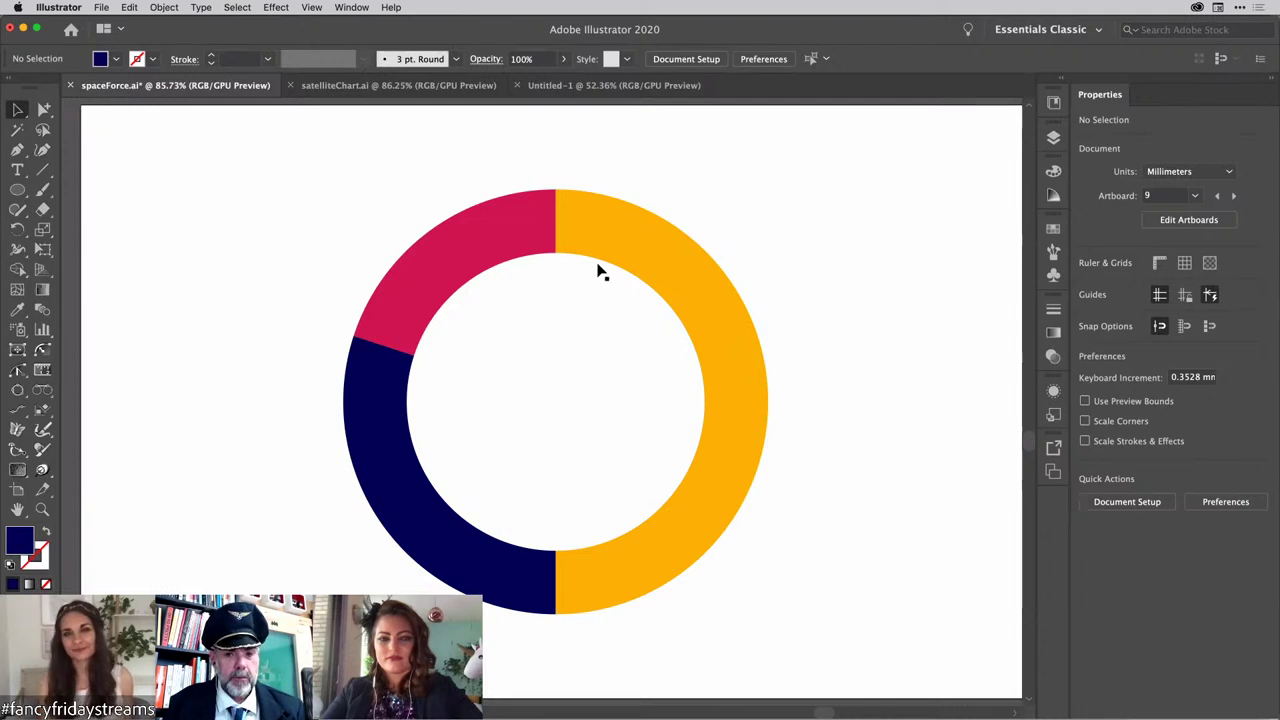
# Step: Expand Layer 3 and the ring chart's clip group in the layer list, and select only the pie graph inside it
pyautogui.click(568, 240)
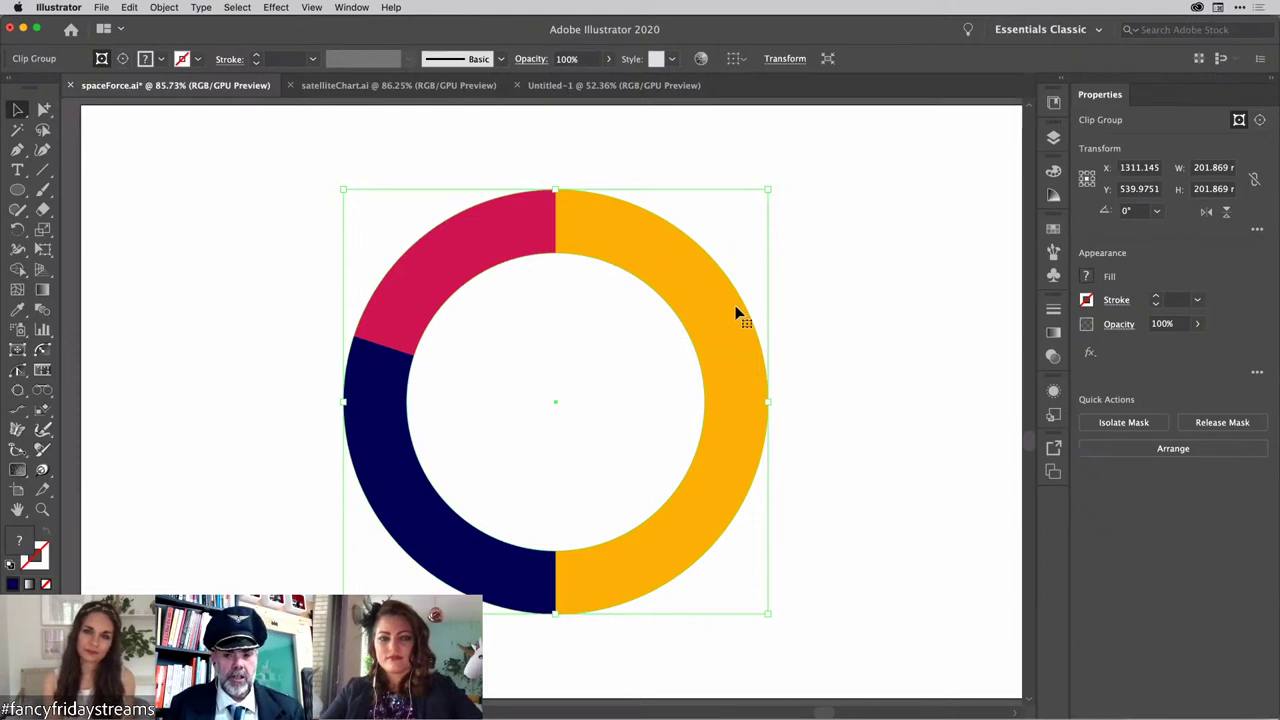
pyautogui.rightClick(706, 296)
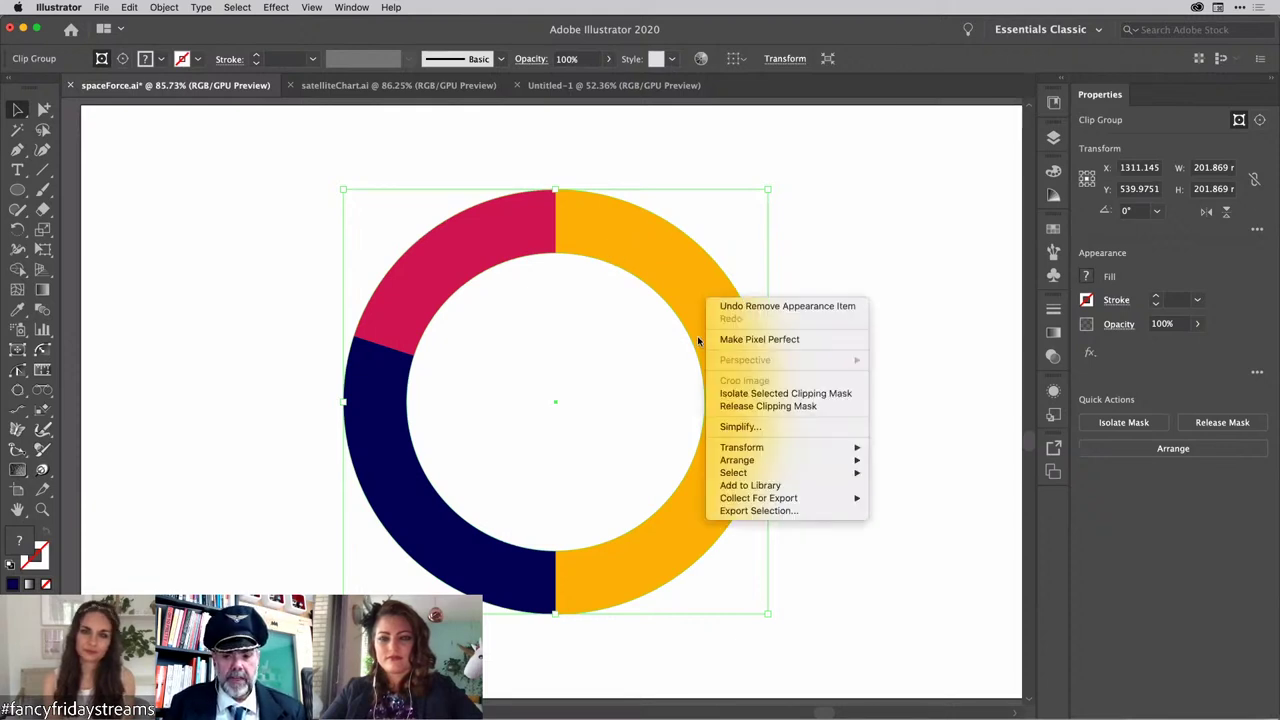
pyautogui.click(867, 236)
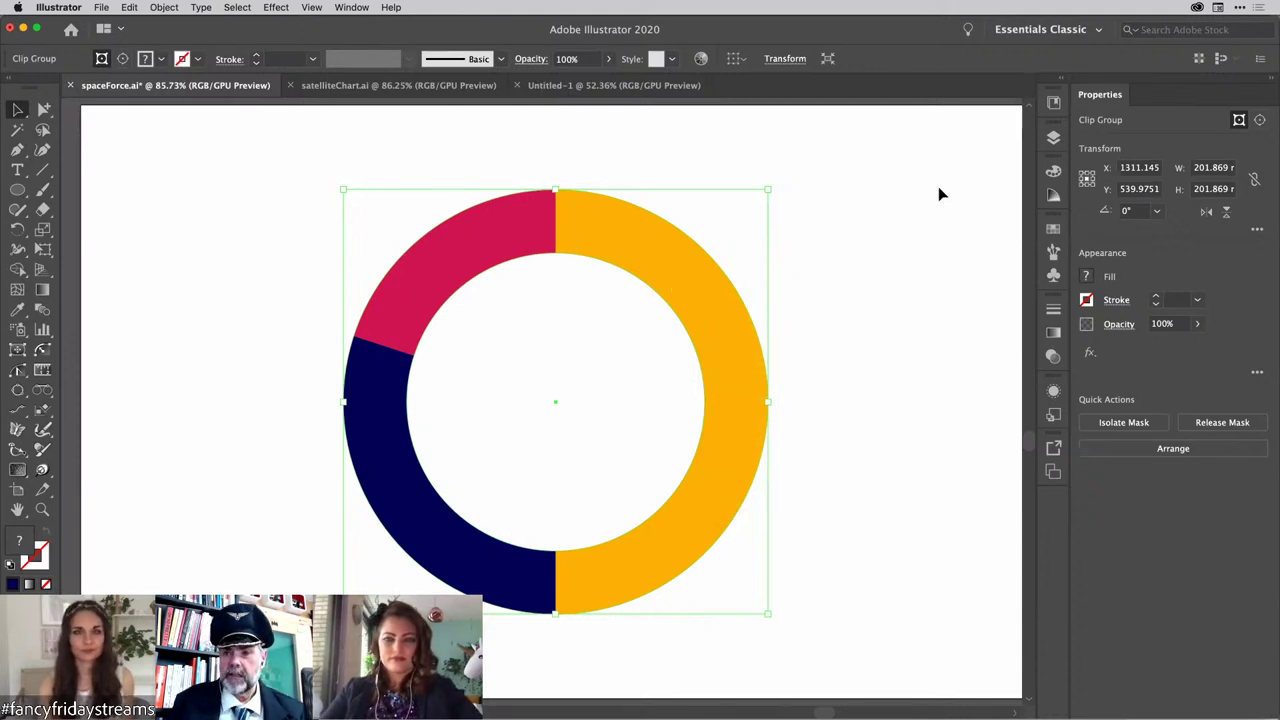
pyautogui.click(1053, 139)
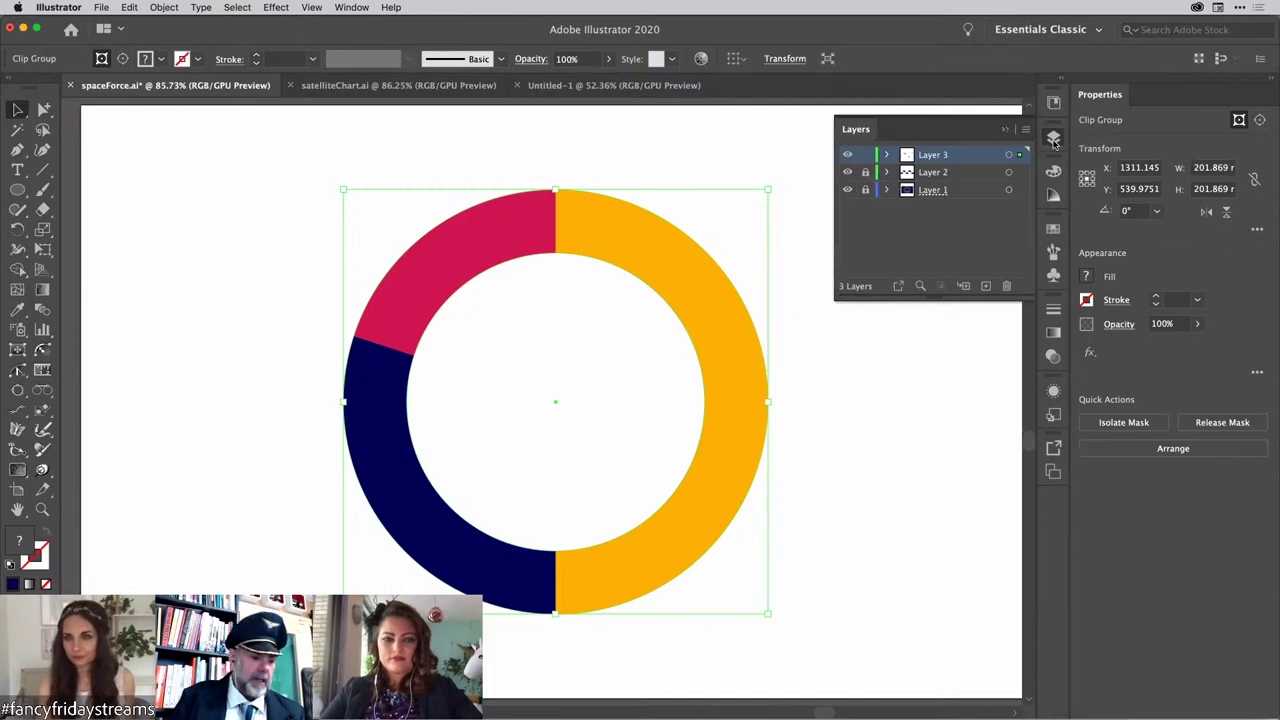
pyautogui.click(885, 156)
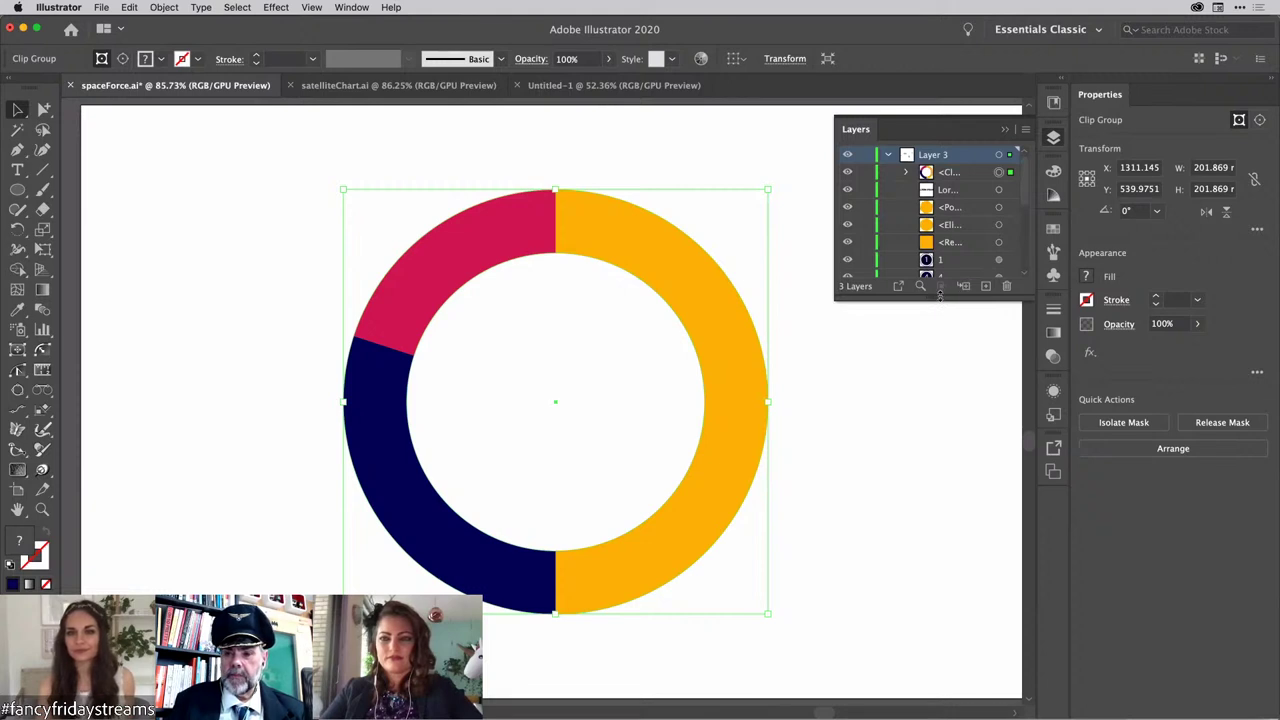
pyautogui.moveTo(982, 299); pyautogui.dragTo(982, 563)
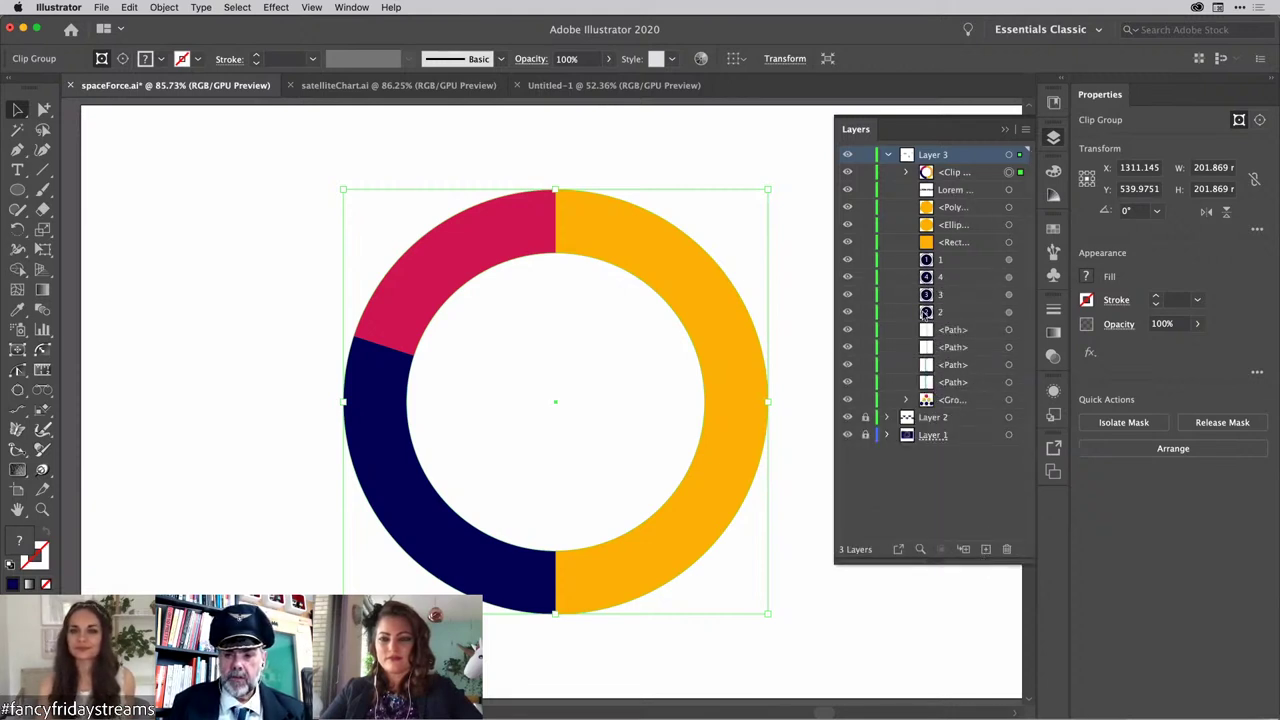
pyautogui.click(908, 173)
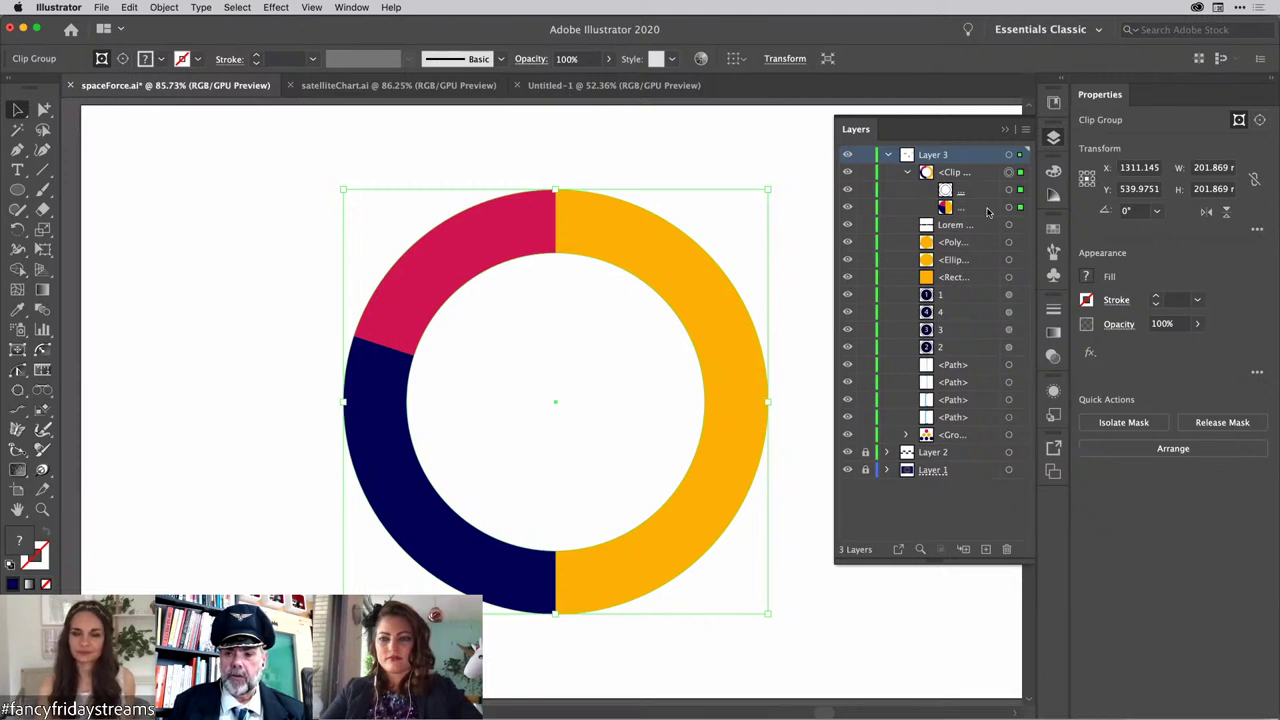
pyautogui.click(1020, 209)
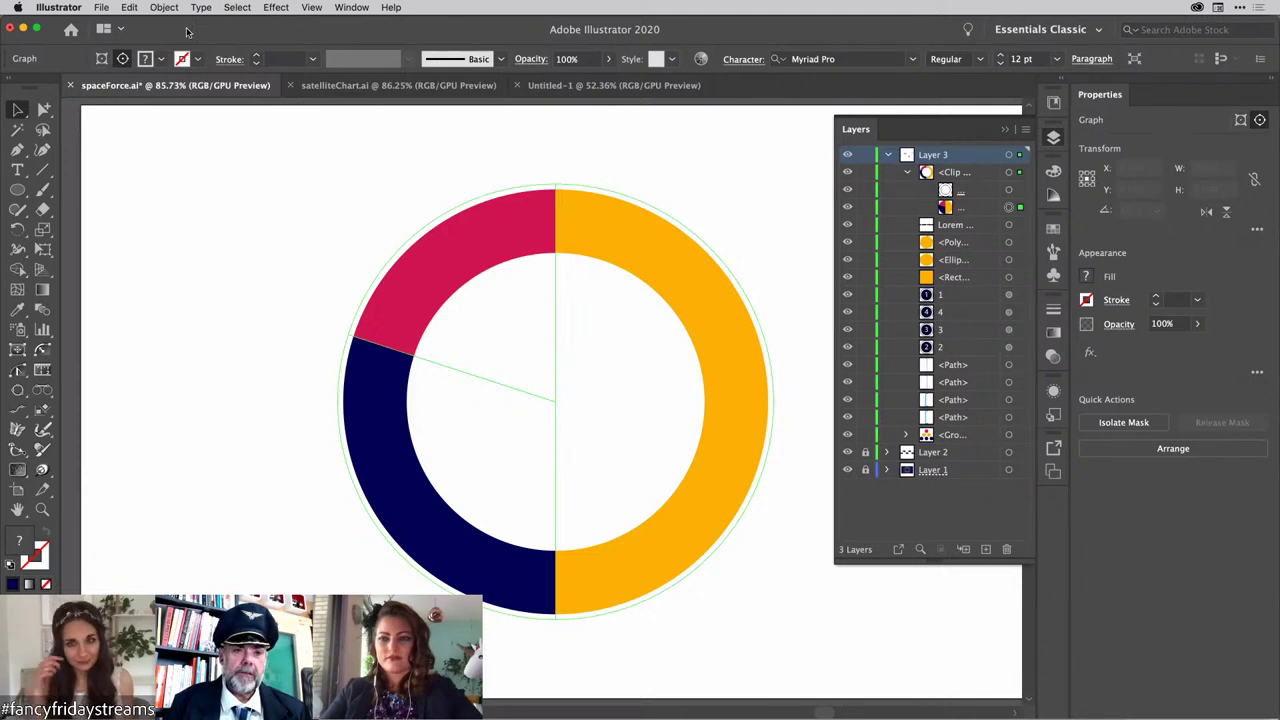
# Step: Change the pie graph's data to 40, 35 and 25, apply it and close the data window
pyautogui.click(165, 8)
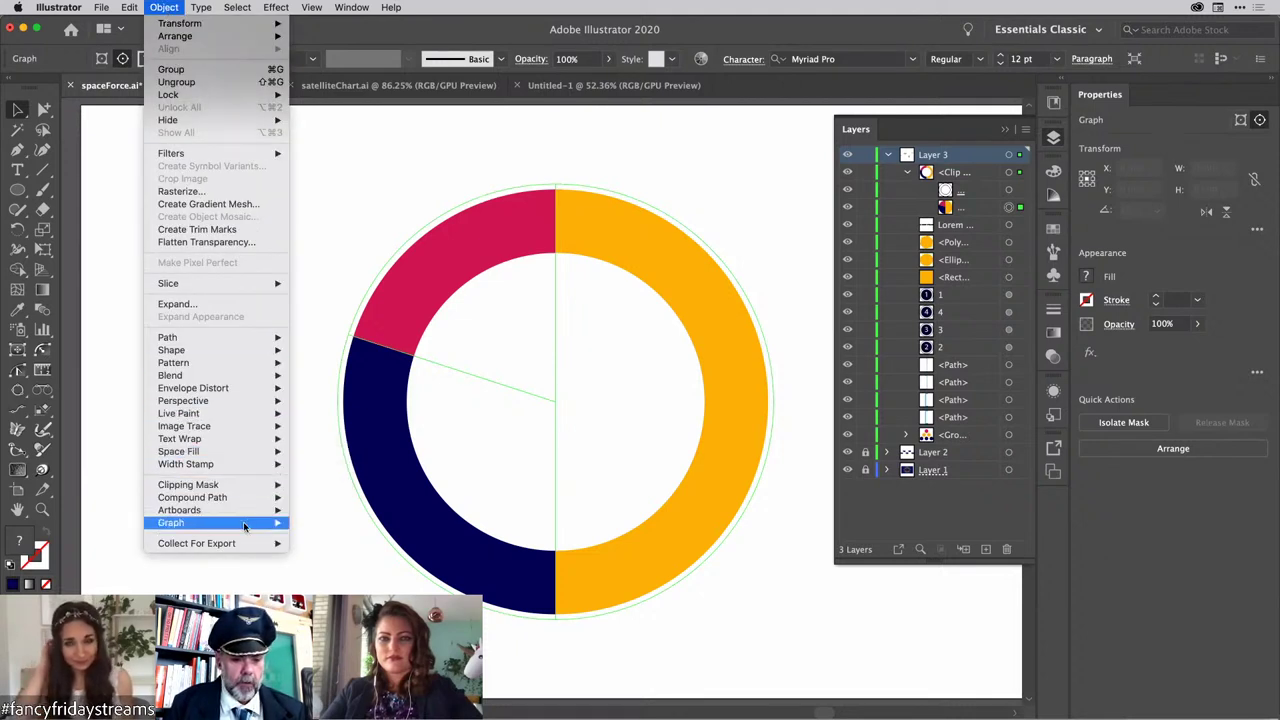
pyautogui.moveTo(243, 527)
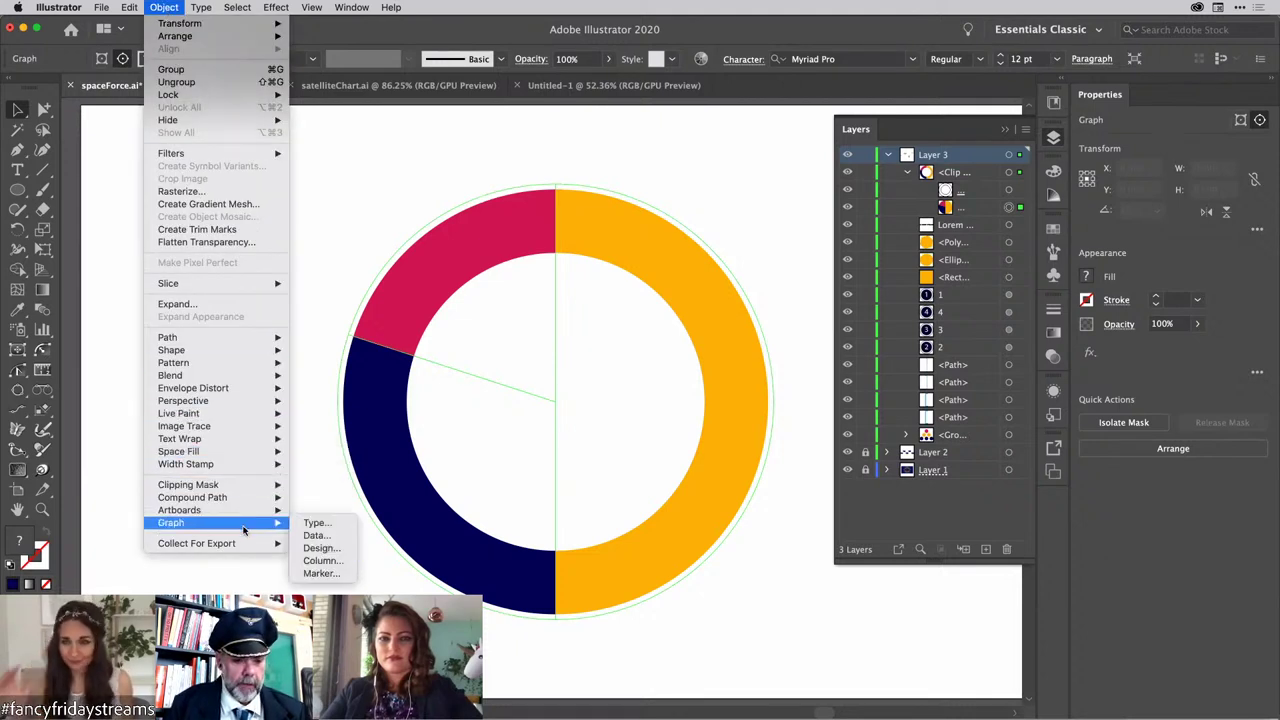
pyautogui.click(331, 536)
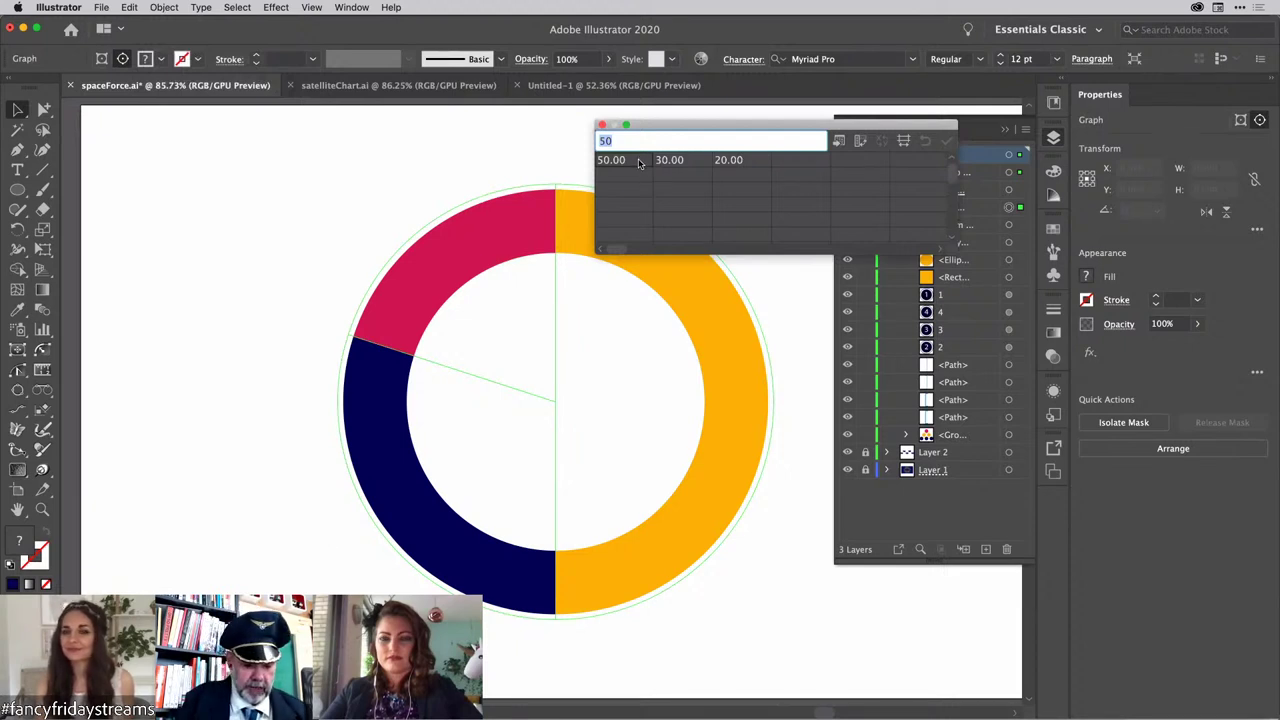
pyautogui.write('40')
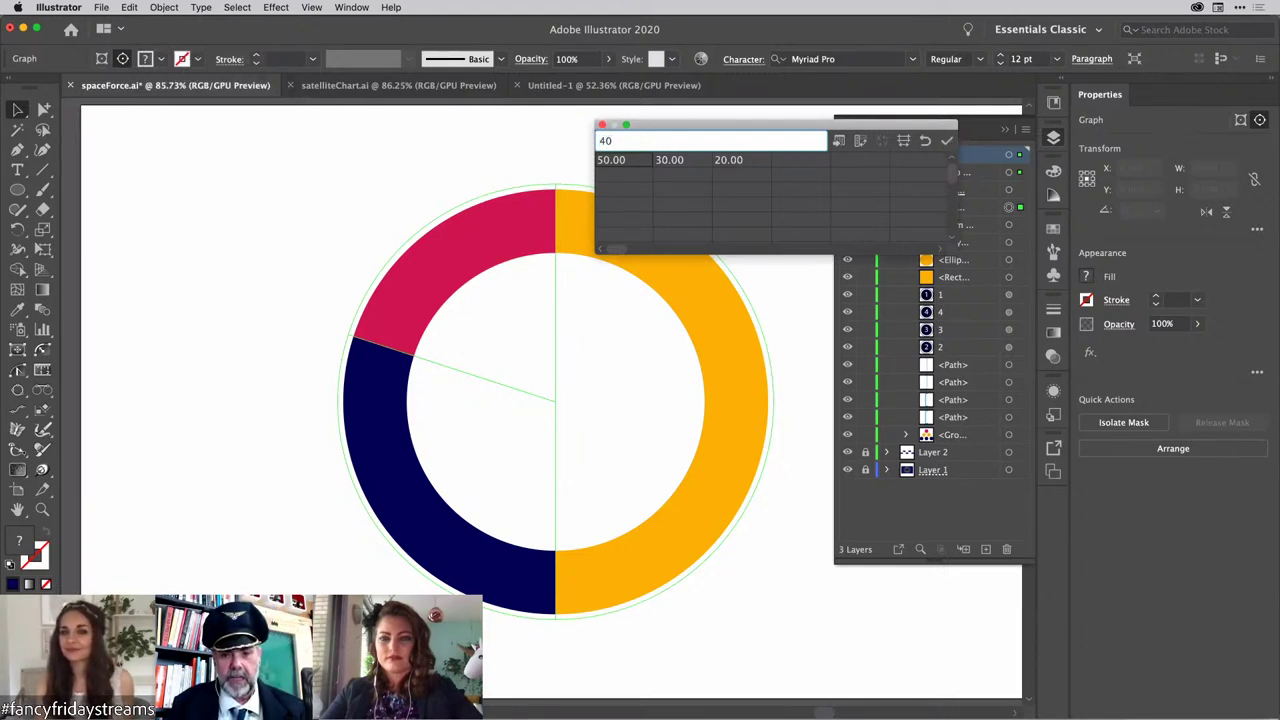
pyautogui.press('Tab')
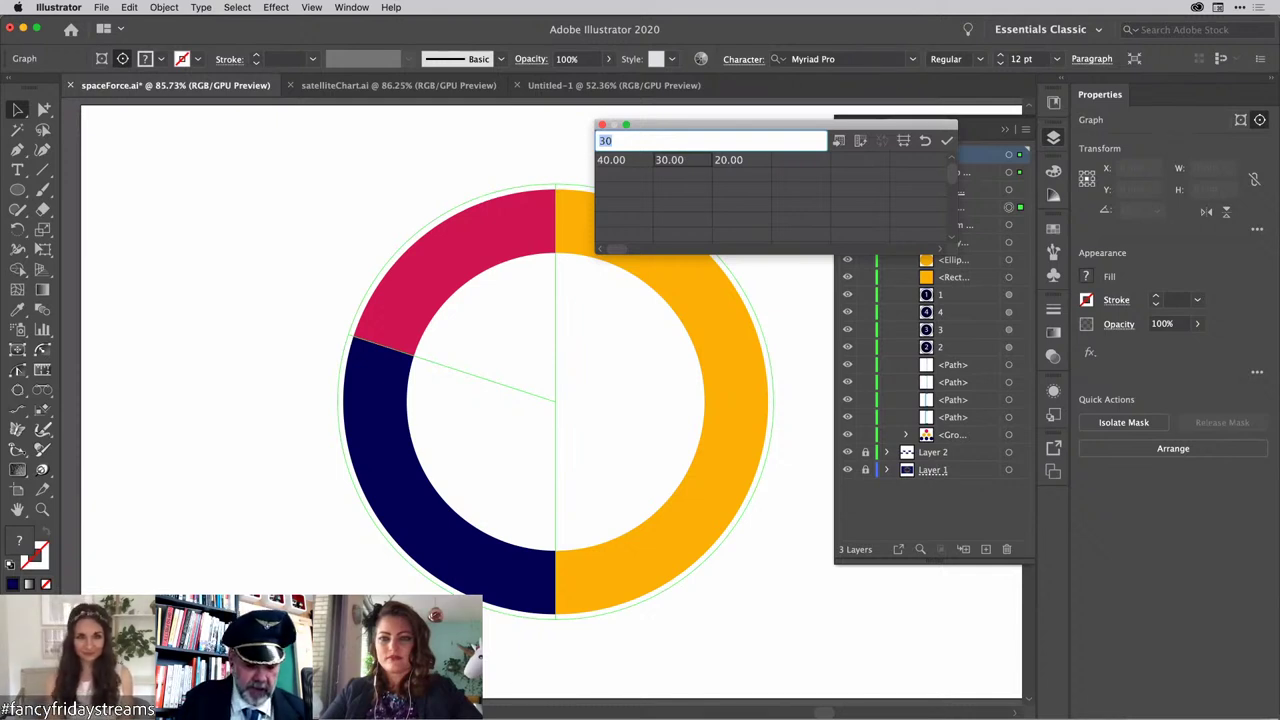
pyautogui.write('356')
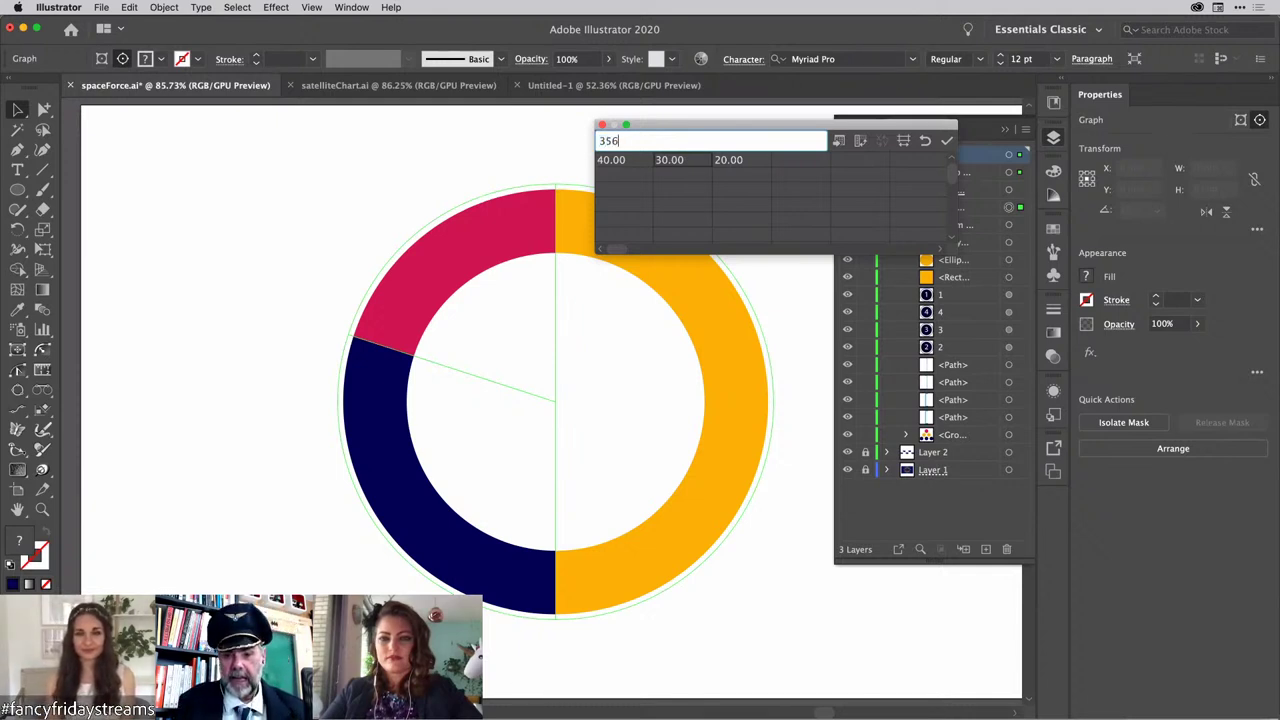
pyautogui.press('Tab')
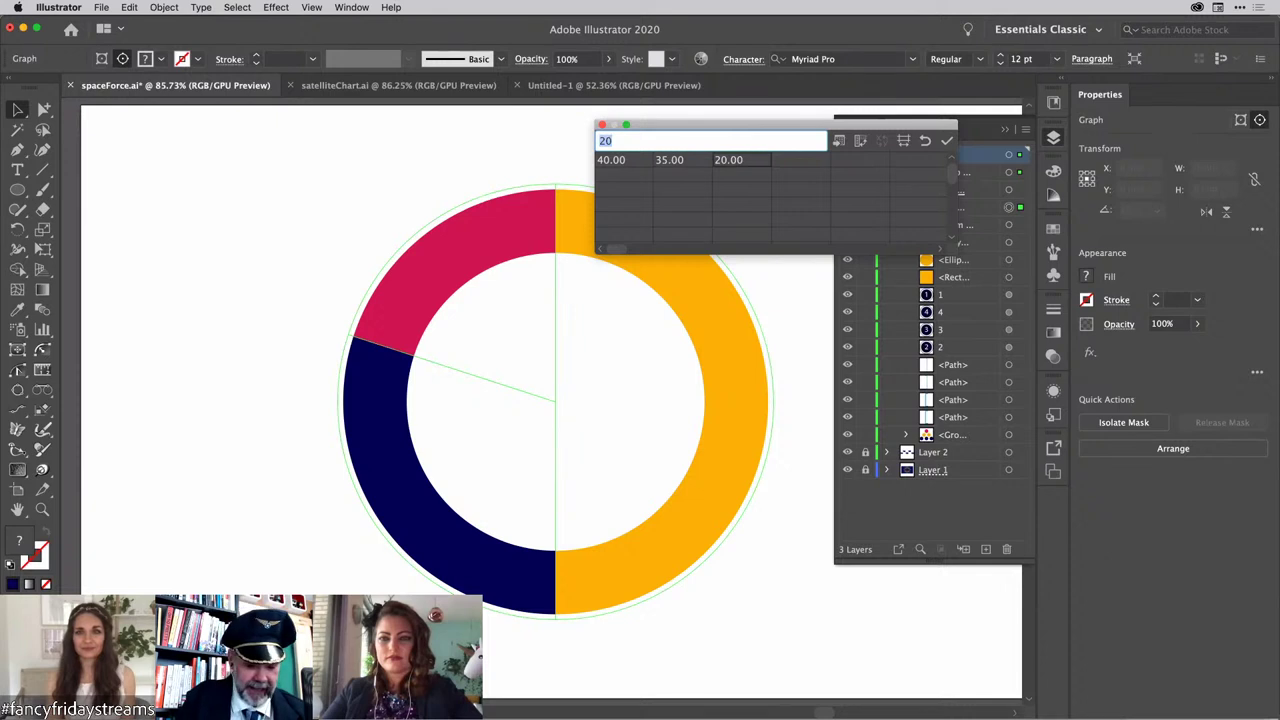
pyautogui.write('25')
pyautogui.click(946, 140)
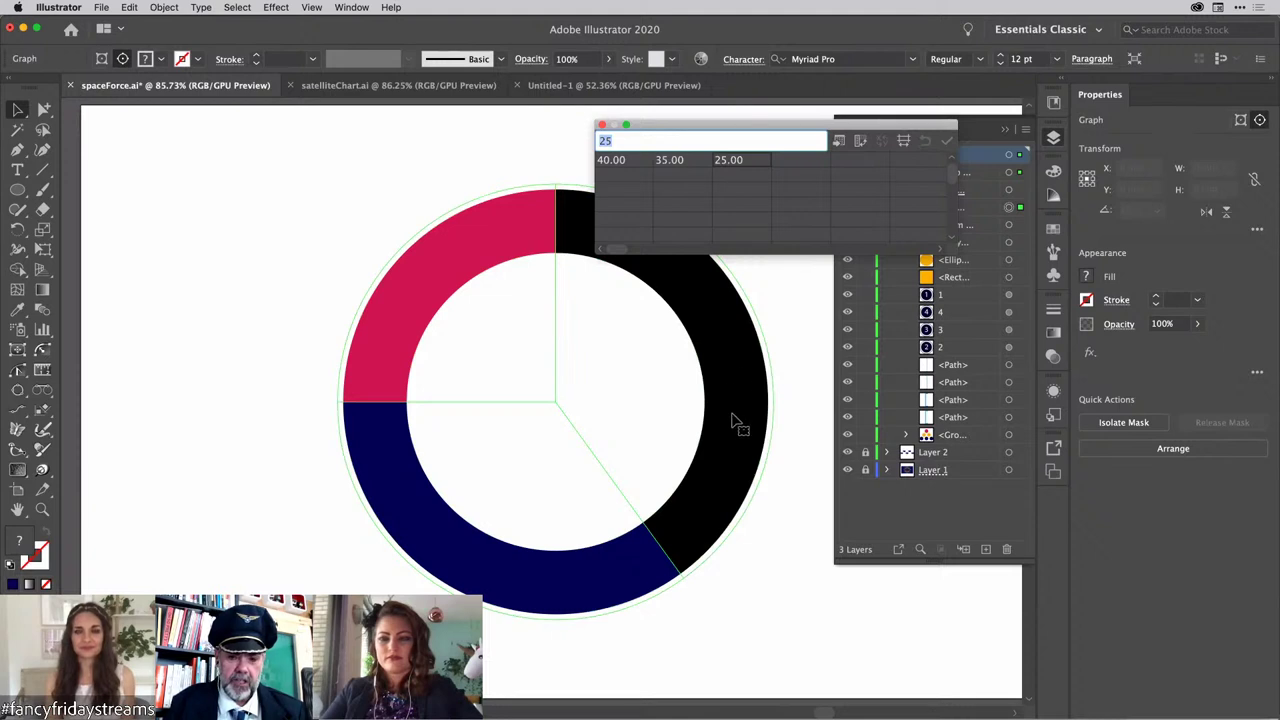
pyautogui.click(601, 127)
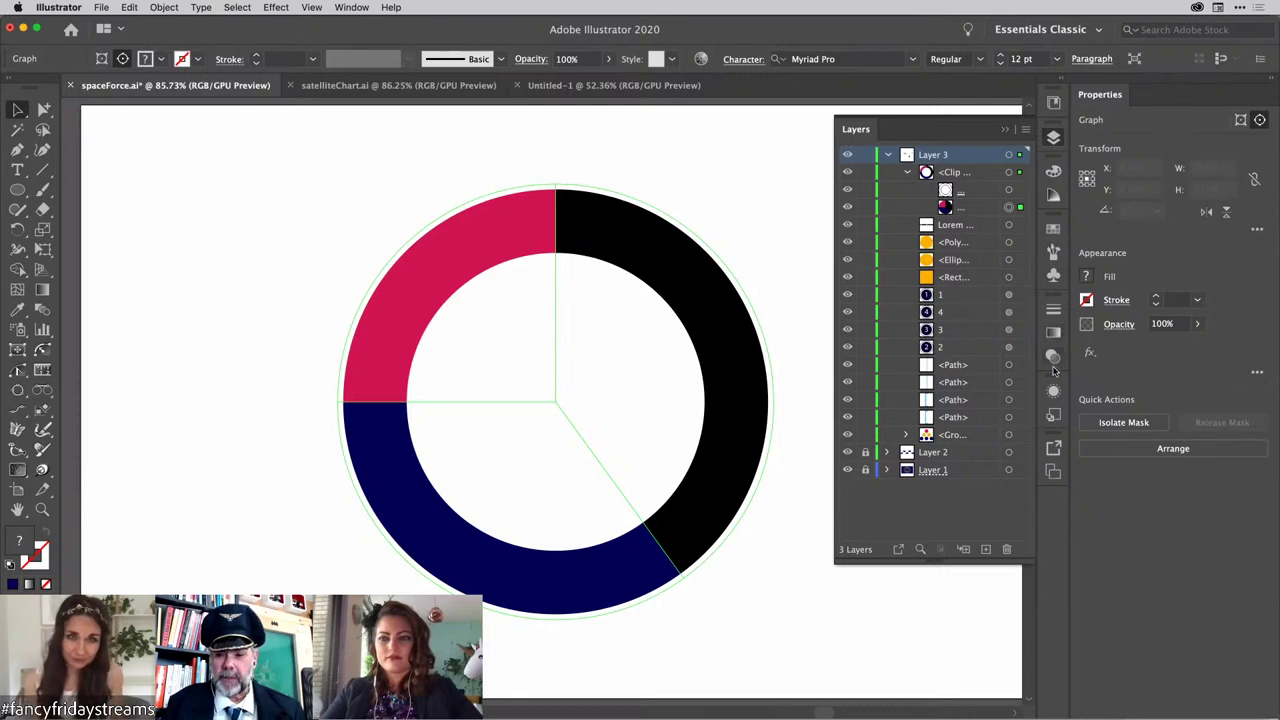
# Step: Apply the orange graphic style to the black segment of the ring chart and close the graphic styles
pyautogui.click(1053, 414)
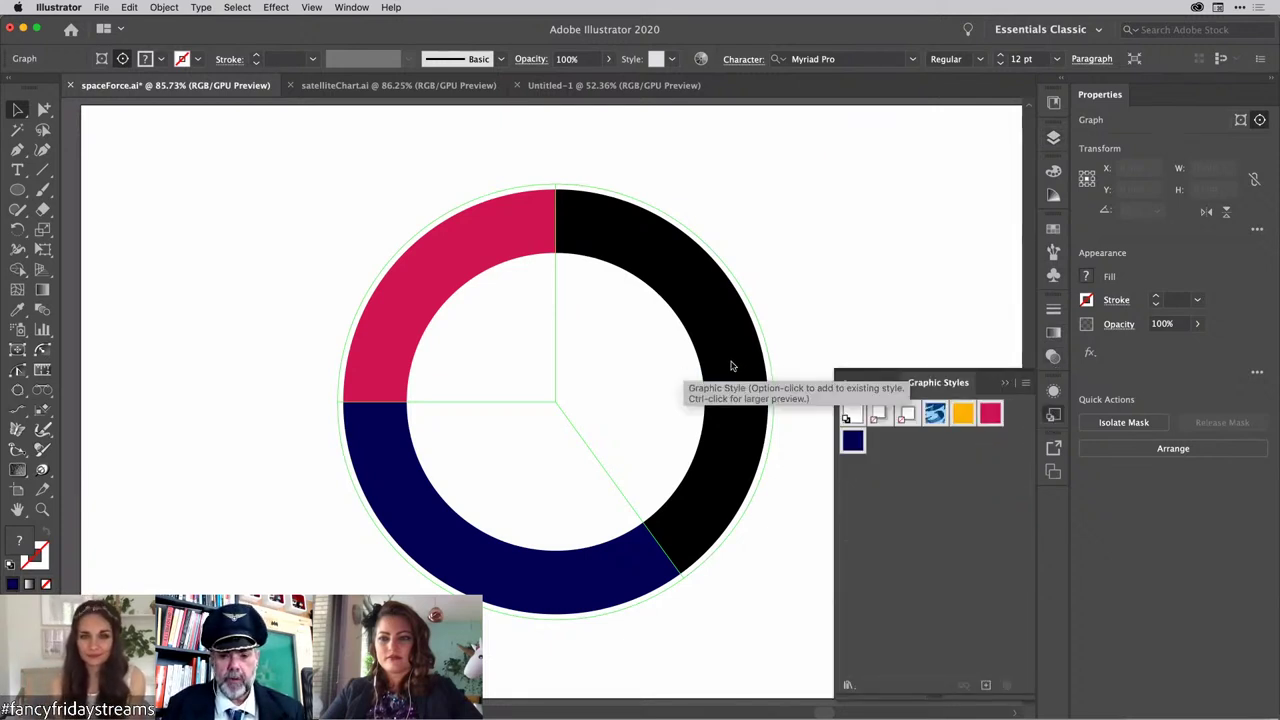
pyautogui.moveTo(731, 366); pyautogui.dragTo(731, 366)
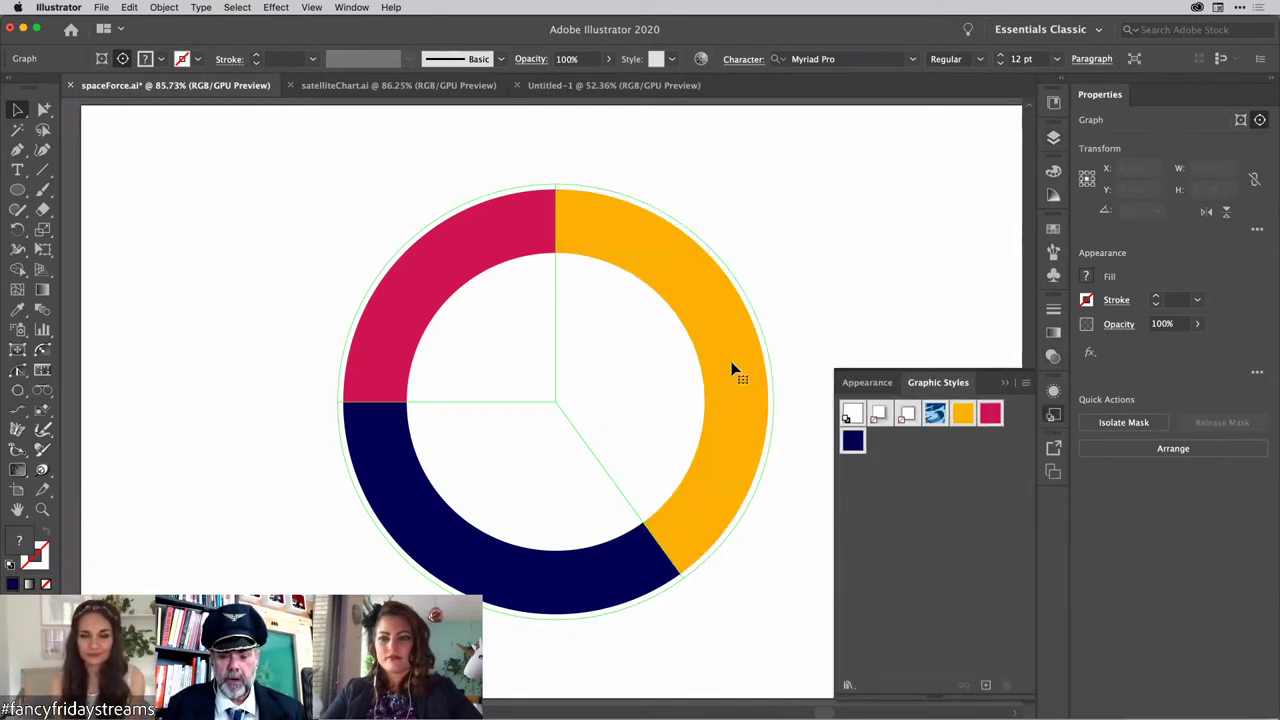
pyautogui.click(850, 280)
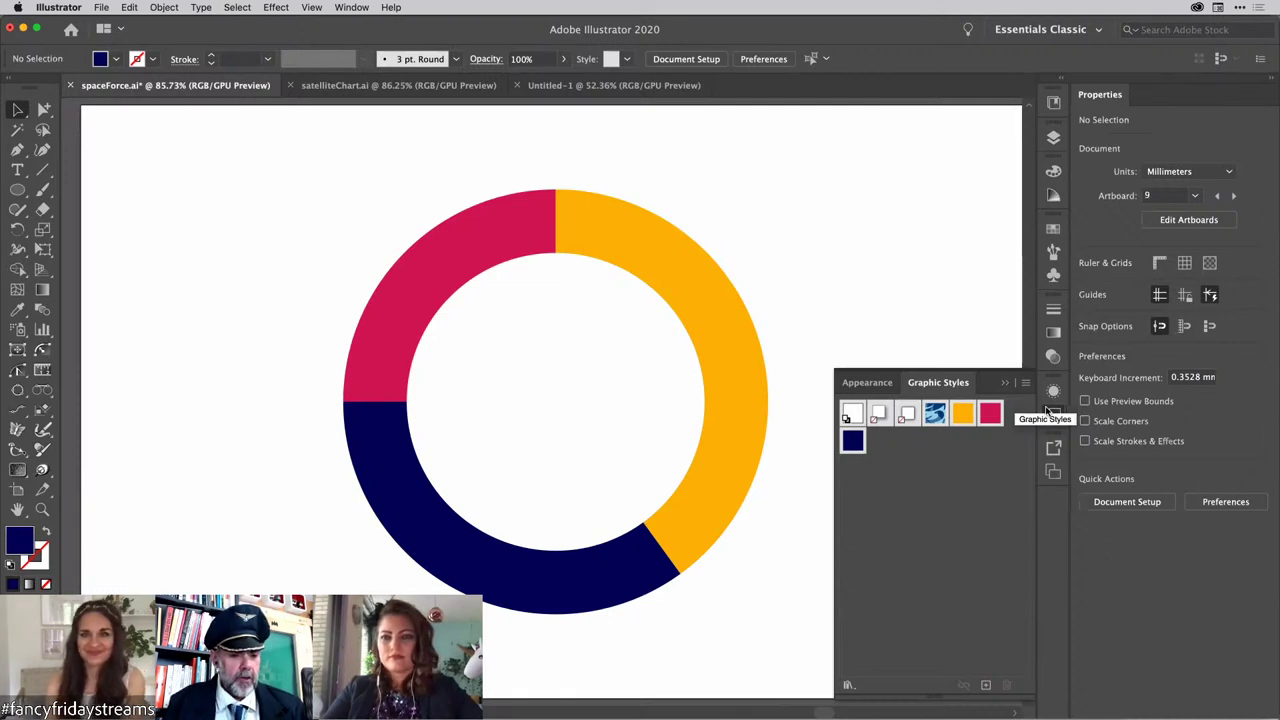
pyautogui.click(710, 330)
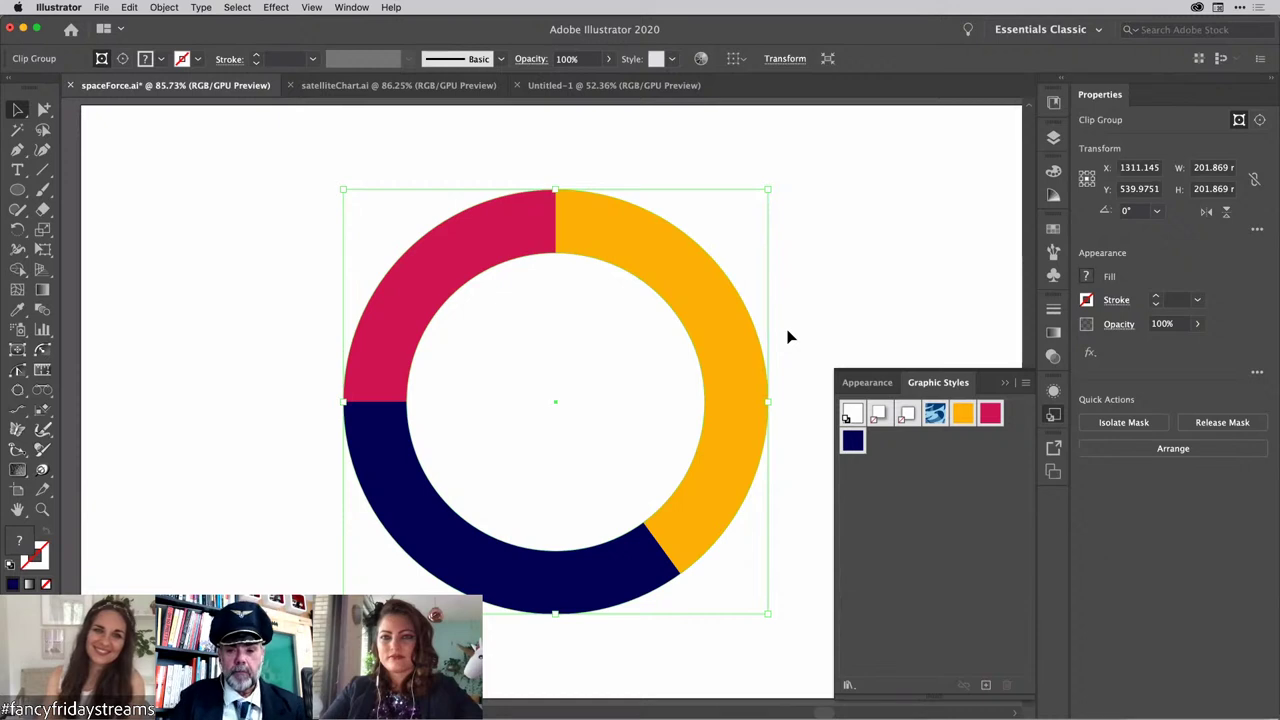
pyautogui.click(1053, 414)
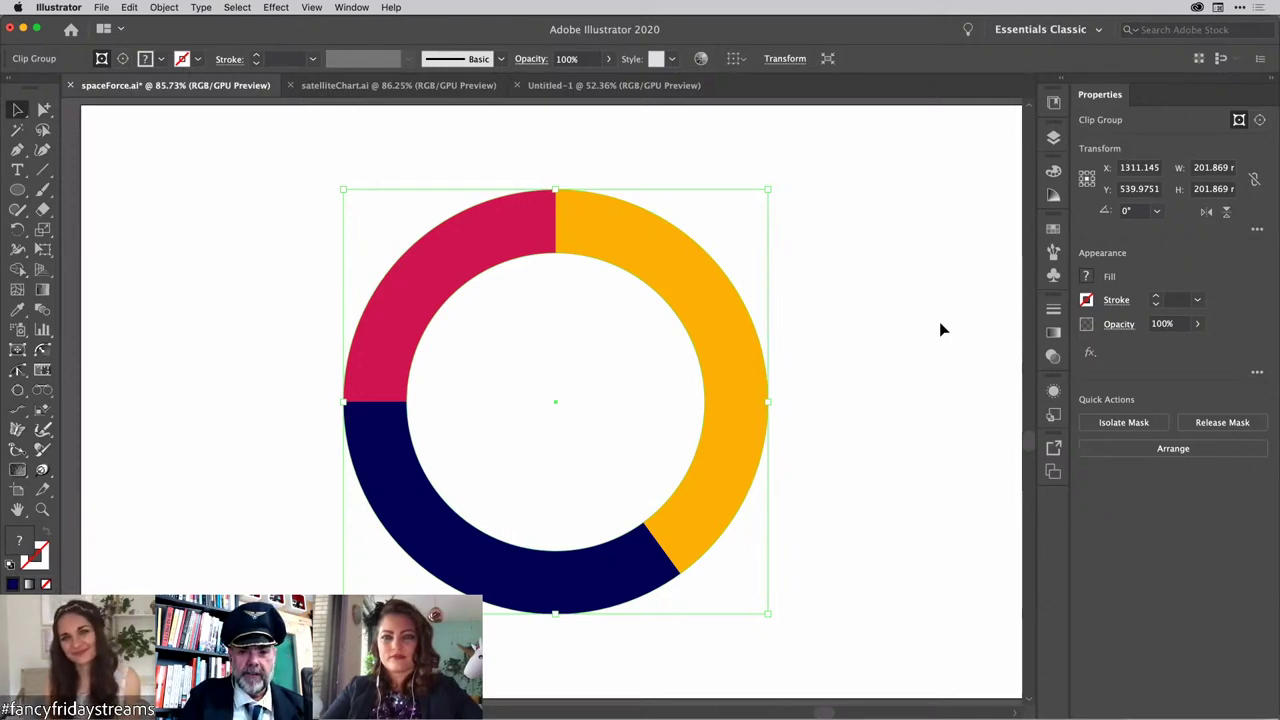
# Step: Present the artboards full screen, advance past the Graph Designs title to the blank artboard 11, and leave the presentation
pyautogui.hotkey('shift', 'f')
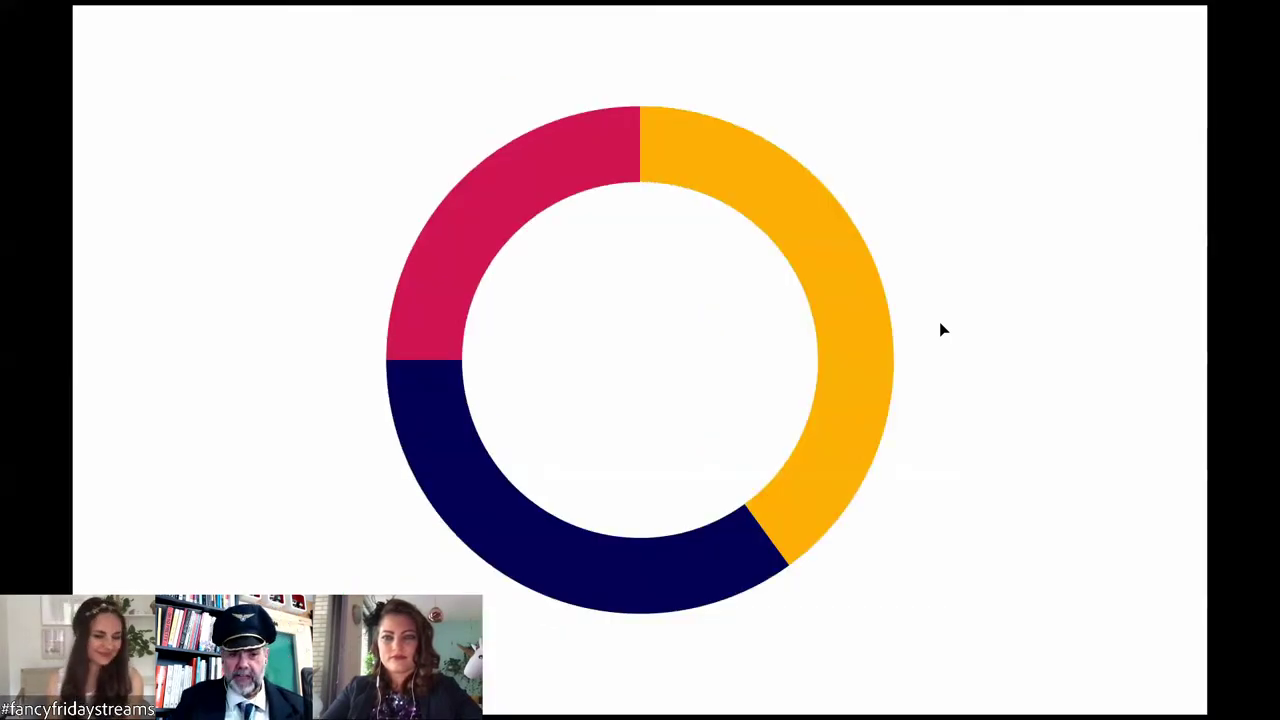
pyautogui.press('Right')
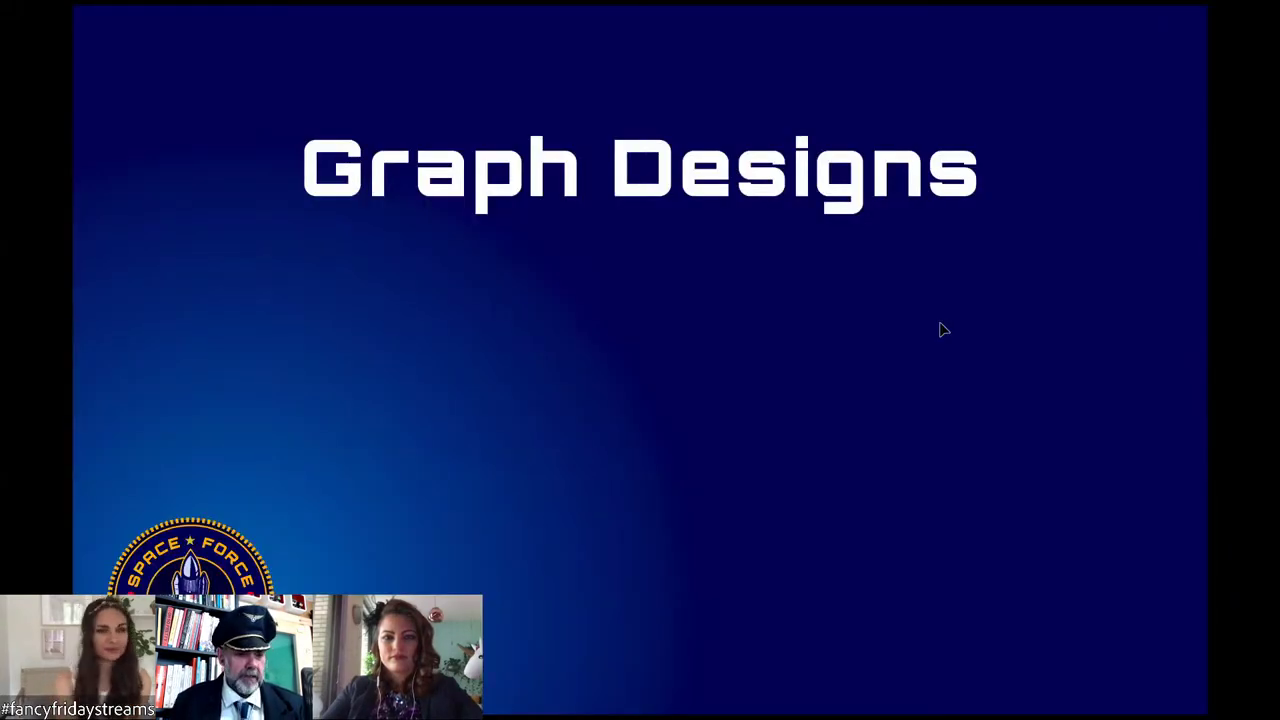
pyautogui.press('Right')
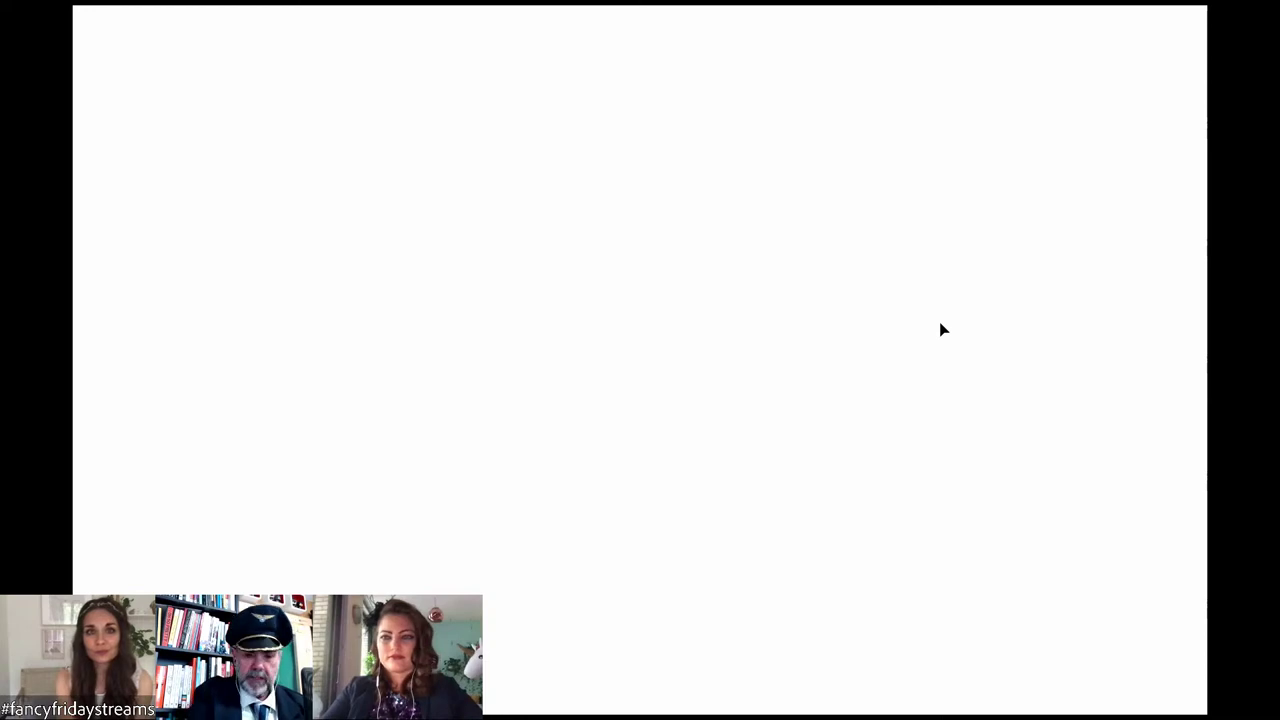
pyautogui.press('Escape')
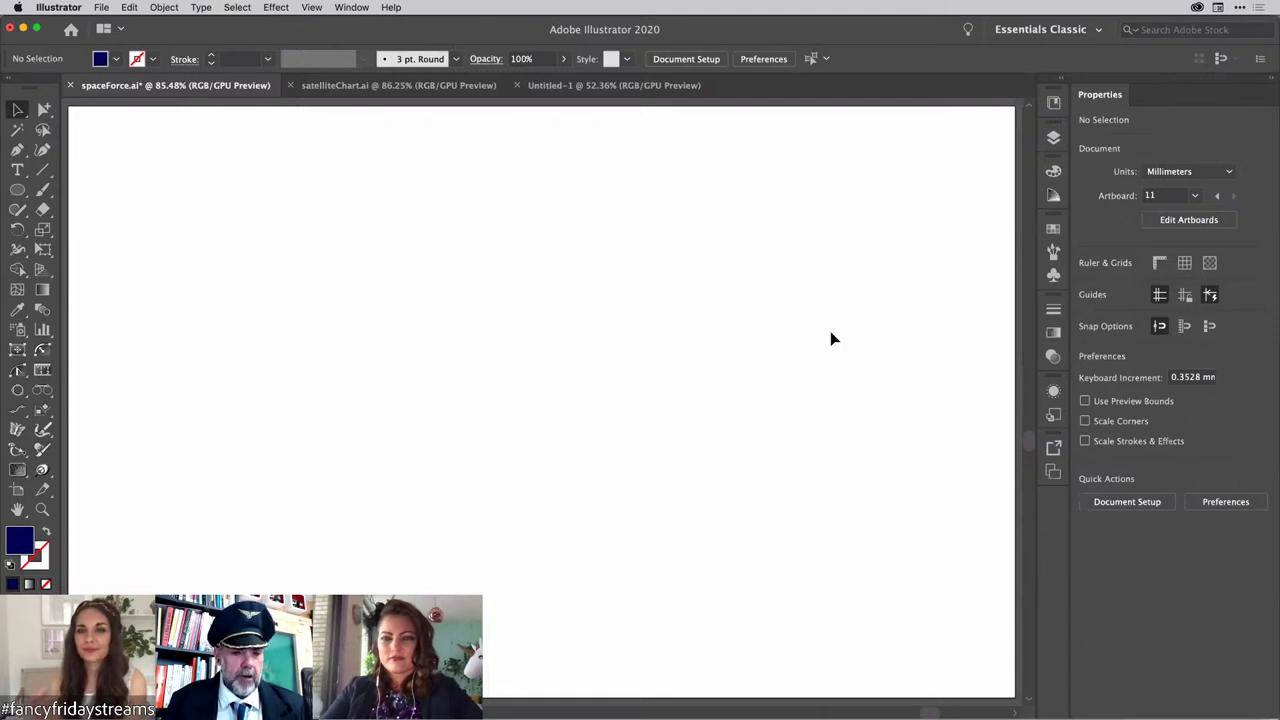
# Step: Switch to the satelliteChart.ai document and move the satellite from the KEVIN 2009 column to above the JEFF 2001 satellite
pyautogui.click(422, 87)
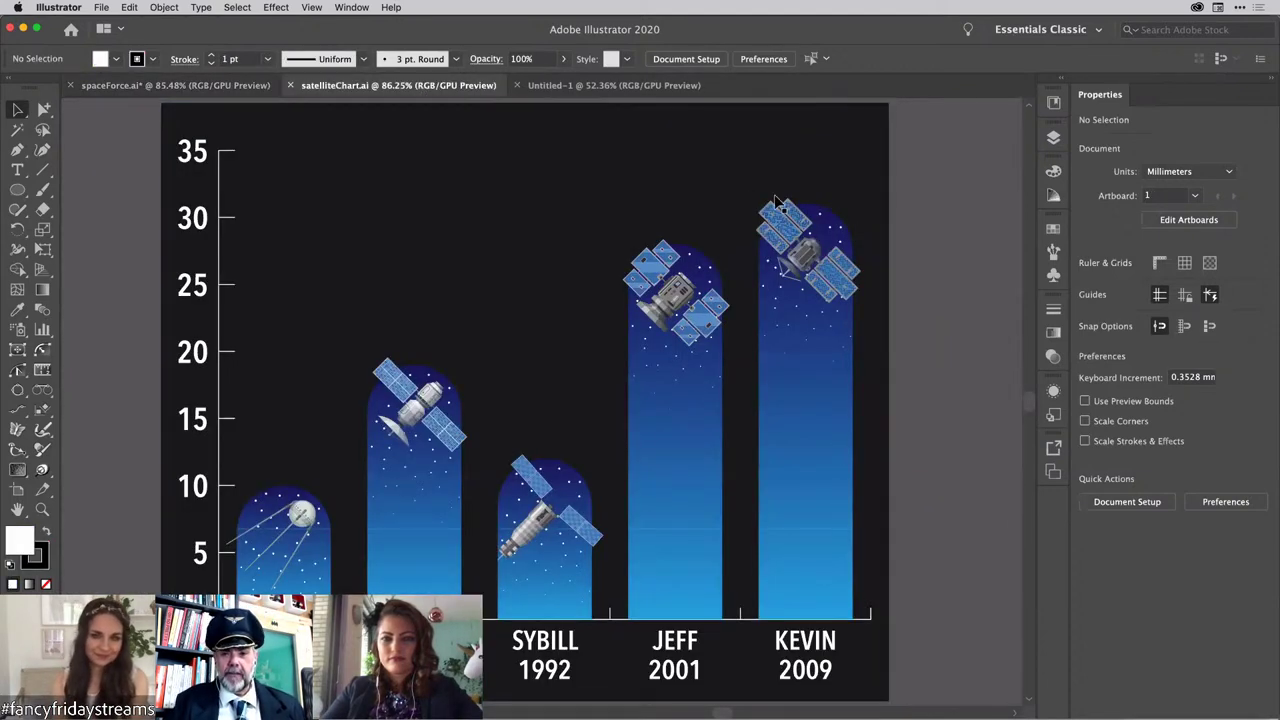
pyautogui.hscroll(-5, 774, 196)
pyautogui.hscroll(2, 779, 203)
pyautogui.scroll(2, 779, 203)
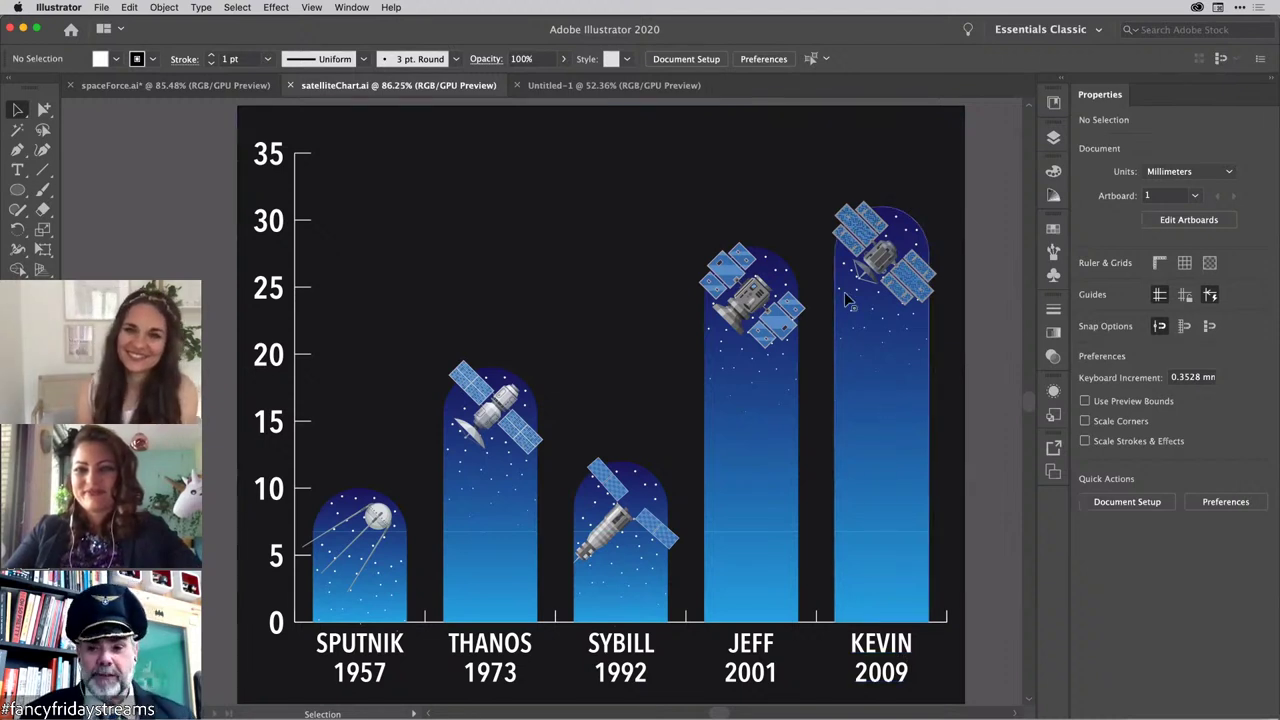
pyautogui.moveTo(889, 267); pyautogui.dragTo(781, 190)
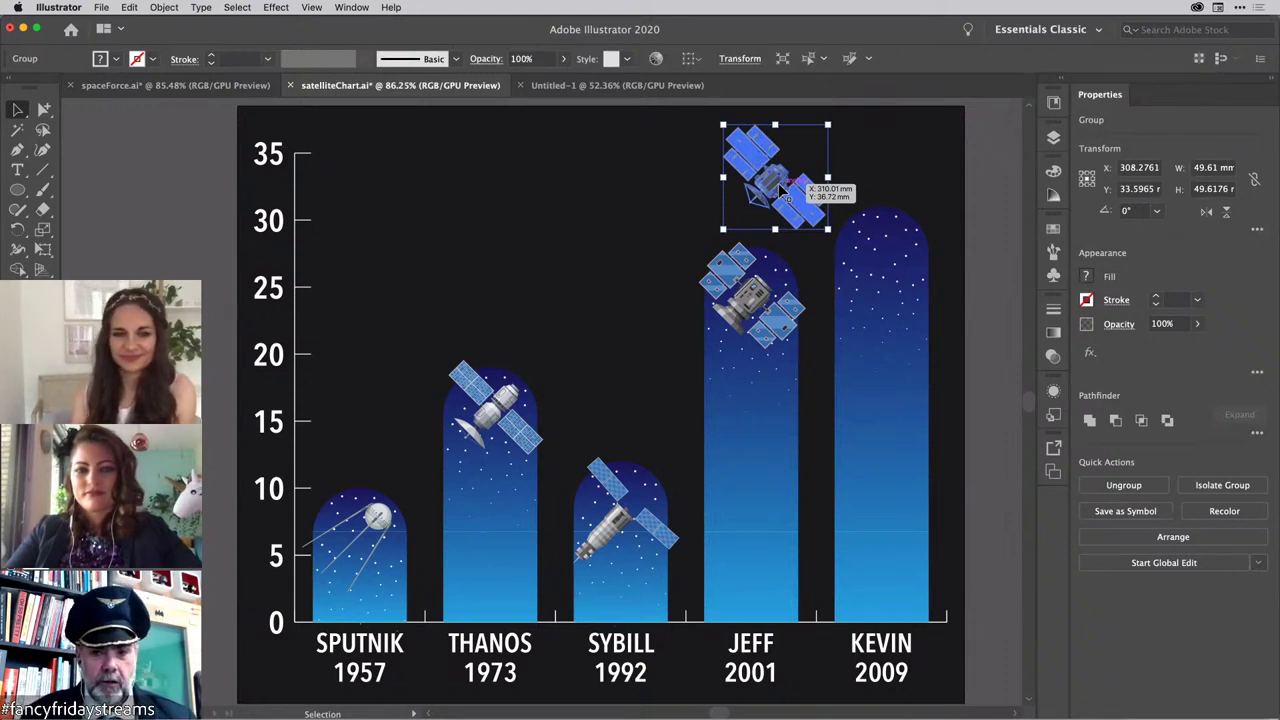
pyautogui.moveTo(783, 190); pyautogui.dragTo(783, 190)
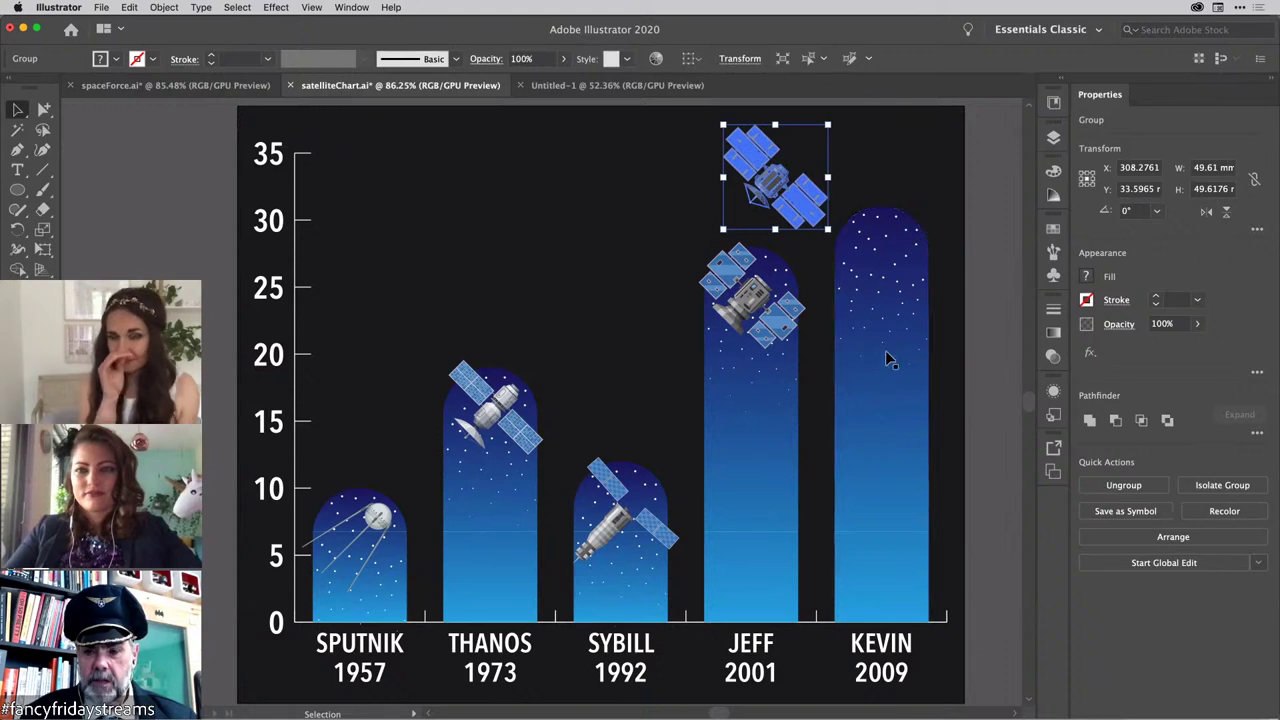
# Step: Undo the last satellite move, shift the KEVIN 2009 satellite away from its column and bring it back
pyautogui.hotkey('ctrl', 'z')
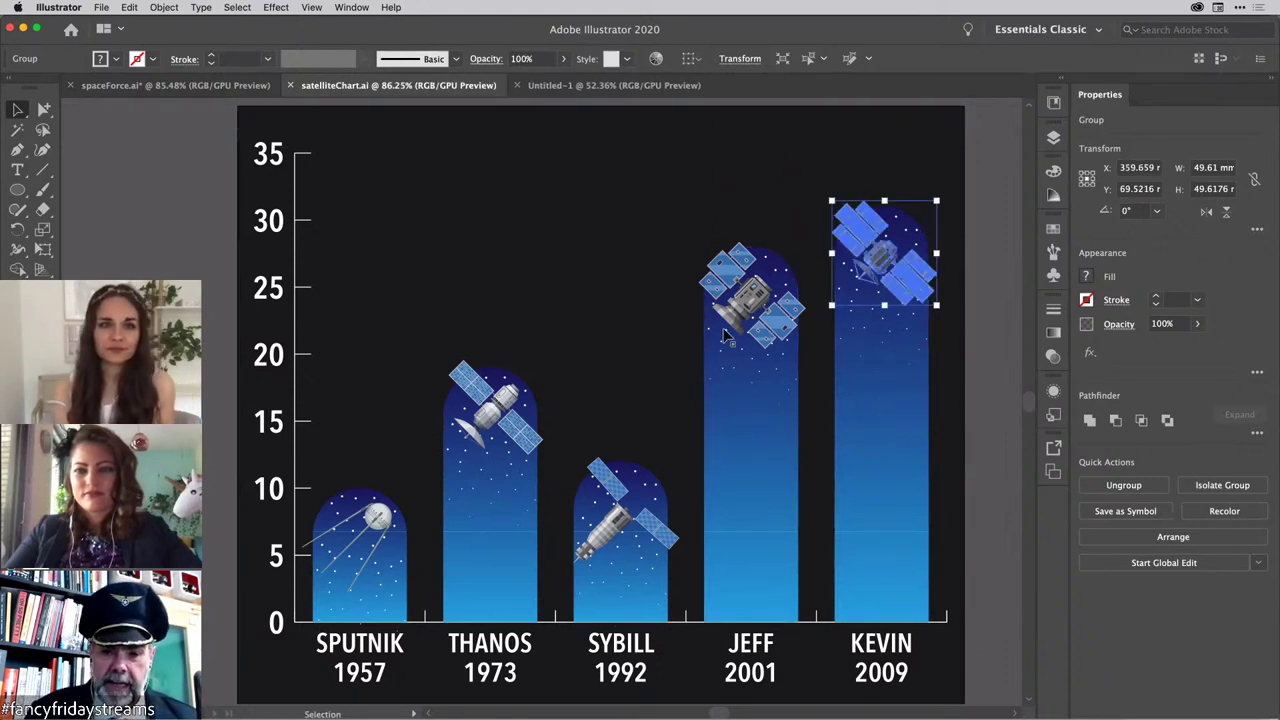
pyautogui.moveTo(885, 255); pyautogui.dragTo(709, 182)
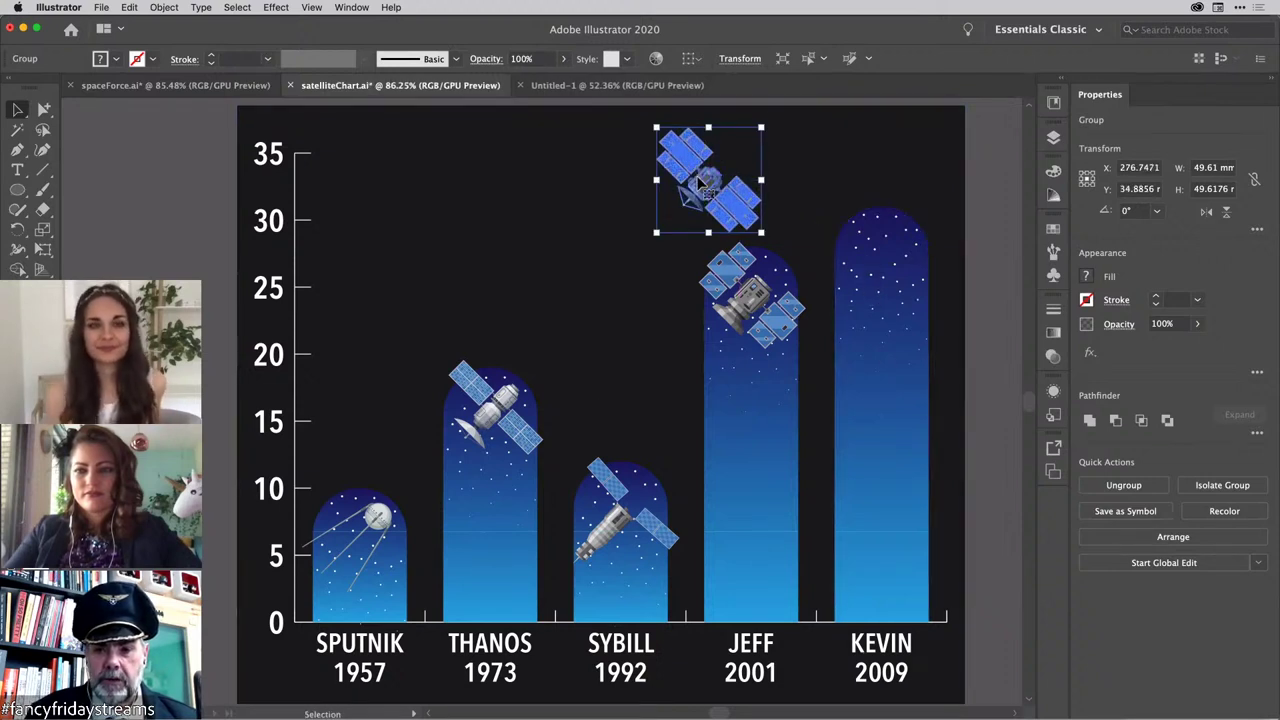
pyautogui.moveTo(708, 180); pyautogui.dragTo(876, 255)
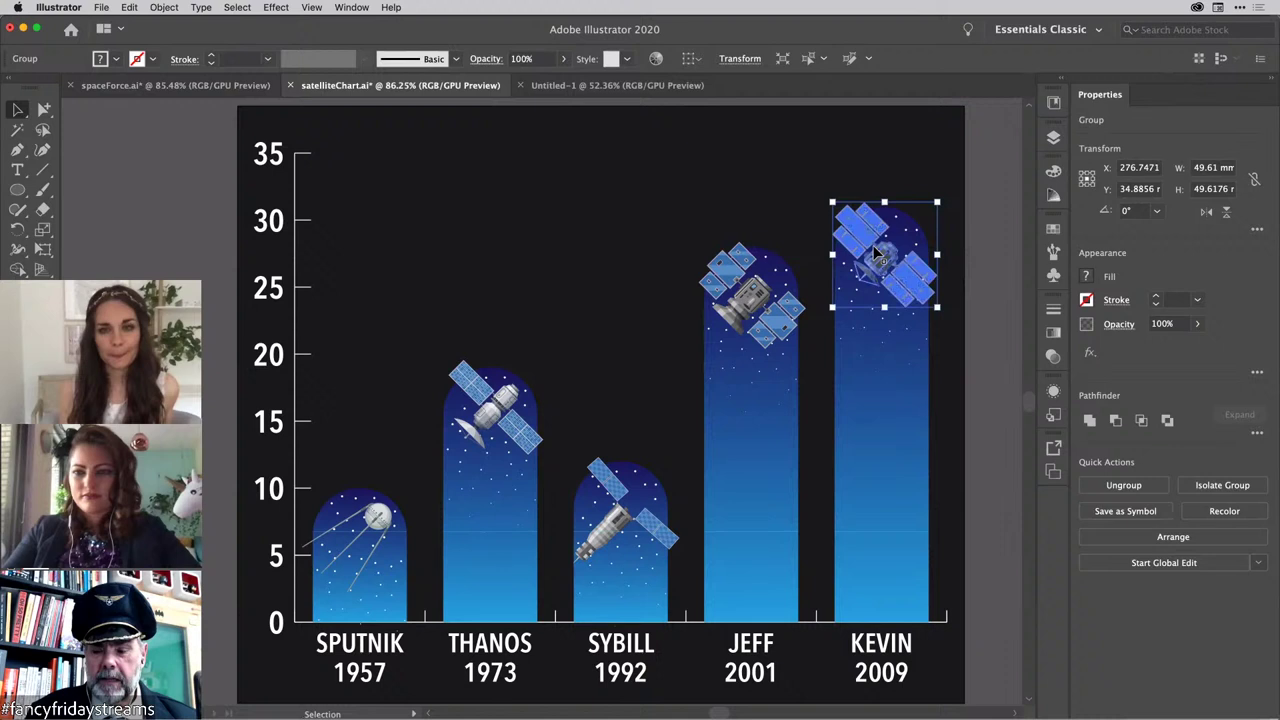
# Step: Open the column graph's data, set Kevin|2009 to 33 and the Thanos value to 17, and apply the changes
pyautogui.click(867, 411)
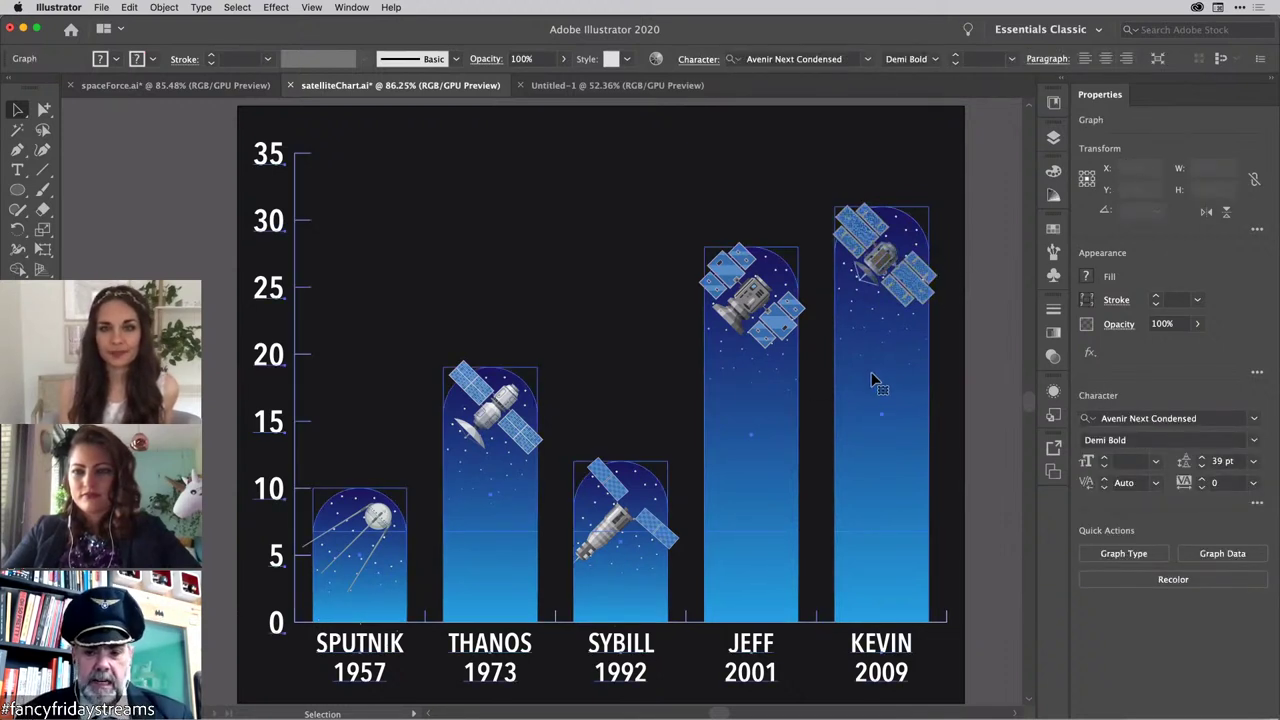
pyautogui.rightClick(863, 365)
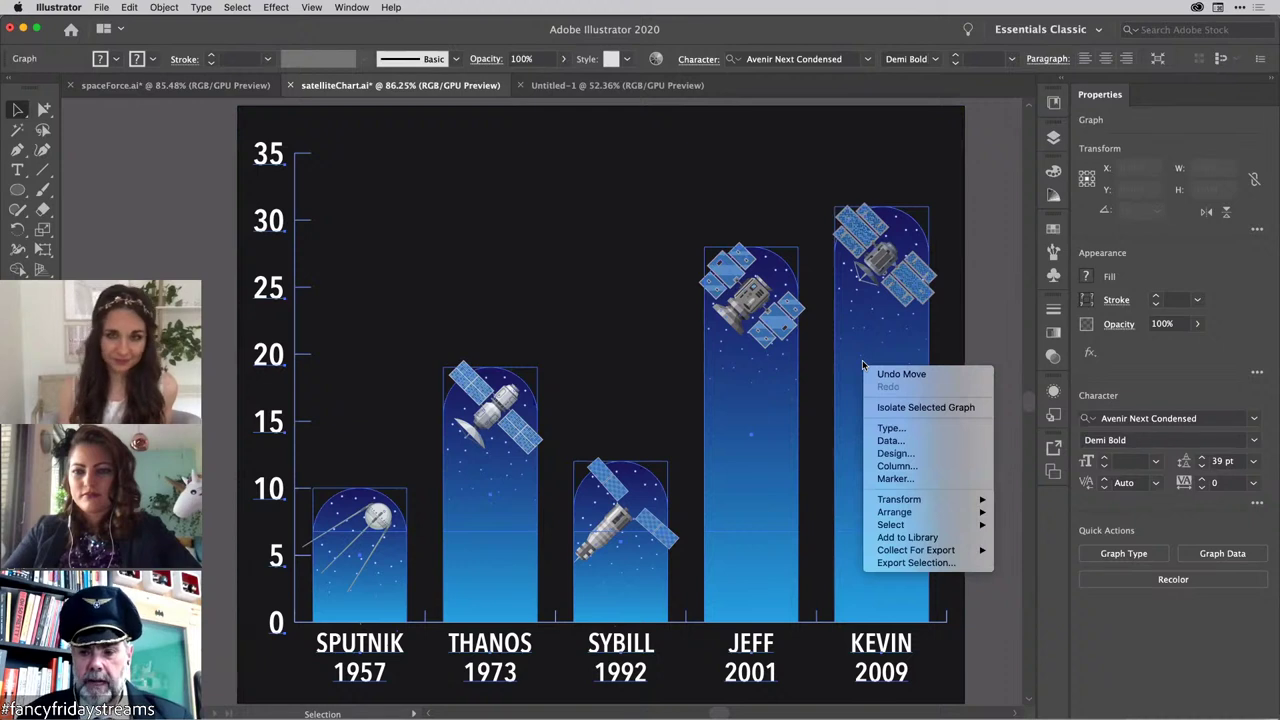
pyautogui.click(890, 440)
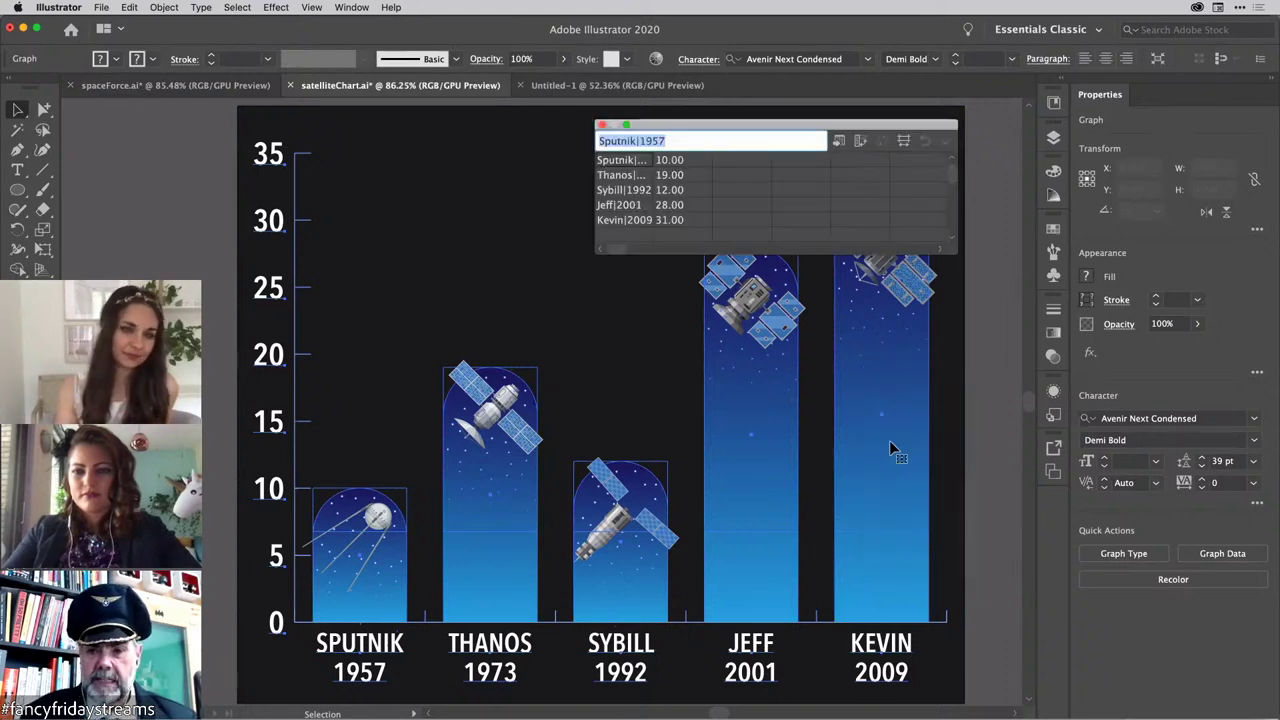
pyautogui.click(684, 221)
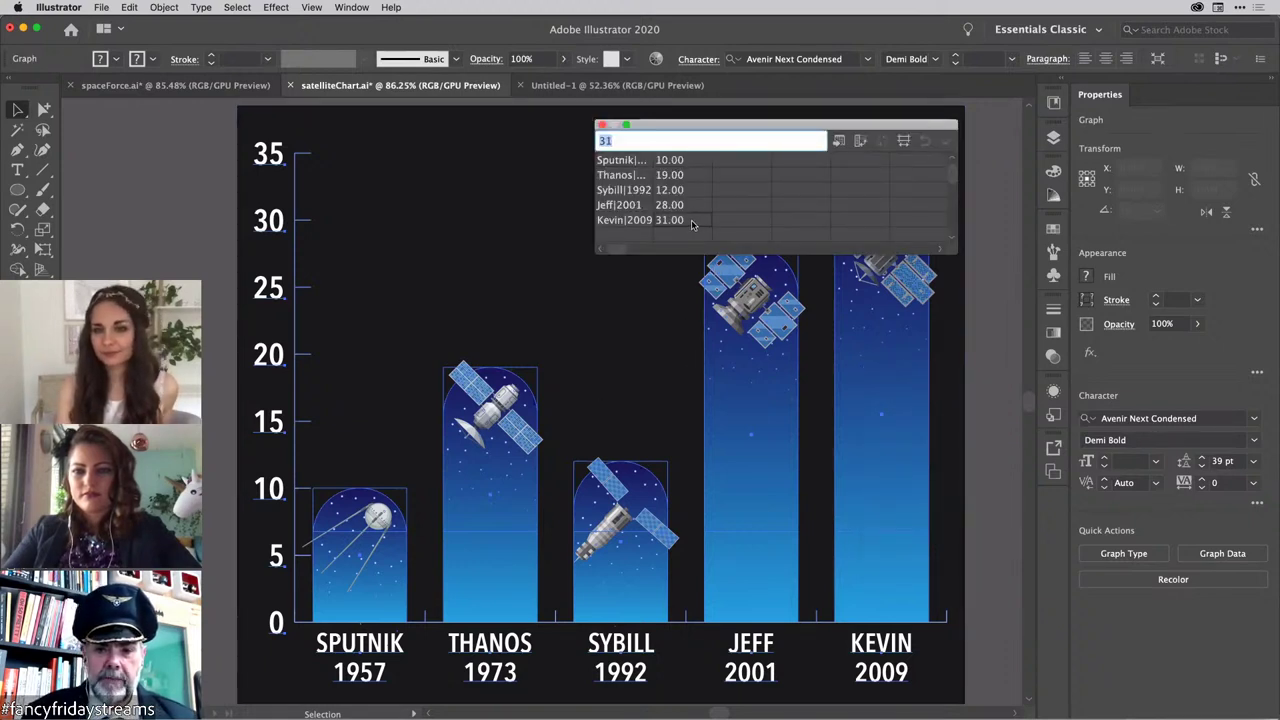
pyautogui.write('3')
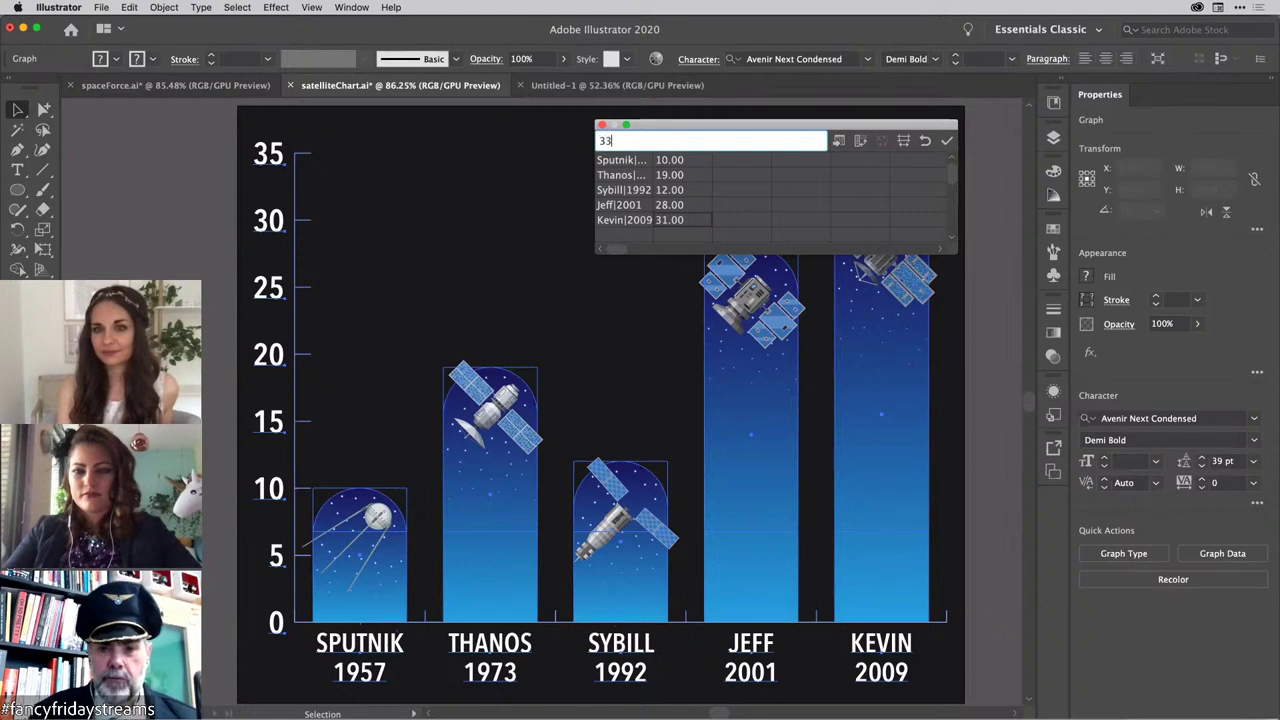
pyautogui.click(684, 177)
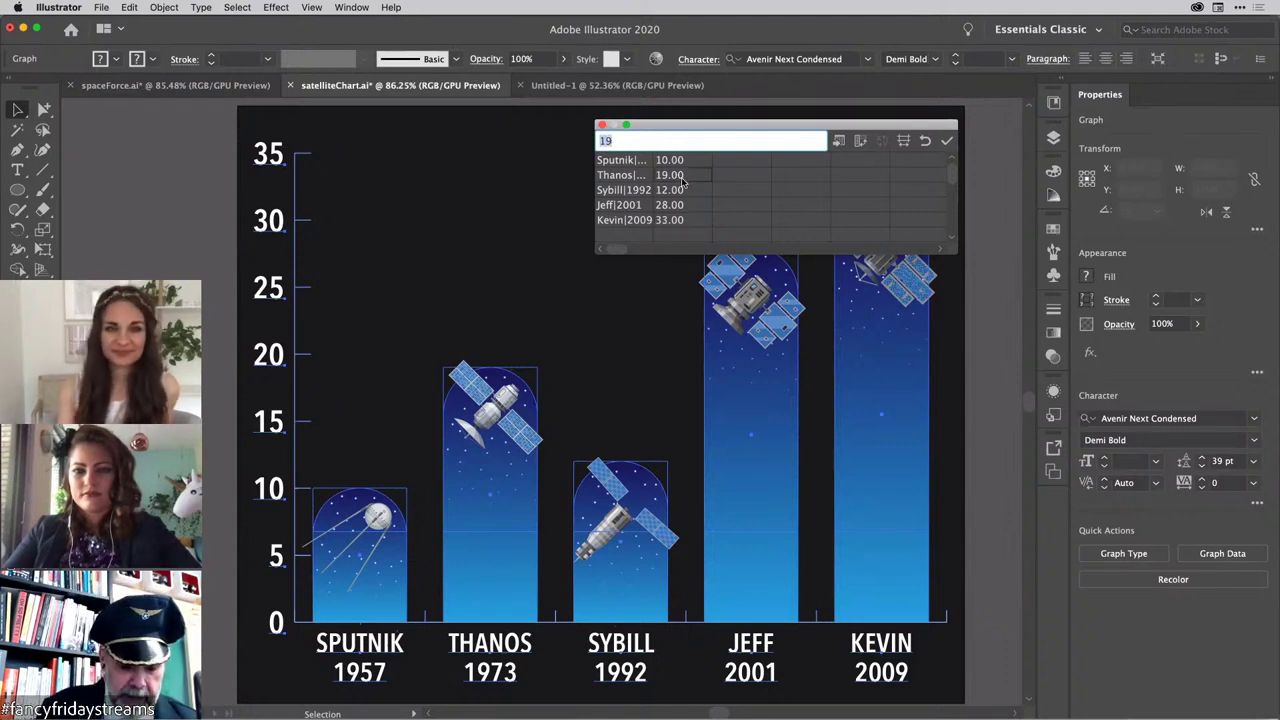
pyautogui.click(947, 141)
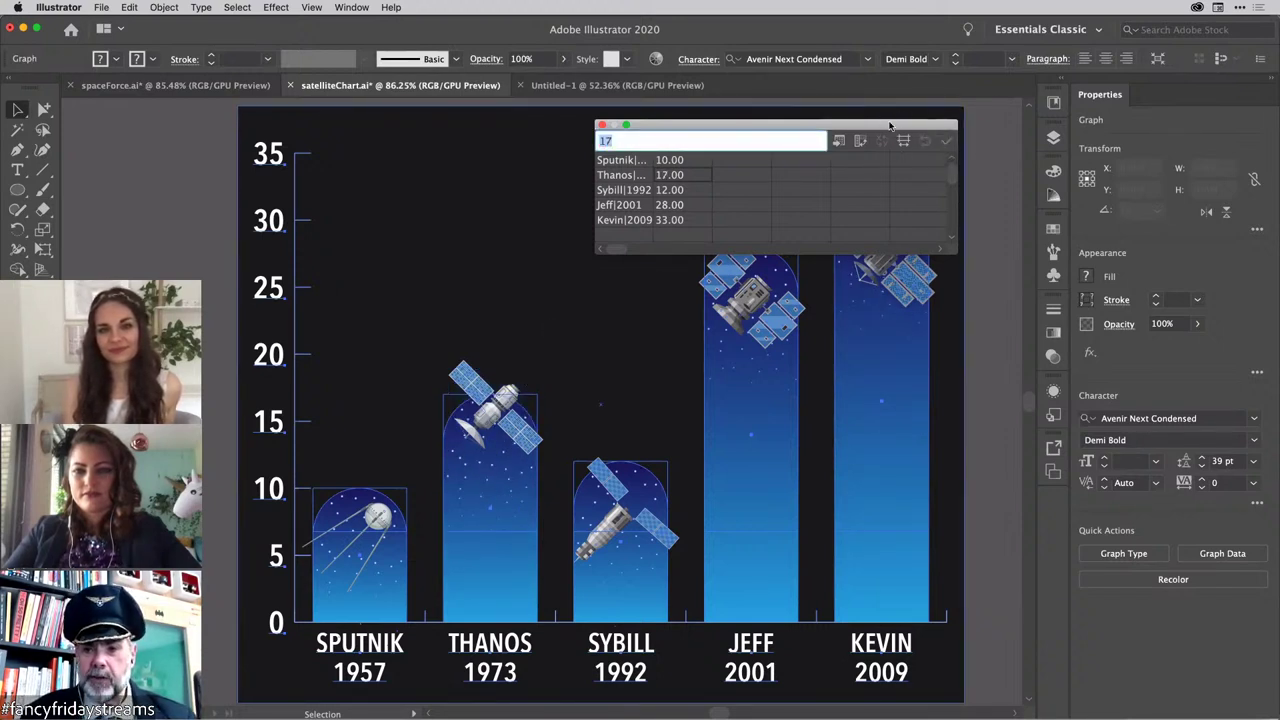
# Step: Uncover the tall columns by moving the data window, set Jeff|2001 to 32, apply it and close the data window
pyautogui.moveTo(890, 125); pyautogui.dragTo(614, 125)
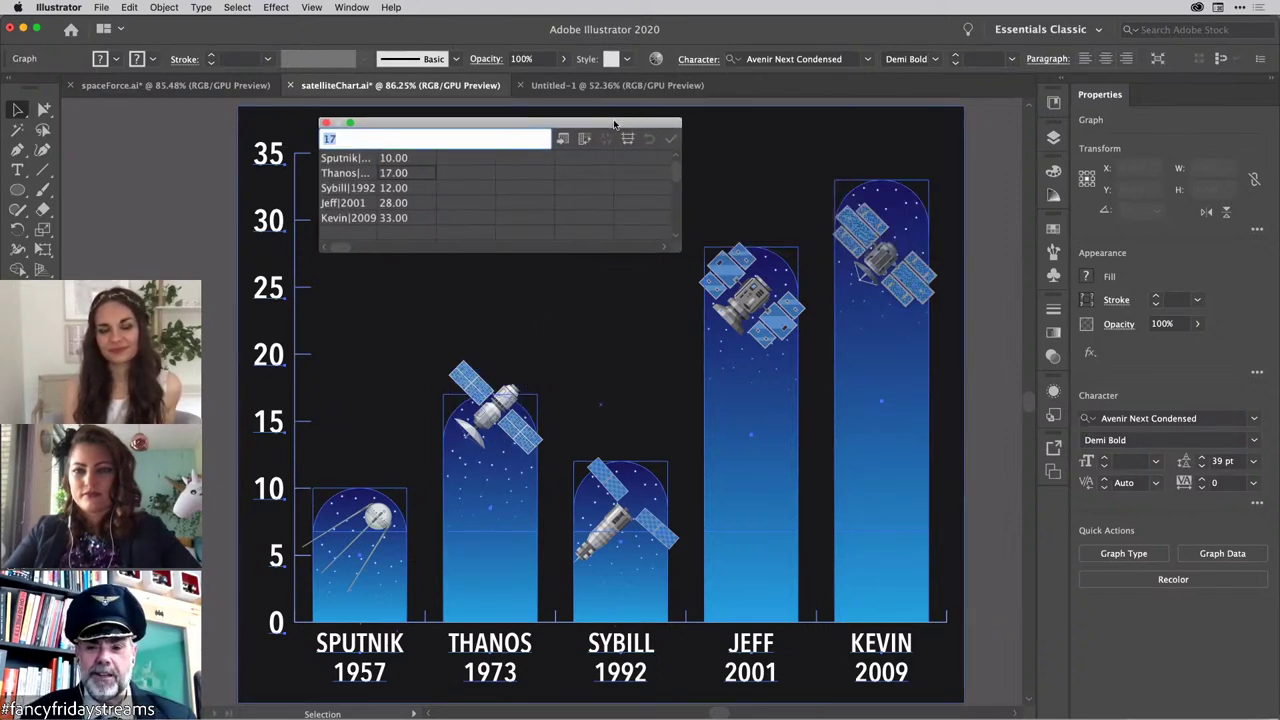
pyautogui.click(416, 207)
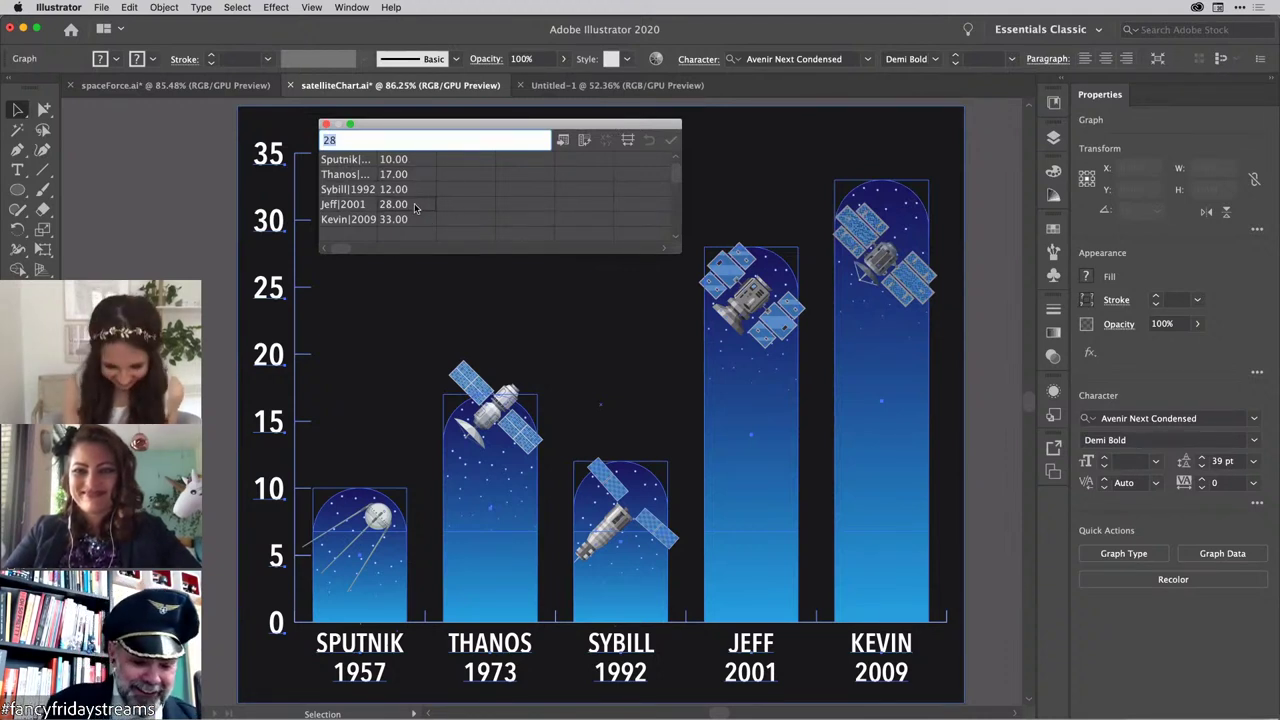
pyautogui.write('32')
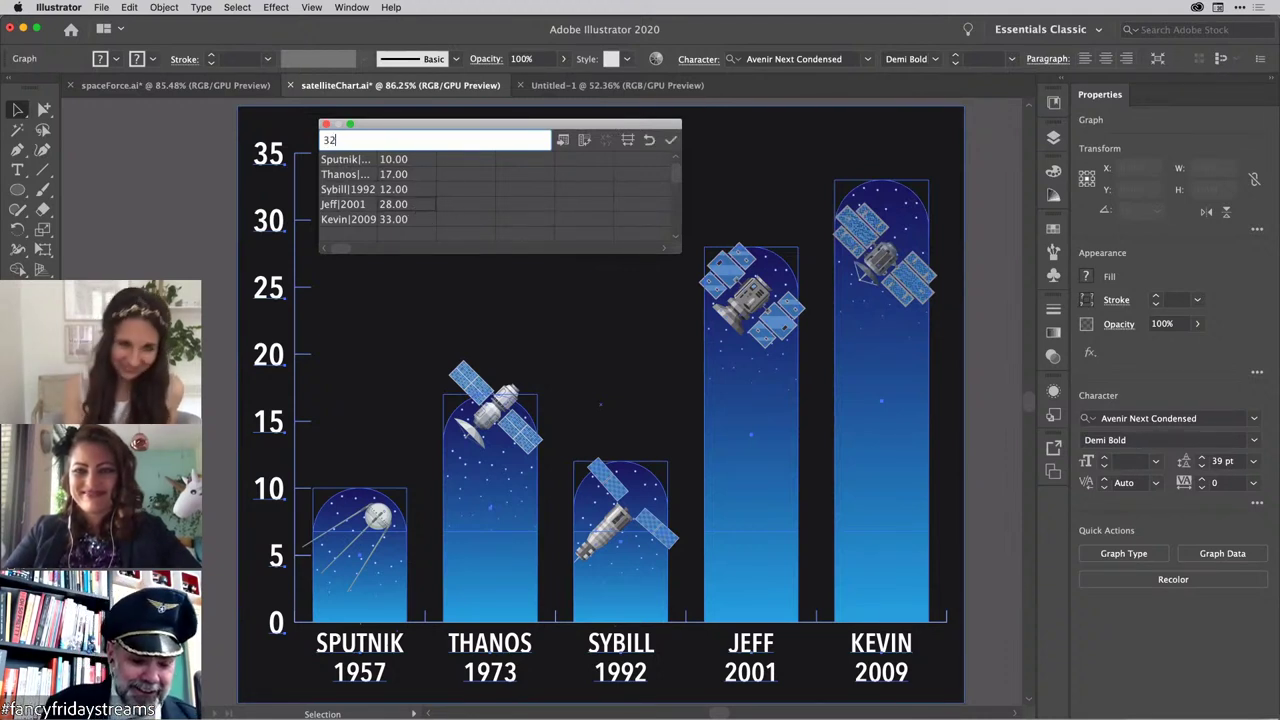
pyautogui.click(670, 140)
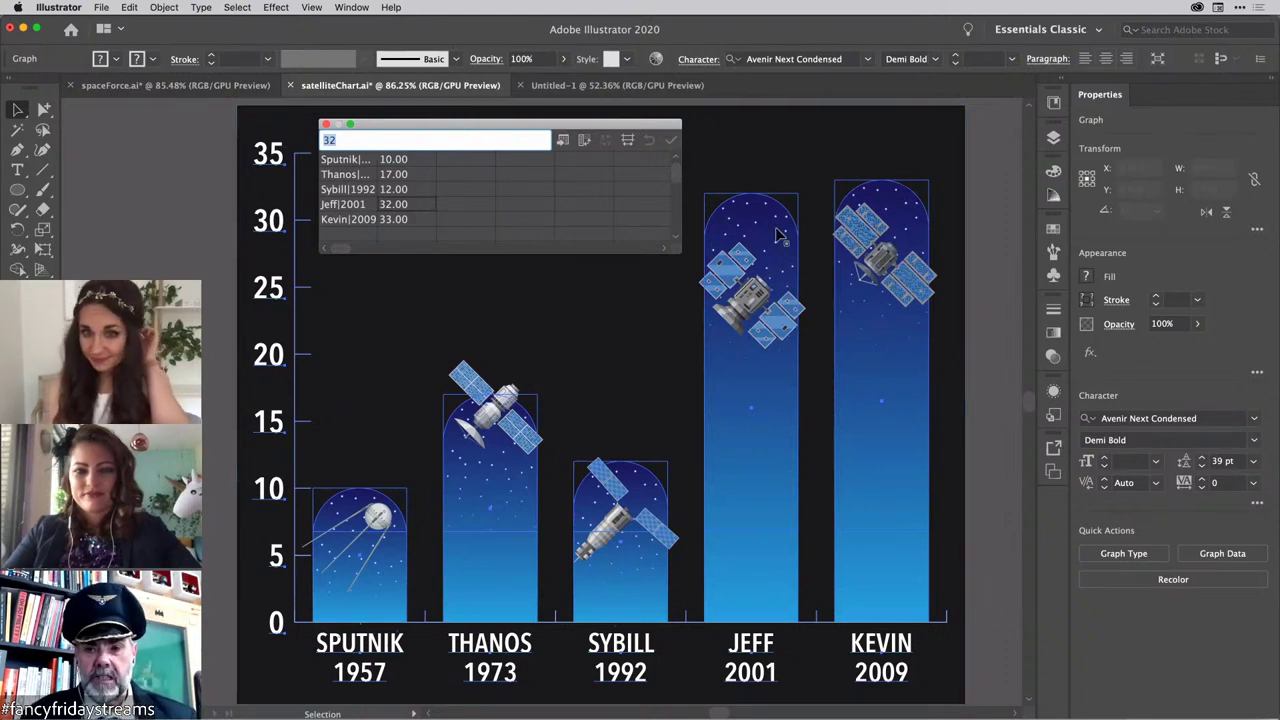
pyautogui.click(560, 225)
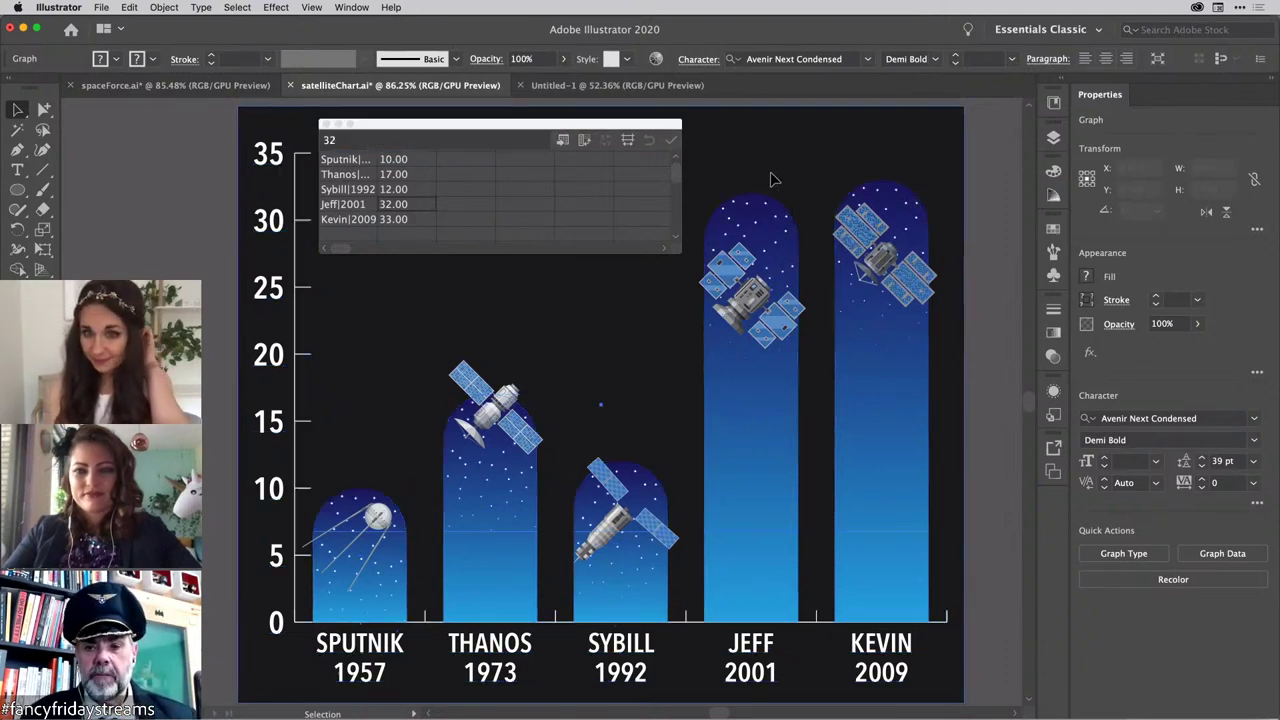
pyautogui.click(325, 125)
# Step: Move the JEFF and KEVIN satellites up and the THANOS satellite down to fit the tops of their columns
pyautogui.moveTo(758, 286); pyautogui.dragTo(761, 229)
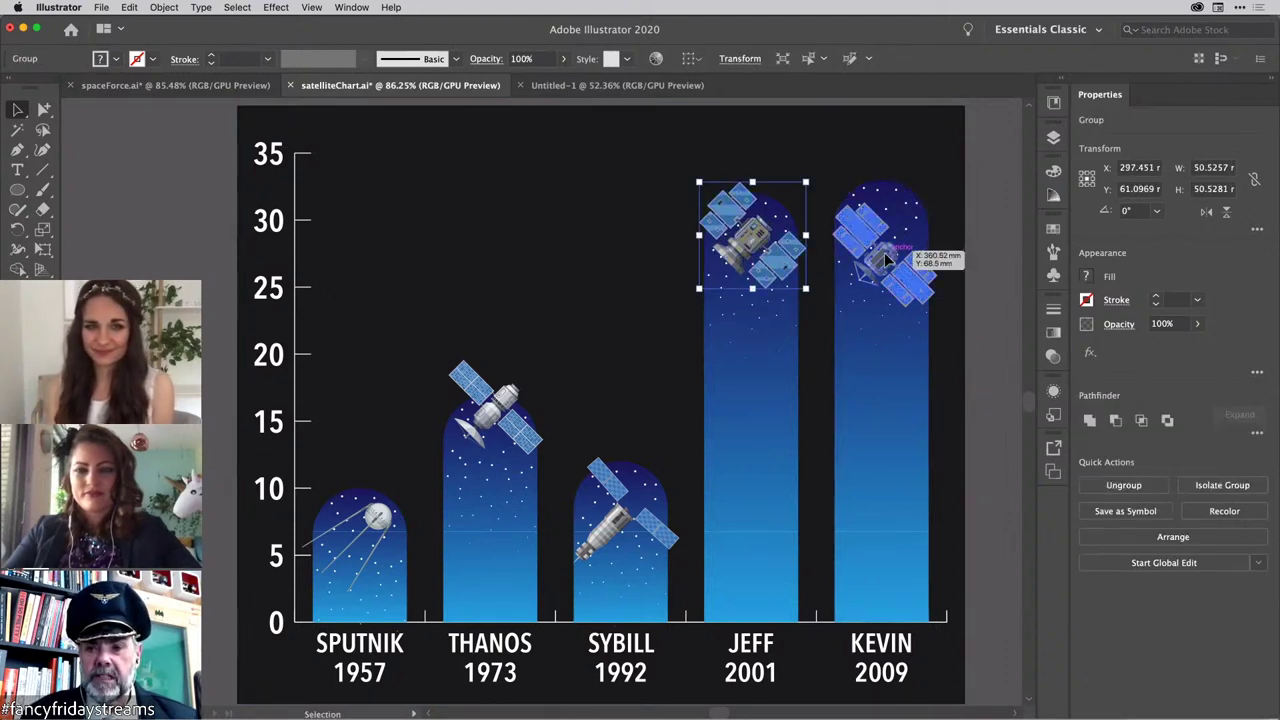
pyautogui.moveTo(884, 252); pyautogui.dragTo(883, 214)
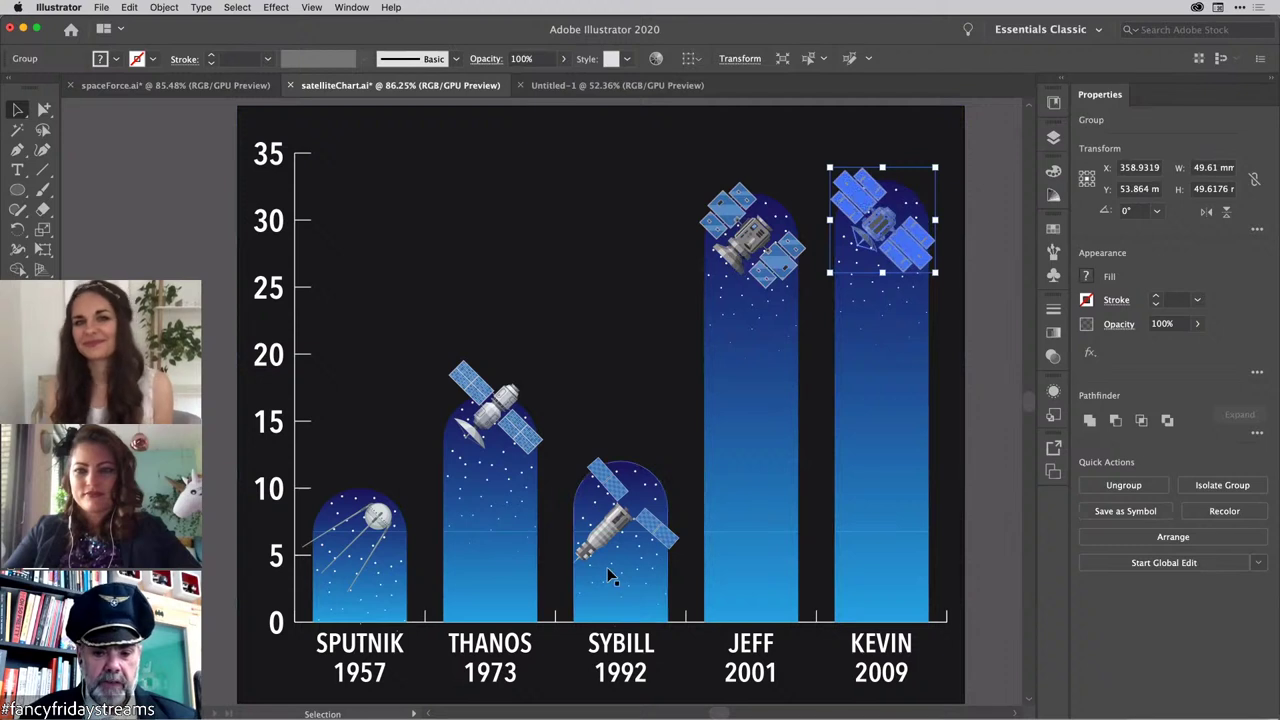
pyautogui.moveTo(493, 405); pyautogui.dragTo(493, 432)
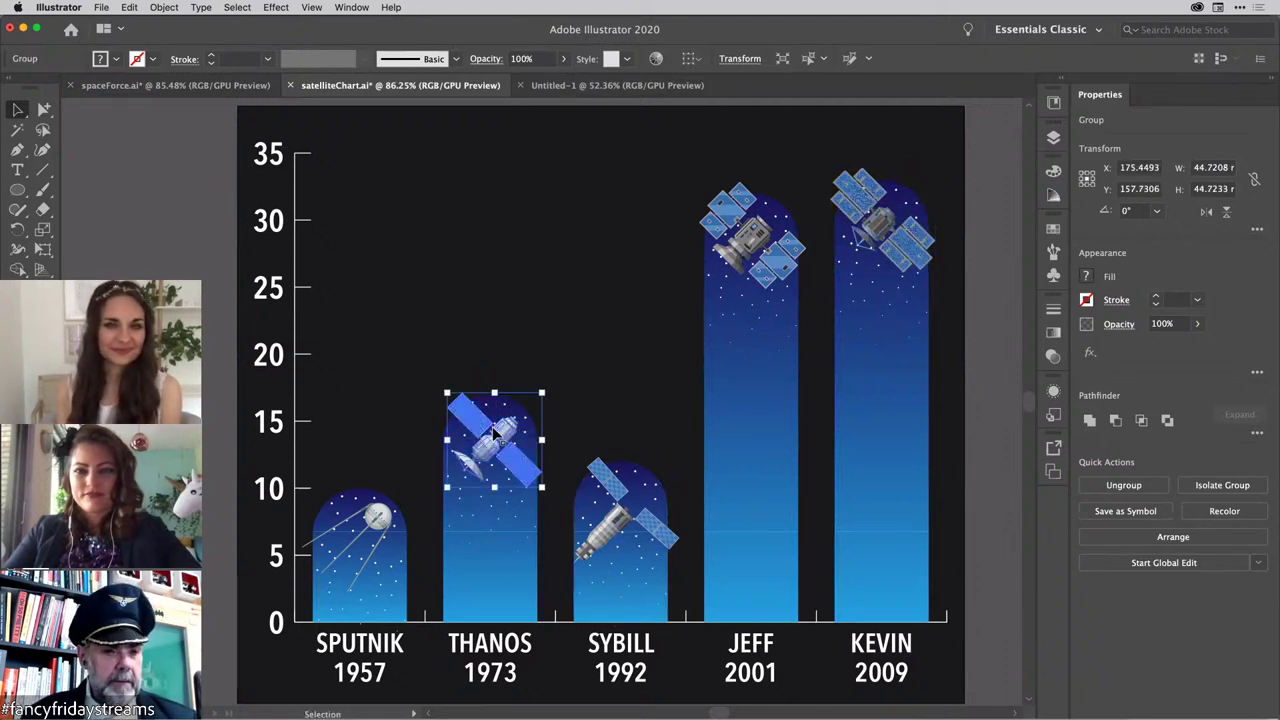
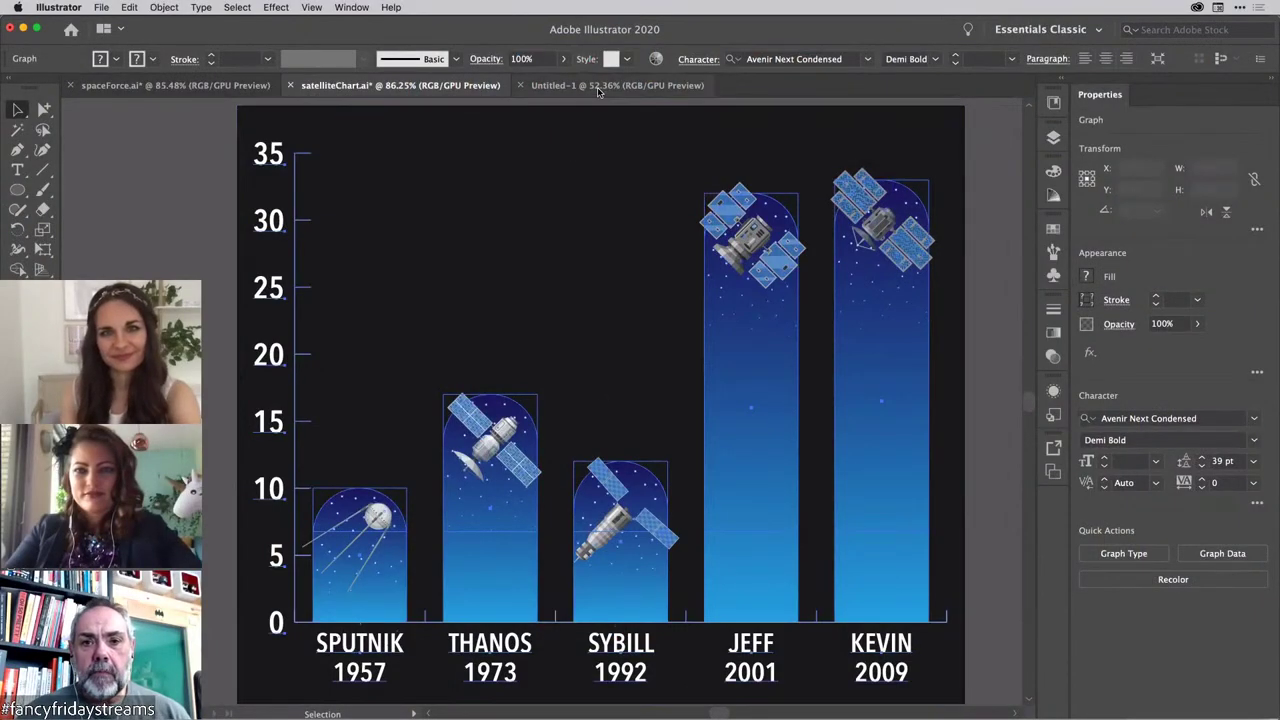
# Step: Paste the copied column graph into the Untitled-1 document and reposition it toward the left side of the artboard
pyautogui.click(594, 88)
pyautogui.press('super+v')
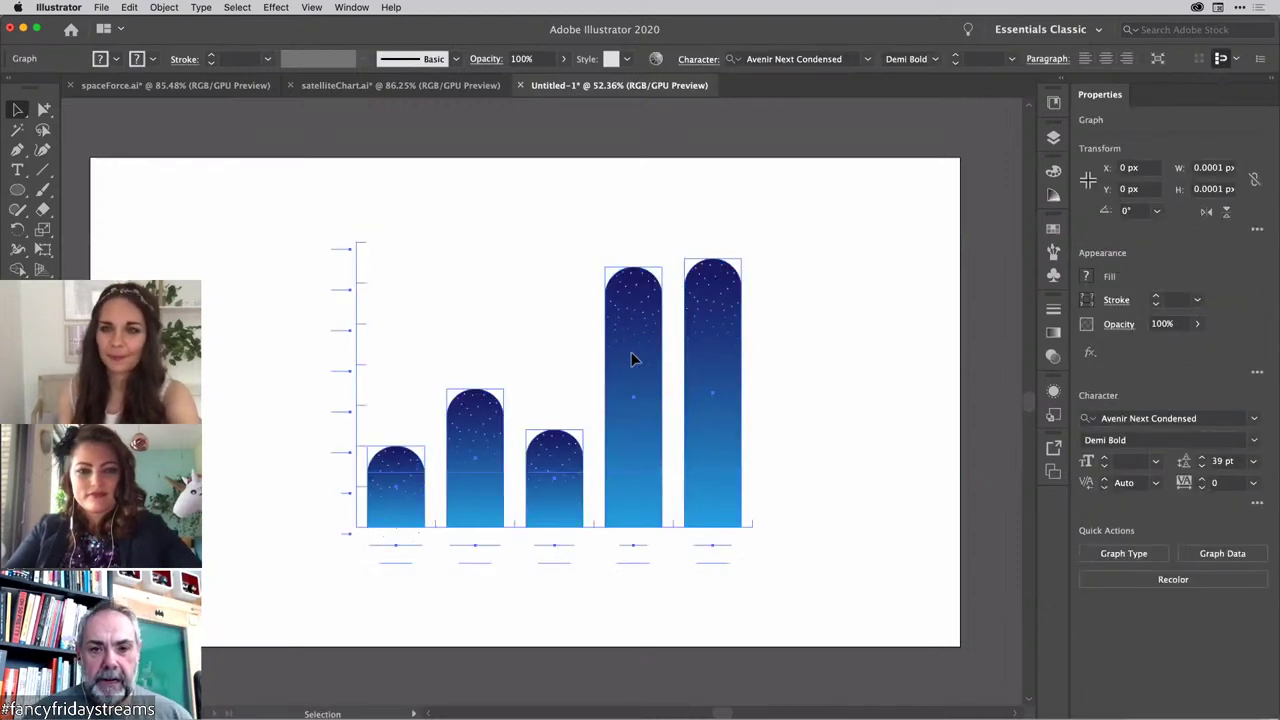
pyautogui.moveTo(632, 358); pyautogui.dragTo(600, 390)
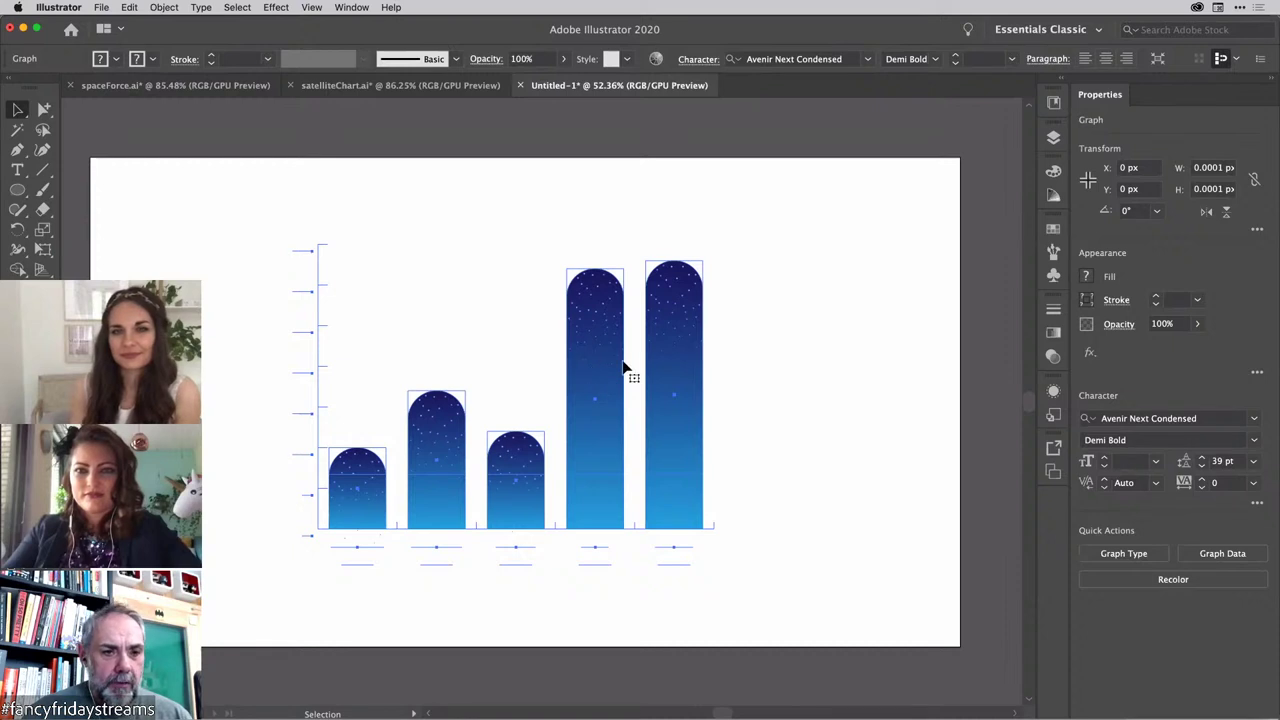
pyautogui.hscroll(-5, 715, 365)
pyautogui.scroll(-2, 715, 365)
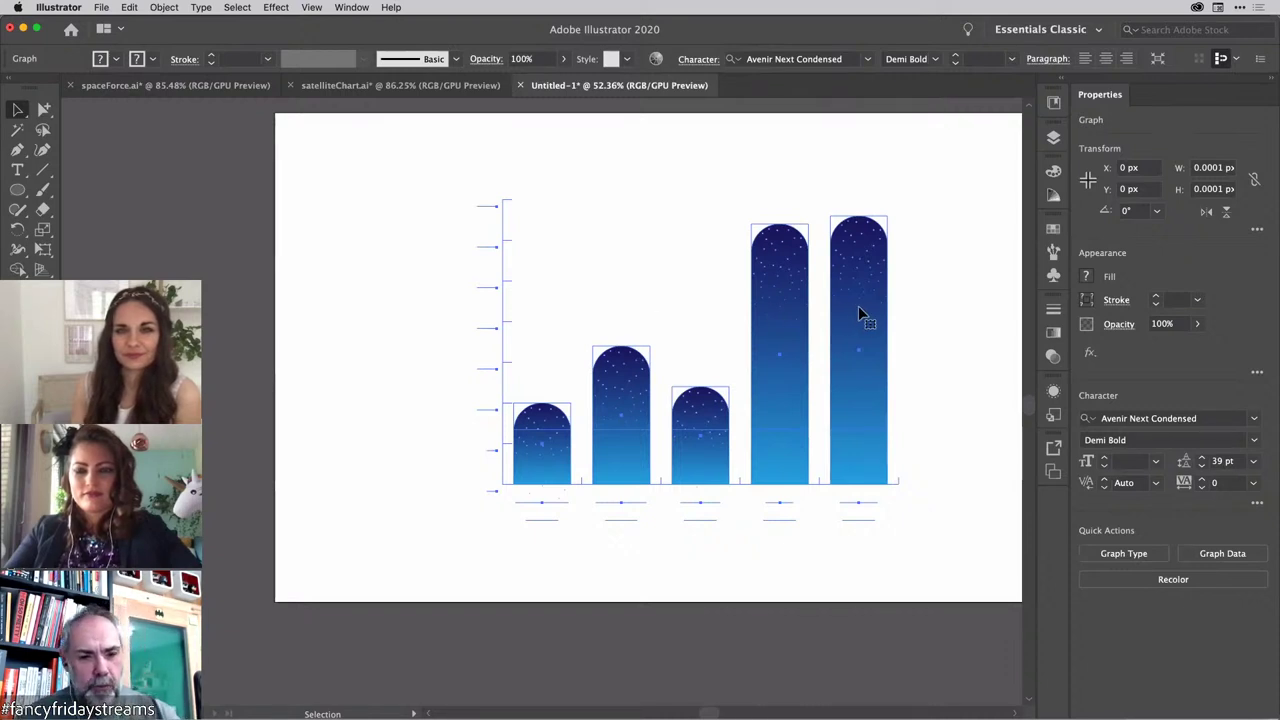
pyautogui.moveTo(858, 306); pyautogui.dragTo(685, 314)
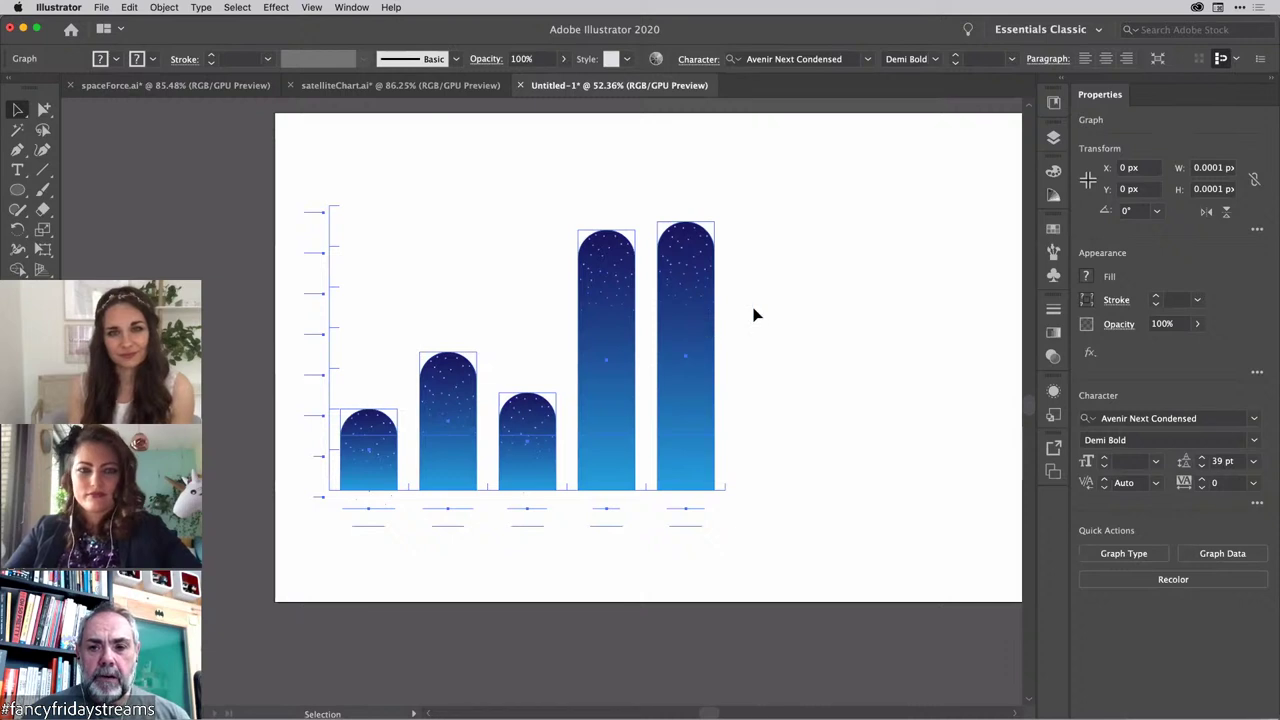
pyautogui.hscroll(-5, 754, 314)
pyautogui.hscroll(5, 754, 314)
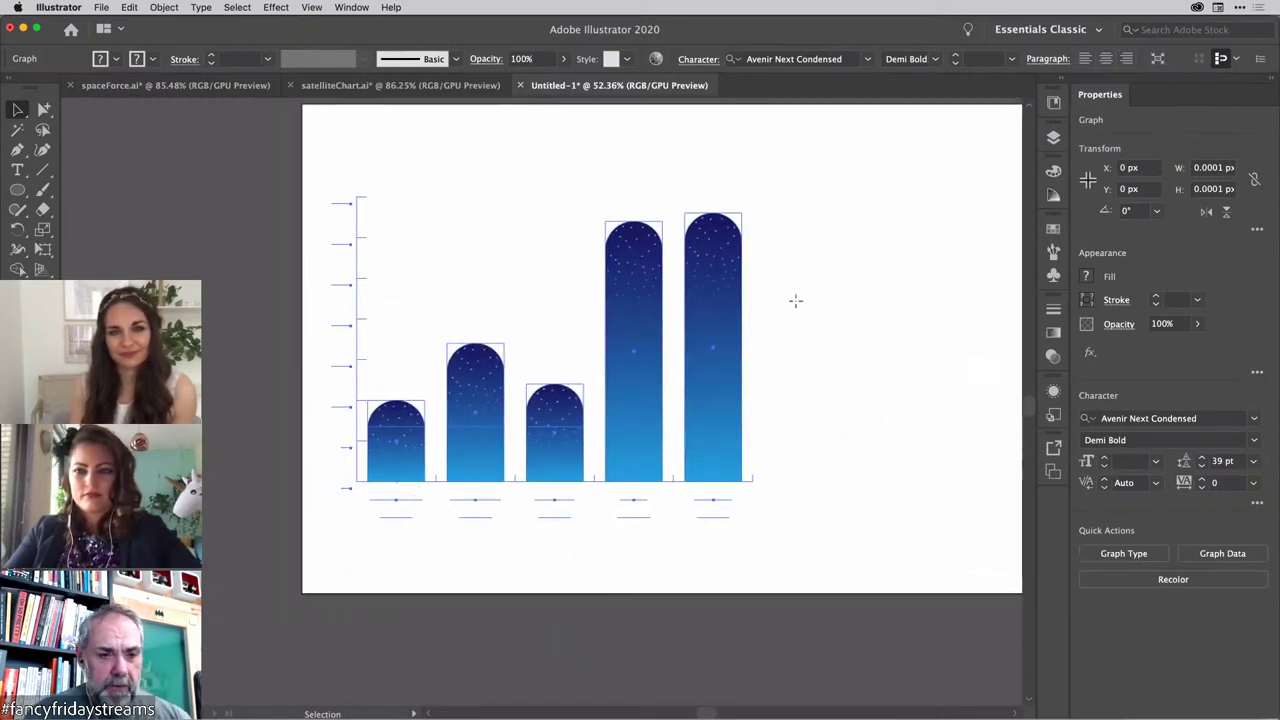
# Step: Scale the pasted graph uniformly to 50% with the preview on, leaving corners, strokes and effects unscaled, and deselect it
pyautogui.press('s')
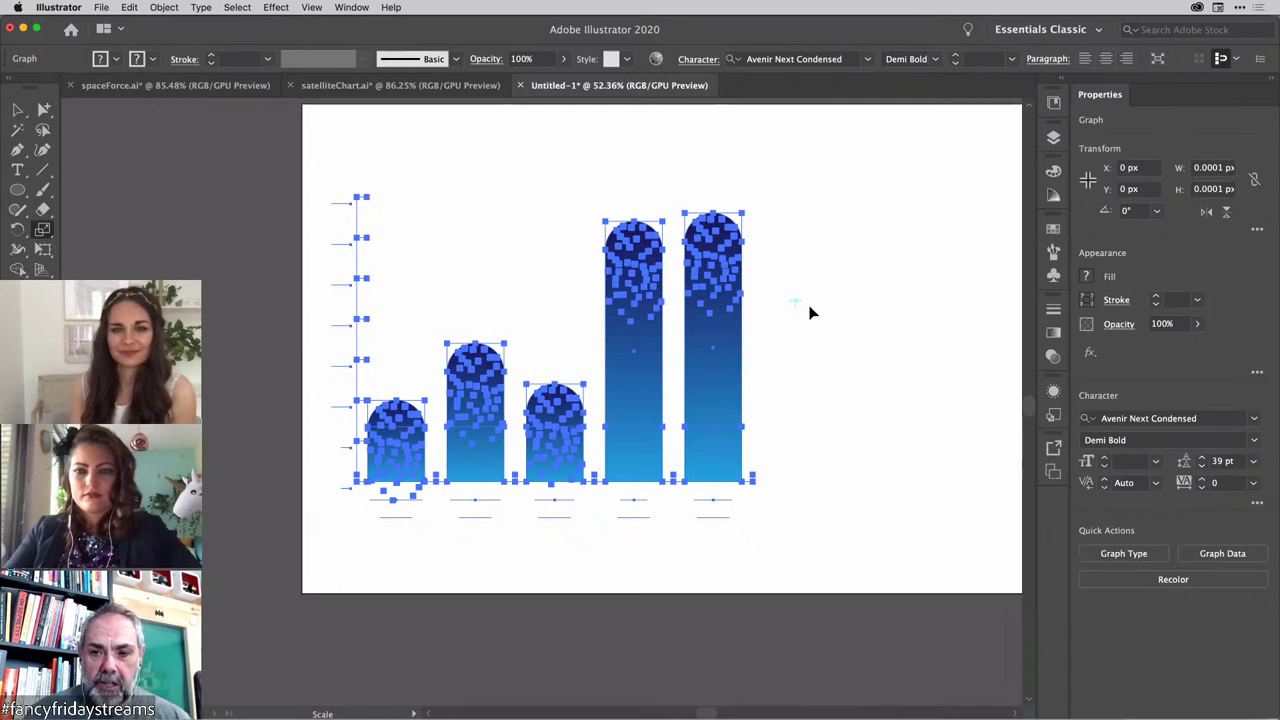
pyautogui.keyDown('alt'); pyautogui.click(861, 244); pyautogui.keyUp('alt')
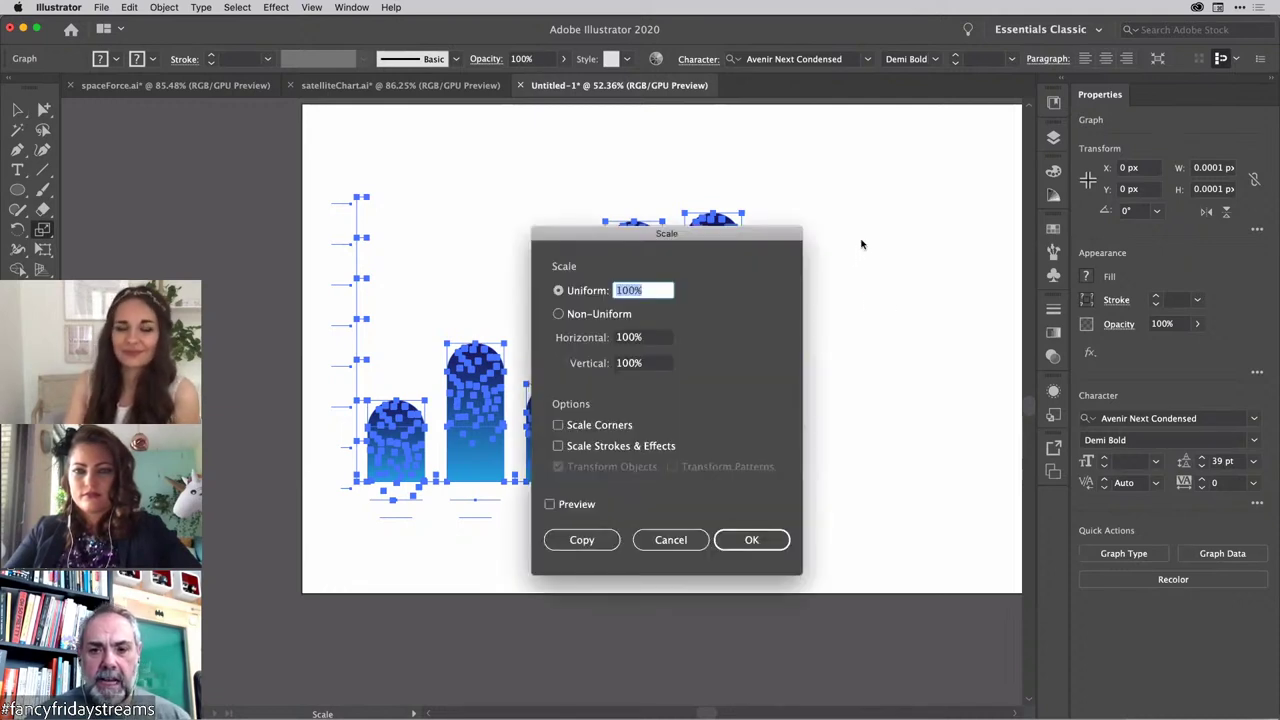
pyautogui.moveTo(687, 235); pyautogui.dragTo(935, 176)
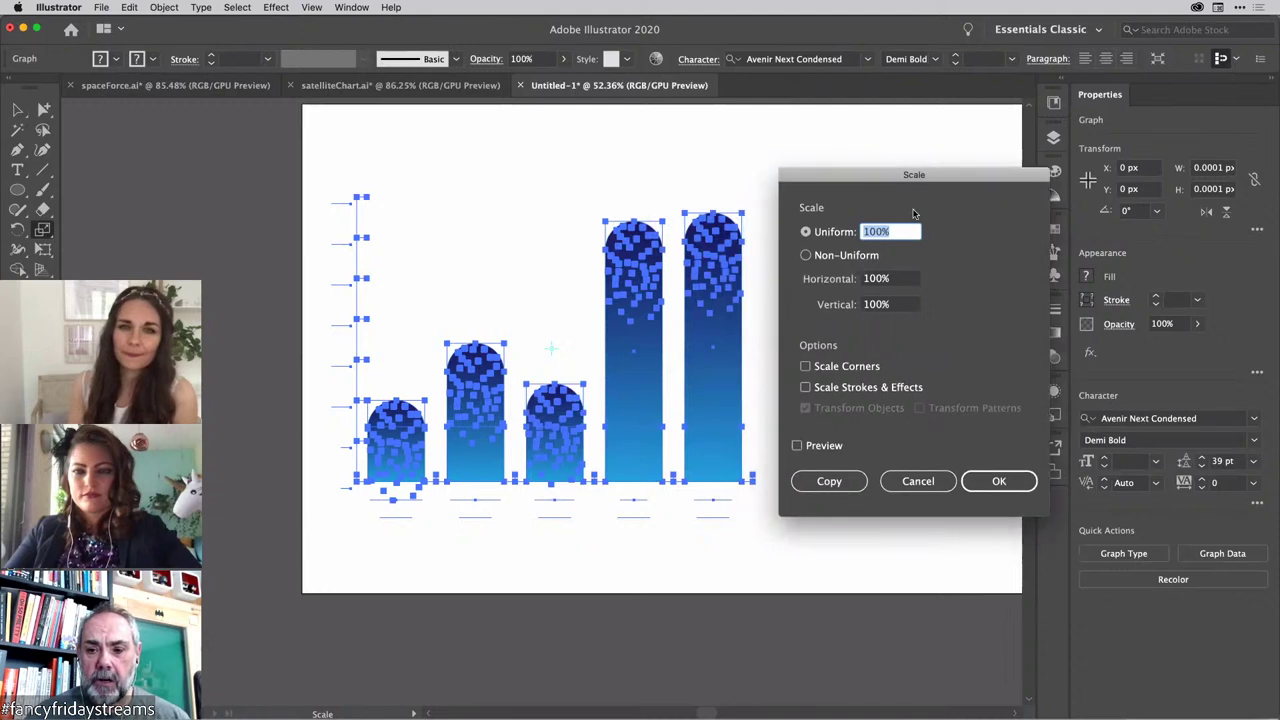
pyautogui.click(797, 445)
pyautogui.click(903, 232)
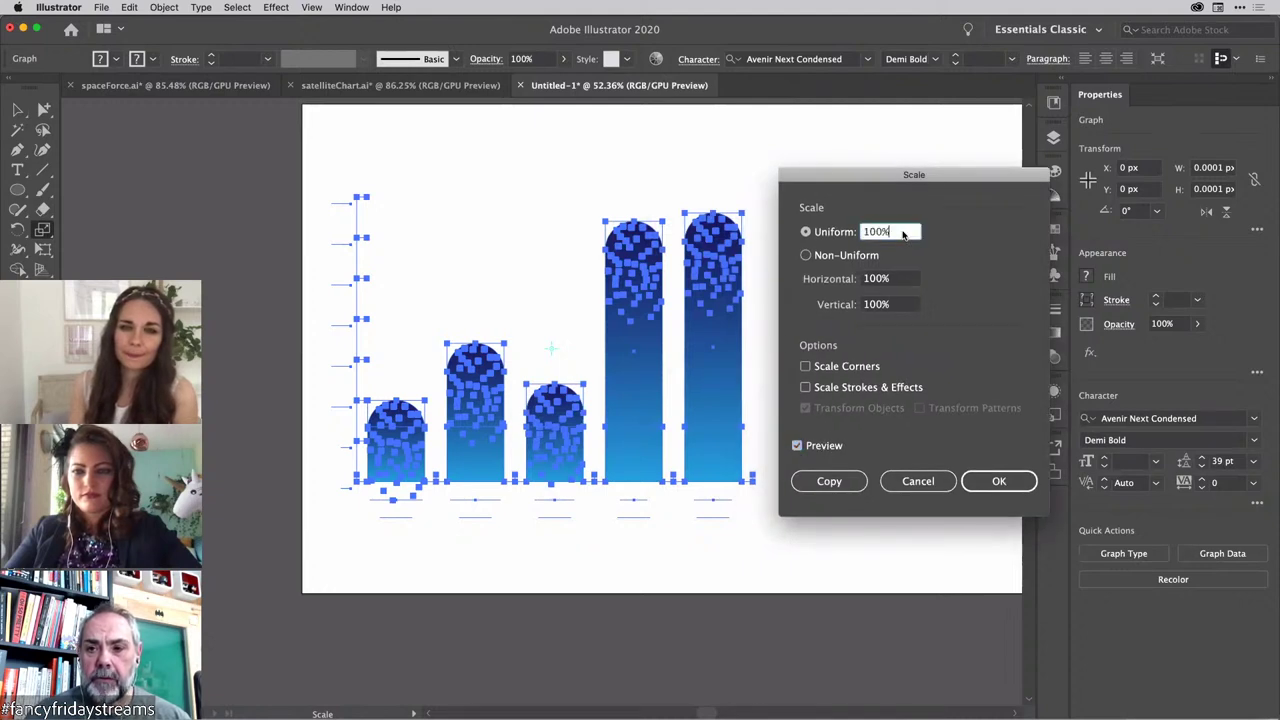
pyautogui.hotkey('shift', 'Down')
pyautogui.hotkey('shift', 'Down')
pyautogui.hotkey('shift', 'Down')
pyautogui.hotkey('shift', 'Down')
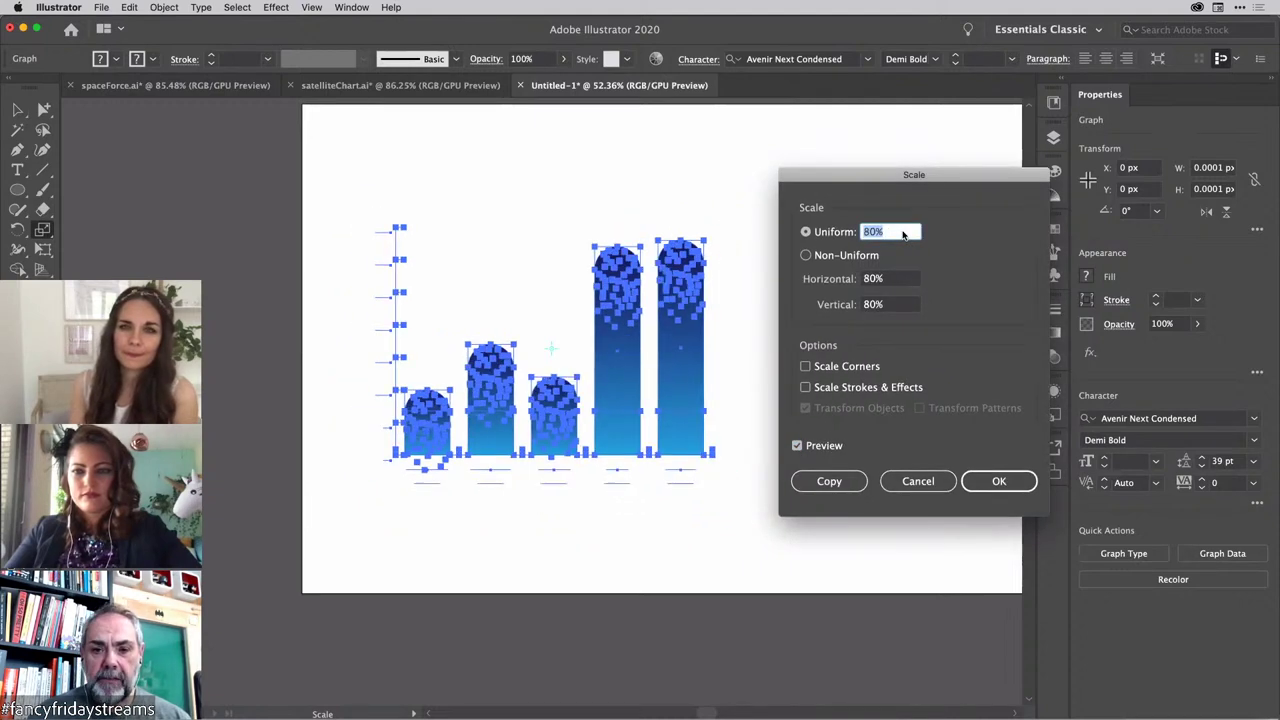
pyautogui.hotkey('shift', 'Up')
pyautogui.hotkey('shift', 'Up')
pyautogui.hotkey('shift', 'Up')
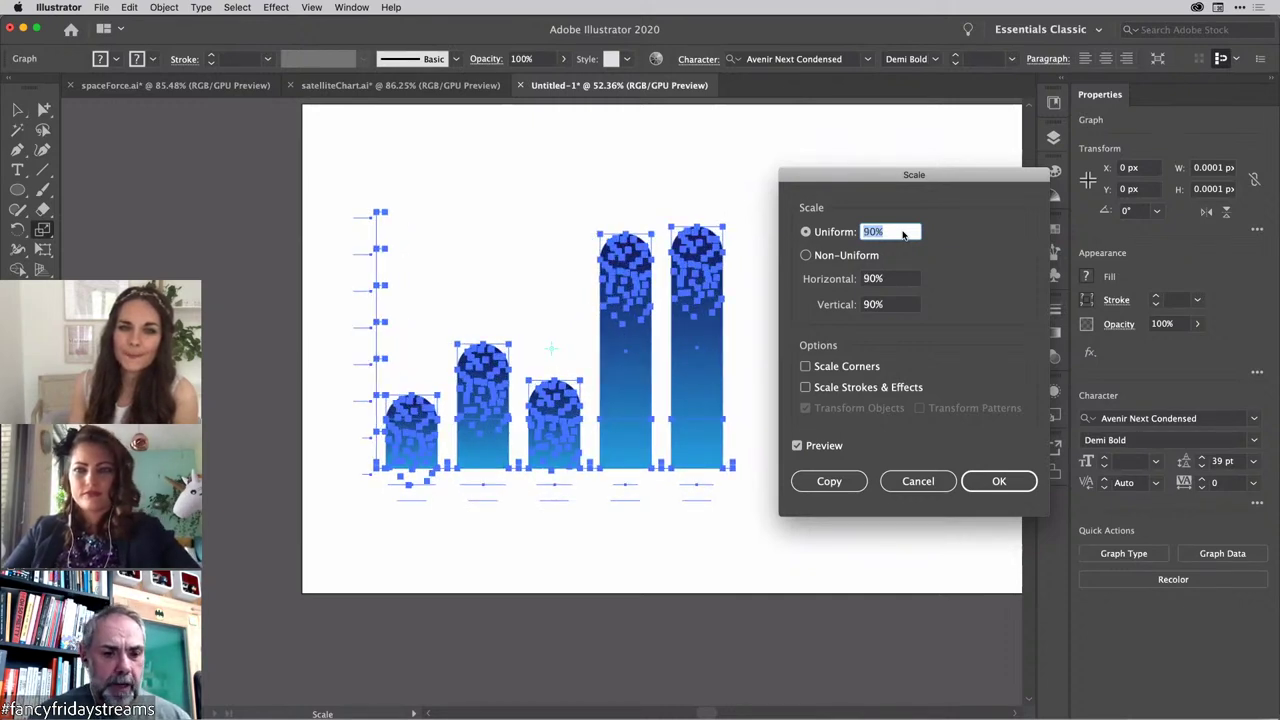
pyautogui.hotkey('shift', 'Down')
pyautogui.hotkey('shift', 'Down')
pyautogui.hotkey('shift', 'Down')
pyautogui.hotkey('shift', 'Down')
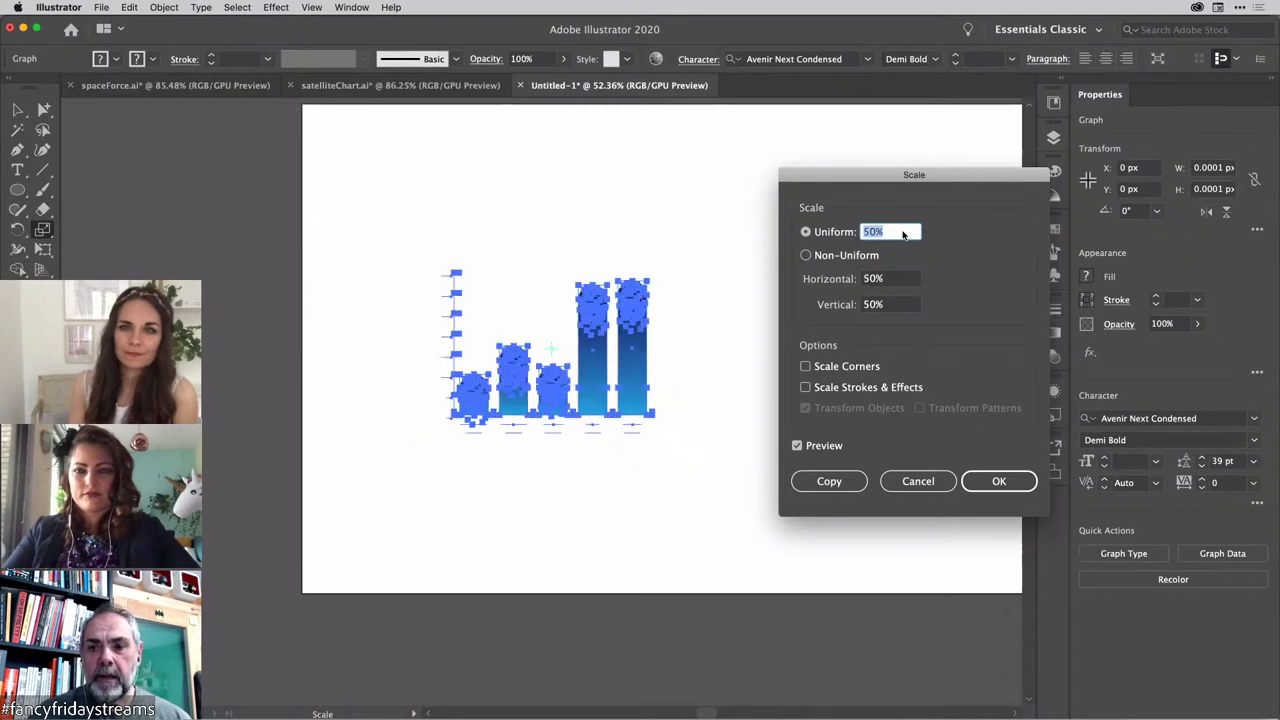
pyautogui.click(985, 483)
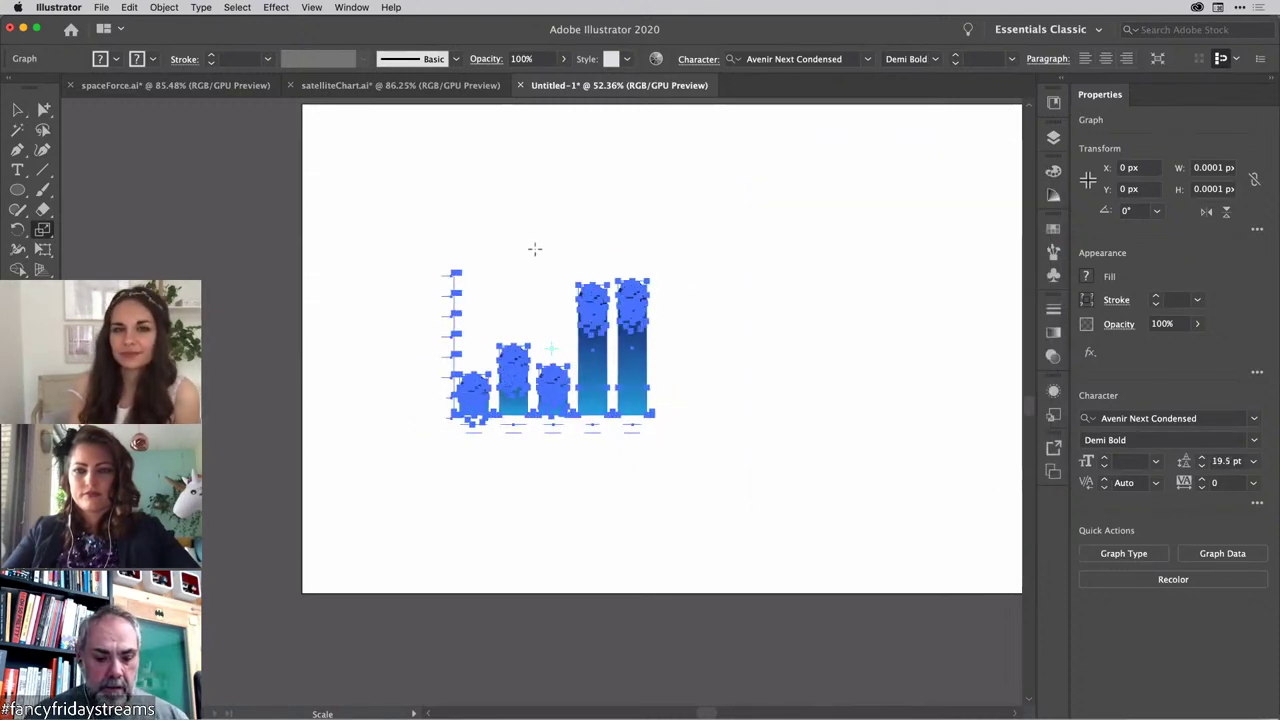
pyautogui.press('v')
pyautogui.click(569, 363)
# Step: Select the whole scaled-down column graph in a closer view
pyautogui.scroll(5, 568, 362)
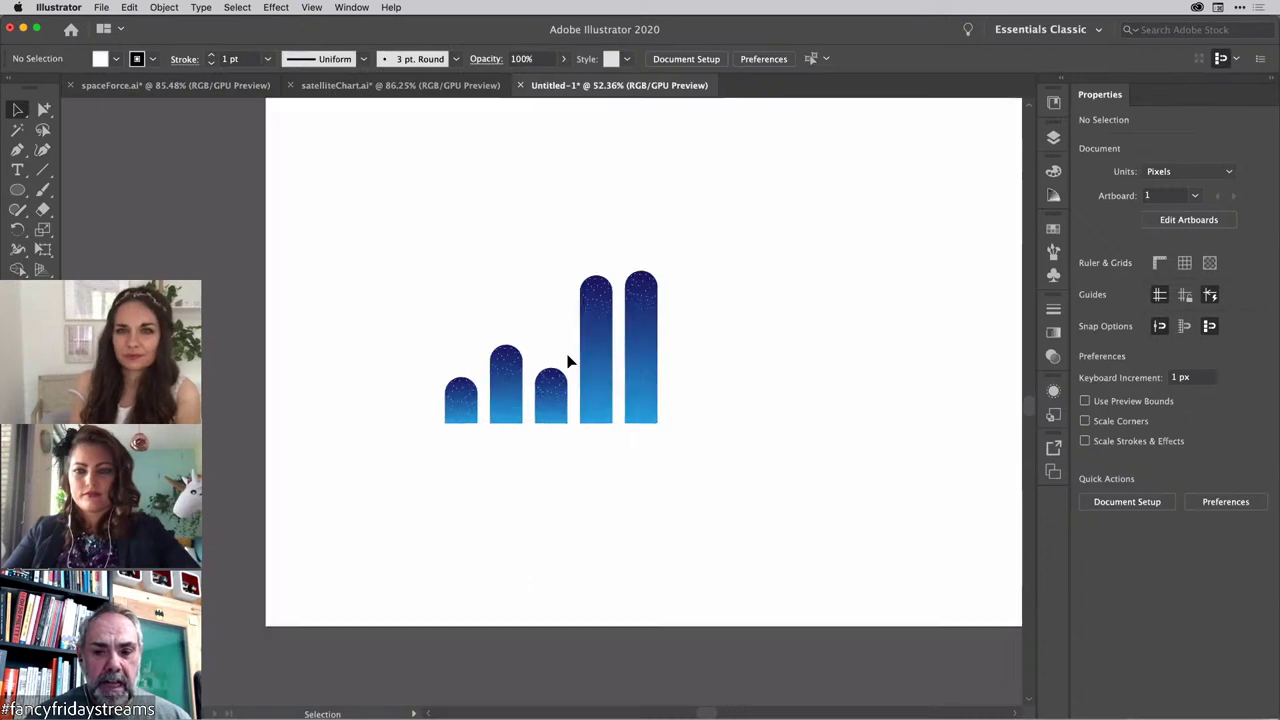
pyautogui.scroll(-5, 568, 362)
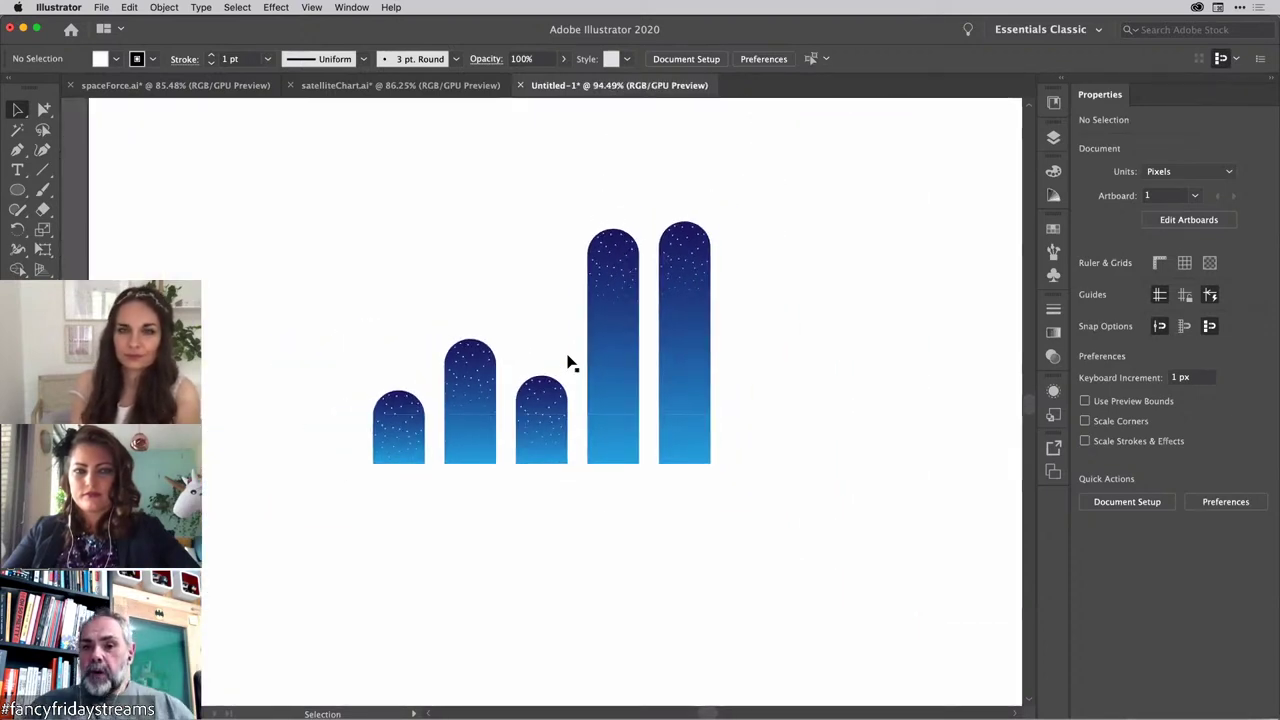
pyautogui.click(632, 262)
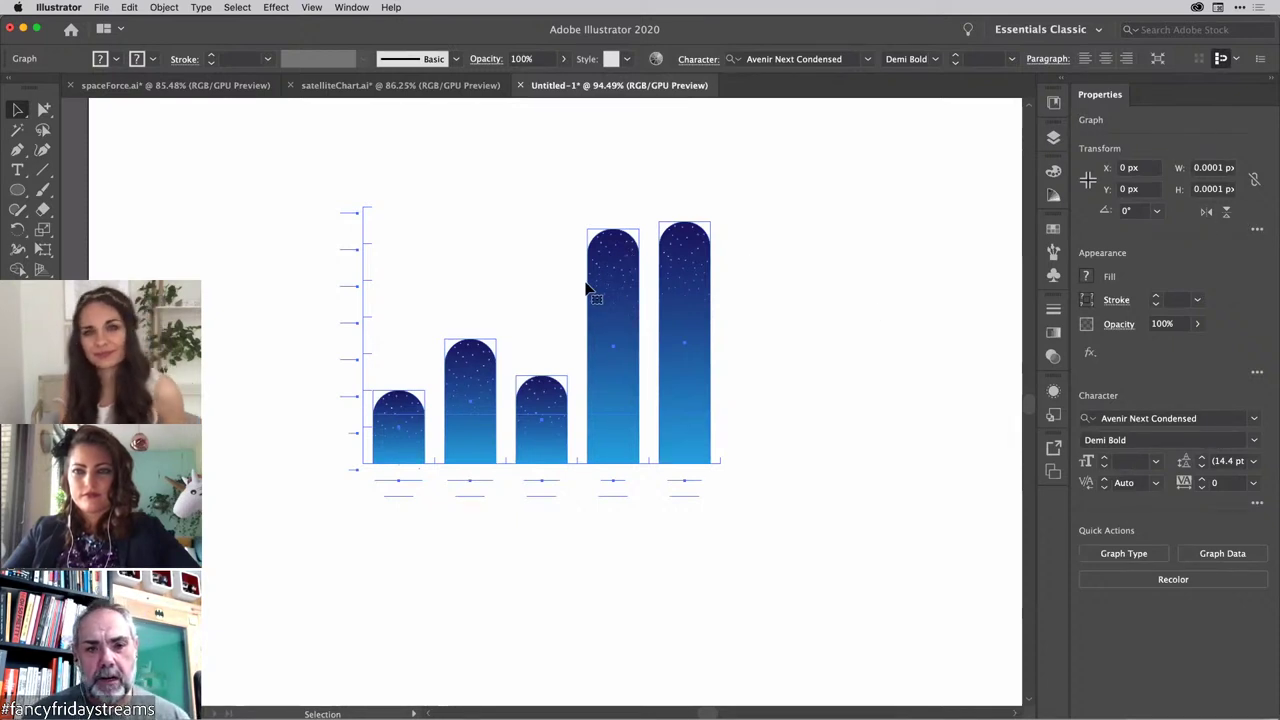
# Step: Delete the scaled-down column graph from the Untitled-1 artboard
pyautogui.click(1258, 231)
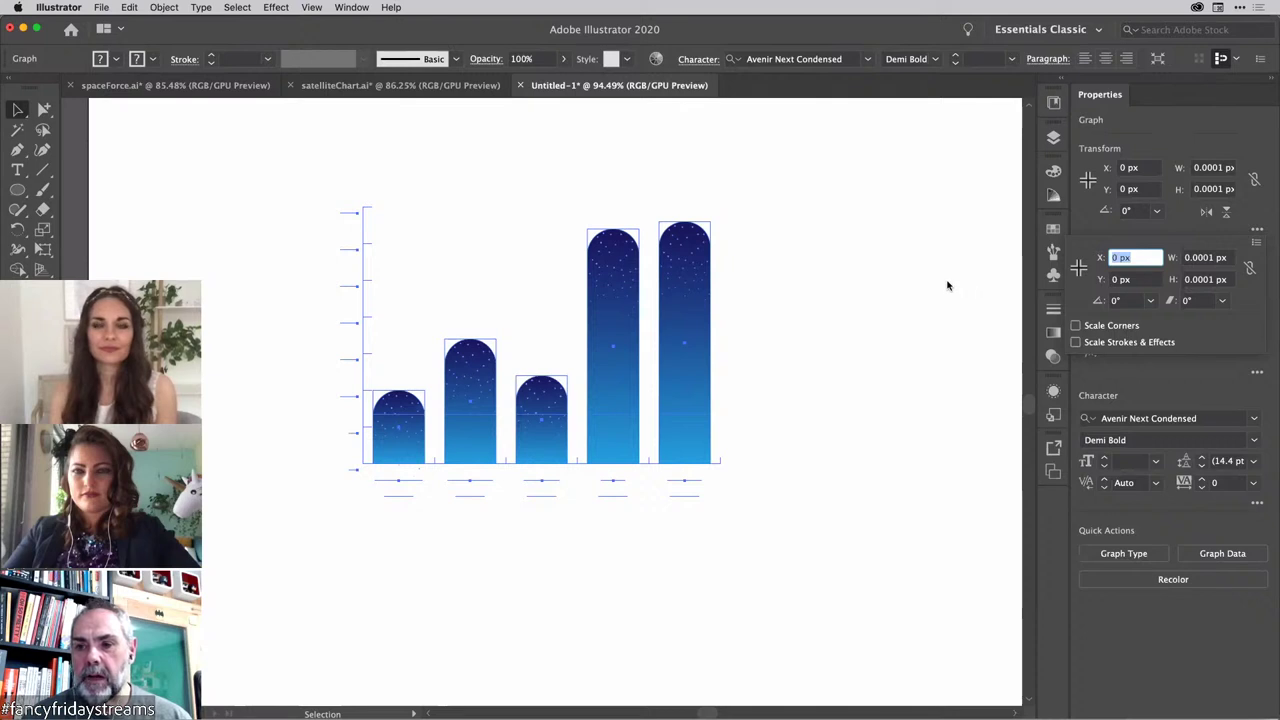
pyautogui.press('Escape')
pyautogui.hotkey('ctrl', 'h')
pyautogui.click(808, 310)
pyautogui.moveTo(691, 289); pyautogui.dragTo(500, 220)
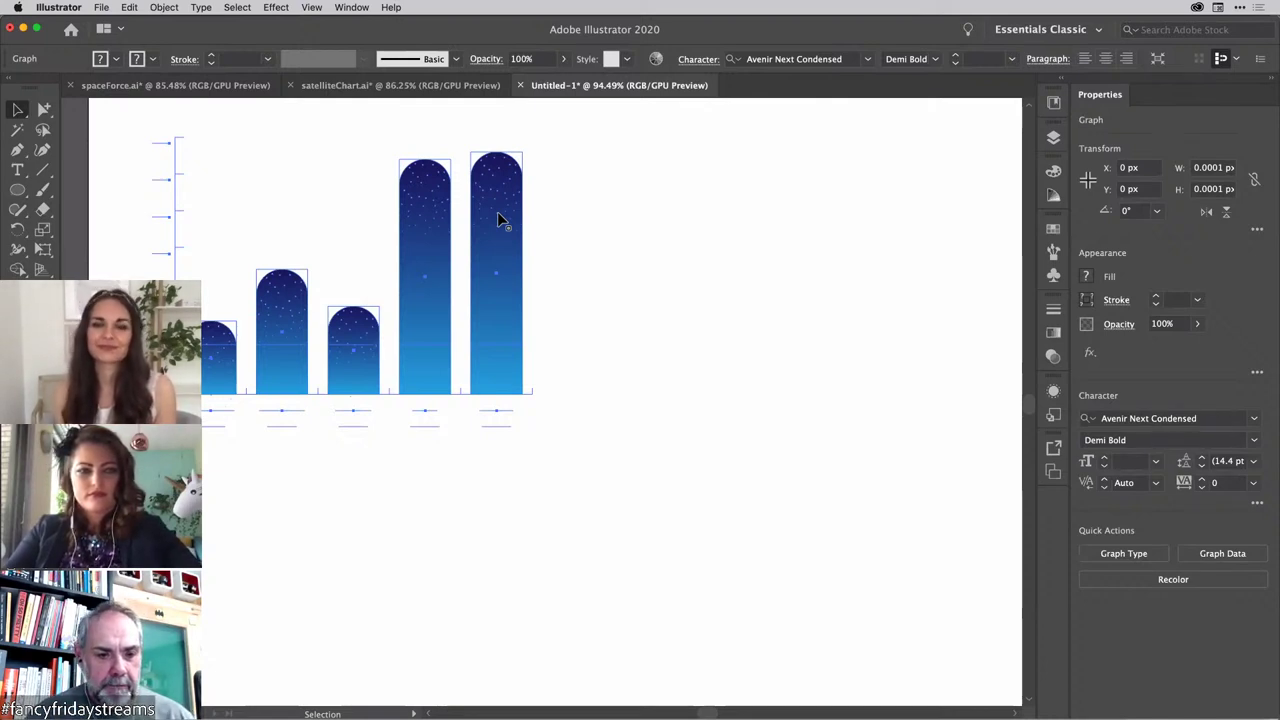
pyautogui.press('Delete')
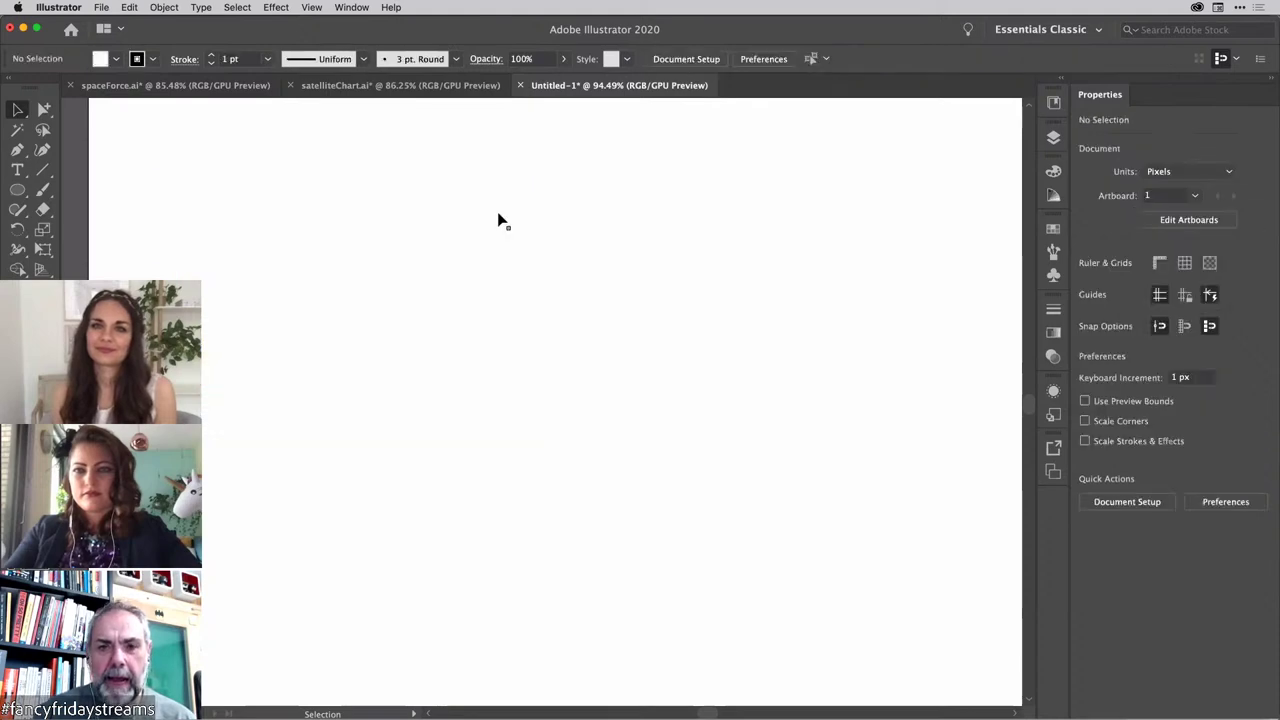
# Step: Examine the gradient column artwork beside the finished satellite chart in the satelliteChart.ai document
pyautogui.click(385, 86)
pyautogui.scroll(-3, 490, 290)
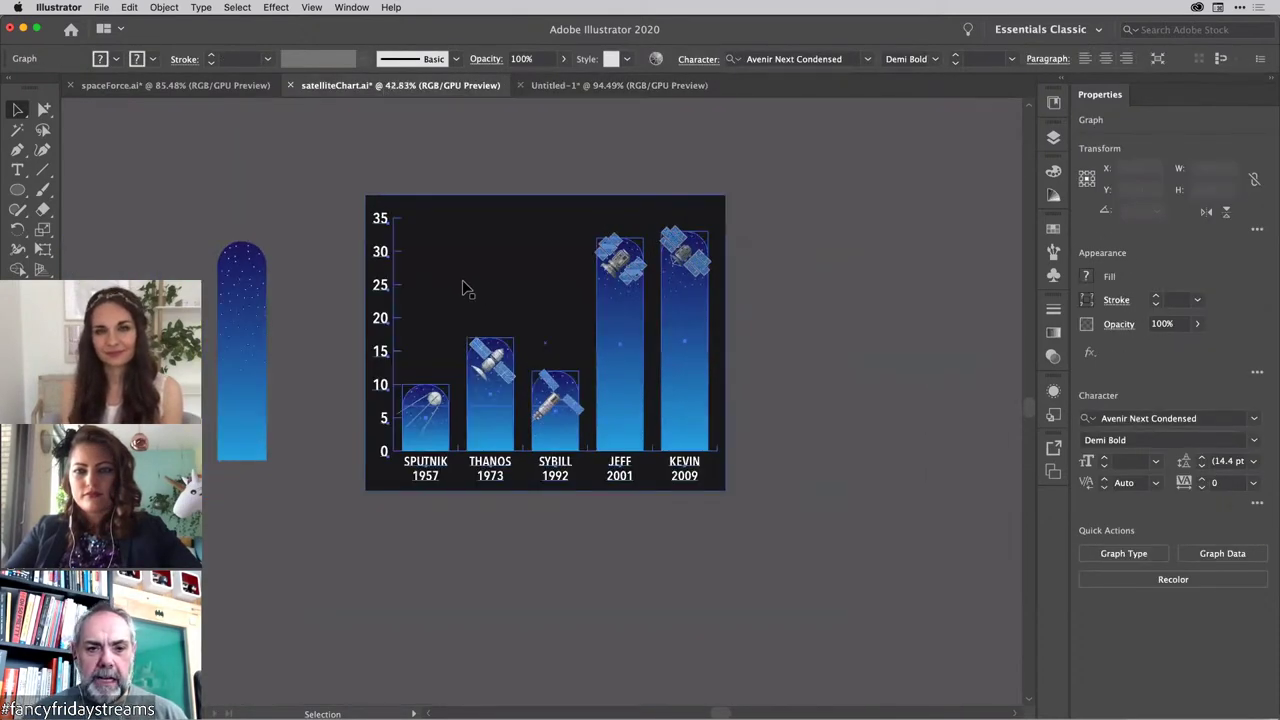
pyautogui.hscroll(-5, 466, 286)
pyautogui.click(461, 279)
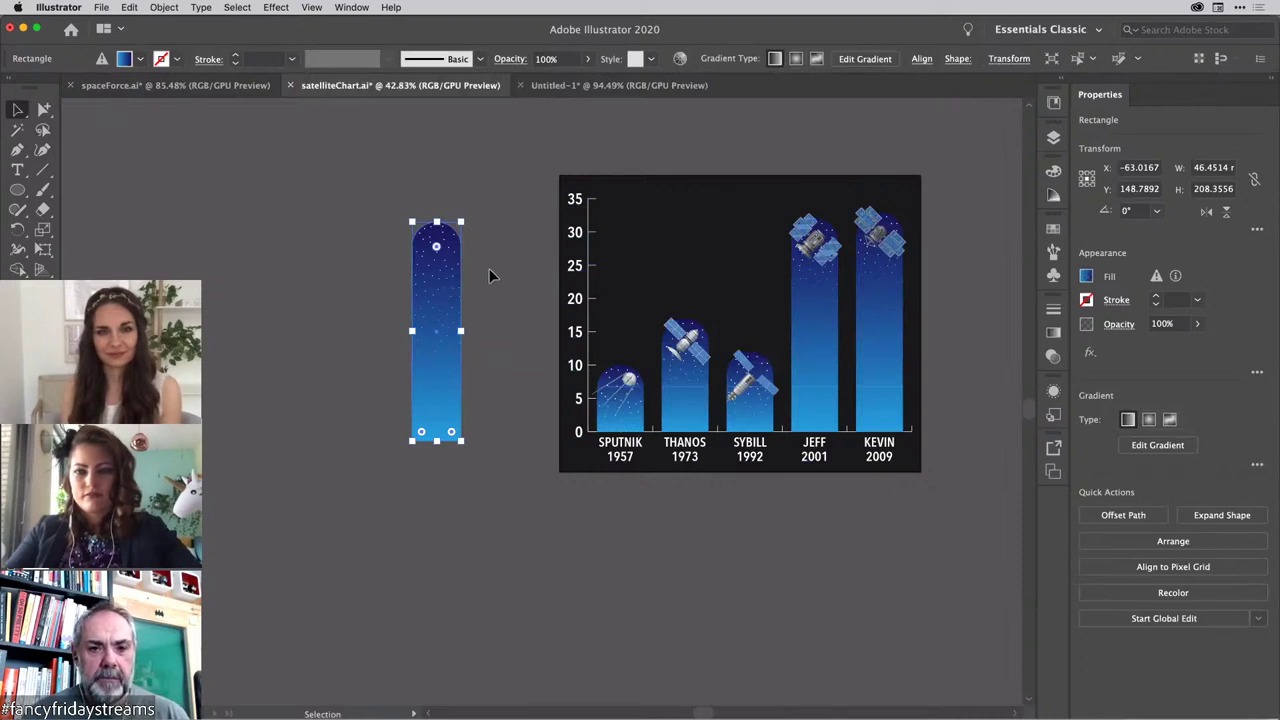
pyautogui.hscroll(5, 491, 249)
pyautogui.scroll(1, 491, 249)
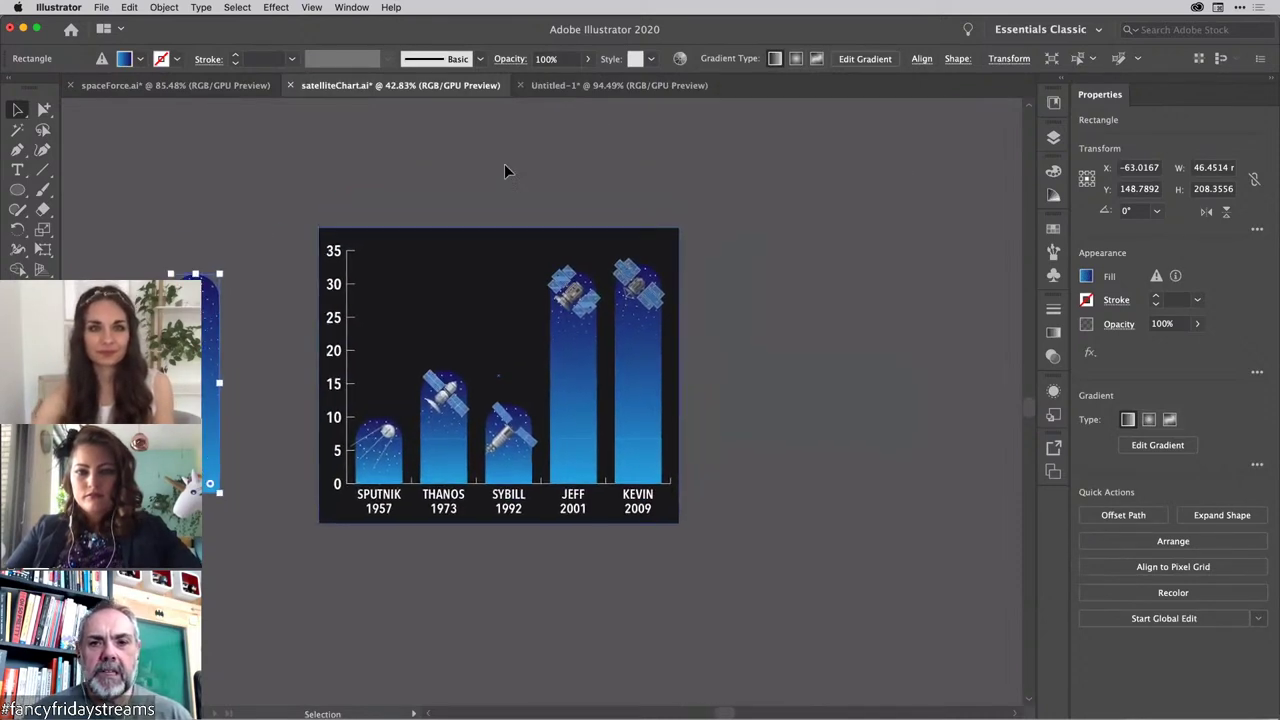
# Step: Draw a tall, narrow rectangle about 72 px wide and 408 px high in the Untitled-1 document
pyautogui.click(598, 88)
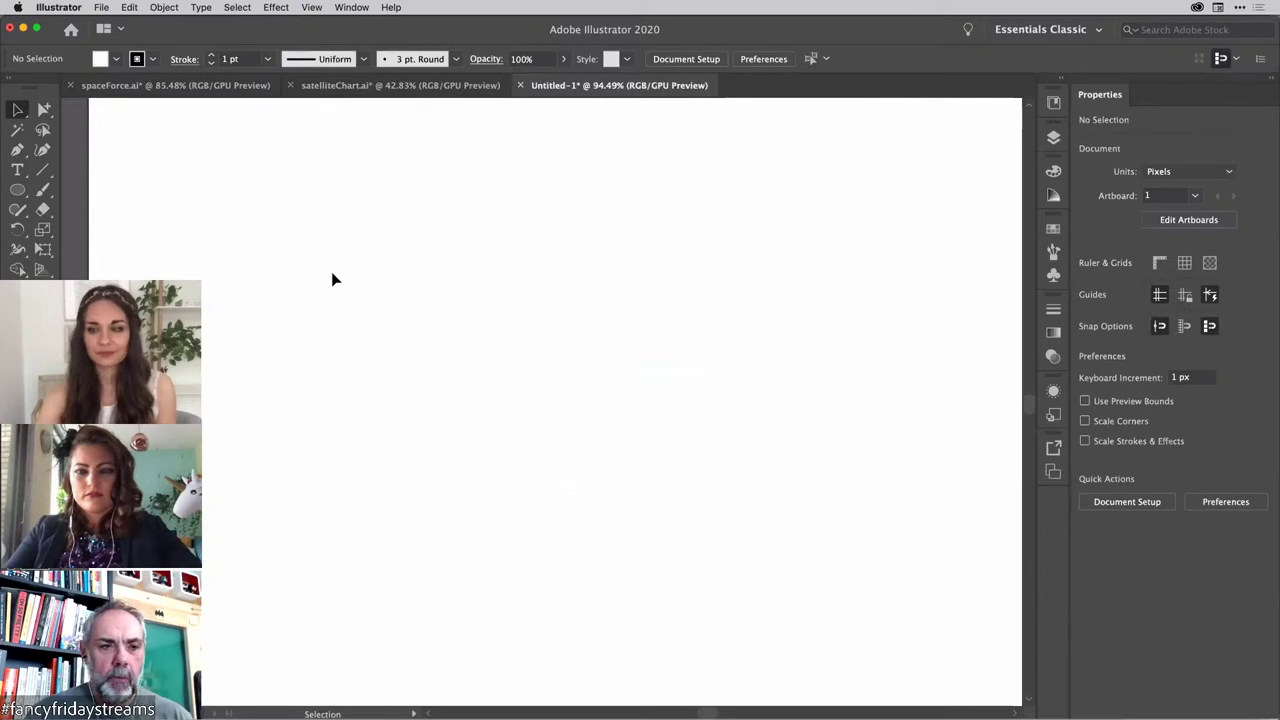
pyautogui.press('m')
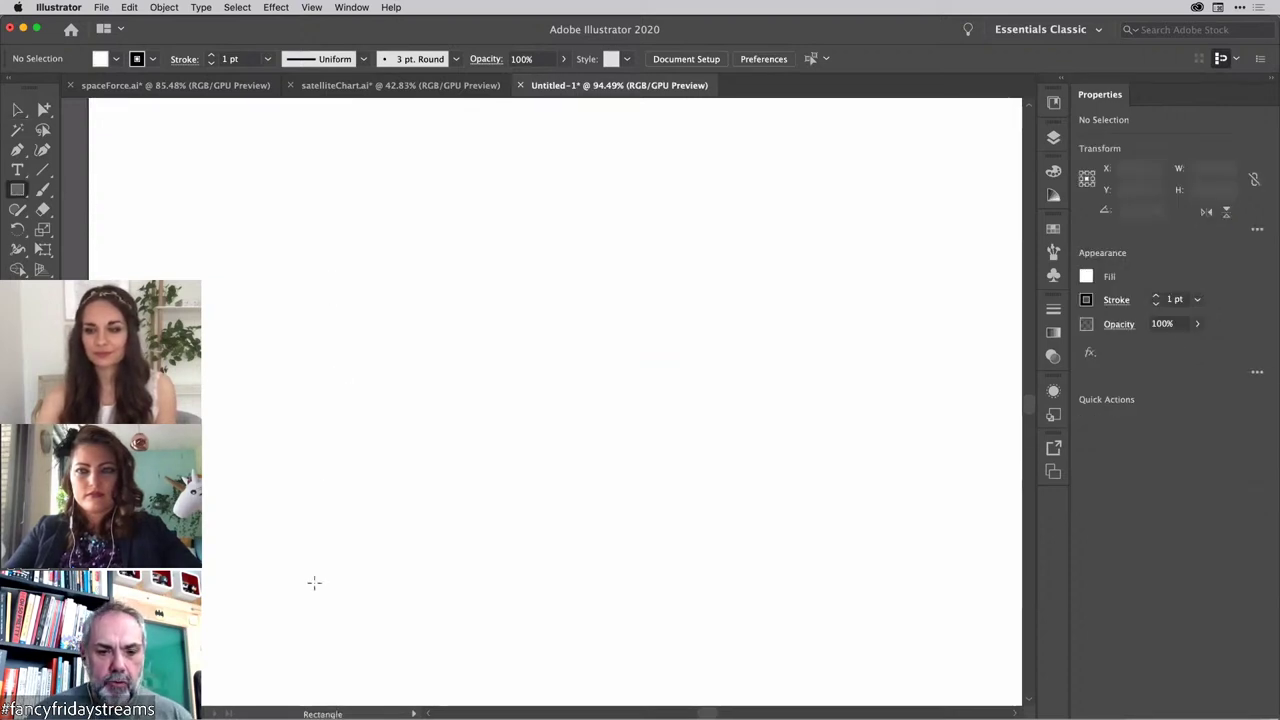
pyautogui.moveTo(335, 530)
pyautogui.mouseDown()
pyautogui.moveTo(436, 295)
pyautogui.moveTo(387, 205)
pyautogui.moveTo(402, 204)
pyautogui.moveTo(395, 195)
pyautogui.mouseUp()
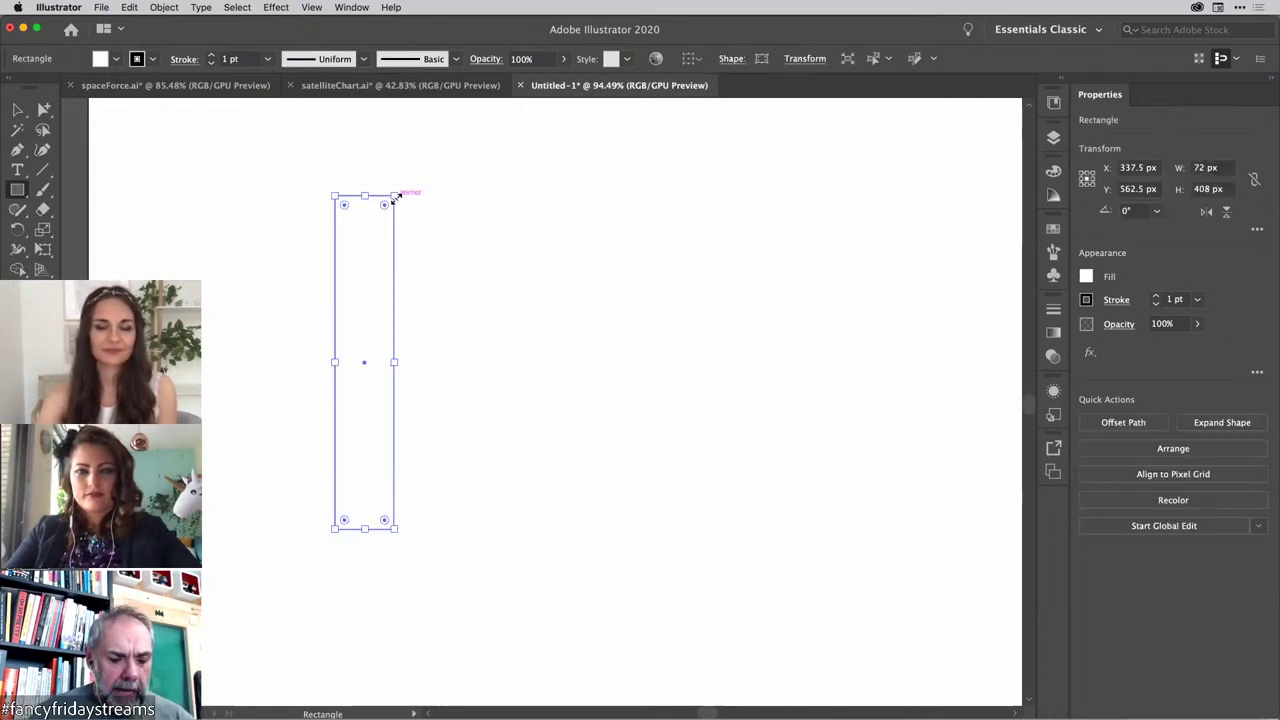
# Step: Fill the rectangle with the crimson swatch and remove its stroke
pyautogui.click(117, 59)
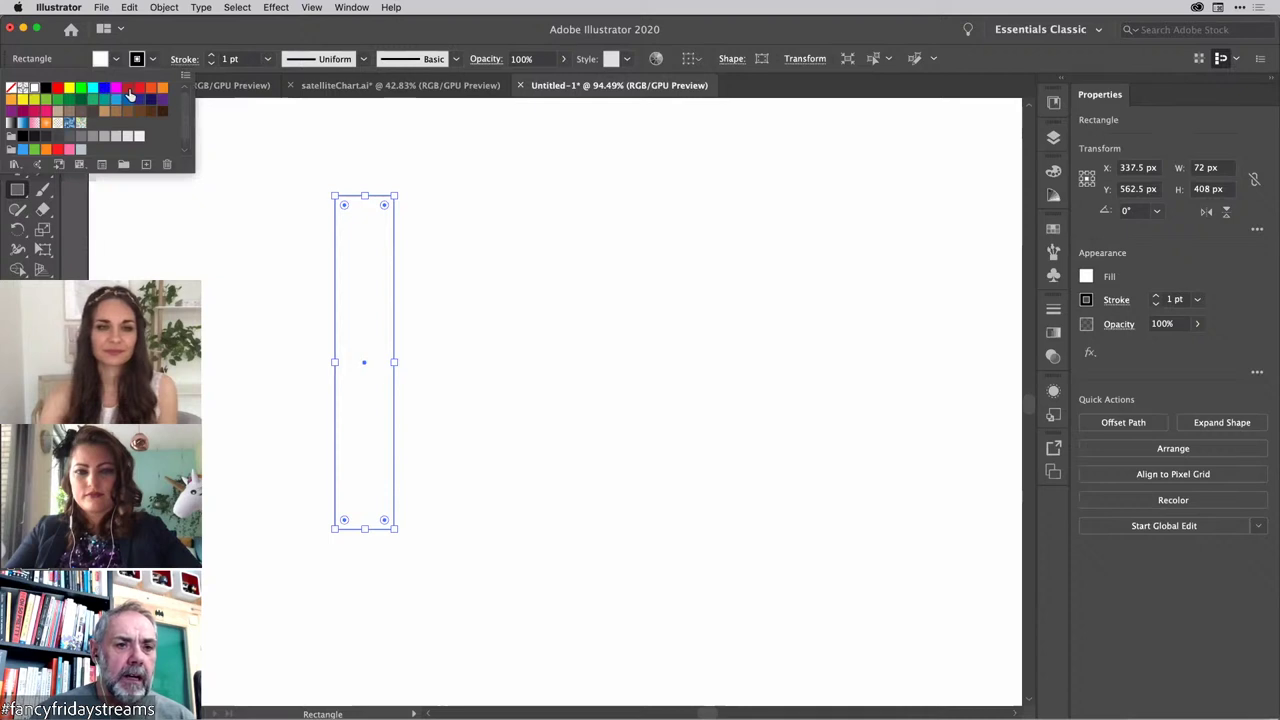
pyautogui.click(31, 110)
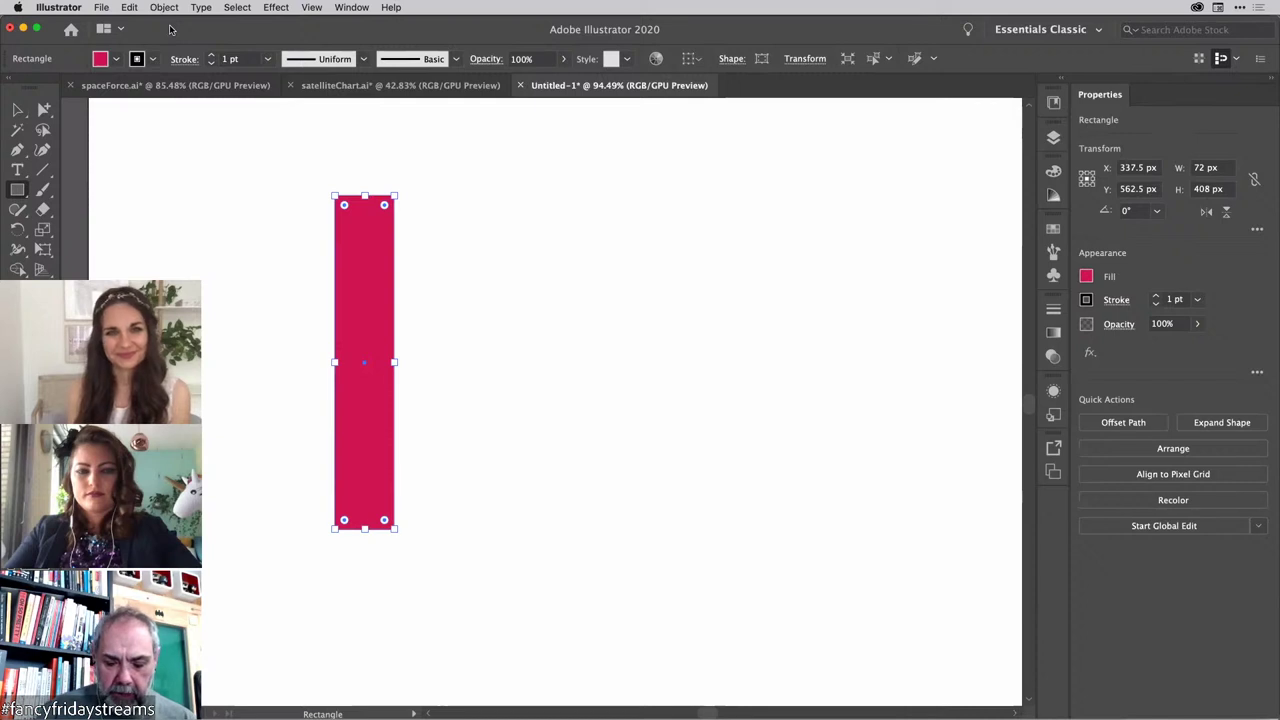
pyautogui.press('/')
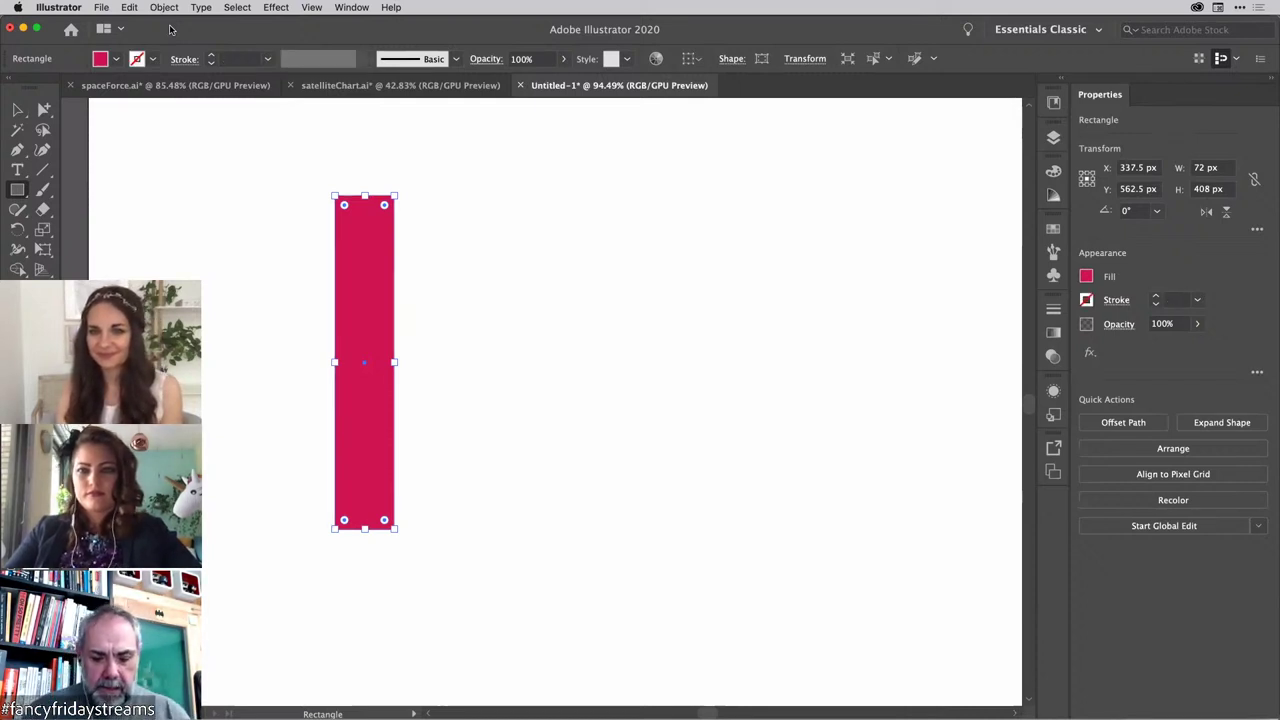
# Step: Add an anchor point at the middle of the rectangle's top edge and lower both top corners to form a pointed tip
pyautogui.press('p')
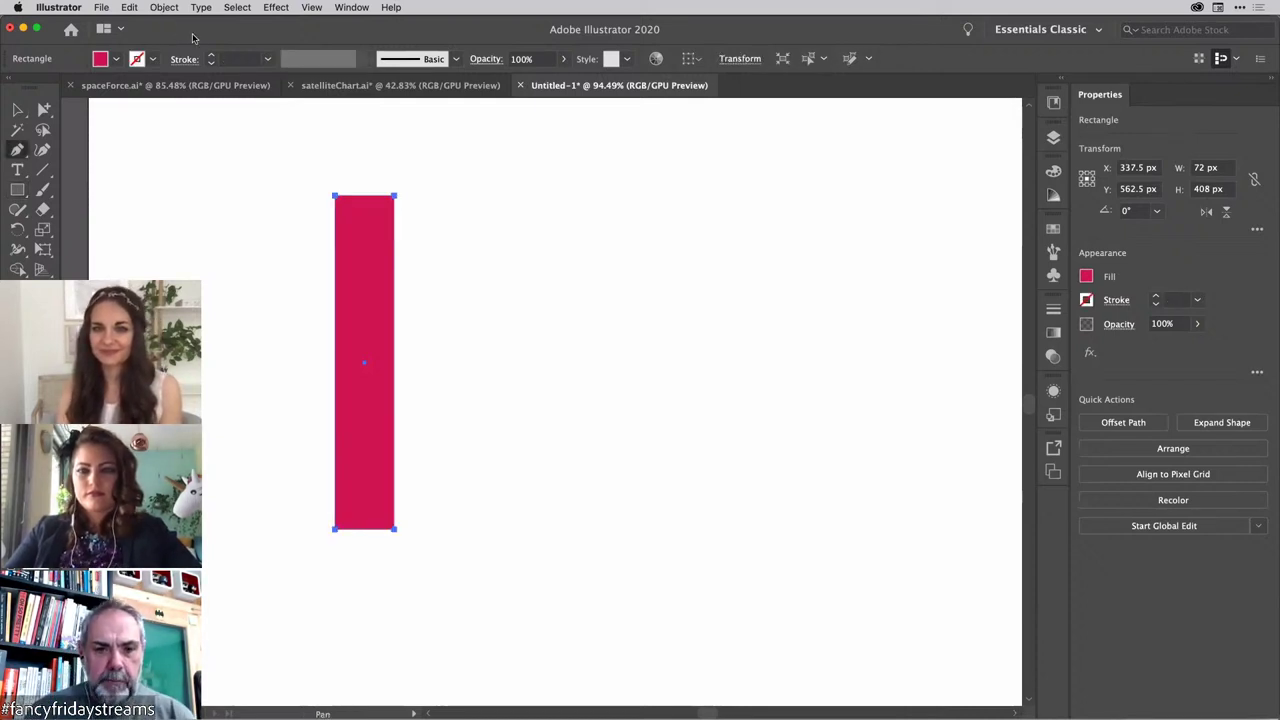
pyautogui.click(366, 195)
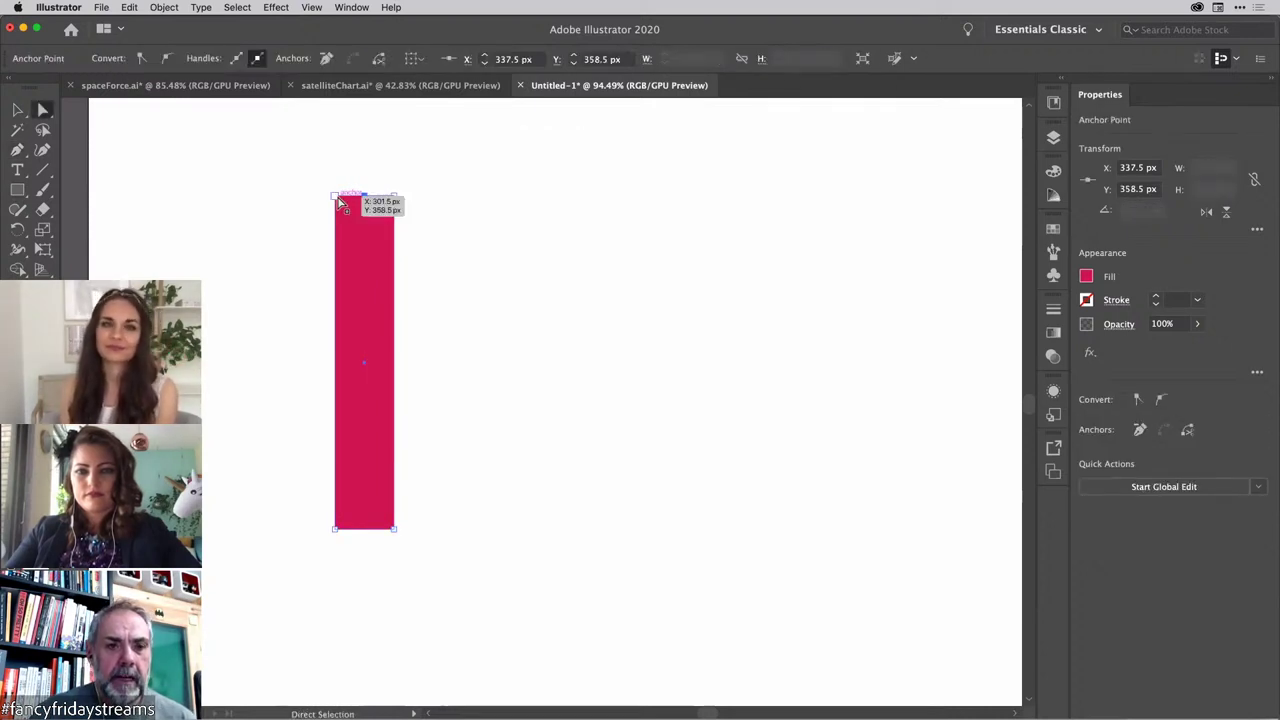
pyautogui.press('a')
pyautogui.keyDown('shift'); pyautogui.click(395, 196); pyautogui.keyUp('shift')
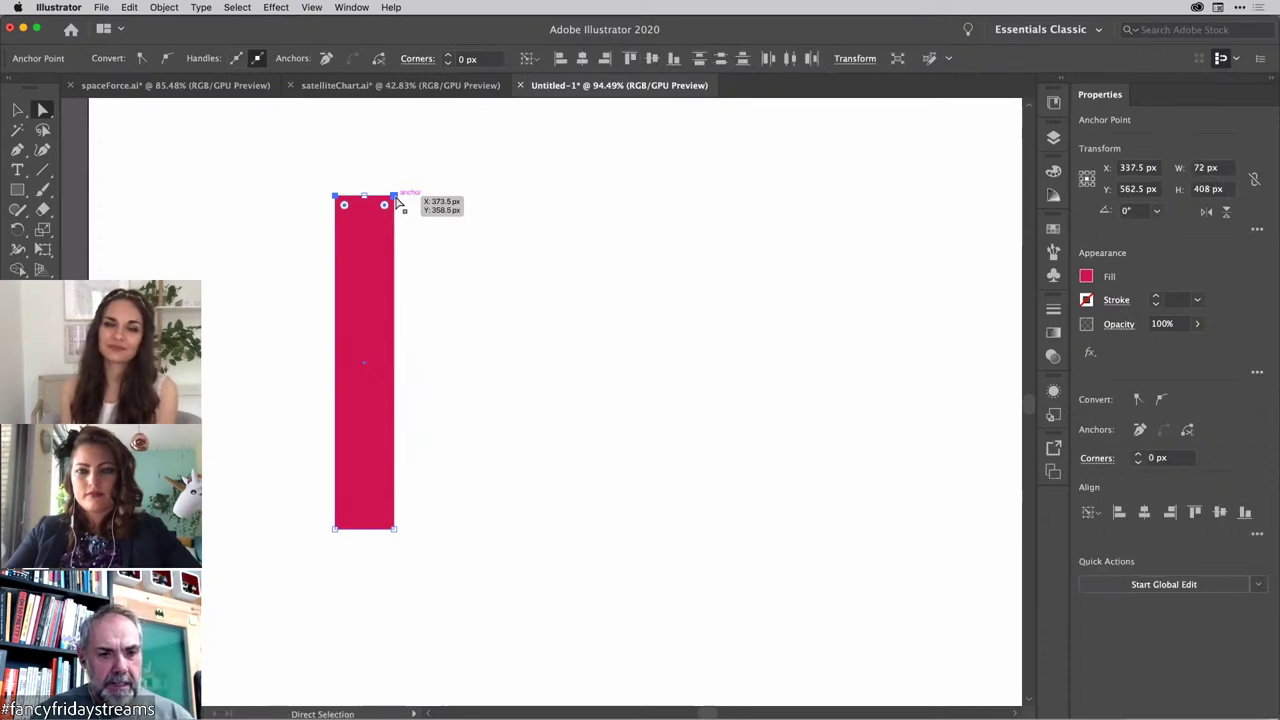
pyautogui.press('super')
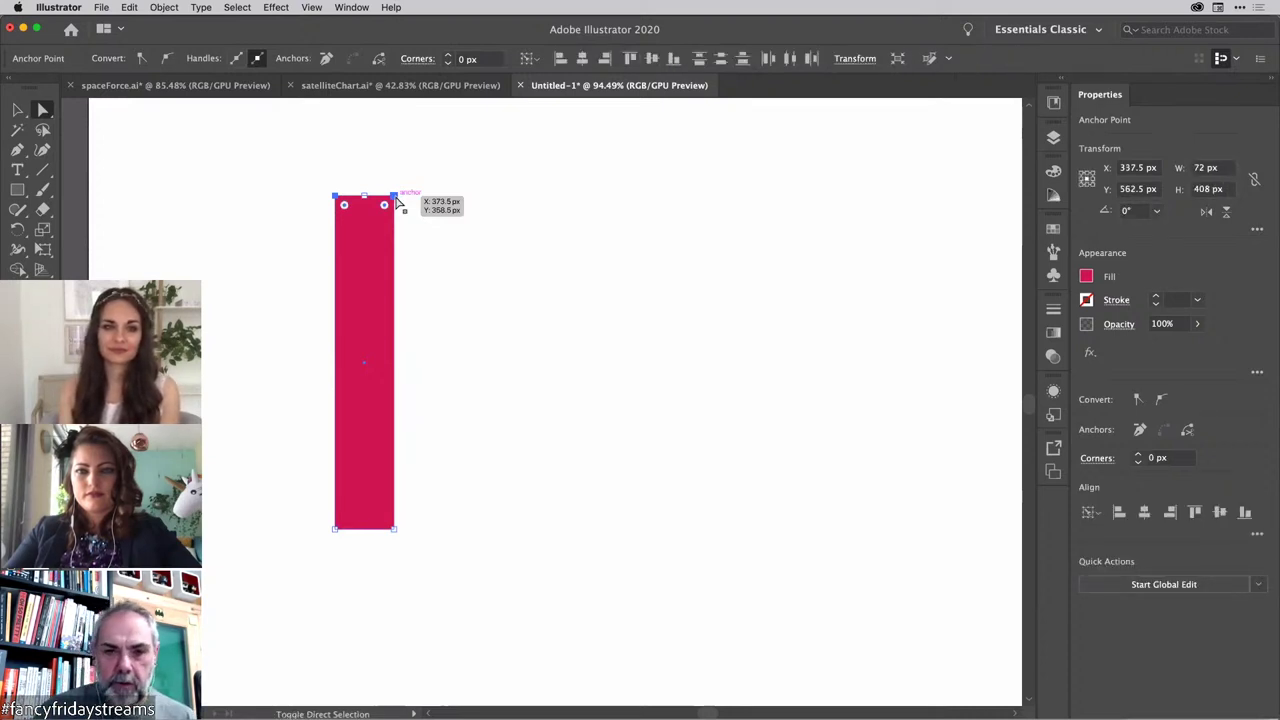
pyautogui.hotkey('shift', 'Down')
pyautogui.hotkey('shift', 'Down')
pyautogui.hotkey('shift', 'Down')
pyautogui.hotkey('shift', 'Down')
pyautogui.hotkey('shift', 'Down')
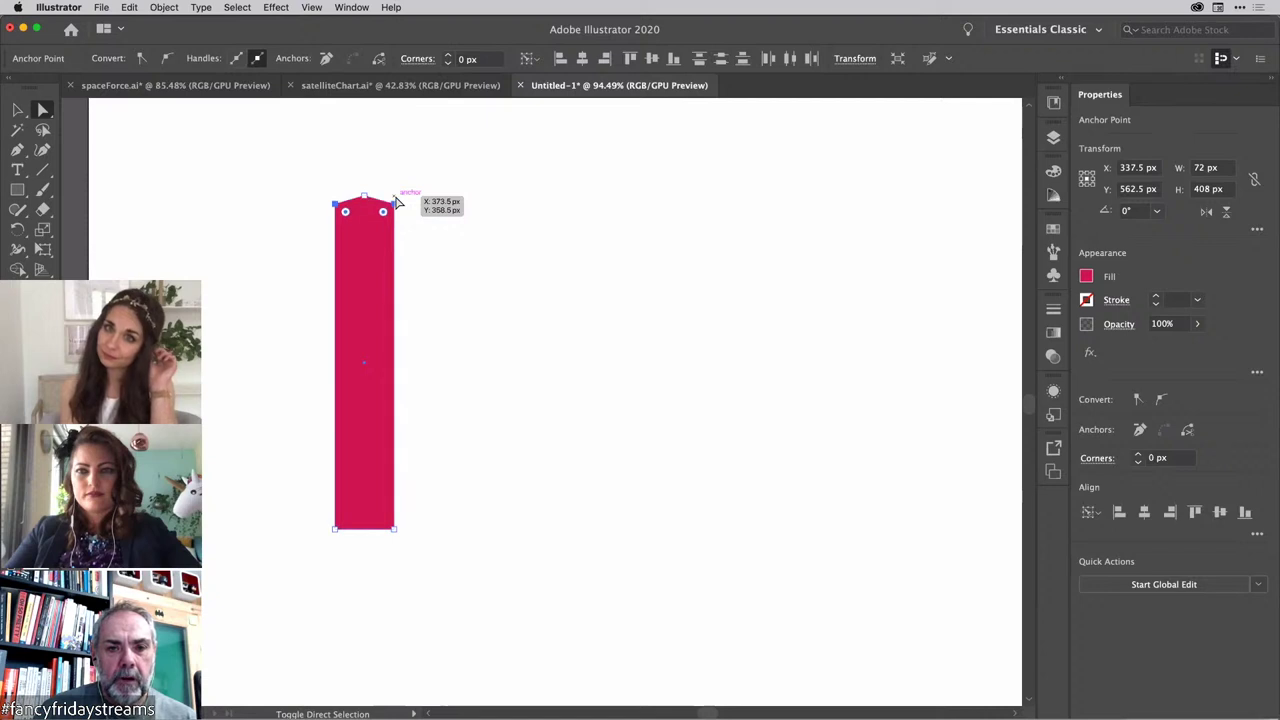
pyautogui.hotkey('shift', 'Down')
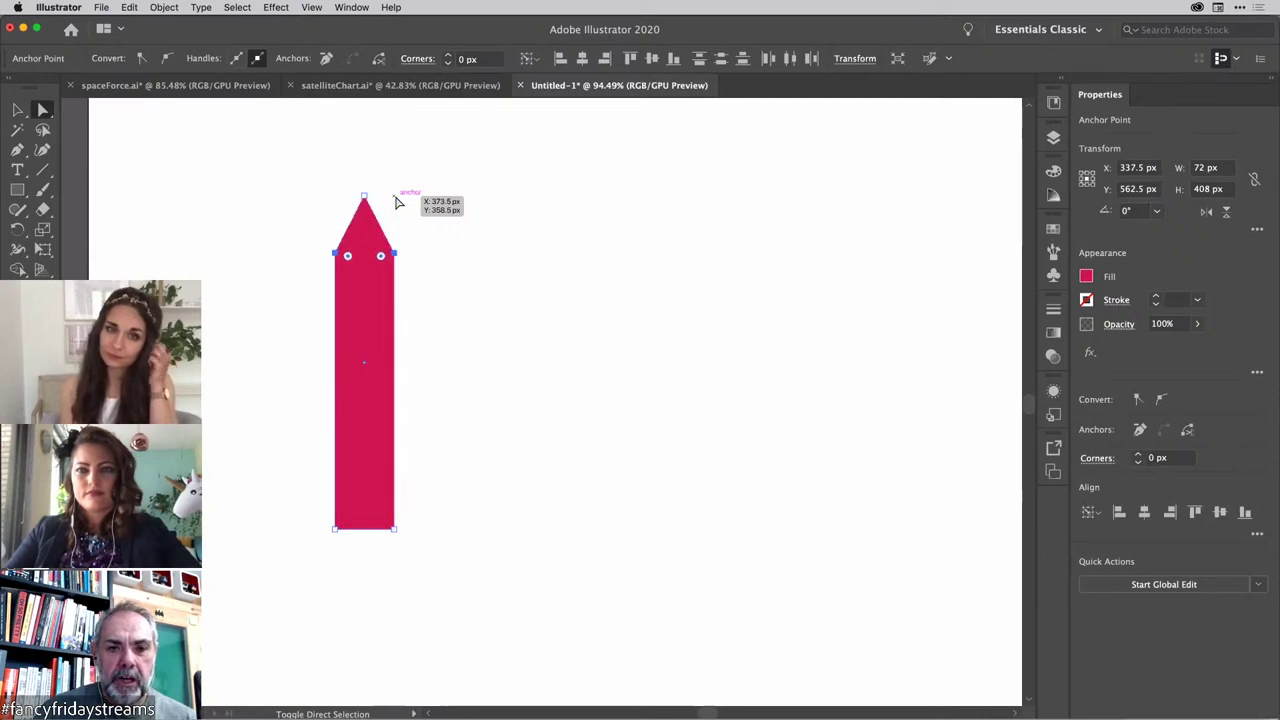
pyautogui.press('super+z')
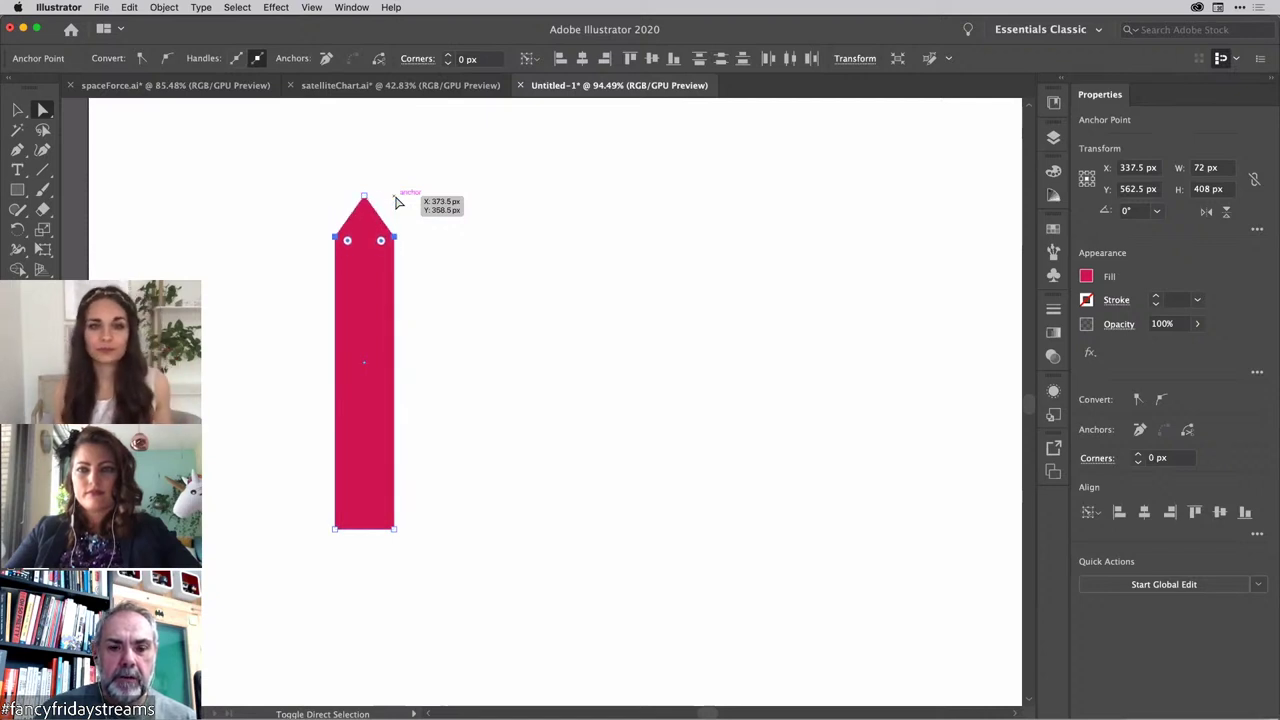
pyautogui.click(441, 230)
# Step: Apply a linear gradient to the pointed column and change its black end stop to the crimson swatch
pyautogui.click(372, 273)
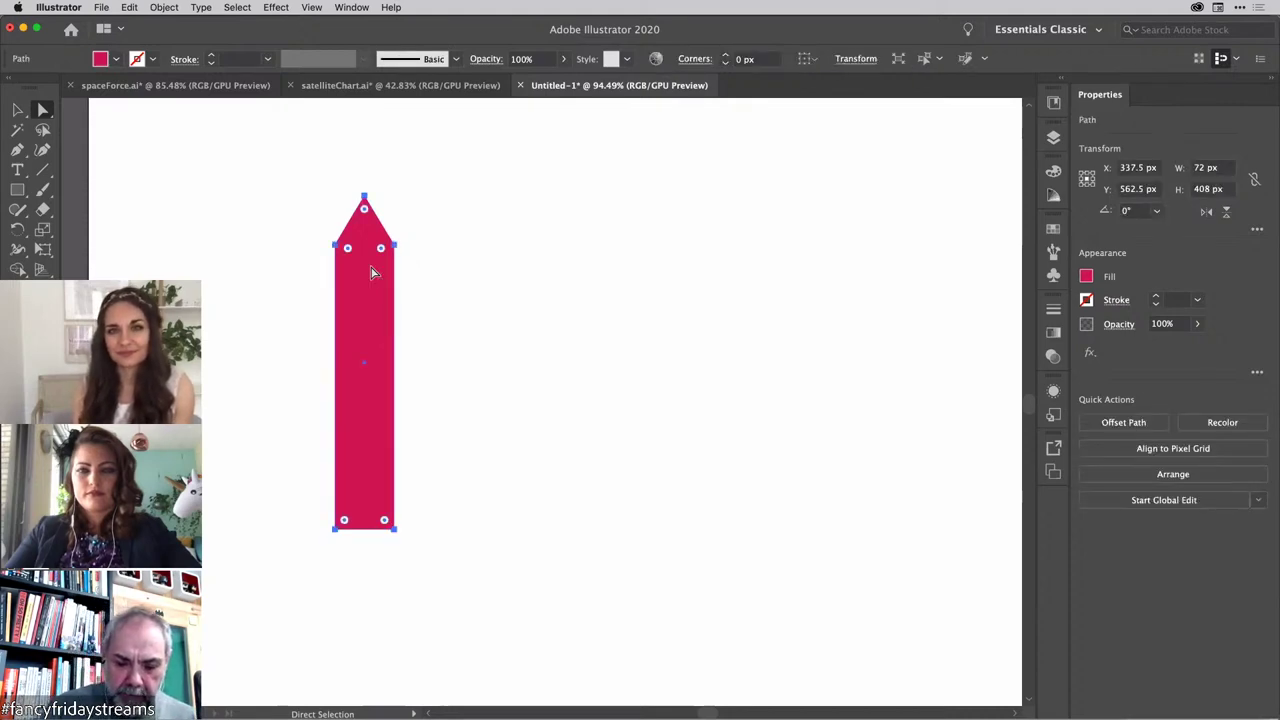
pyautogui.press('.')
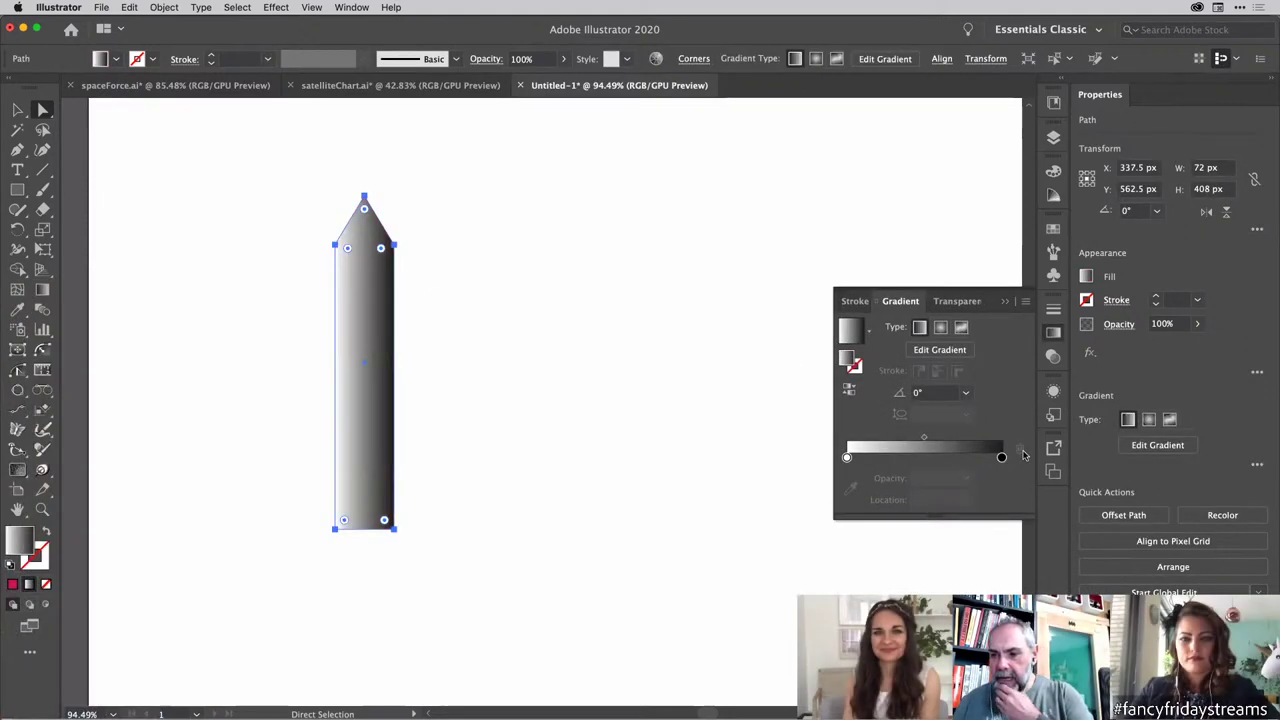
pyautogui.doubleClick(1002, 458)
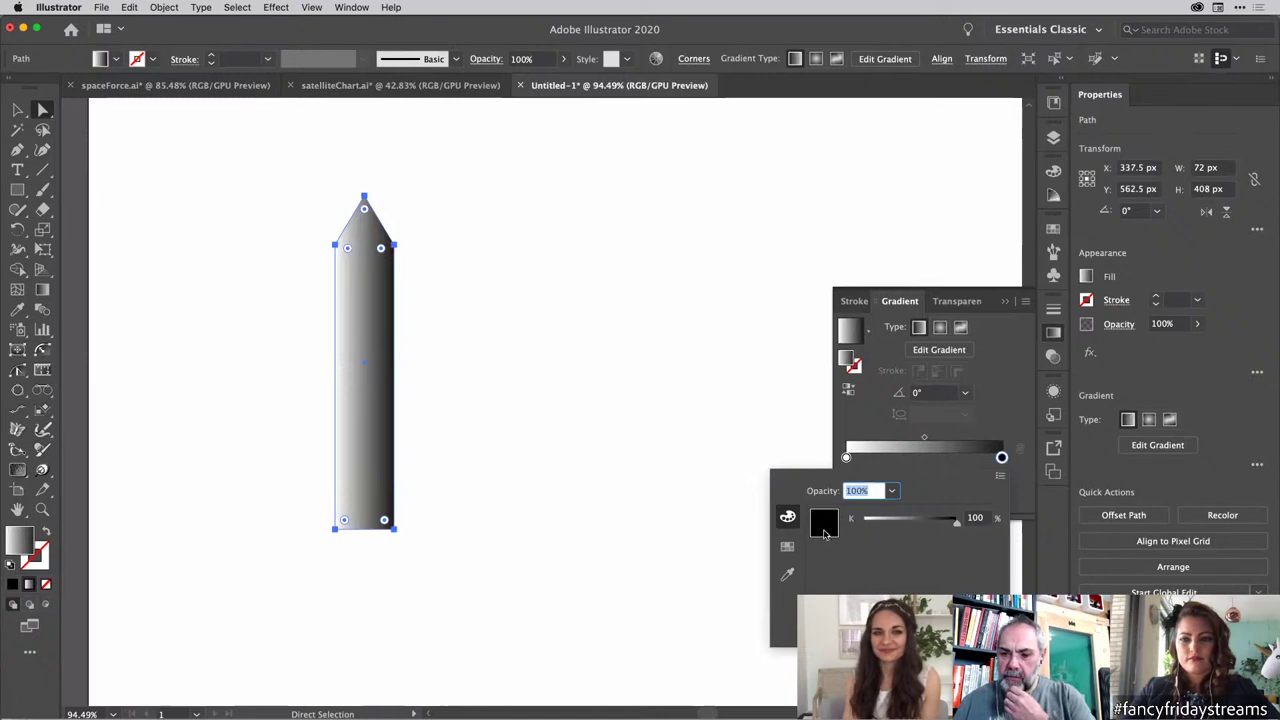
pyautogui.click(788, 548)
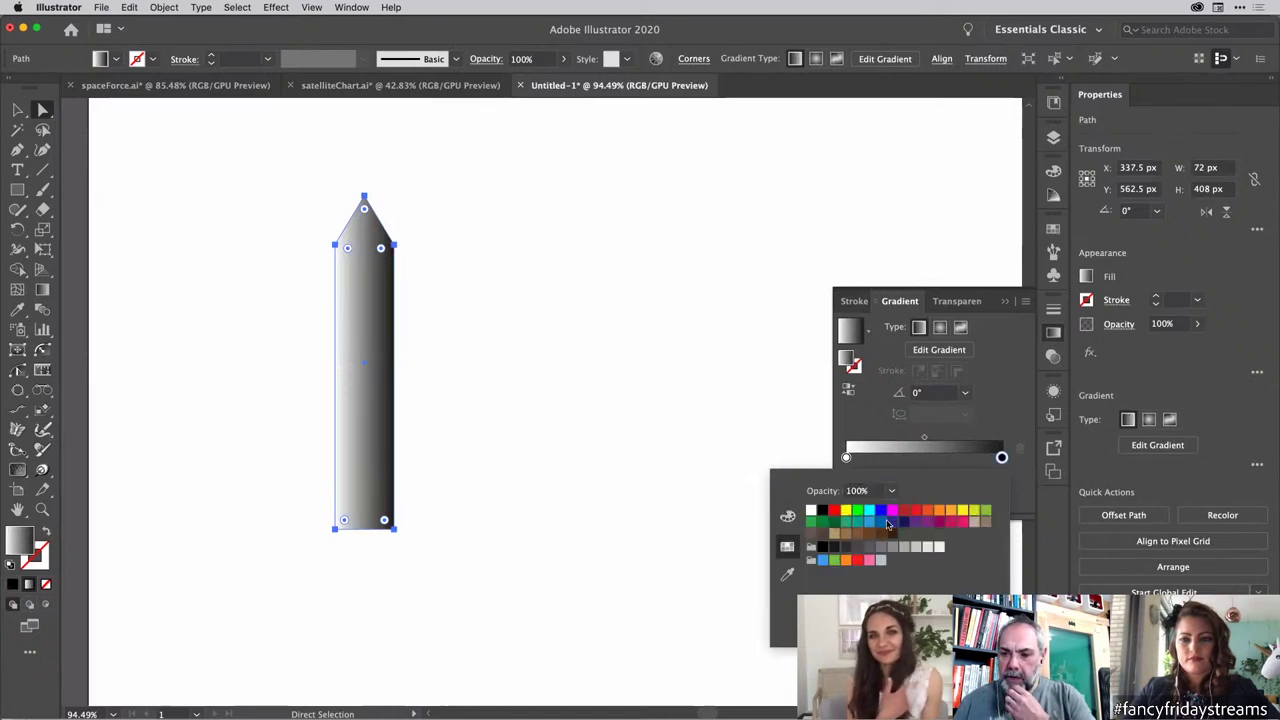
pyautogui.click(949, 522)
pyautogui.click(994, 403)
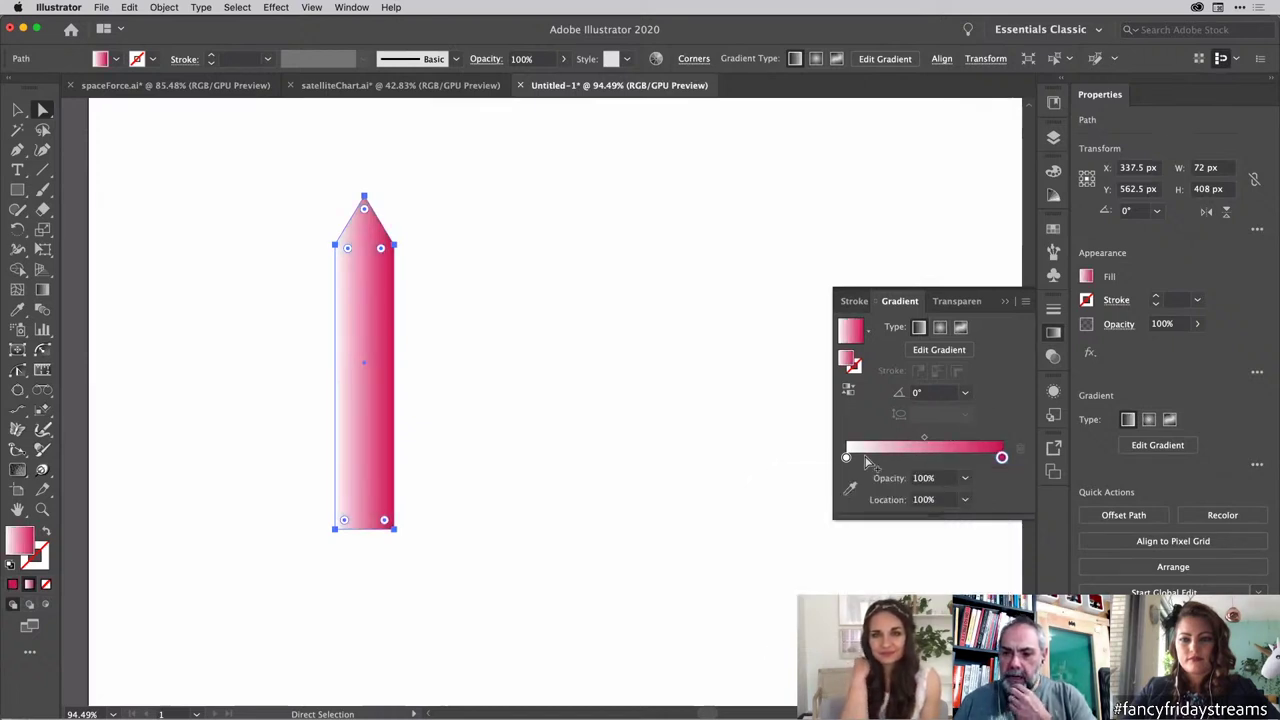
# Step: Change the gradient's white start stop to the same crimson swatch with 0% opacity
pyautogui.doubleClick(846, 457)
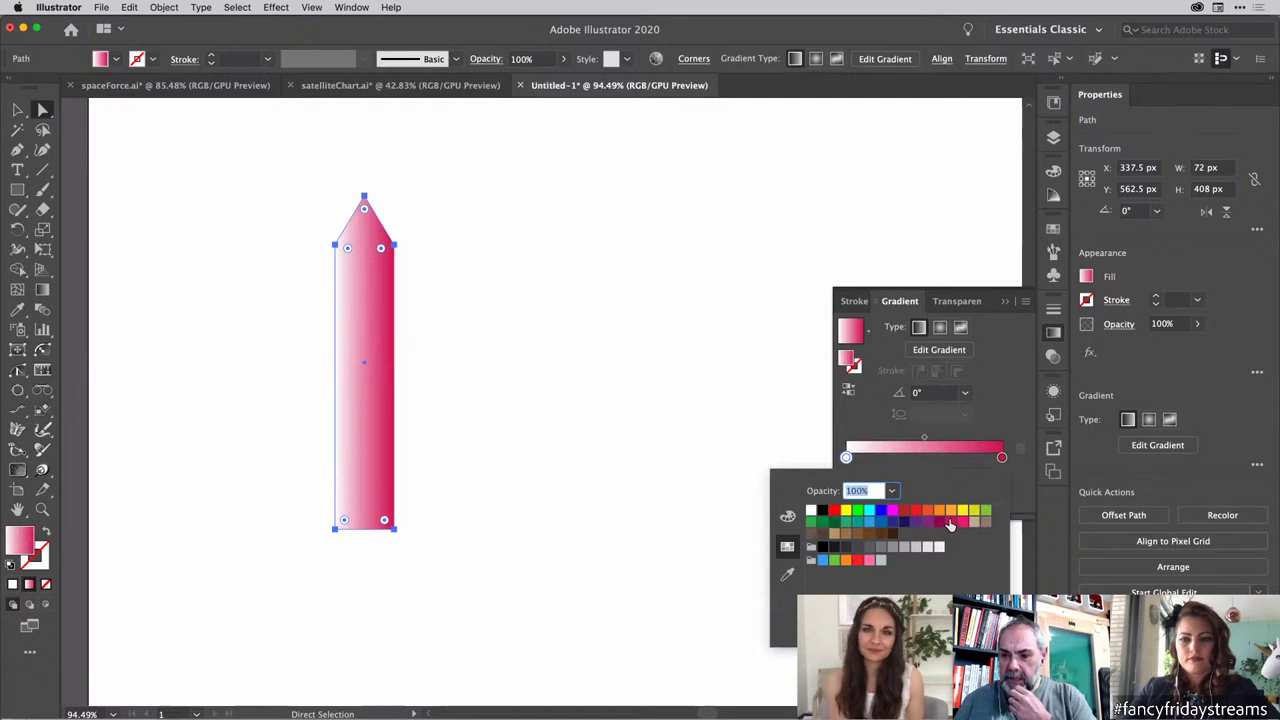
pyautogui.click(950, 522)
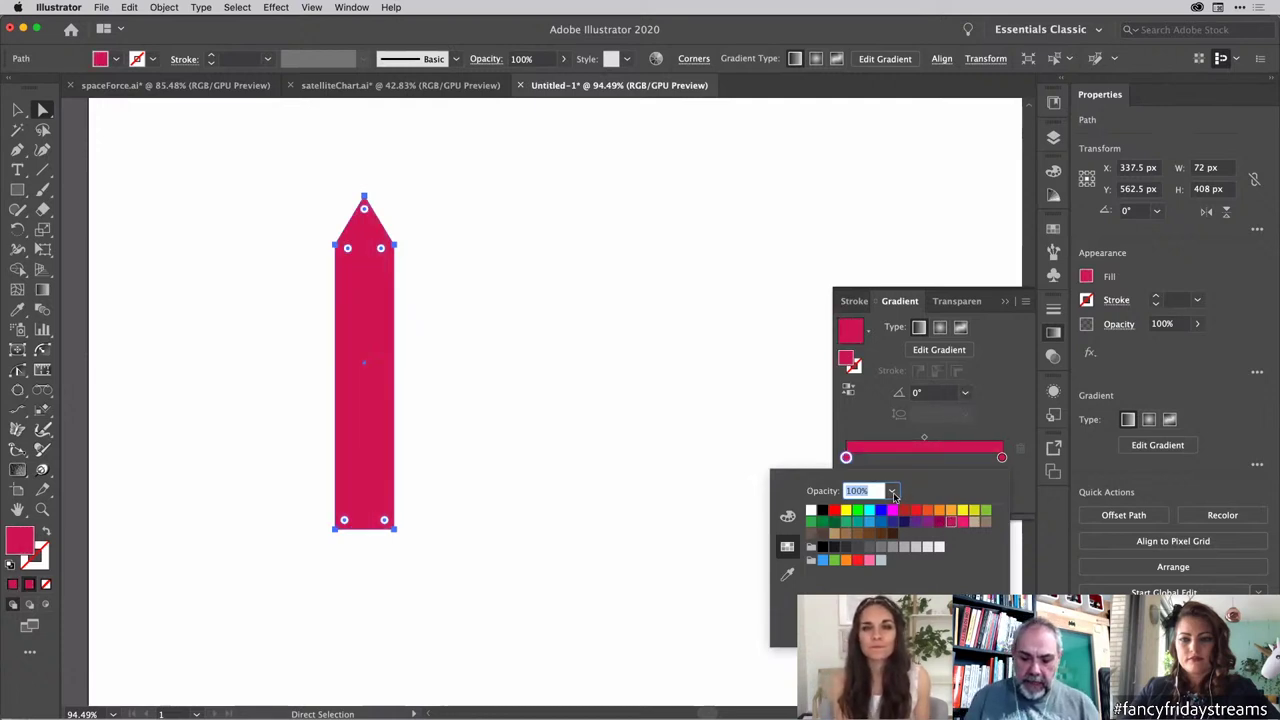
pyautogui.write('0')
pyautogui.press('Return')
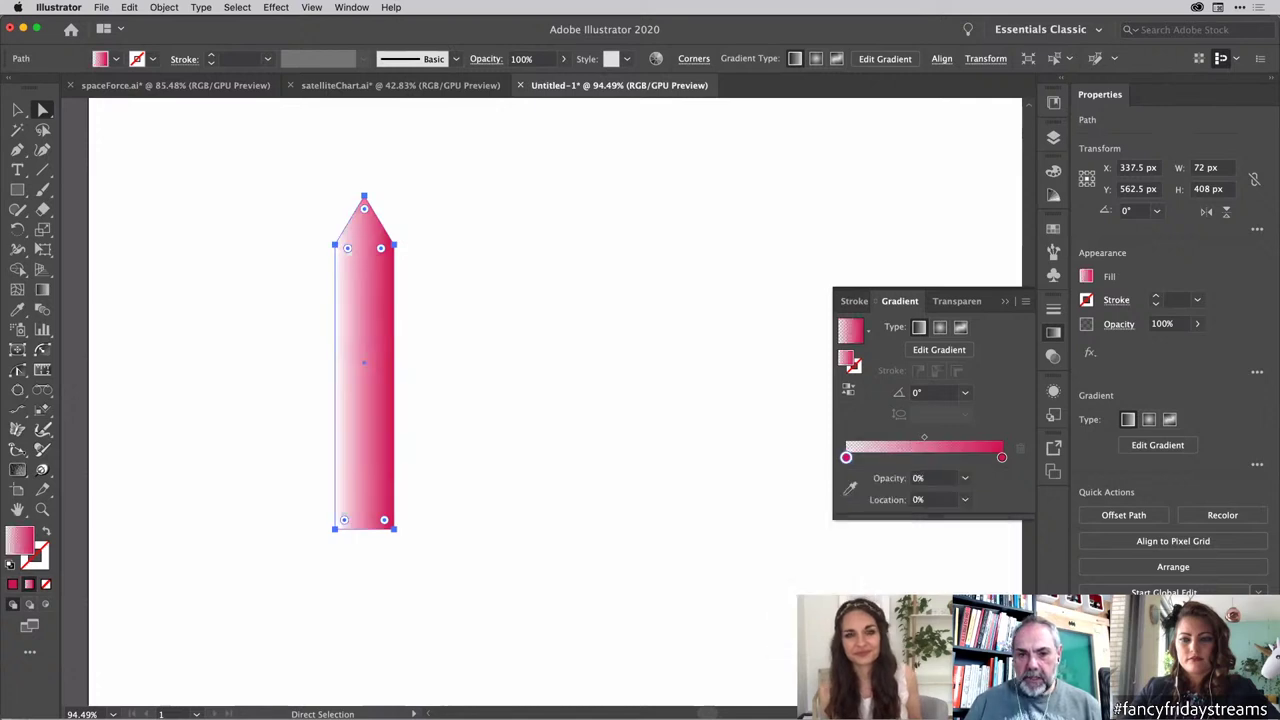
# Step: Set the gradient angle to 90° and reselect the whole pointed column
pyautogui.click(925, 393)
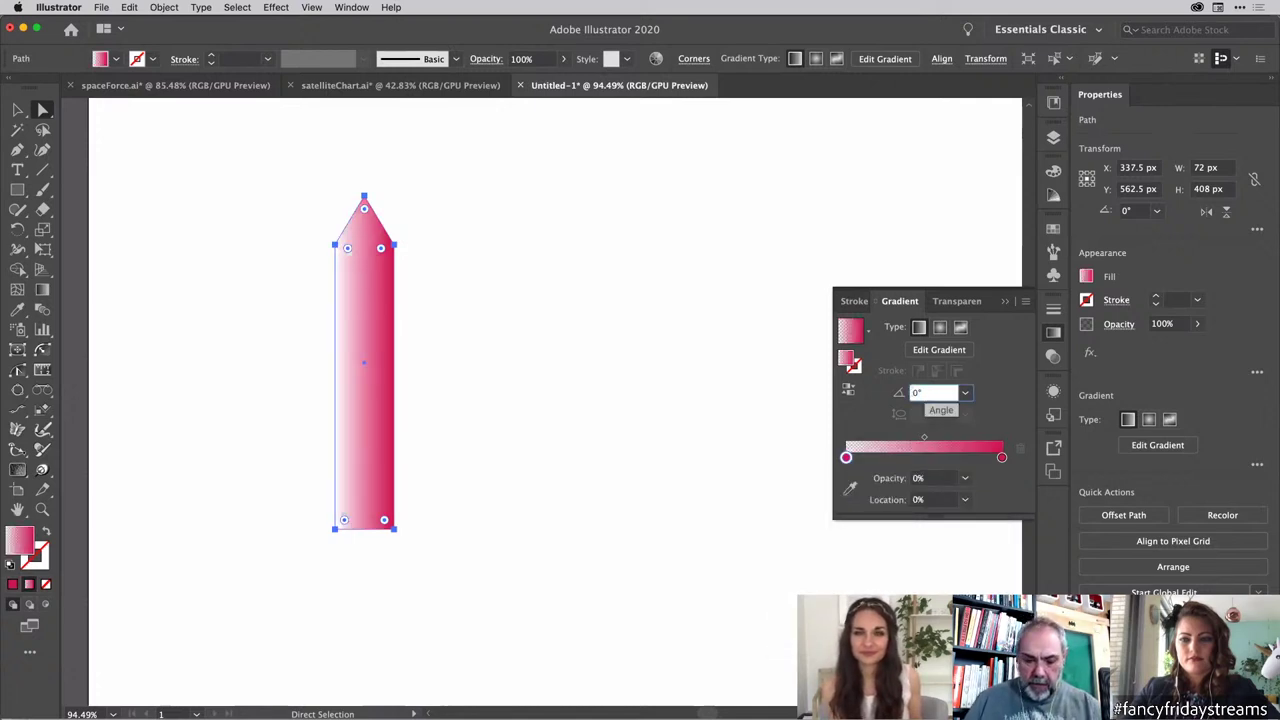
pyautogui.write('90')
pyautogui.press('Return')
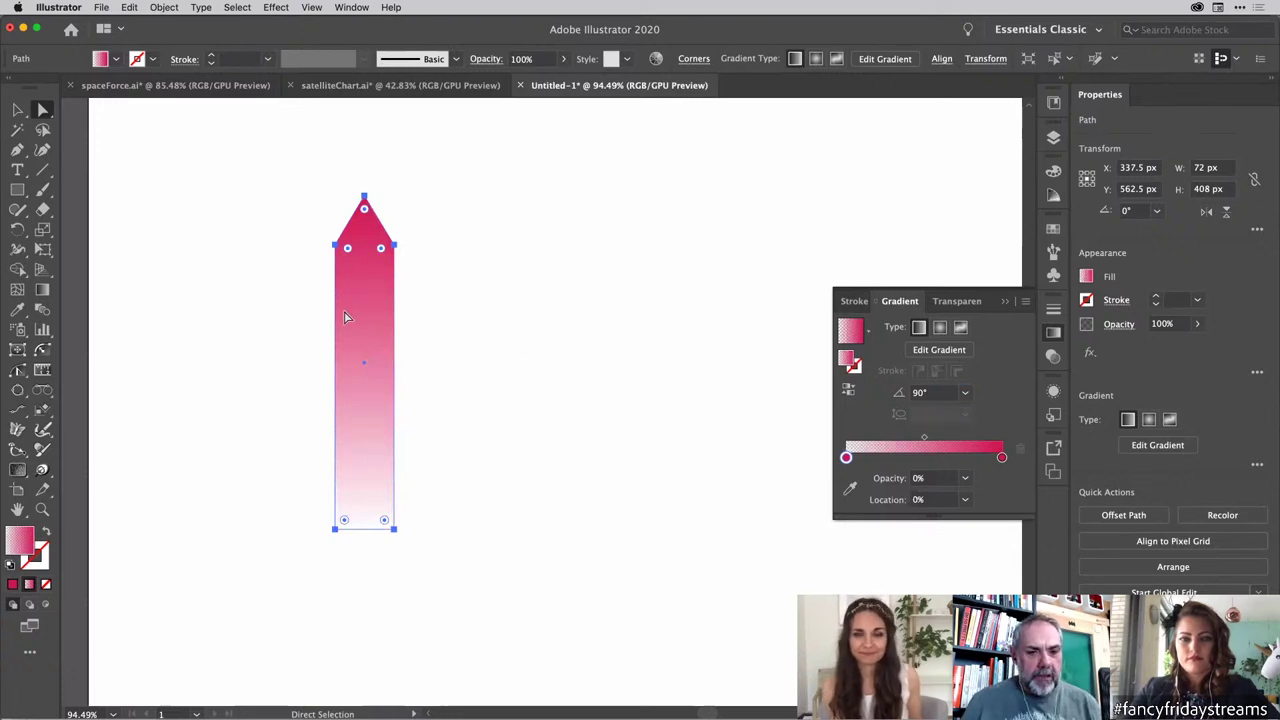
pyautogui.press('v')
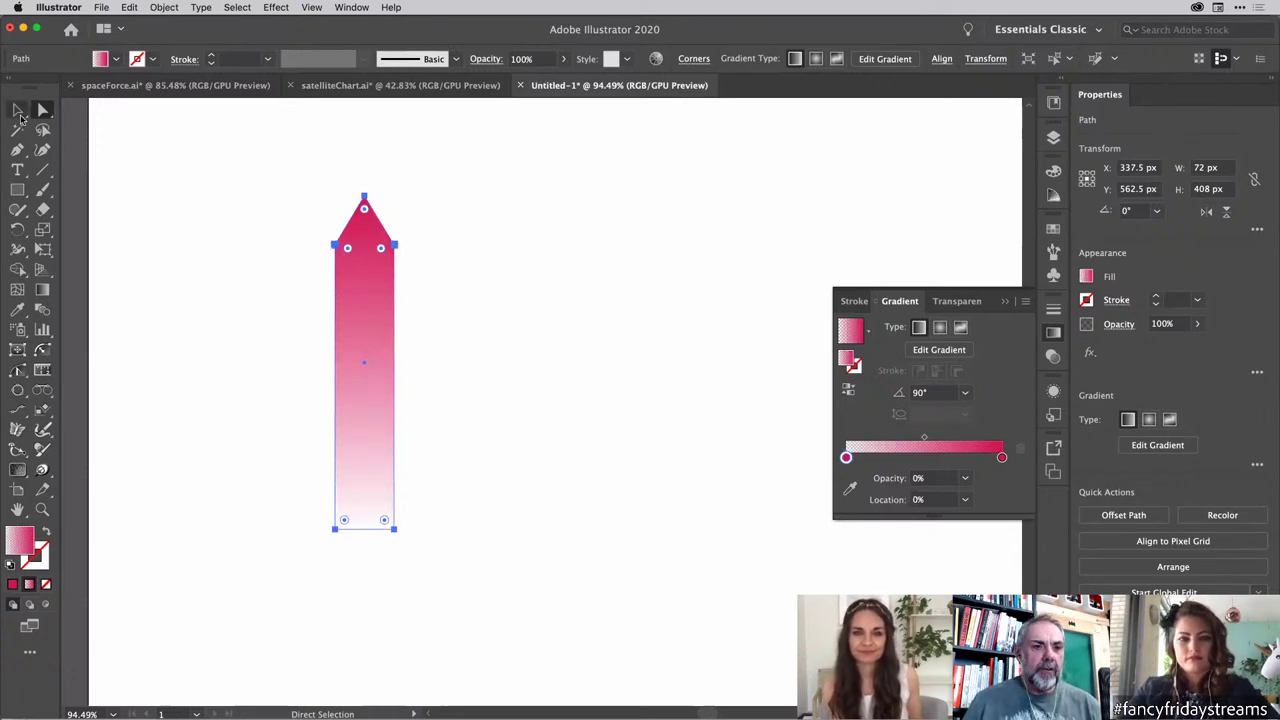
pyautogui.click(430, 271)
pyautogui.click(370, 277)
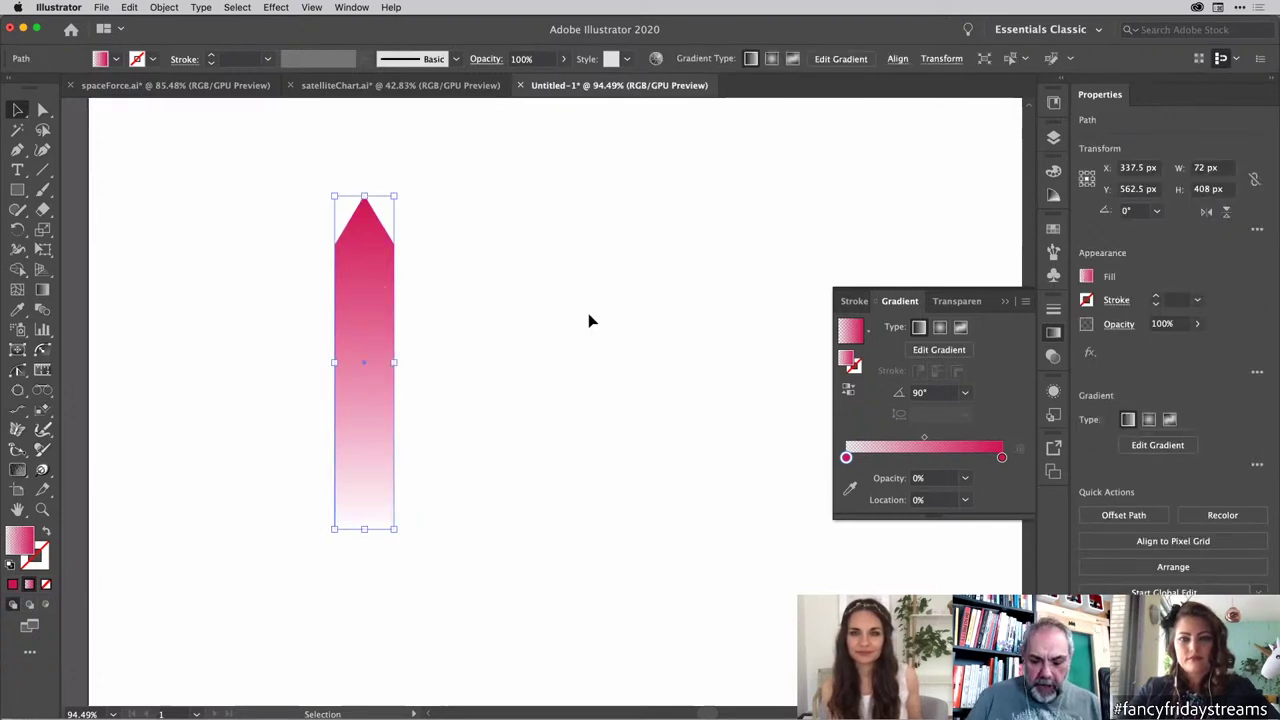
# Step: Draw a horizontal line segment about 72 px long from the column's centerline, spanning its full width in the lower part
pyautogui.press('\\')
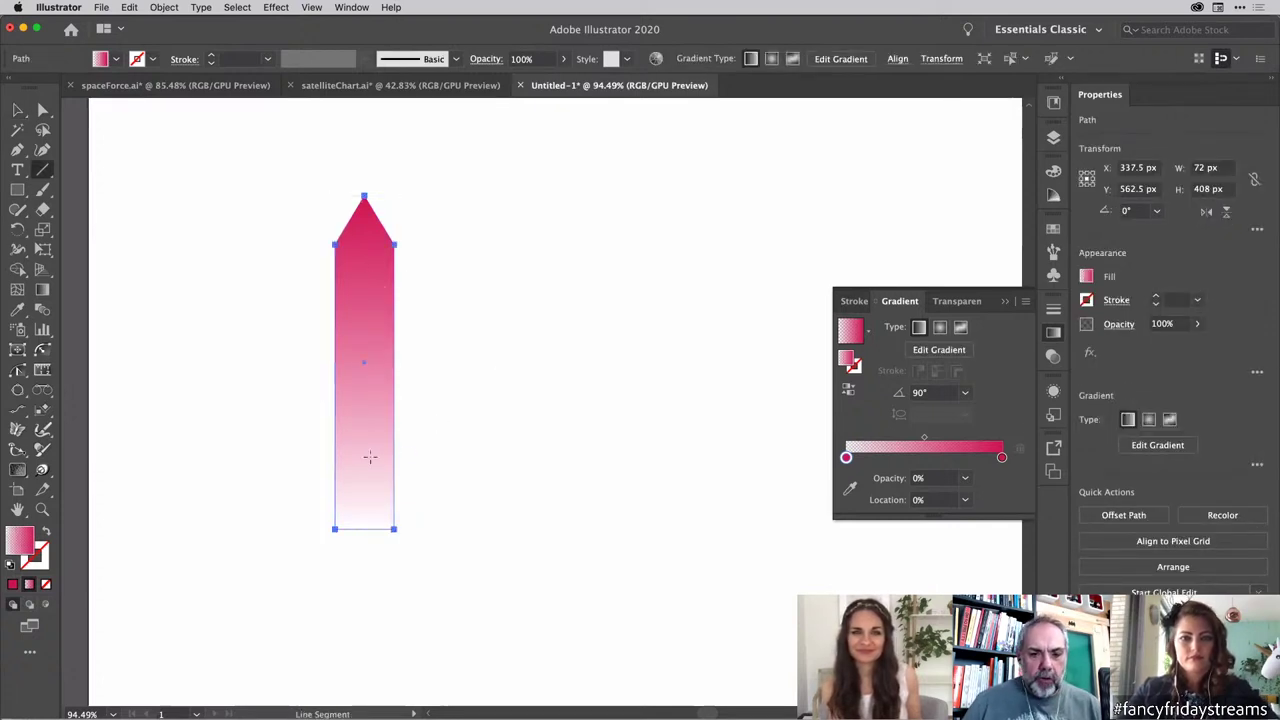
pyautogui.moveTo(362, 395); pyautogui.dragTo(363, 457)
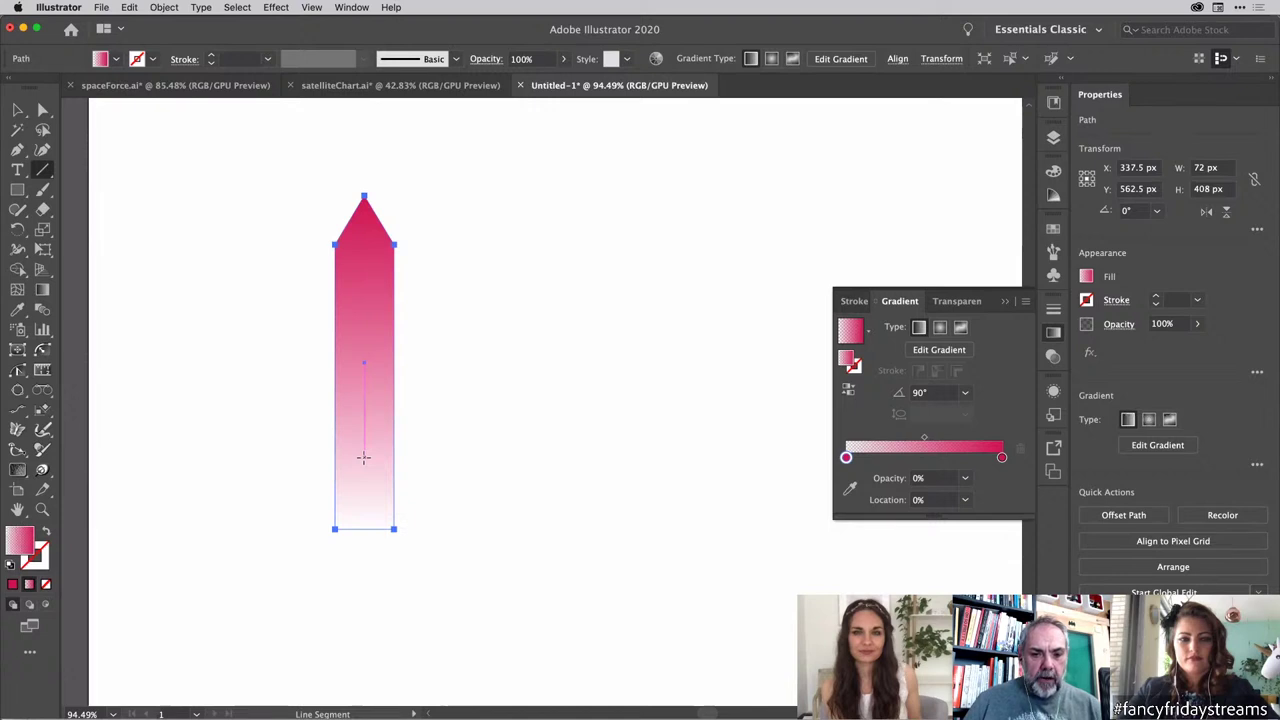
pyautogui.moveTo(366, 449); pyautogui.dragTo(363, 451)
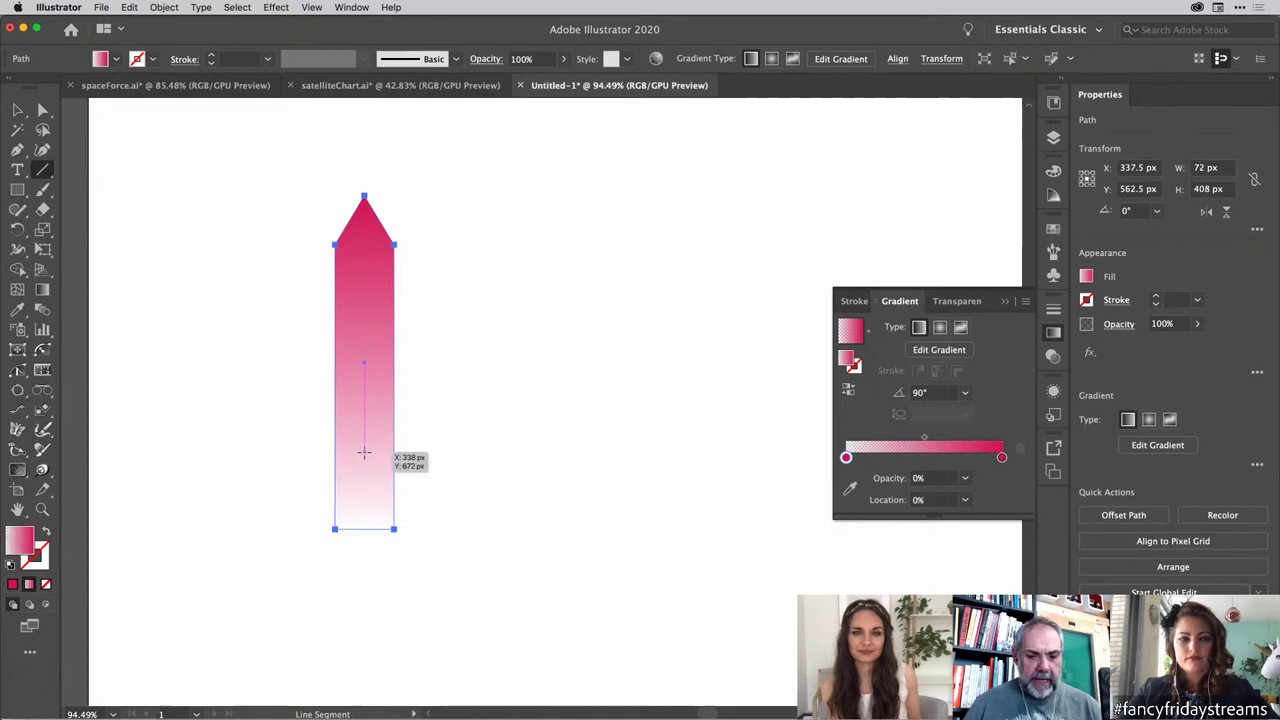
pyautogui.moveTo(364, 452); pyautogui.dragTo(394, 452)
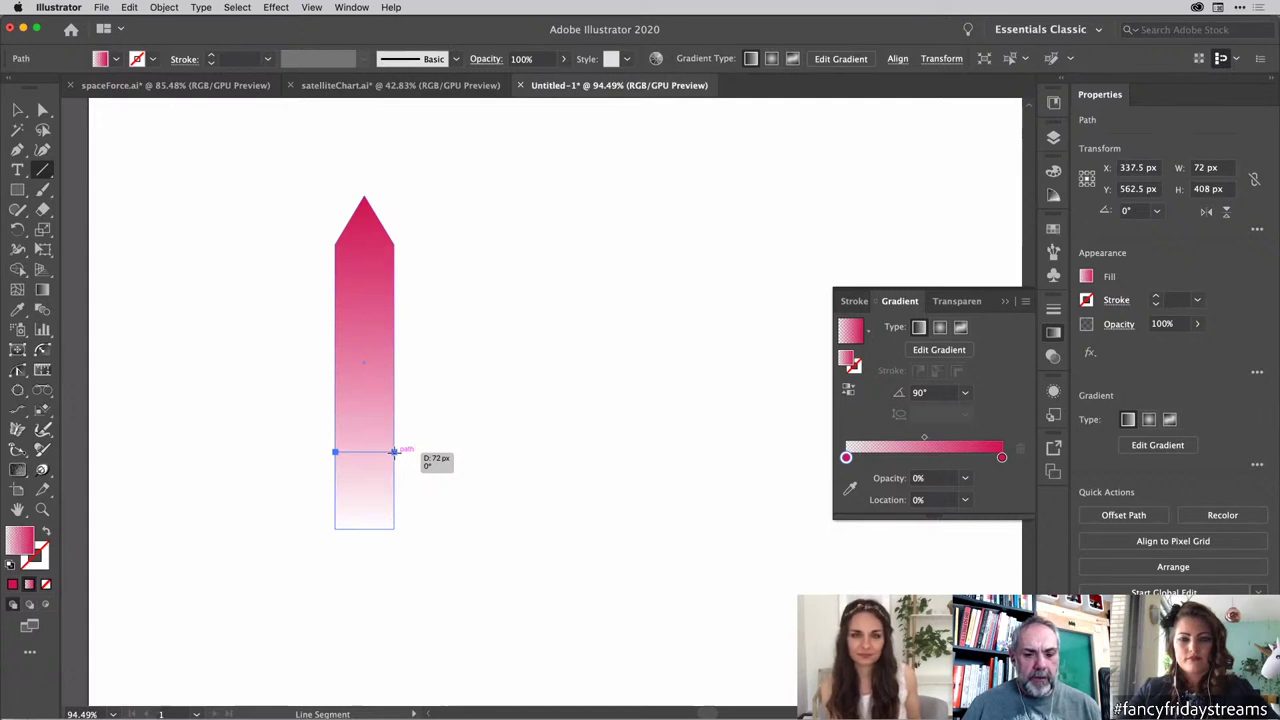
# Step: Finish the horizontal dividing line at the column's right edge
pyautogui.moveTo(394, 452); pyautogui.dragTo(394, 452)
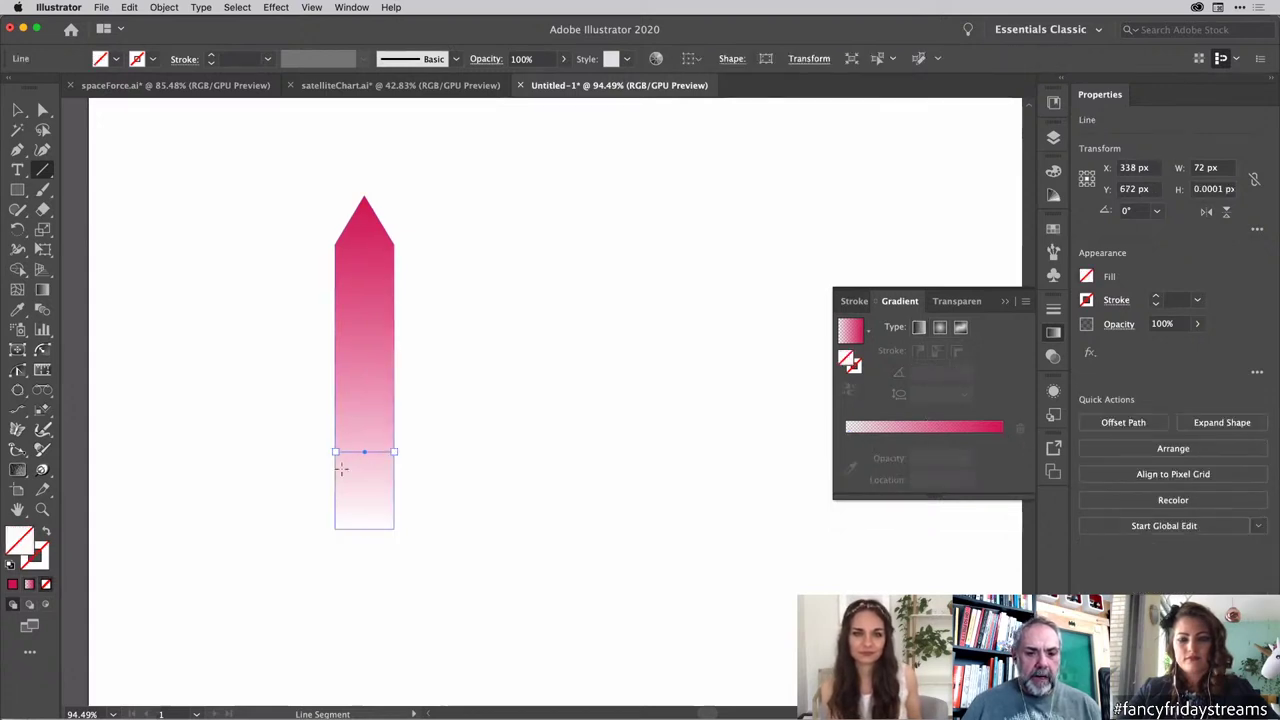
pyautogui.scroll(5, 341, 467)
pyautogui.scroll(3, 341, 467)
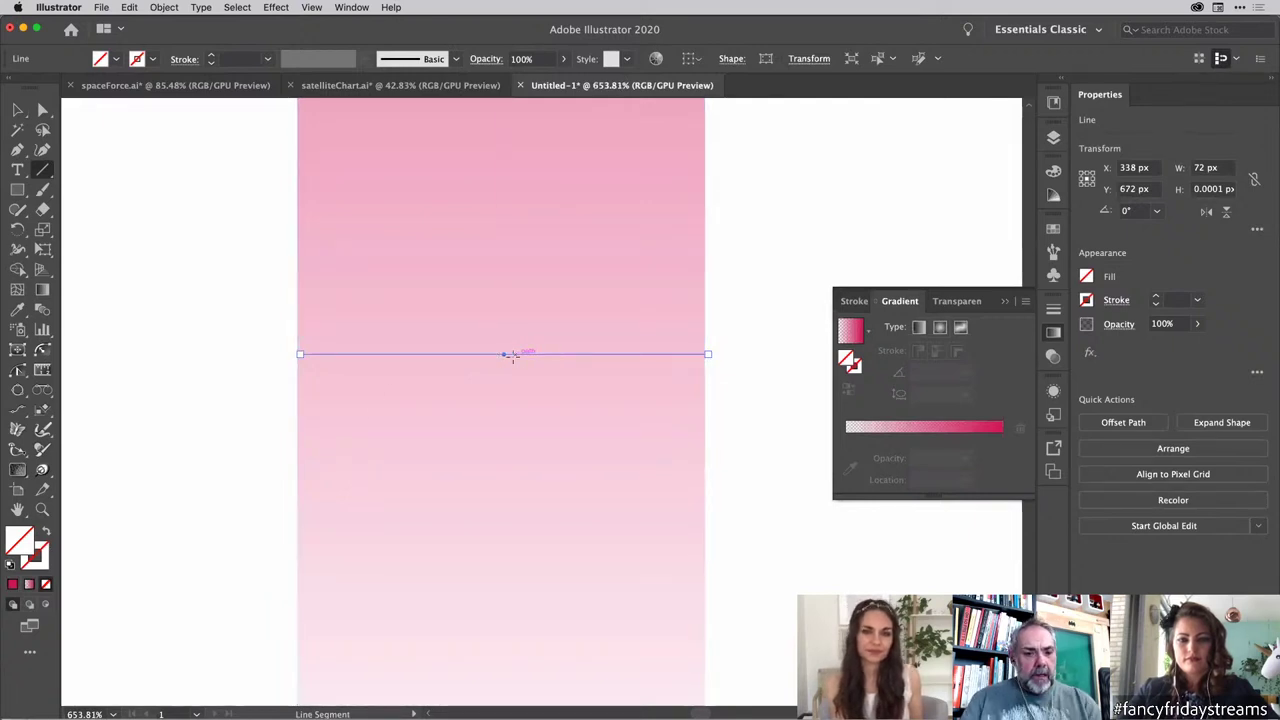
# Step: Convert the horizontal dividing line into a guide and clear the selection
pyautogui.click(311, 7)
pyautogui.moveTo(425, 497)
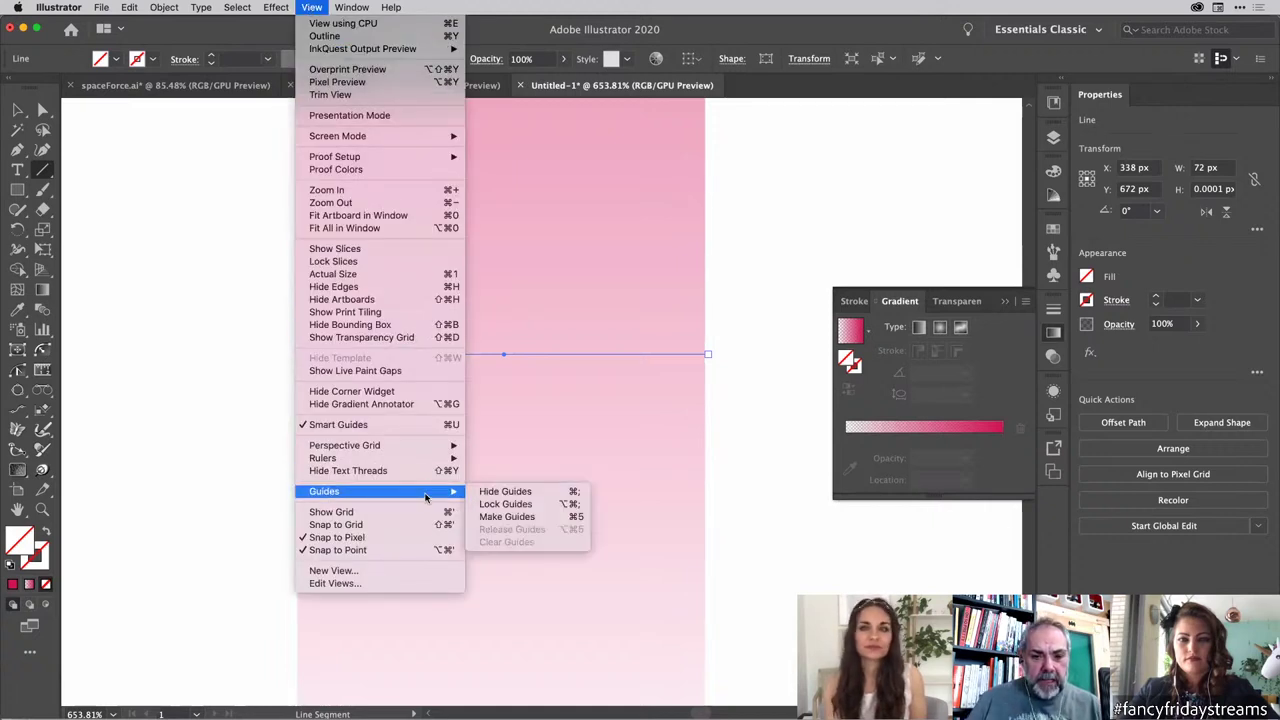
pyautogui.click(517, 517)
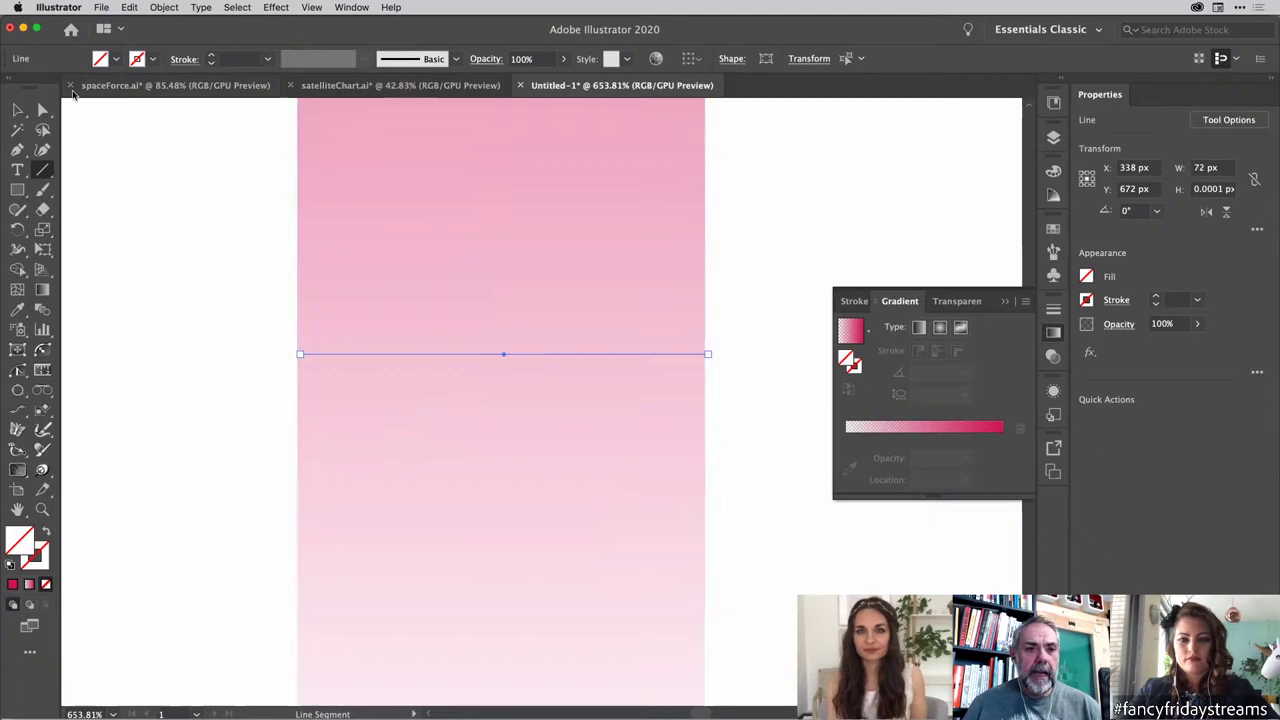
pyautogui.click(17, 110)
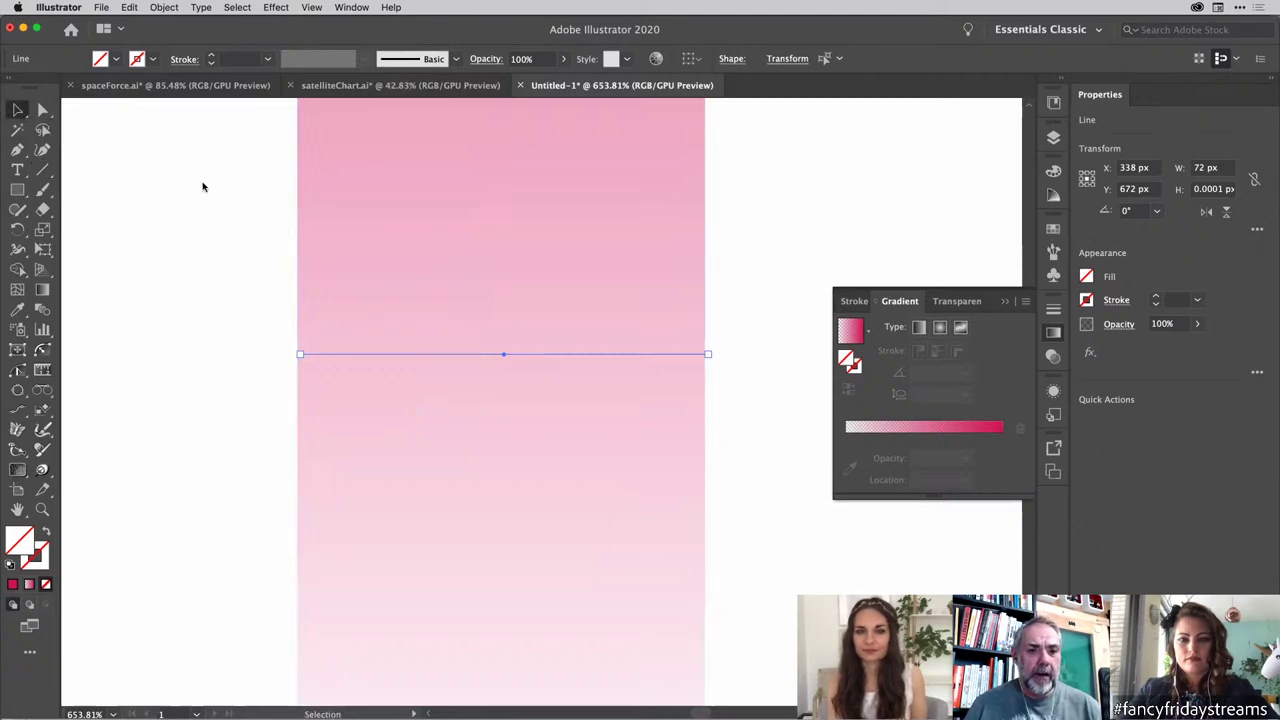
pyautogui.click(256, 191)
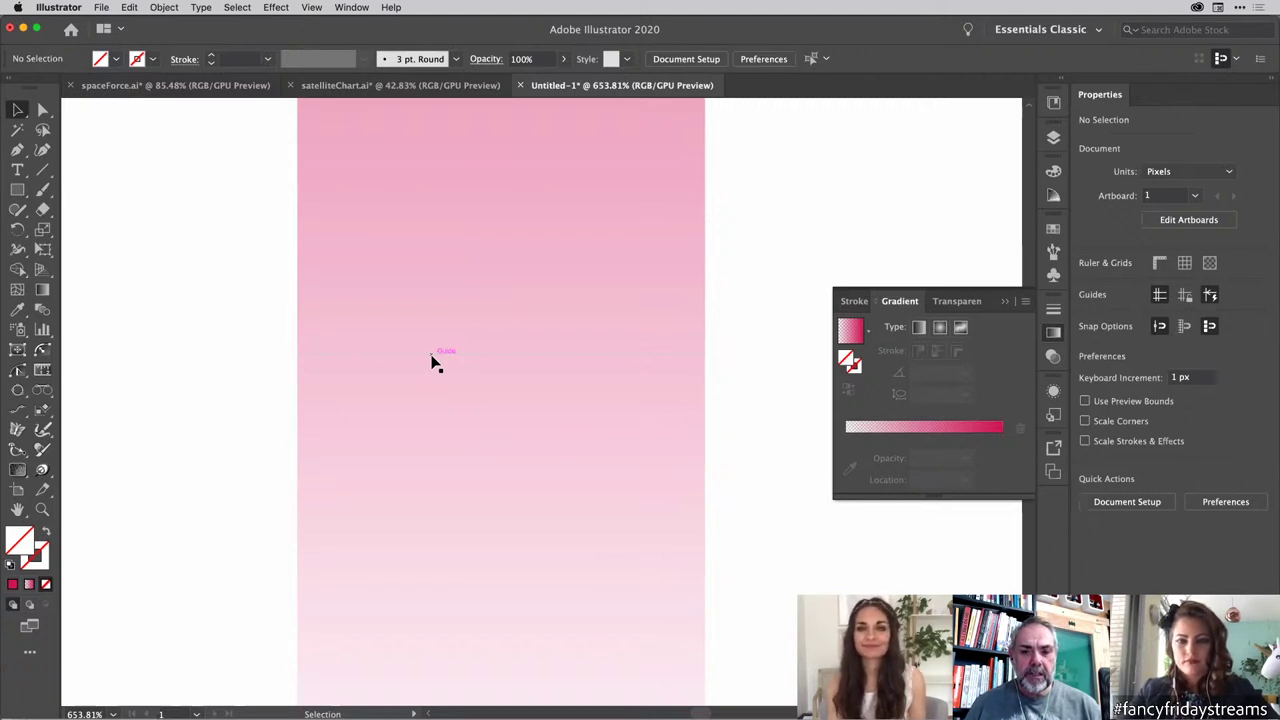
# Step: Check whether the dividing line can be selected and review the available guide commands, including locking guides
pyautogui.click(679, 356)
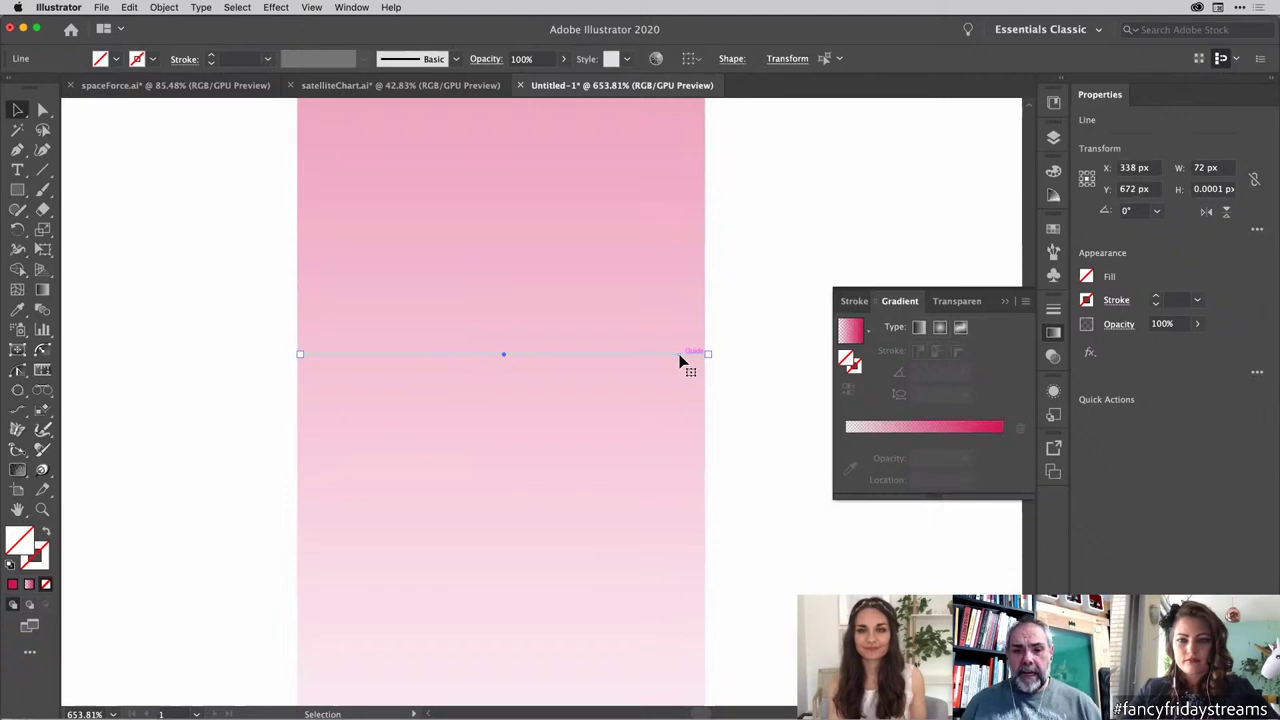
pyautogui.click(755, 342)
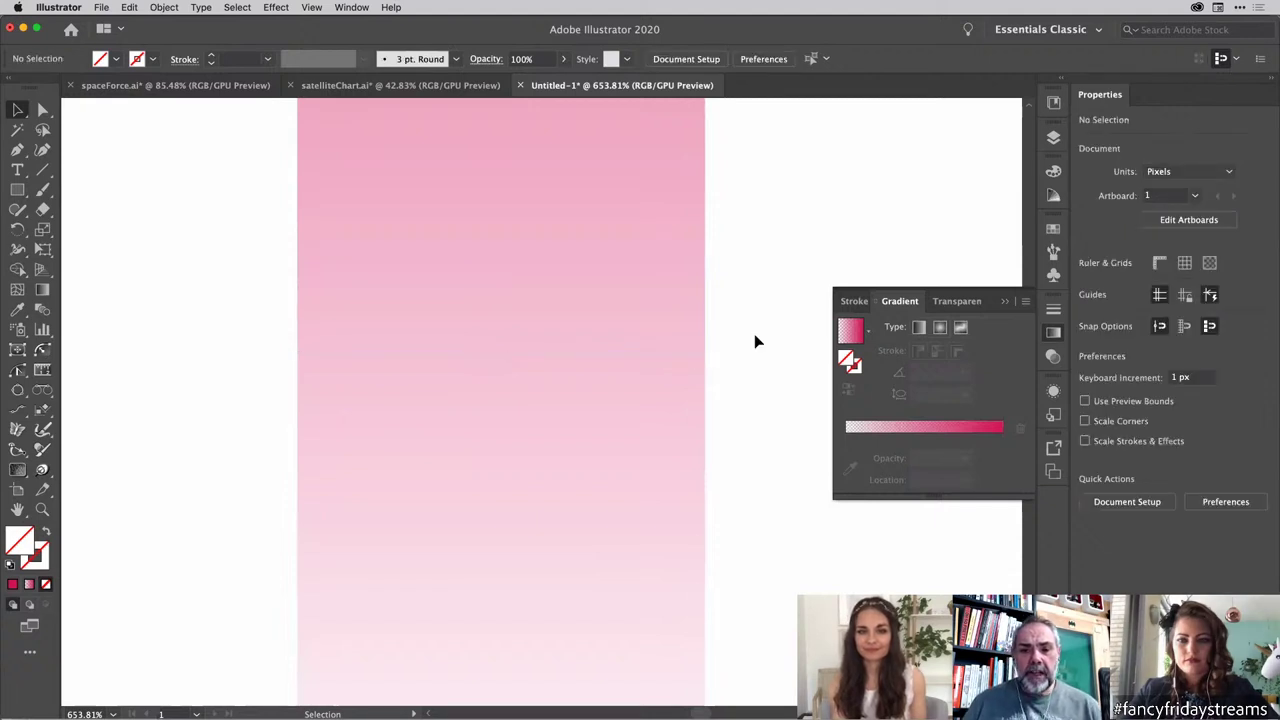
pyautogui.click(686, 355)
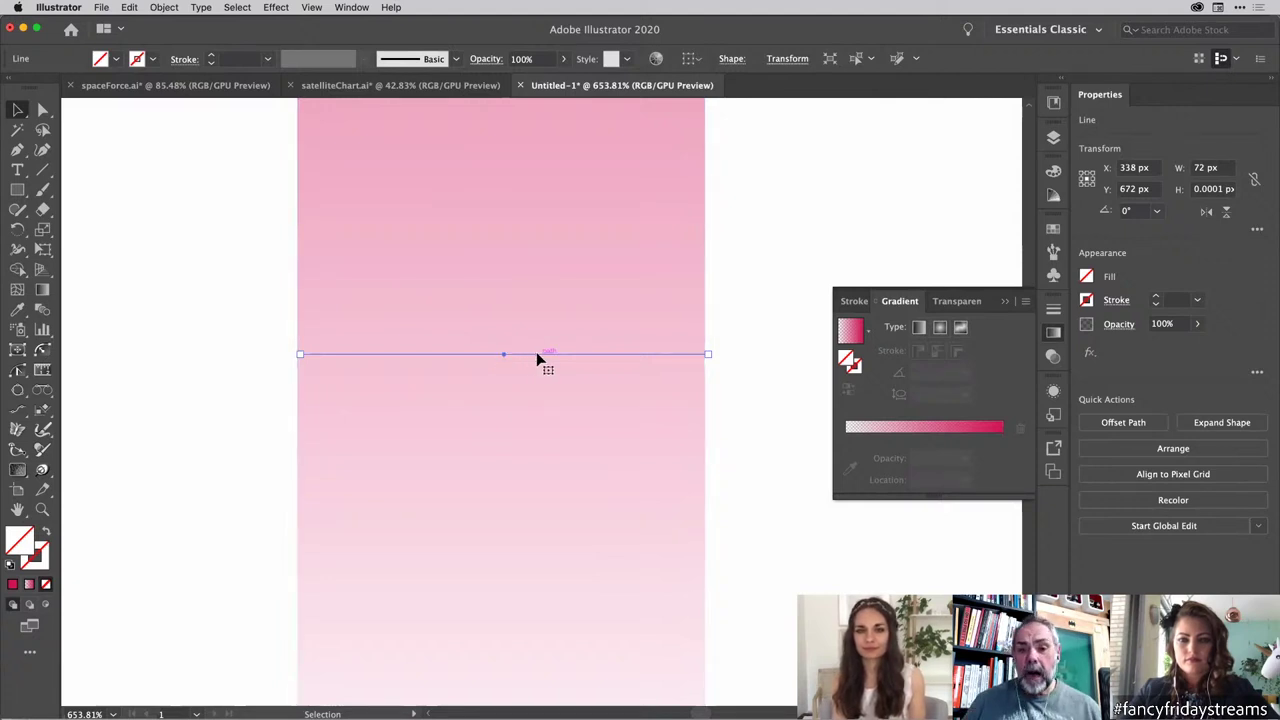
pyautogui.click(750, 338)
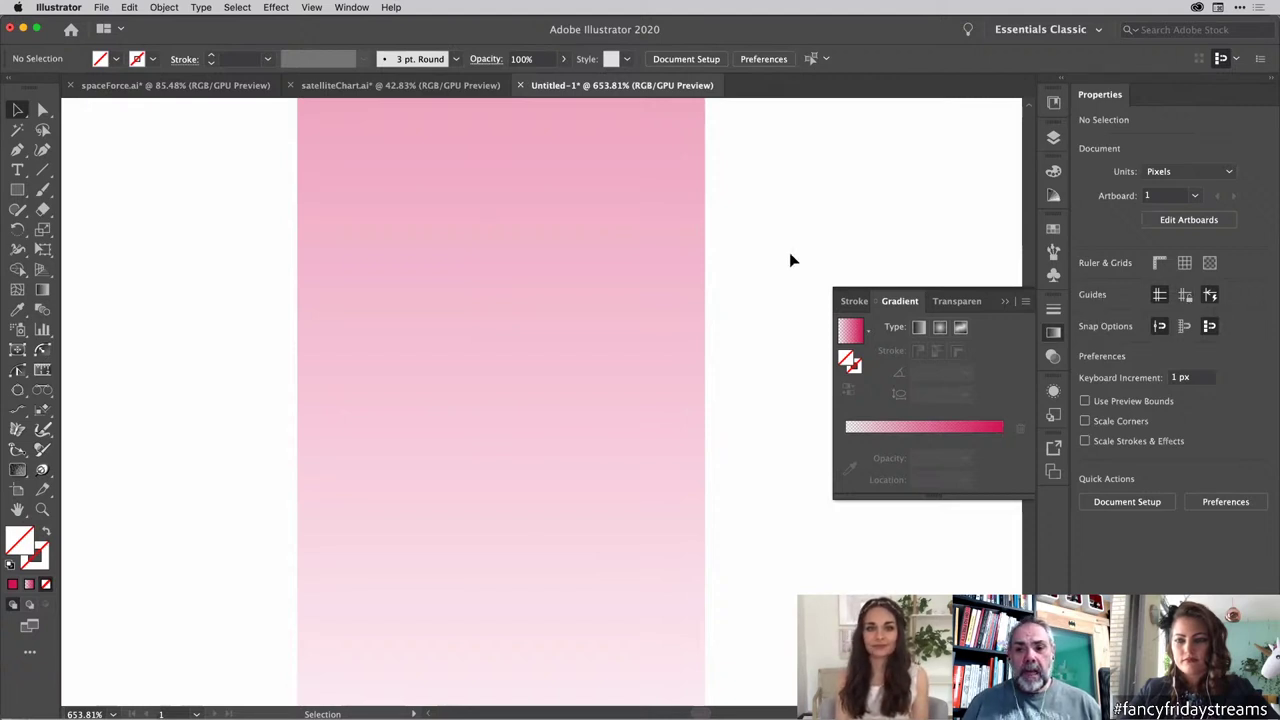
pyautogui.click(311, 8)
pyautogui.moveTo(430, 491)
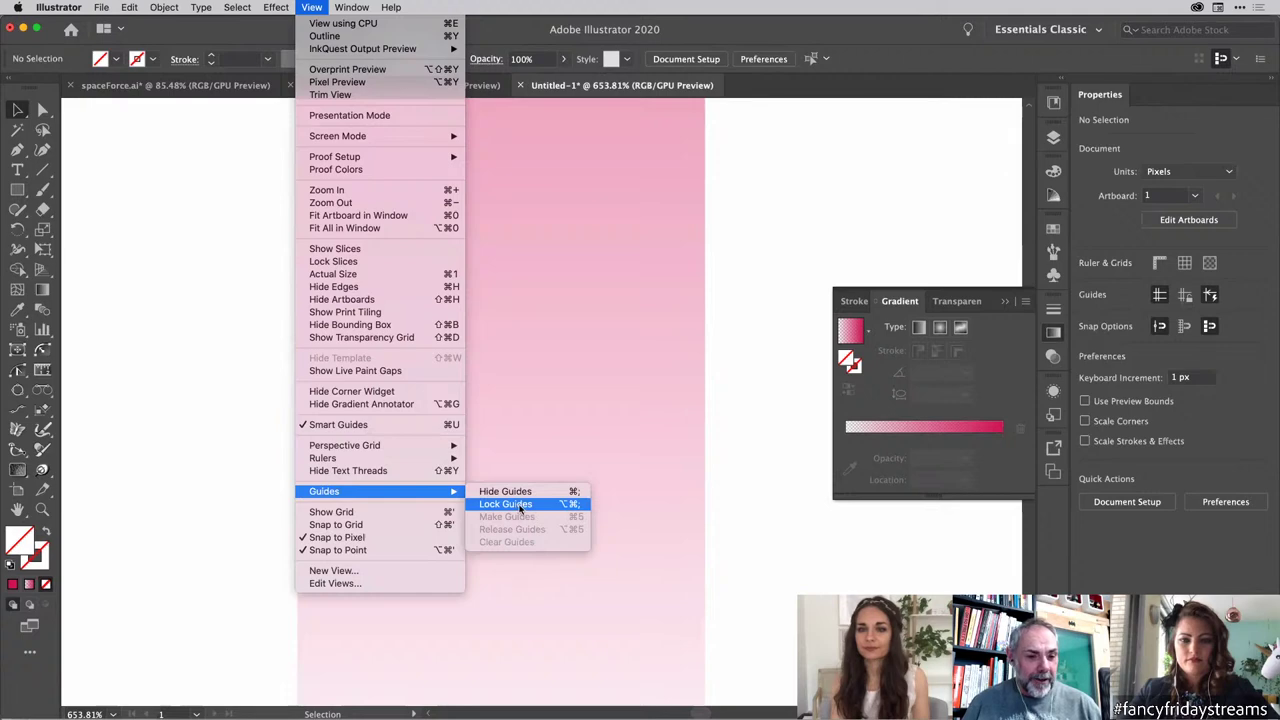
pyautogui.moveTo(369, 6)
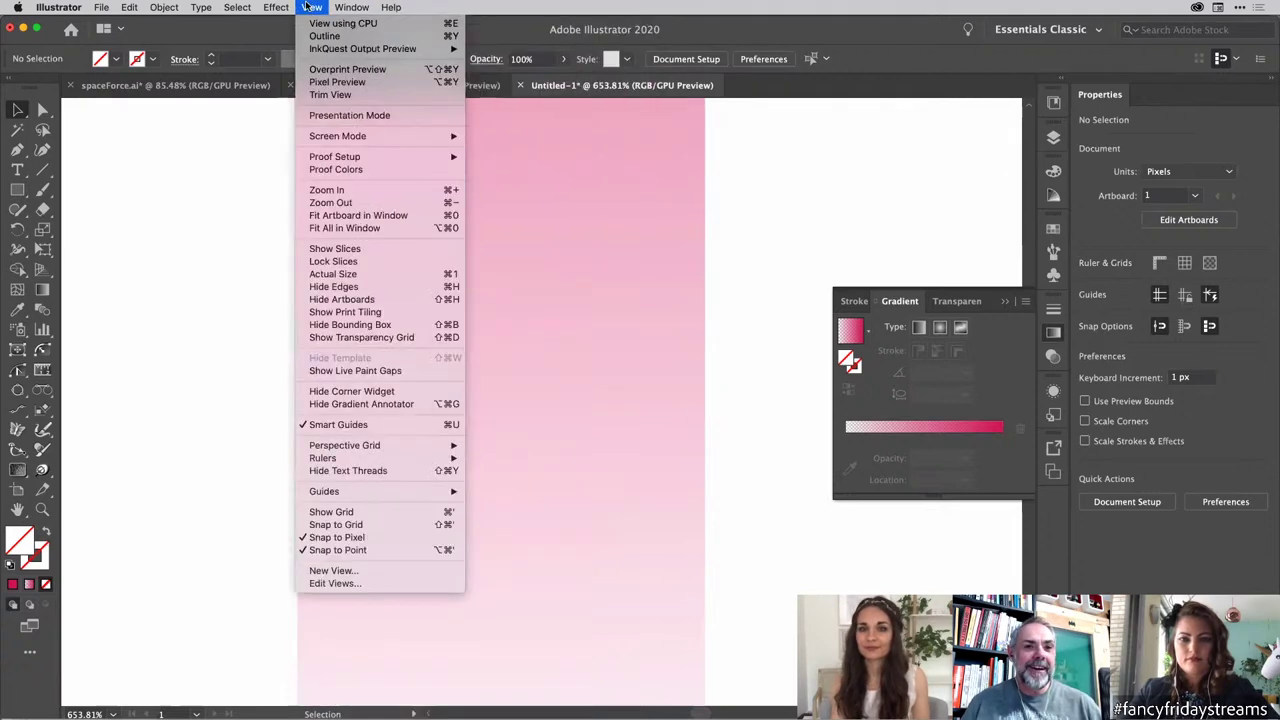
pyautogui.click(312, 10)
# Step: Select the column and dividing line together and align their horizontal centers
pyautogui.moveTo(770, 385); pyautogui.dragTo(629, 500)
pyautogui.moveTo(766, 252); pyautogui.dragTo(528, 491)
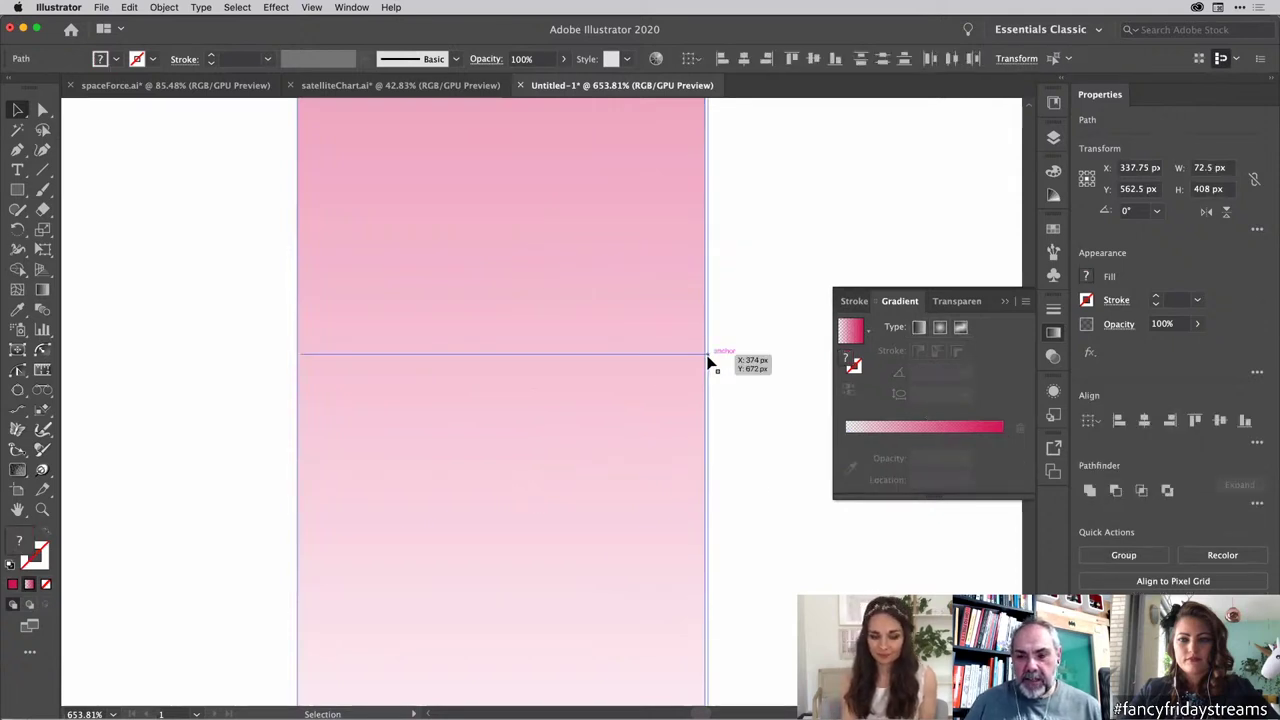
pyautogui.click(1144, 422)
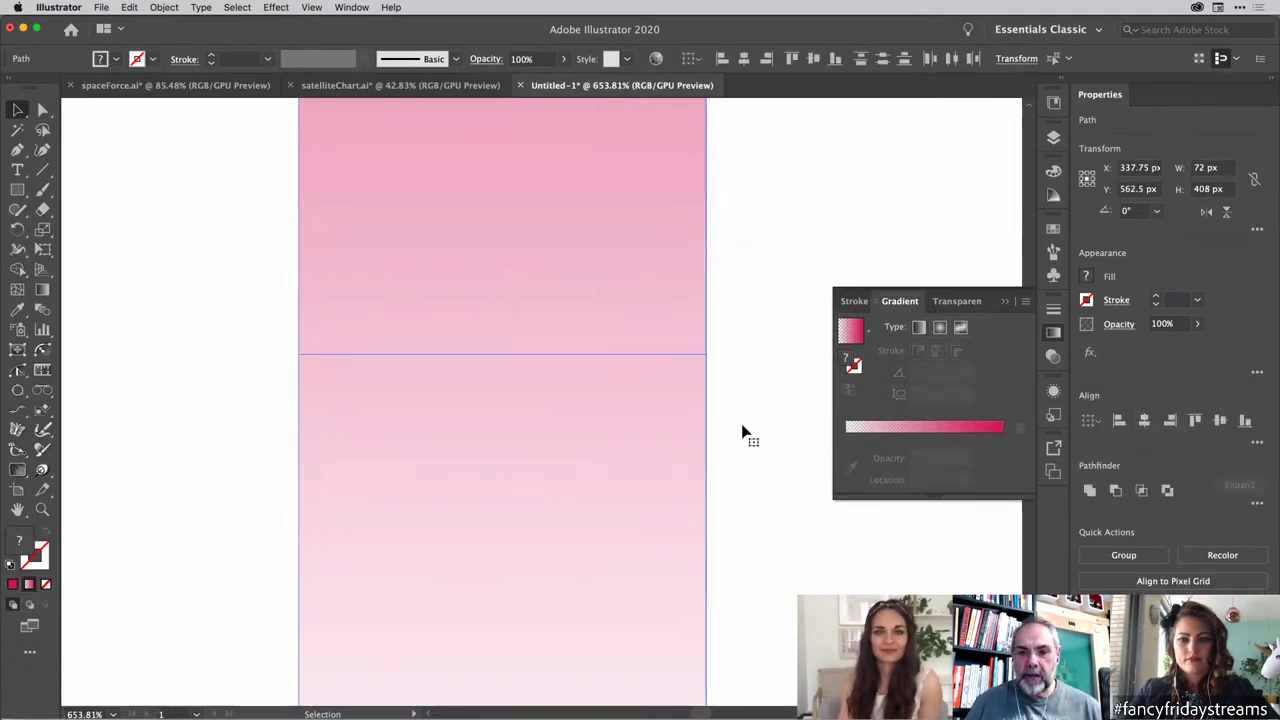
# Step: Add the selected pointed column with its dividing line as a new graph design
pyautogui.scroll(-5, 755, 382)
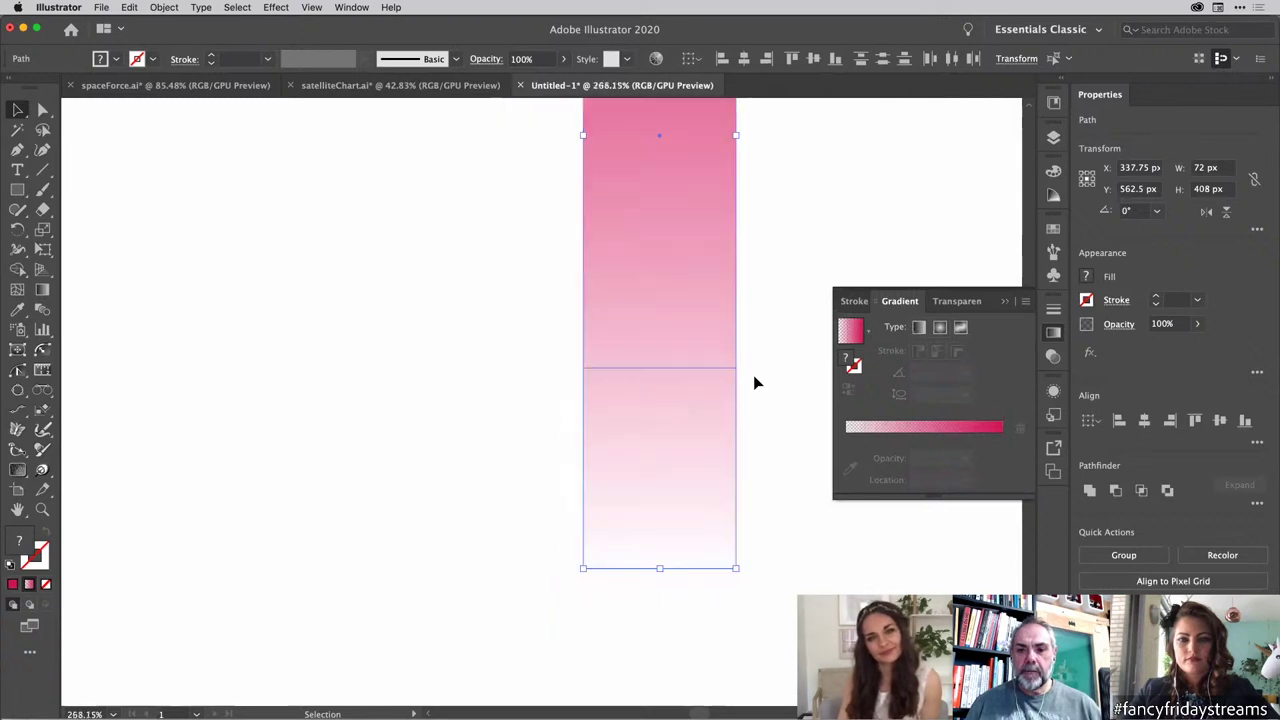
pyautogui.scroll(-4, 753, 383)
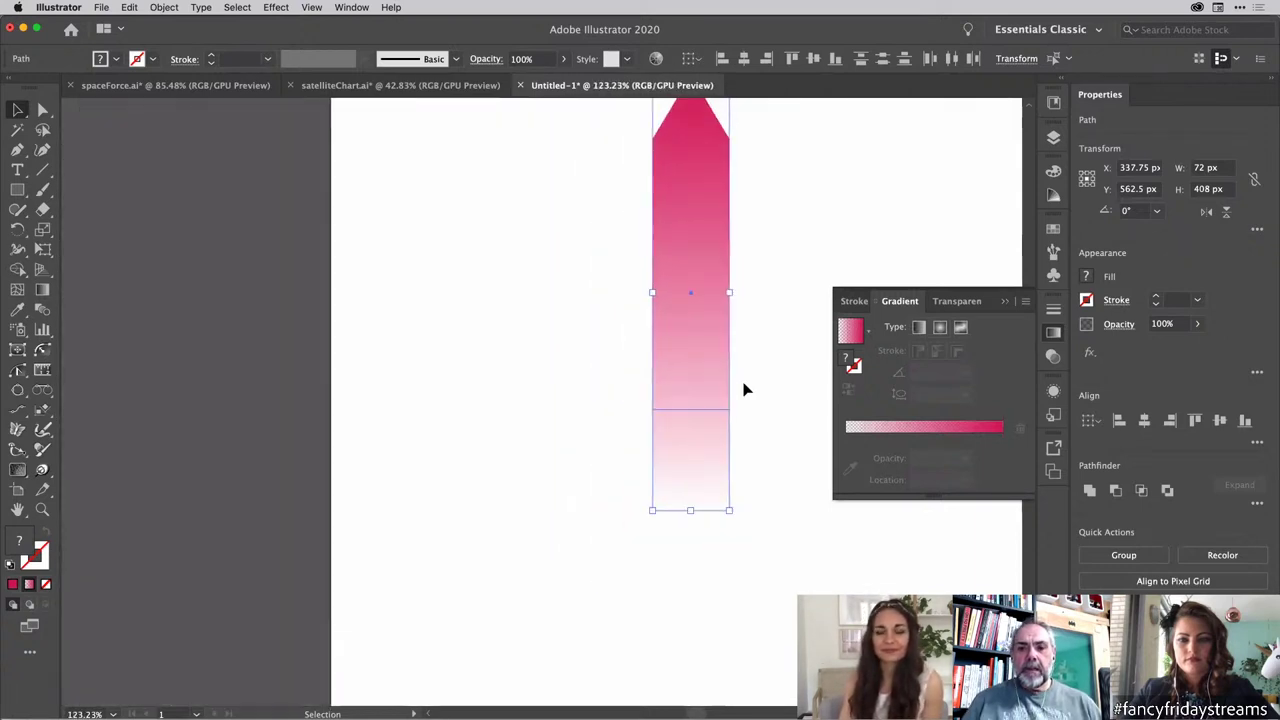
pyautogui.scroll(2, 744, 390)
pyautogui.hscroll(2, 744, 390)
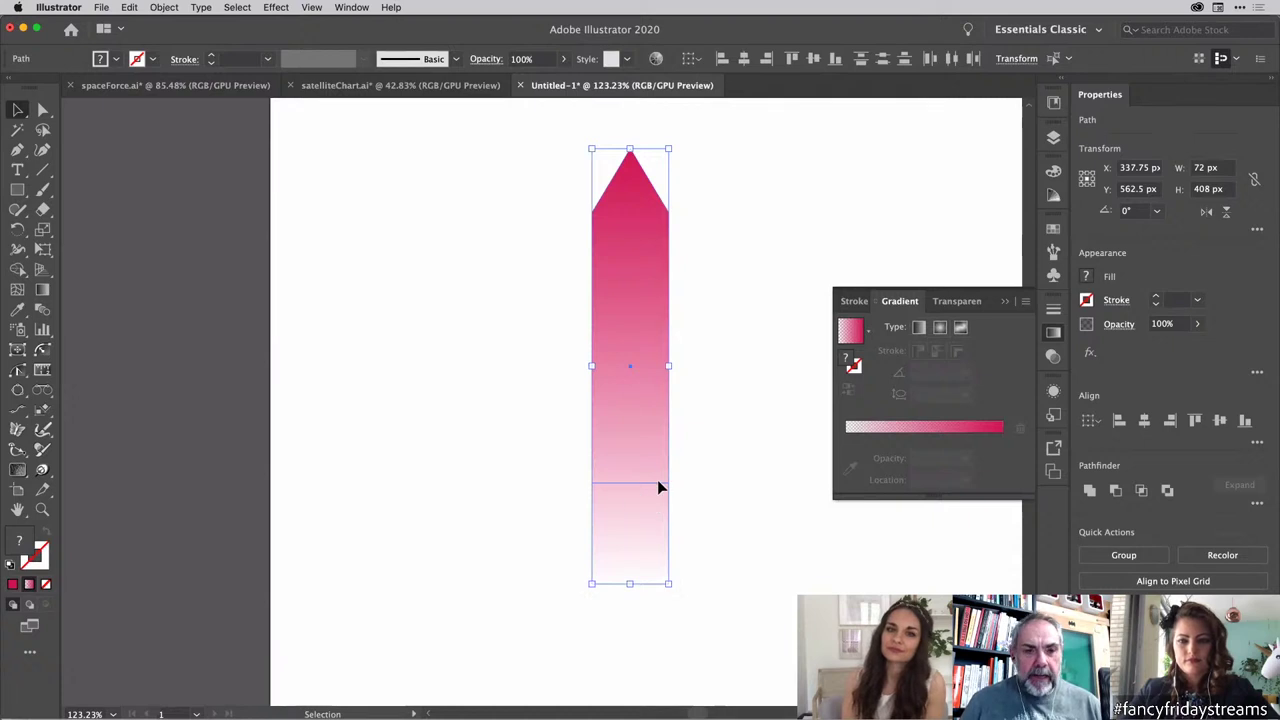
pyautogui.click(170, 9)
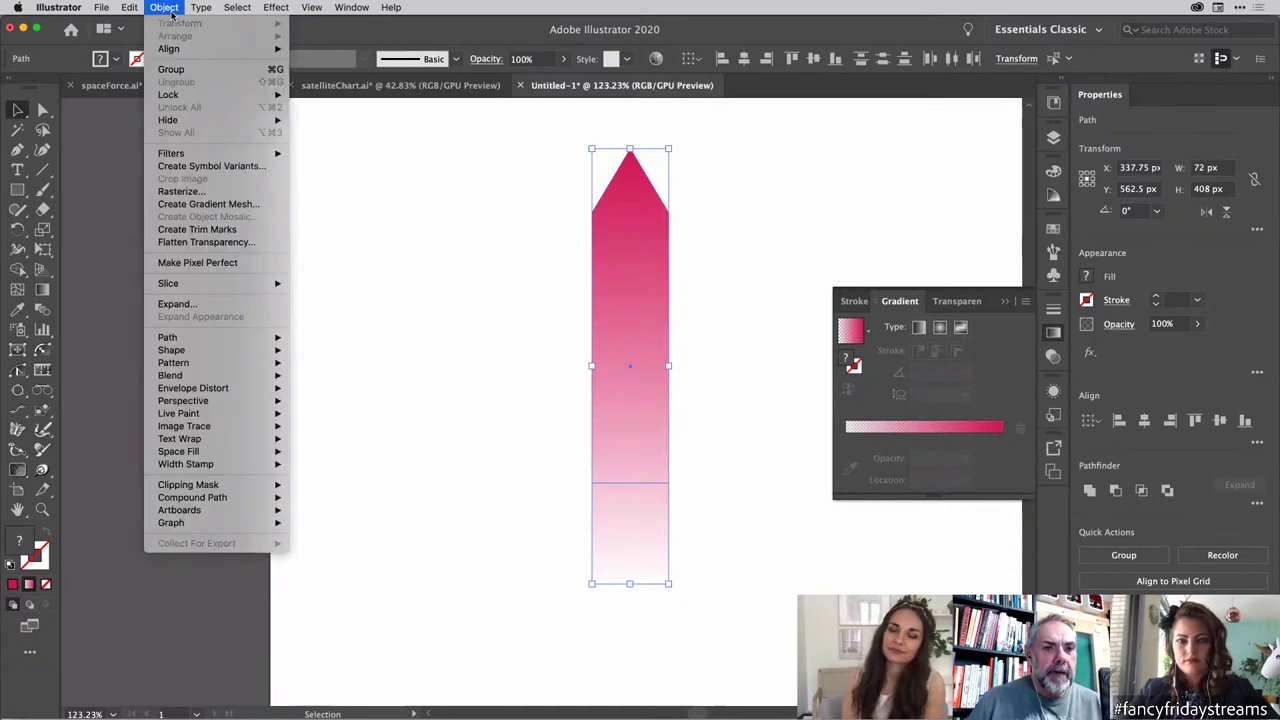
pyautogui.moveTo(228, 522)
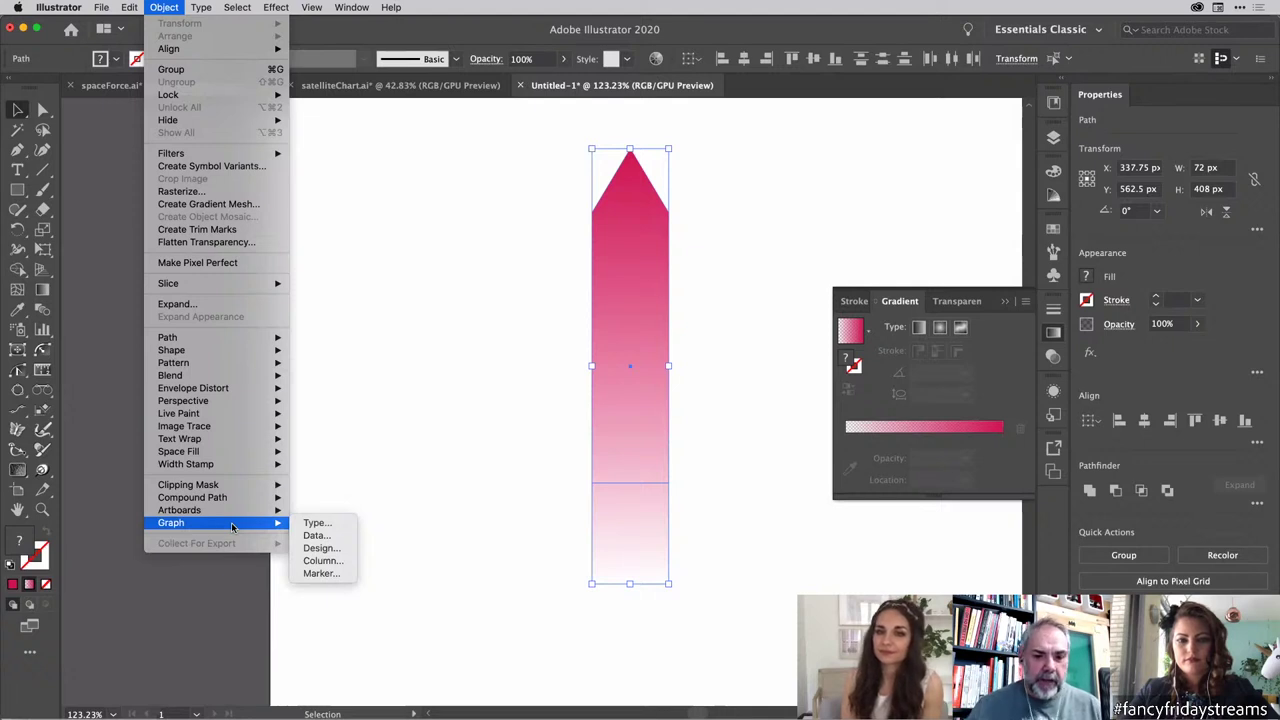
pyautogui.click(331, 549)
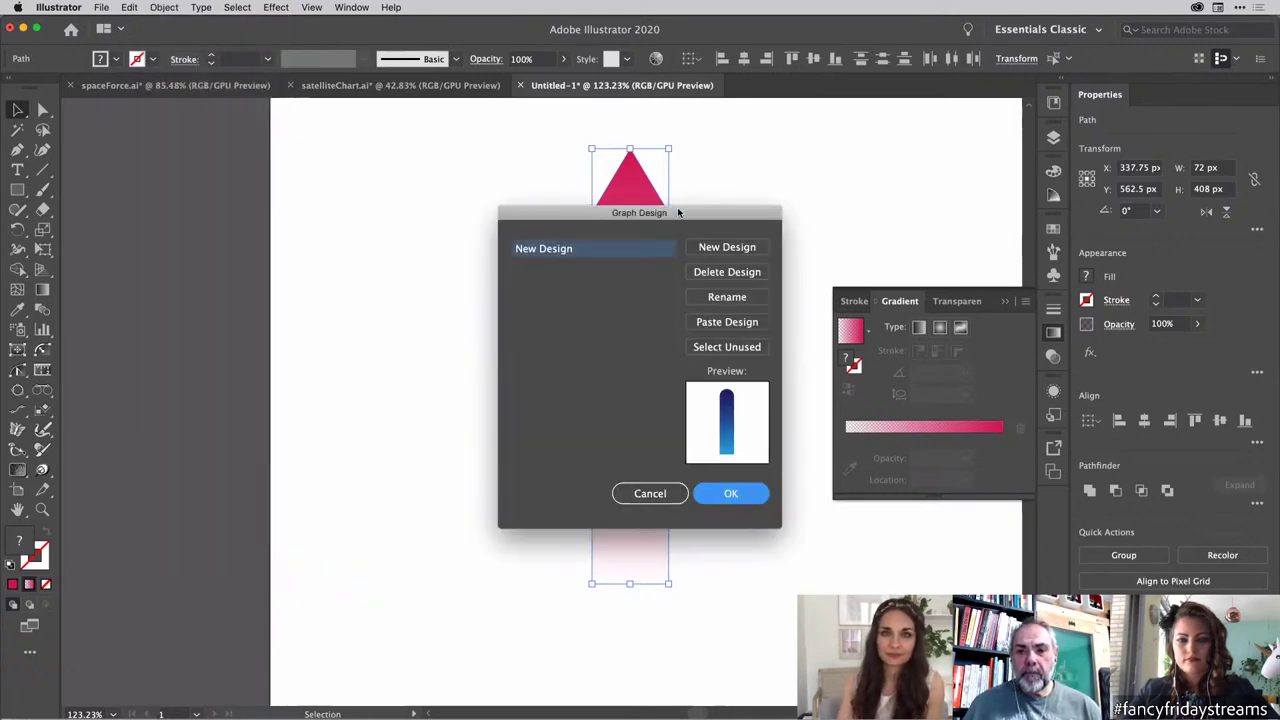
pyautogui.moveTo(676, 210); pyautogui.dragTo(471, 166)
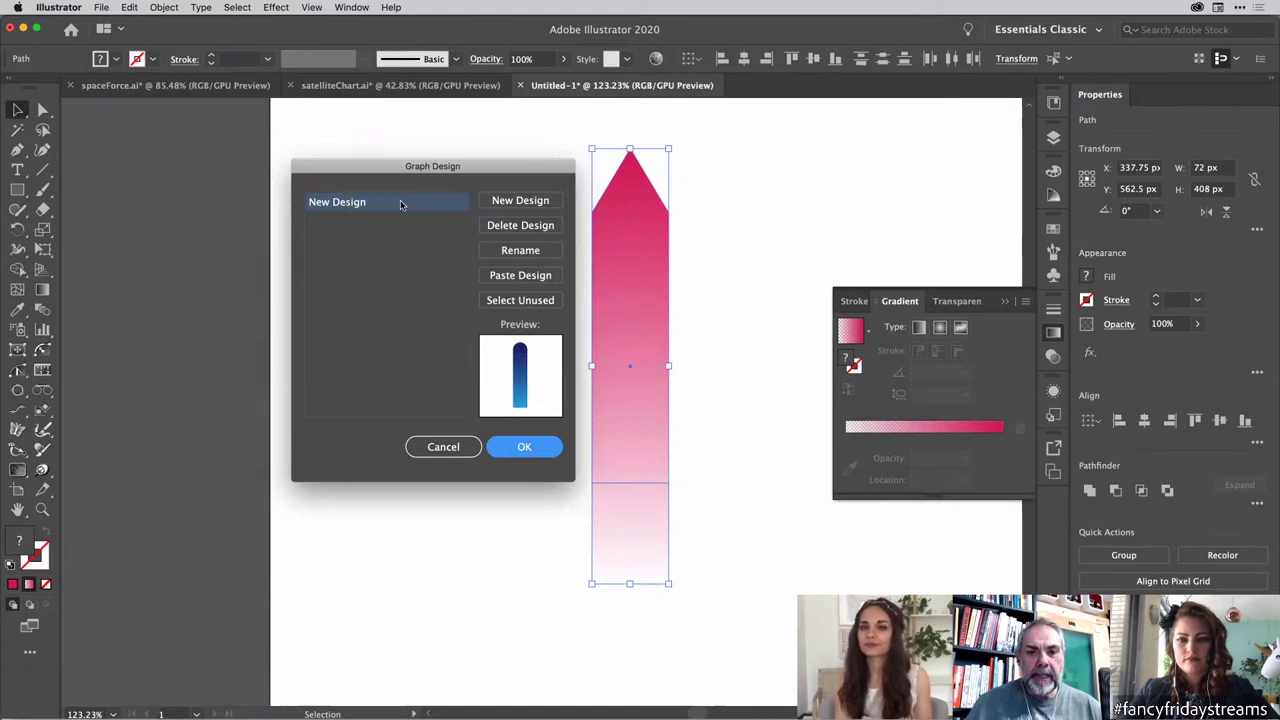
pyautogui.click(506, 201)
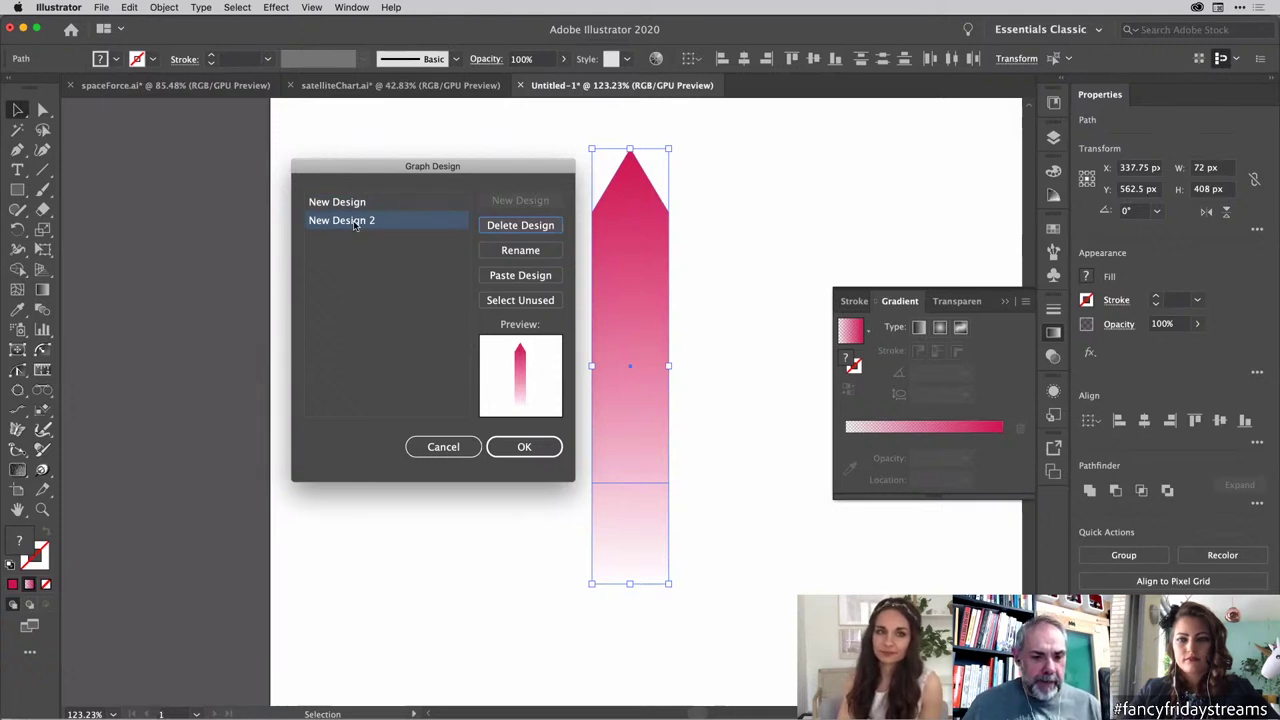
# Step: Rename the new graph design as pointy and accept the graph designs
pyautogui.moveTo(408, 168); pyautogui.dragTo(395, 150)
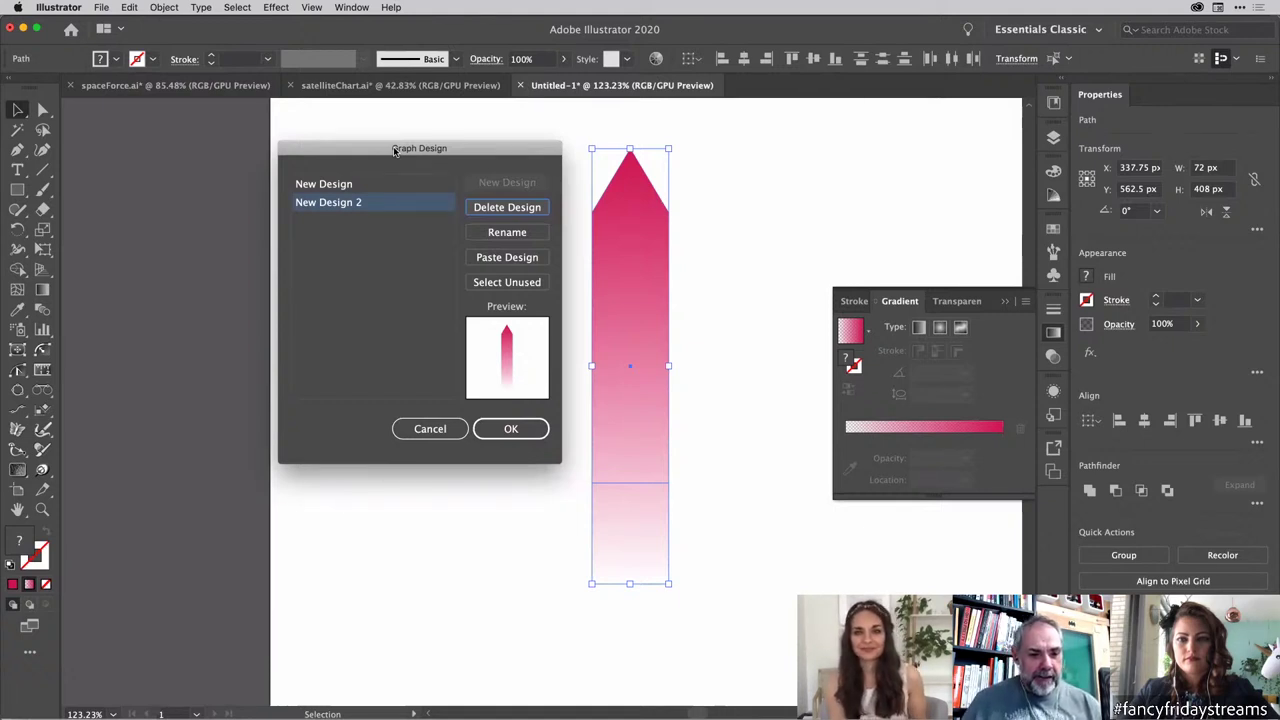
pyautogui.click(530, 232)
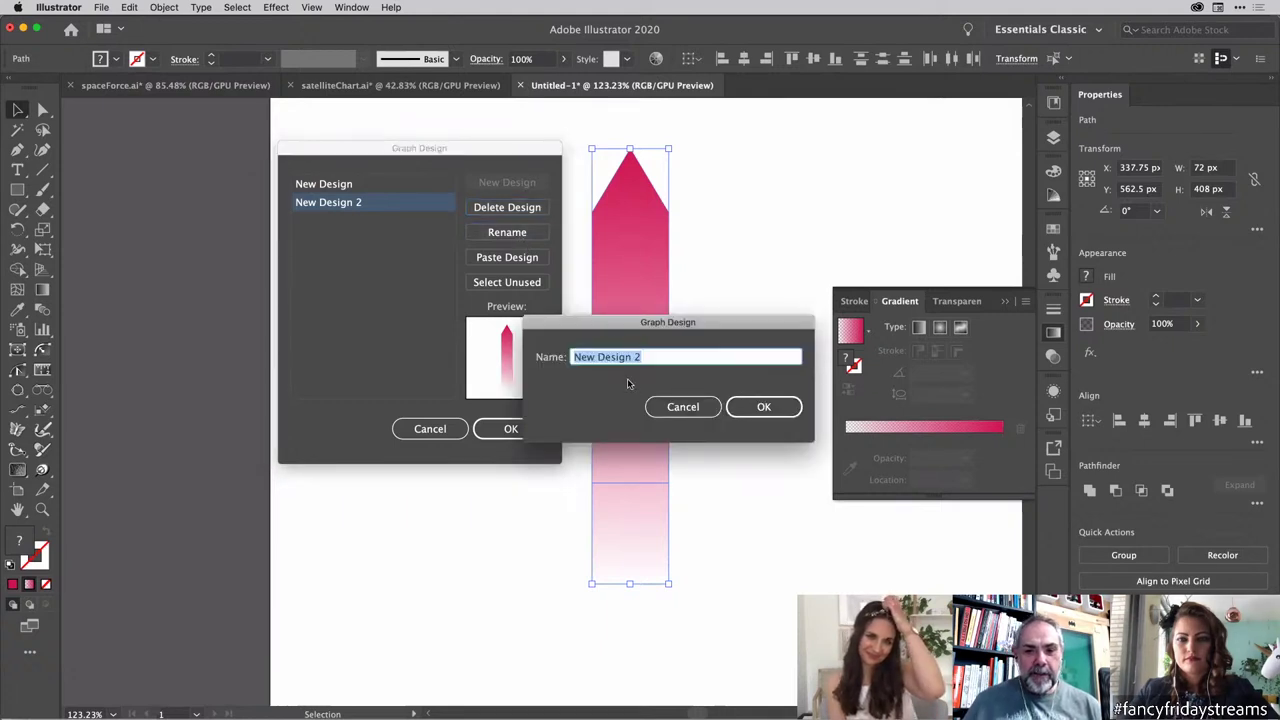
pyautogui.write('poin')
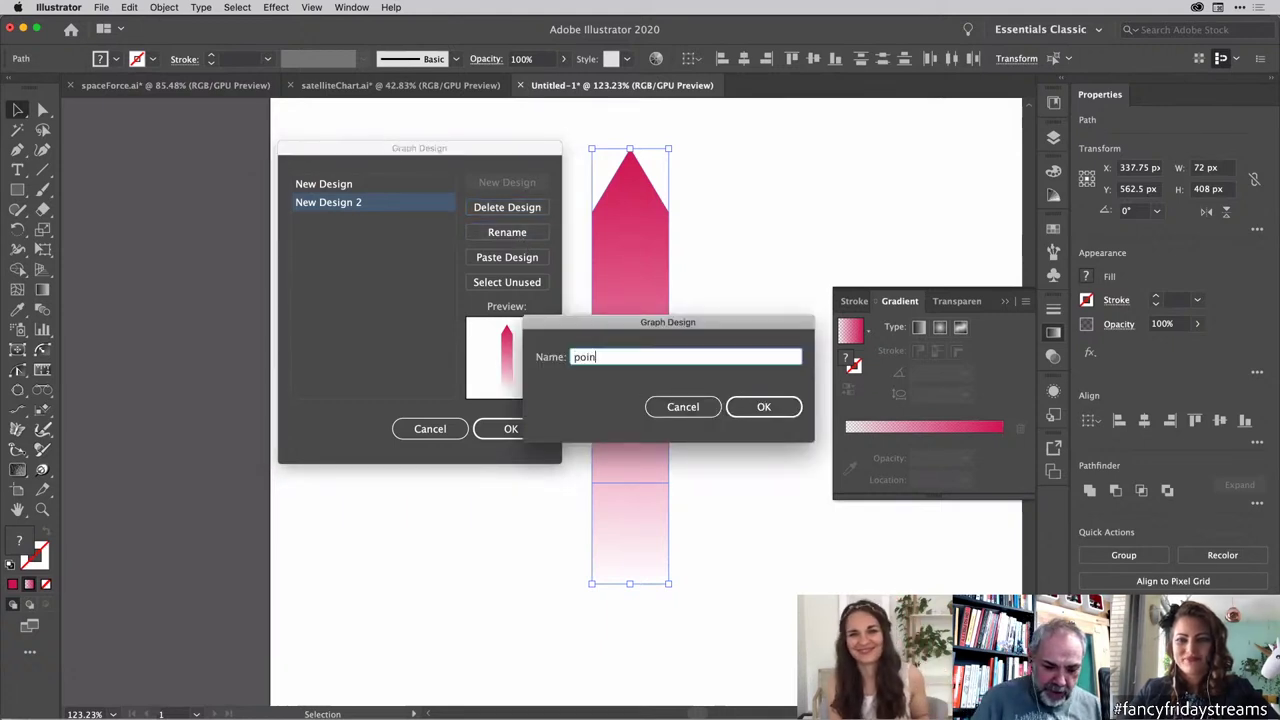
pyautogui.write('ty')
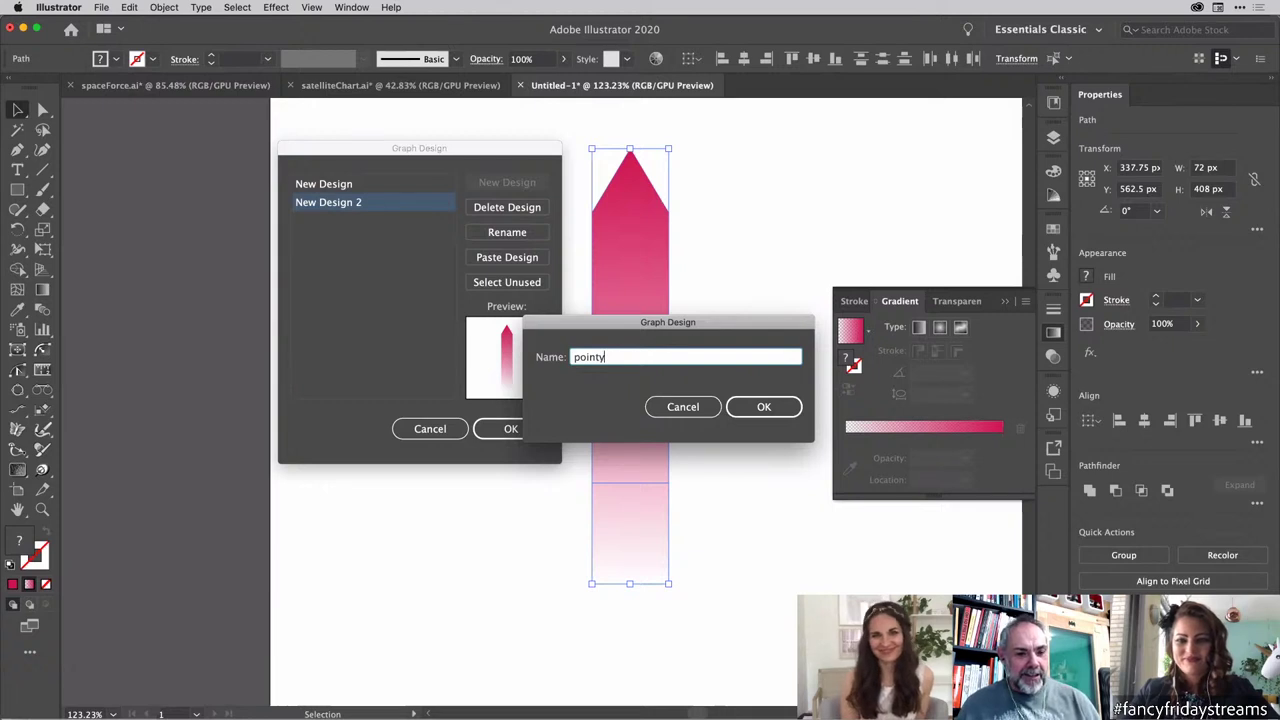
pyautogui.click(758, 409)
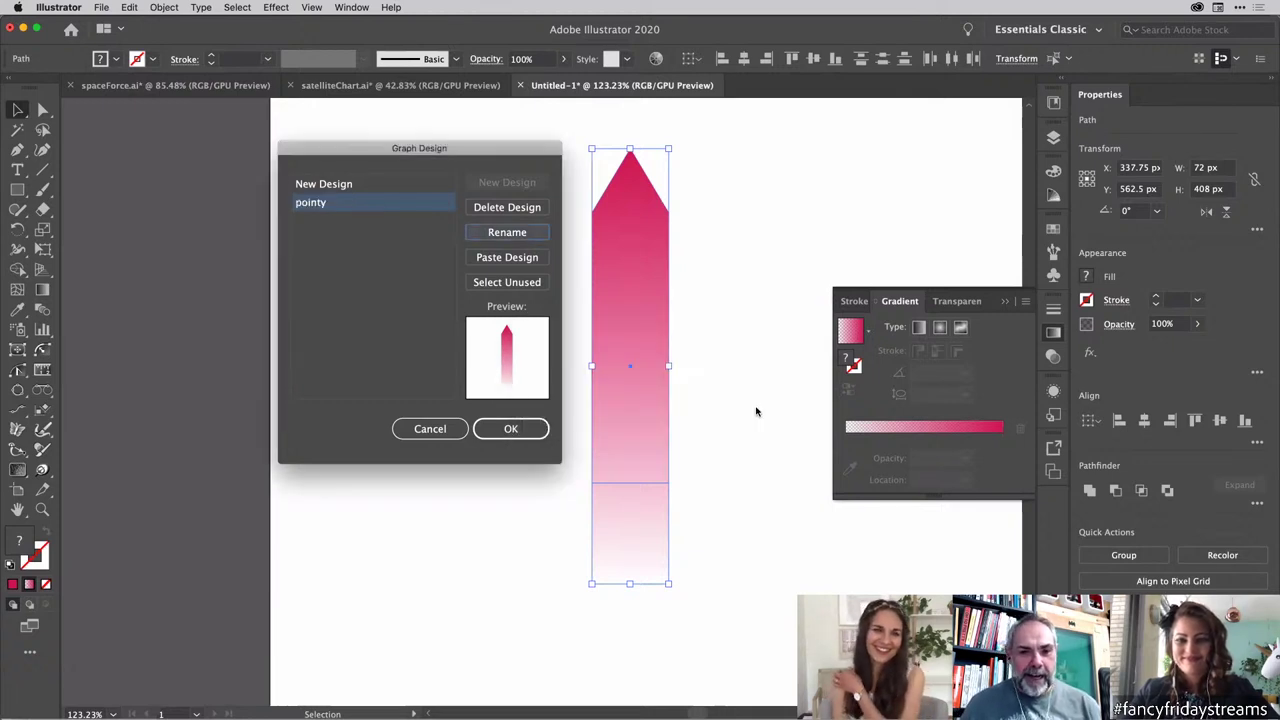
pyautogui.click(512, 429)
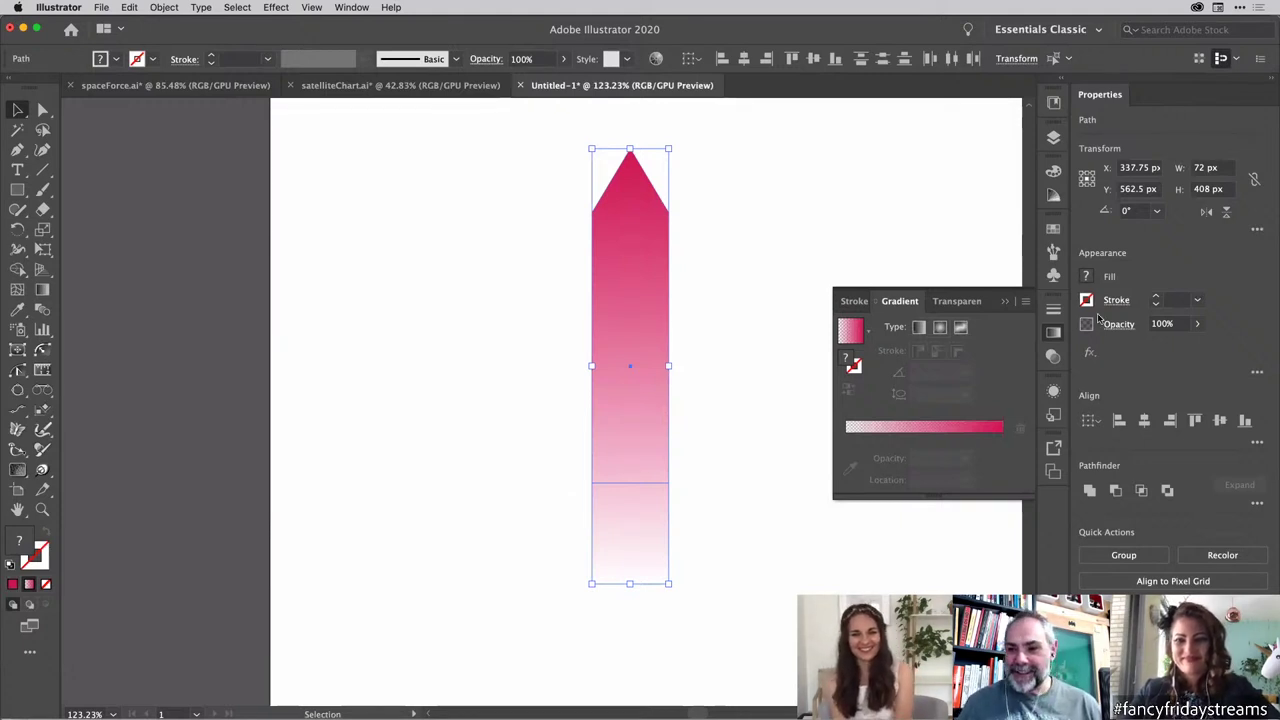
# Step: Hide the gradient settings and reselect the whole pointed column together with its dividing line
pyautogui.click(1051, 336)
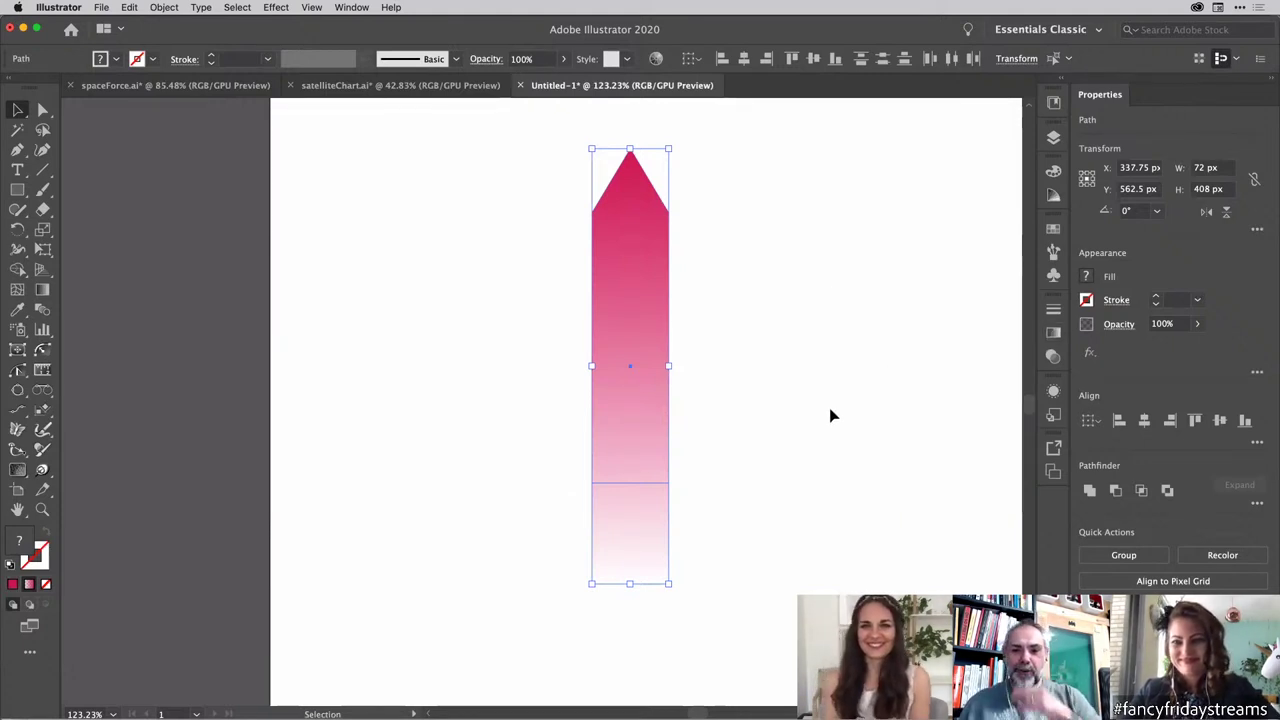
pyautogui.click(720, 411)
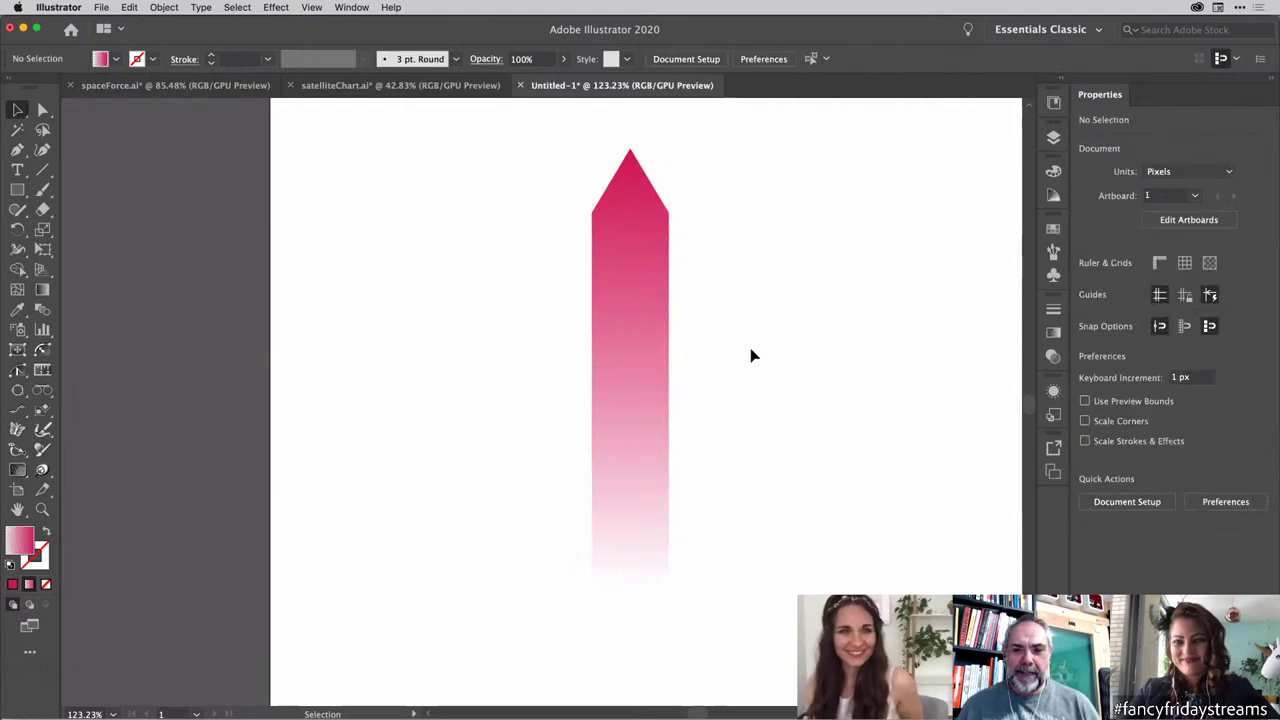
pyautogui.scroll(-3, 751, 354)
pyautogui.scroll(-1, 751, 354)
pyautogui.hscroll(3, 751, 354)
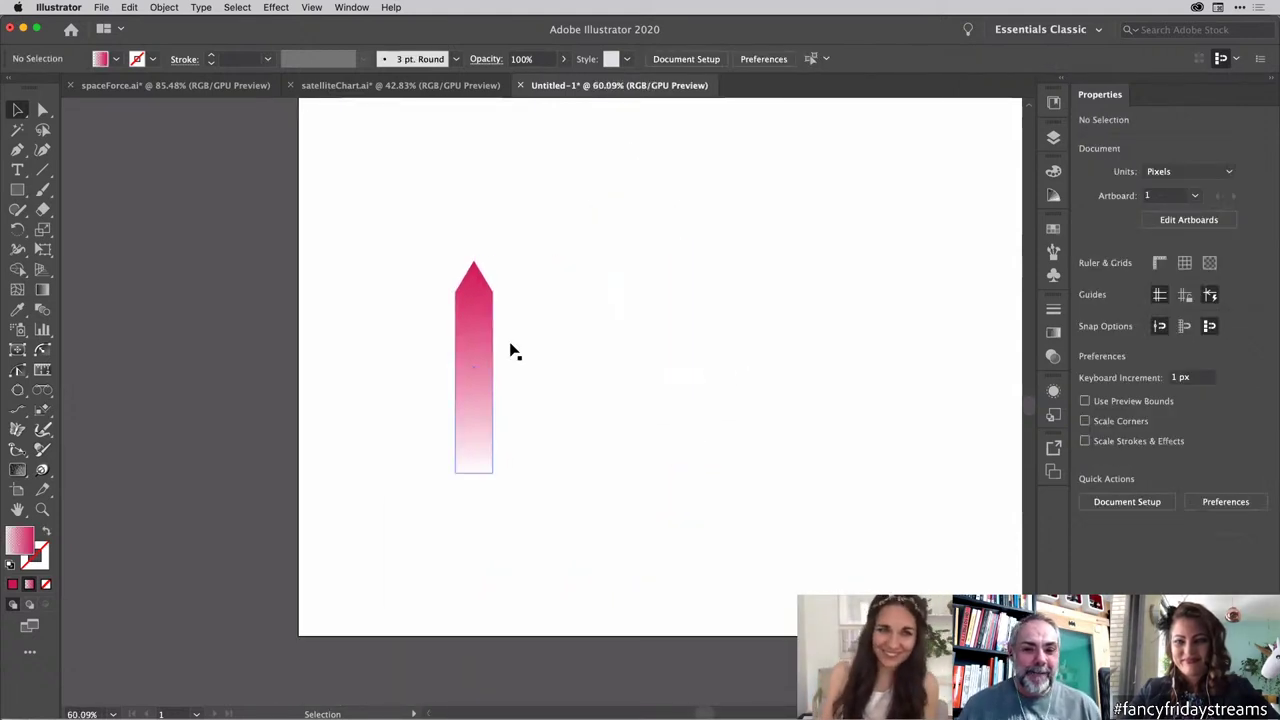
pyautogui.moveTo(537, 372); pyautogui.dragTo(405, 440)
pyautogui.moveTo(537, 313); pyautogui.dragTo(424, 472)
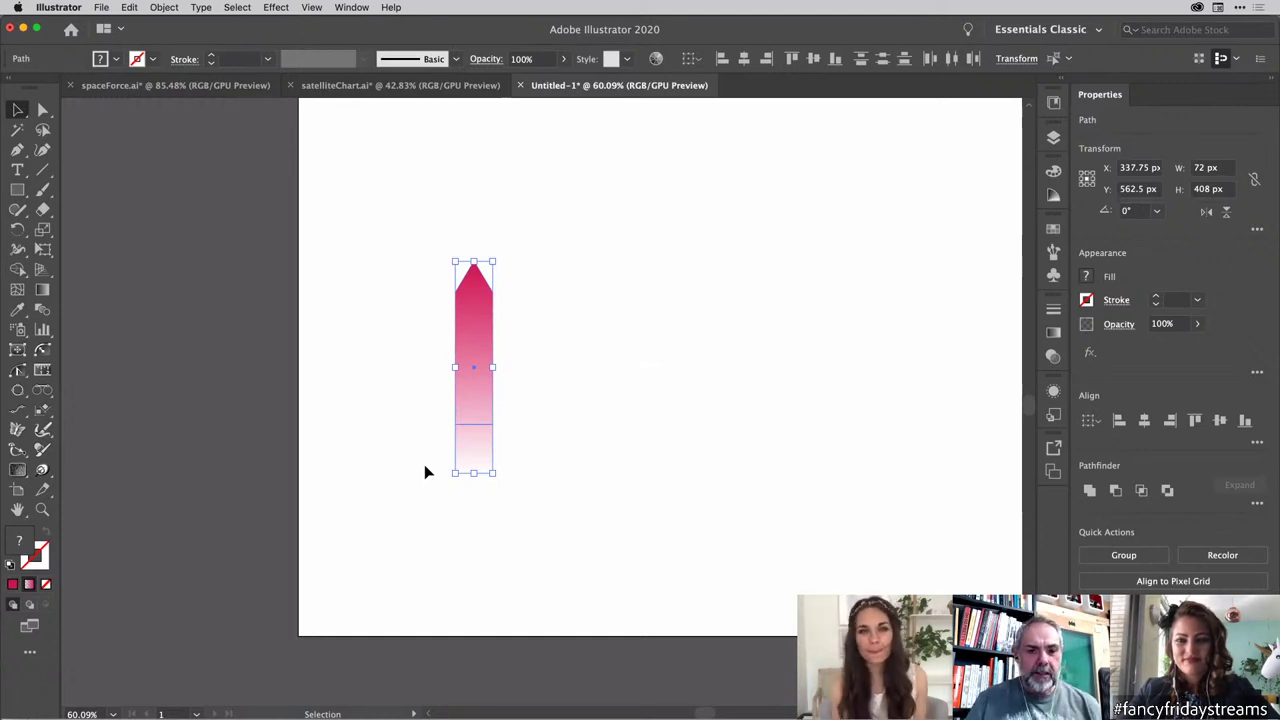
# Step: Delete the pink pointed shape and draw a column graph area across most of the empty artboard
pyautogui.press('Delete')
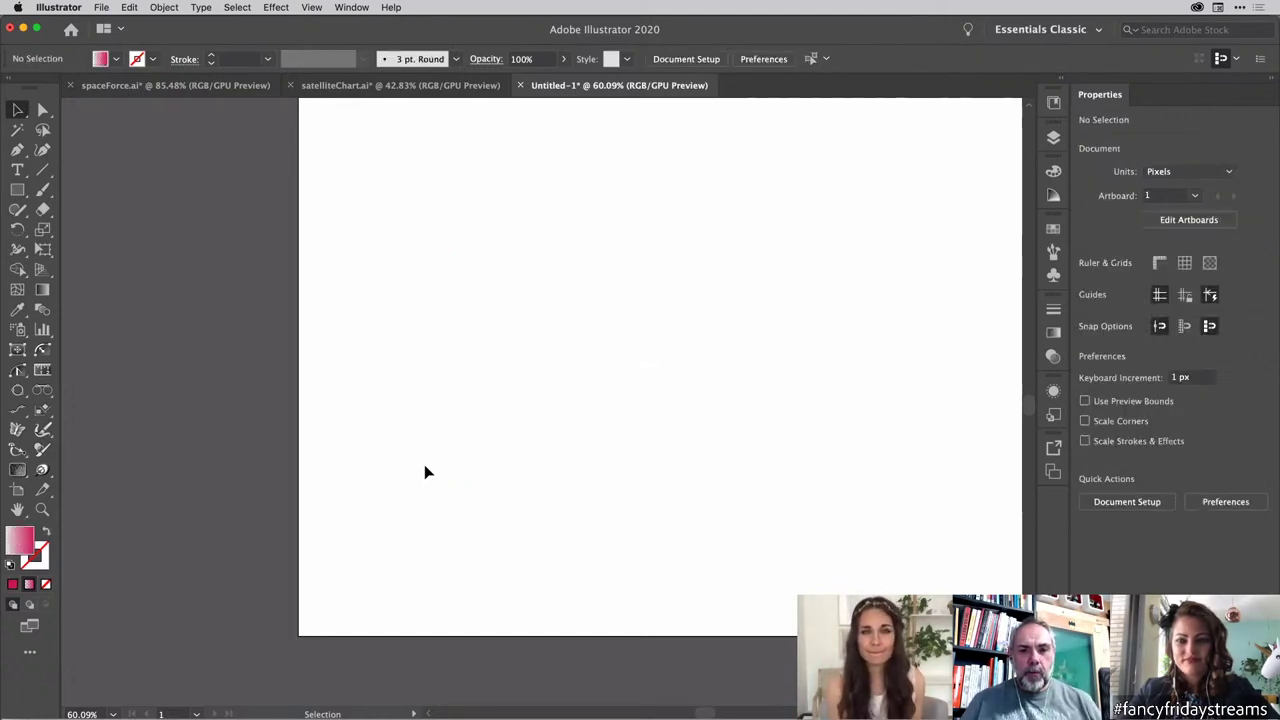
pyautogui.scroll(2, 424, 464)
pyautogui.hscroll(2, 424, 464)
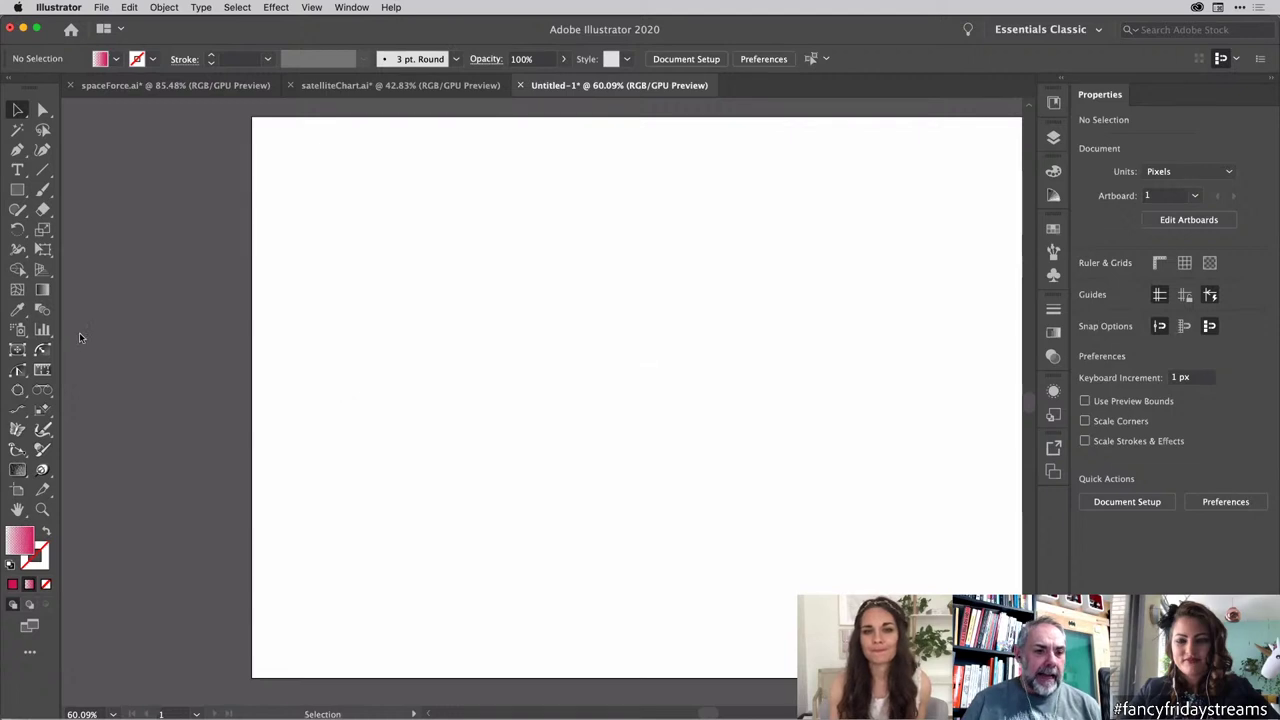
pyautogui.click(44, 330)
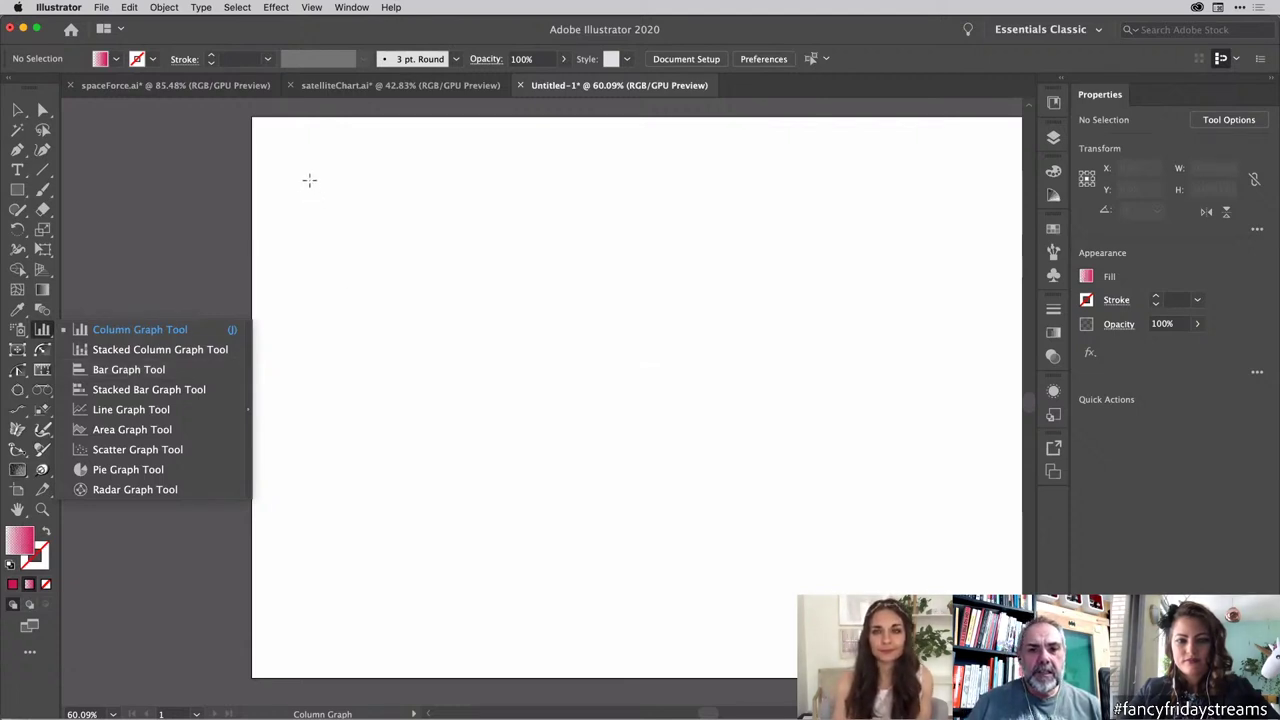
pyautogui.moveTo(274, 157); pyautogui.dragTo(967, 625)
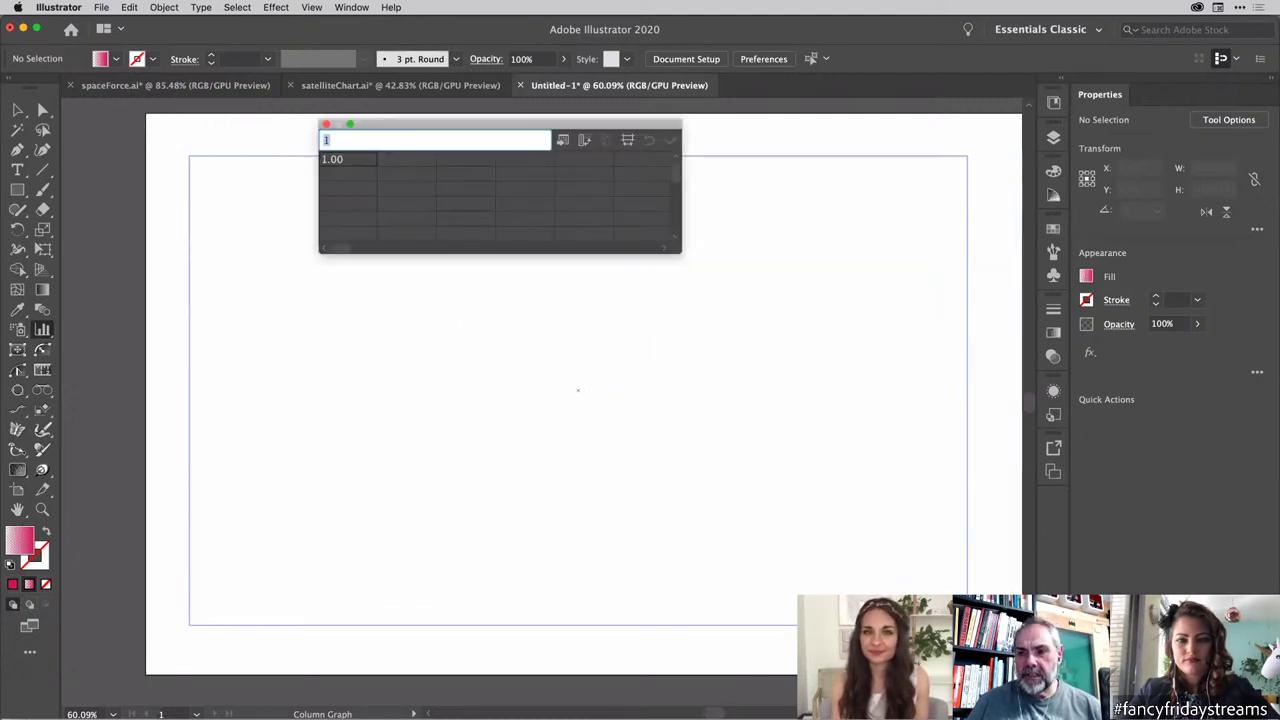
pyautogui.scroll(-3, 750, 529)
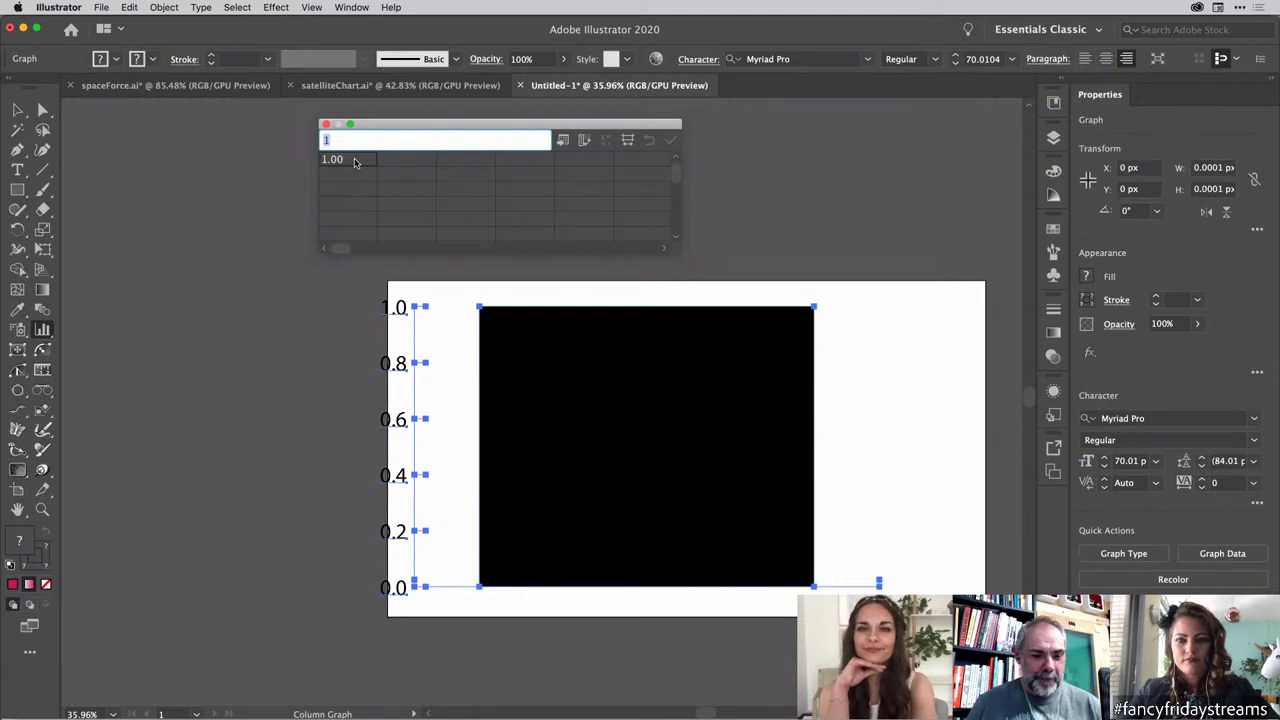
# Step: Enter 15, 30, 42 and 29 across the first row of the graph data and apply them to the graph
pyautogui.write('1')
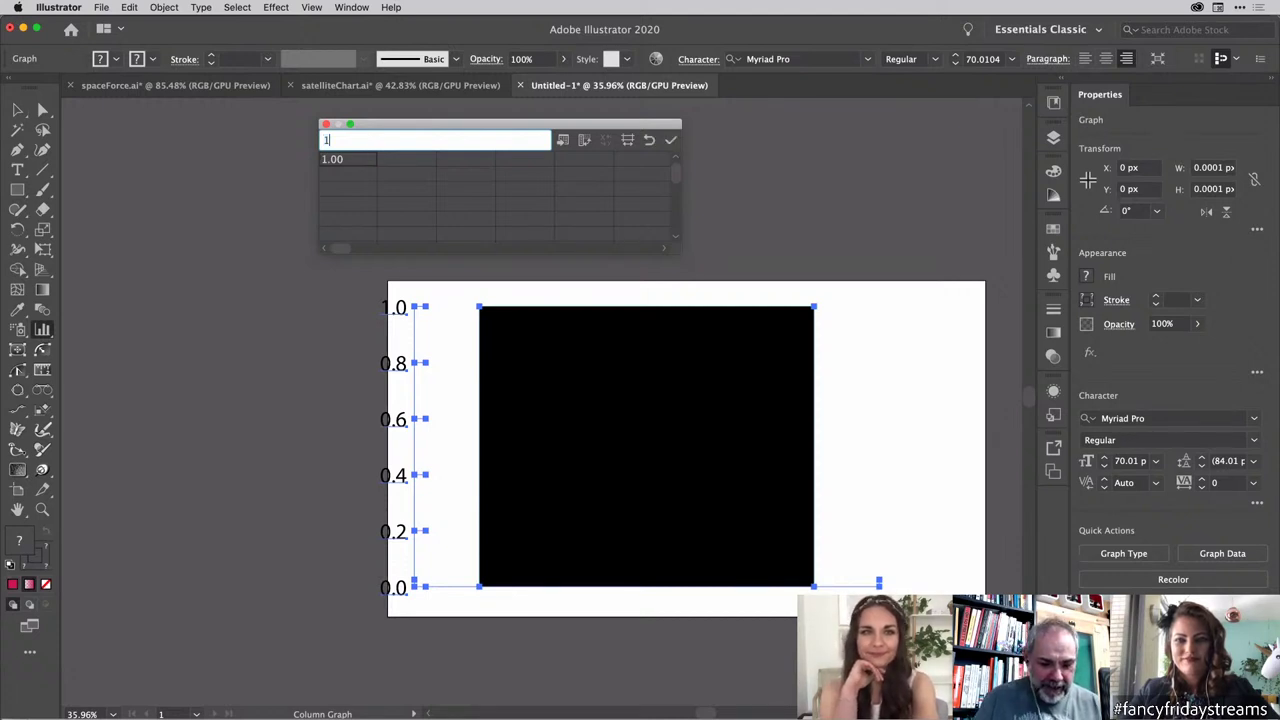
pyautogui.press('Tab')
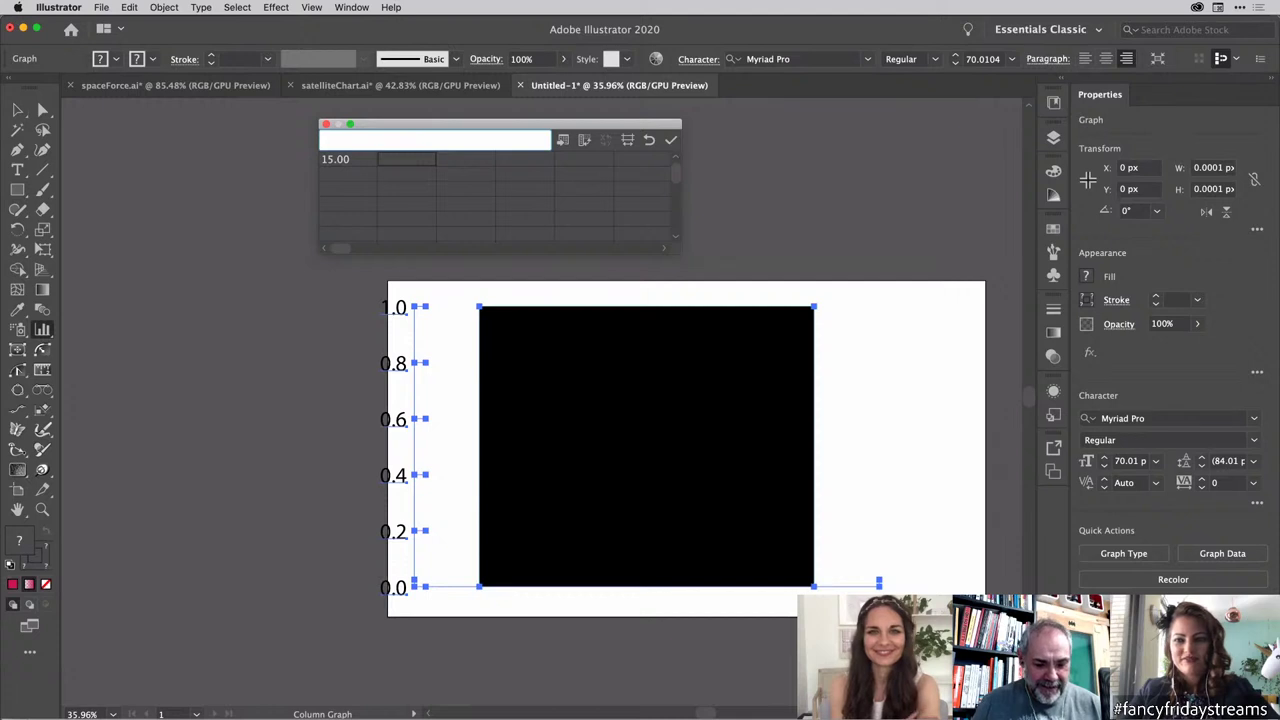
pyautogui.write('30')
pyautogui.press('Tab')
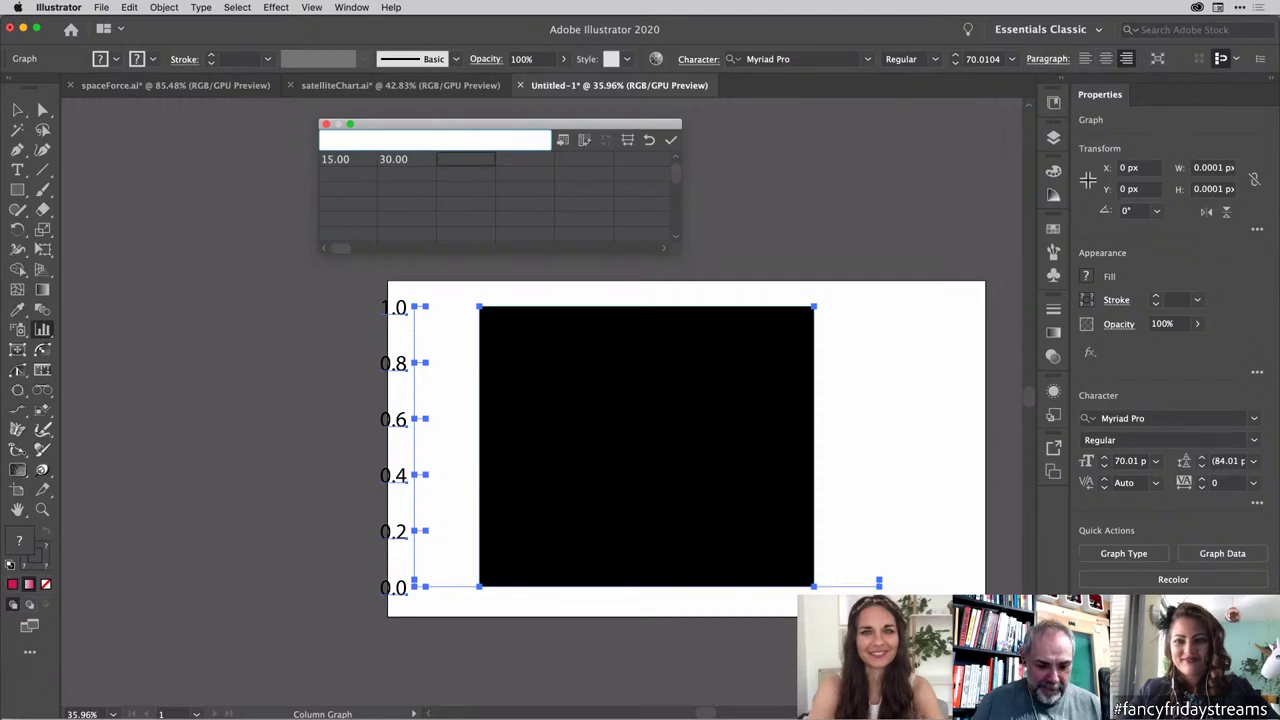
pyautogui.write('42')
pyautogui.press('Tab')
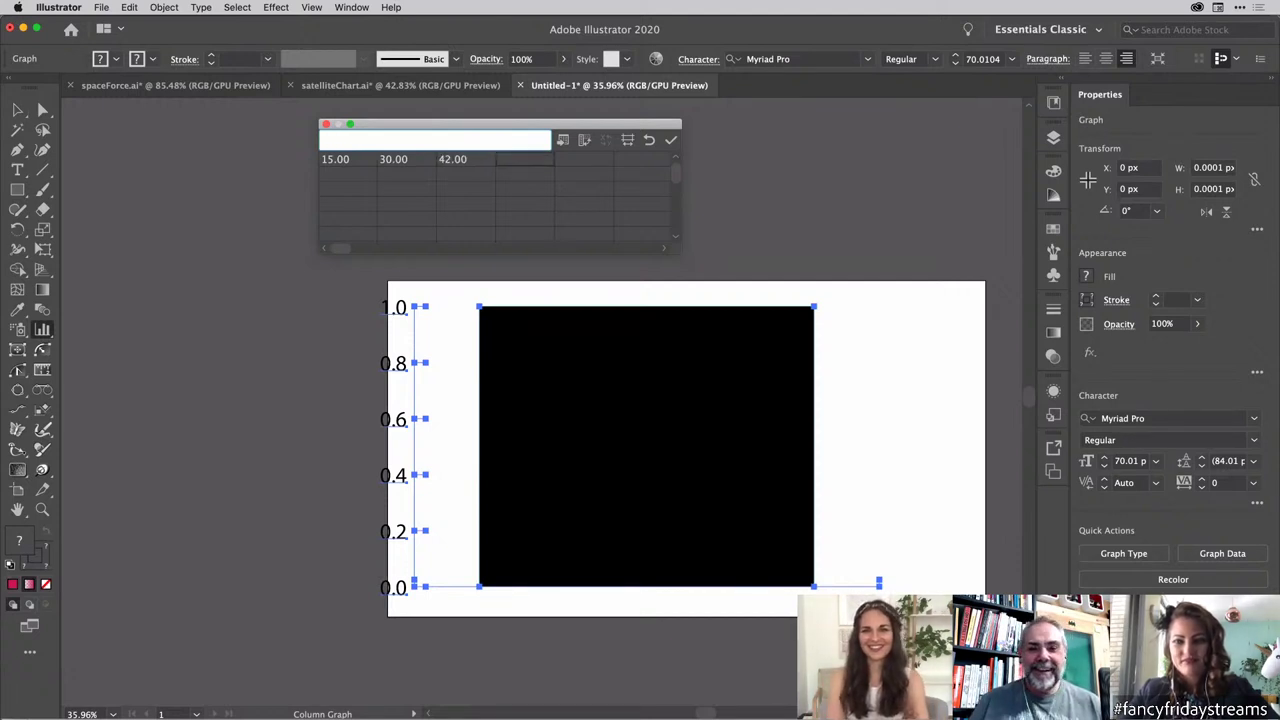
pyautogui.write('29')
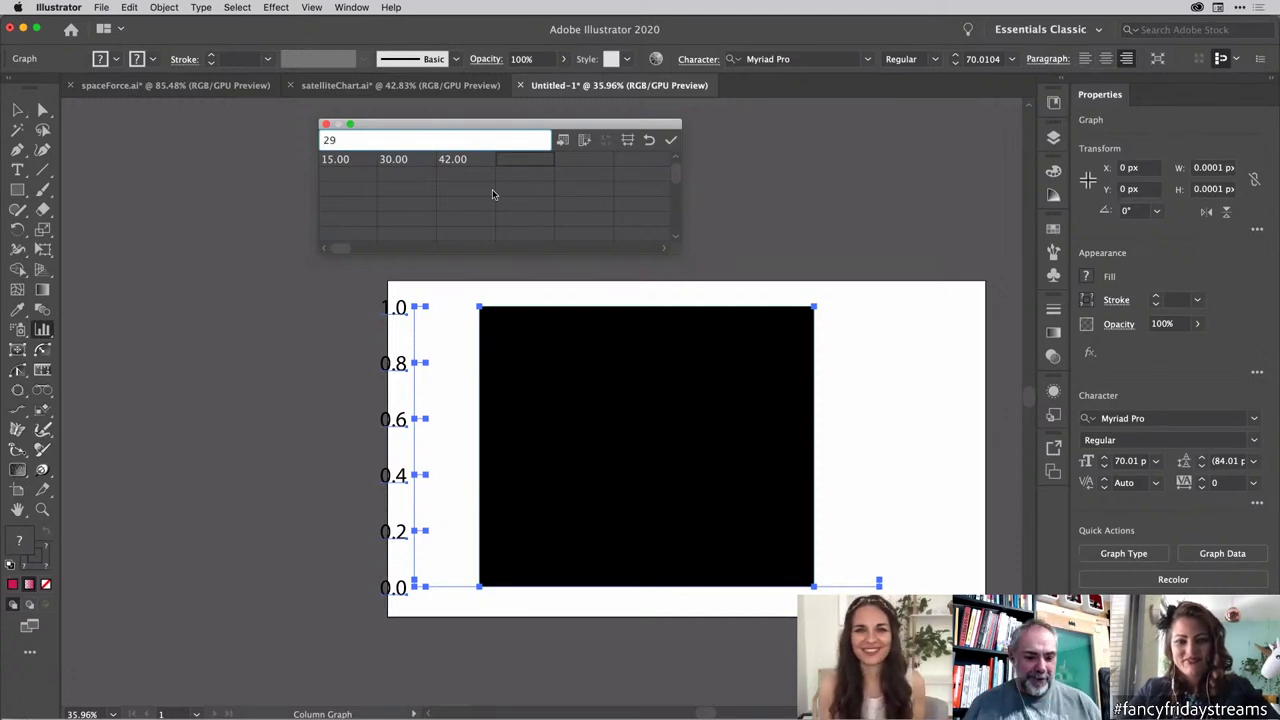
pyautogui.press('Tab')
pyautogui.click(671, 140)
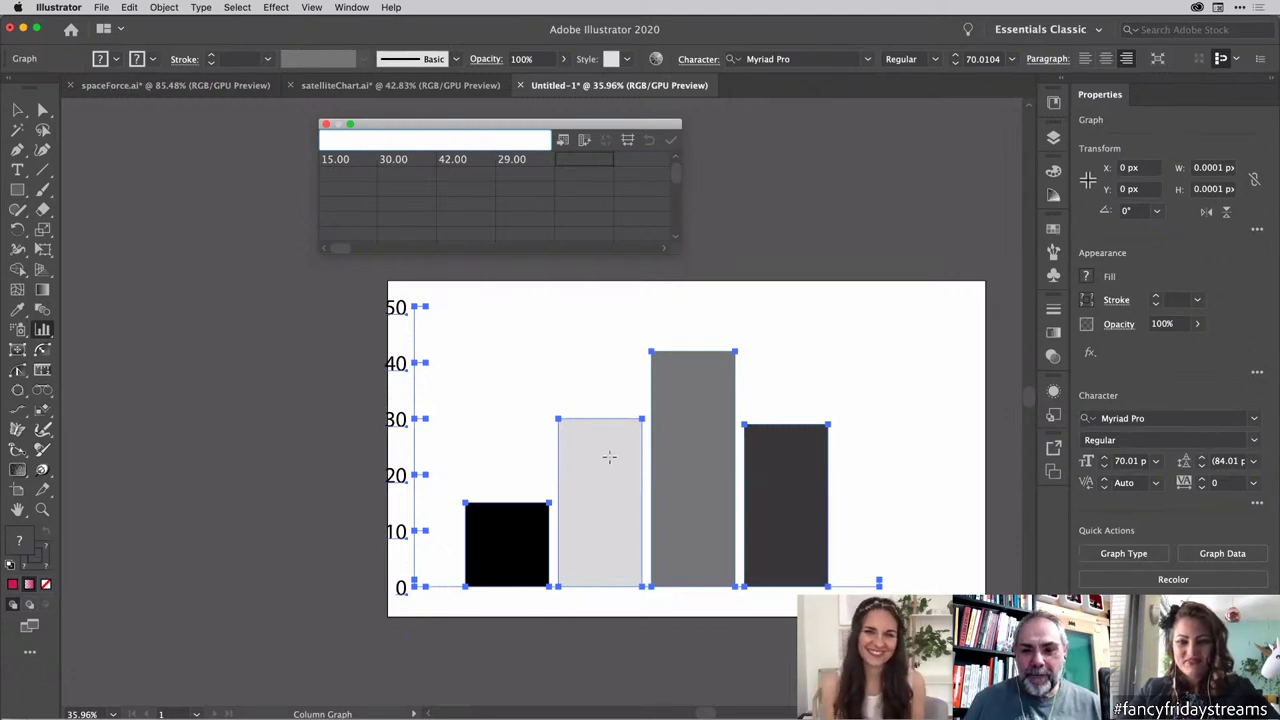
# Step: Change the fourth graph data value to 27, apply it and close the data window
pyautogui.click(522, 165)
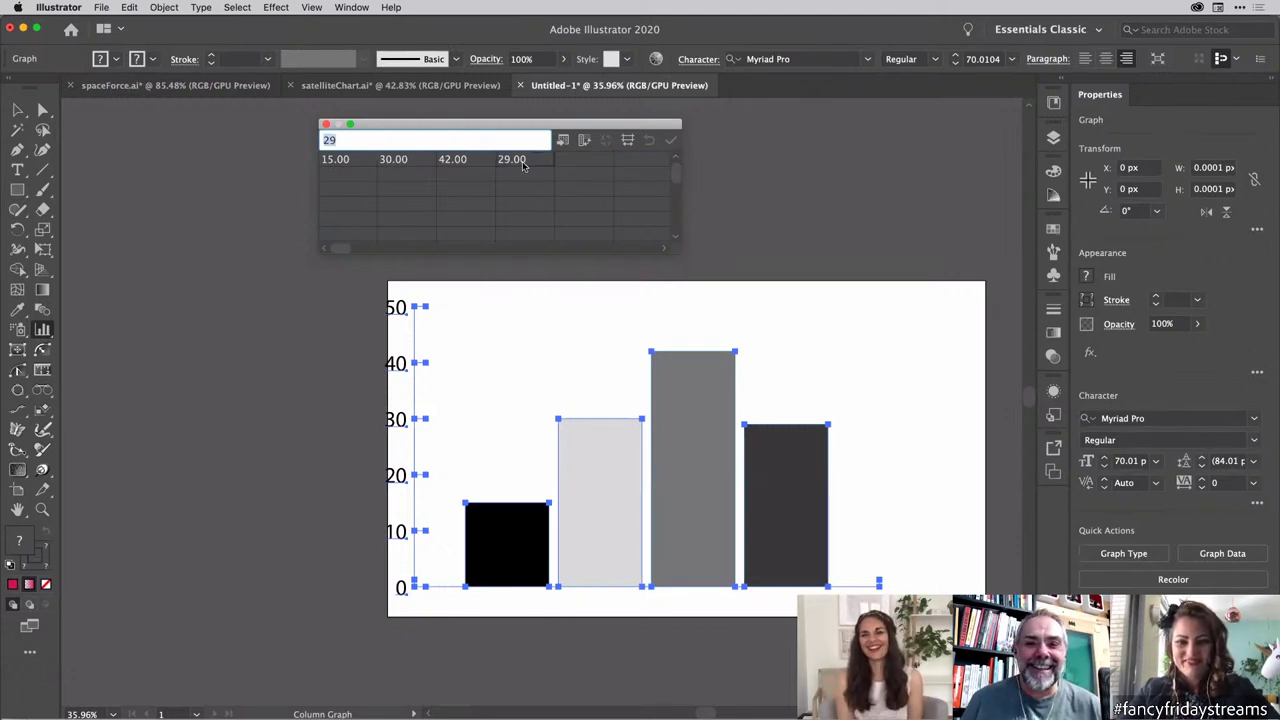
pyautogui.write('27')
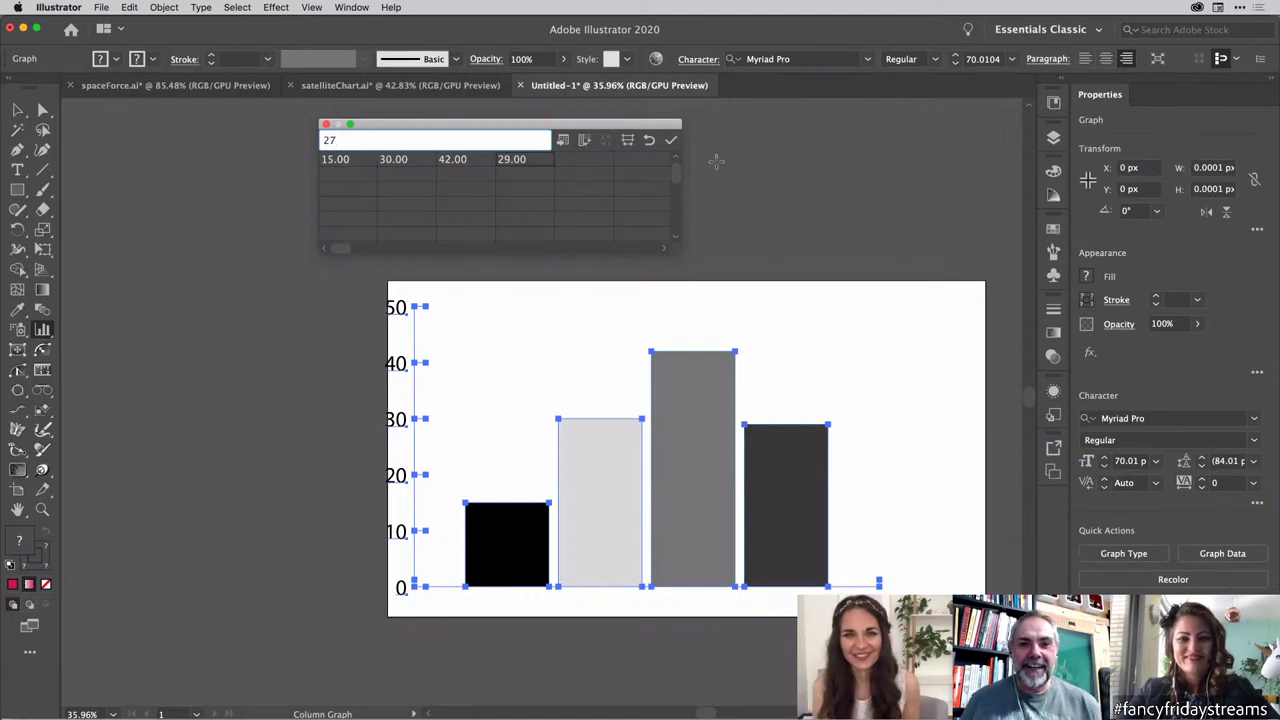
pyautogui.click(671, 141)
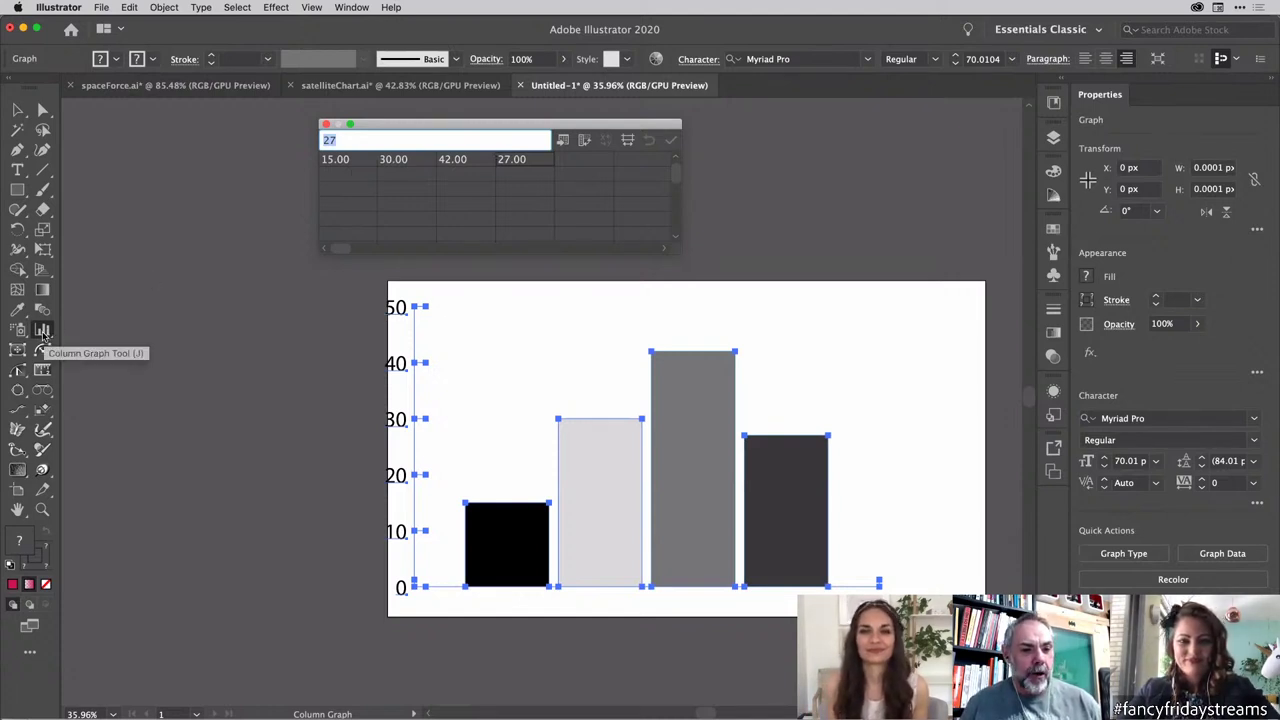
pyautogui.click(326, 125)
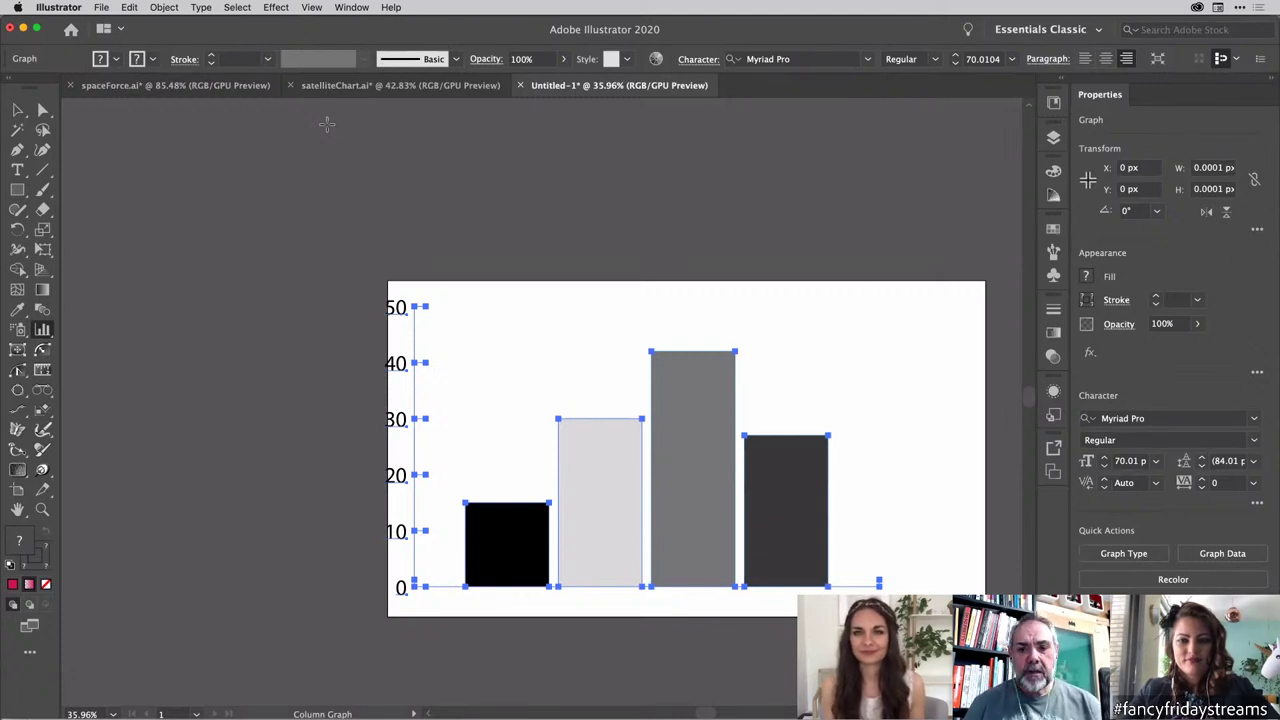
# Step: Convert the column graph to the Bar graph type and deselect it
pyautogui.click(18, 110)
pyautogui.click(300, 240)
pyautogui.rightClick(691, 401)
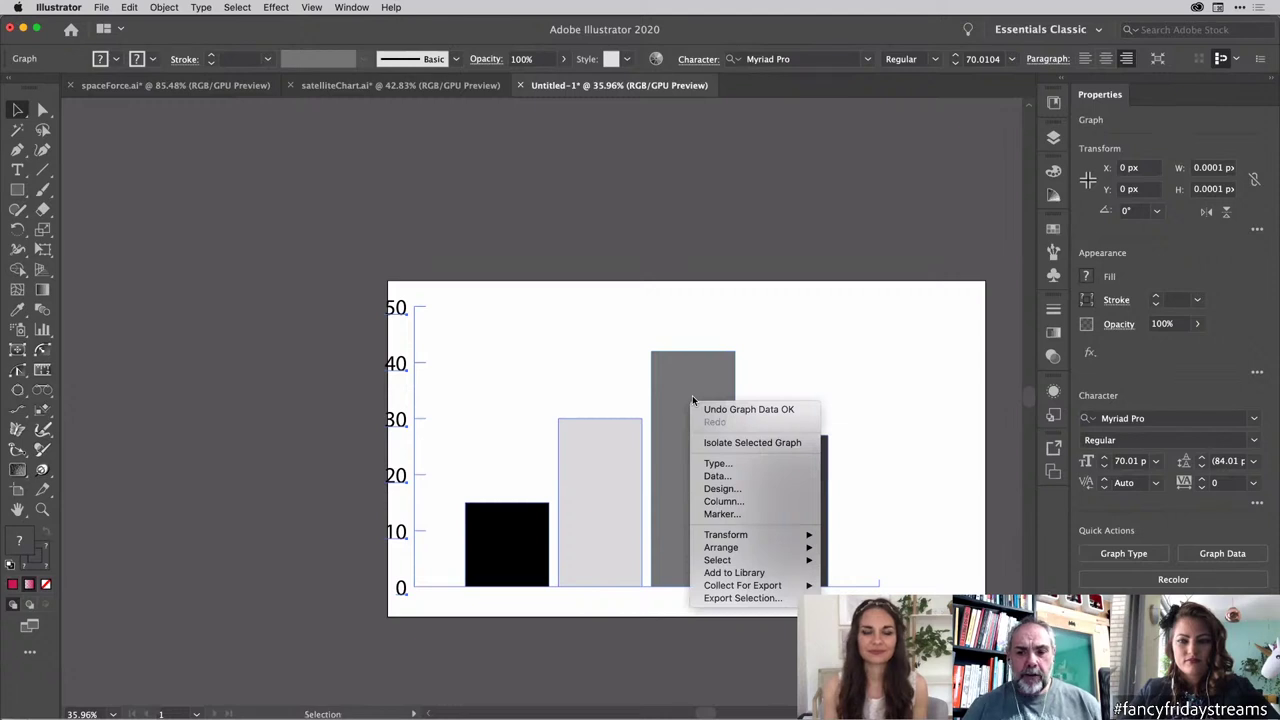
pyautogui.click(722, 464)
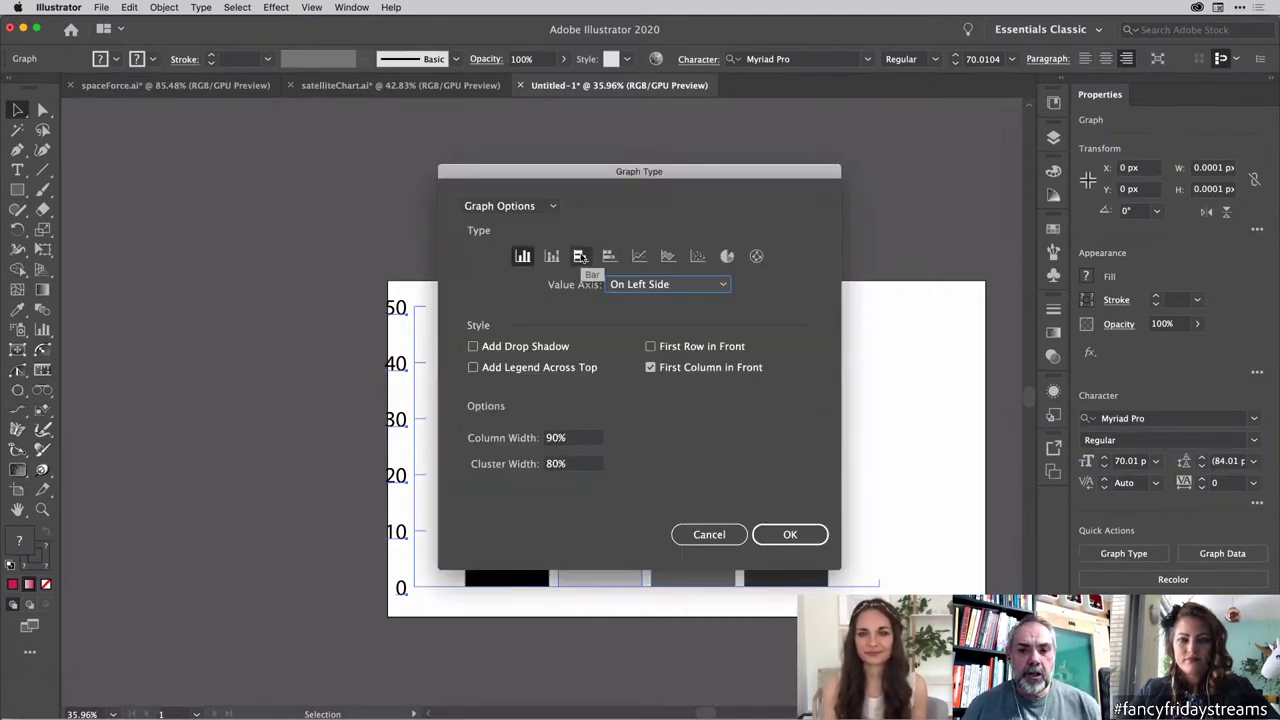
pyautogui.click(580, 257)
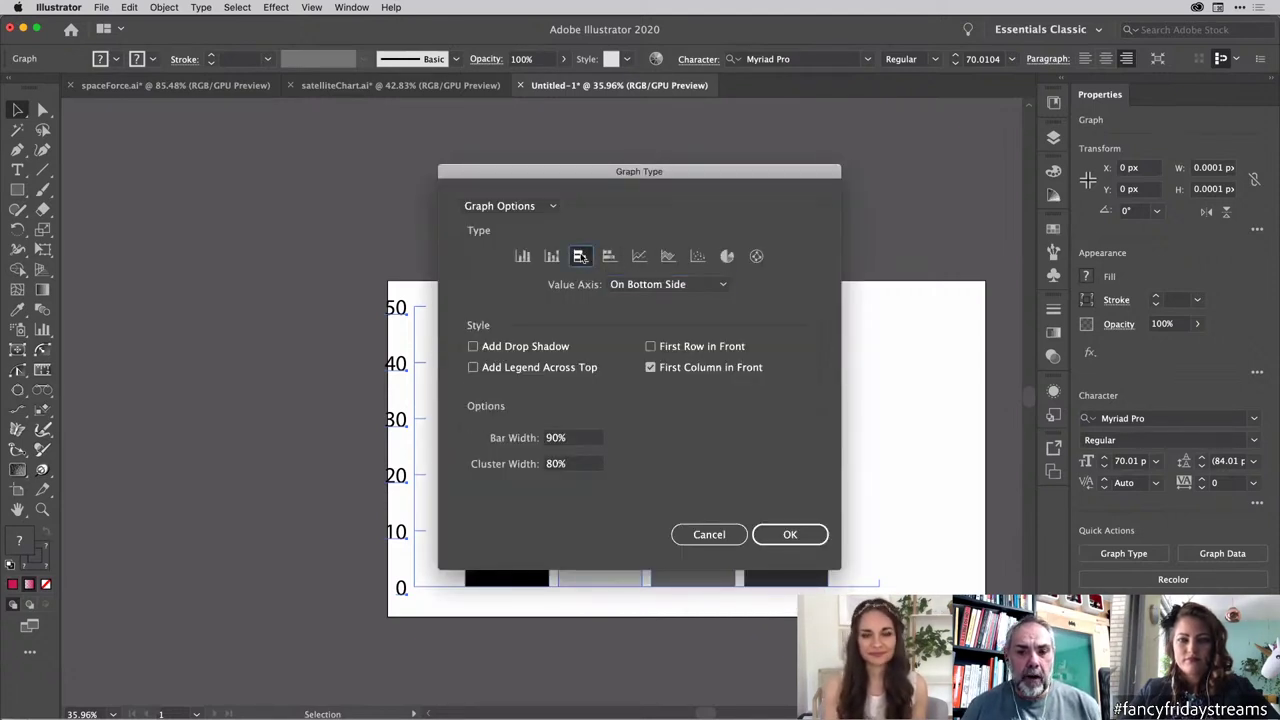
pyautogui.click(801, 535)
pyautogui.moveTo(589, 436); pyautogui.dragTo(624, 421)
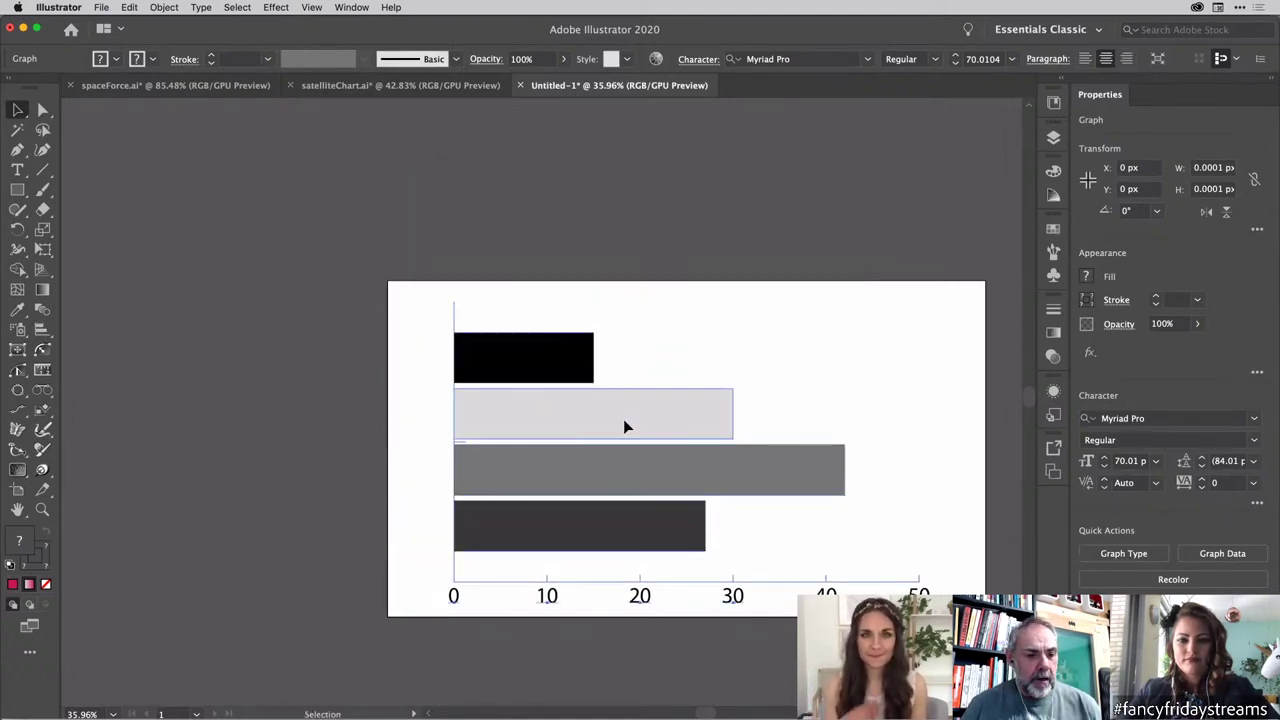
pyautogui.click(751, 337)
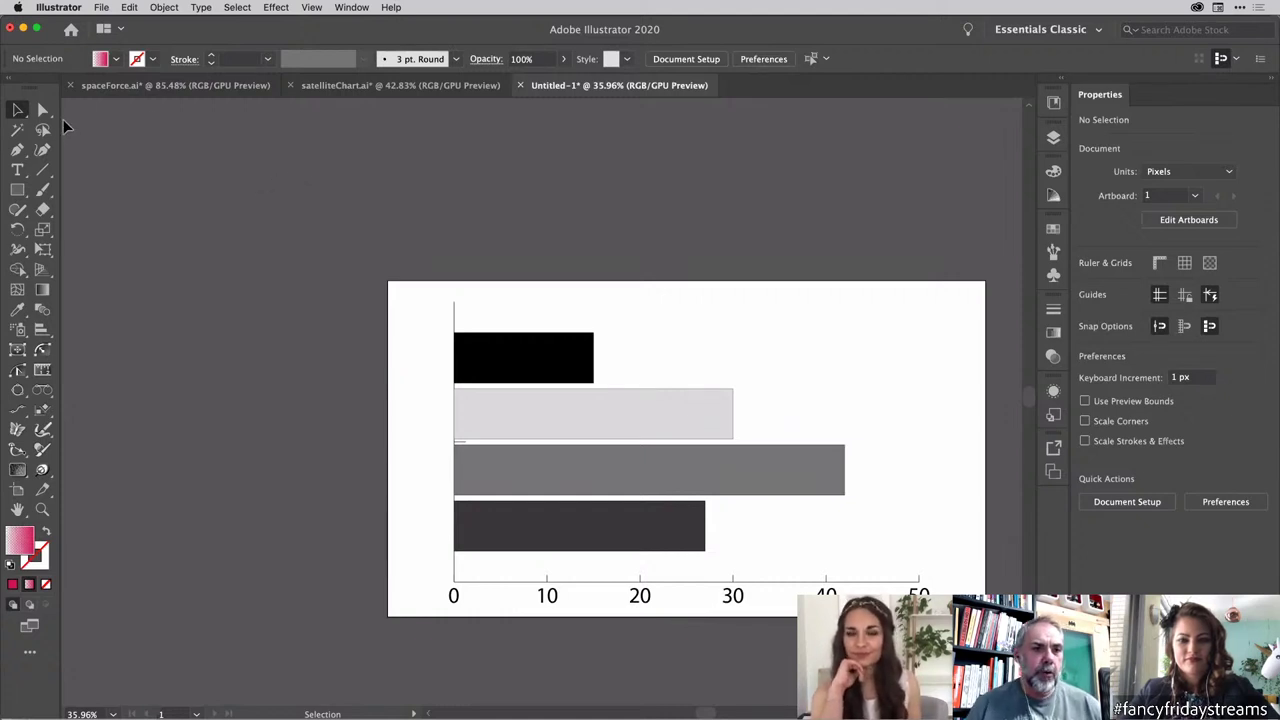
# Step: Select all four bars with the Group Selection tool and apply the "pointy" column design to them, vertically scaled
pyautogui.moveTo(43, 110); pyautogui.dragTo(88, 130)
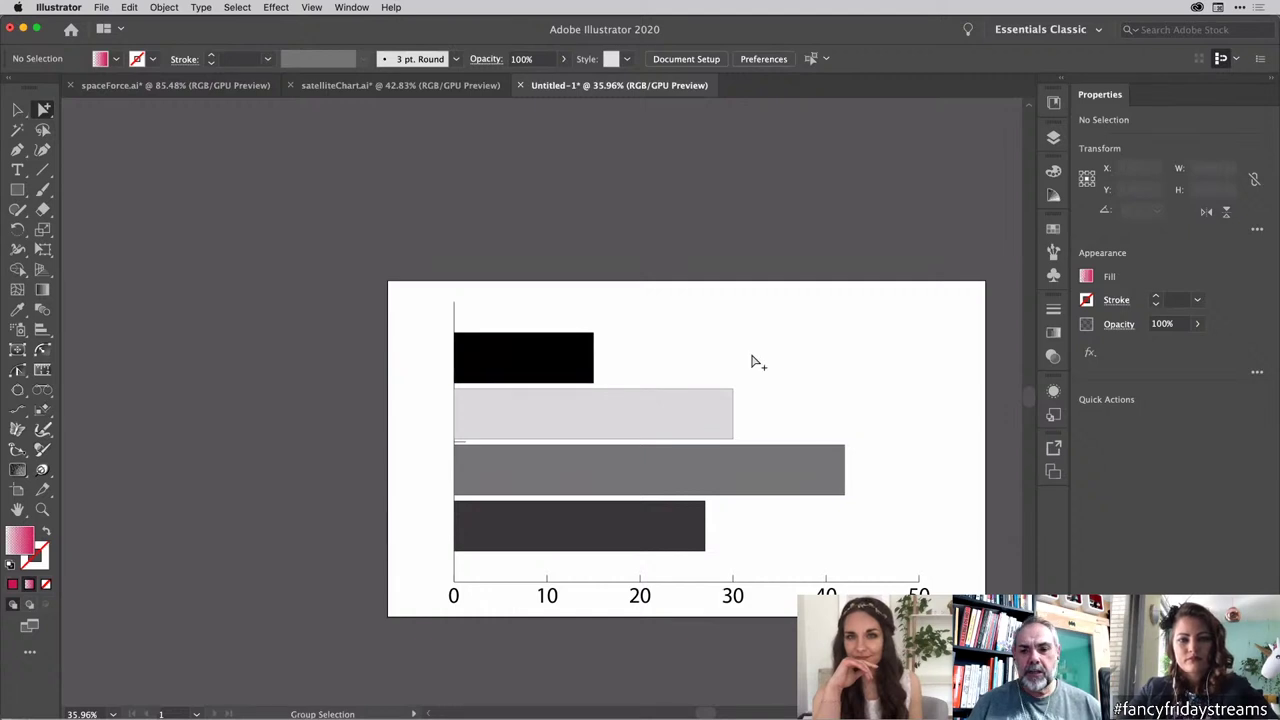
pyautogui.click(644, 531)
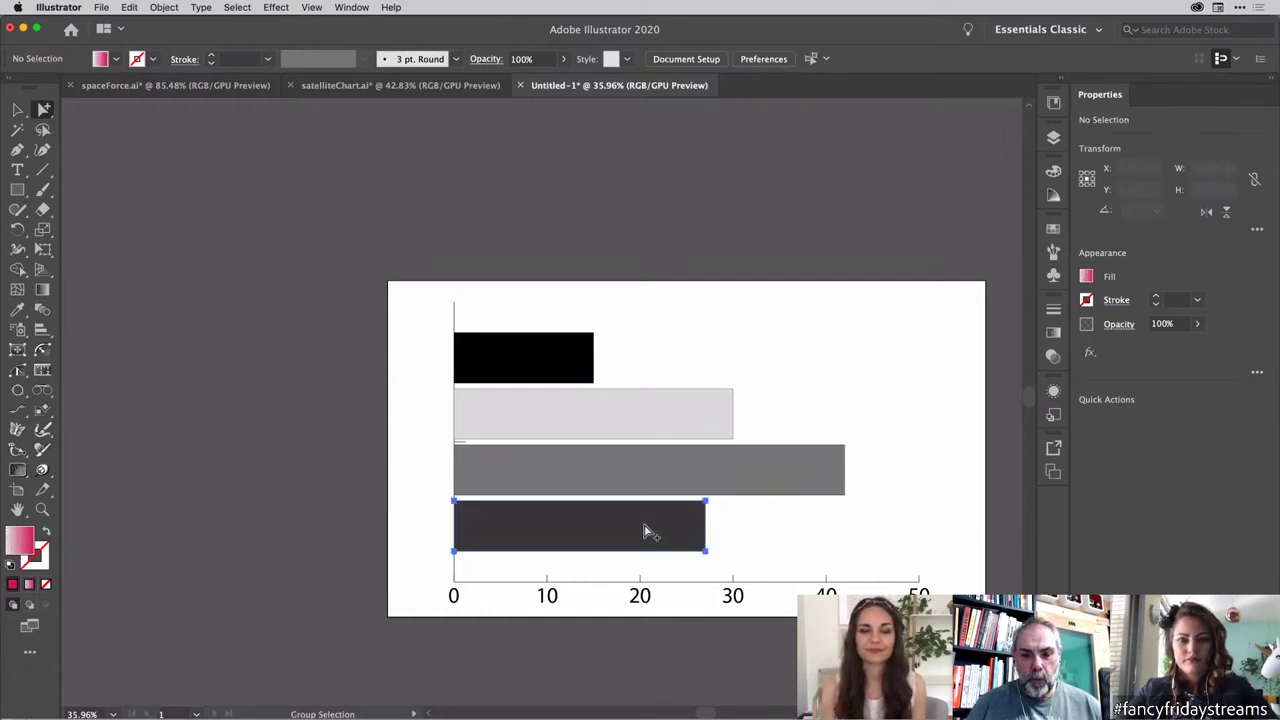
pyautogui.click(644, 531)
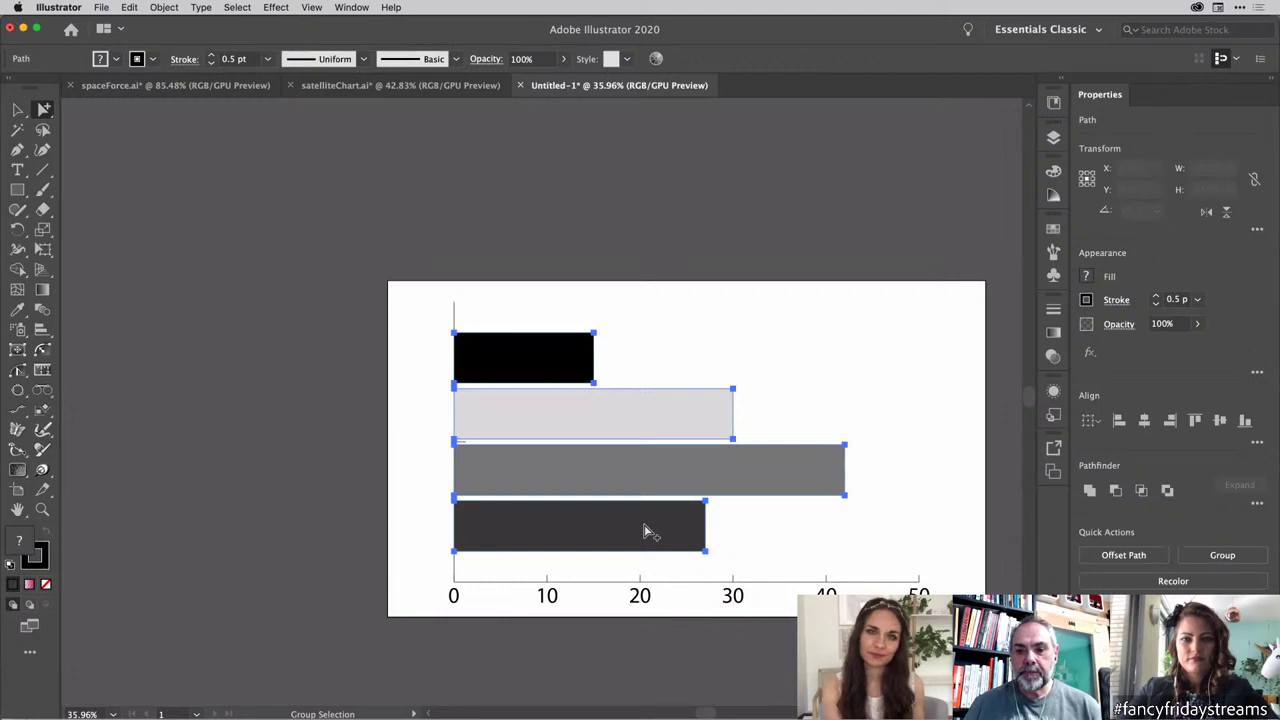
pyautogui.click(166, 8)
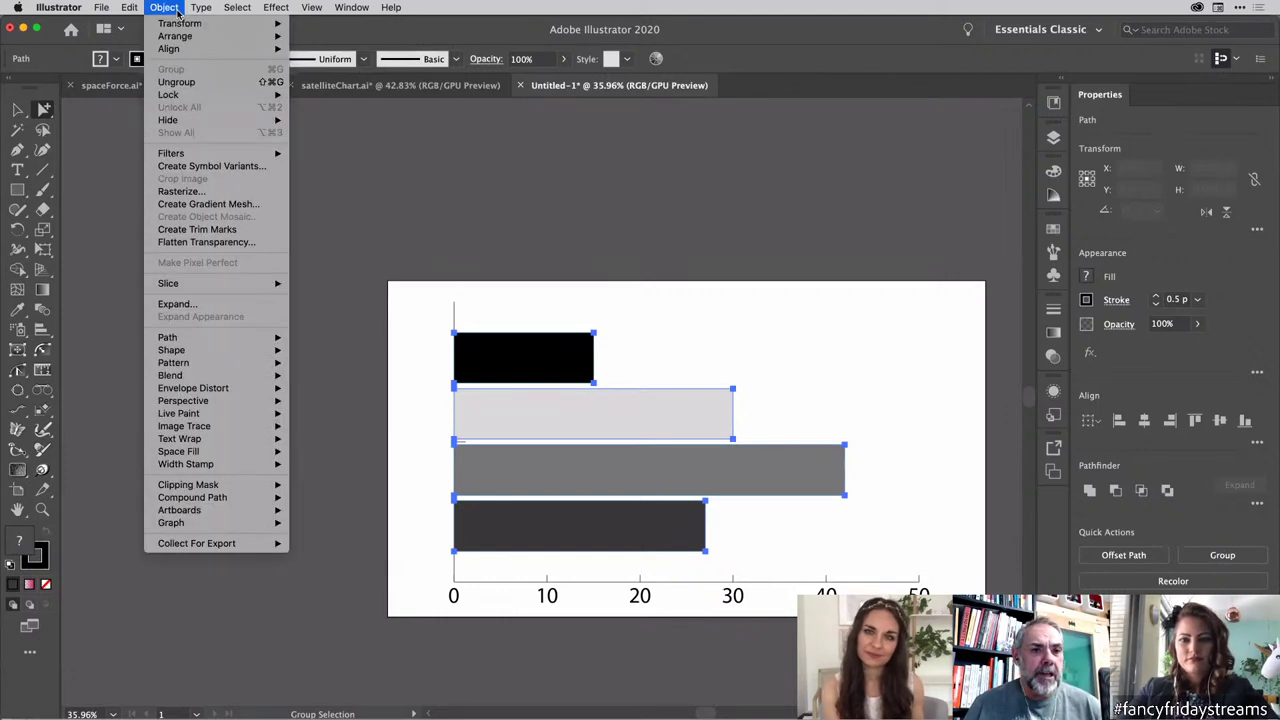
pyautogui.moveTo(233, 524)
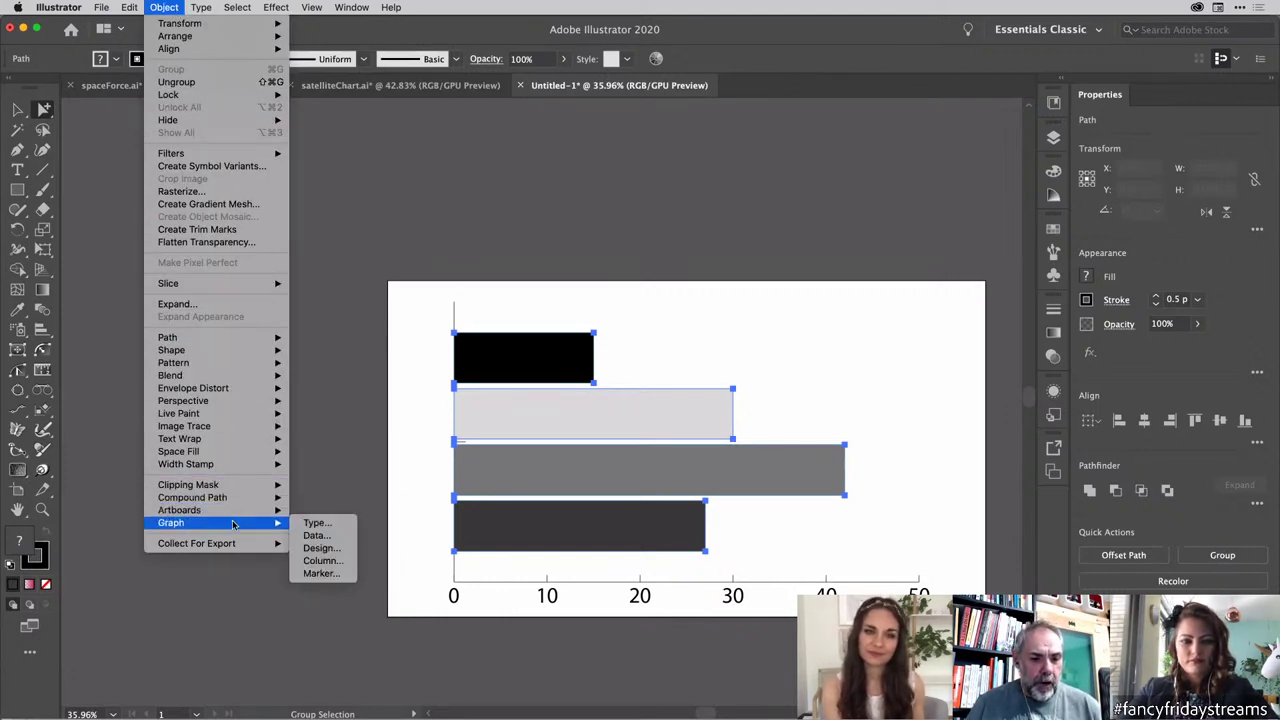
pyautogui.click(334, 562)
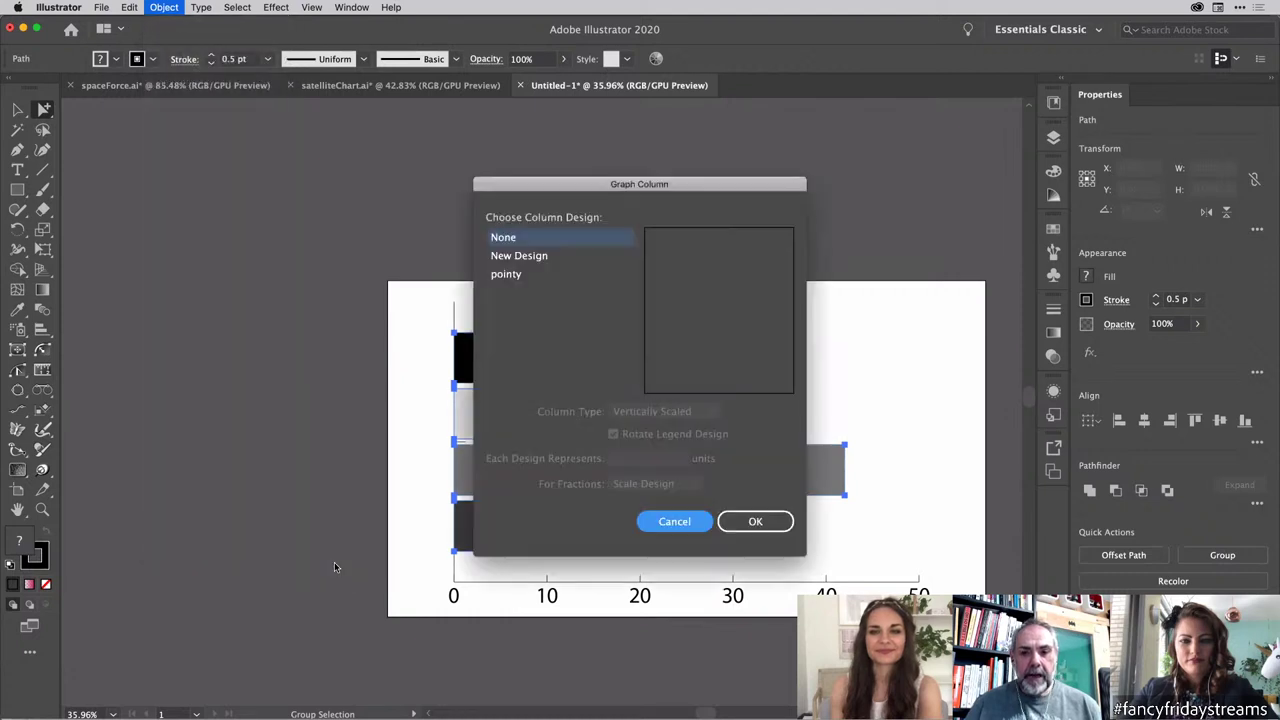
pyautogui.moveTo(580, 188); pyautogui.dragTo(380, 143)
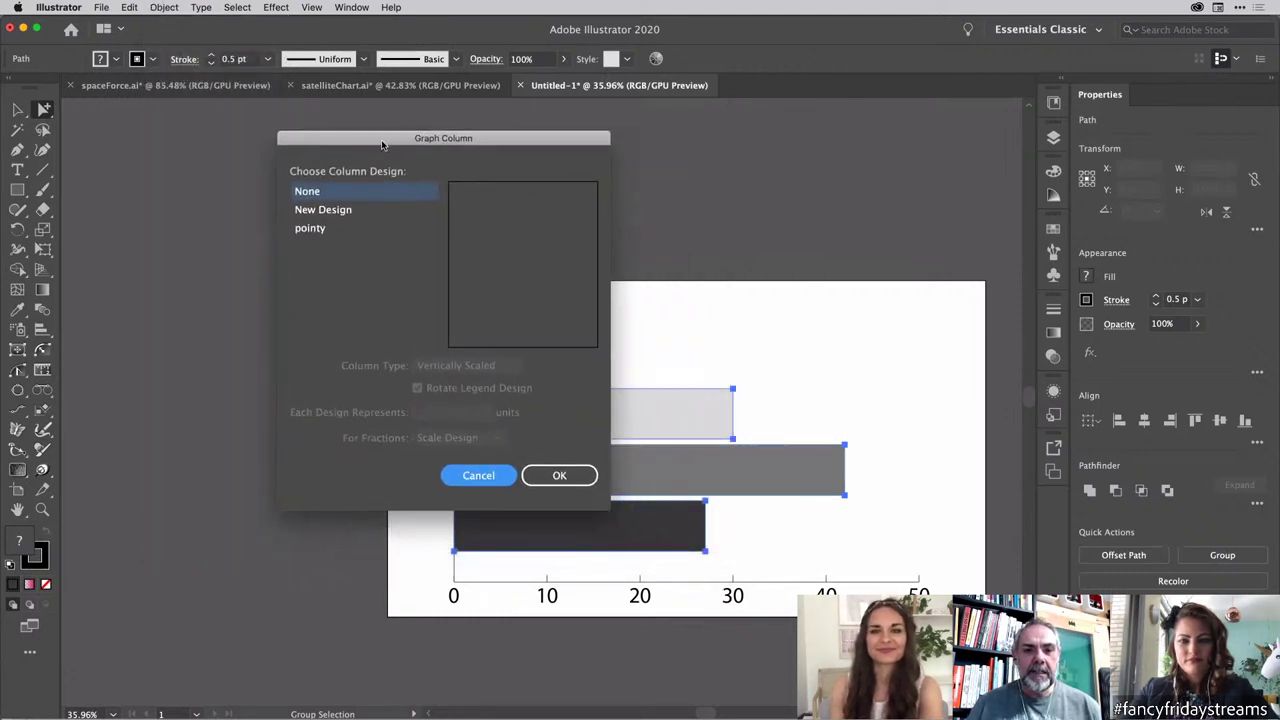
pyautogui.click(323, 231)
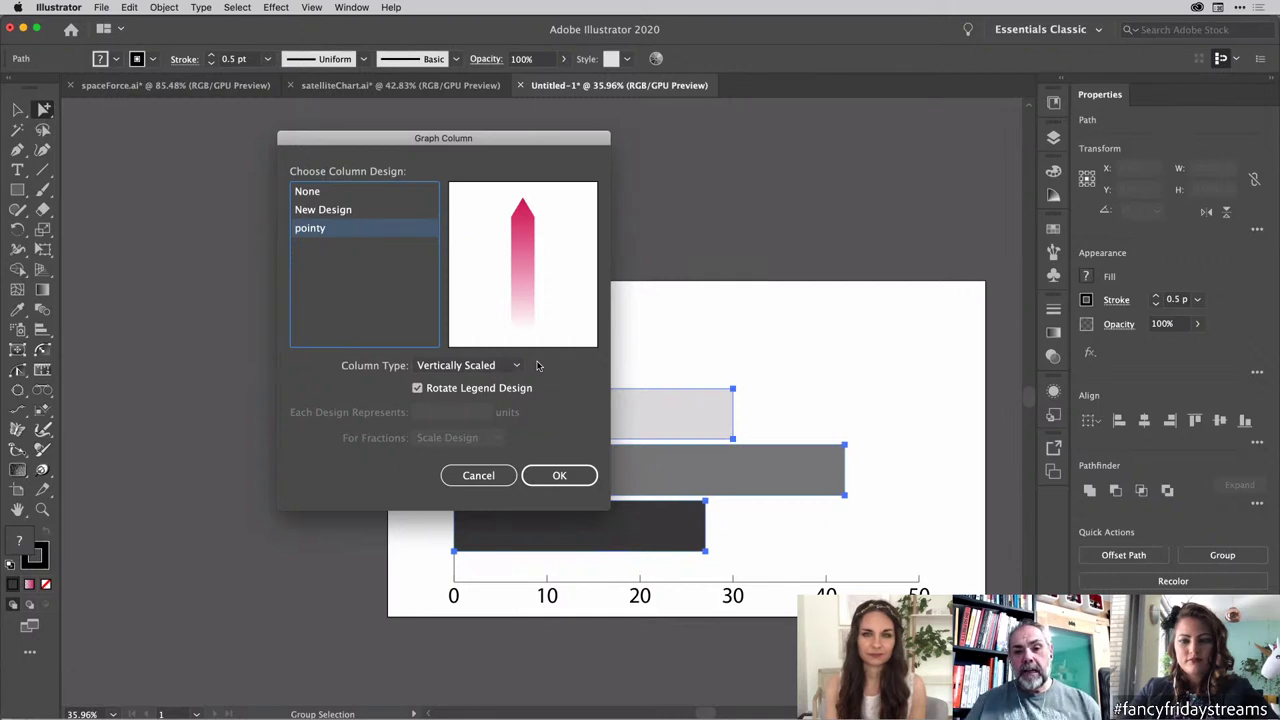
pyautogui.click(560, 476)
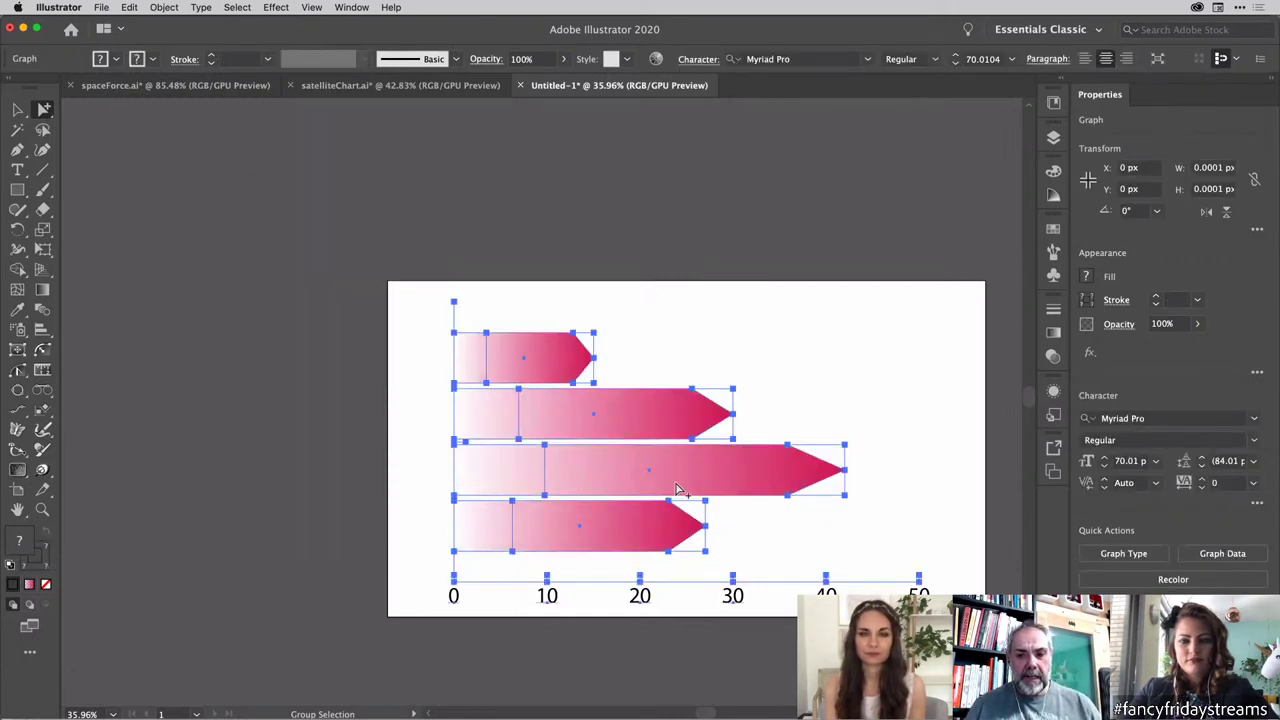
pyautogui.click(797, 388)
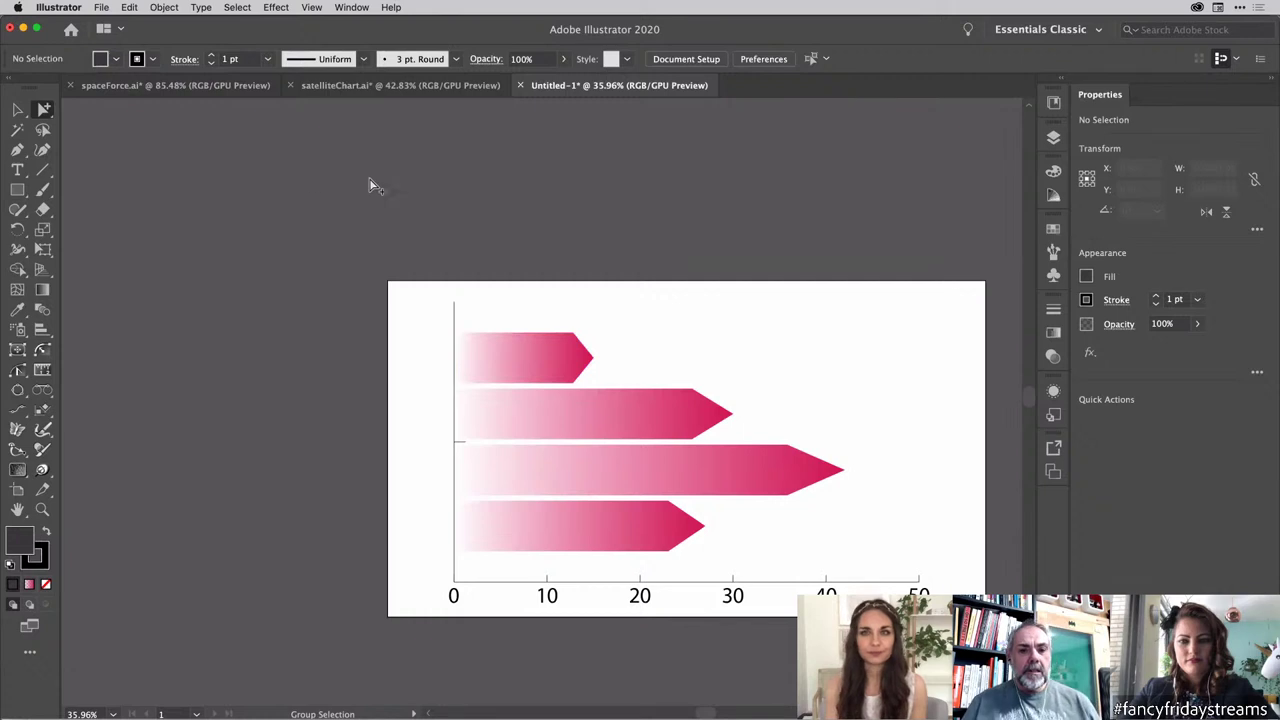
# Step: Select the whole graph and change its "pointy" column design to the Uniformly Scaled column type
pyautogui.press('v')
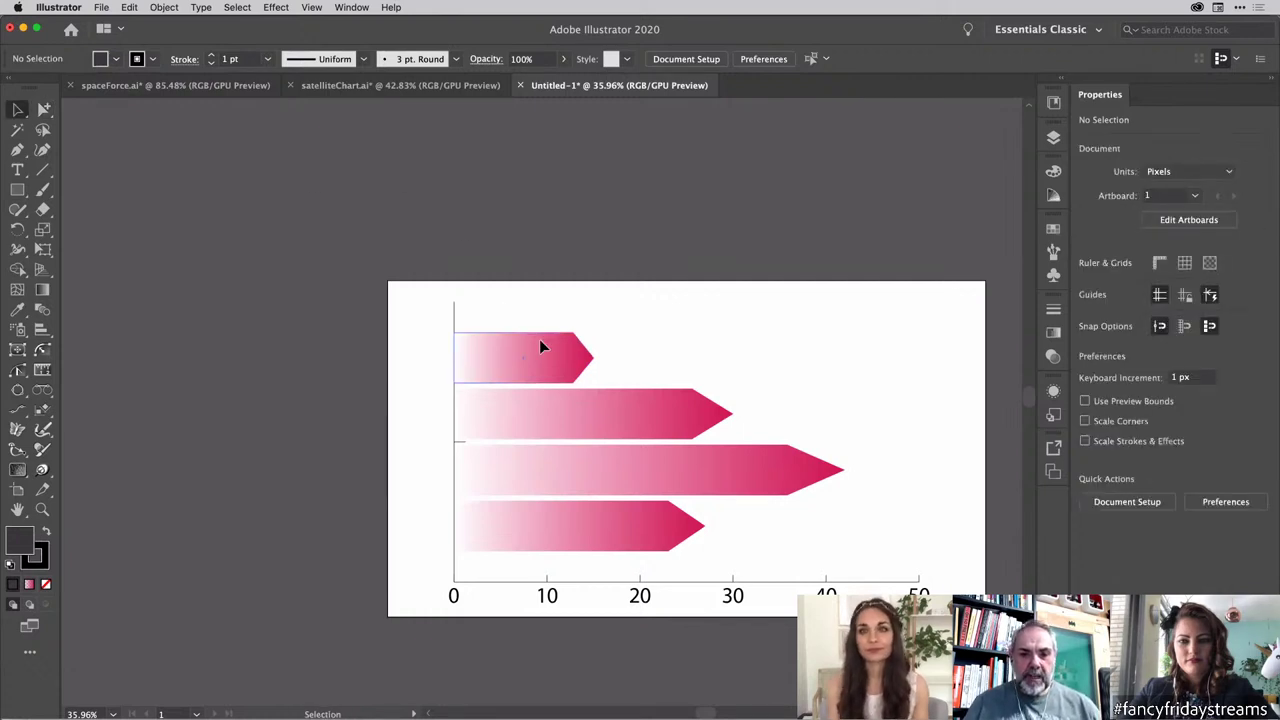
pyautogui.click(539, 346)
pyautogui.rightClick(540, 346)
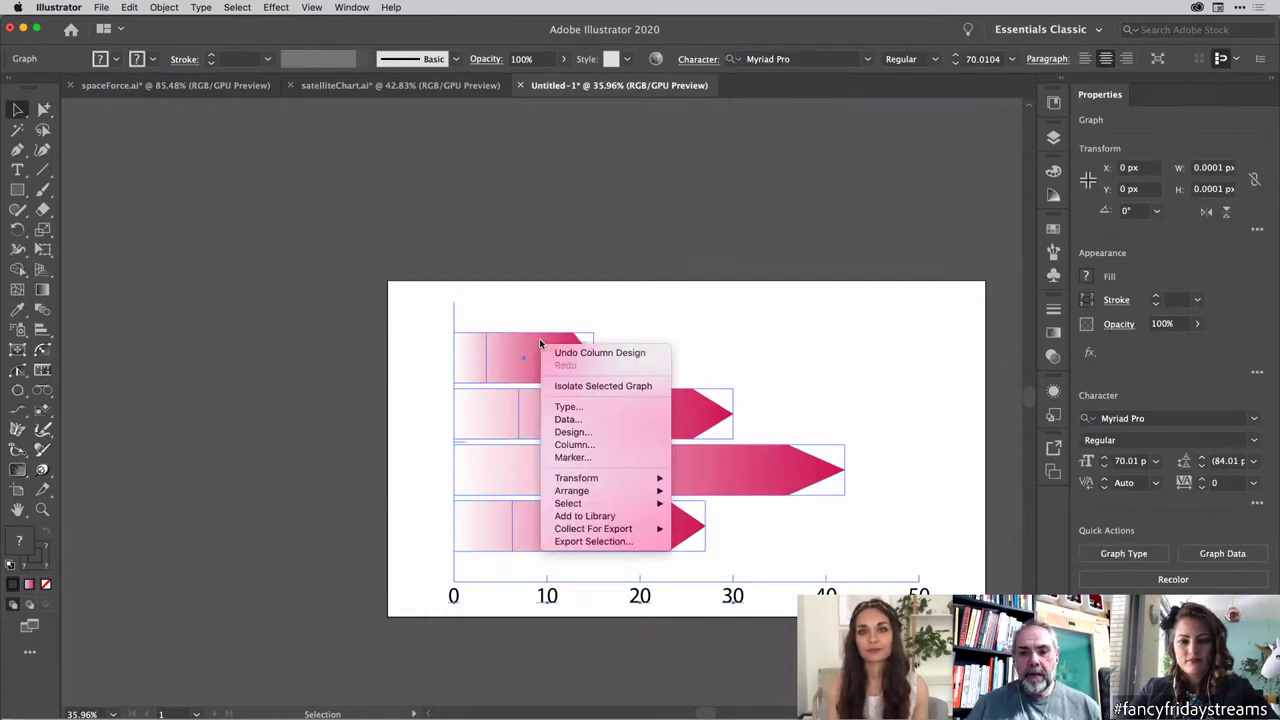
pyautogui.click(586, 447)
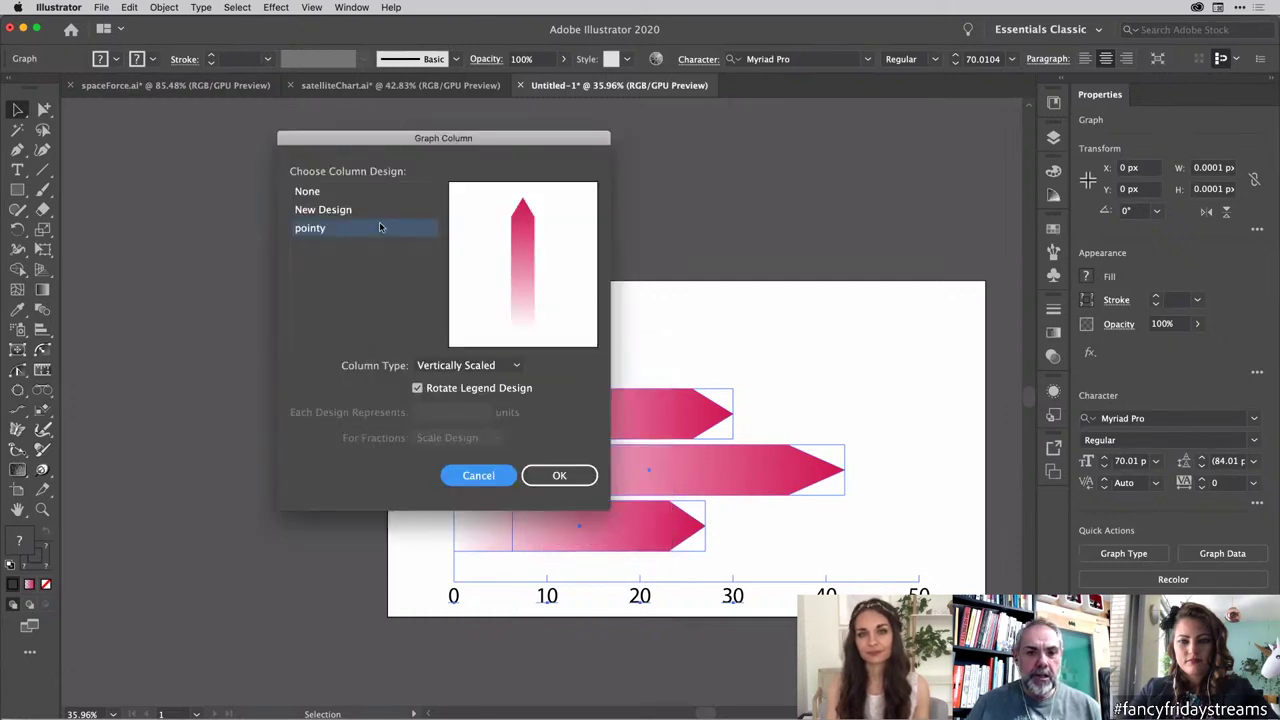
pyautogui.click(518, 366)
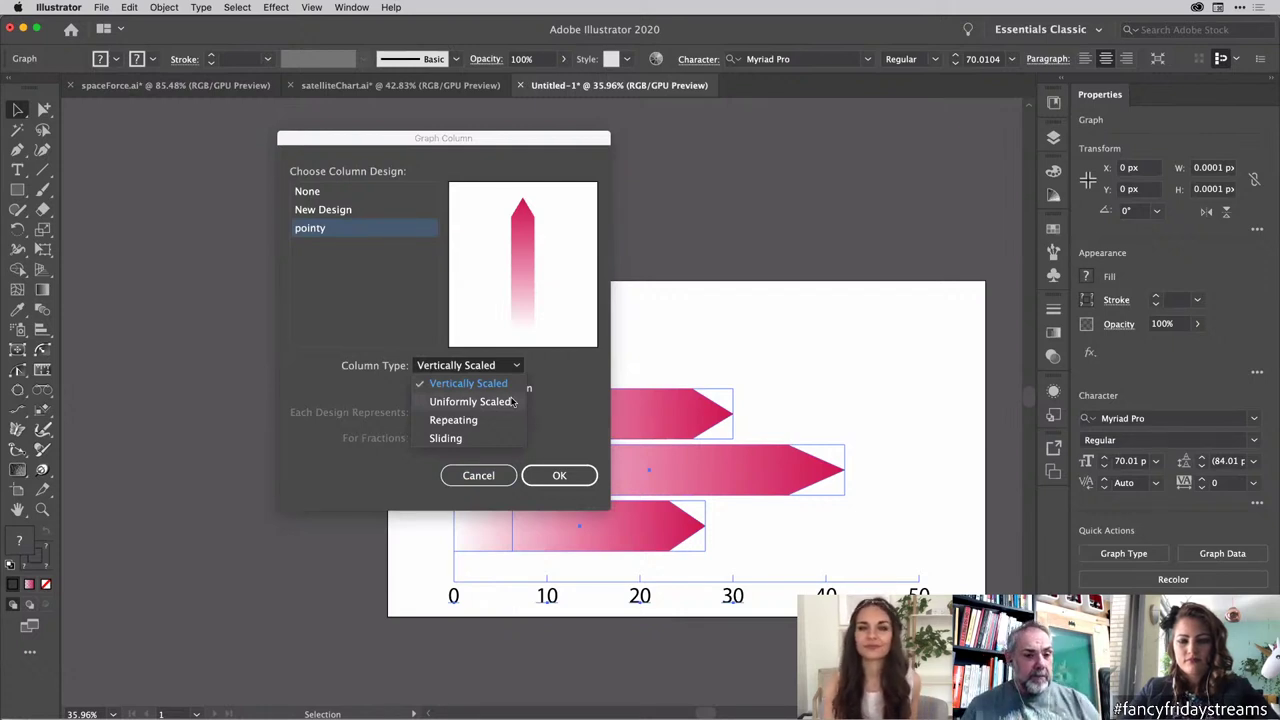
pyautogui.click(512, 401)
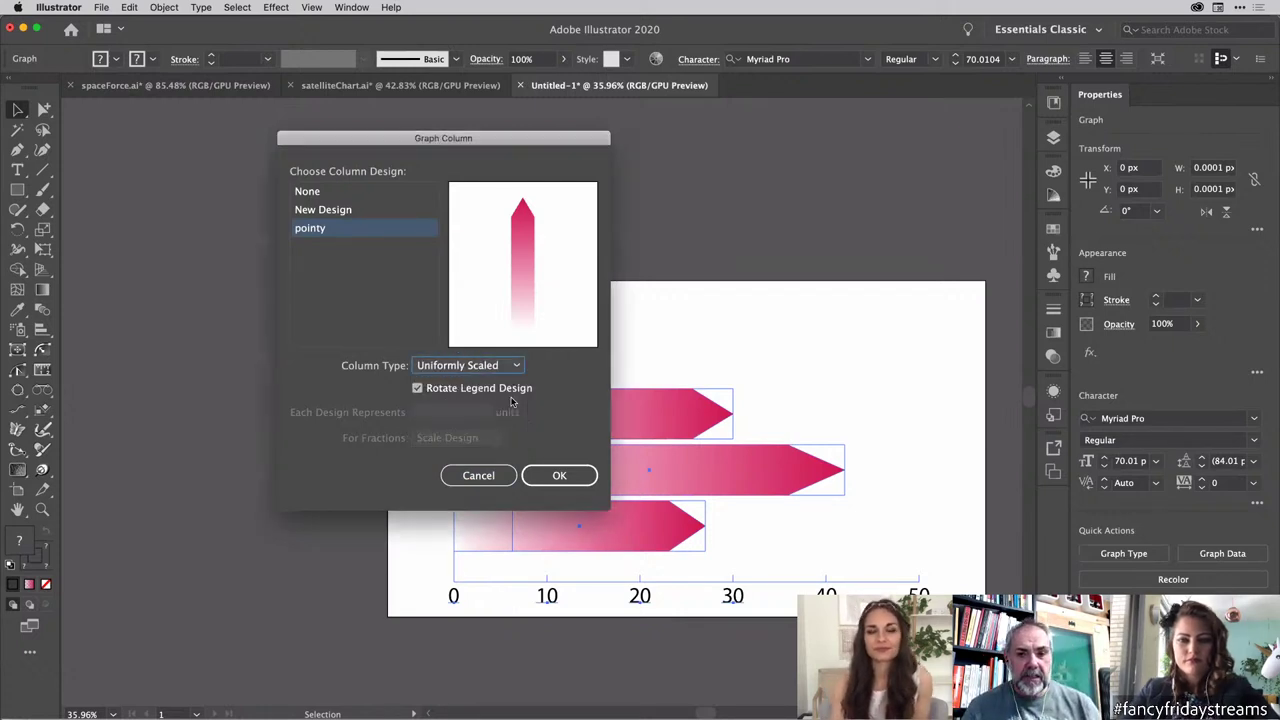
pyautogui.click(558, 474)
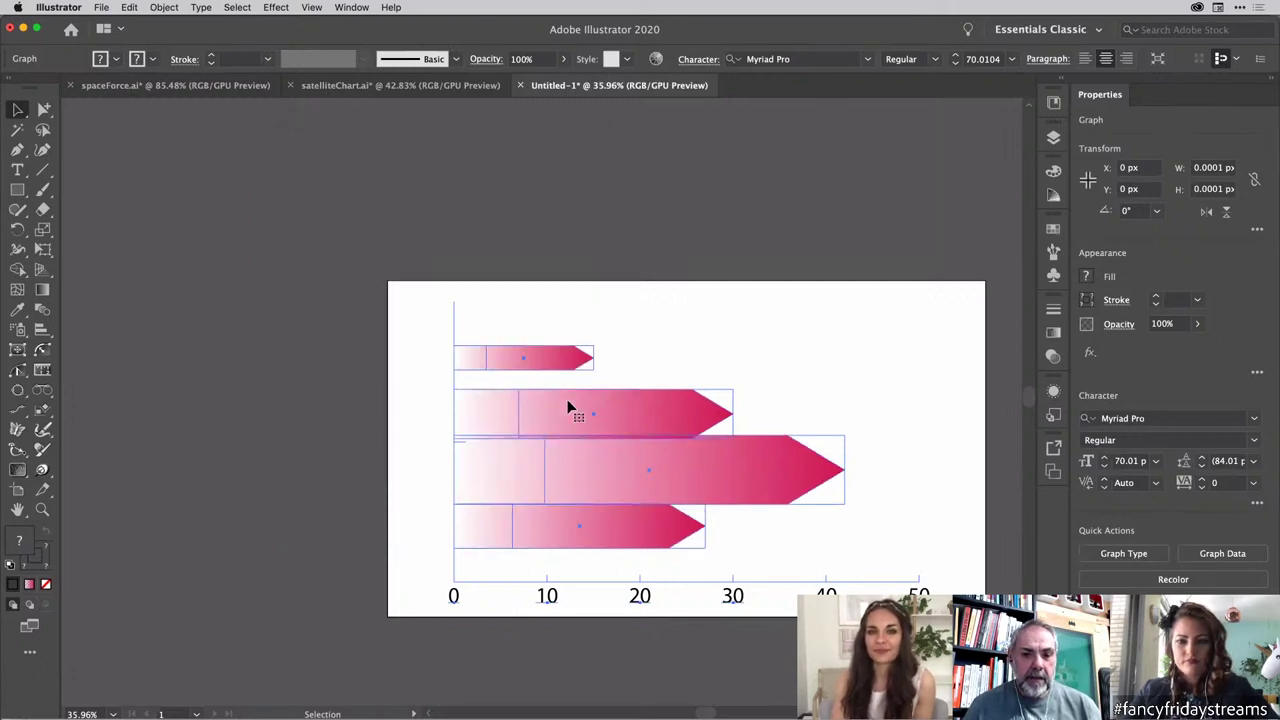
# Step: Change the graph's "pointy" column design to the Sliding column type and deselect the graph
pyautogui.rightClick(662, 452)
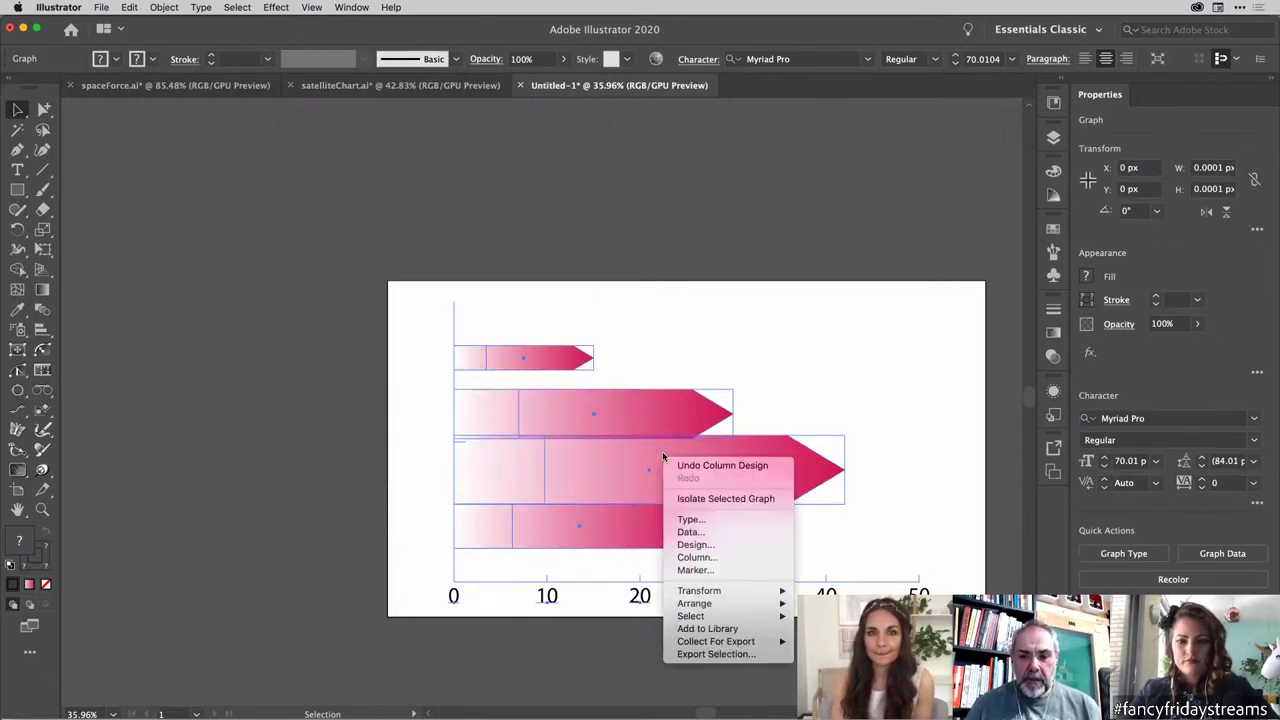
pyautogui.click(697, 557)
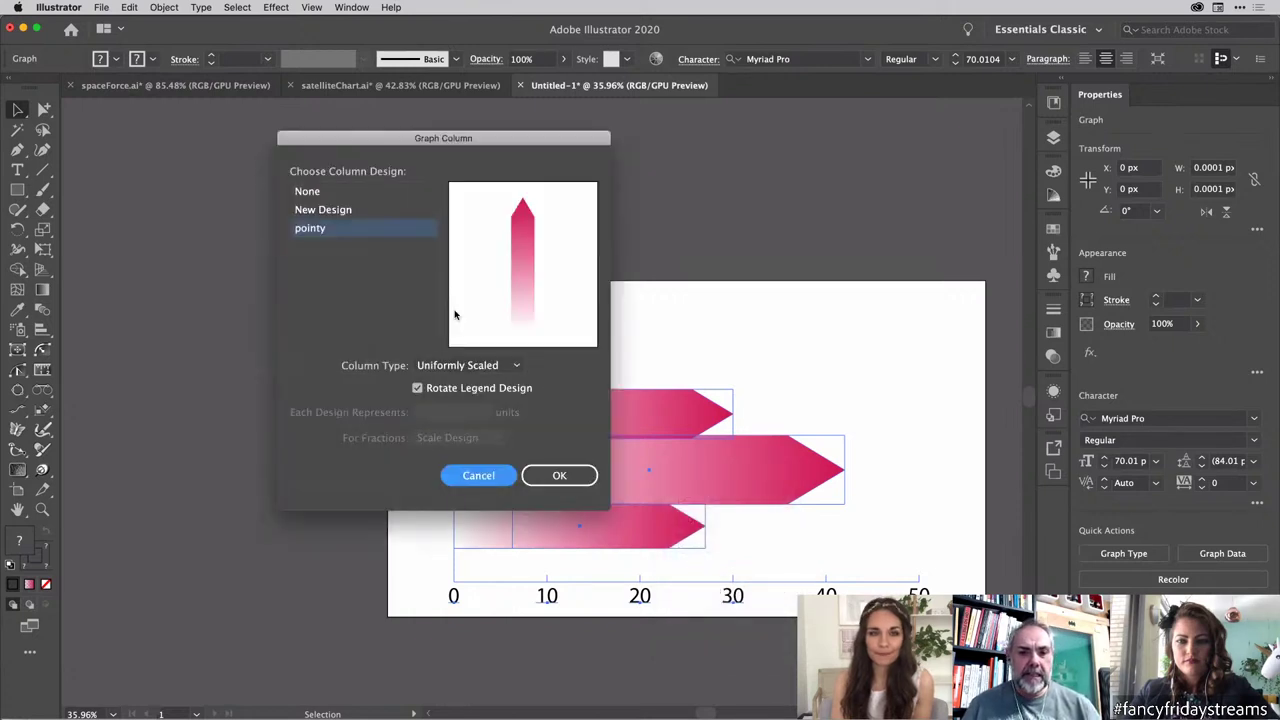
pyautogui.click(510, 365)
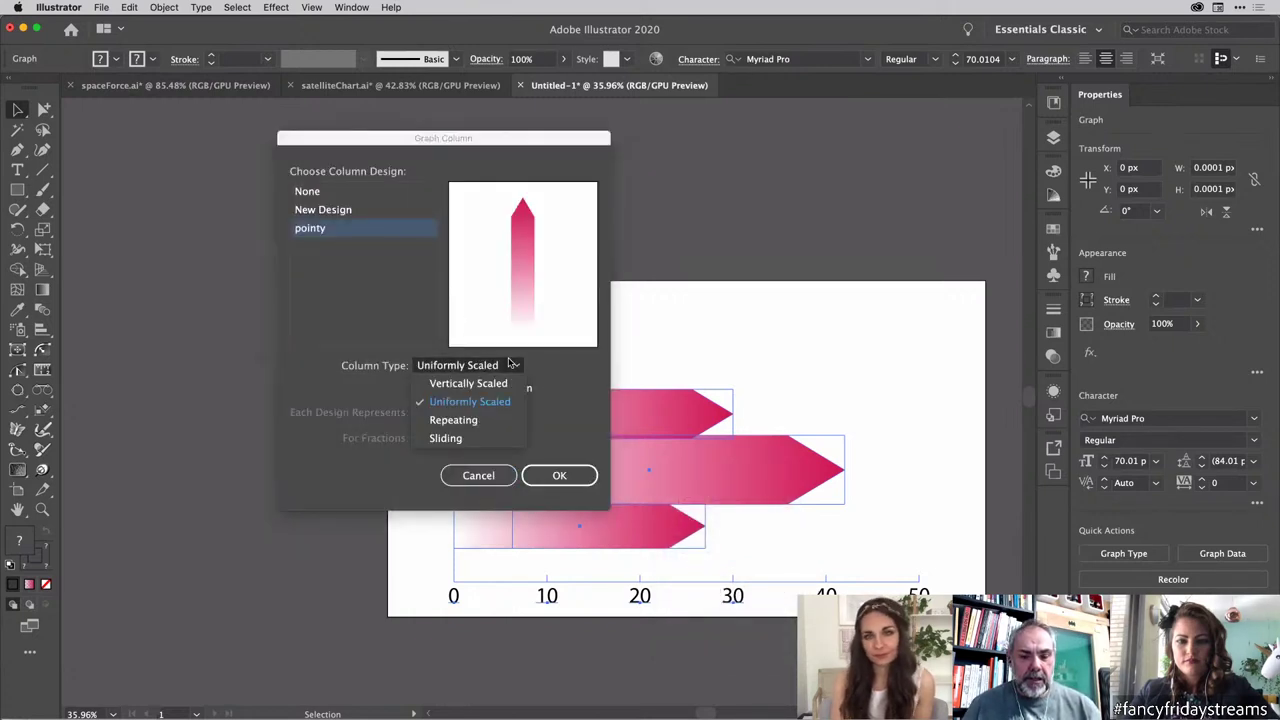
pyautogui.click(475, 440)
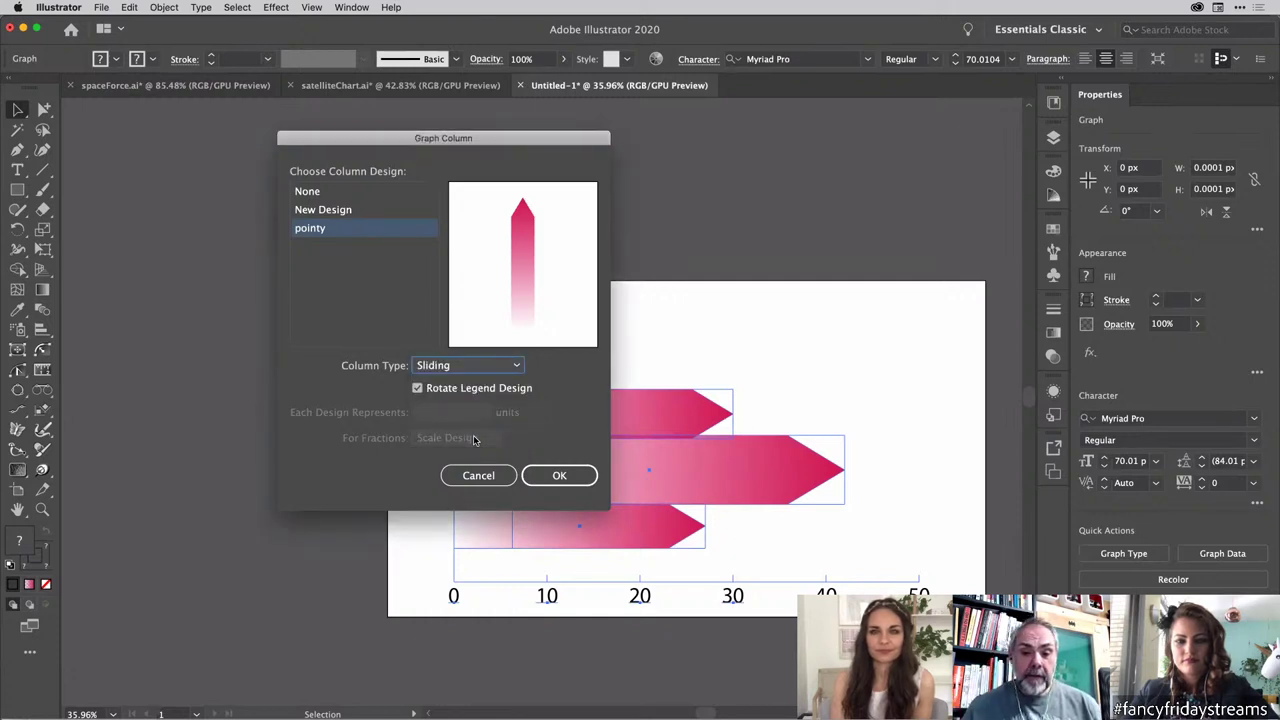
pyautogui.click(550, 472)
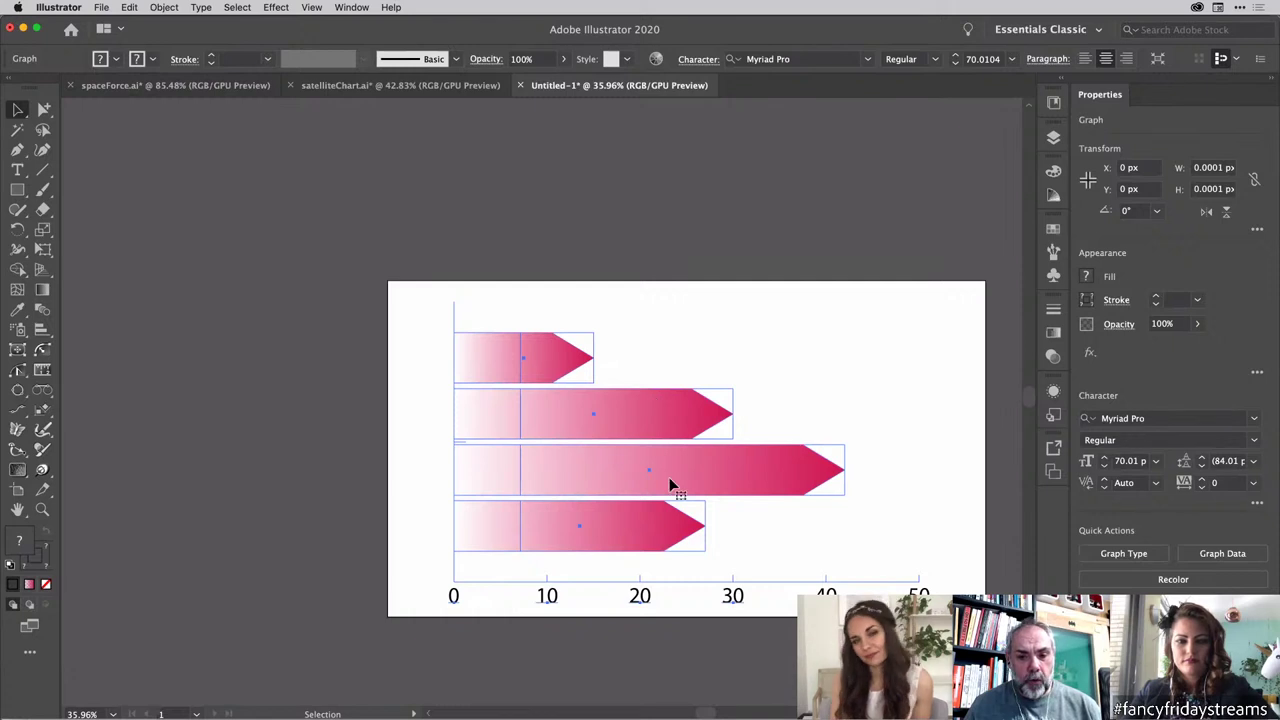
pyautogui.click(715, 246)
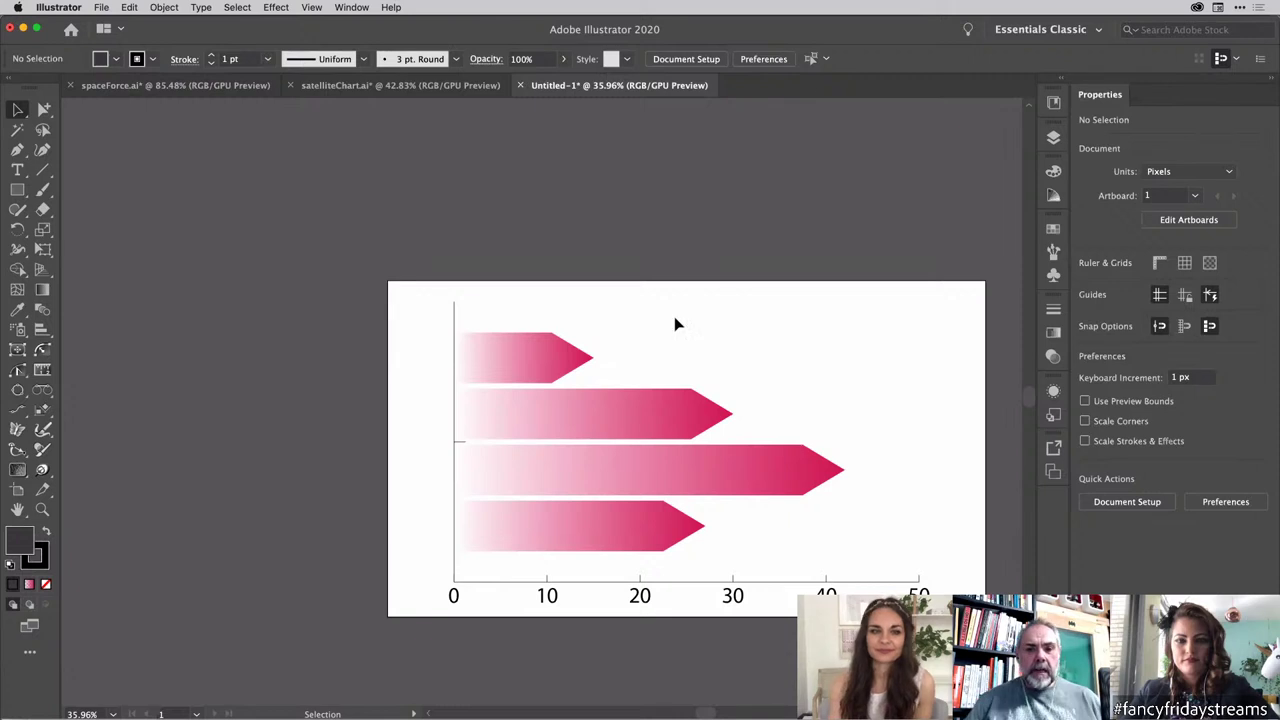
pyautogui.scroll(-3, 690, 347)
pyautogui.hscroll(2, 690, 347)
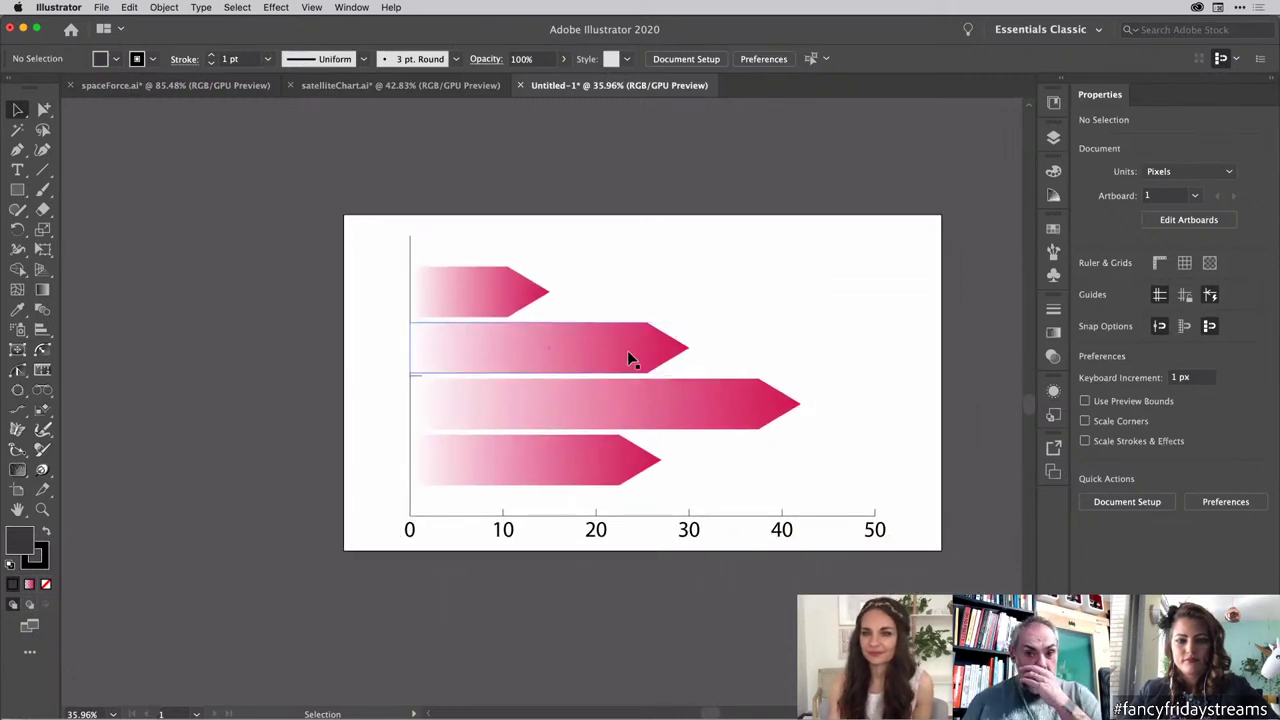
pyautogui.scroll(5, 630, 355)
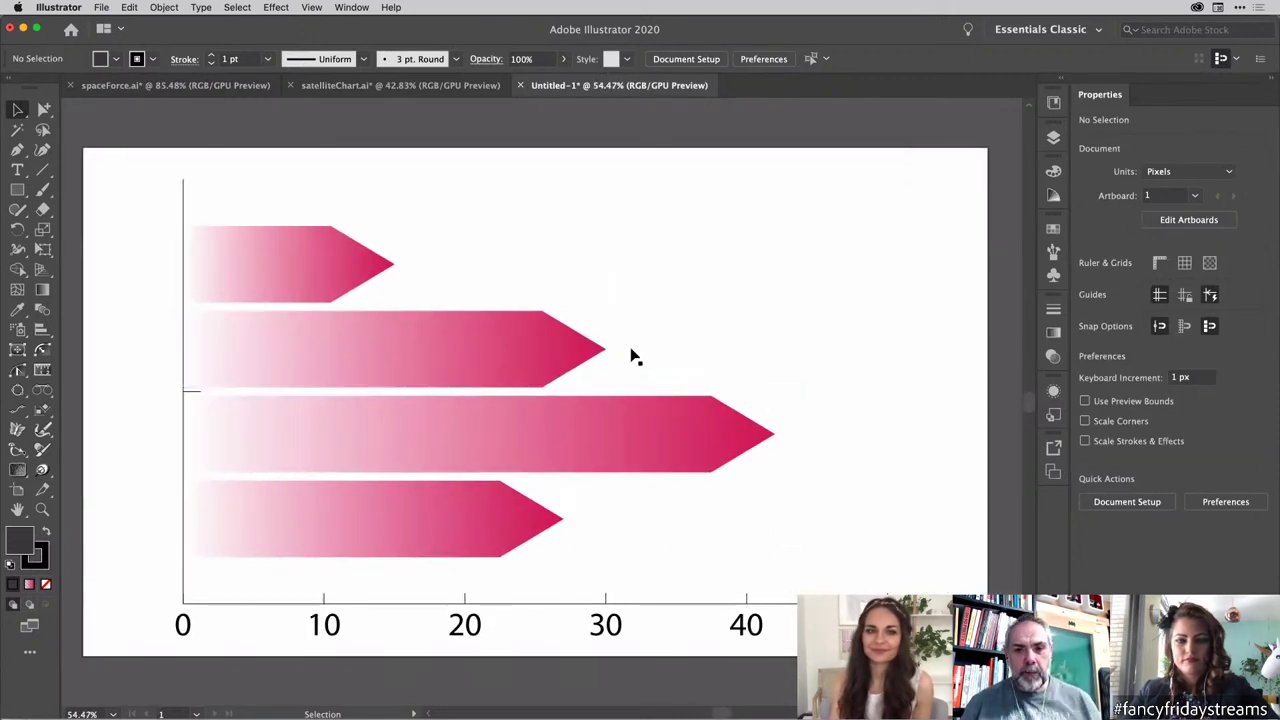
pyautogui.hscroll(-2, 632, 354)
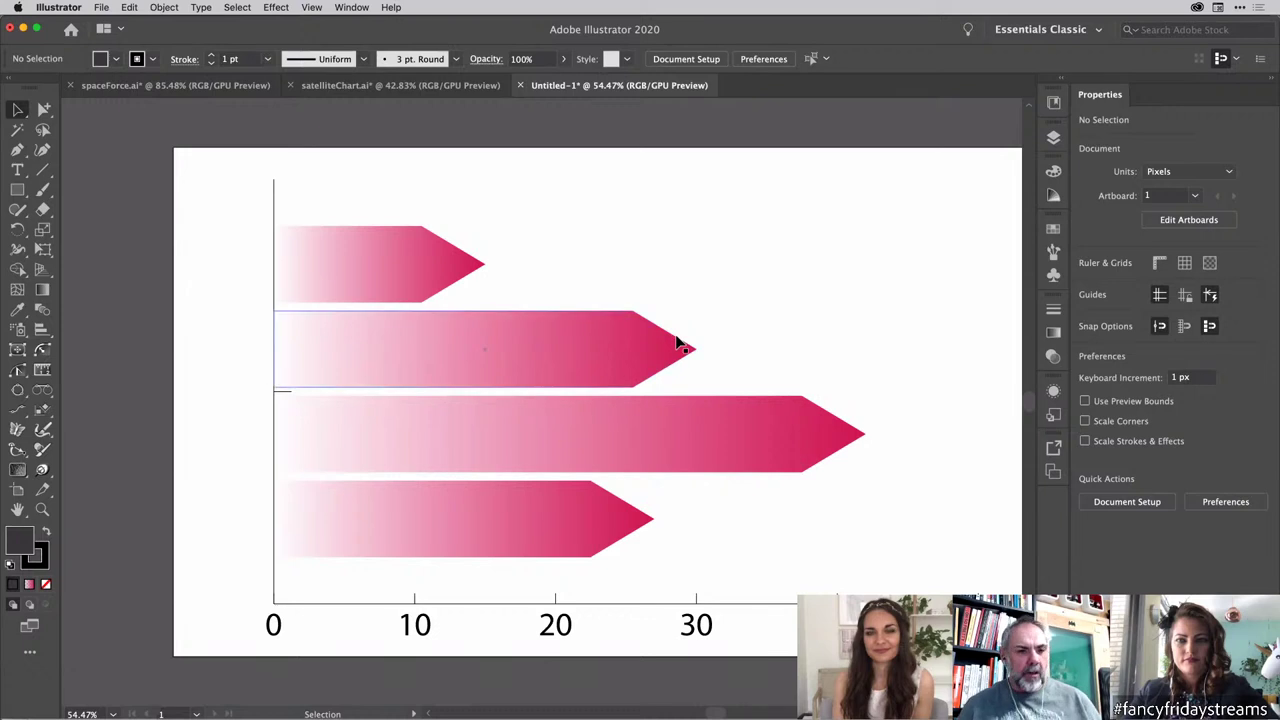
pyautogui.scroll(-3, 680, 343)
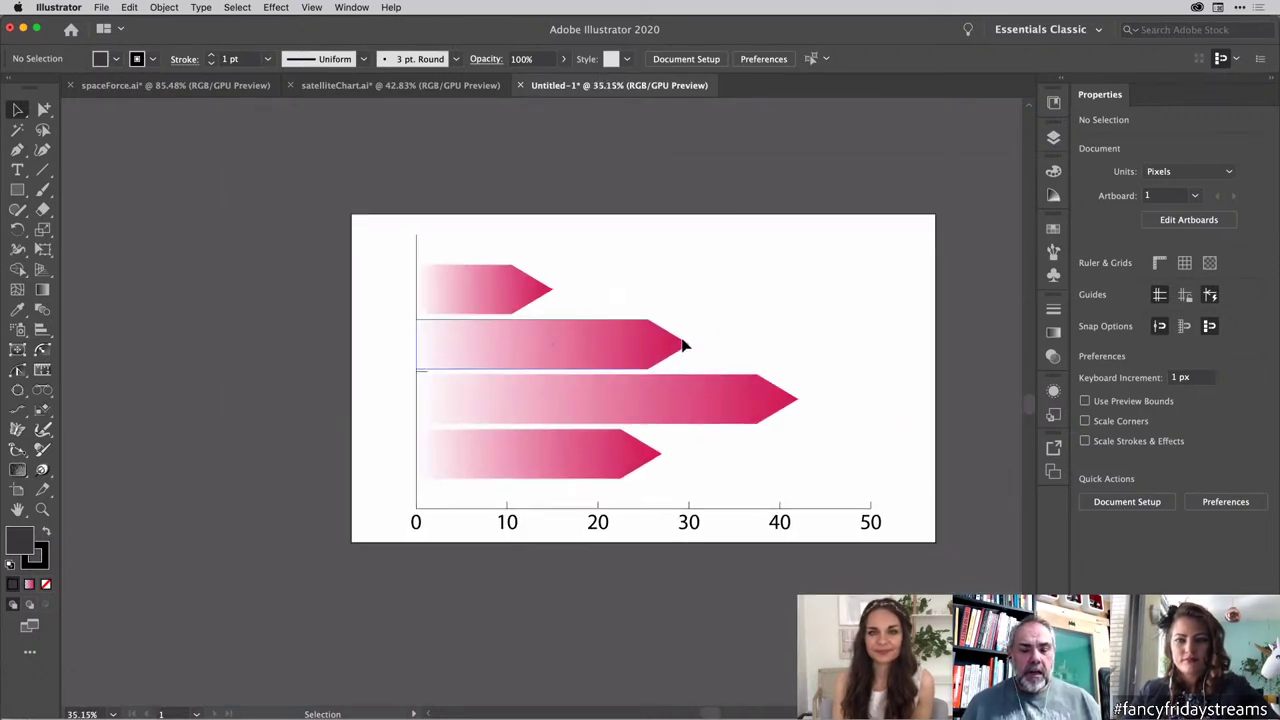
# Step: Shear the whole graph with the Shear tool so its bars and value axis slant upward to the right, and deselect it
pyautogui.click(608, 350)
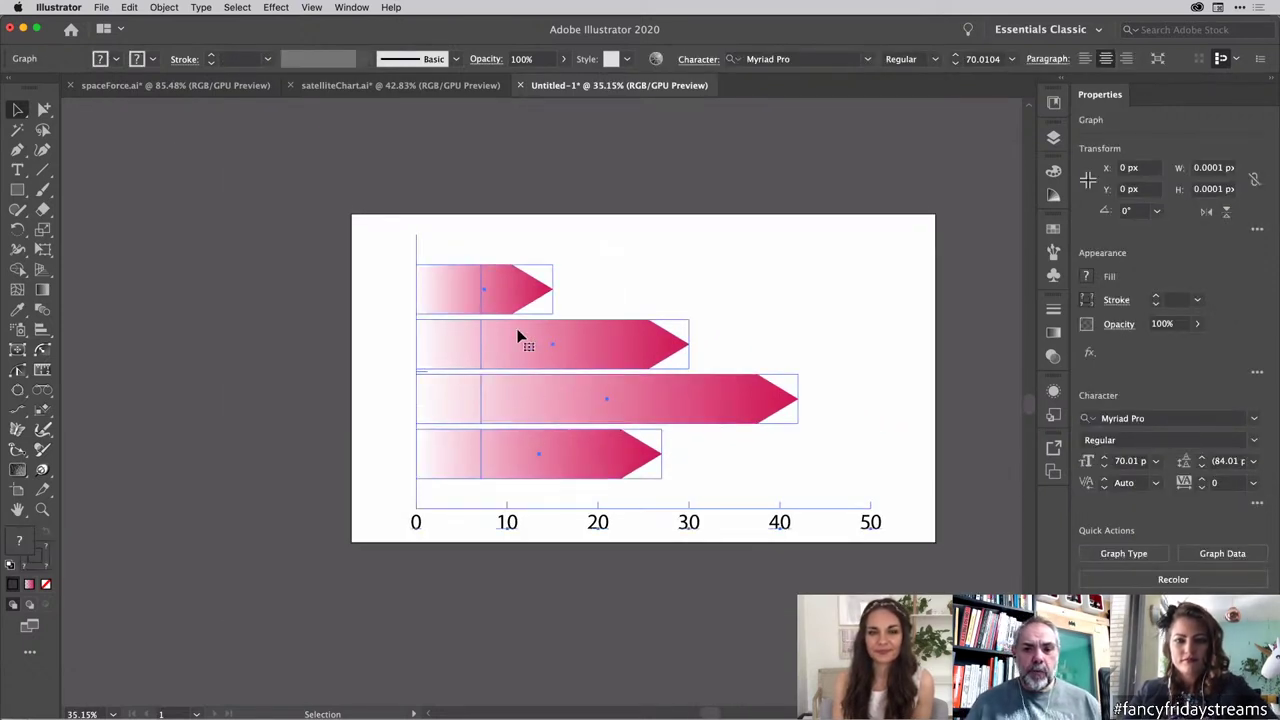
pyautogui.click(46, 233)
pyautogui.moveTo(48, 234); pyautogui.dragTo(80, 249)
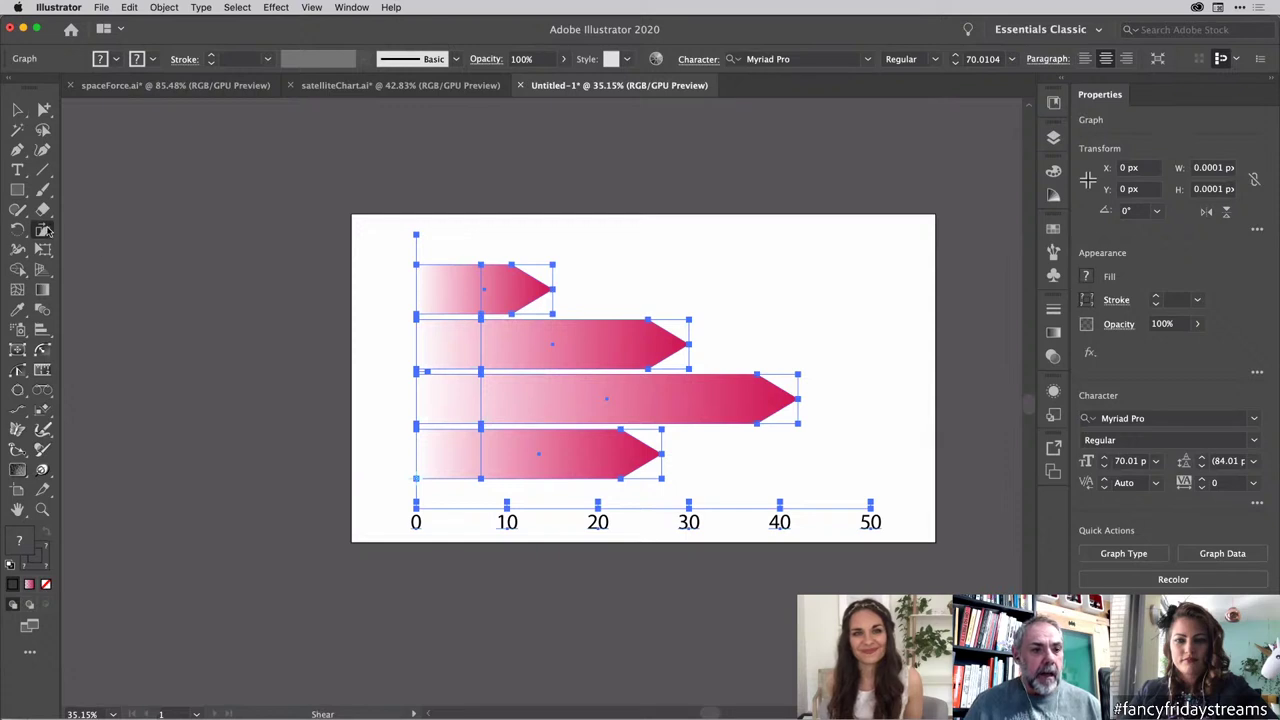
pyautogui.moveTo(866, 318); pyautogui.dragTo(845, 202)
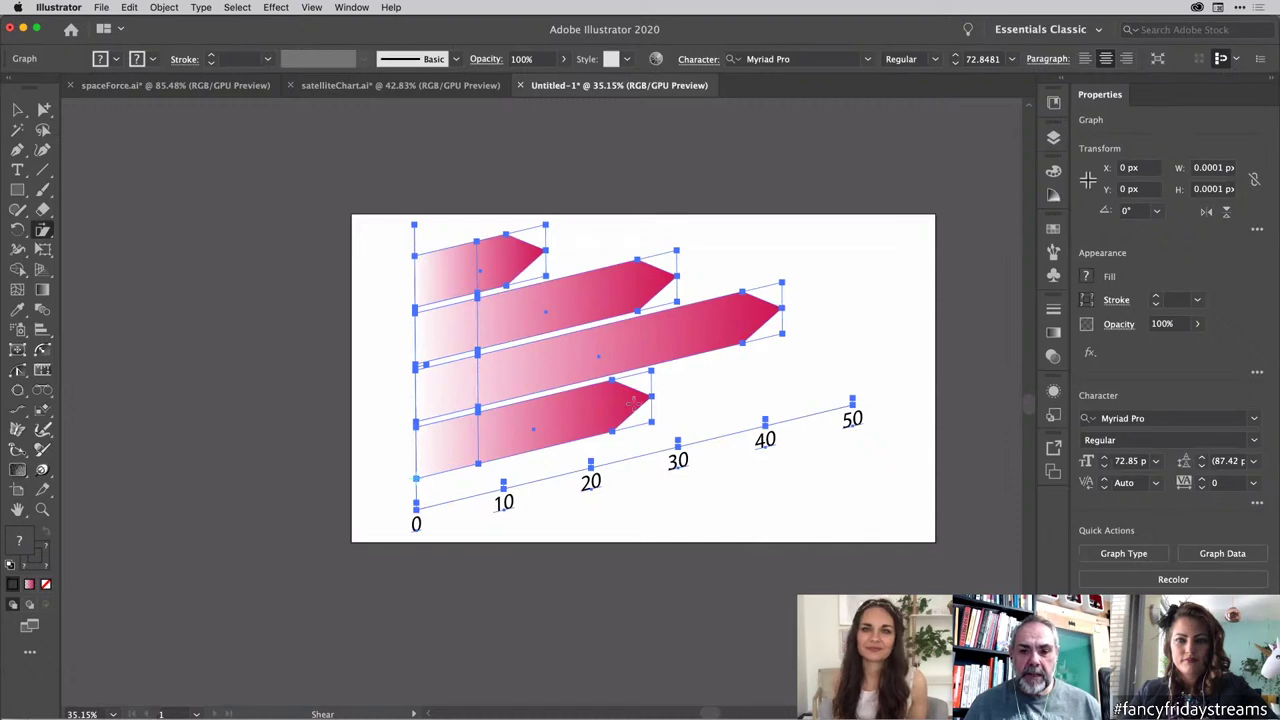
pyautogui.click(18, 108)
pyautogui.click(375, 161)
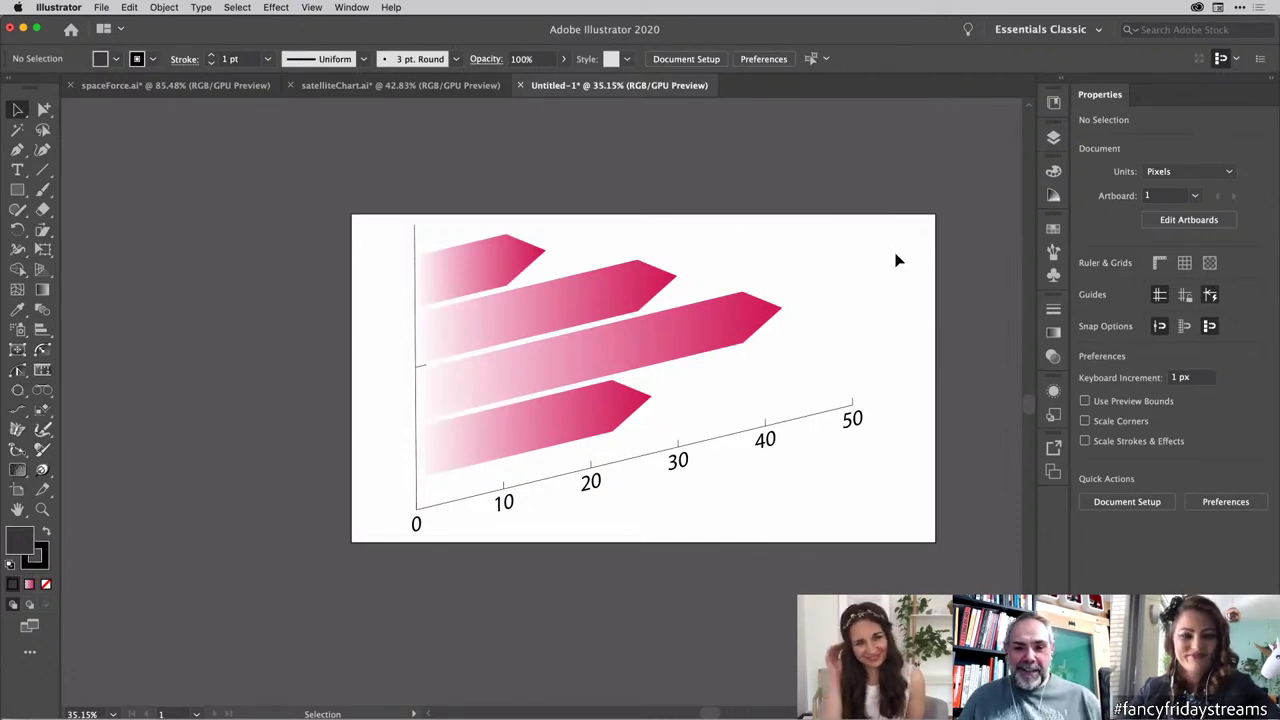
pyautogui.click(730, 340)
pyautogui.click(815, 276)
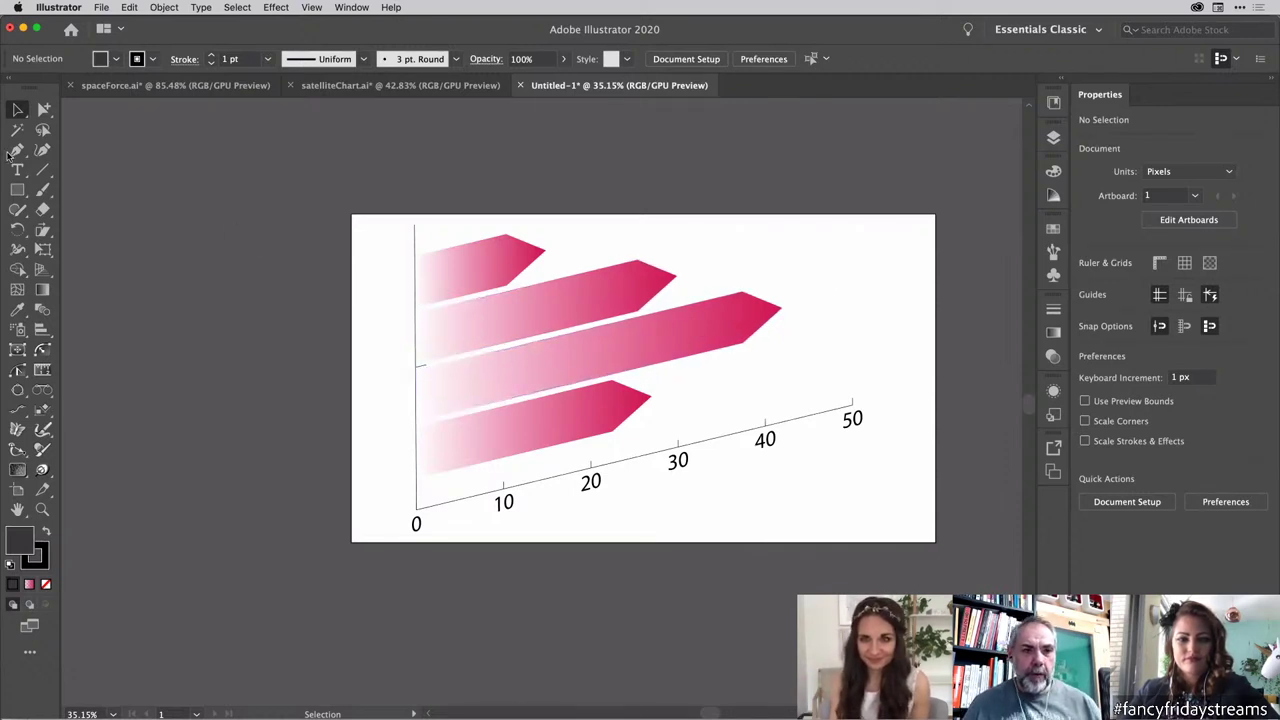
# Step: Select all the value axis numbers of the graph with the Group Selection tool
pyautogui.click(44, 109)
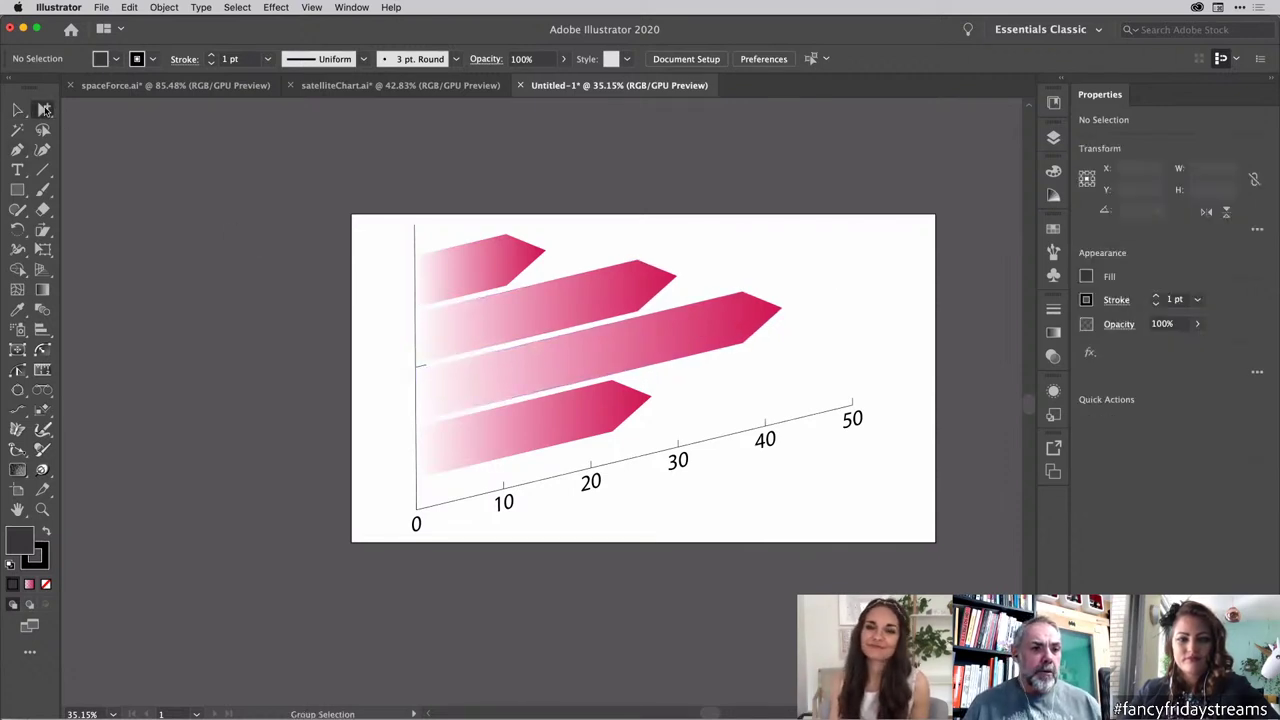
pyautogui.click(856, 424)
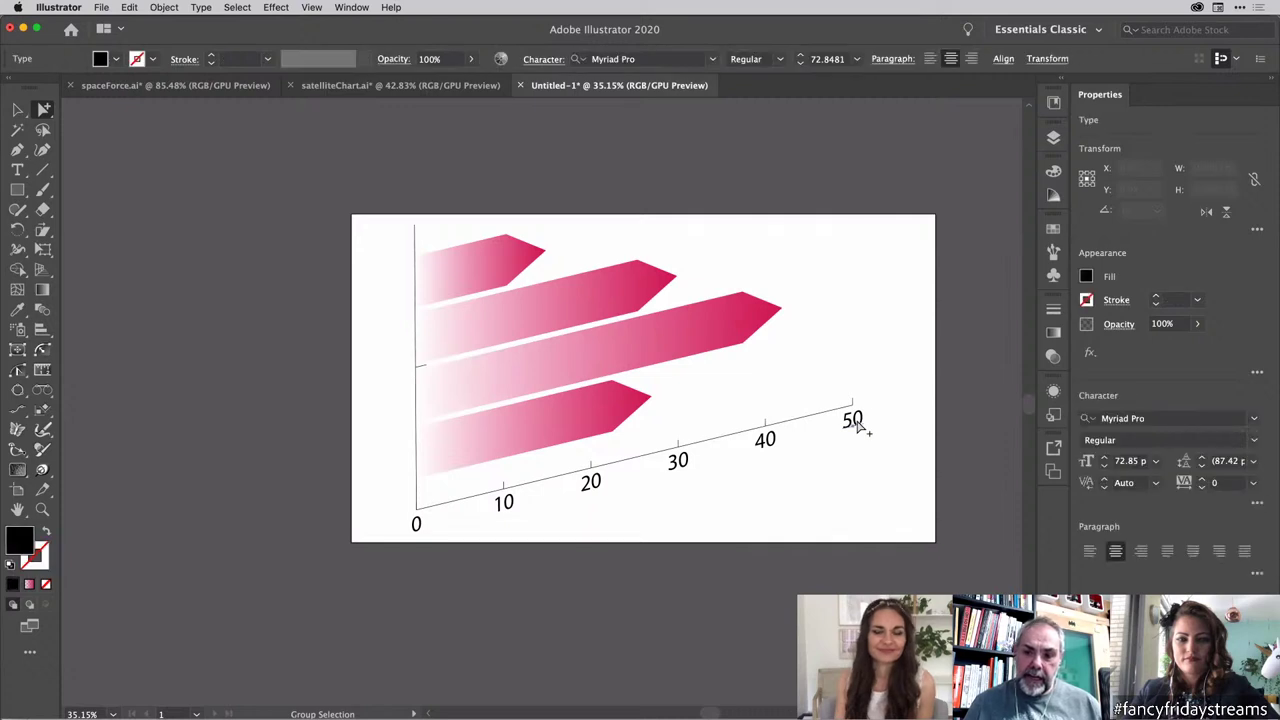
pyautogui.click(856, 424)
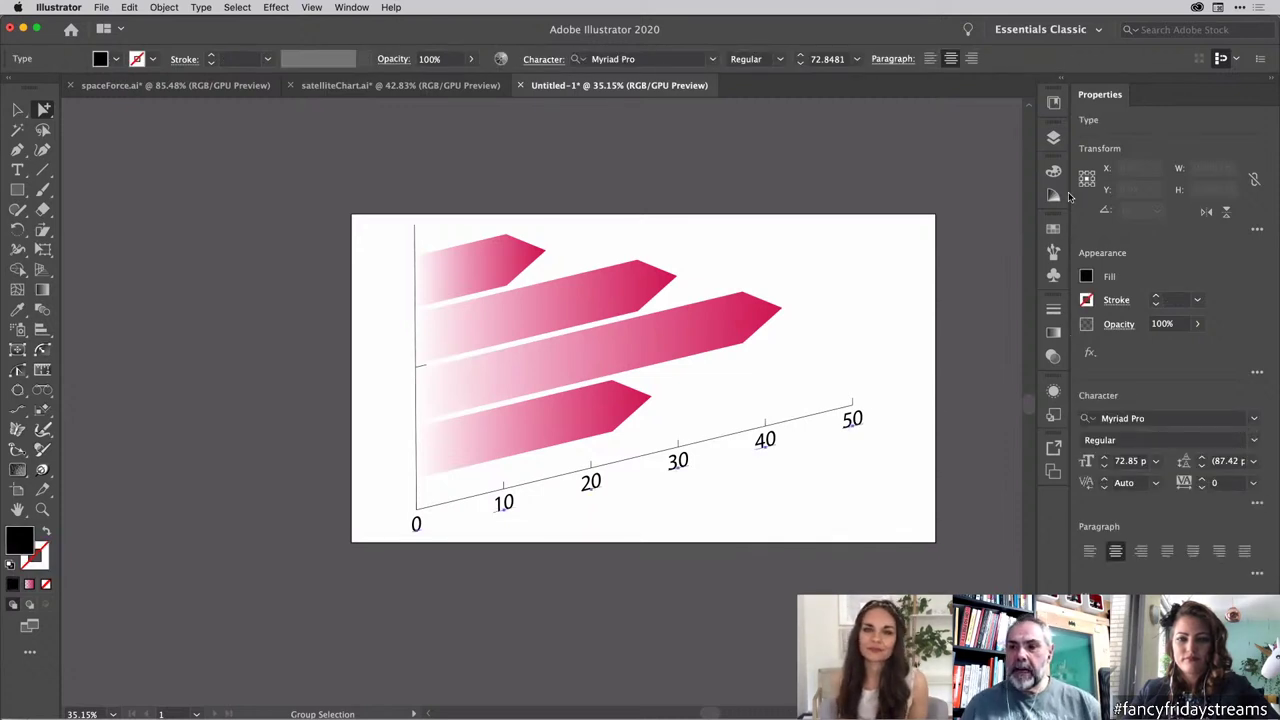
# Step: Switch to the Typography workspace and start a new paragraph style named "category" from the selected axis numbers
pyautogui.click(1098, 30)
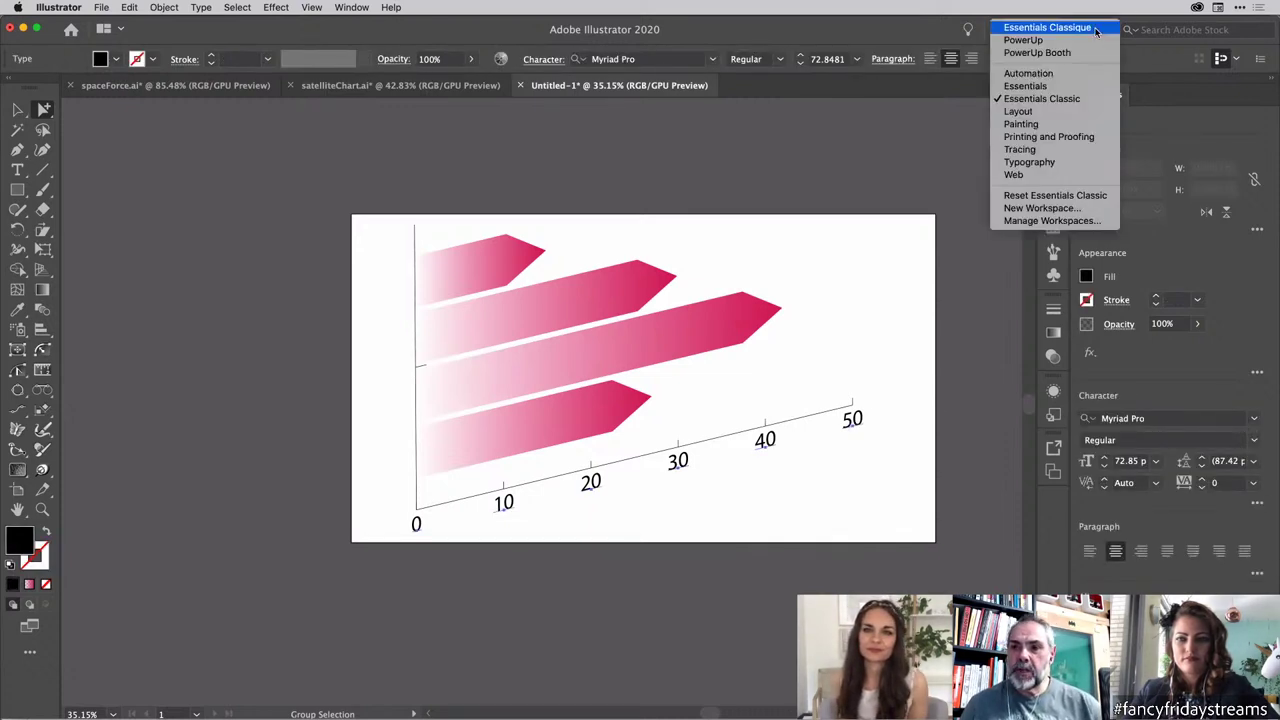
pyautogui.click(1086, 164)
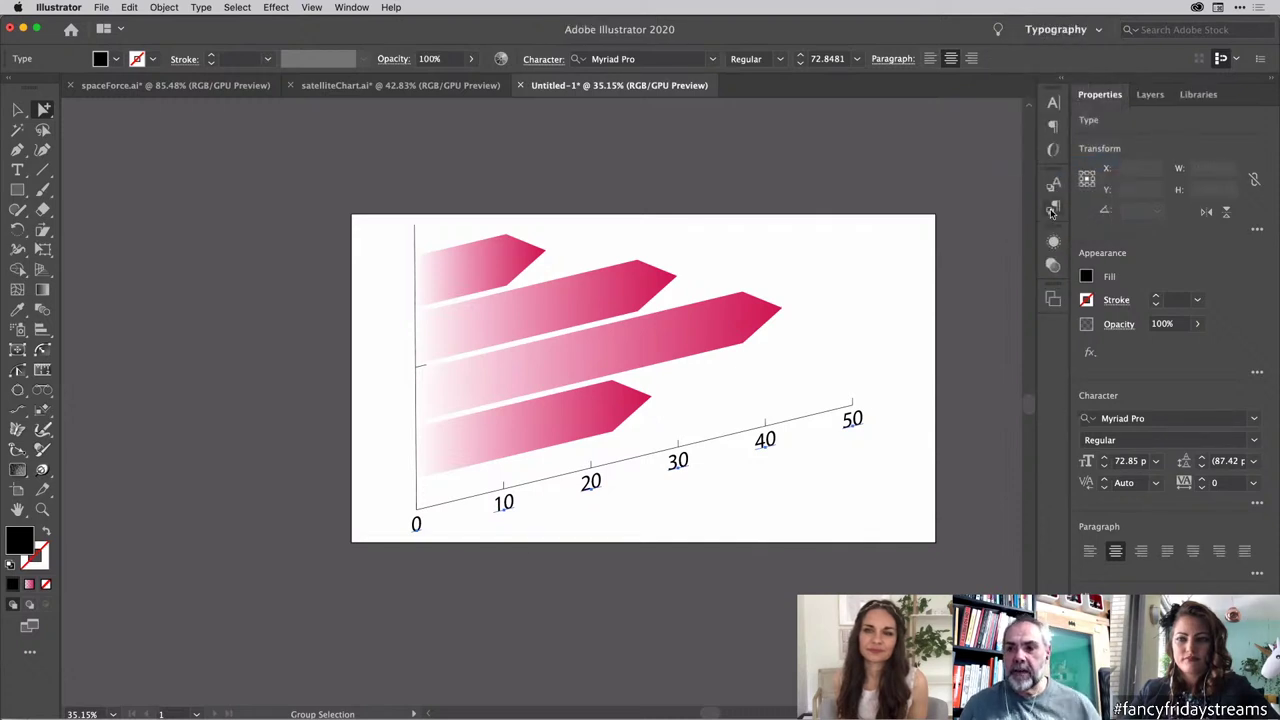
pyautogui.click(1051, 209)
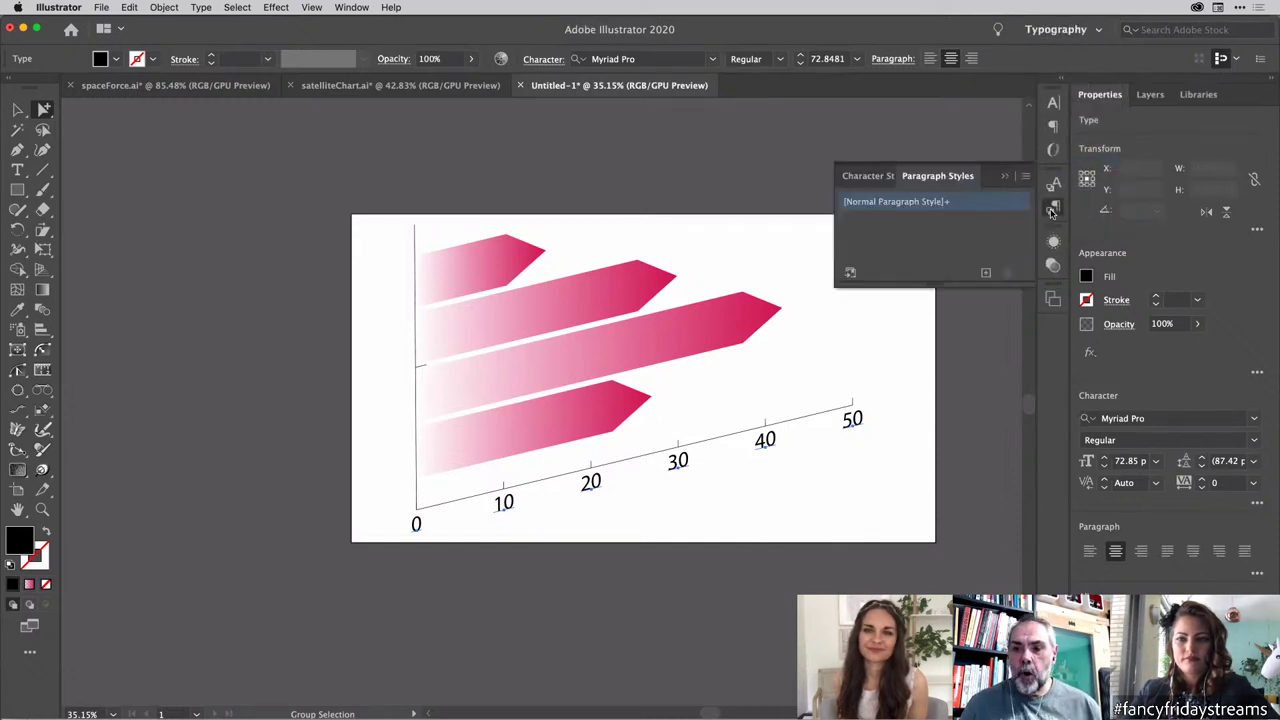
pyautogui.keyDown('alt'); pyautogui.click(986, 272); pyautogui.keyUp('alt')
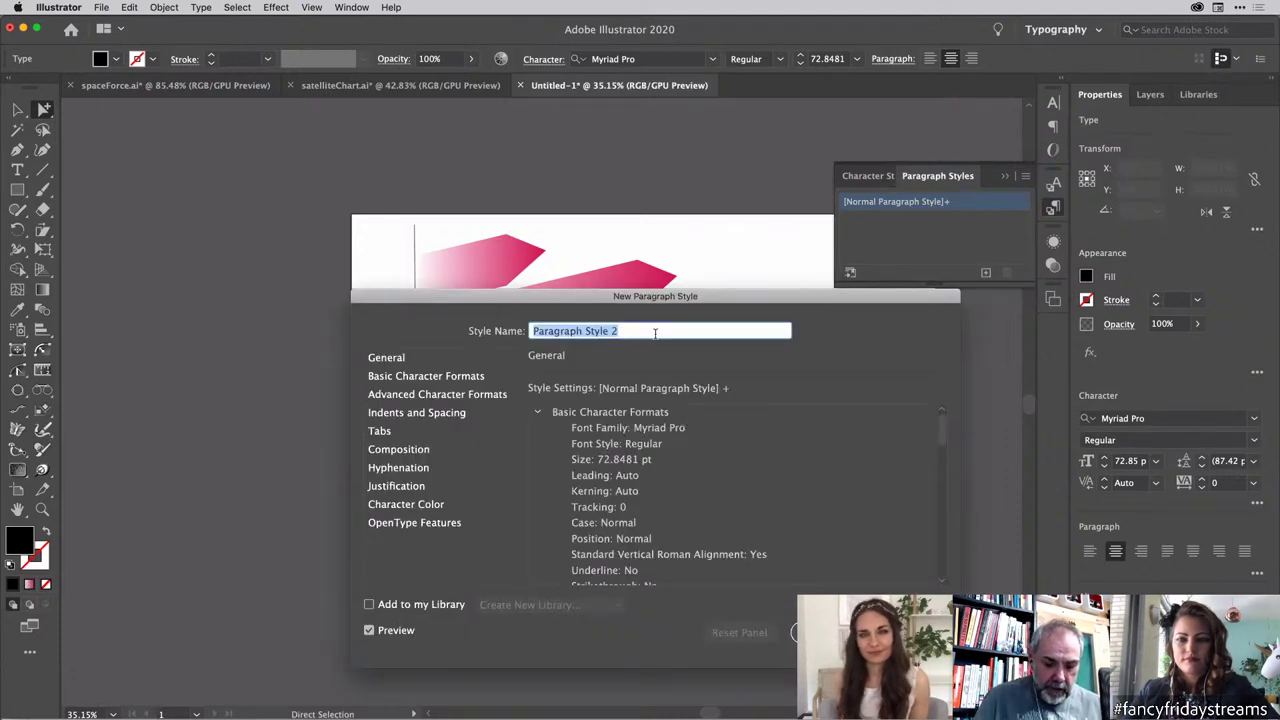
pyautogui.write('category')
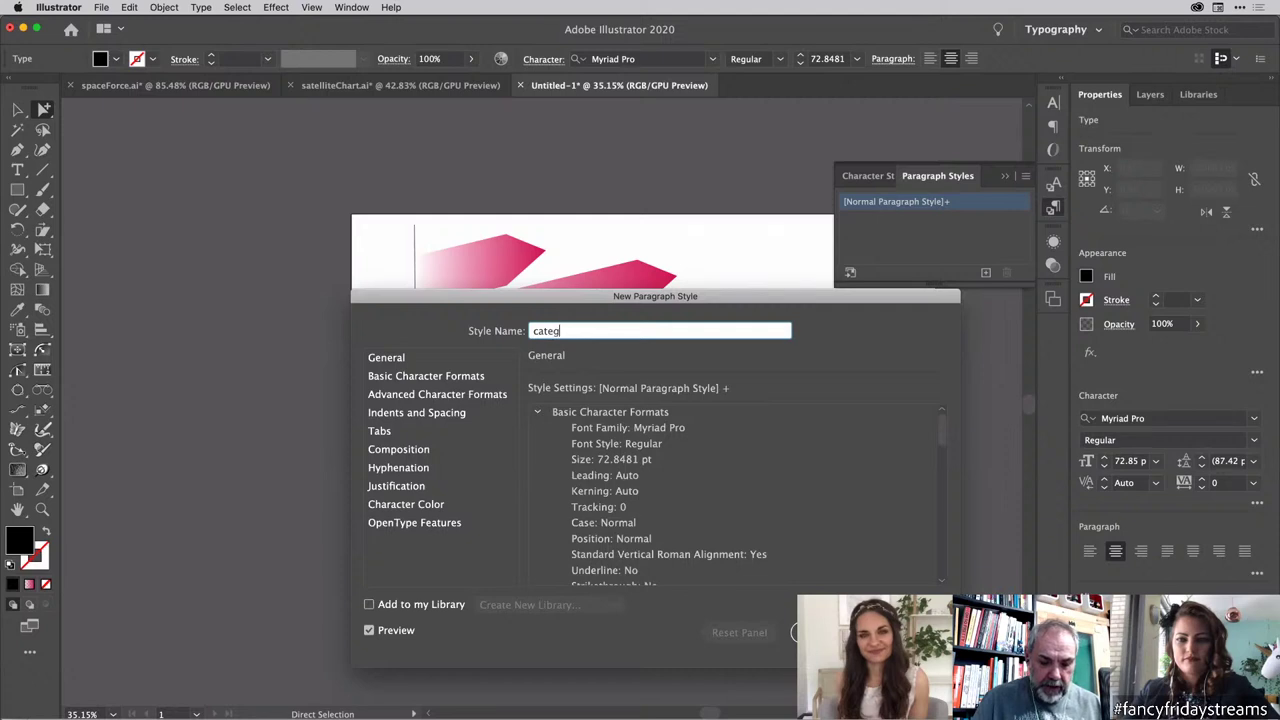
# Step: Set the font family to Avenir in the "category" style's basic character formats
pyautogui.click(415, 360)
pyautogui.click(445, 376)
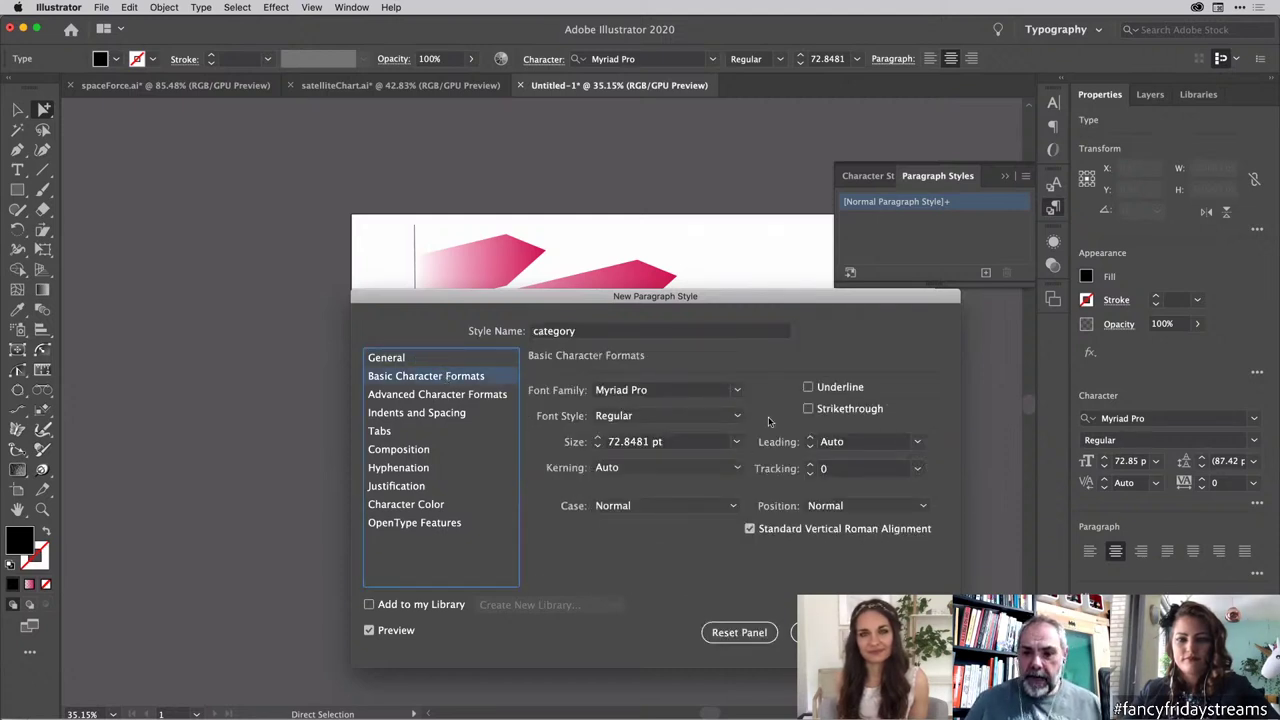
pyautogui.click(737, 390)
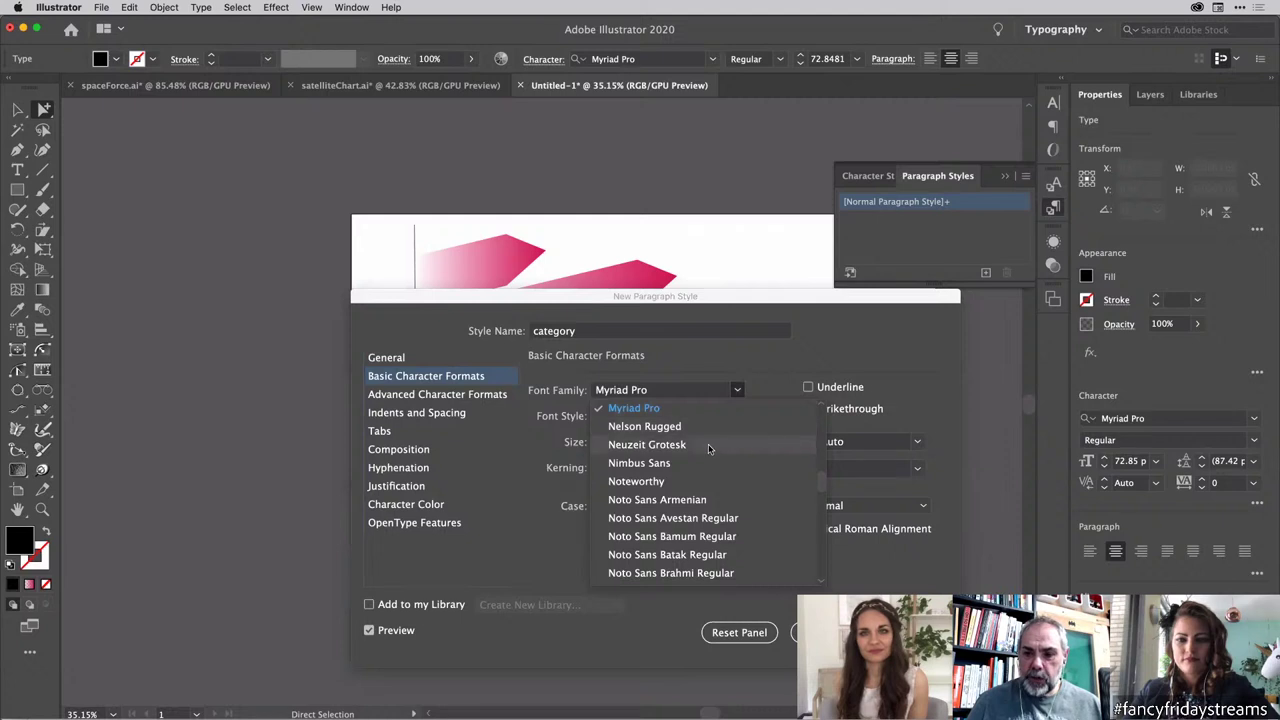
pyautogui.scroll(5, 709, 447)
pyautogui.scroll(15, 709, 449)
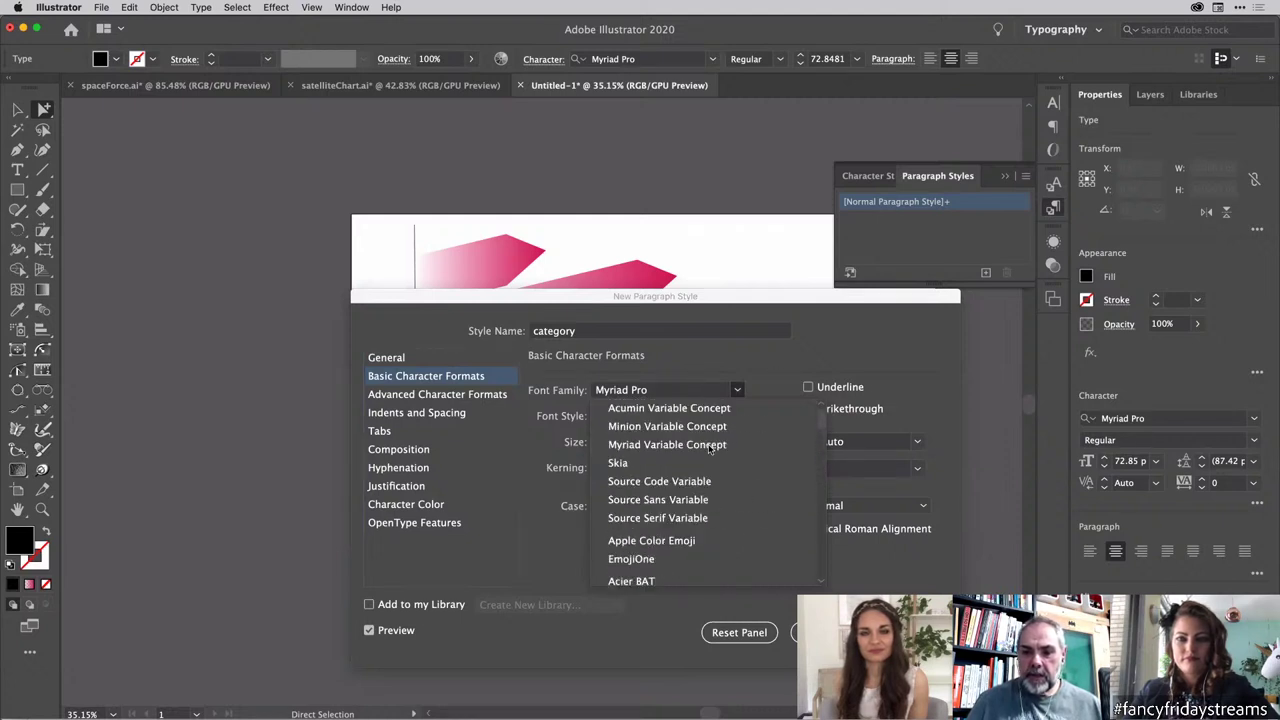
pyautogui.scroll(-1, 709, 447)
pyautogui.scroll(1, 709, 449)
pyautogui.scroll(-10, 709, 449)
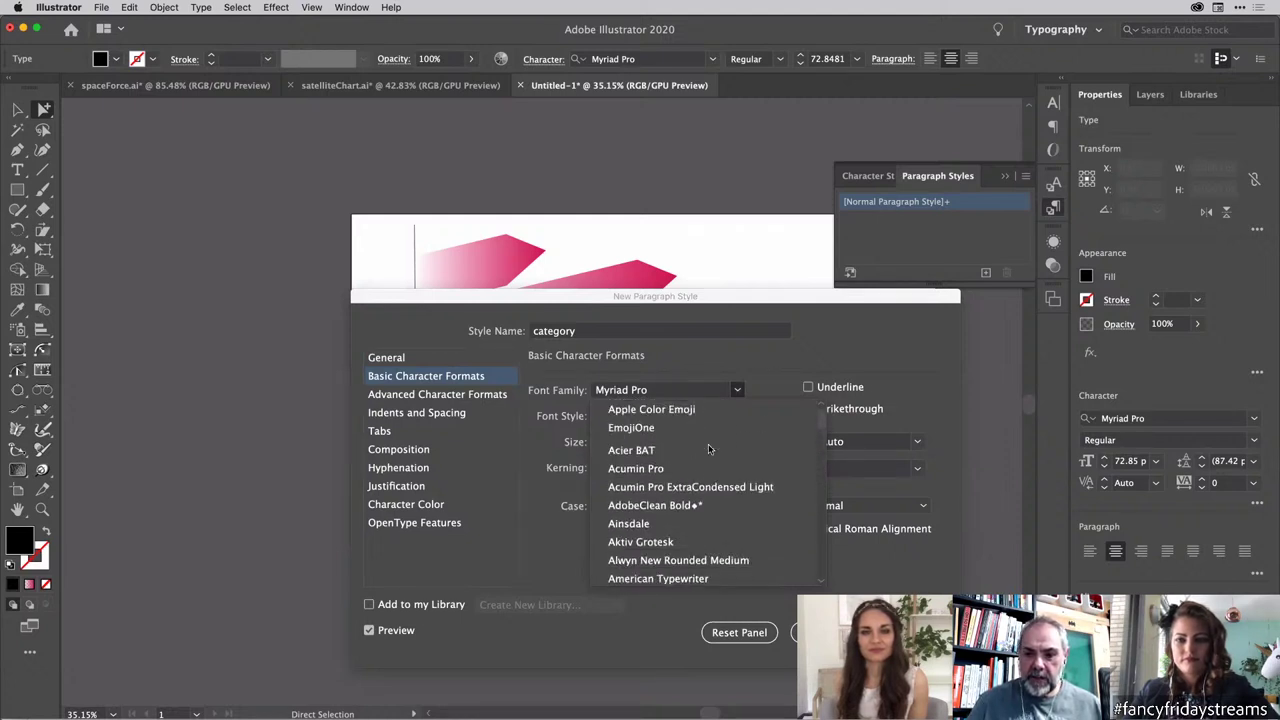
pyautogui.scroll(-2, 709, 449)
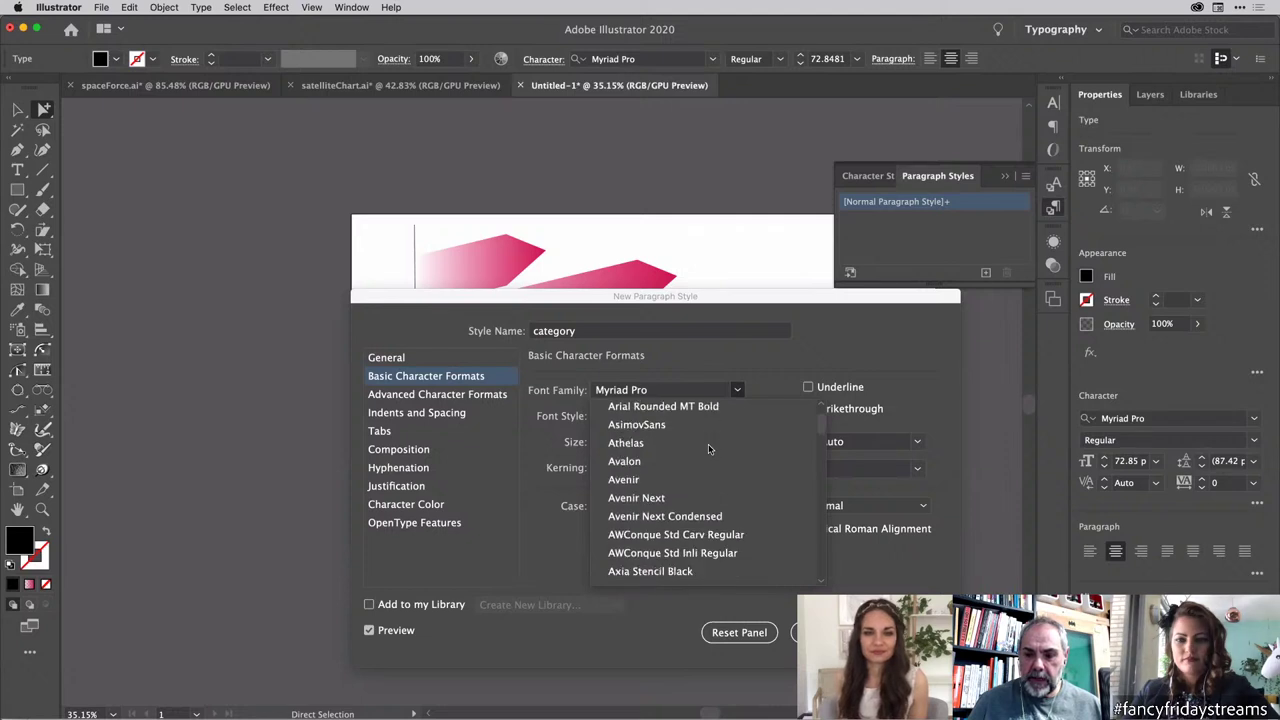
pyautogui.click(694, 479)
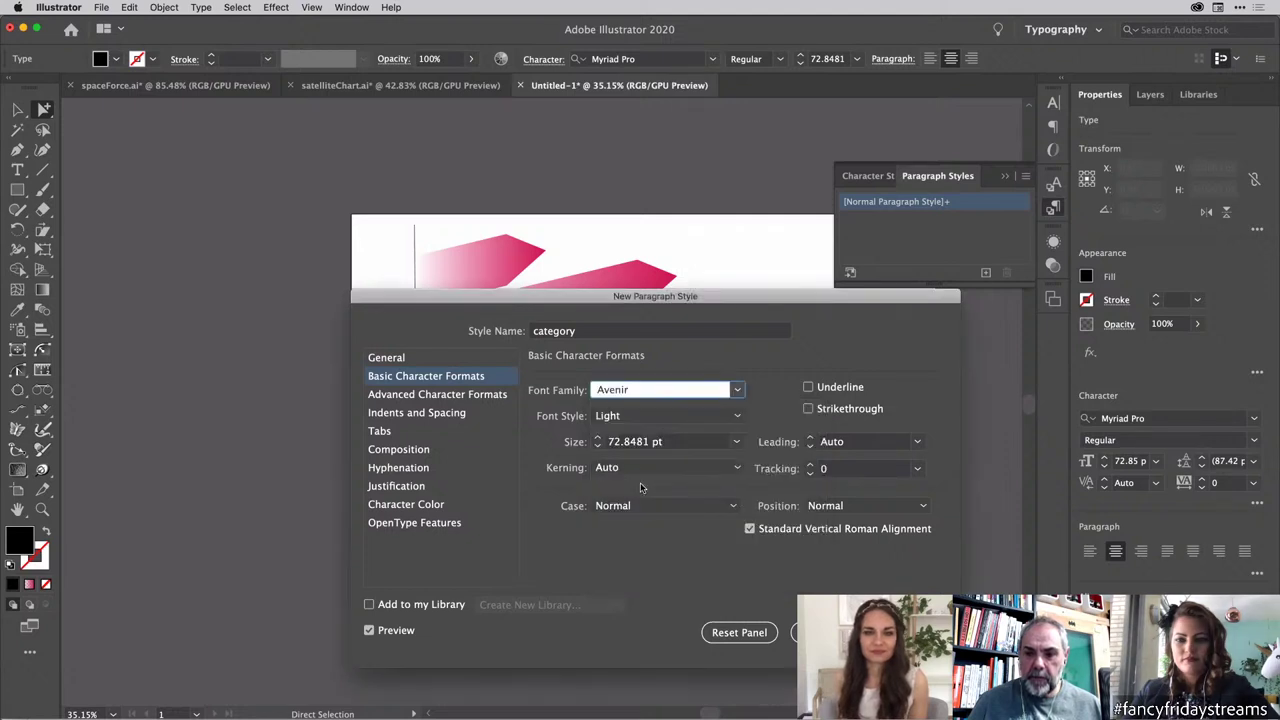
# Step: Set the "category" paragraph style's font style to Black and its size to 42 pt
pyautogui.click(731, 416)
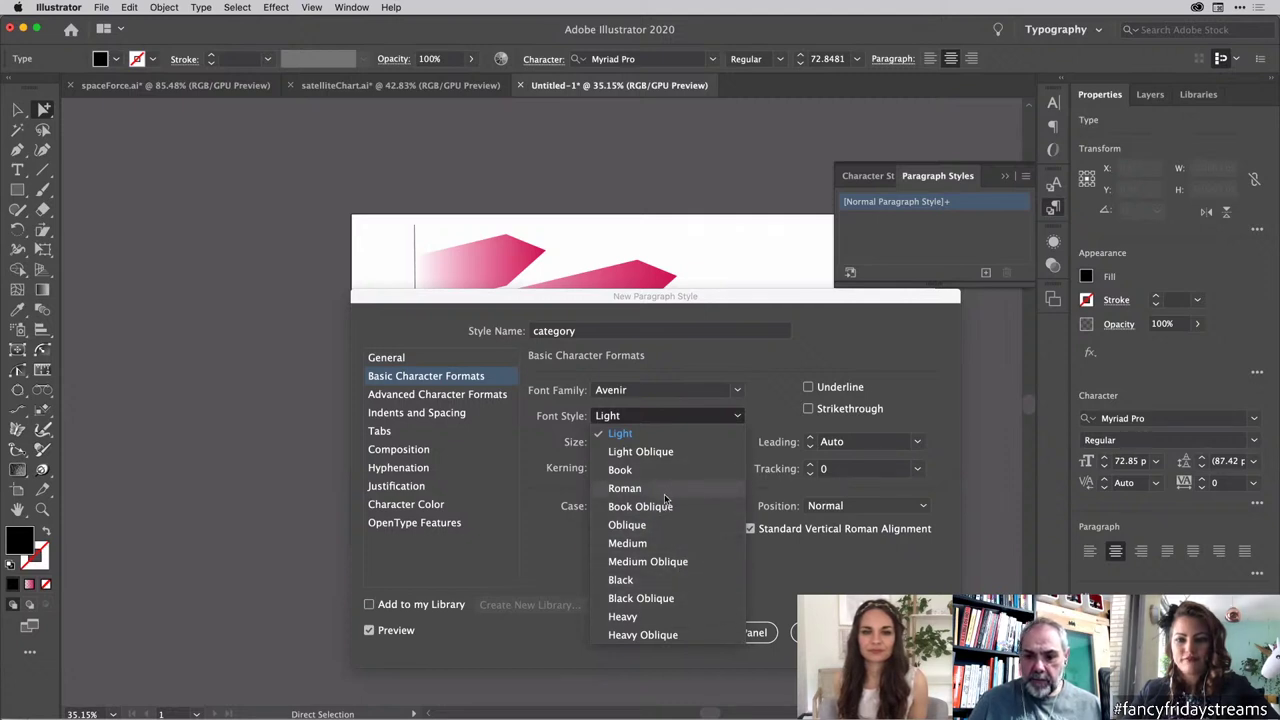
pyautogui.click(666, 582)
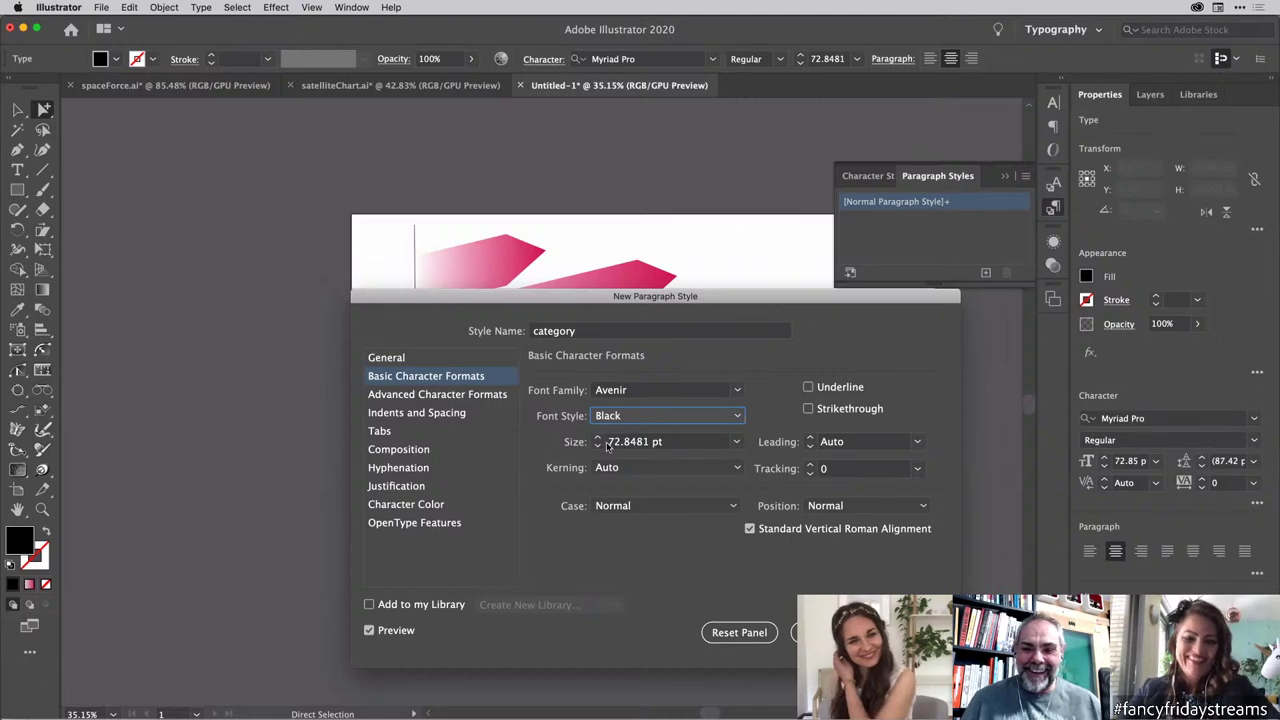
pyautogui.click(668, 447)
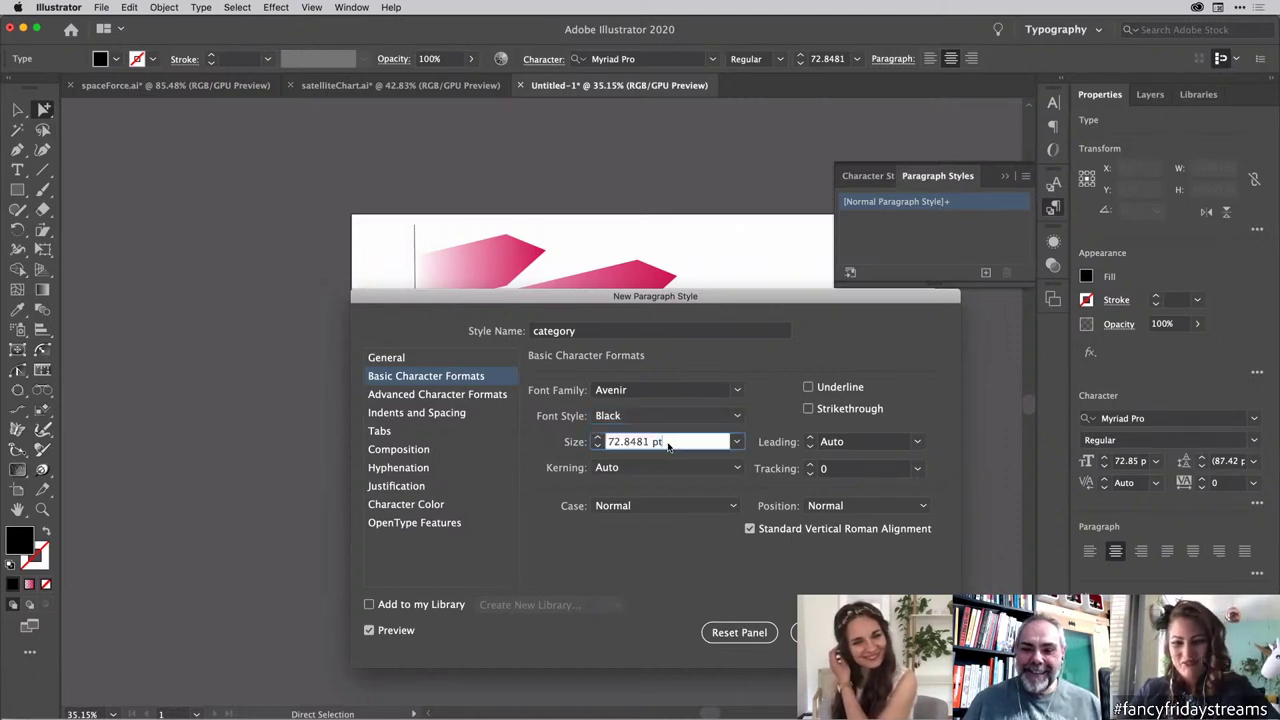
pyautogui.moveTo(668, 447); pyautogui.dragTo(596, 448)
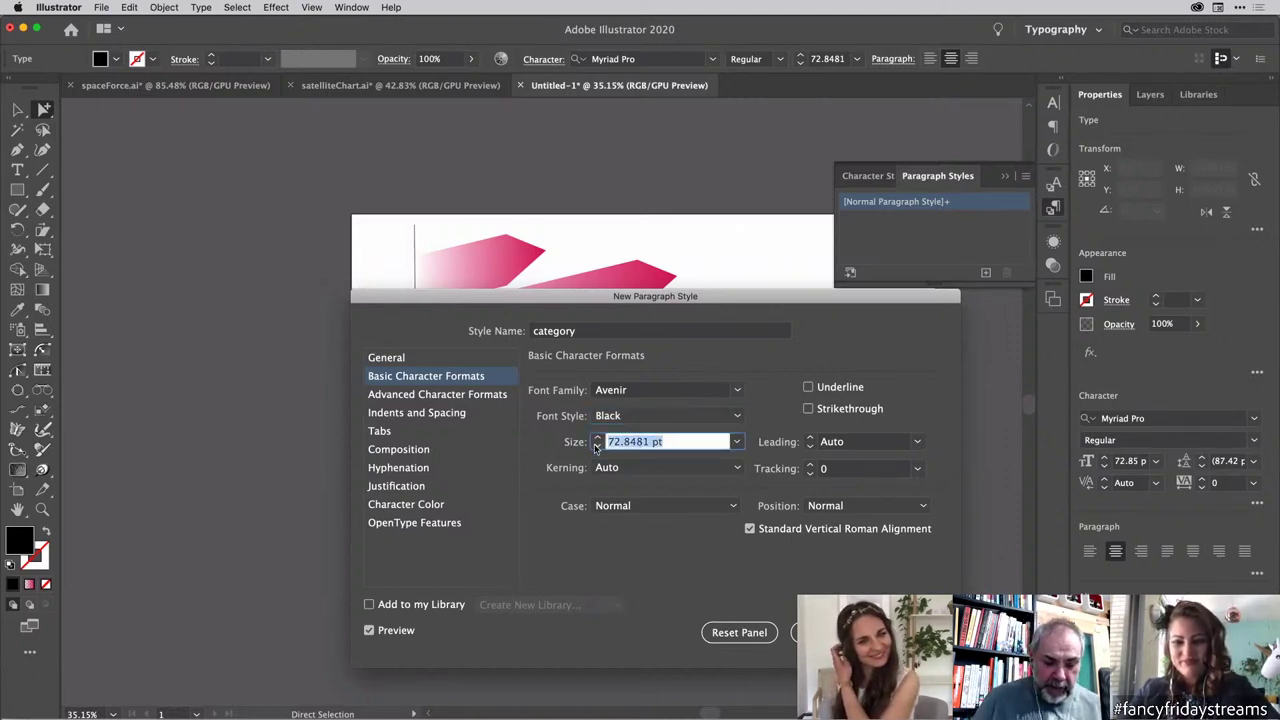
pyautogui.write('42')
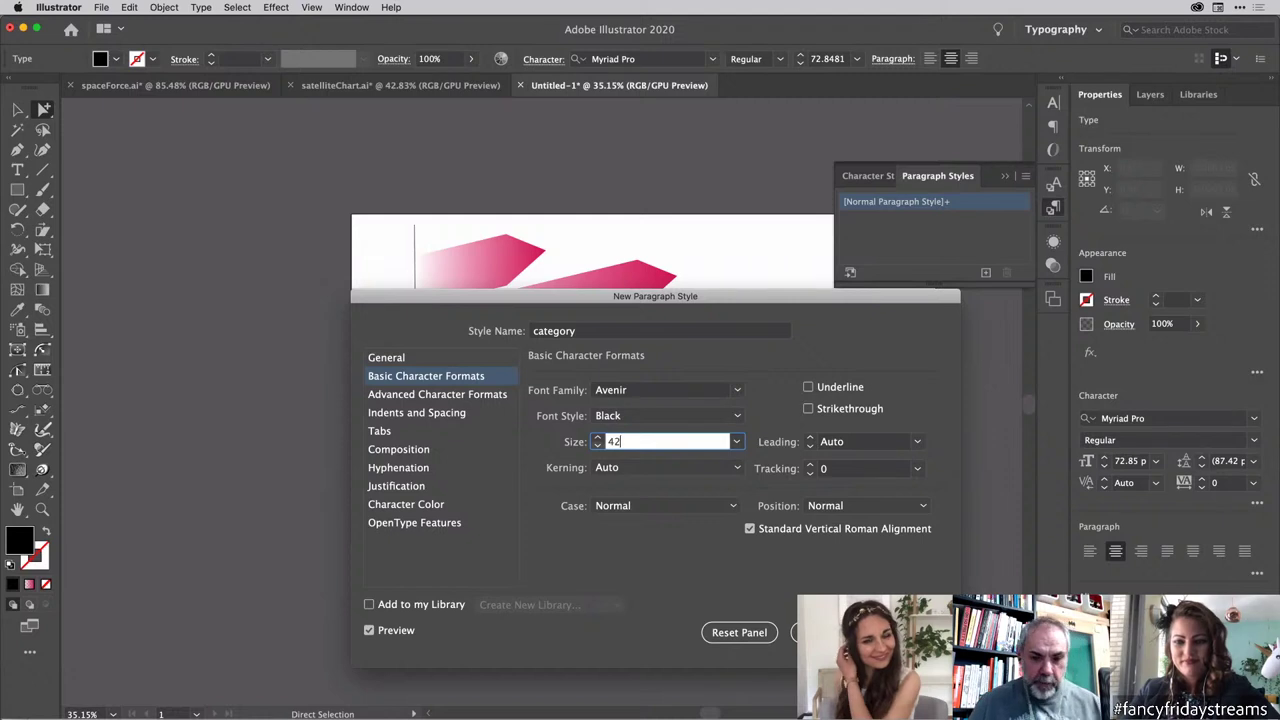
pyautogui.press('Tab')
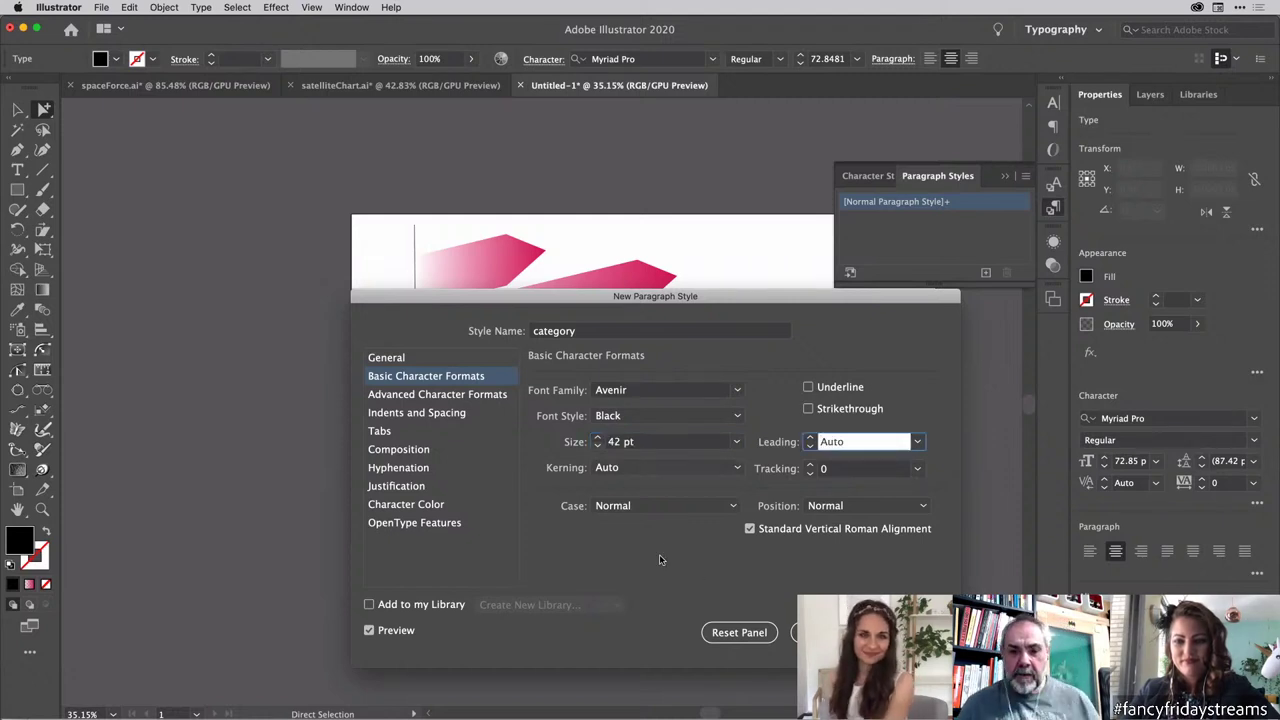
# Step: Give the "category" style the character color R=193 G=39 B=45, create it, and apply it to the selected axis numbers
pyautogui.click(428, 505)
pyautogui.click(650, 453)
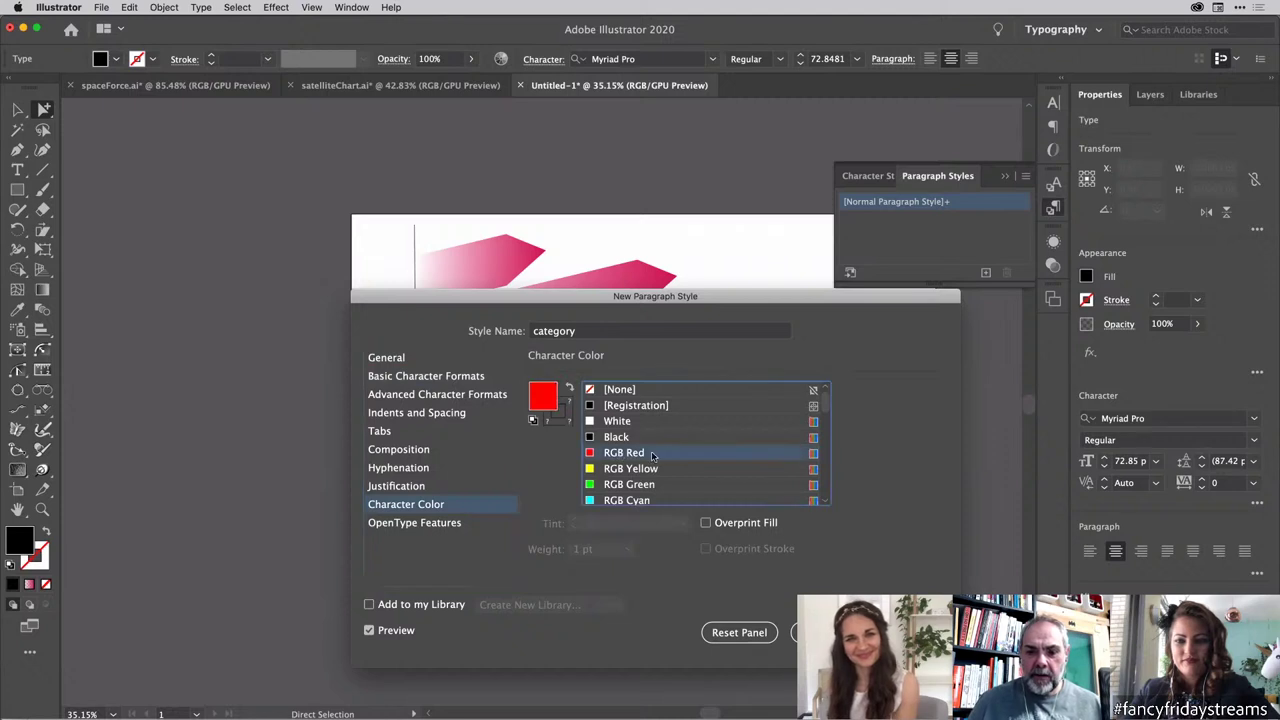
pyautogui.scroll(-3, 664, 470)
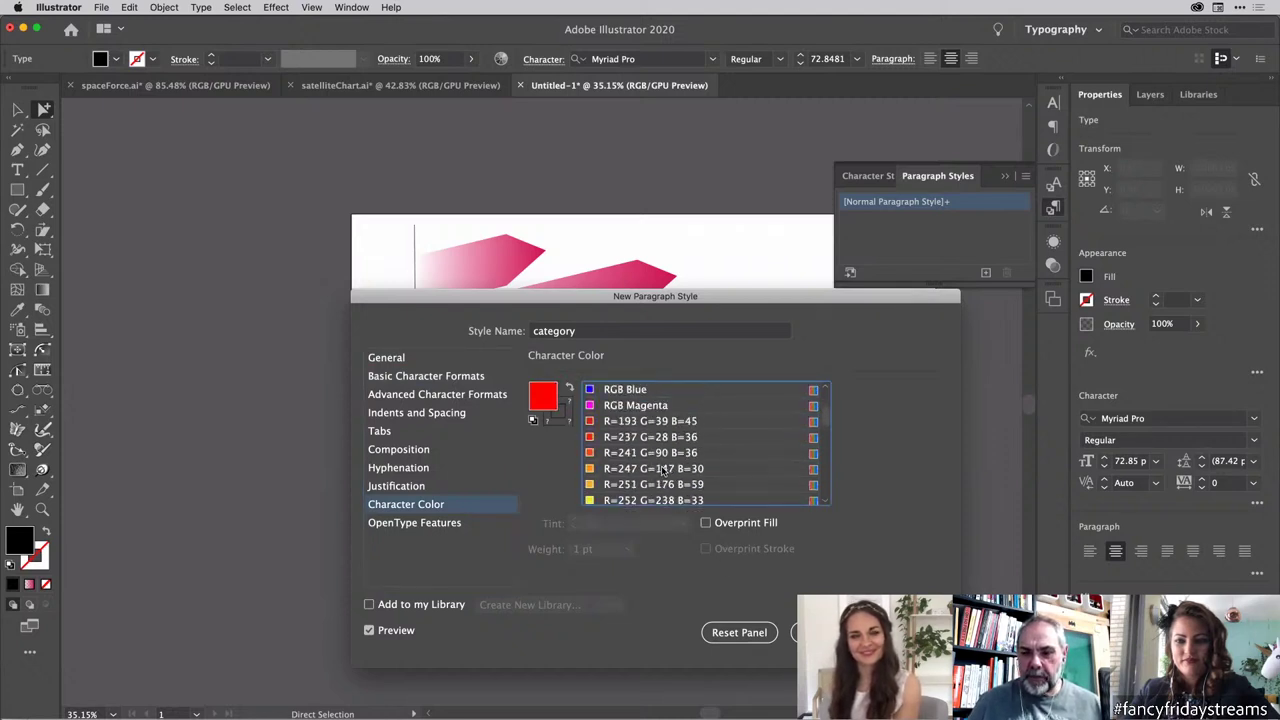
pyautogui.click(624, 421)
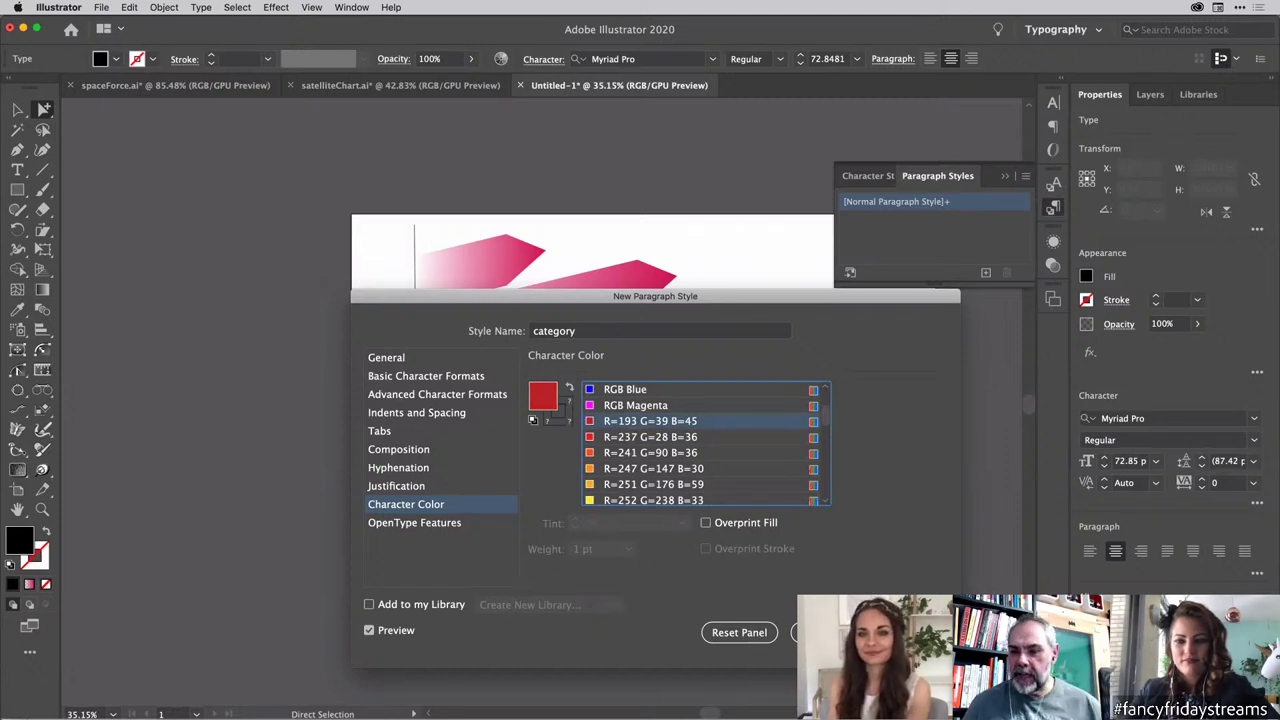
pyautogui.press('Return')
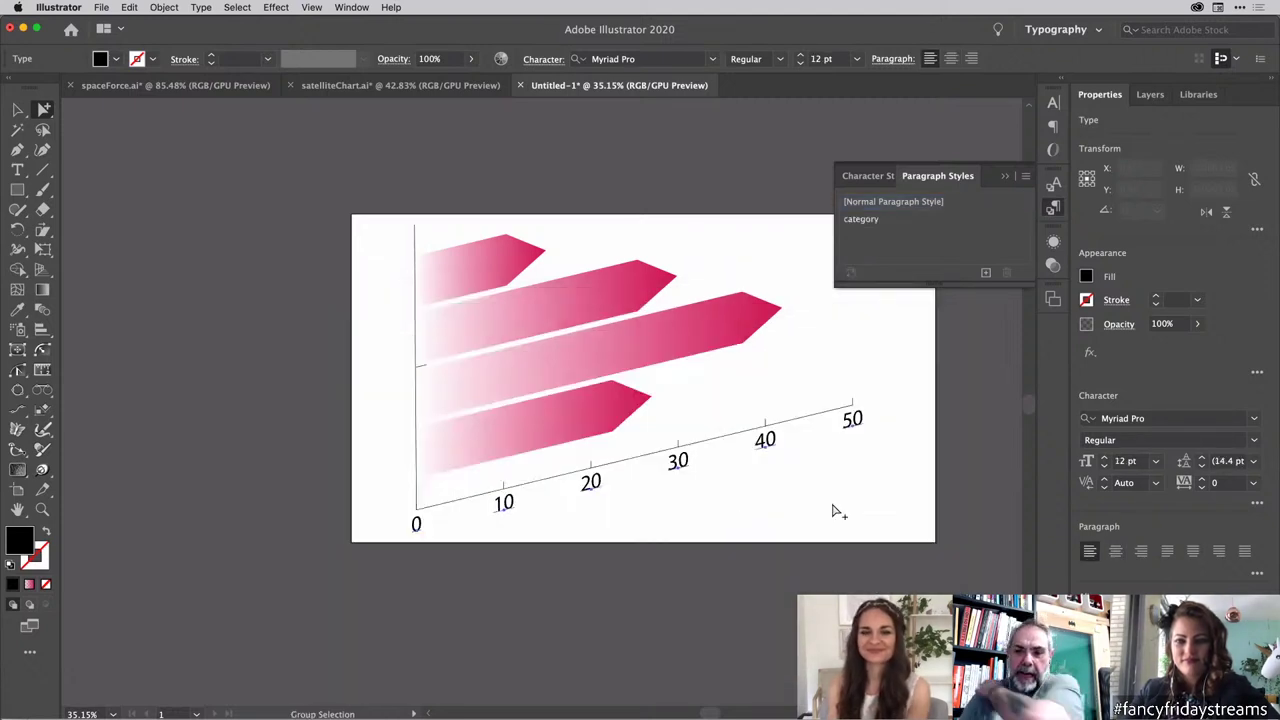
pyautogui.click(893, 220)
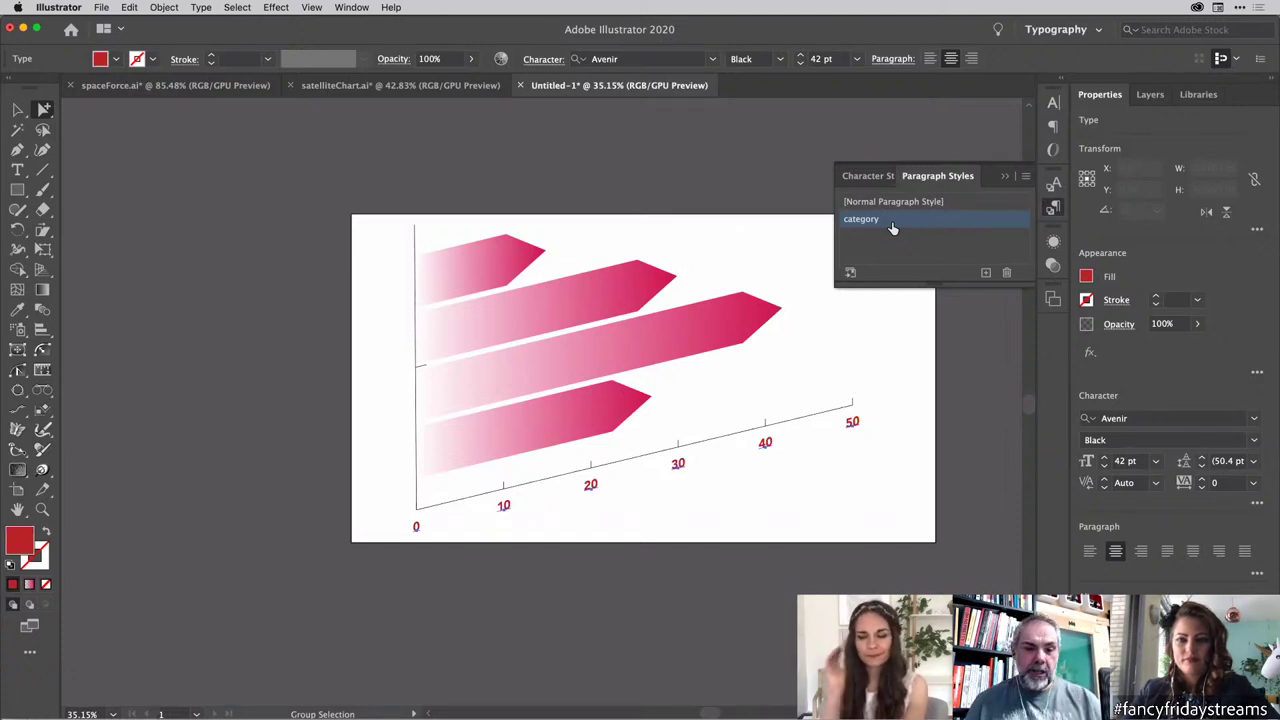
# Step: Select all the tick marks of the value axis and set their stroke weight to 5 pt
pyautogui.click(854, 405)
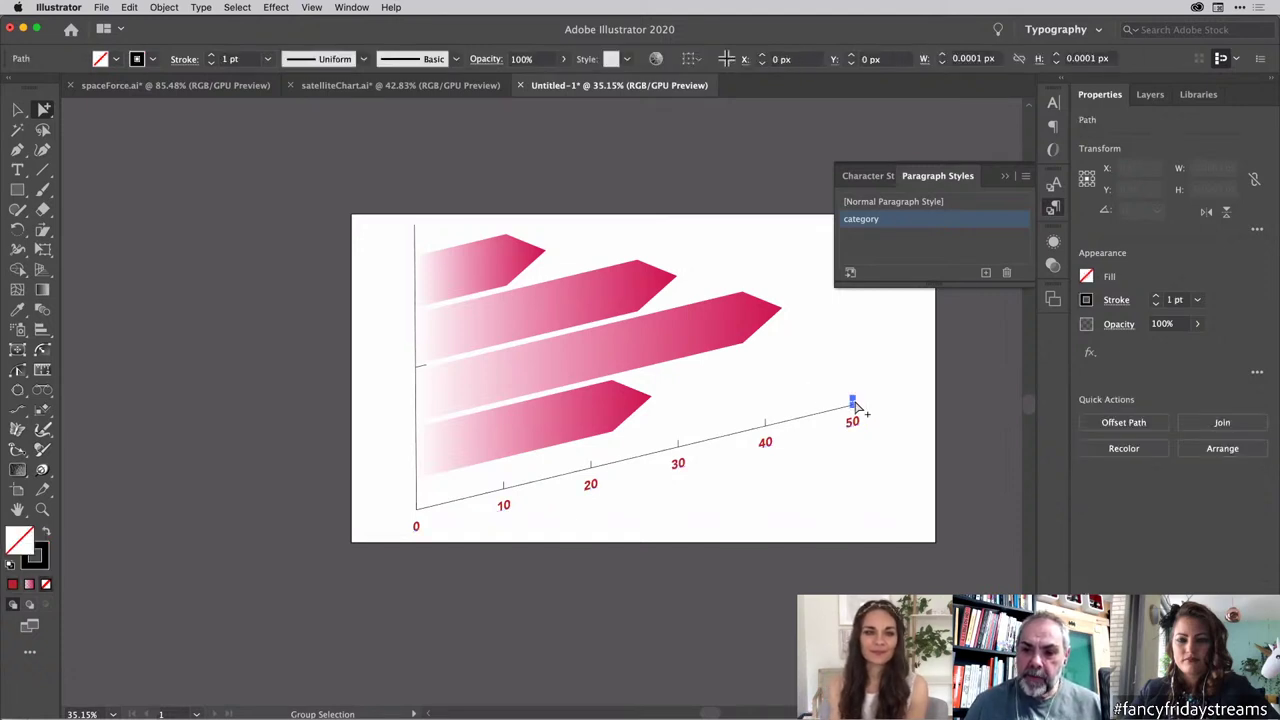
pyautogui.click(854, 405)
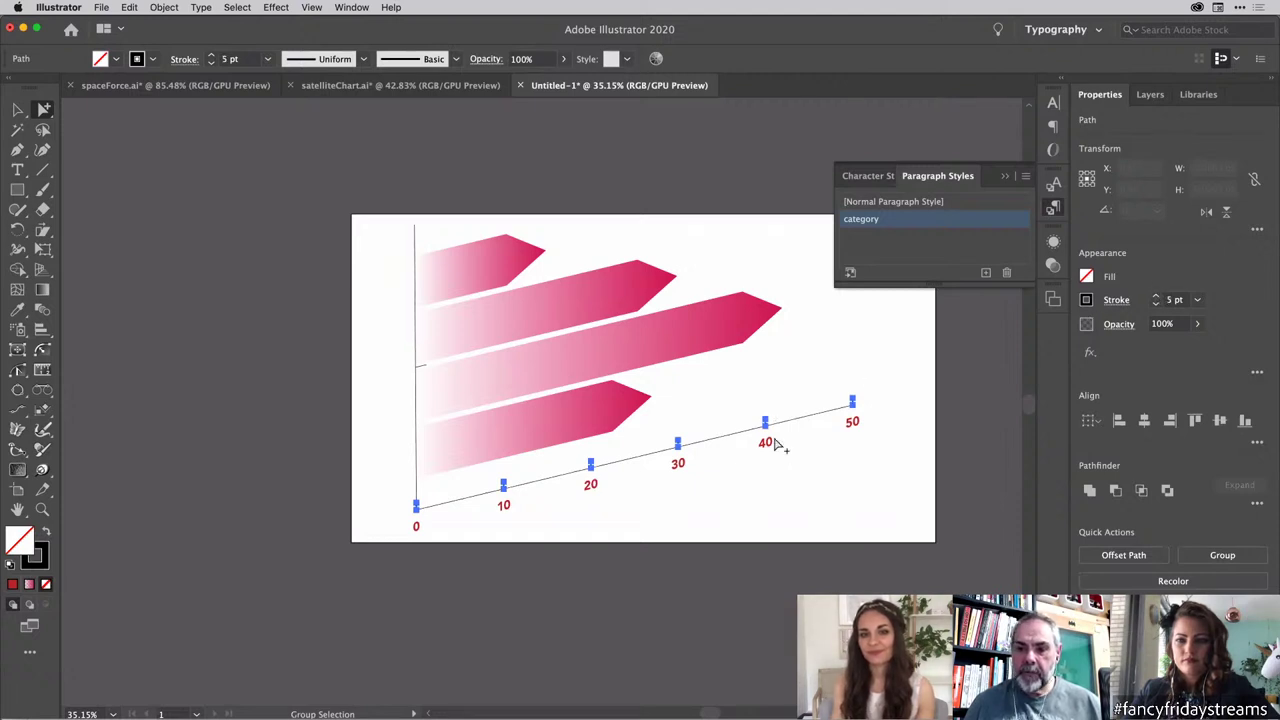
# Step: Select only the slanted value axis line, set its stroke weight to 6 pt, and deselect it
pyautogui.click(704, 441)
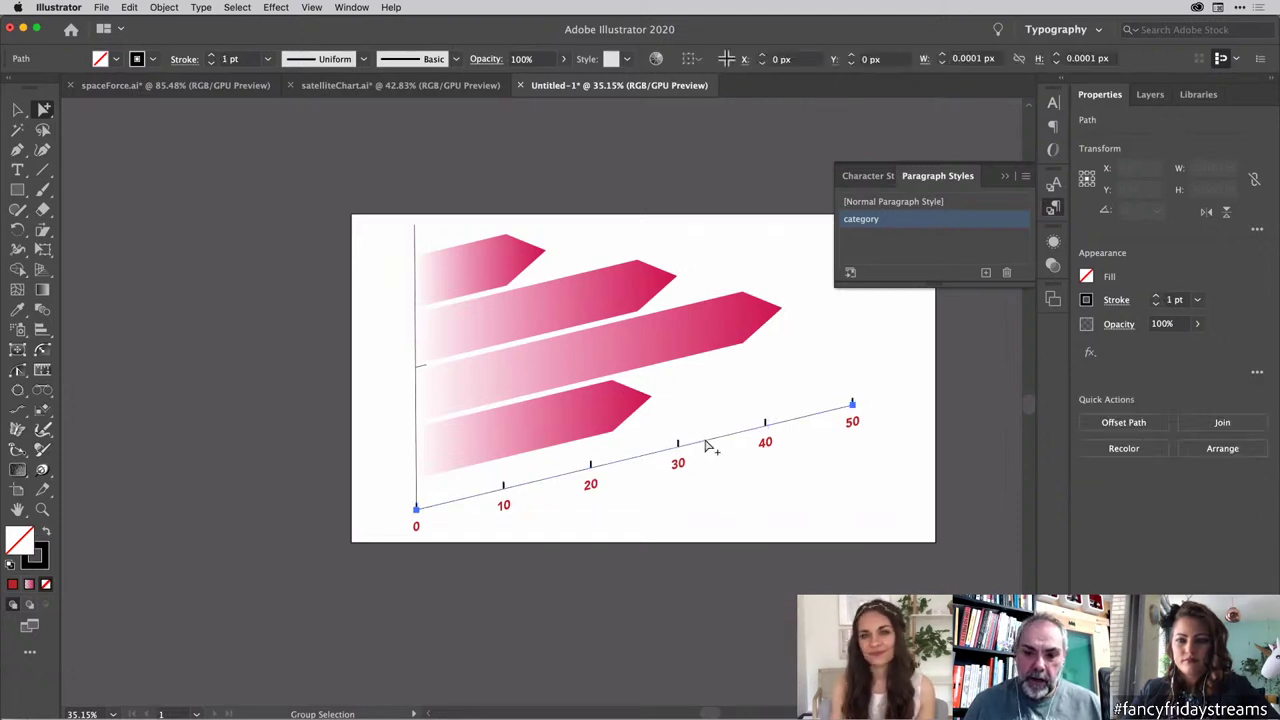
pyautogui.click(704, 441)
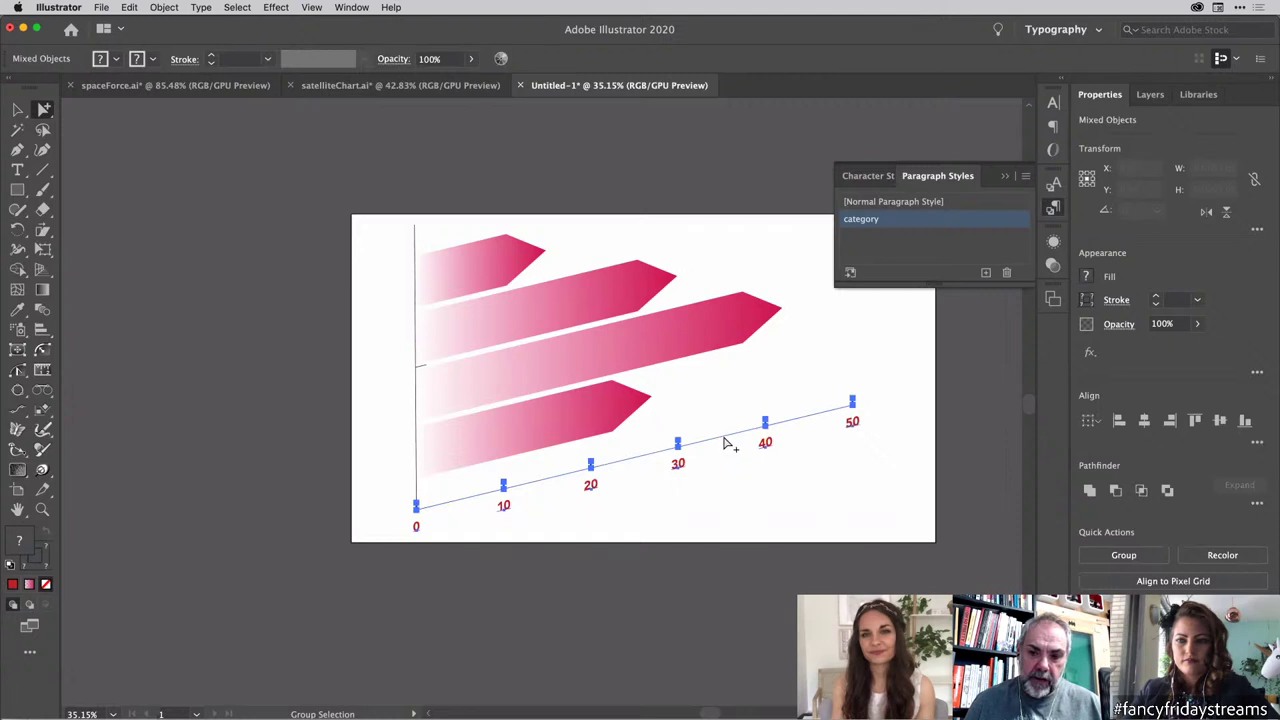
pyautogui.click(727, 418)
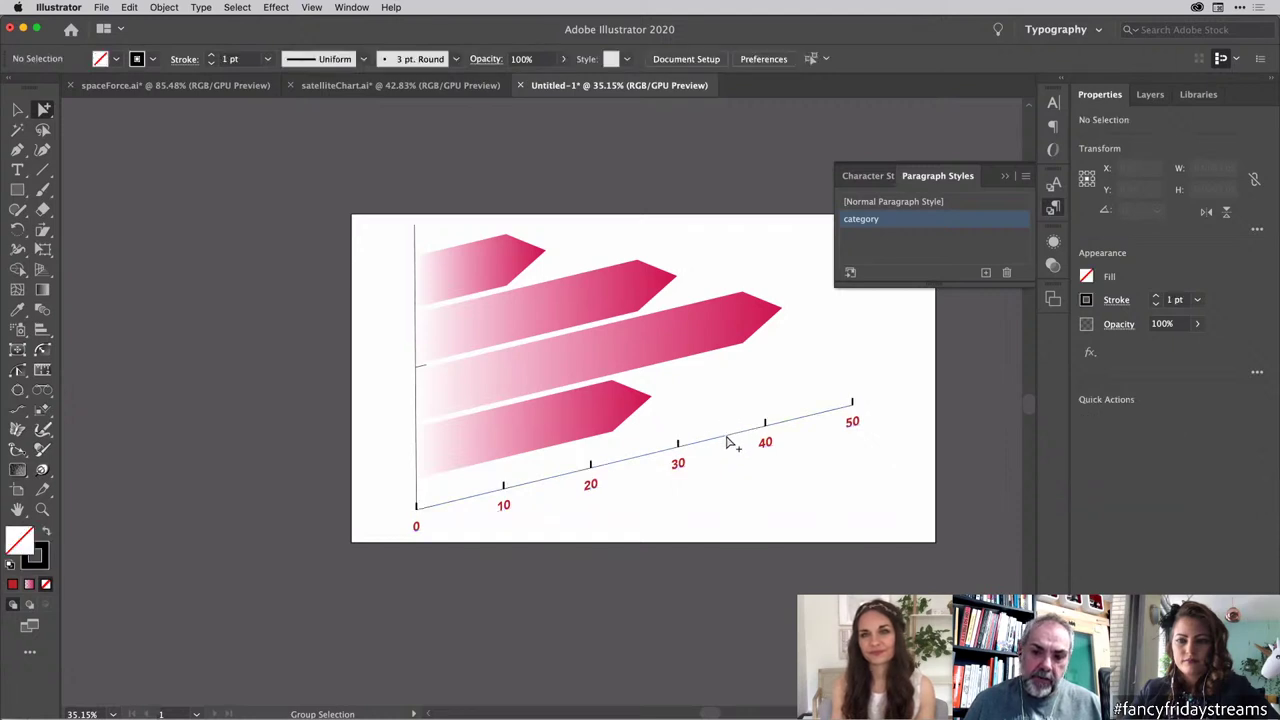
pyautogui.click(727, 441)
pyautogui.click(727, 441)
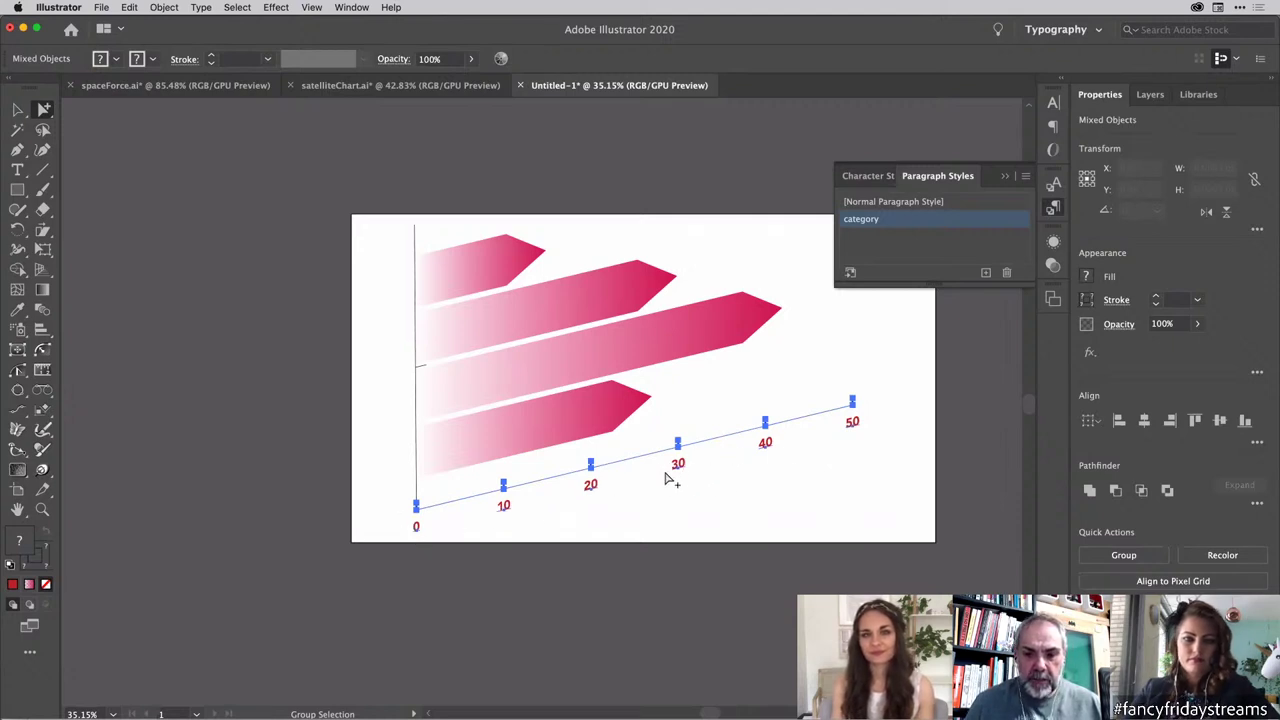
pyautogui.click(712, 436)
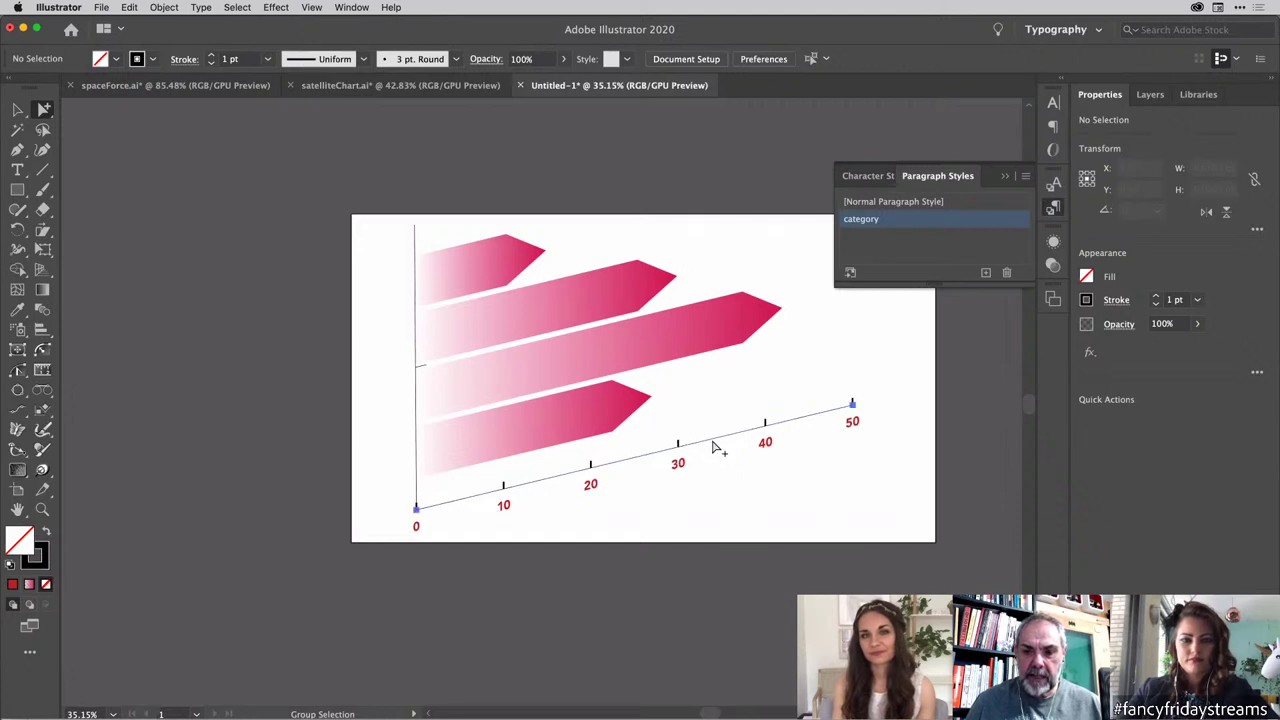
pyautogui.click(1155, 296)
pyautogui.click(1155, 296)
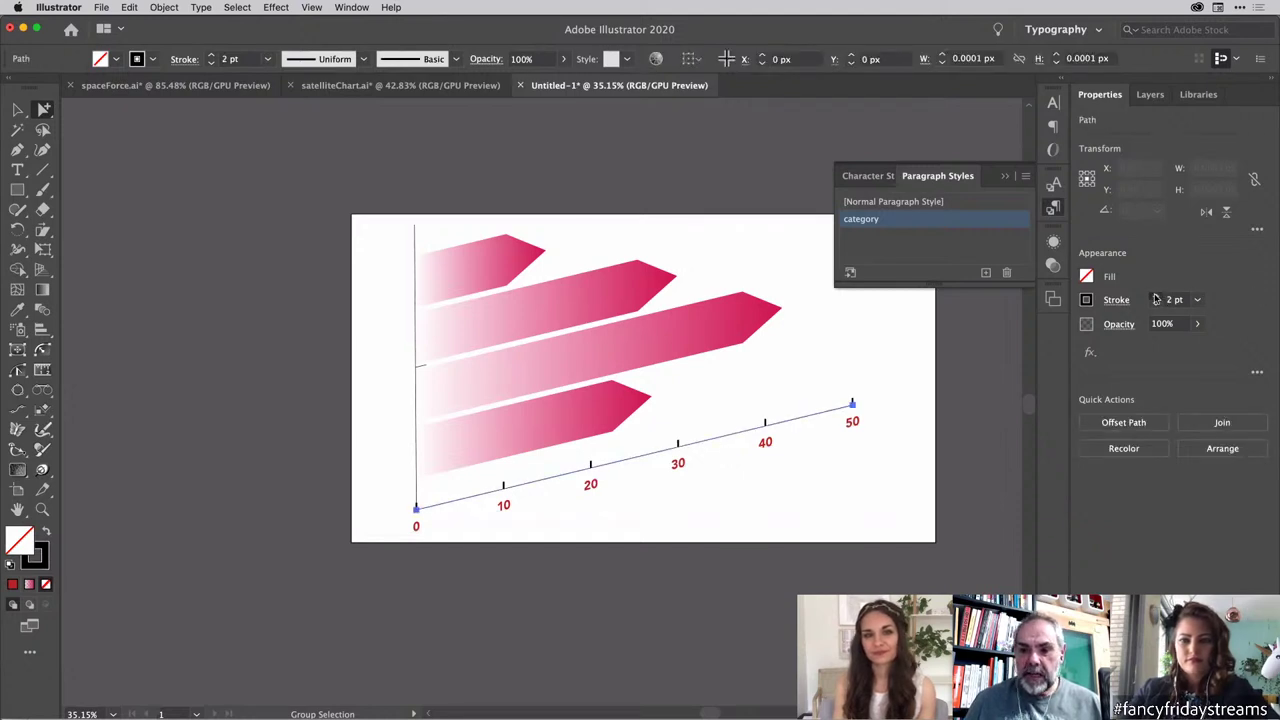
pyautogui.click(1155, 296)
pyautogui.click(1155, 296)
pyautogui.click(1155, 296)
pyautogui.click(915, 372)
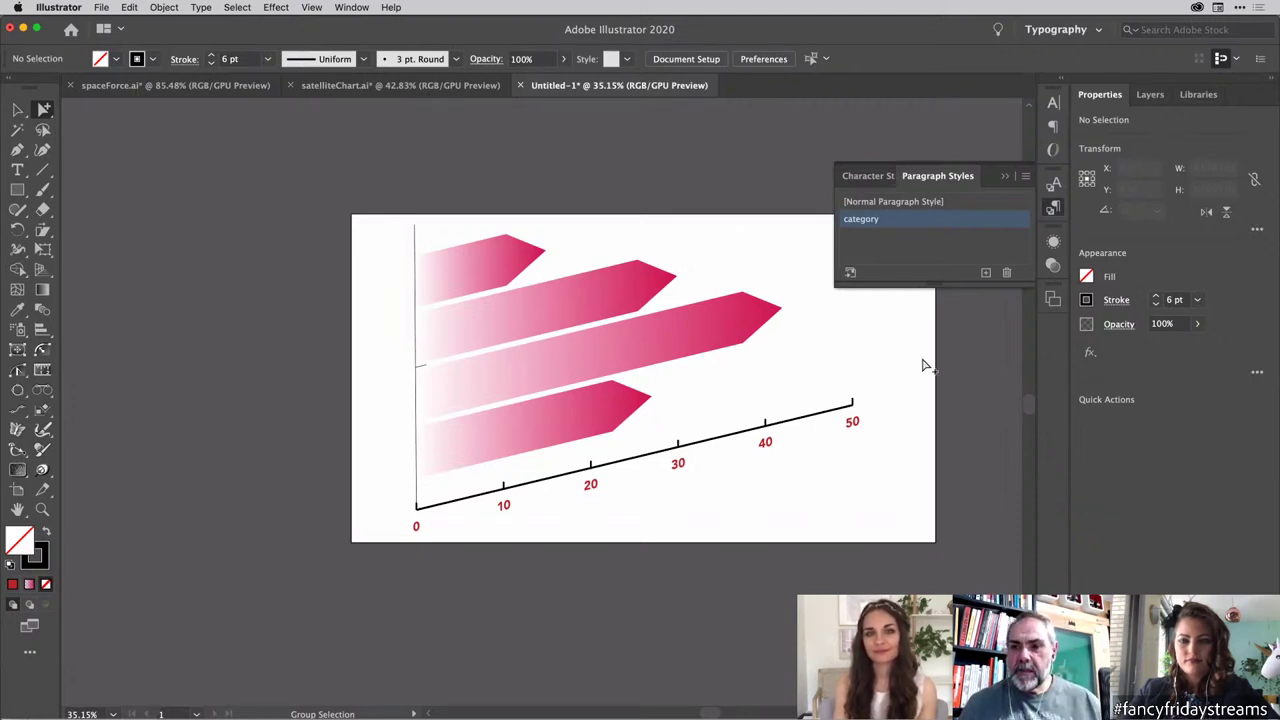
# Step: Review the spaceForce.ai artboards and the satelliteChart.ai chart, and return to the untitled bar graph document
pyautogui.click(199, 88)
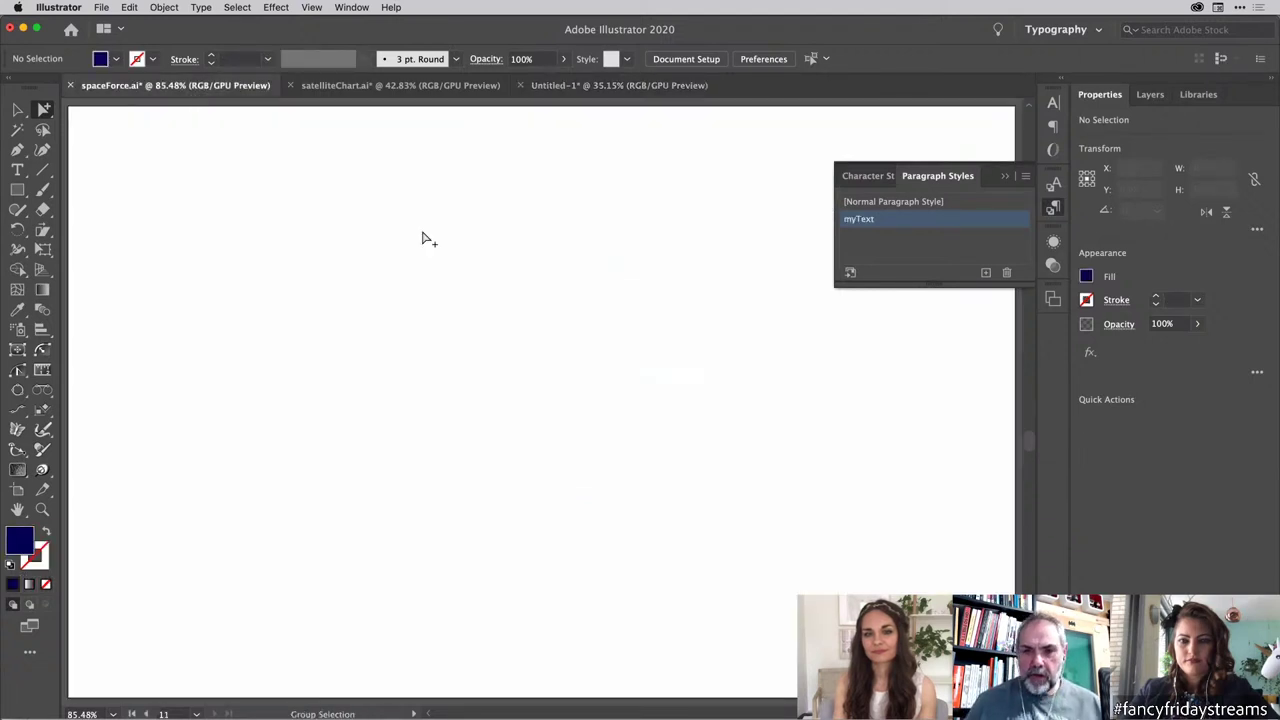
pyautogui.scroll(-8, 428, 238)
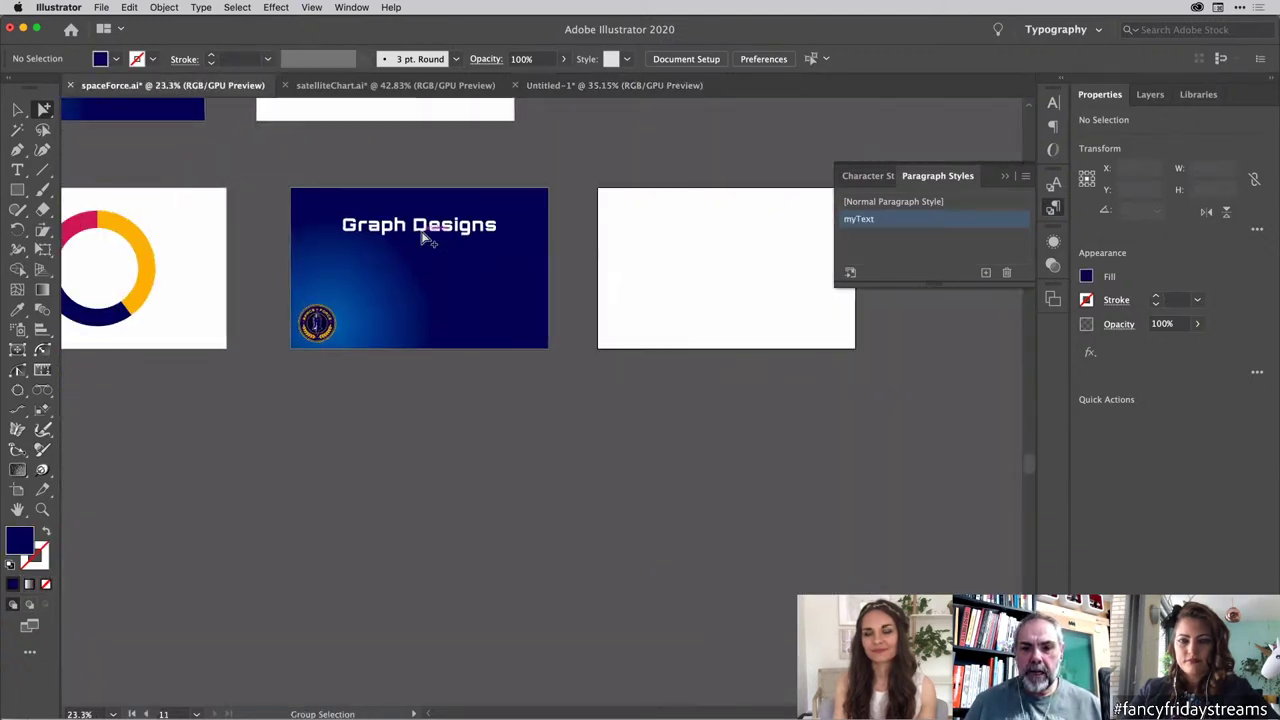
pyautogui.hscroll(-15, 428, 238)
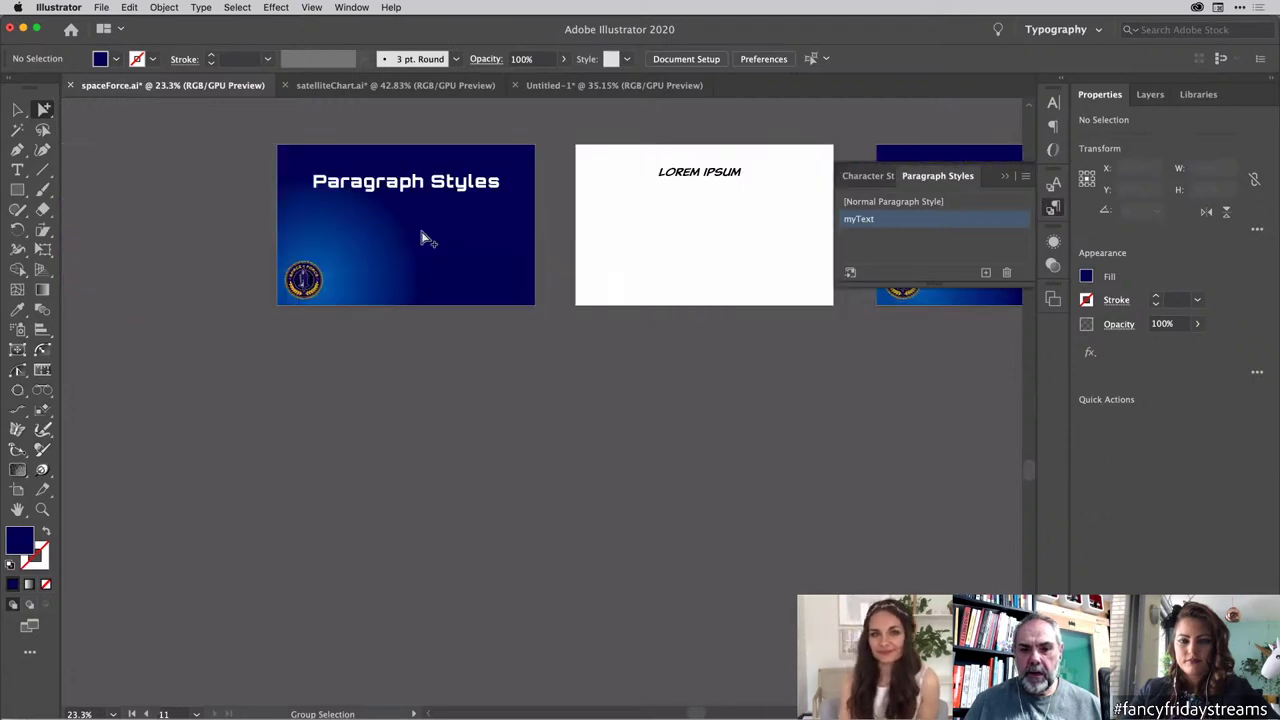
pyautogui.hscroll(-3, 423, 234)
pyautogui.hscroll(5, 423, 234)
pyautogui.scroll(-4, 423, 234)
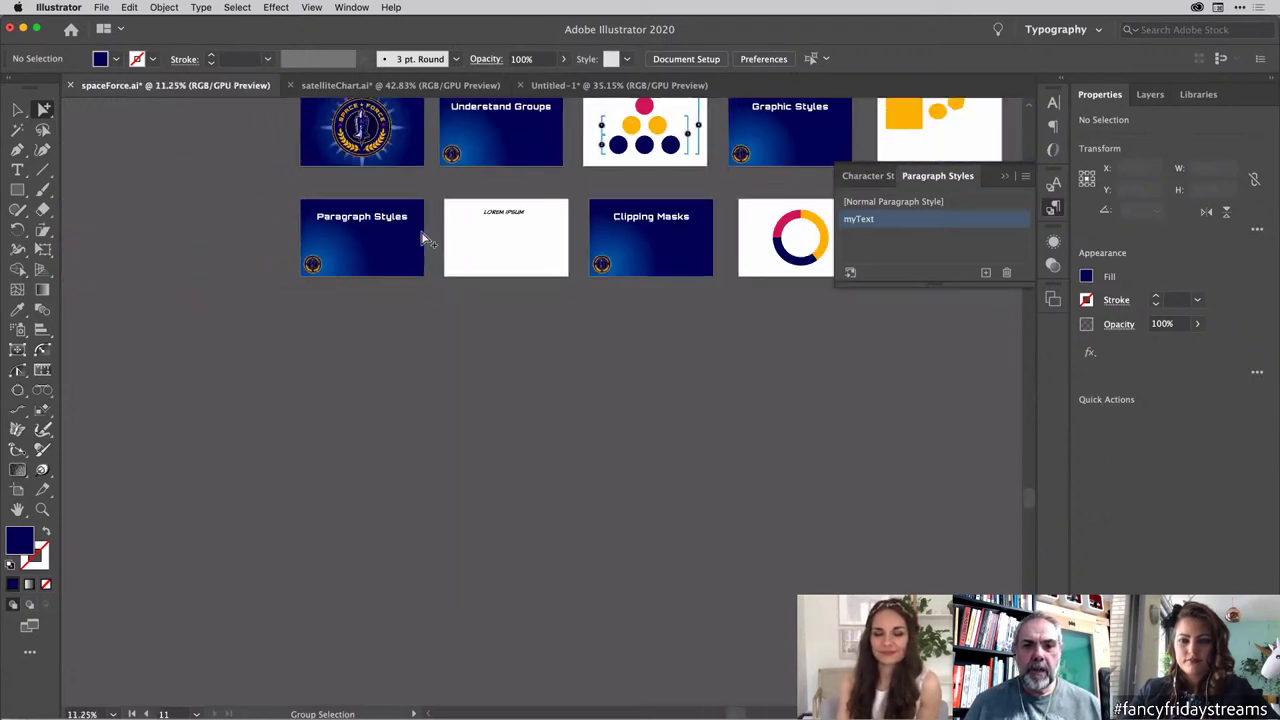
pyautogui.click(440, 86)
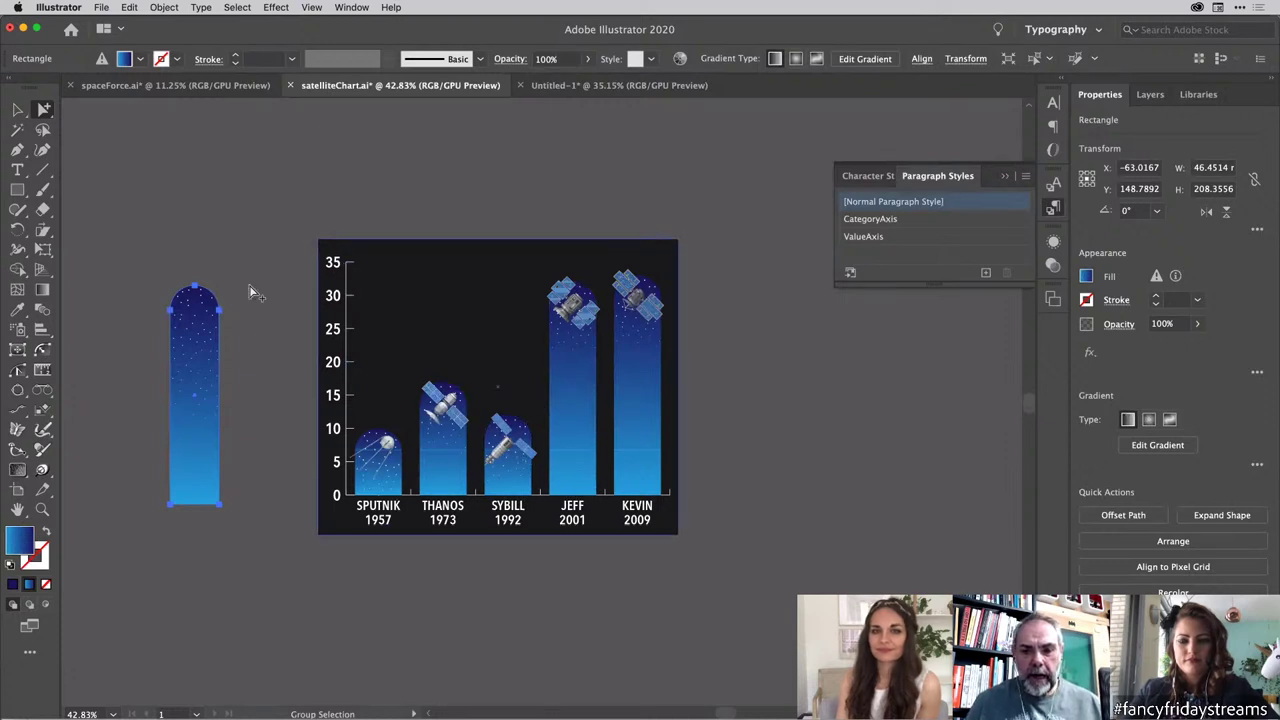
pyautogui.click(583, 87)
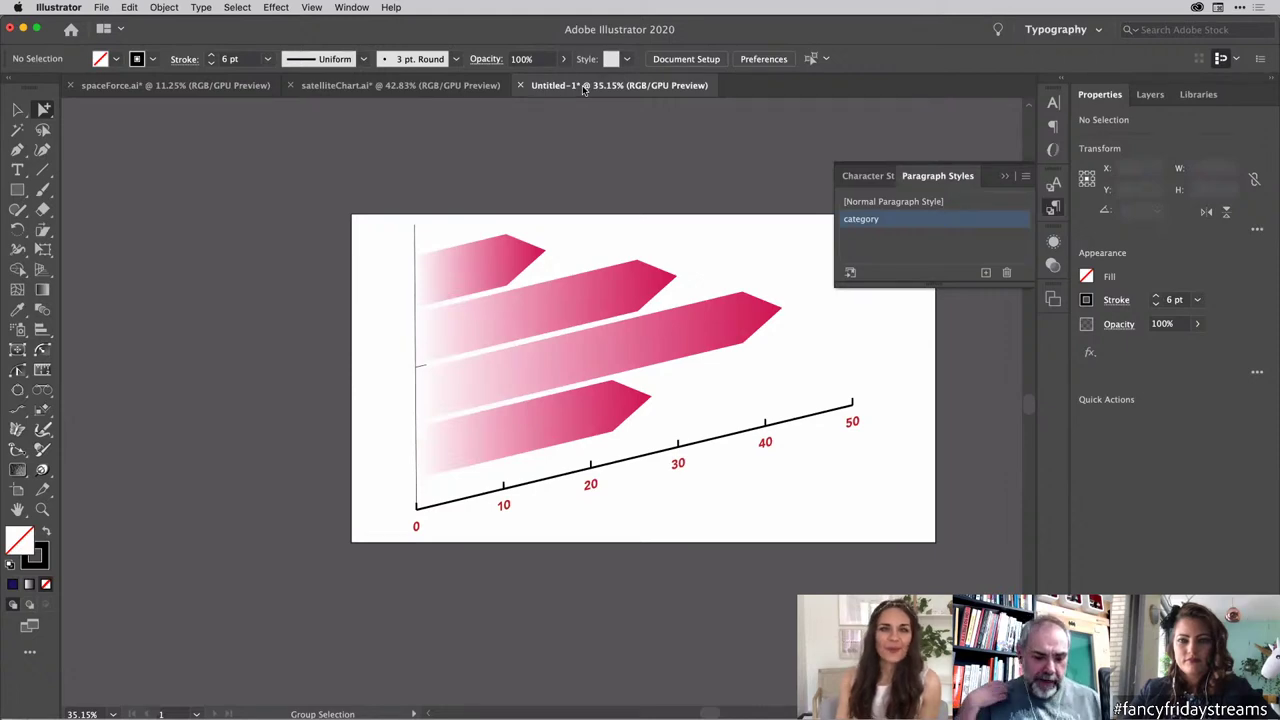
# Step: Close the bar graph document and create a new 1125 x 2436 px document from the iPhone X mobile preset
pyautogui.press('super+w')
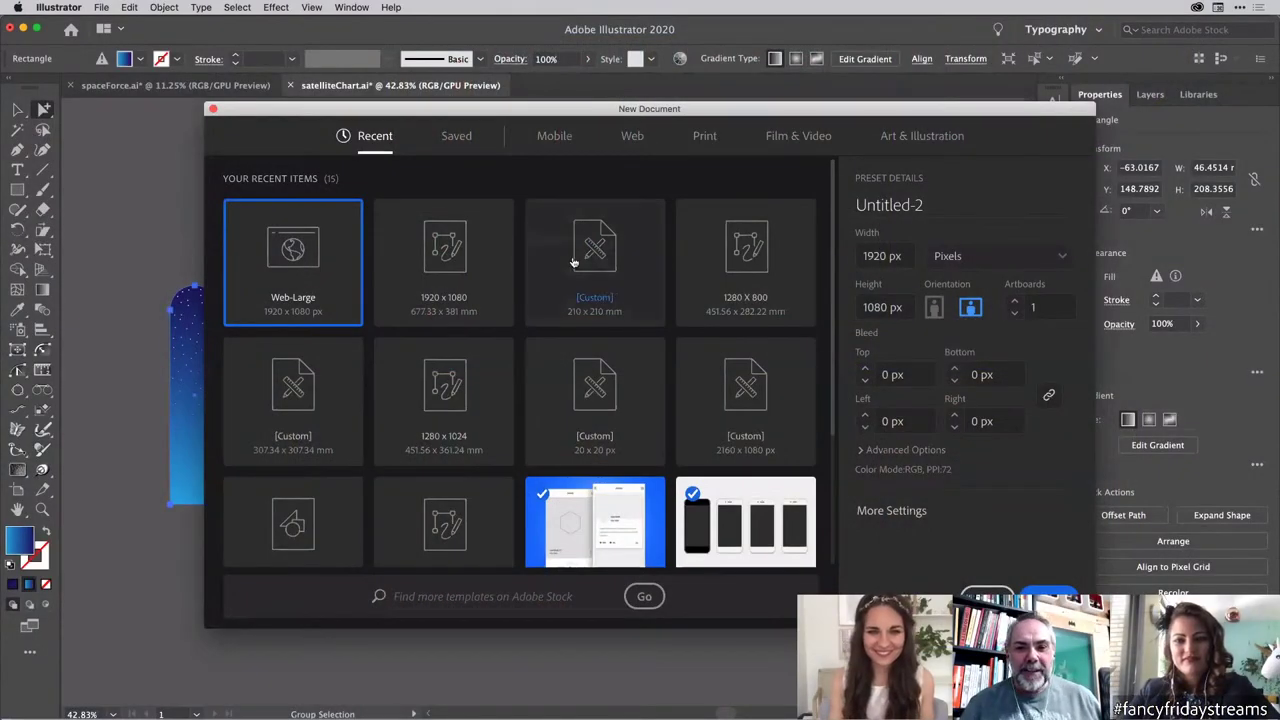
pyautogui.click(555, 138)
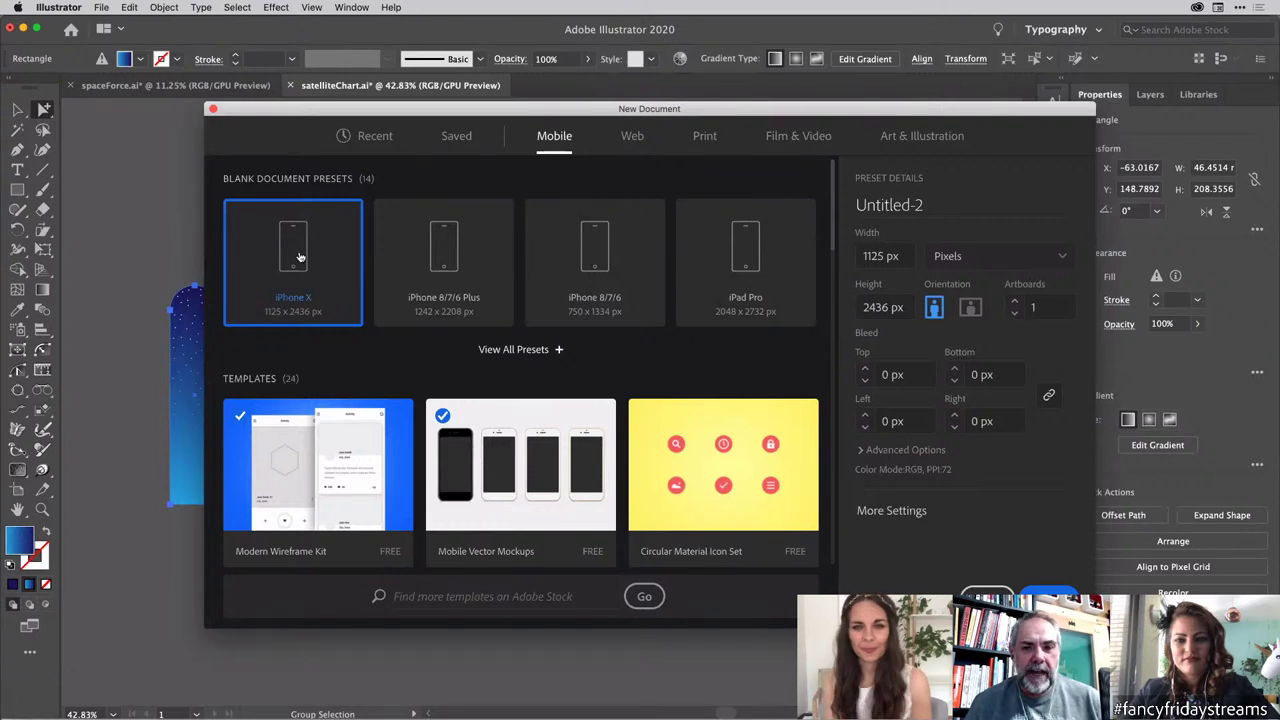
pyautogui.click(558, 350)
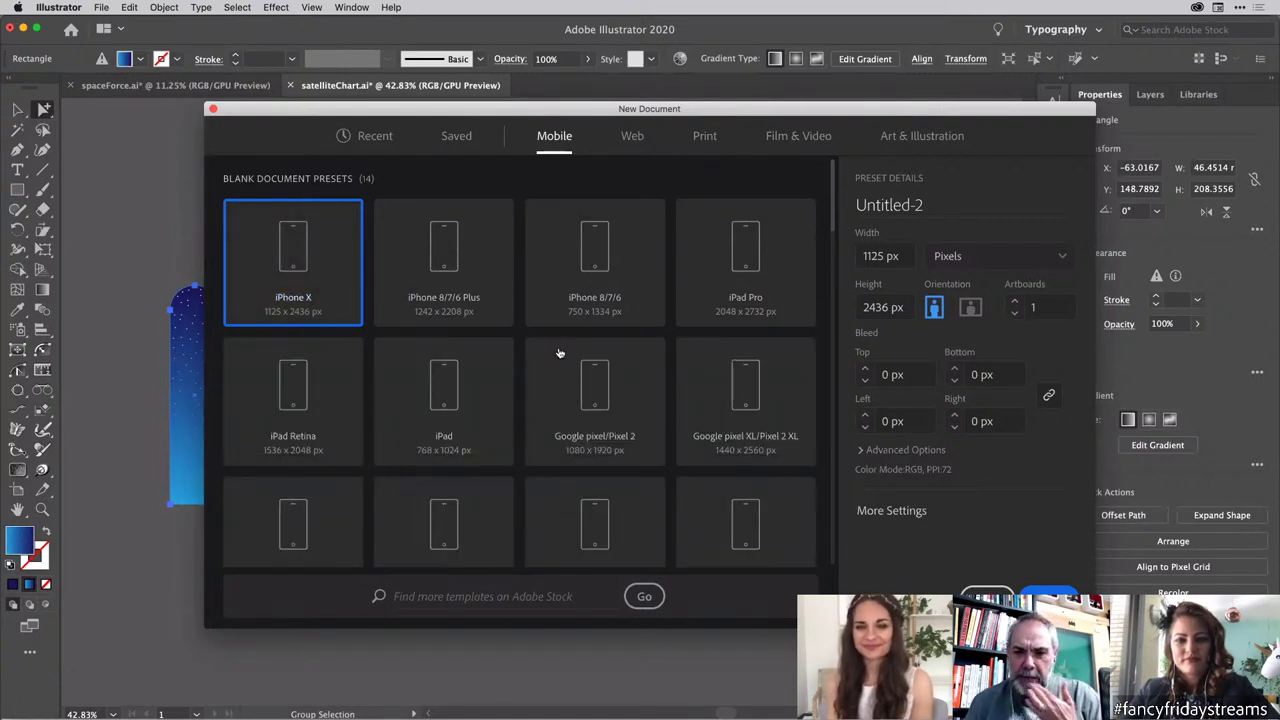
pyautogui.scroll(-5, 559, 353)
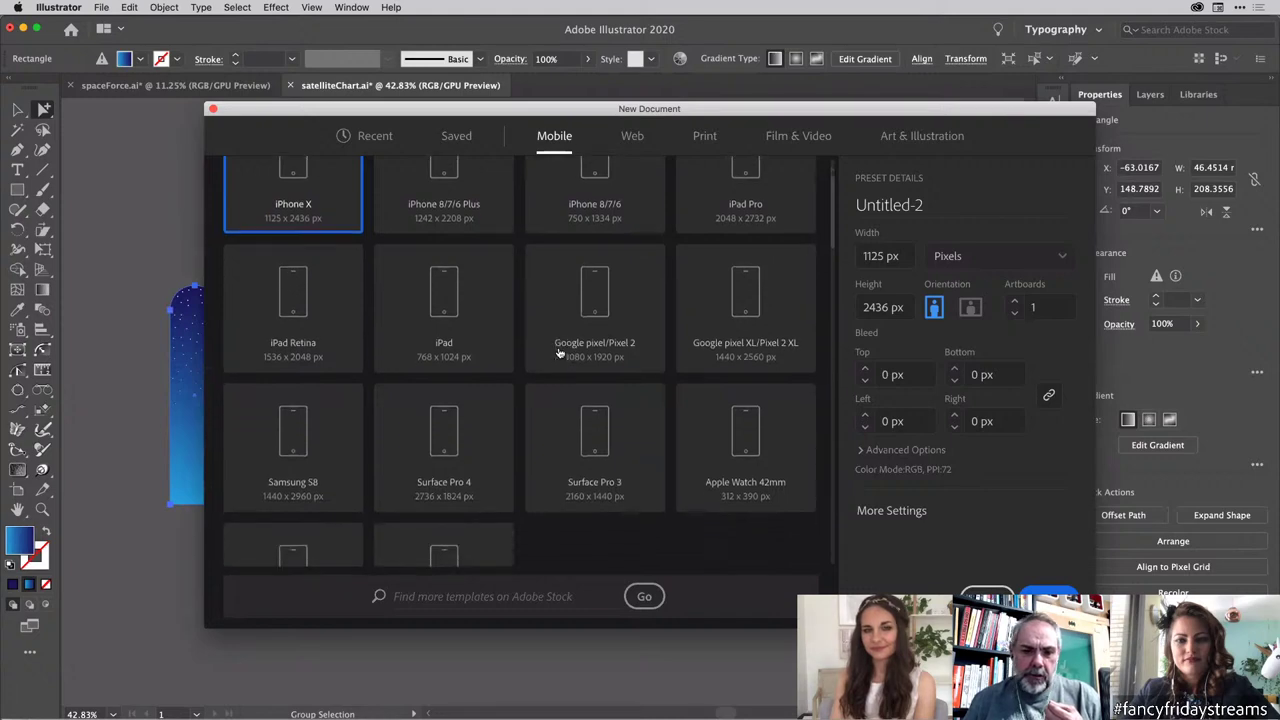
pyautogui.scroll(5, 559, 353)
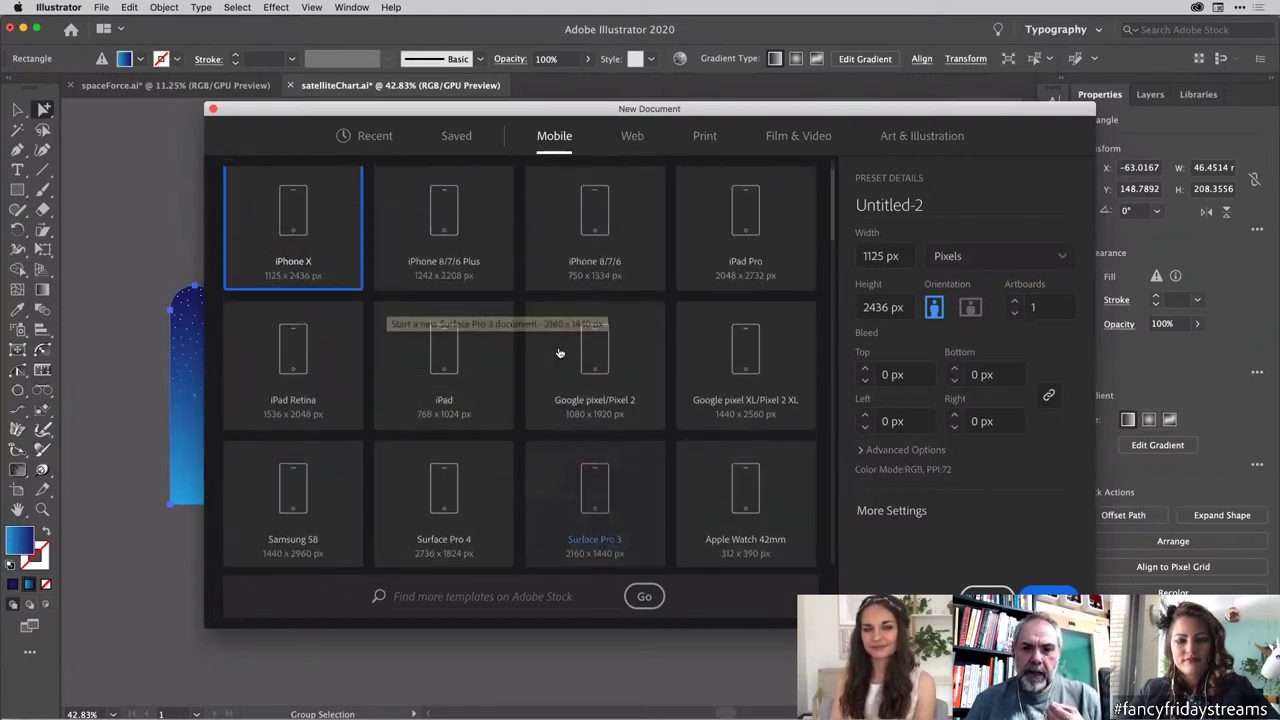
pyautogui.doubleClick(306, 255)
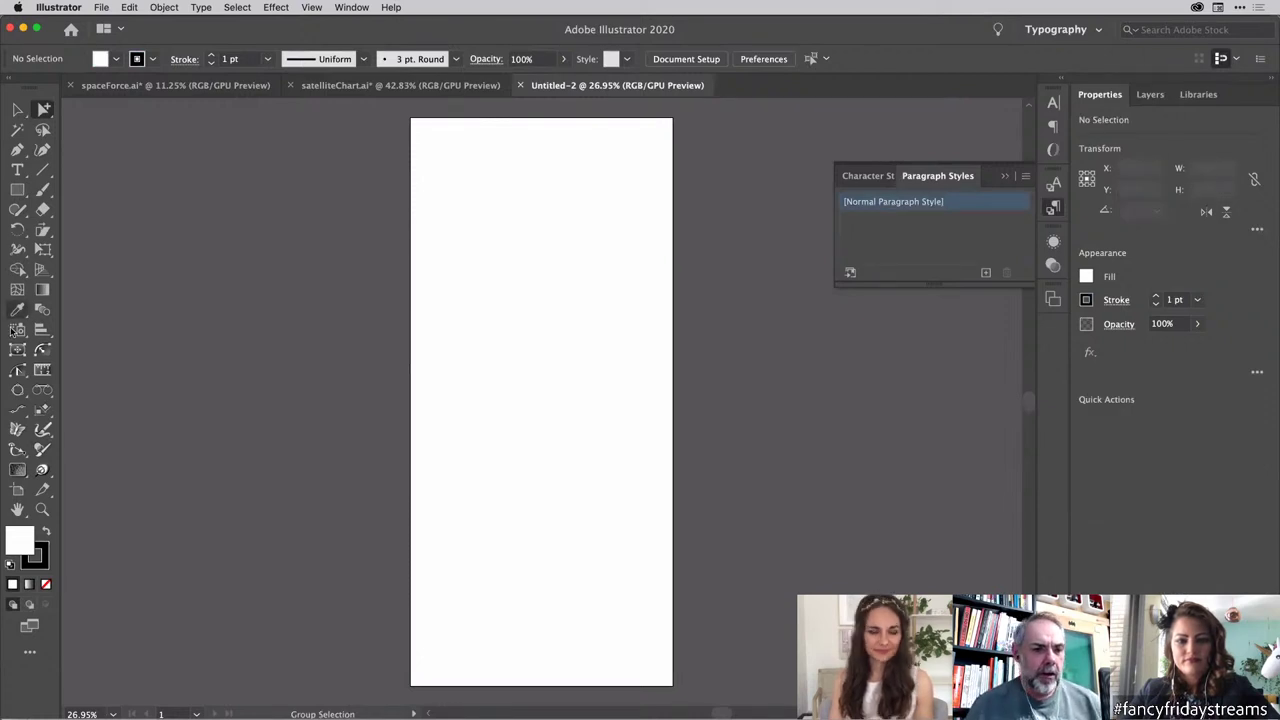
# Step: Draw a line graph nearly as wide as the artboard in its upper half with the Line Graph tool
pyautogui.click(42, 330)
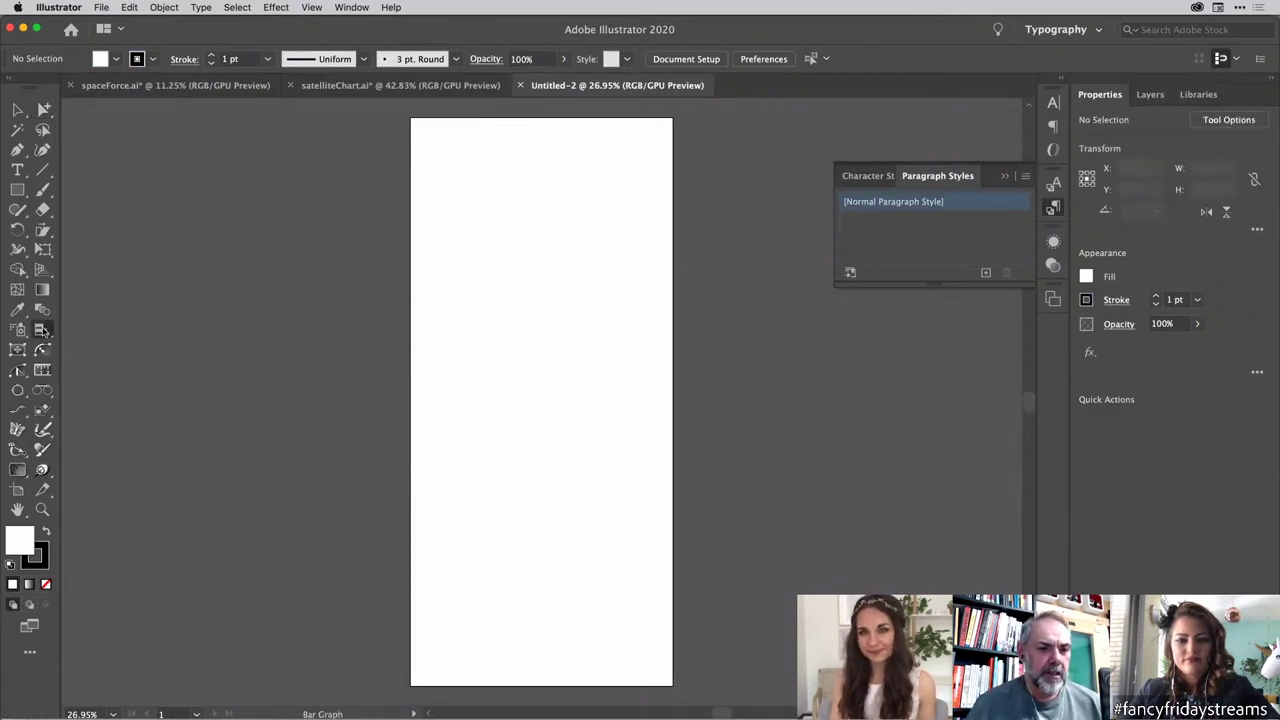
pyautogui.click(42, 330)
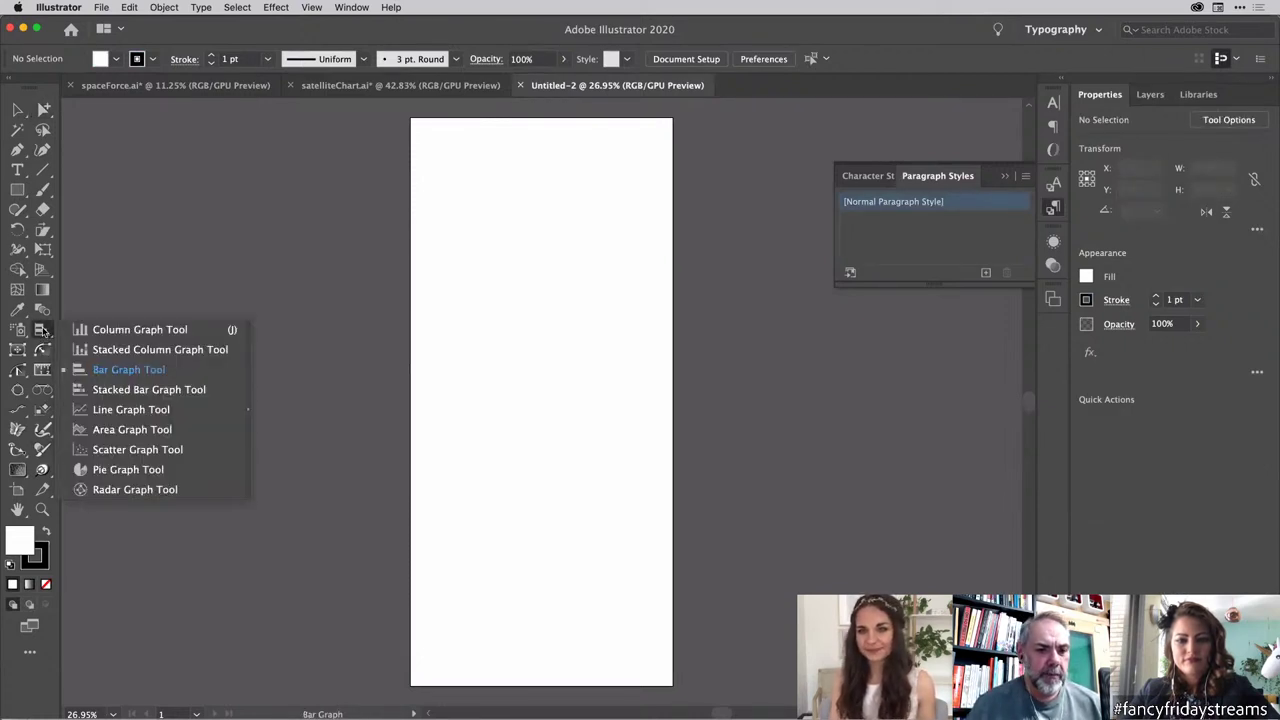
pyautogui.click(108, 410)
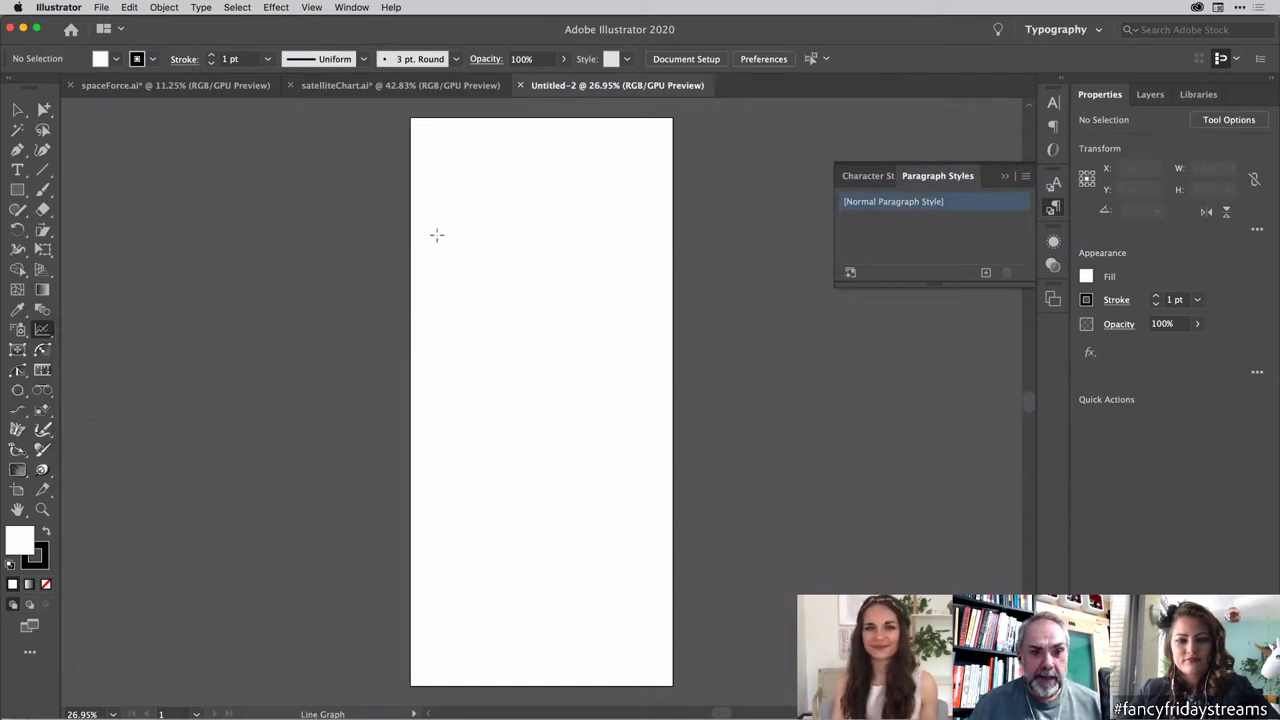
pyautogui.moveTo(438, 235); pyautogui.dragTo(660, 369)
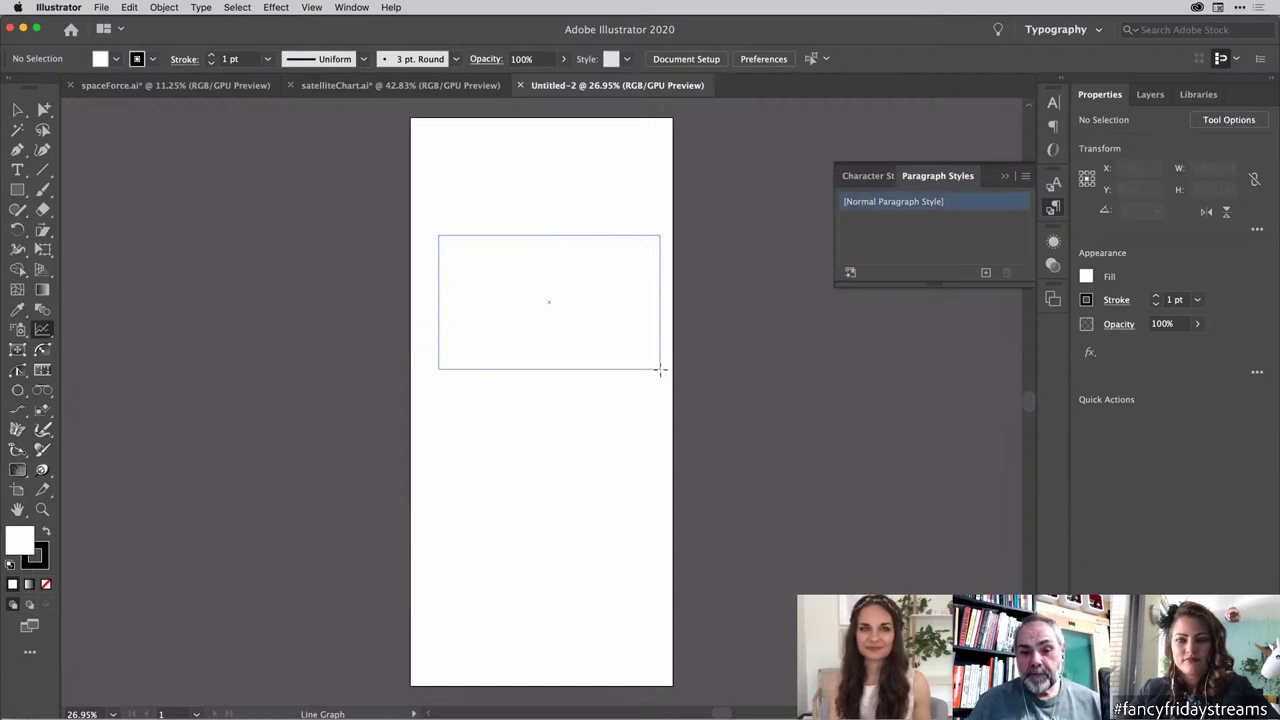
pyautogui.moveTo(660, 369); pyautogui.dragTo(660, 369)
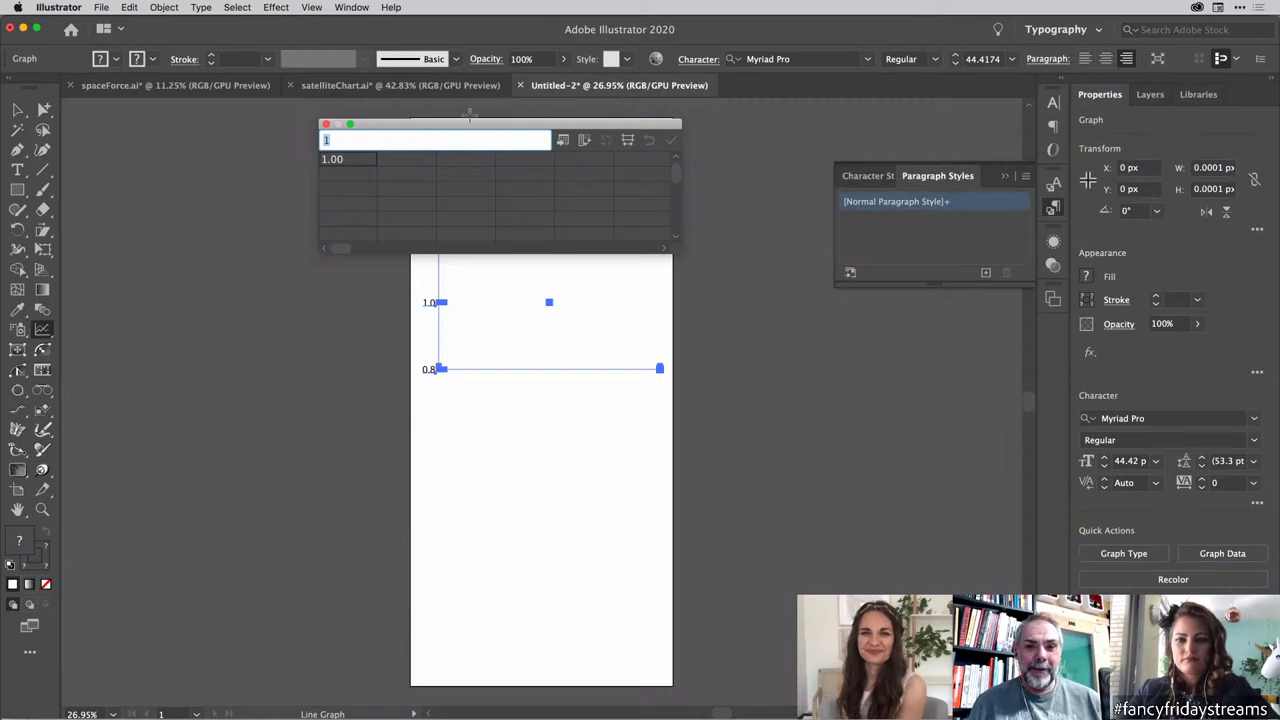
# Step: Enter 26, 11, 23, 42 and 33 across the first row of the graph data and apply them to the graph
pyautogui.moveTo(465, 128); pyautogui.dragTo(695, 125)
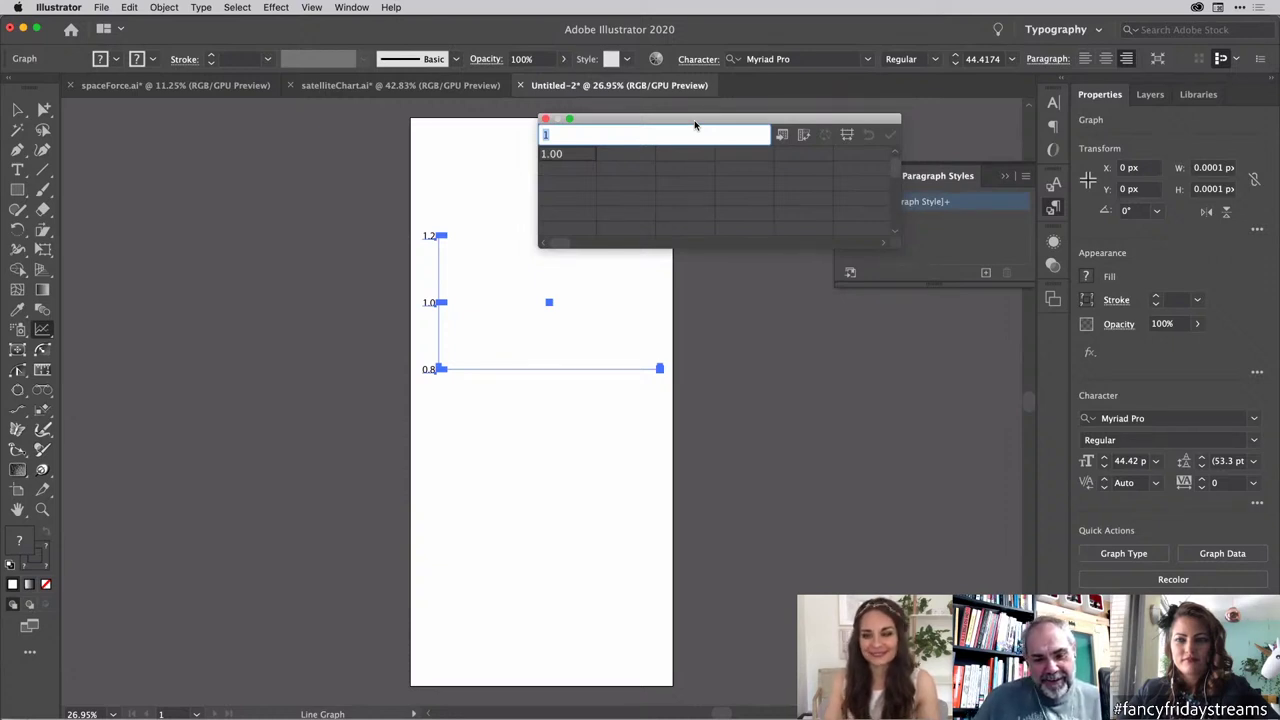
pyautogui.write('26')
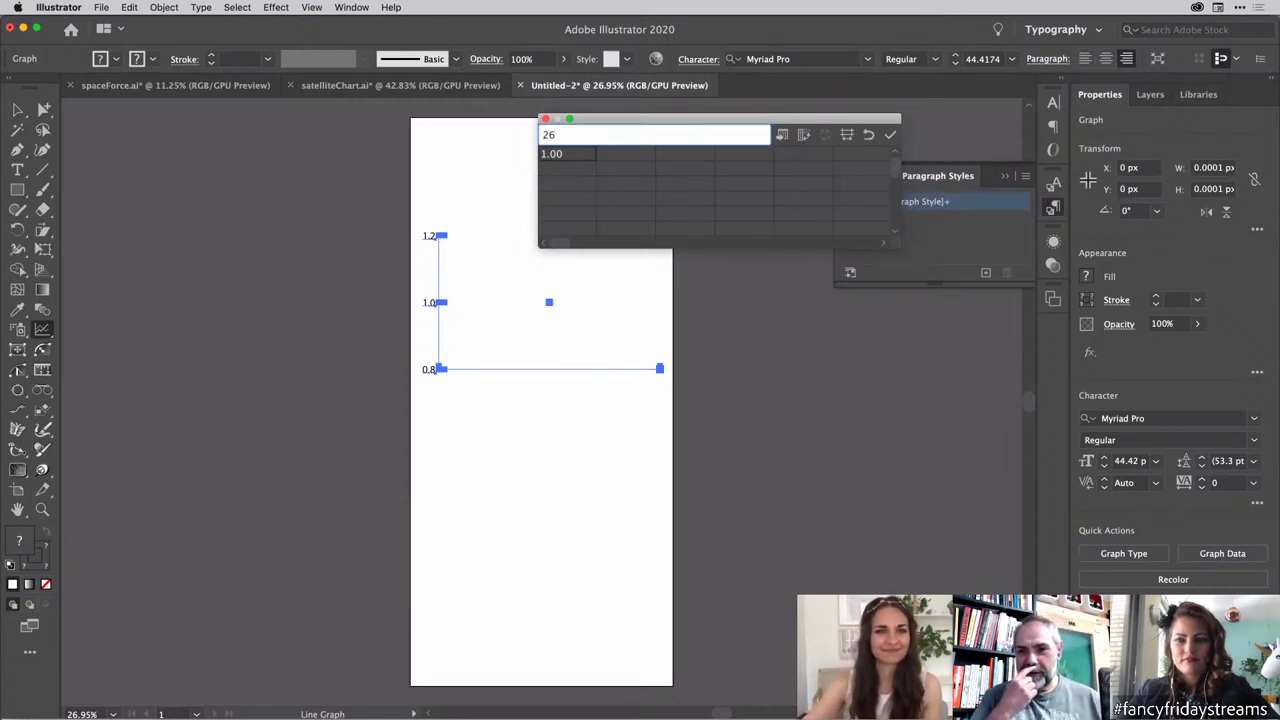
pyautogui.press('Tab')
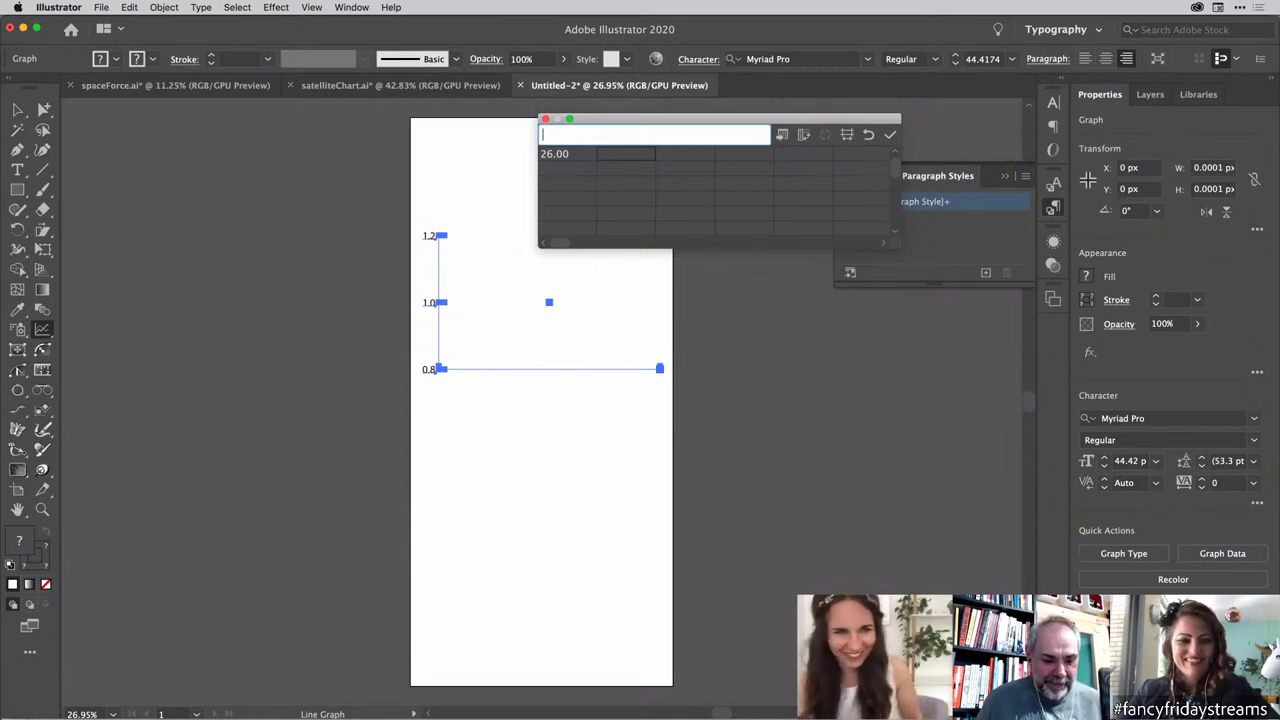
pyautogui.write('11')
pyautogui.press('Tab')
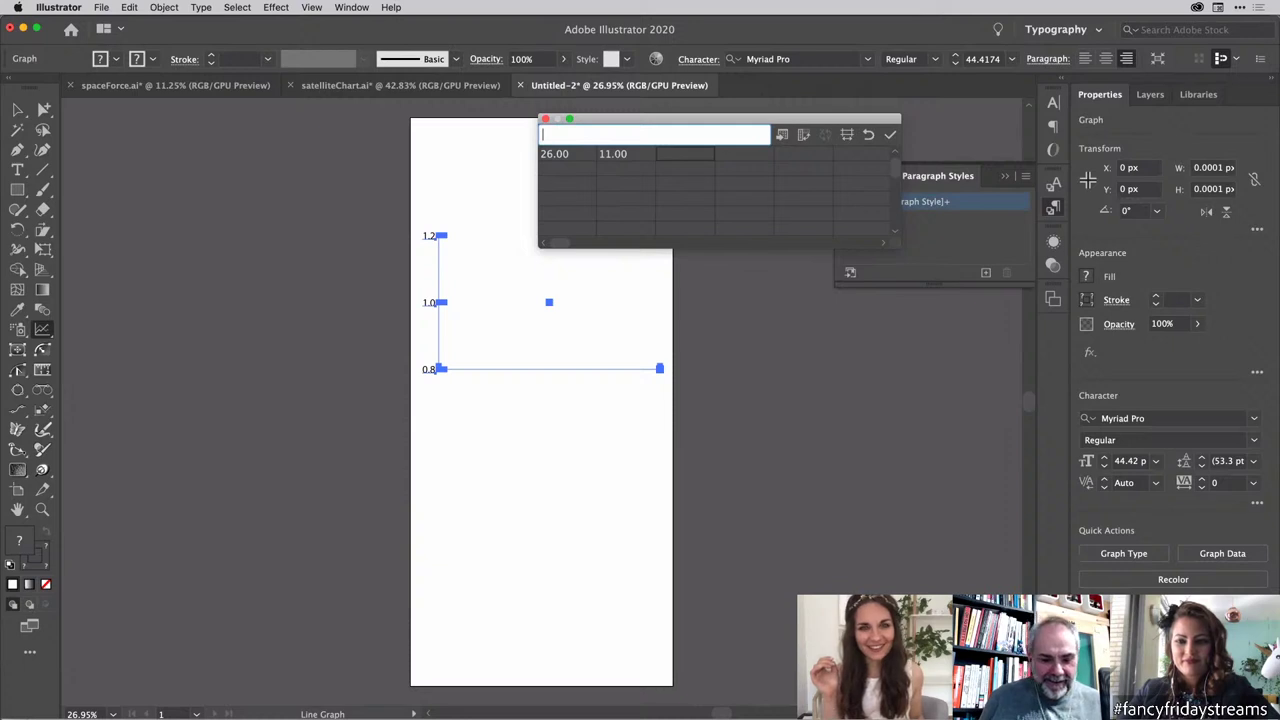
pyautogui.press('Tab')
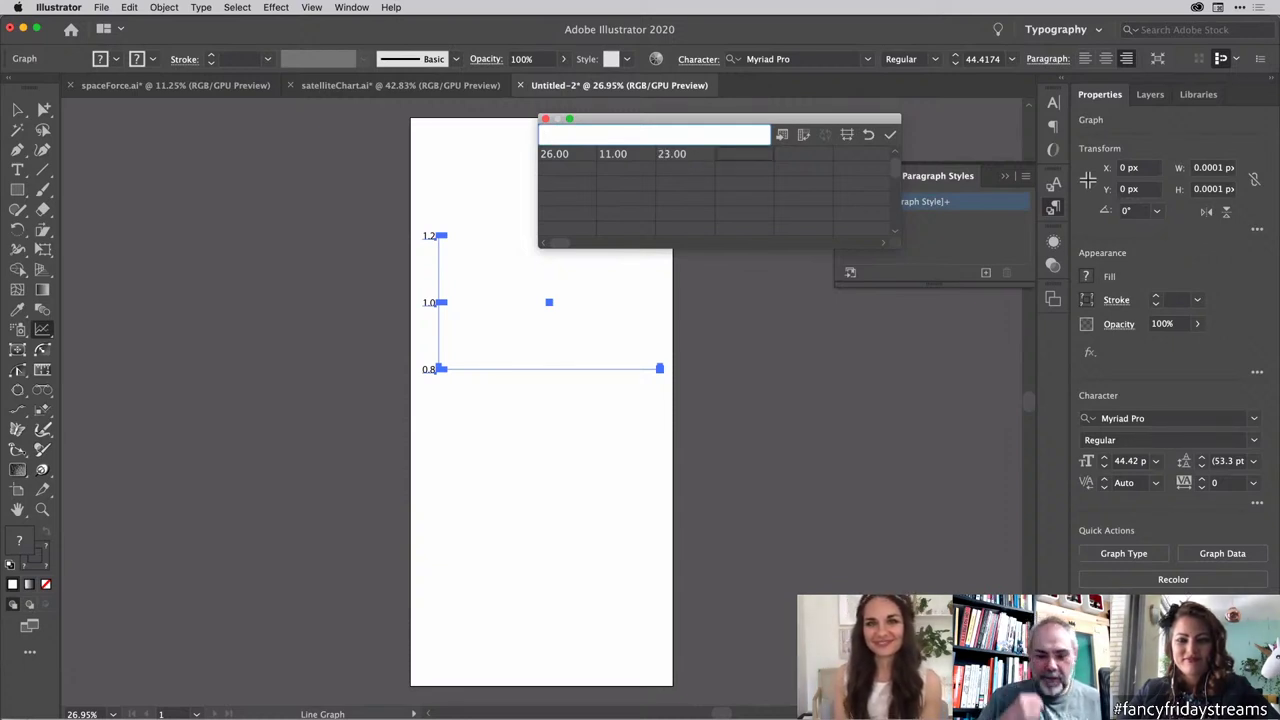
pyautogui.press('Tab')
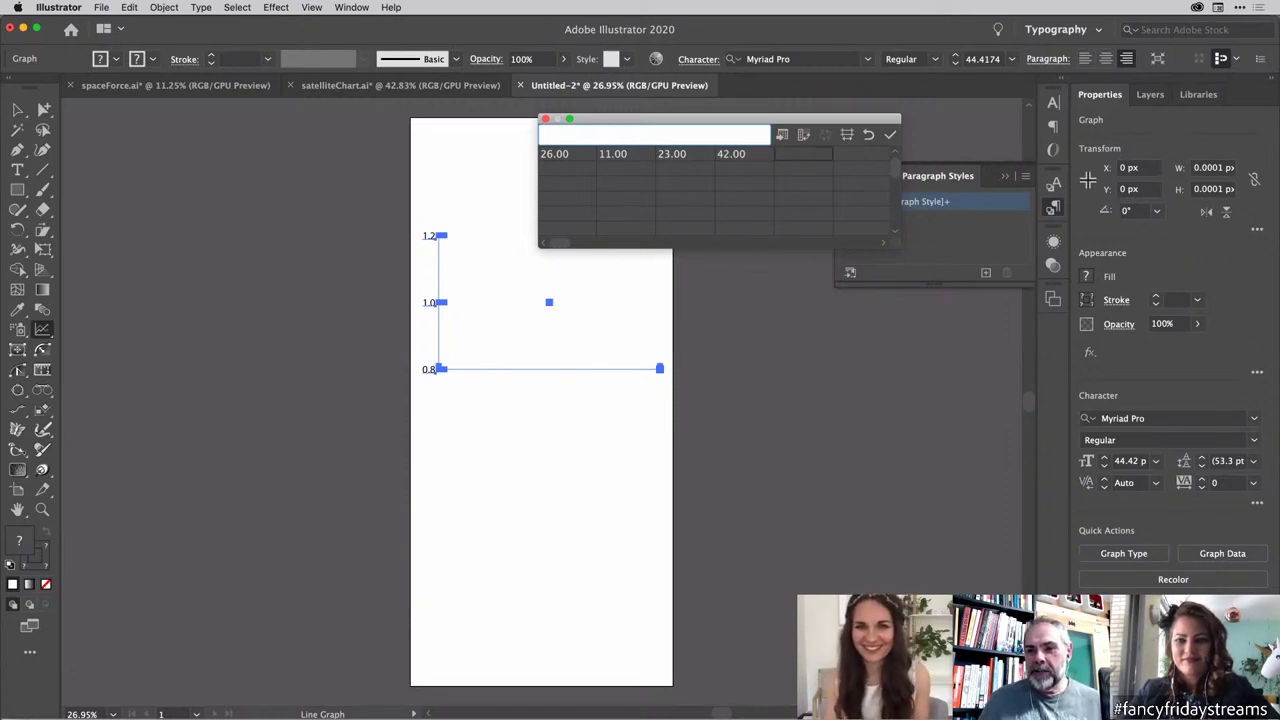
pyautogui.write('33')
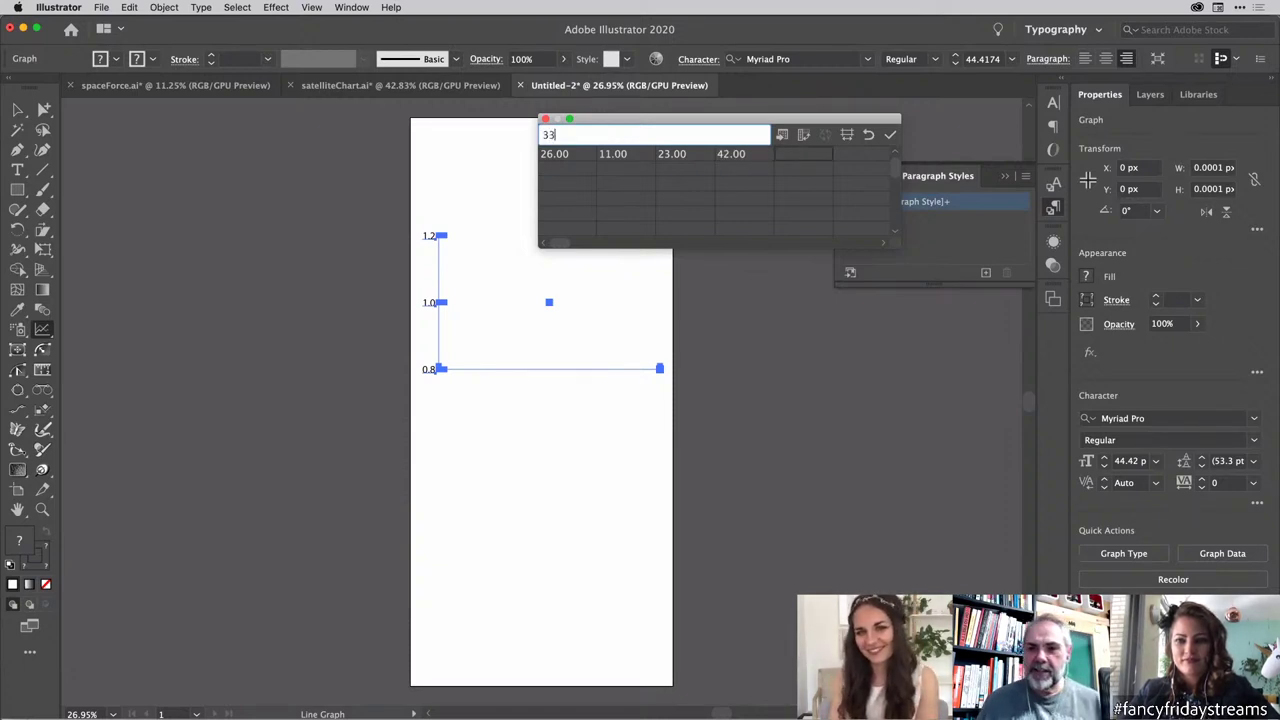
pyautogui.click(890, 134)
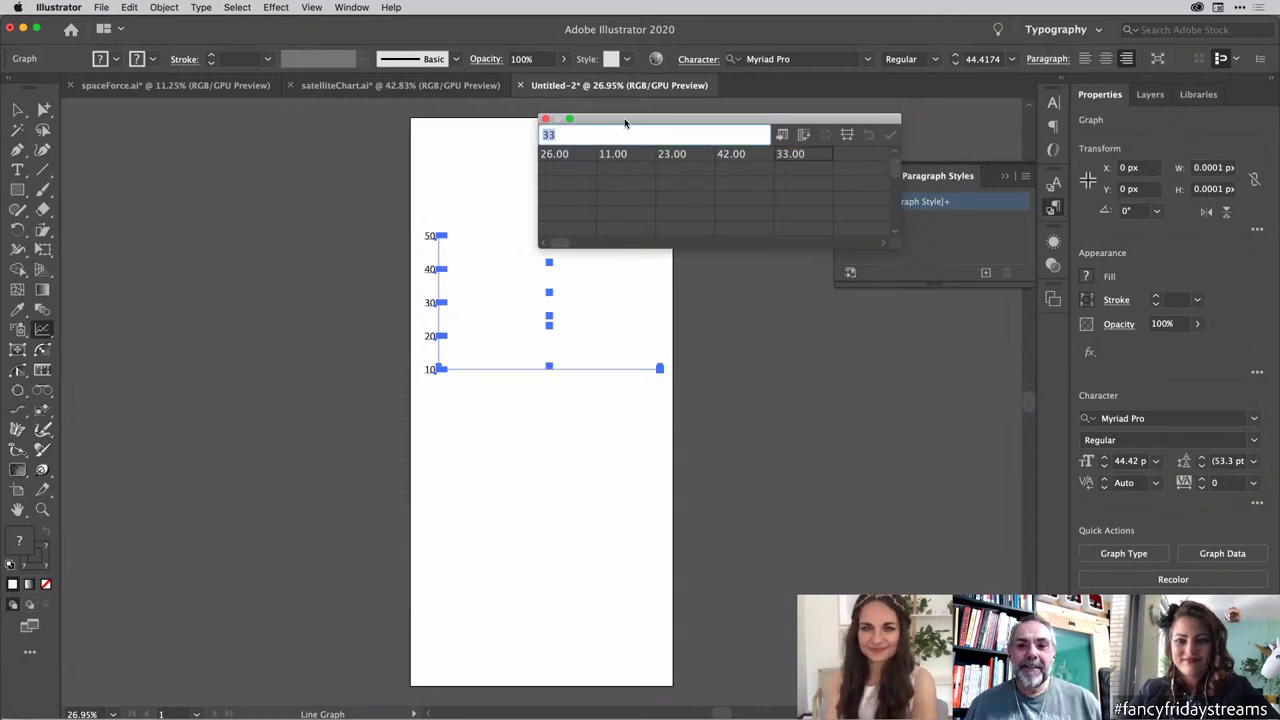
# Step: Enlarge the graph data window clear of the graph, transpose the rows and columns, and apply the change
pyautogui.moveTo(624, 122); pyautogui.dragTo(805, 130)
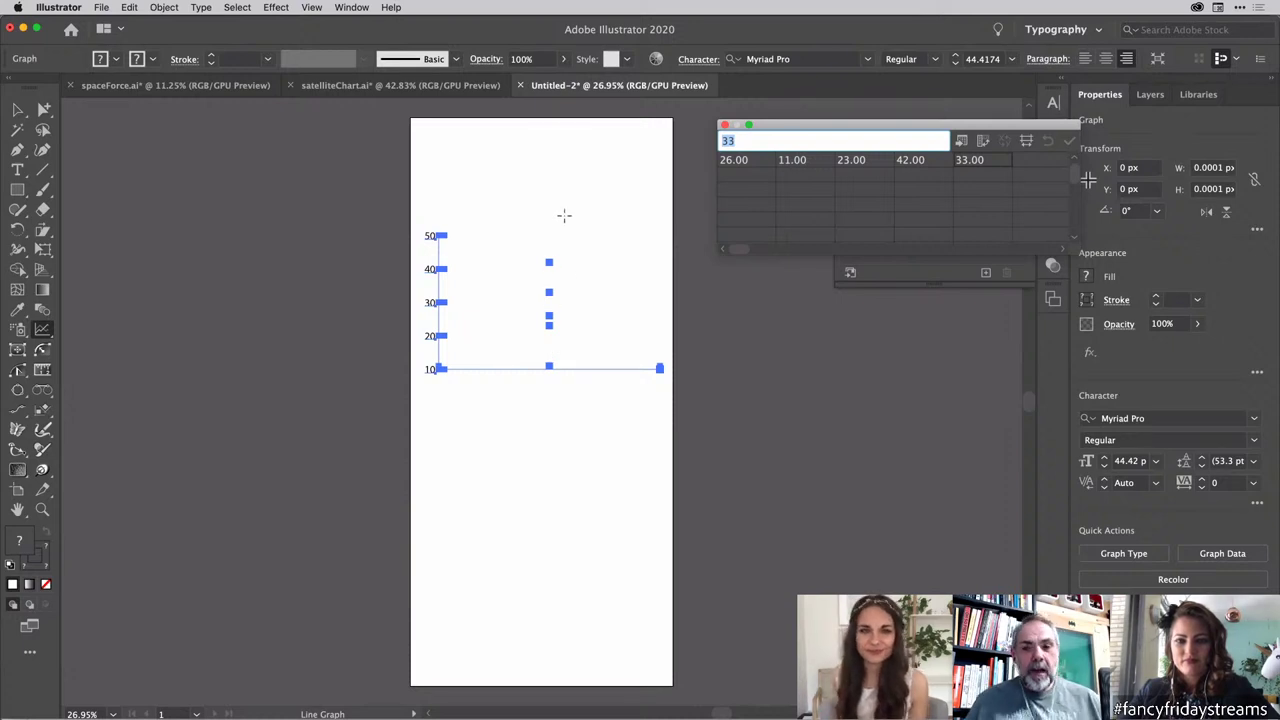
pyautogui.moveTo(1076, 250); pyautogui.dragTo(1066, 376)
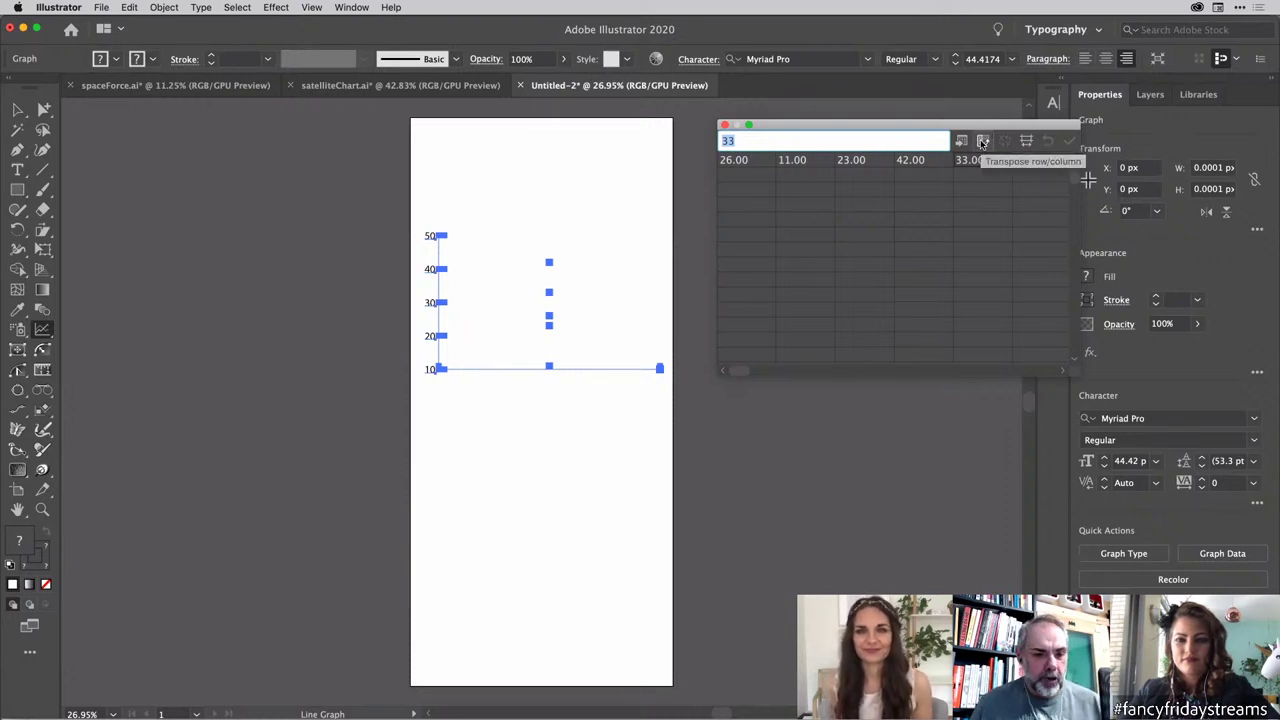
pyautogui.click(982, 141)
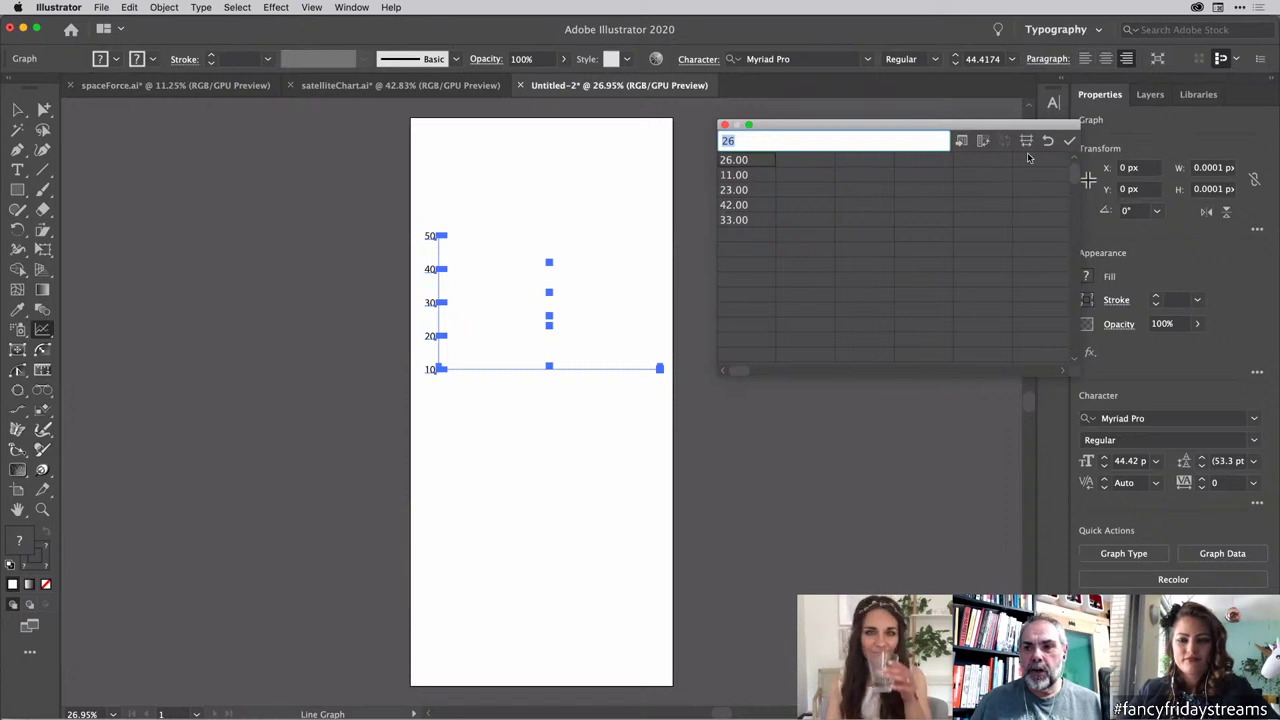
pyautogui.click(1069, 142)
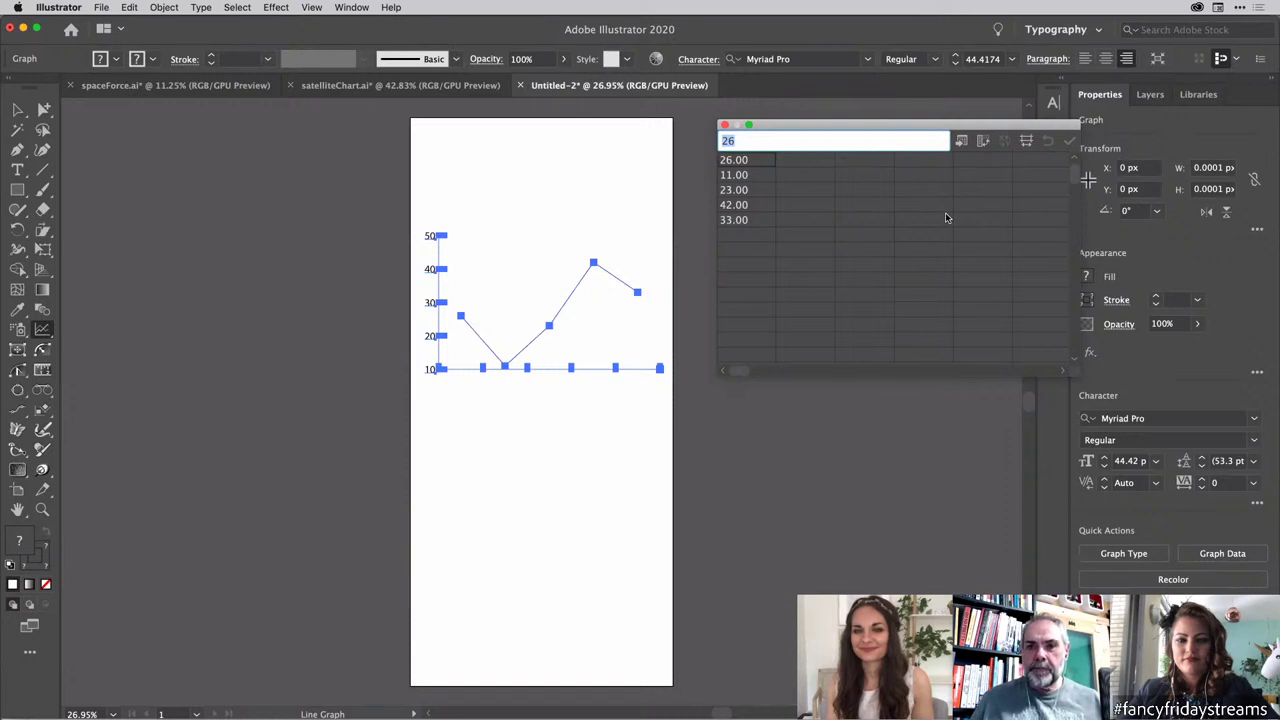
# Step: Move the five values from the first column of the graph data to the second column
pyautogui.keyDown('shift'); pyautogui.click(760, 222); pyautogui.keyUp('shift')
pyautogui.press('super+c')
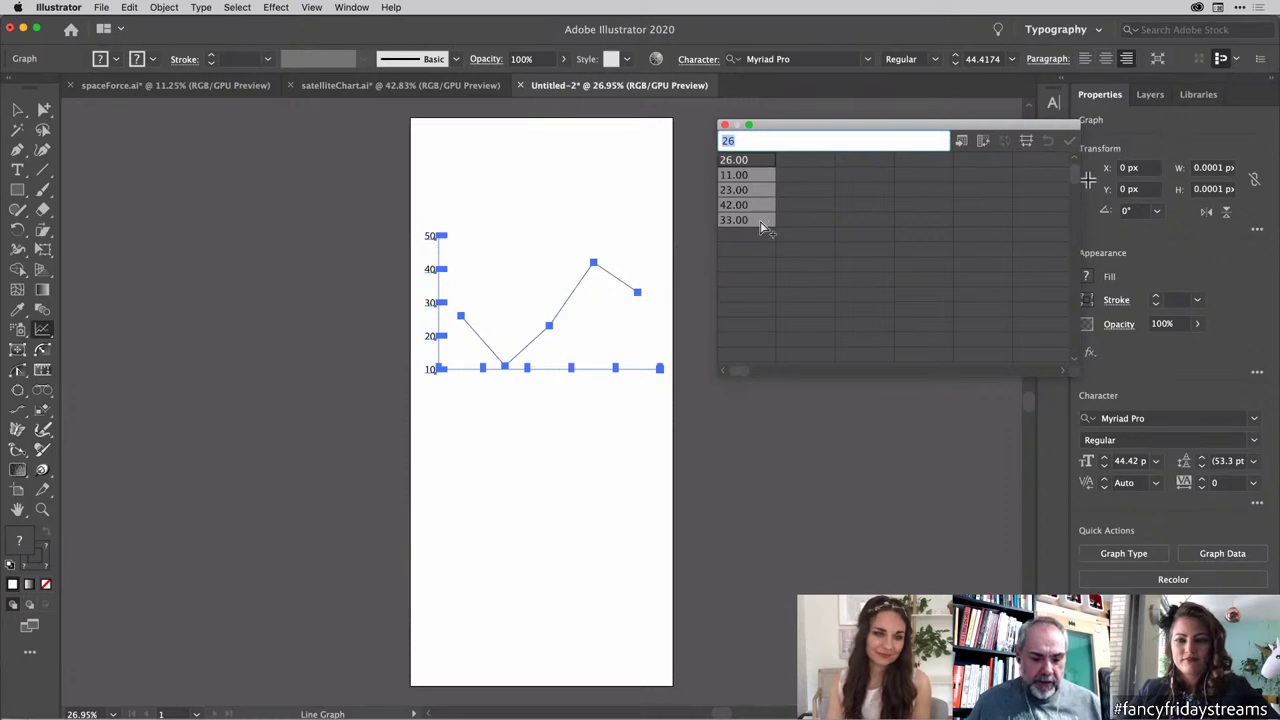
pyautogui.press('Delete')
pyautogui.click(798, 162)
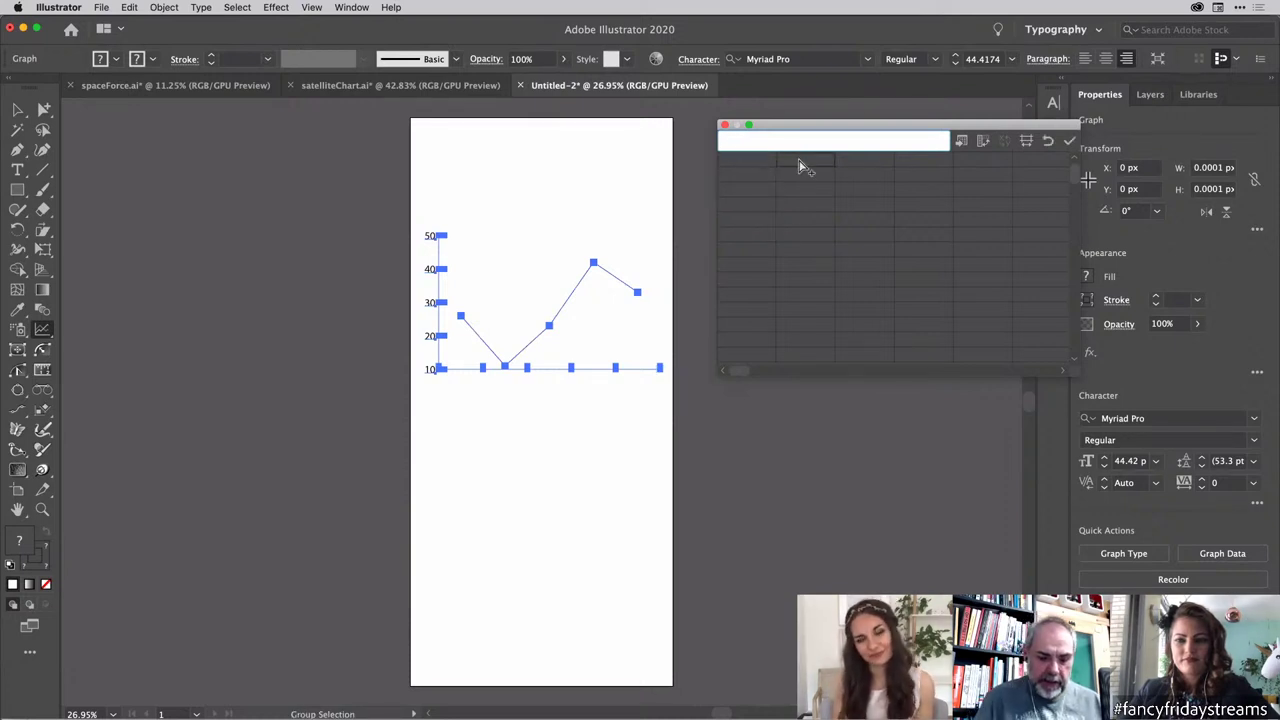
pyautogui.press('super+v')
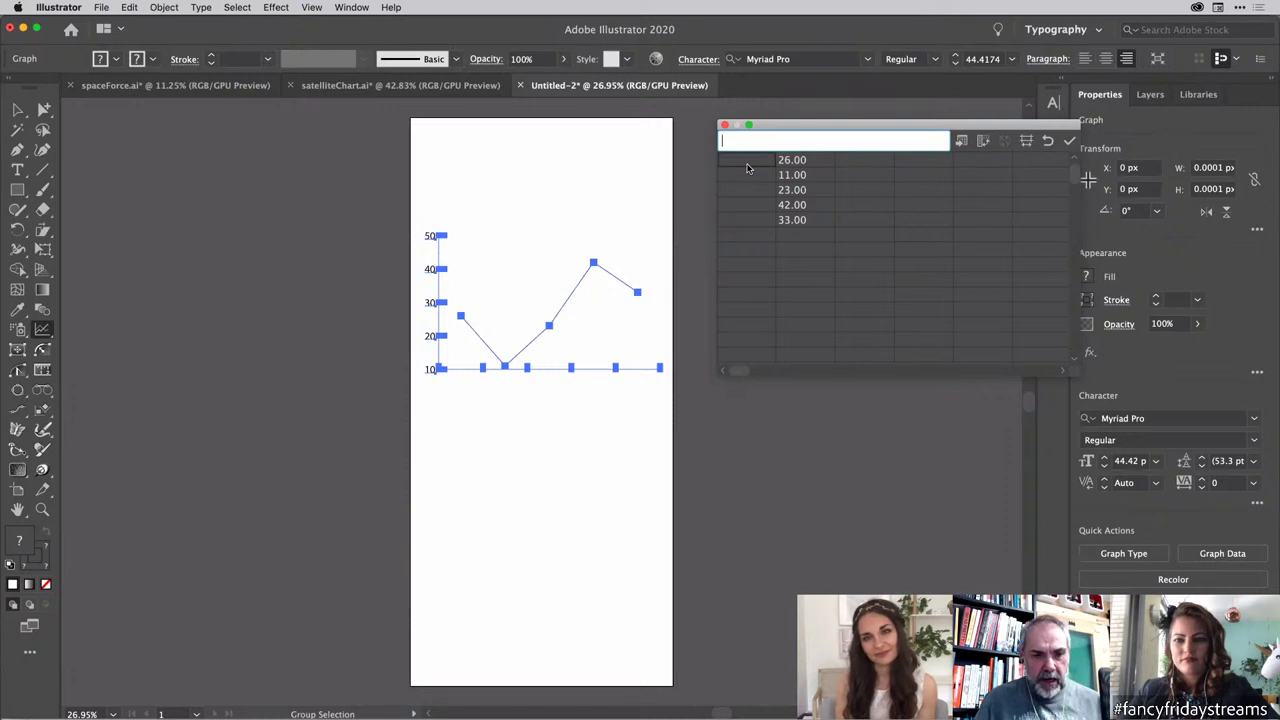
# Step: Enter 2014 in the first column of the graph data, beside the value 26
pyautogui.write('20')
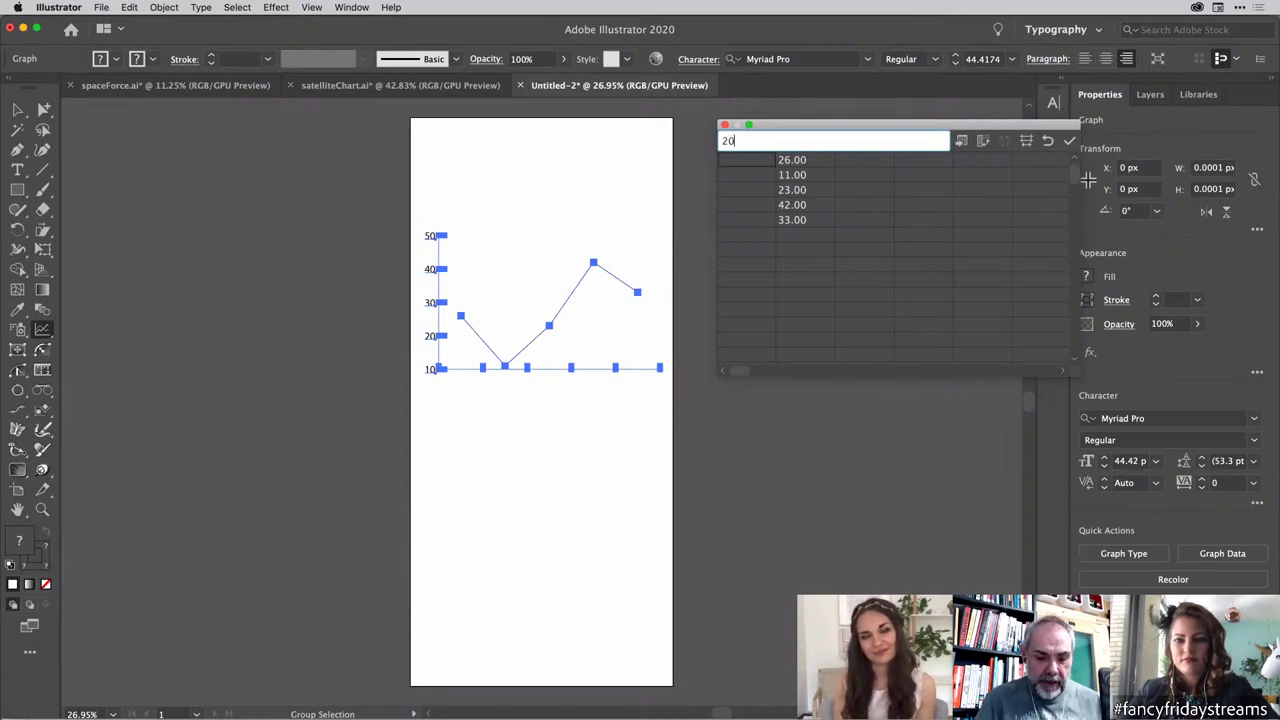
pyautogui.write('14')
pyautogui.press('Return')
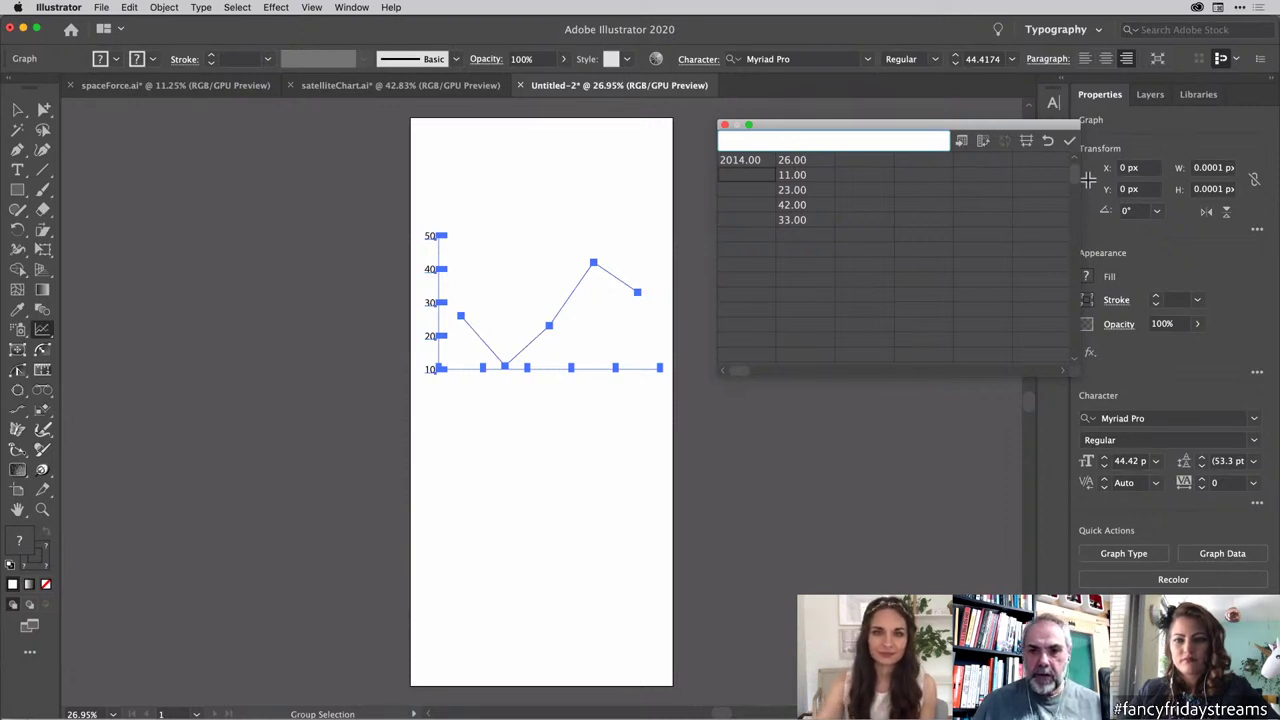
# Step: Set the cell style of the graph data to 0 decimals
pyautogui.moveTo(758, 164); pyautogui.dragTo(757, 224)
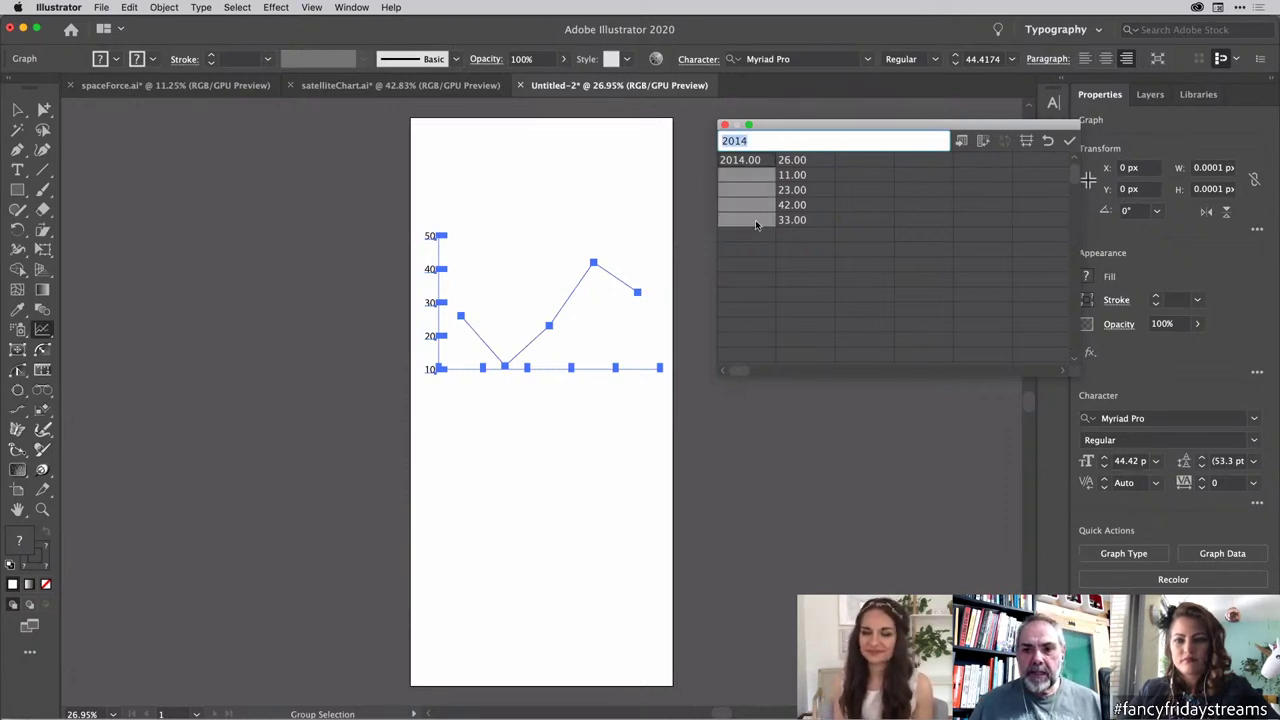
pyautogui.click(1027, 141)
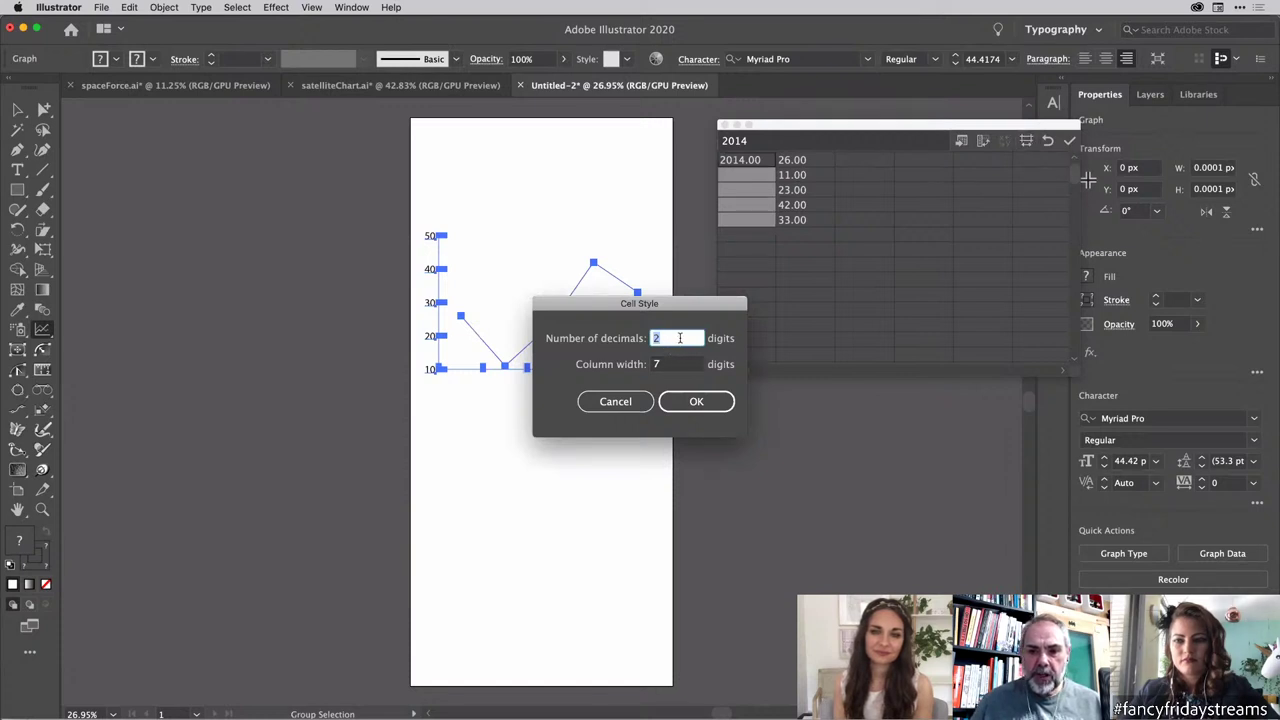
pyautogui.write('0')
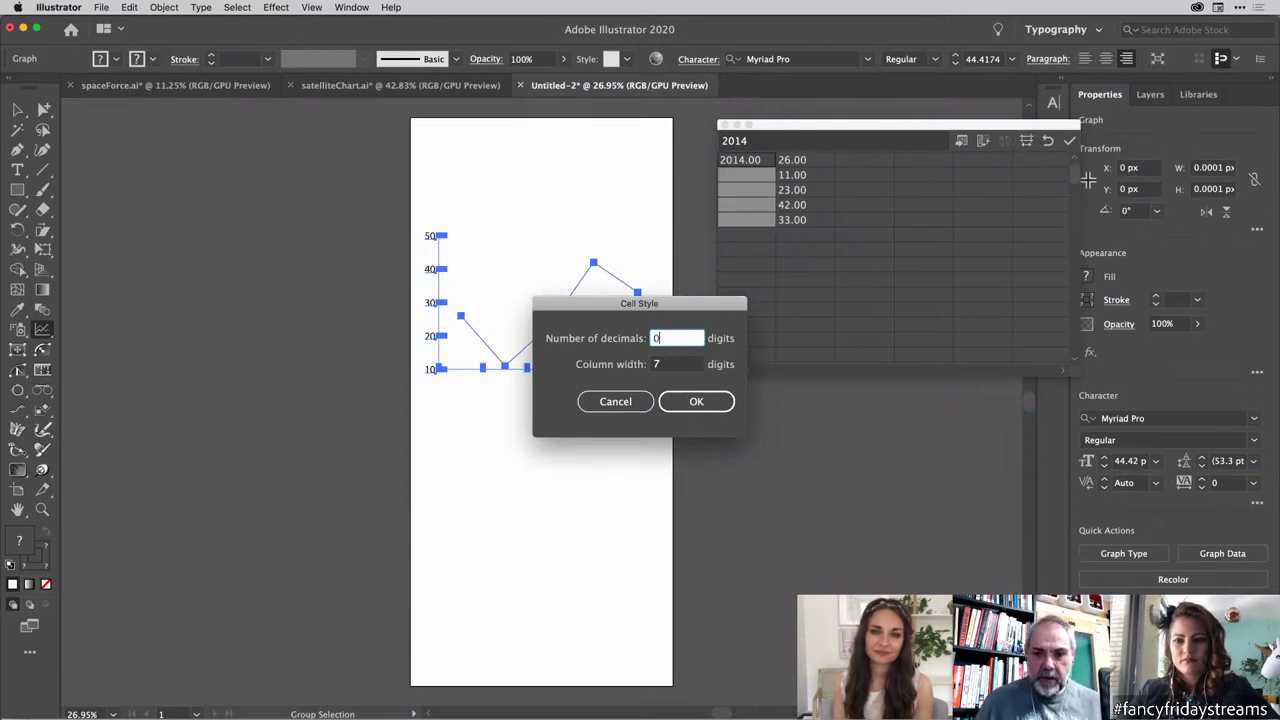
pyautogui.click(684, 402)
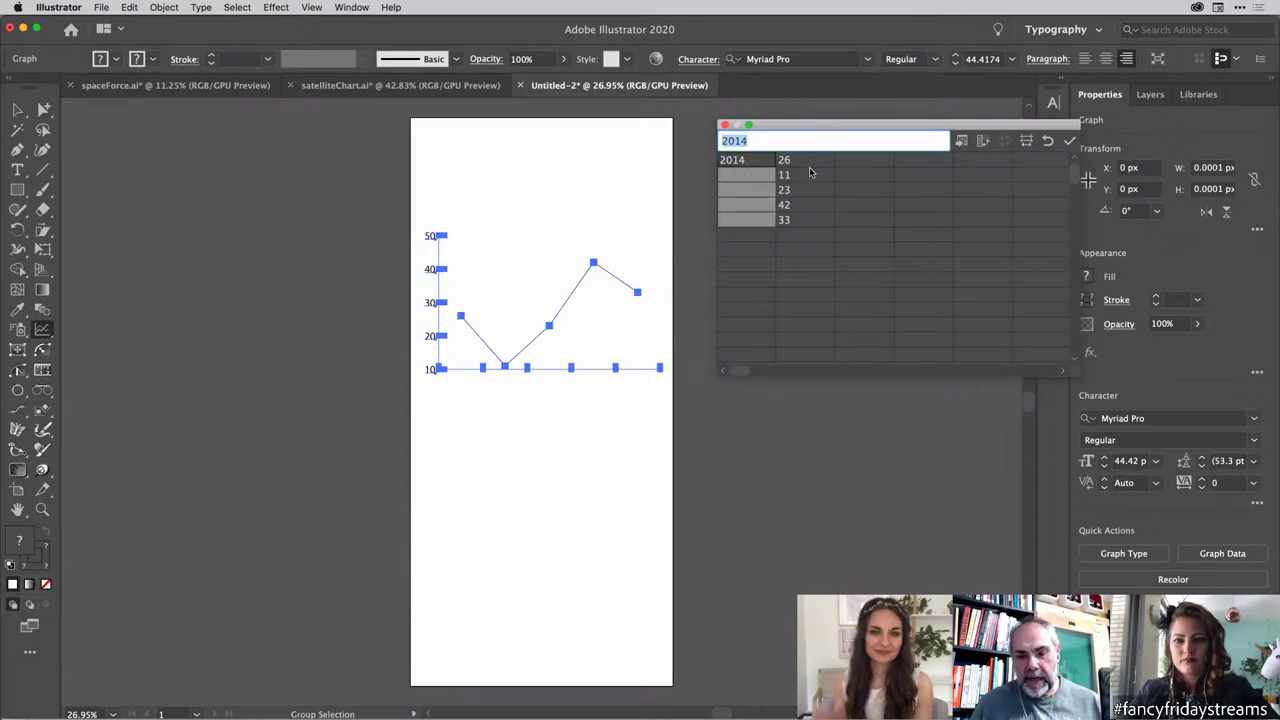
# Step: Enter 2015 in the first column of the graph data, beside the value 11
pyautogui.click(740, 179)
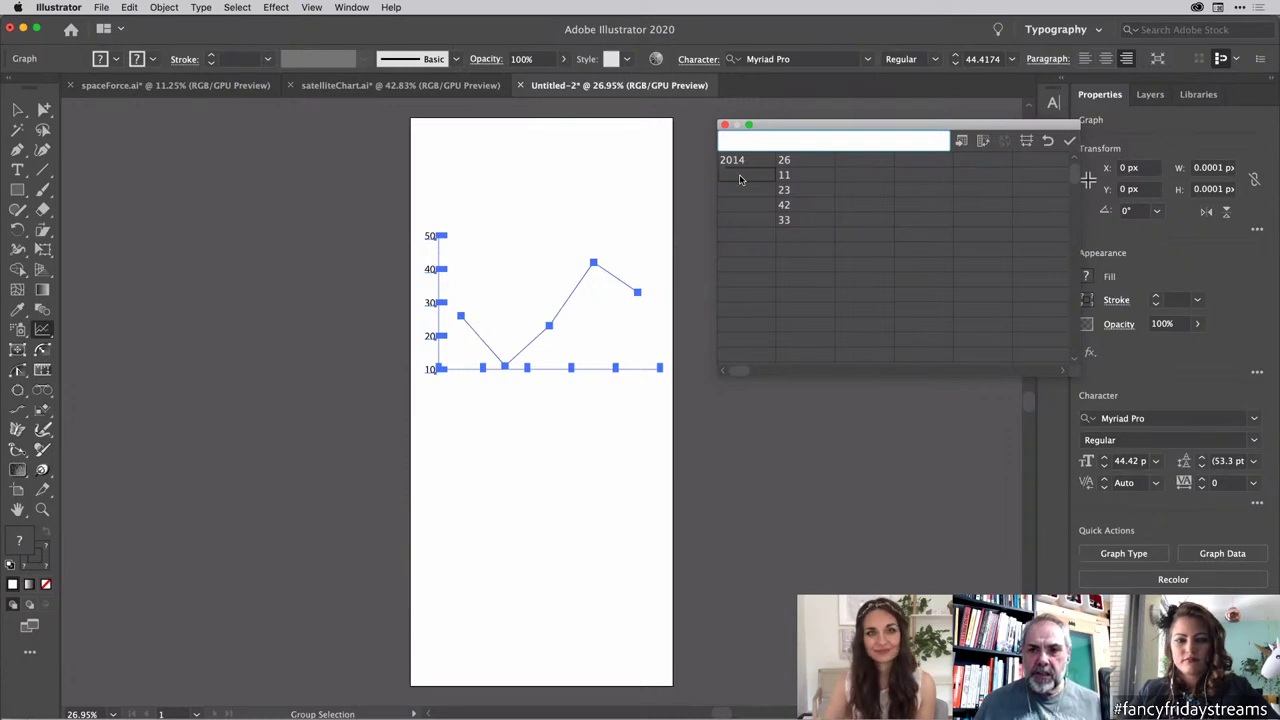
pyautogui.write('20')
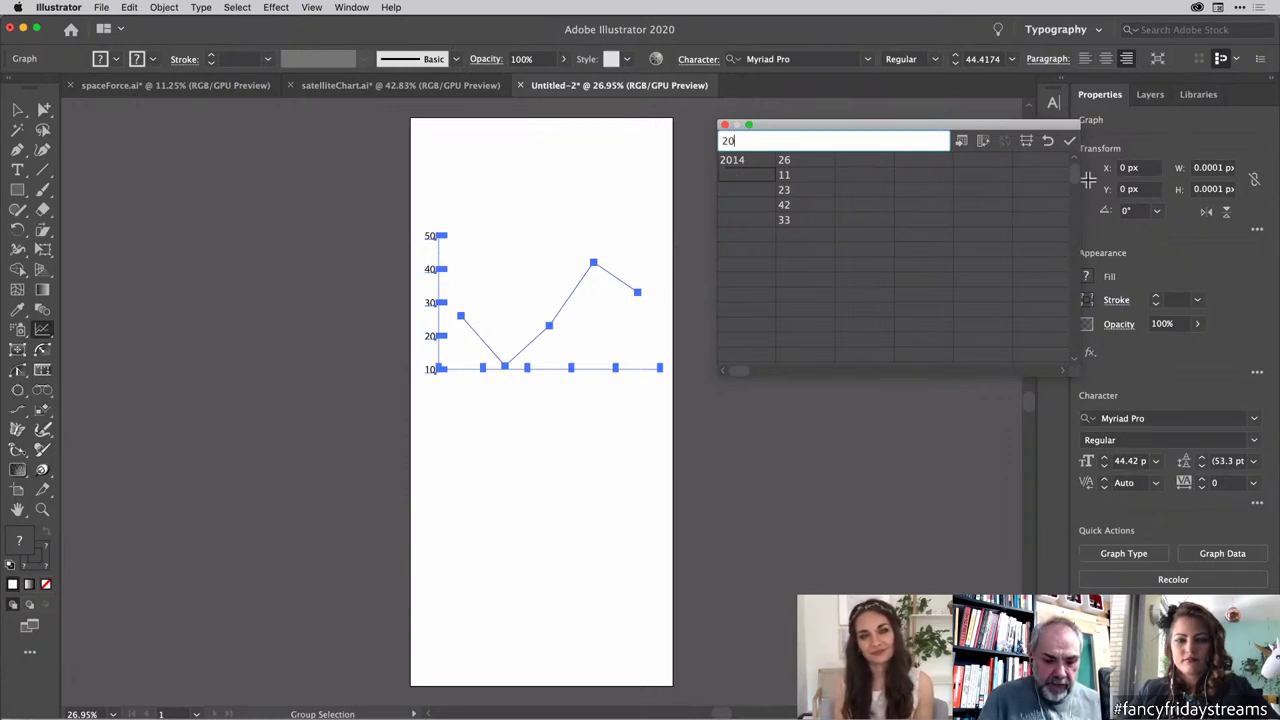
pyautogui.write('15')
pyautogui.press('Tab')
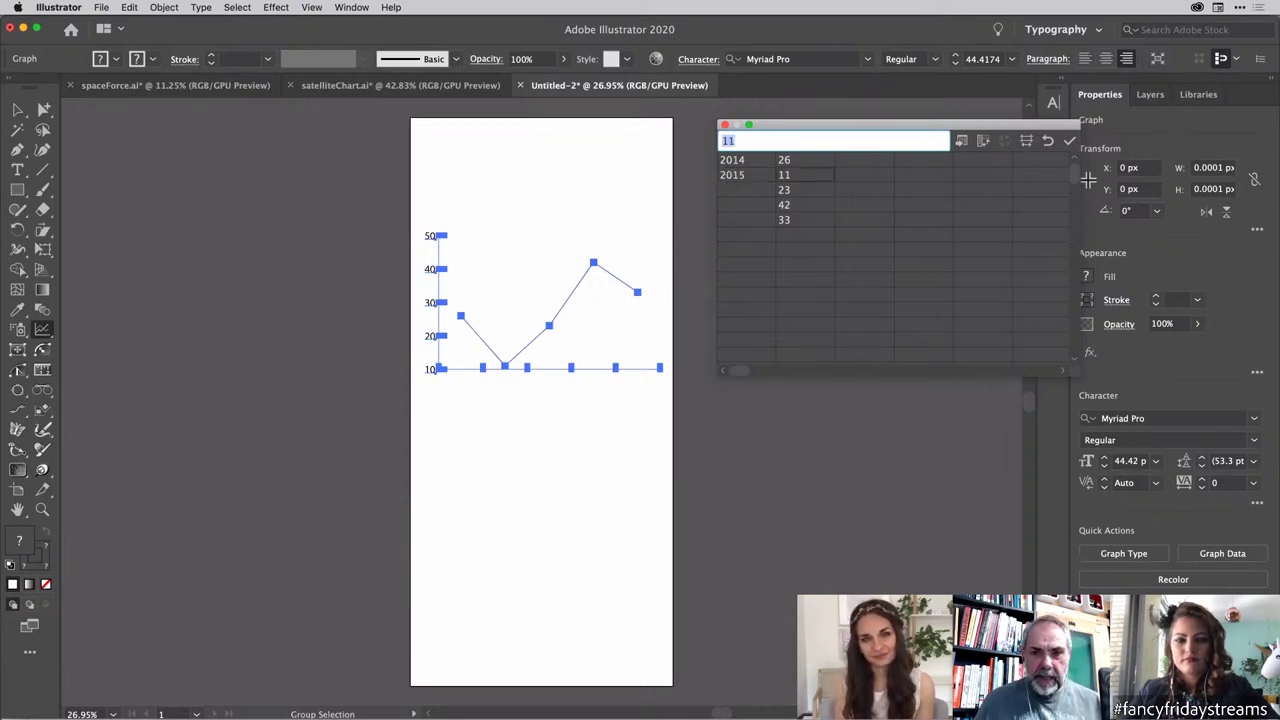
pyautogui.write('2016')
pyautogui.press('Tab')
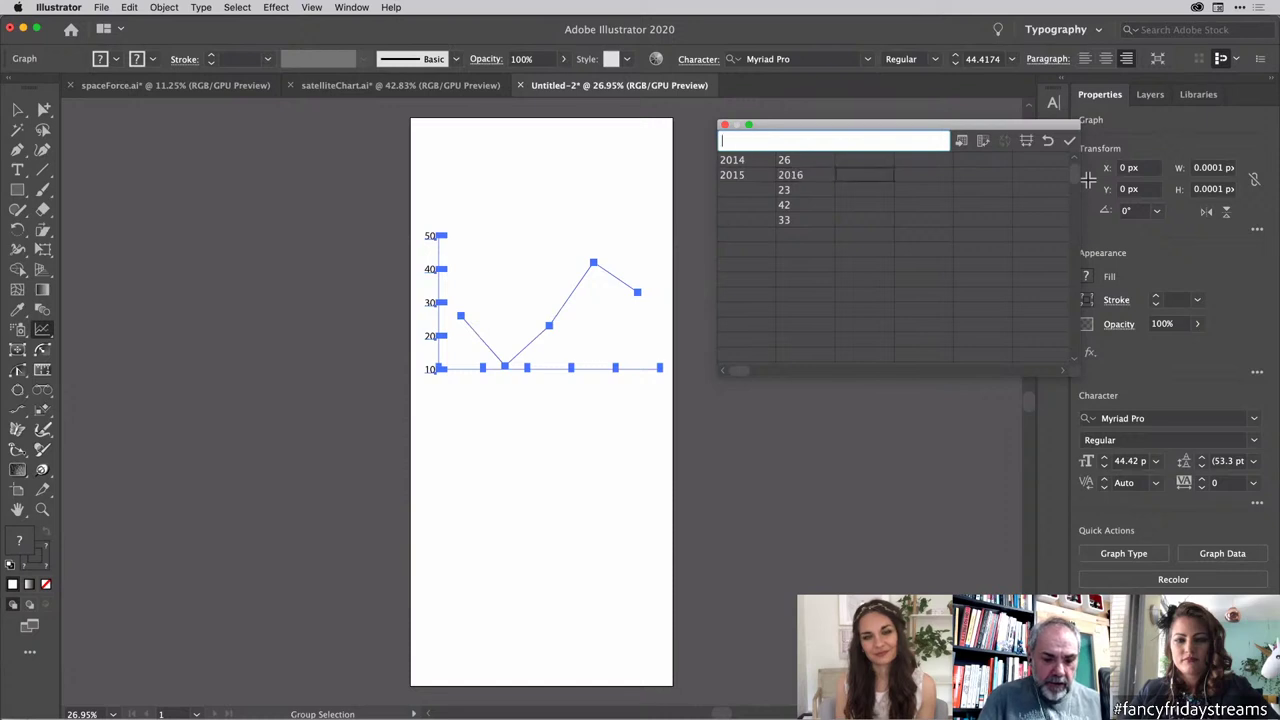
pyautogui.write('2017')
pyautogui.press('Tab')
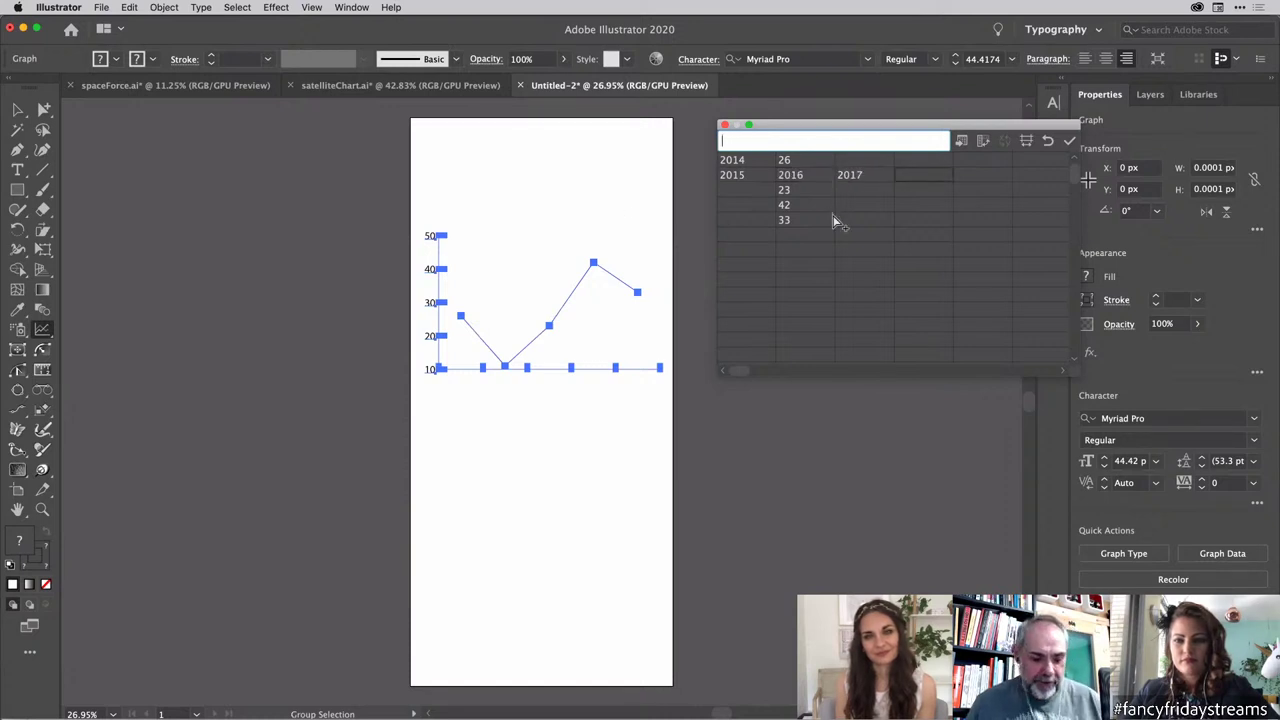
pyautogui.press('super+z')
pyautogui.press('super+z')
# Step: Enter 2016, 2017 and 2018 in the first column beside the values 23, 42 and 33, and apply the graph data
pyautogui.click(755, 194)
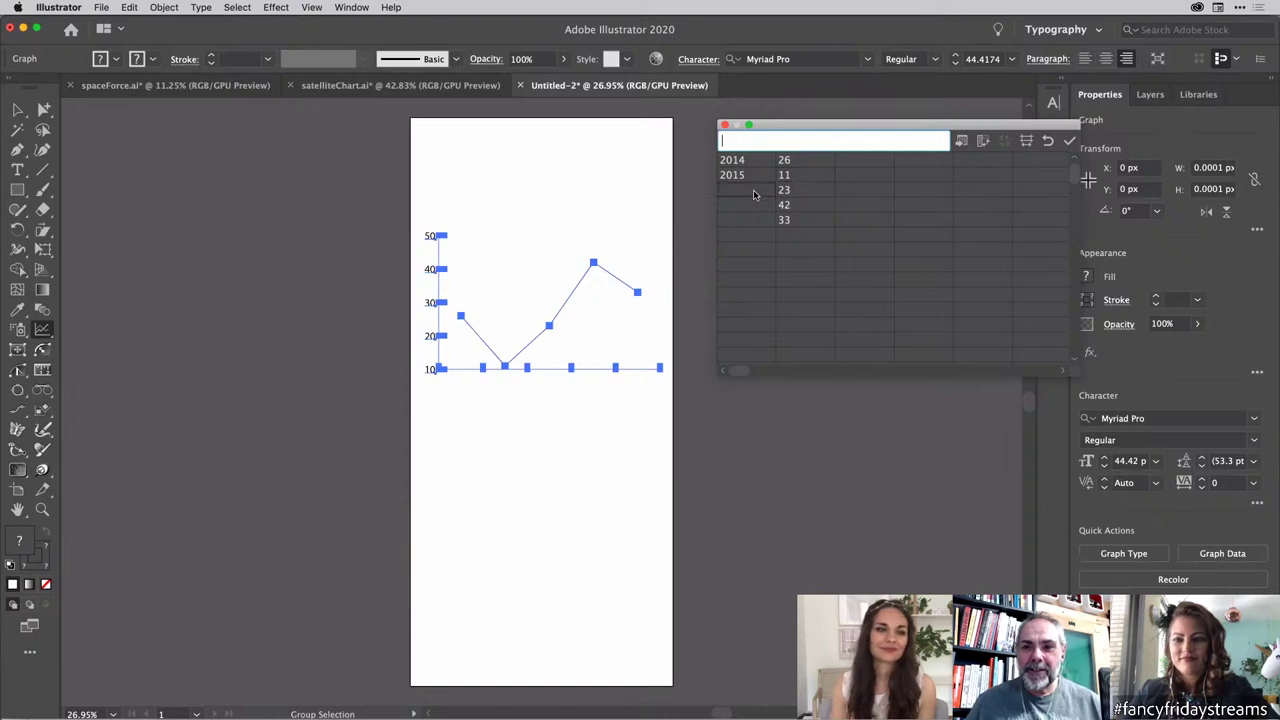
pyautogui.write('2016')
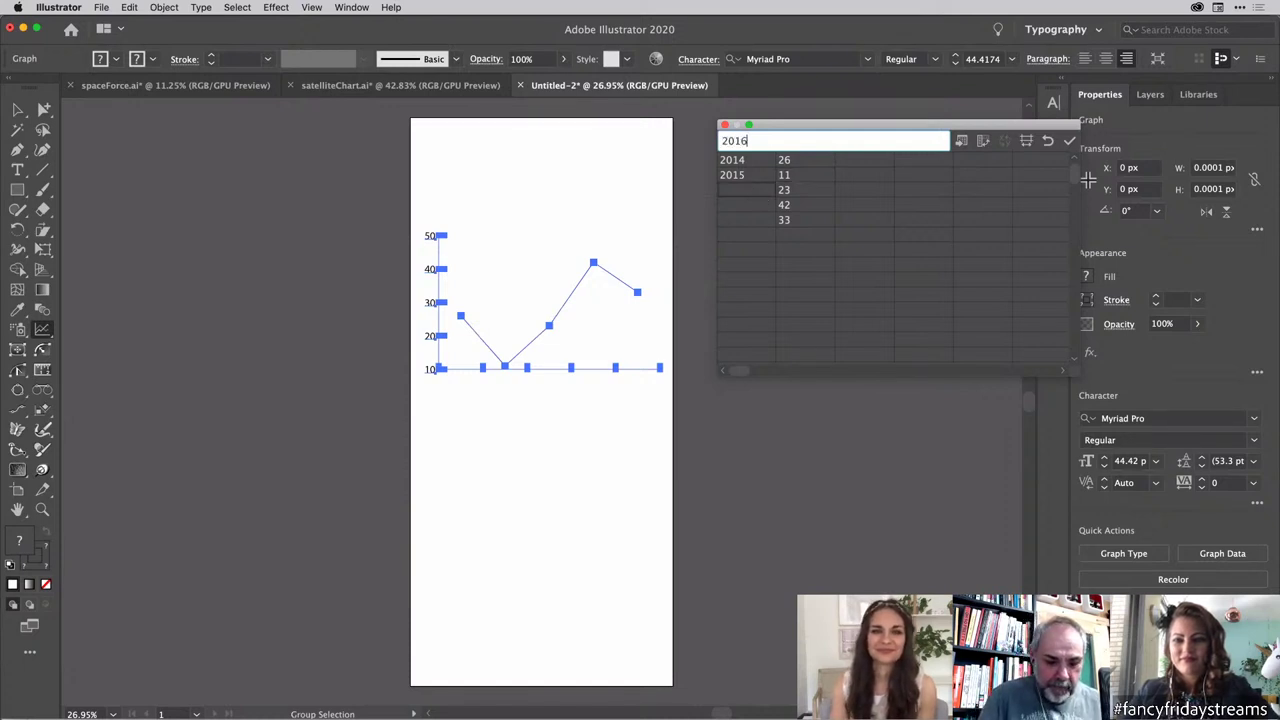
pyautogui.press('Return')
pyautogui.write('20')
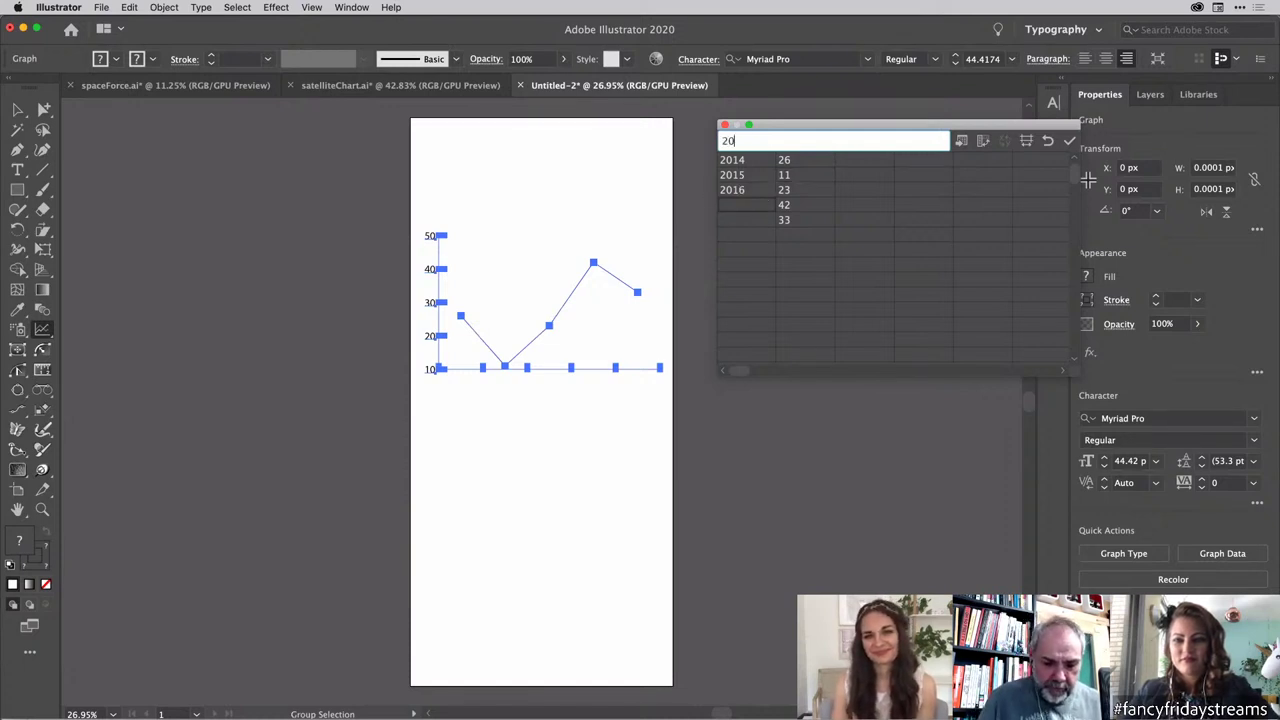
pyautogui.write('17')
pyautogui.press('Return')
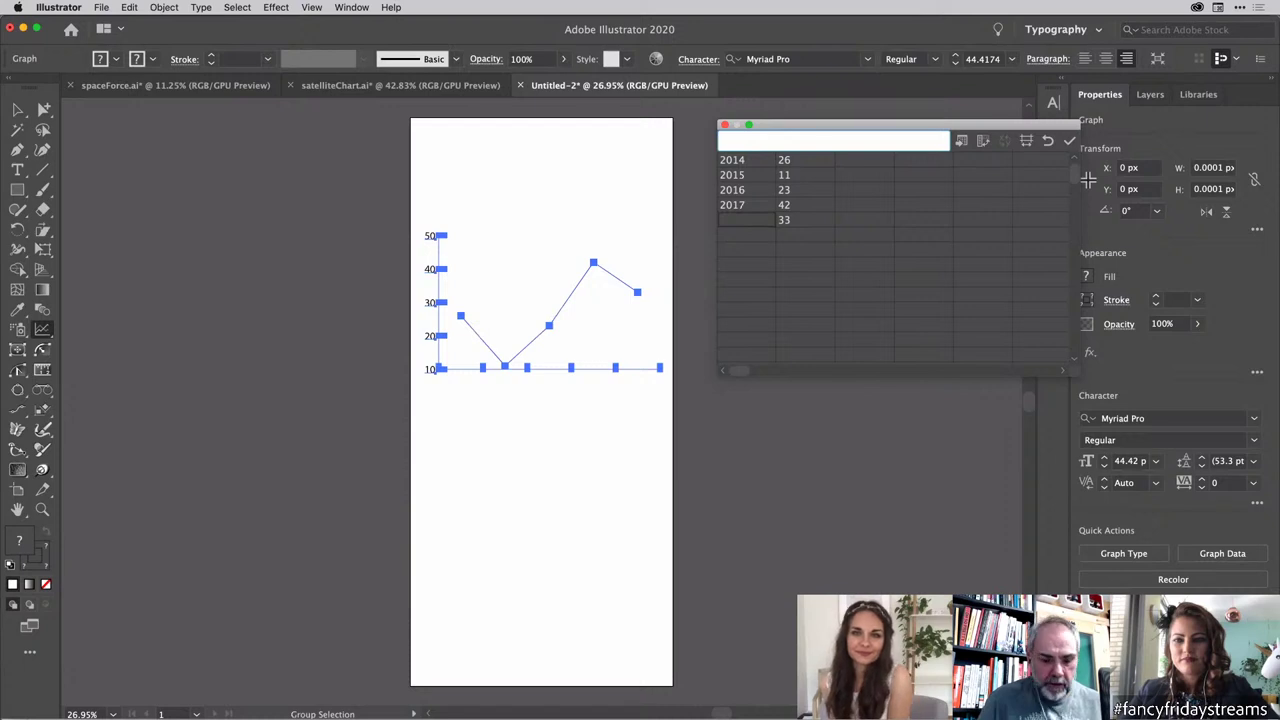
pyautogui.write('2018')
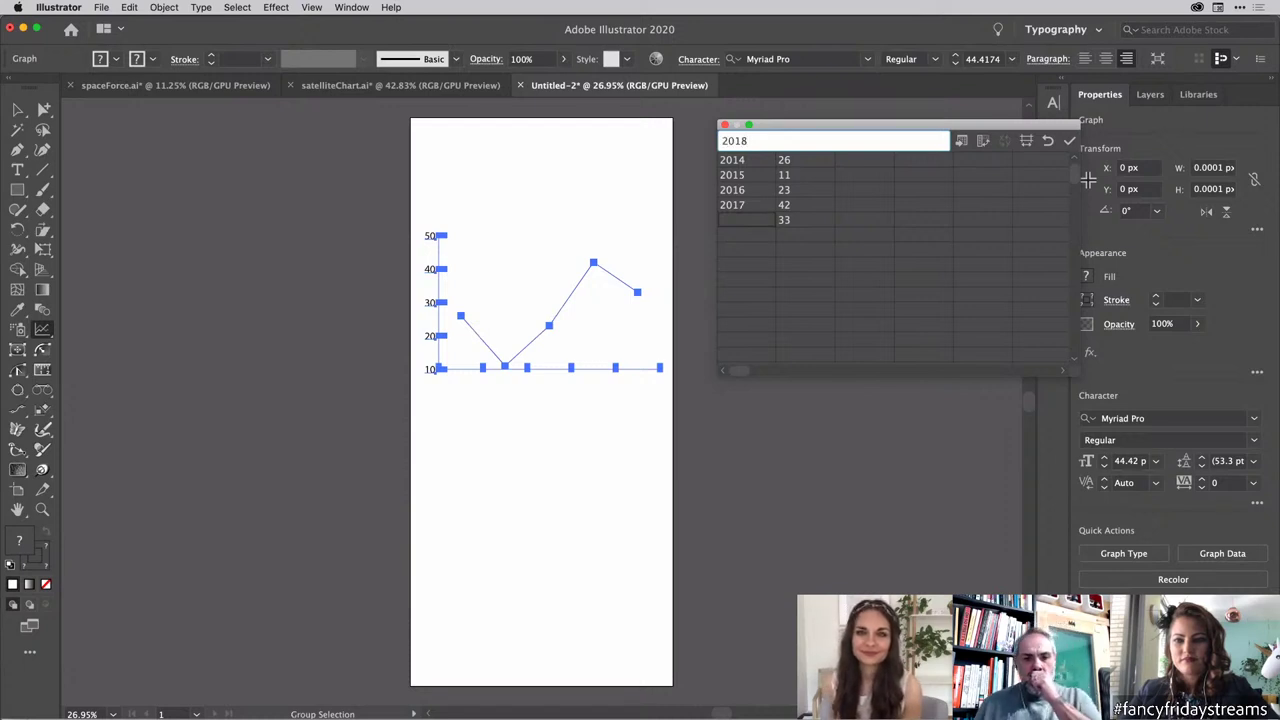
pyautogui.press('Return')
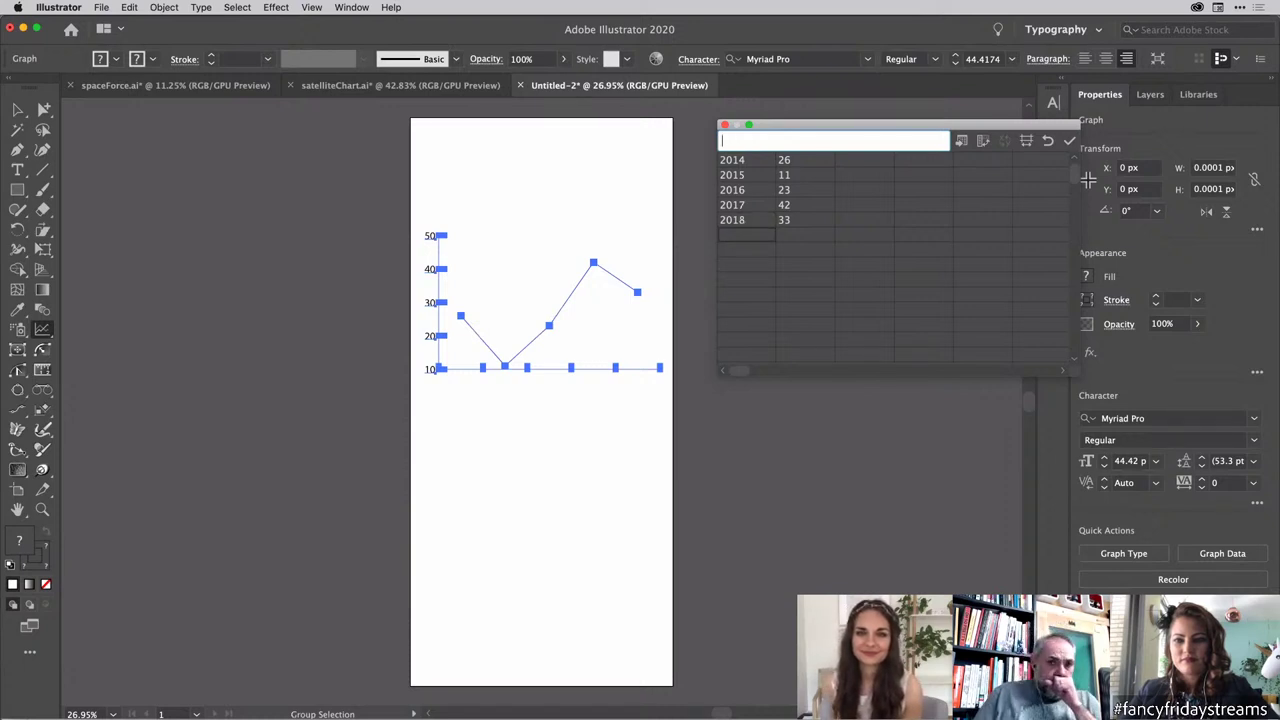
pyautogui.click(1070, 140)
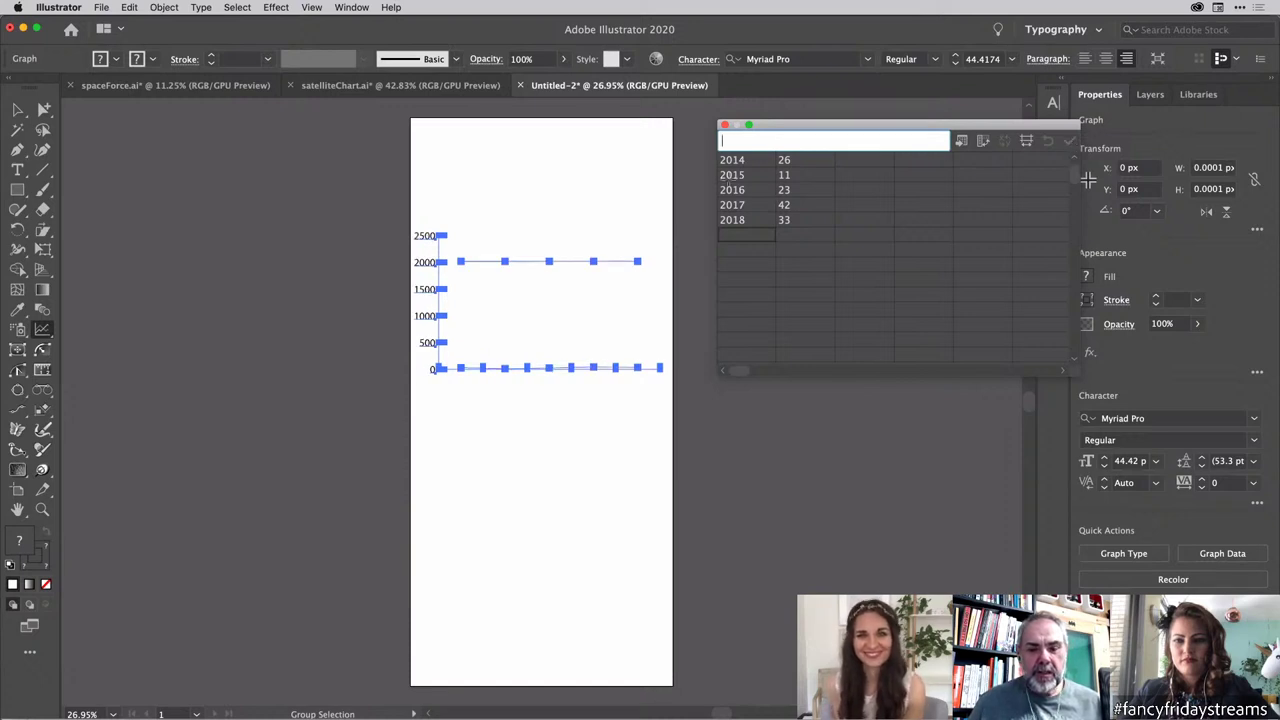
# Step: Enclose the year labels 2014 and 2015 in straight double quotation marks in the graph data
pyautogui.click(755, 162)
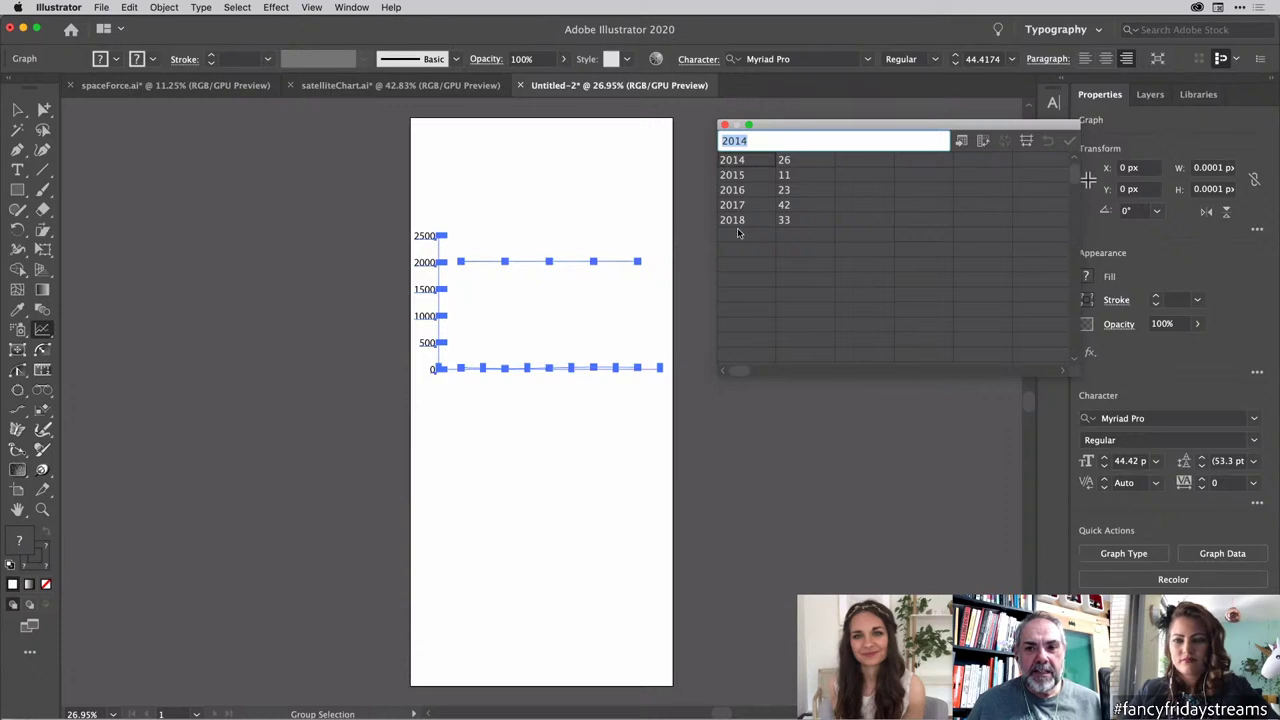
pyautogui.click(721, 142)
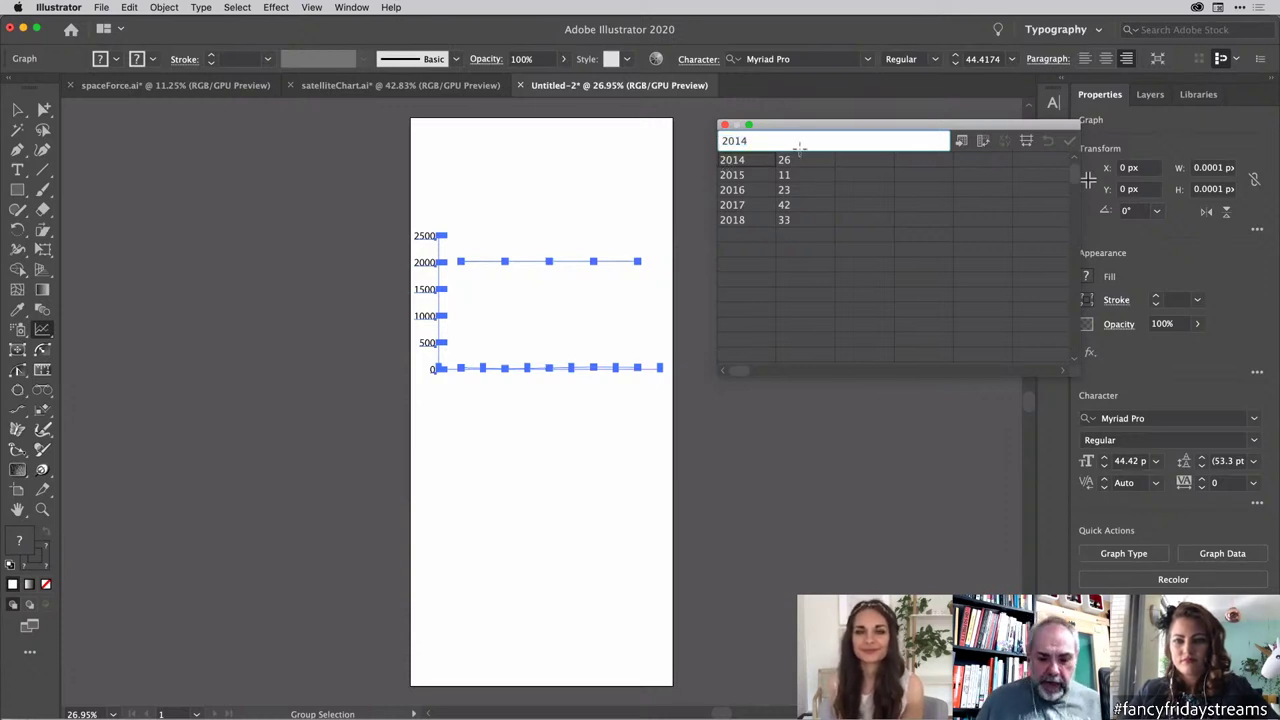
pyautogui.write('"')
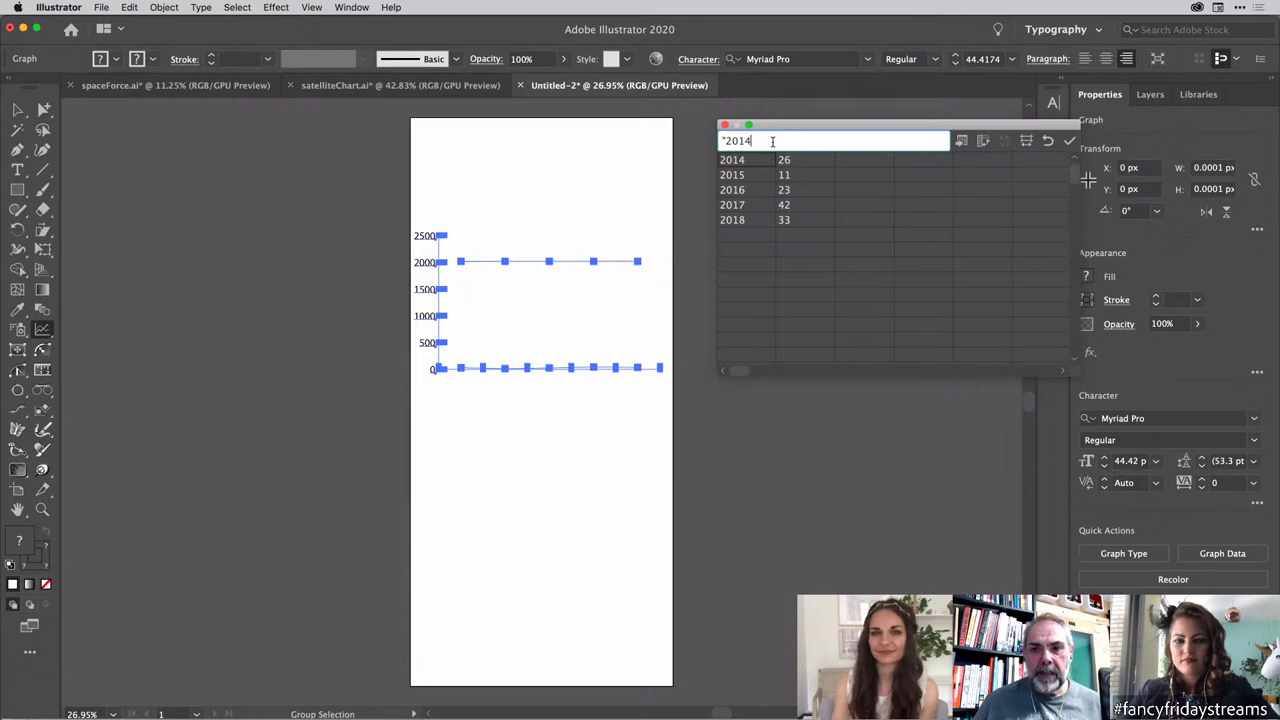
pyautogui.click(735, 176)
pyautogui.click(723, 141)
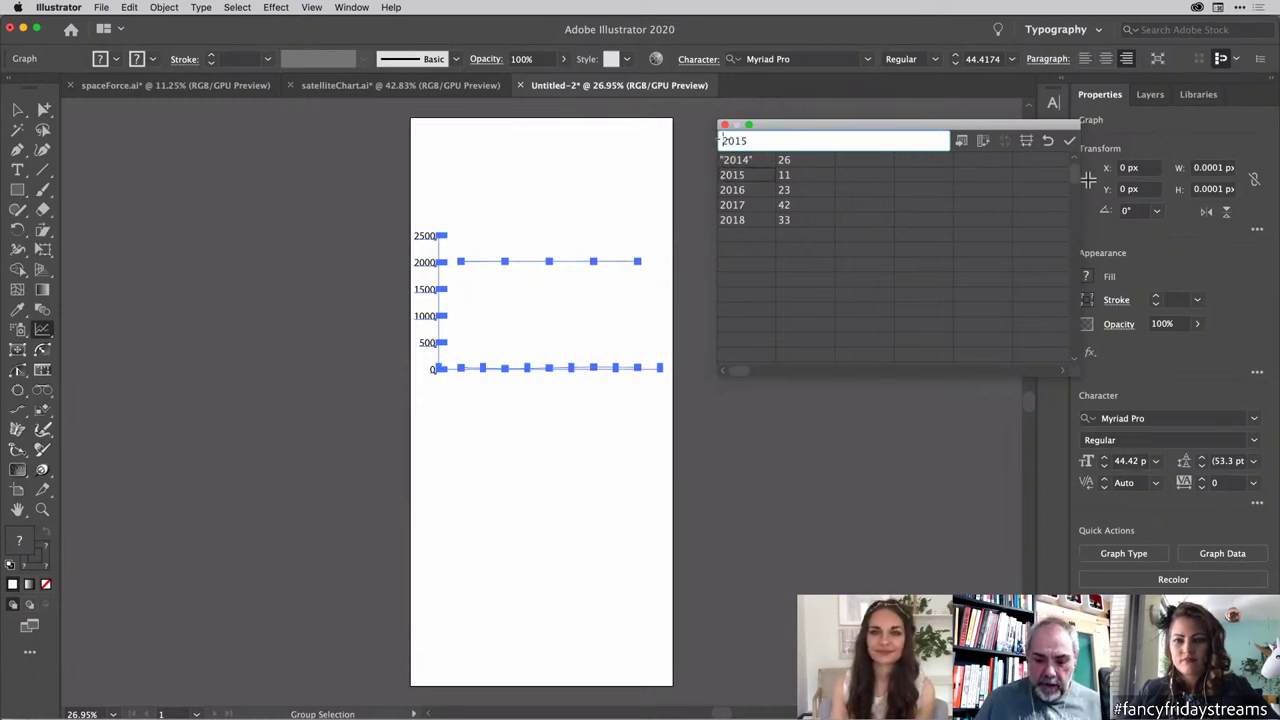
pyautogui.write('"2015')
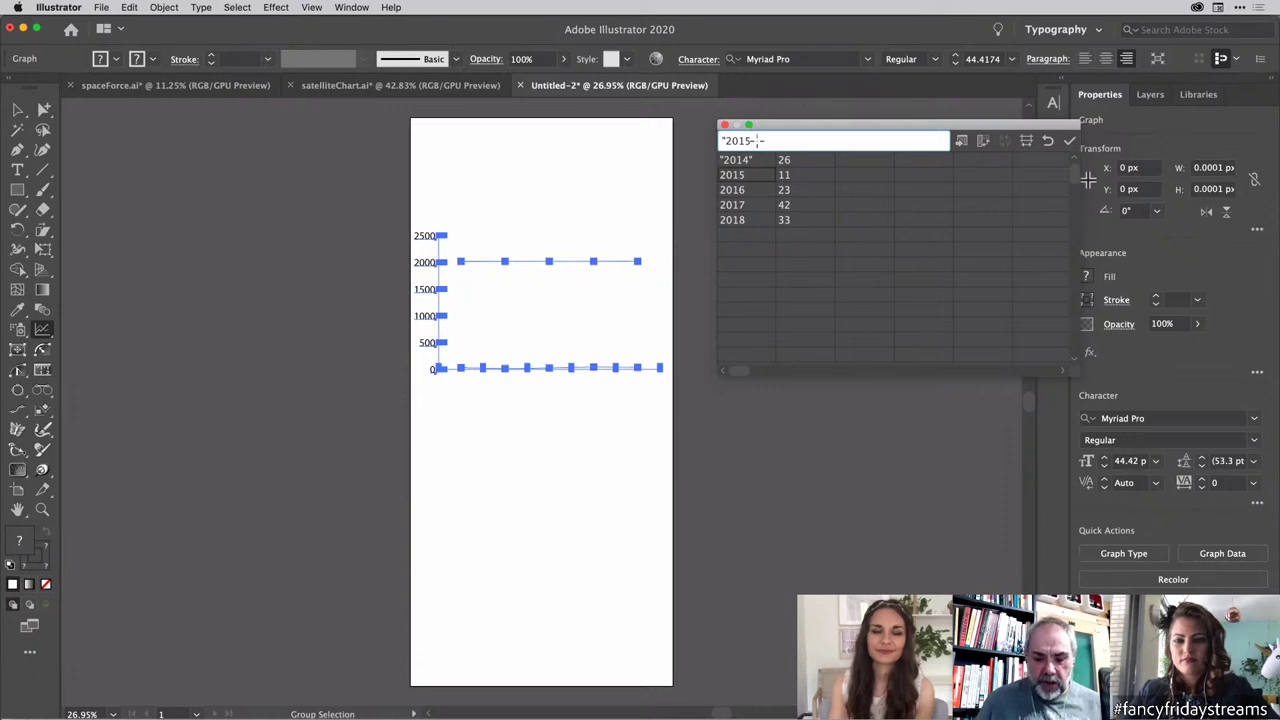
pyautogui.write('"')
# Step: Enclose the year labels 2016 and 2017 in straight double quotation marks in the graph data
pyautogui.click(738, 190)
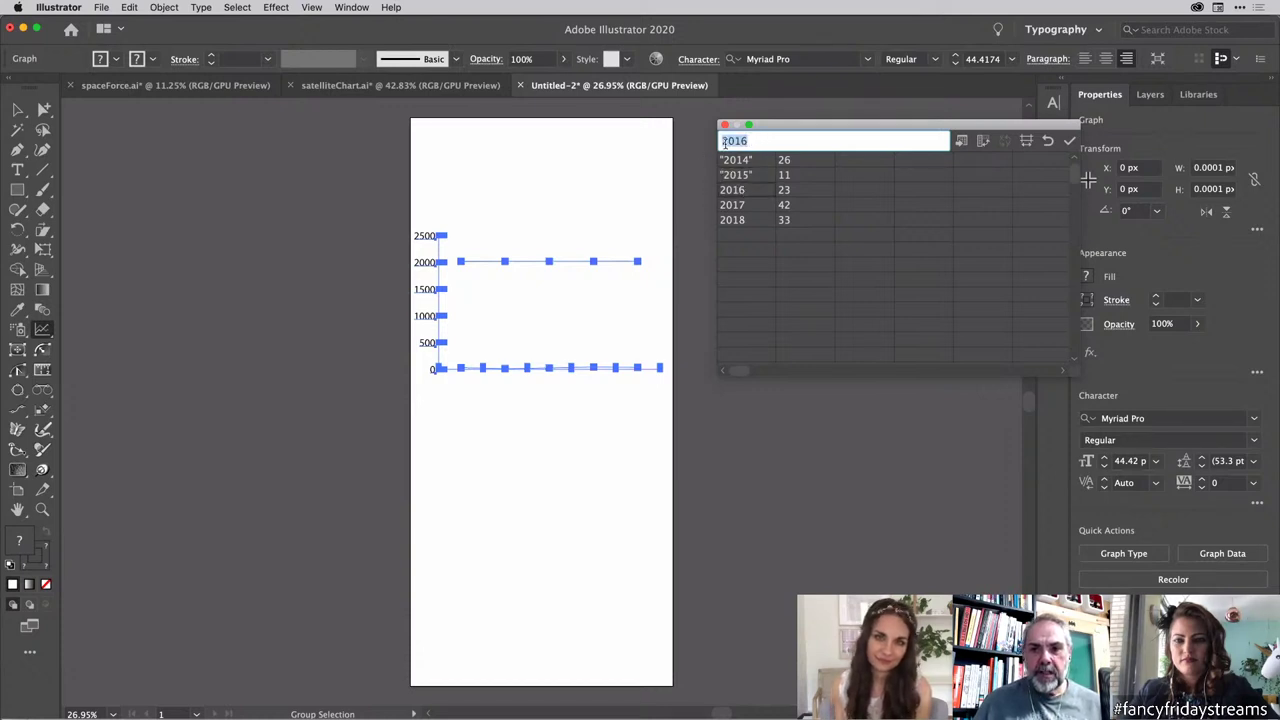
pyautogui.click(724, 141)
pyautogui.write('"2016')
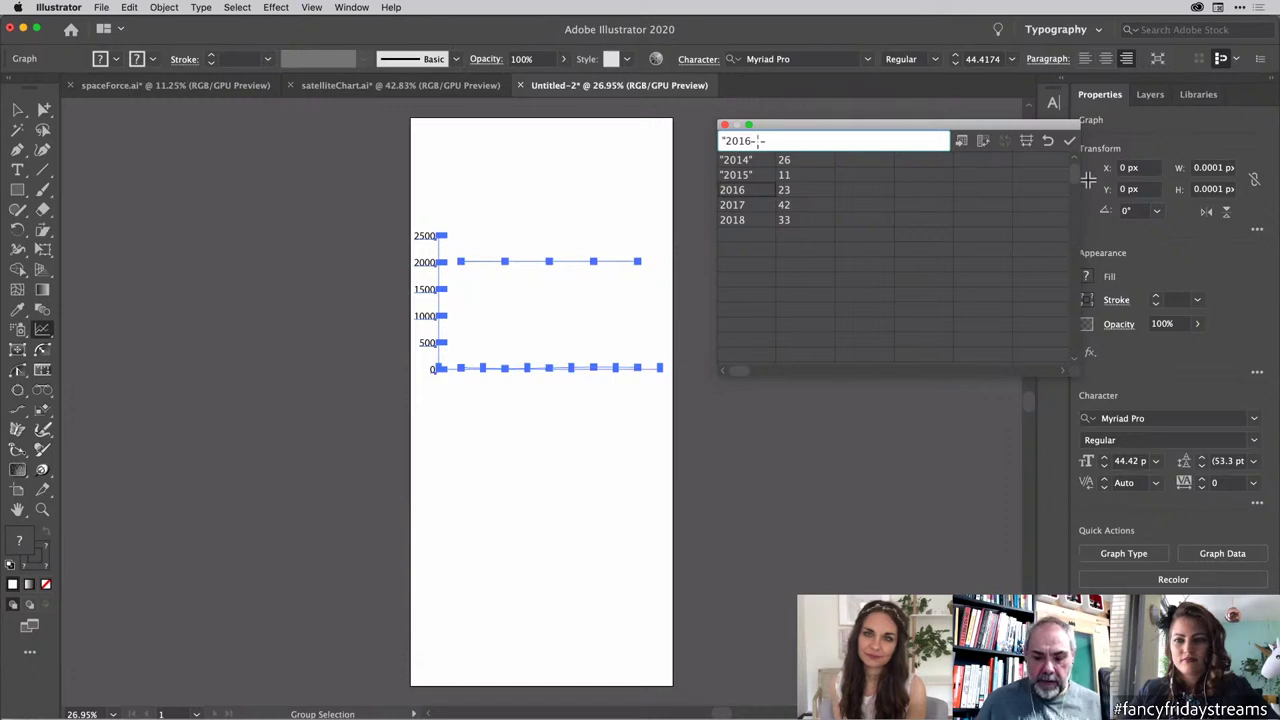
pyautogui.write('"')
pyautogui.click(724, 190)
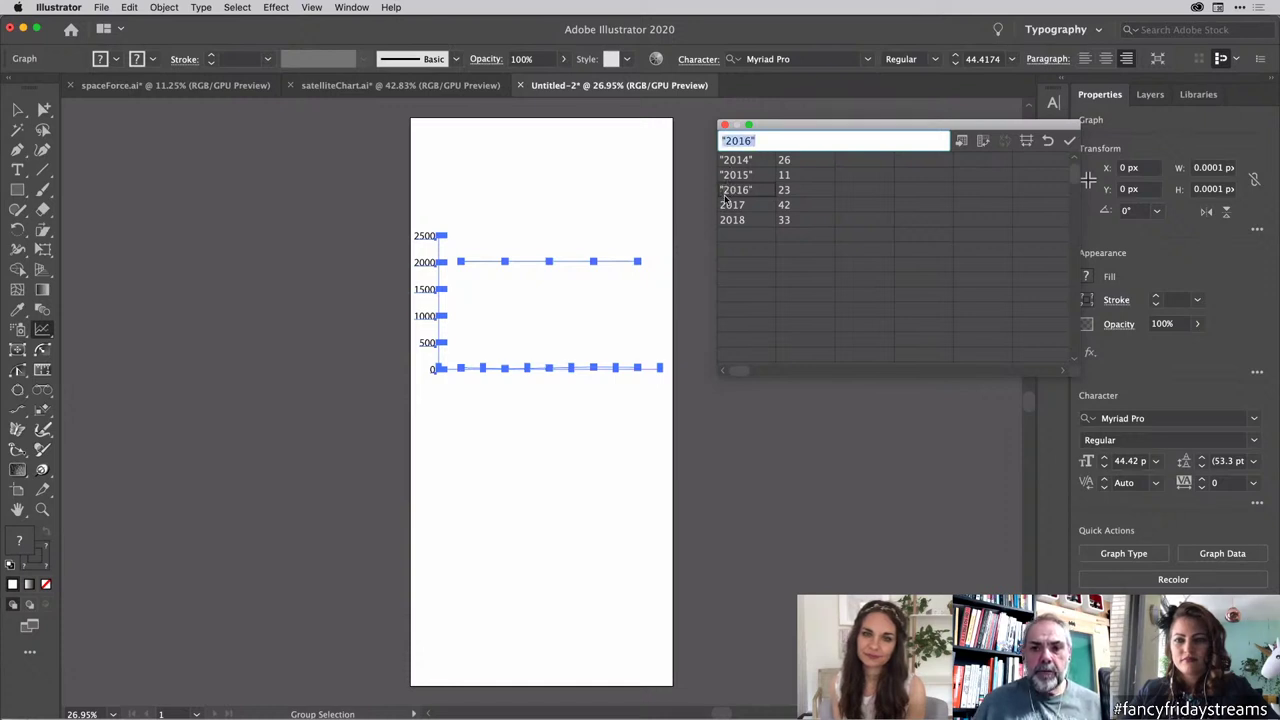
pyautogui.click(728, 205)
pyautogui.click(722, 141)
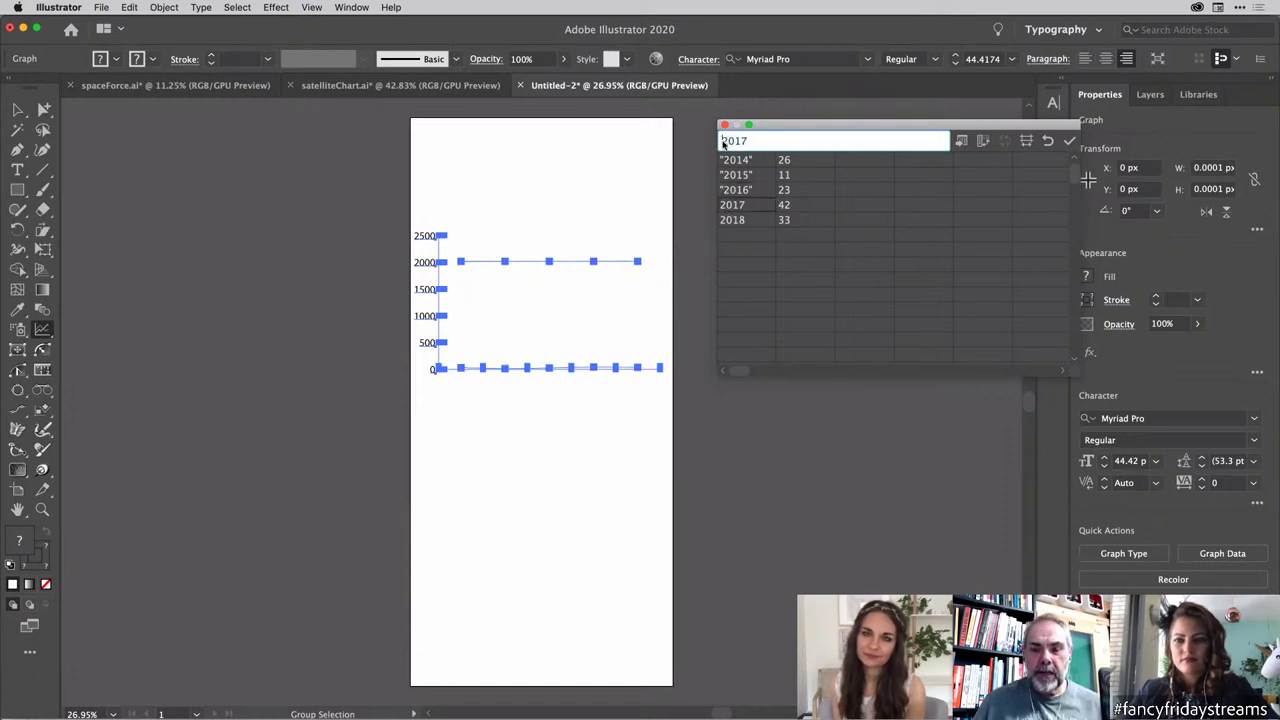
pyautogui.write('"2017')
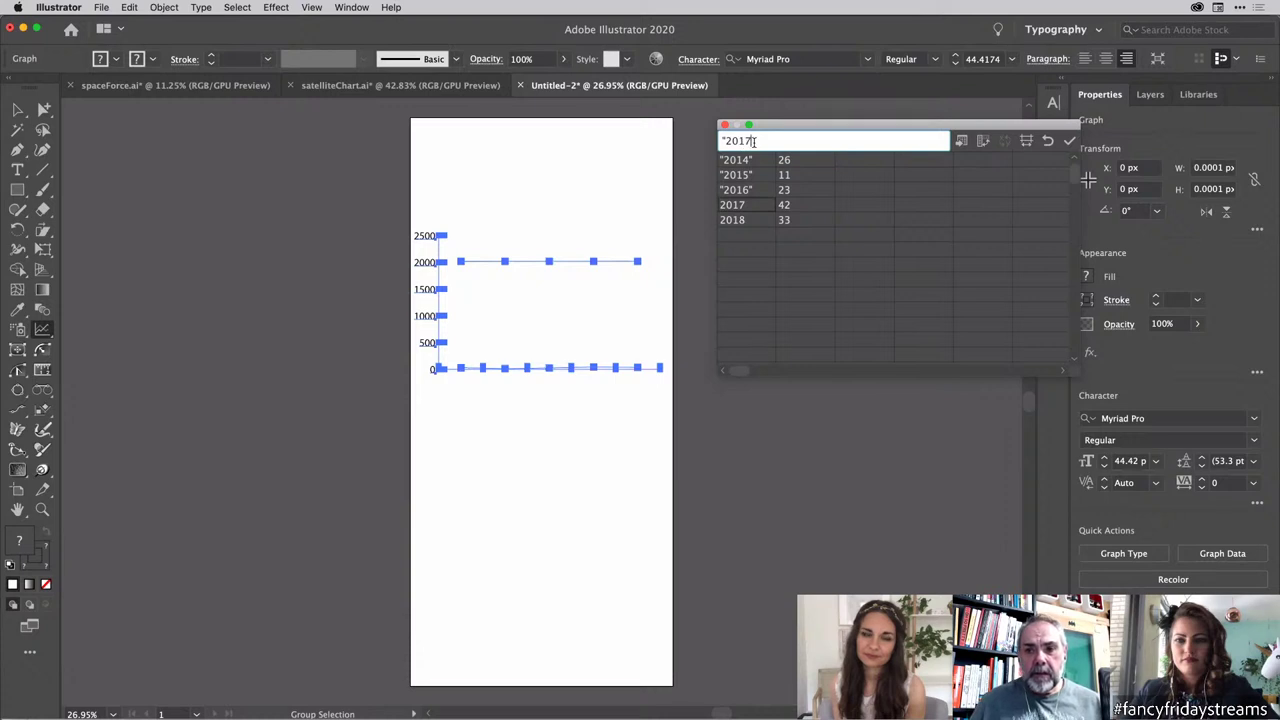
pyautogui.write('"')
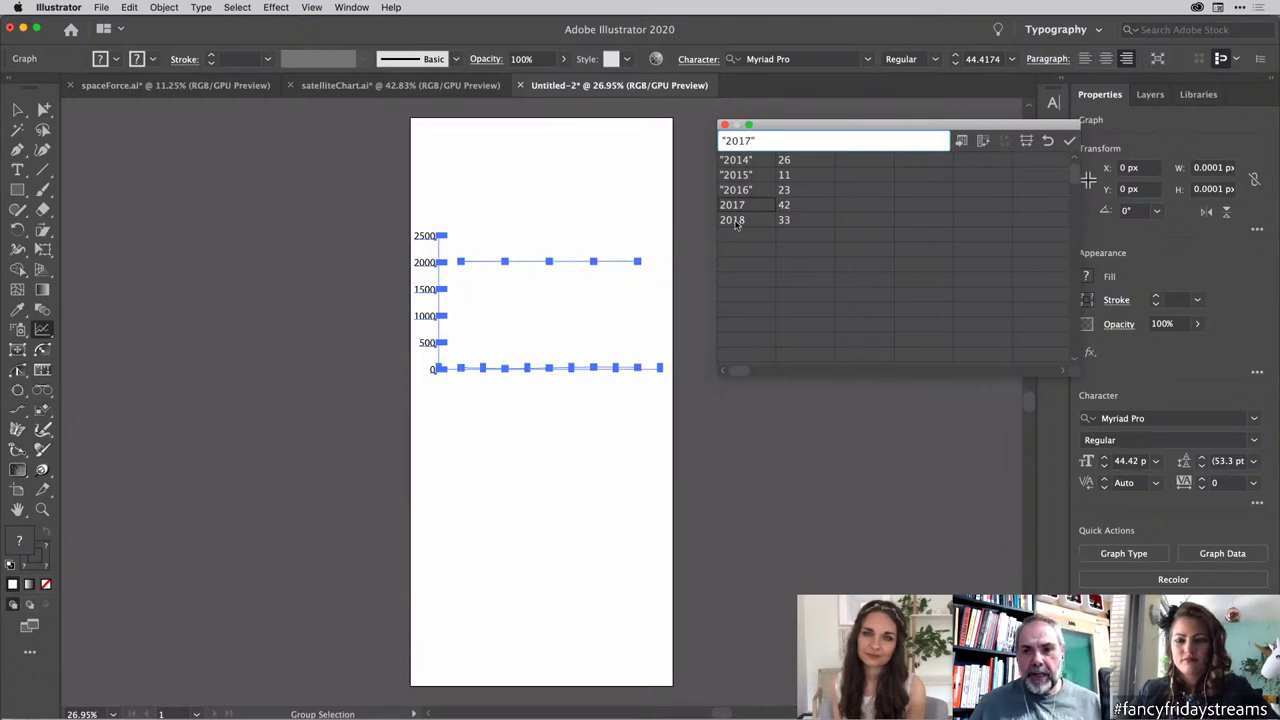
# Step: Enclose the year label 2018 in straight double quotation marks and apply the graph data to the line graph
pyautogui.click(728, 221)
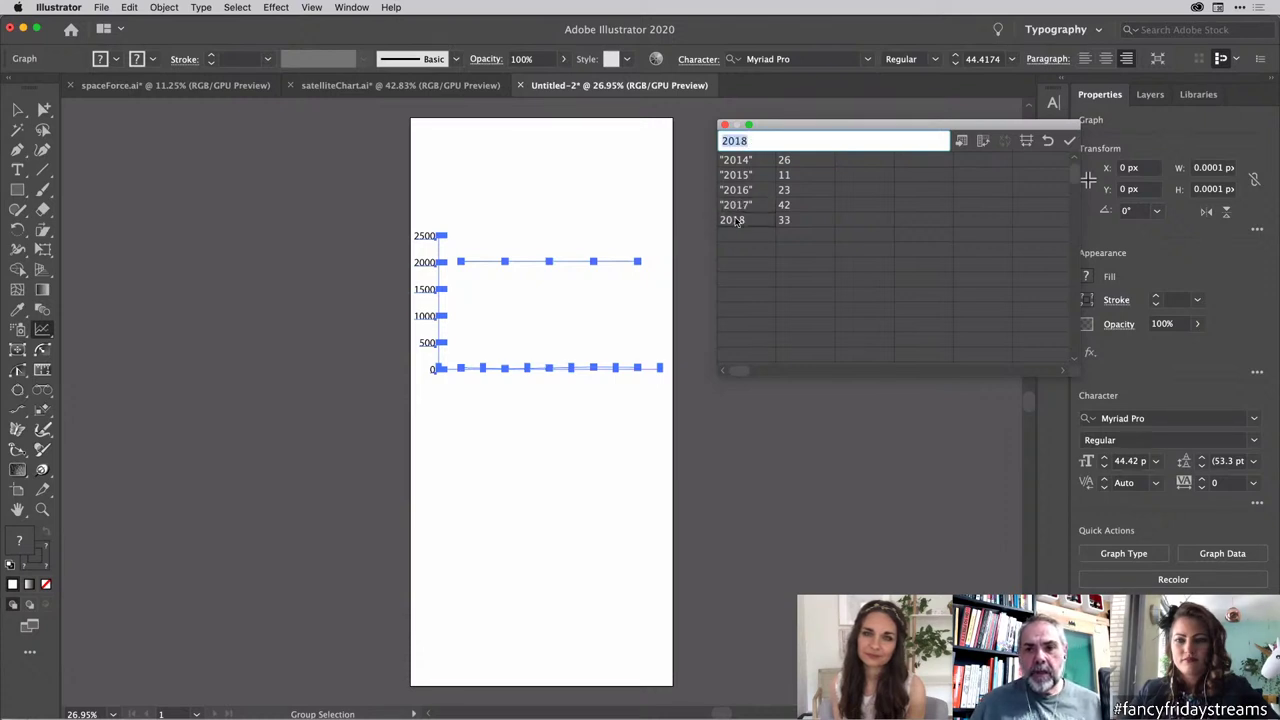
pyautogui.click(720, 141)
pyautogui.write('"')
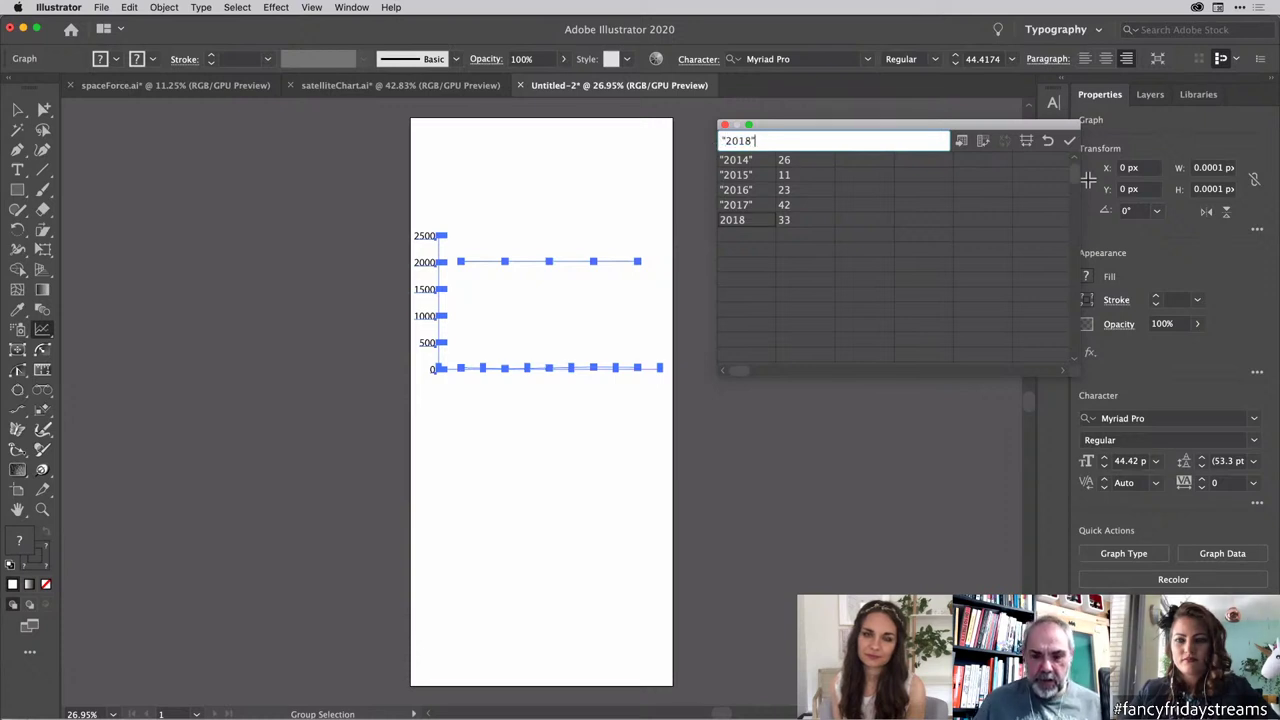
pyautogui.press('Tab')
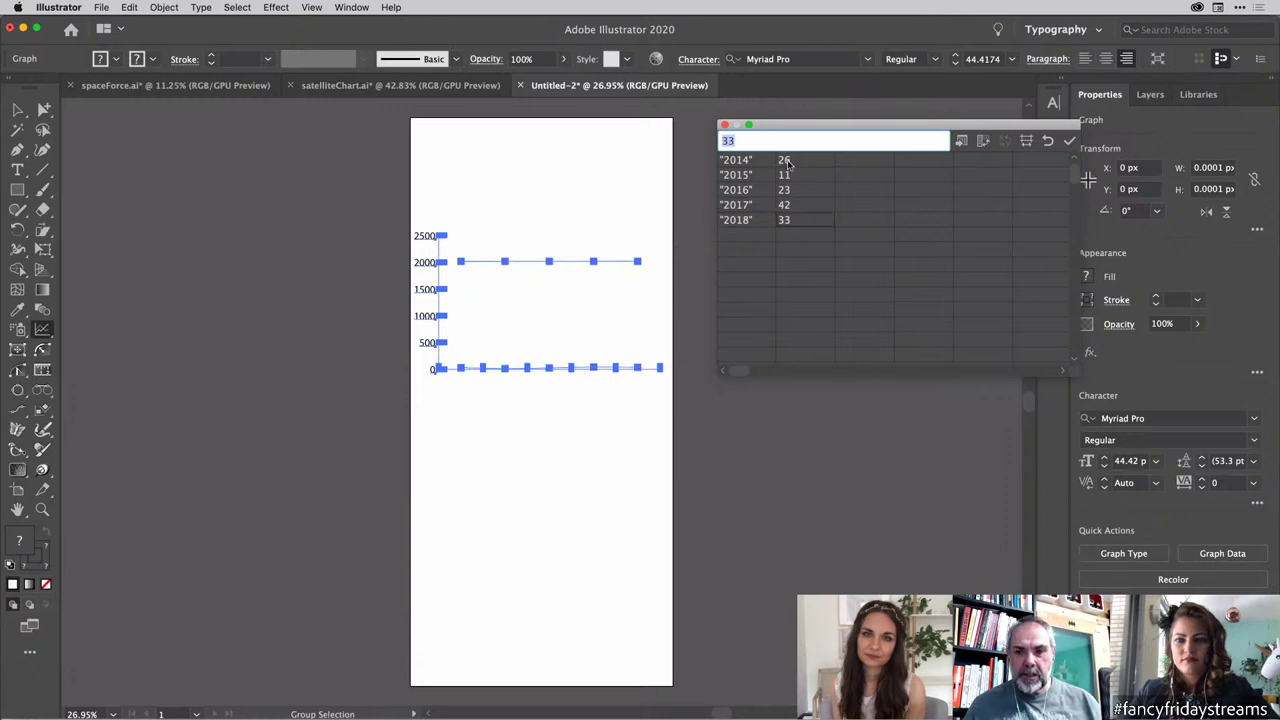
pyautogui.click(1069, 141)
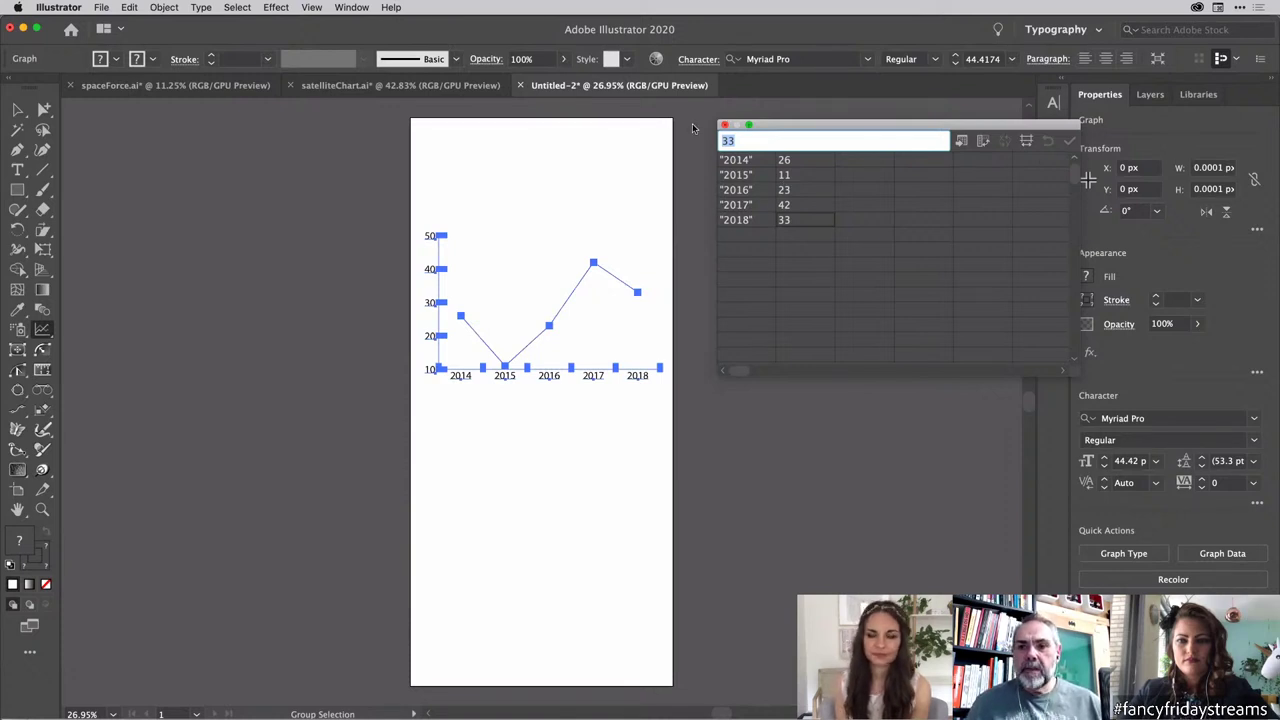
# Step: Close the graph data window and deselect the line graph
pyautogui.click(725, 124)
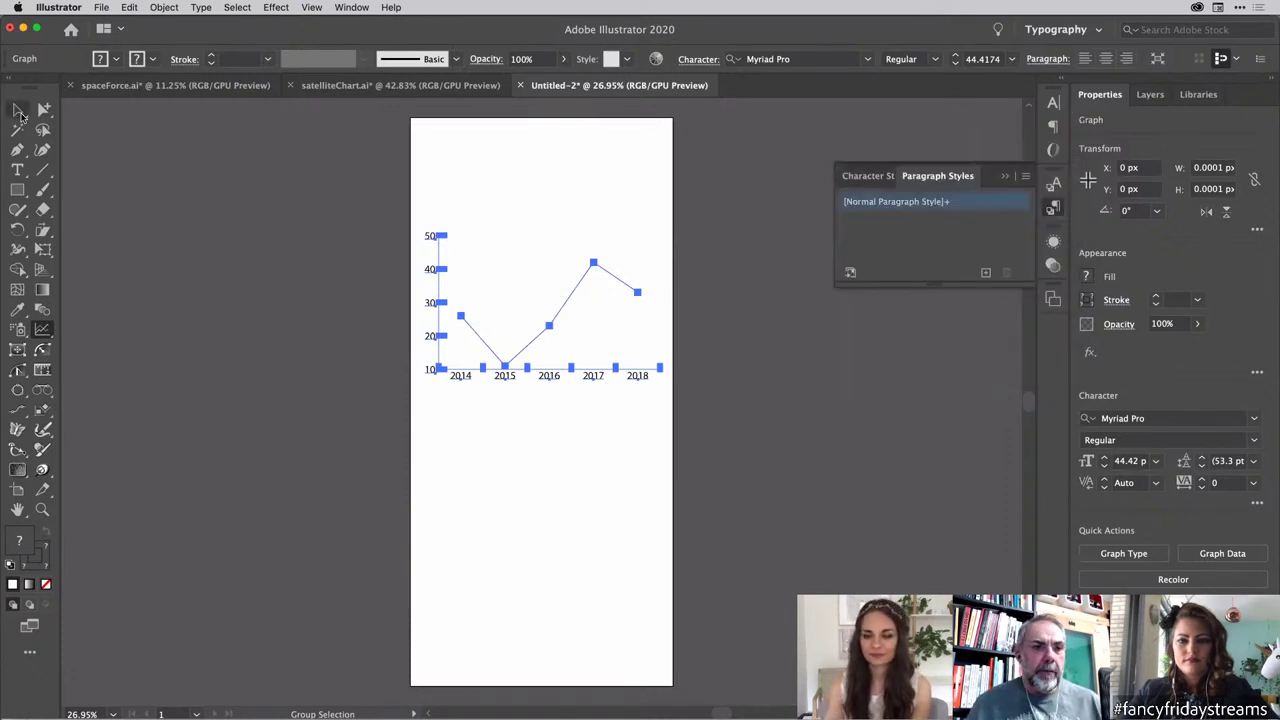
pyautogui.click(17, 109)
pyautogui.click(785, 284)
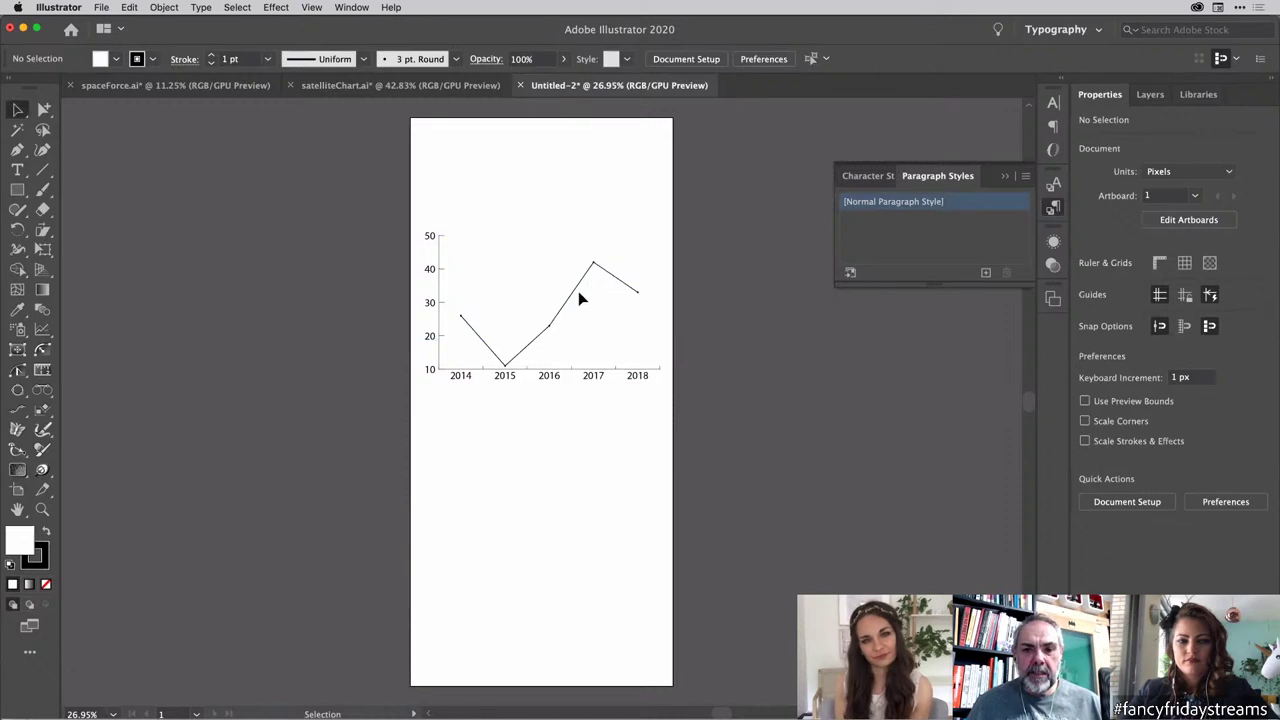
pyautogui.click(577, 297)
pyautogui.click(658, 255)
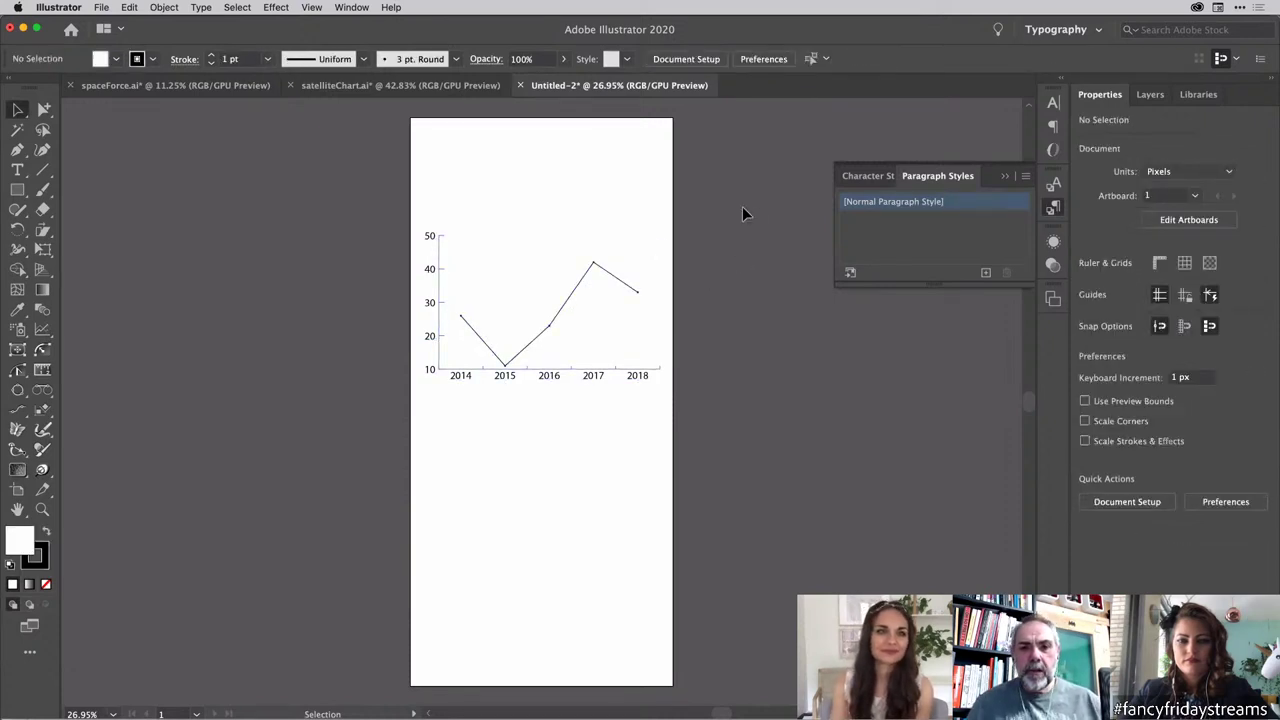
# Step: Save the document as demoChart in Adobe Illustrator format in the BehanceLiveCharts folder
pyautogui.press('super+s')
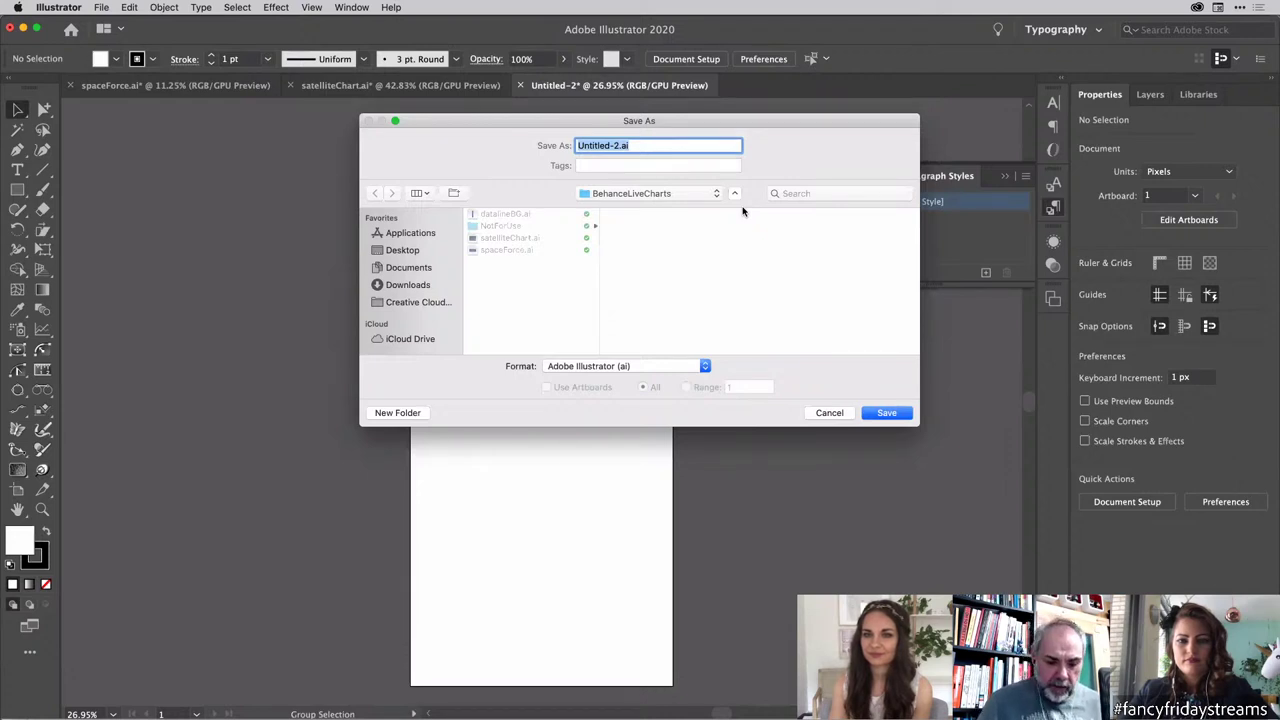
pyautogui.write('demoChart')
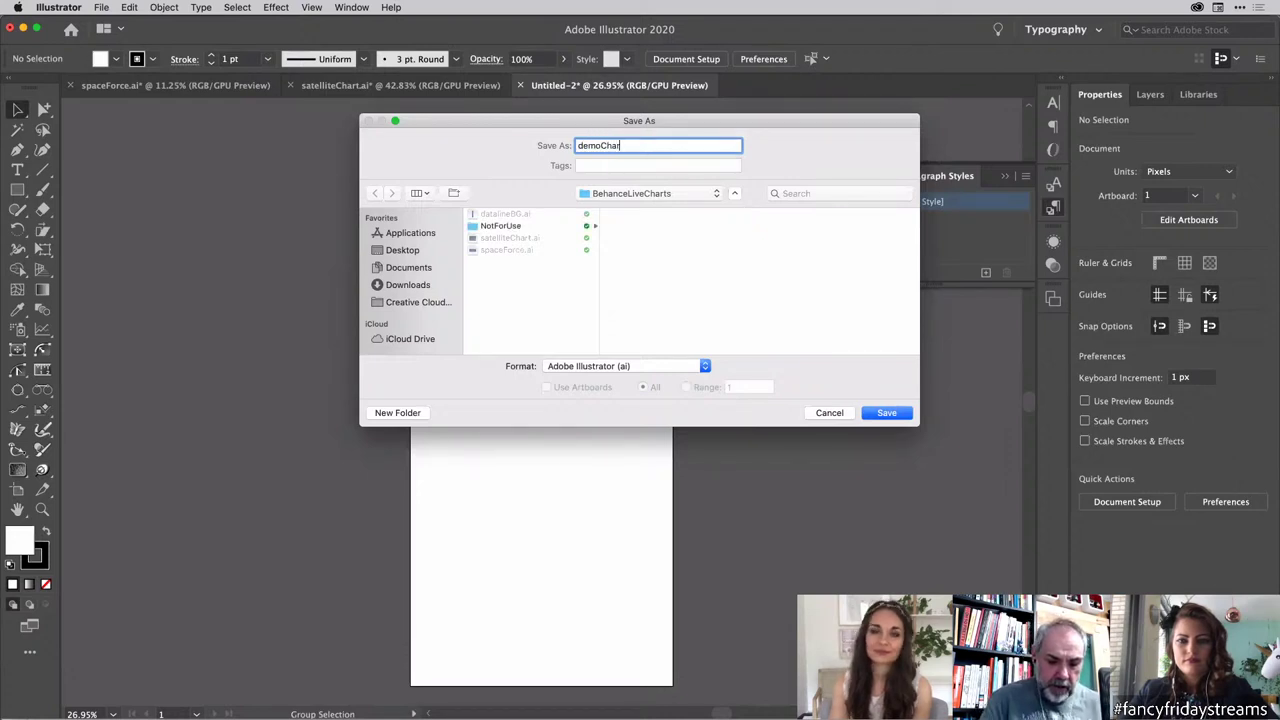
pyautogui.click(886, 412)
pyautogui.click(865, 658)
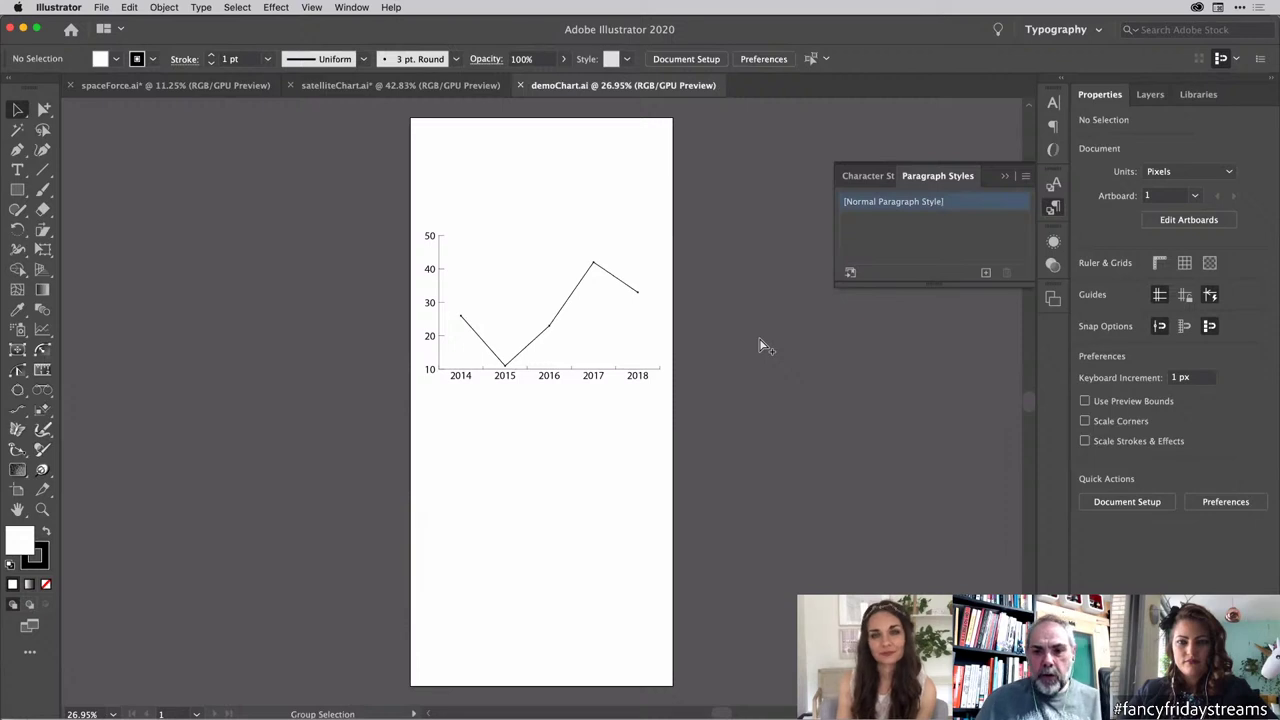
# Step: Switch to Finder and search the Mac for "dem"
pyautogui.press('super+Tab')
pyautogui.press('super+Tab')
pyautogui.press('super+Tab')
pyautogui.press('super+Tab')
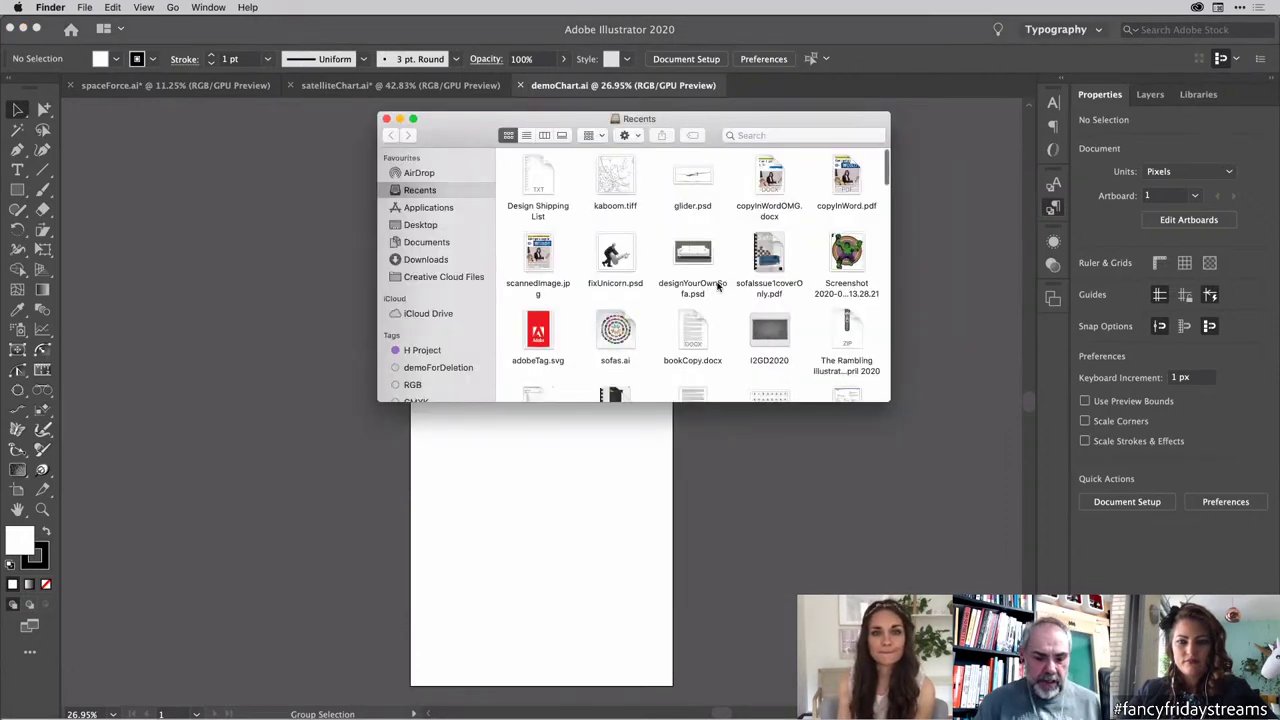
pyautogui.press('super+shift+d')
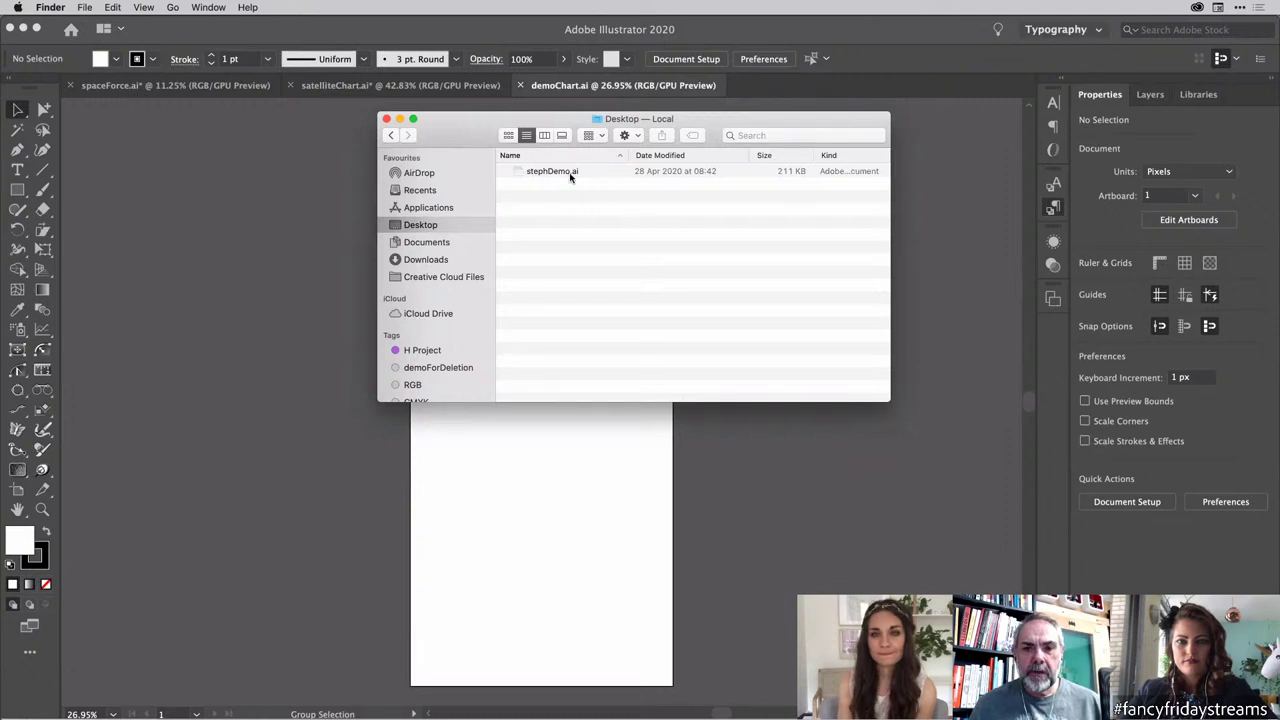
pyautogui.click(752, 135)
pyautogui.write('dem')
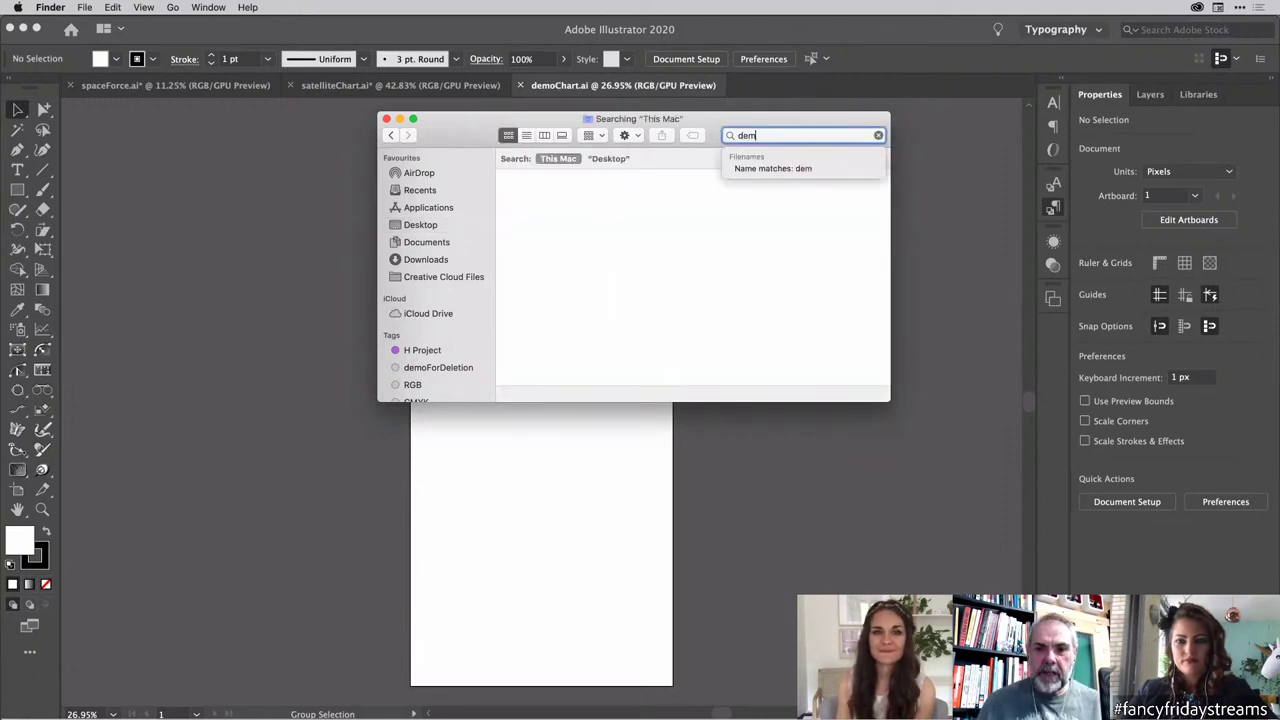
# Step: Browse the Creative Cloud Files folder in list view and open its BehanceLiveCharts subfolder
pyautogui.click(445, 277)
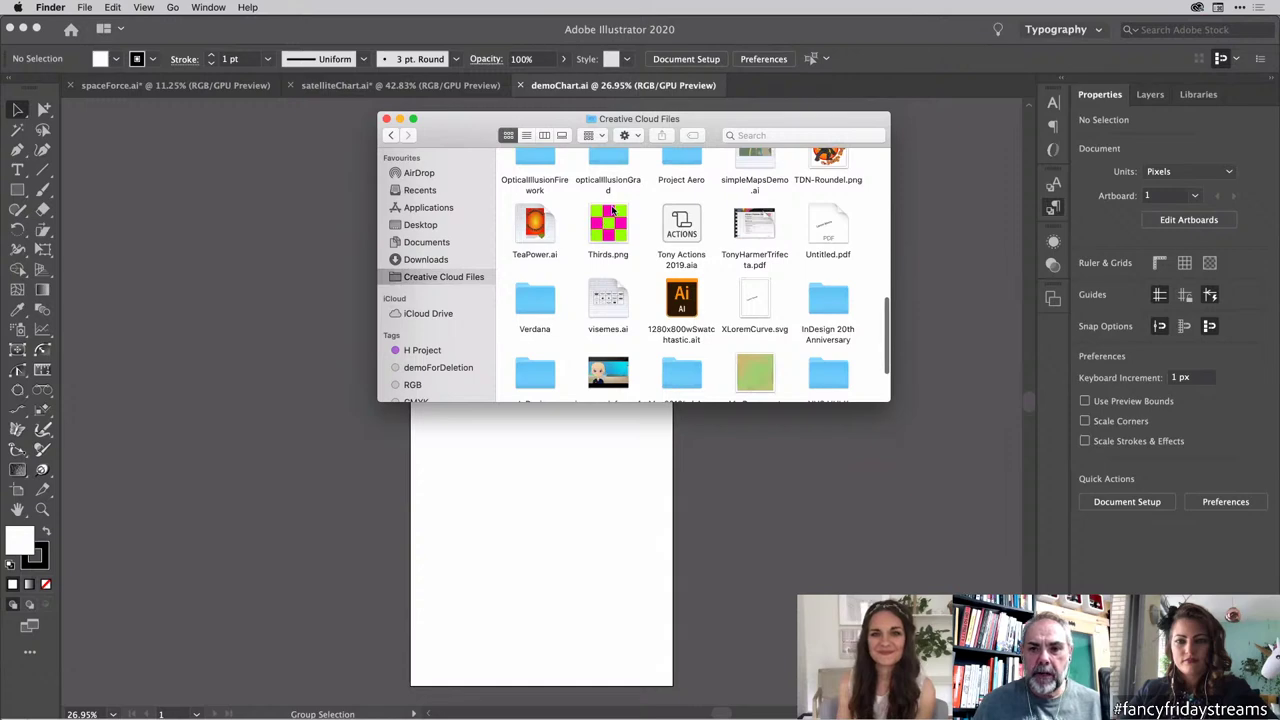
pyautogui.doubleClick(605, 249)
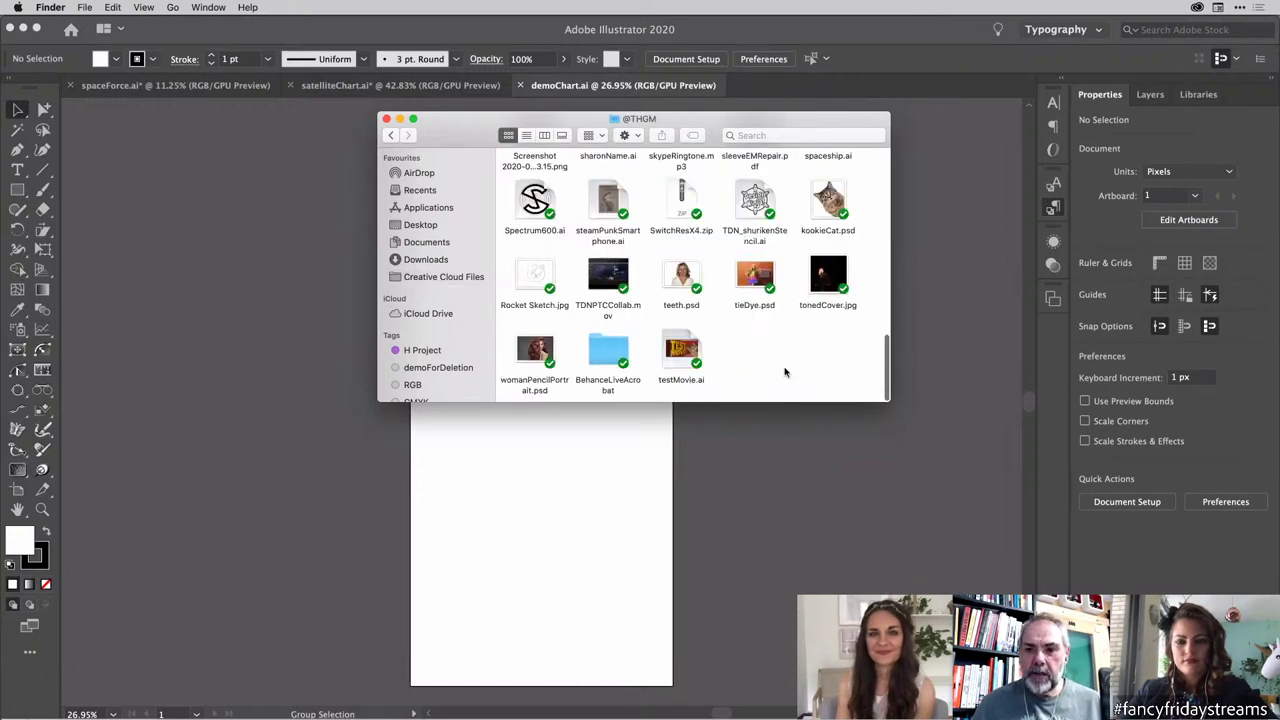
pyautogui.scroll(5, 784, 372)
pyautogui.scroll(10, 784, 372)
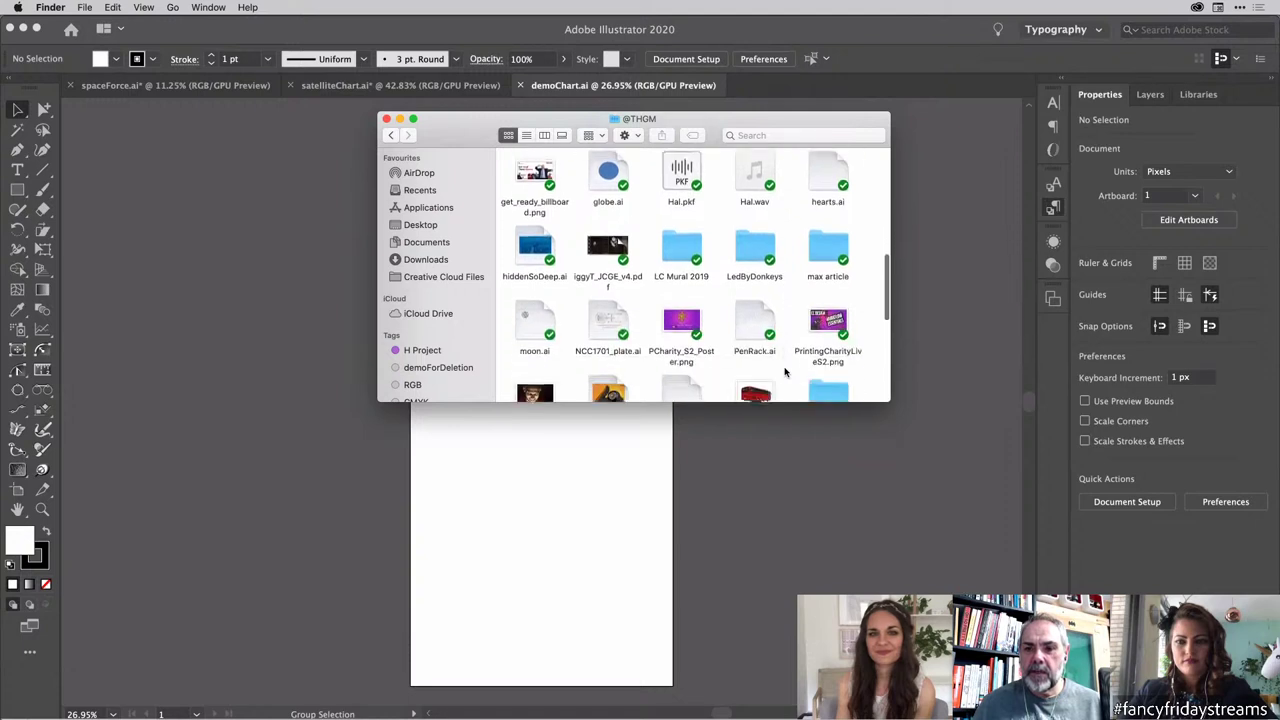
pyautogui.scroll(-3, 784, 372)
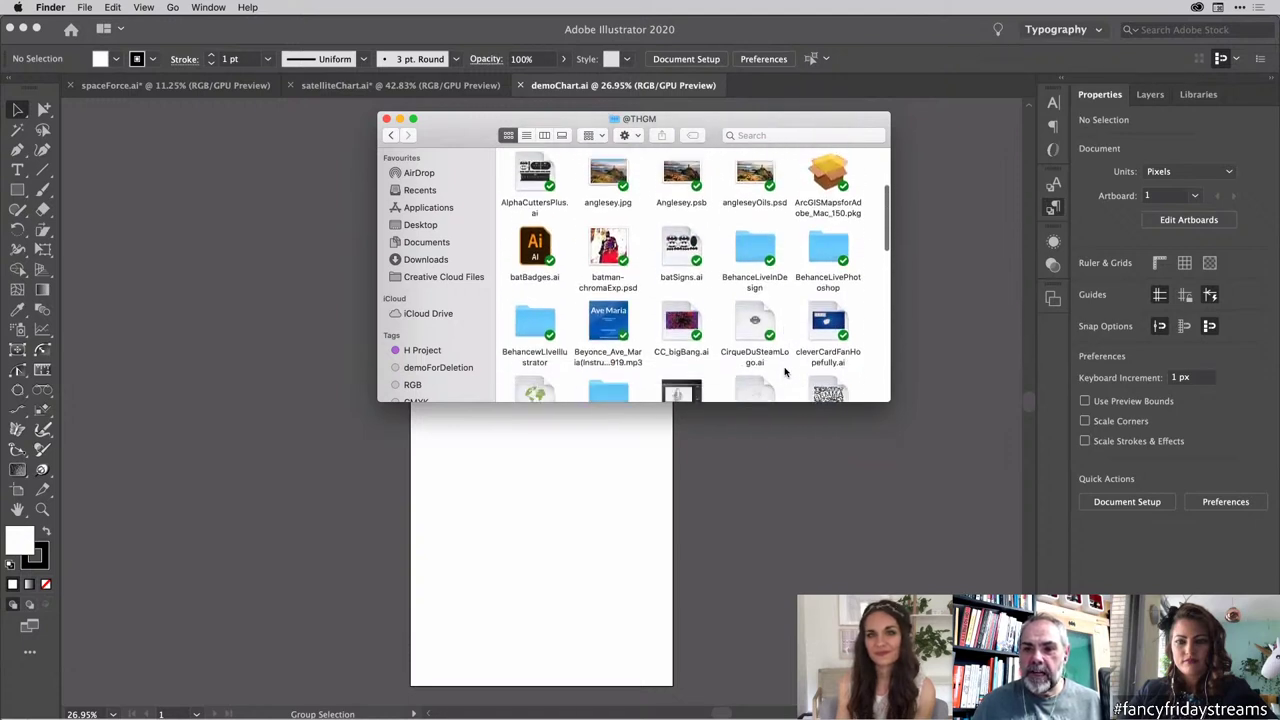
pyautogui.scroll(1, 784, 370)
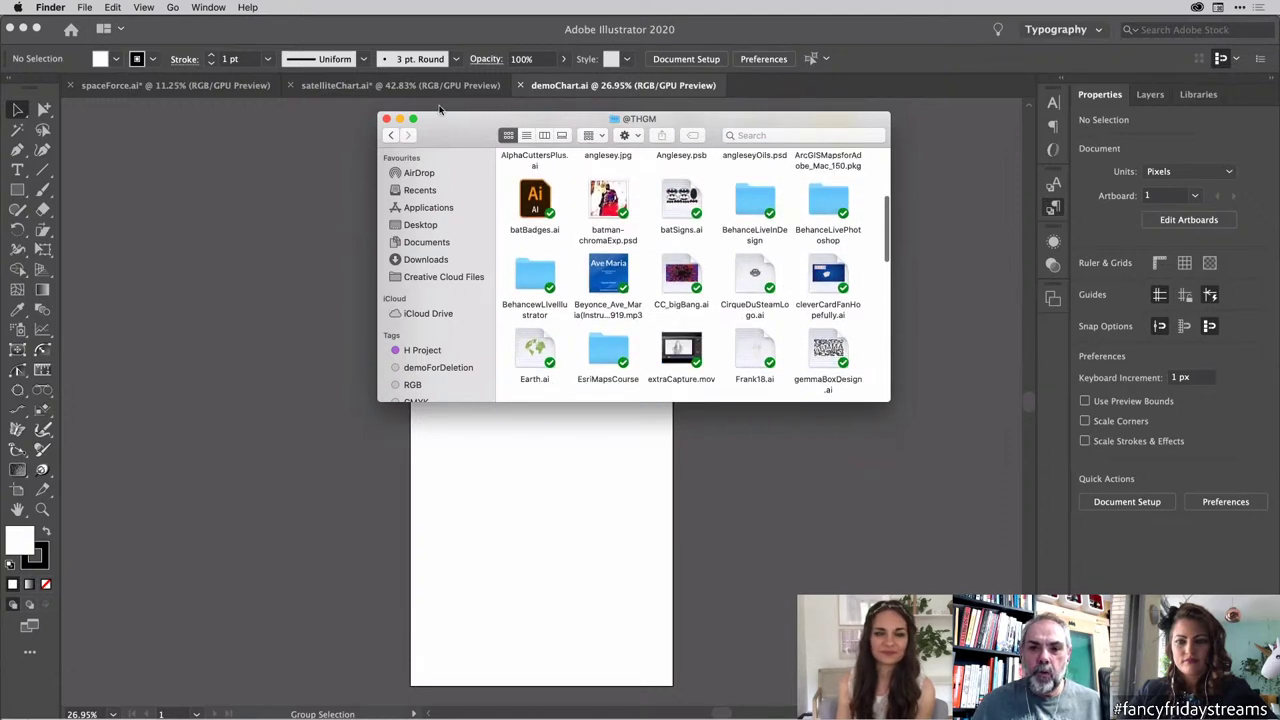
pyautogui.click(526, 135)
pyautogui.scroll(-5, 700, 248)
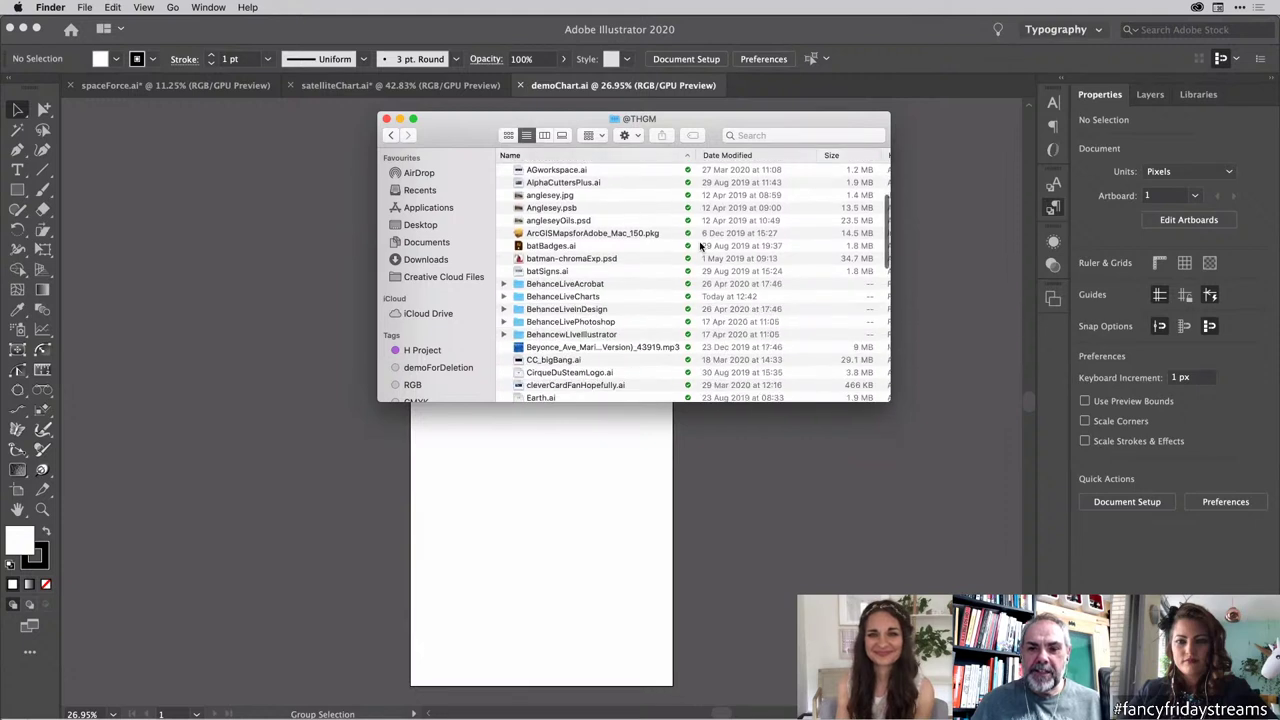
pyautogui.scroll(-3, 700, 245)
pyautogui.doubleClick(519, 226)
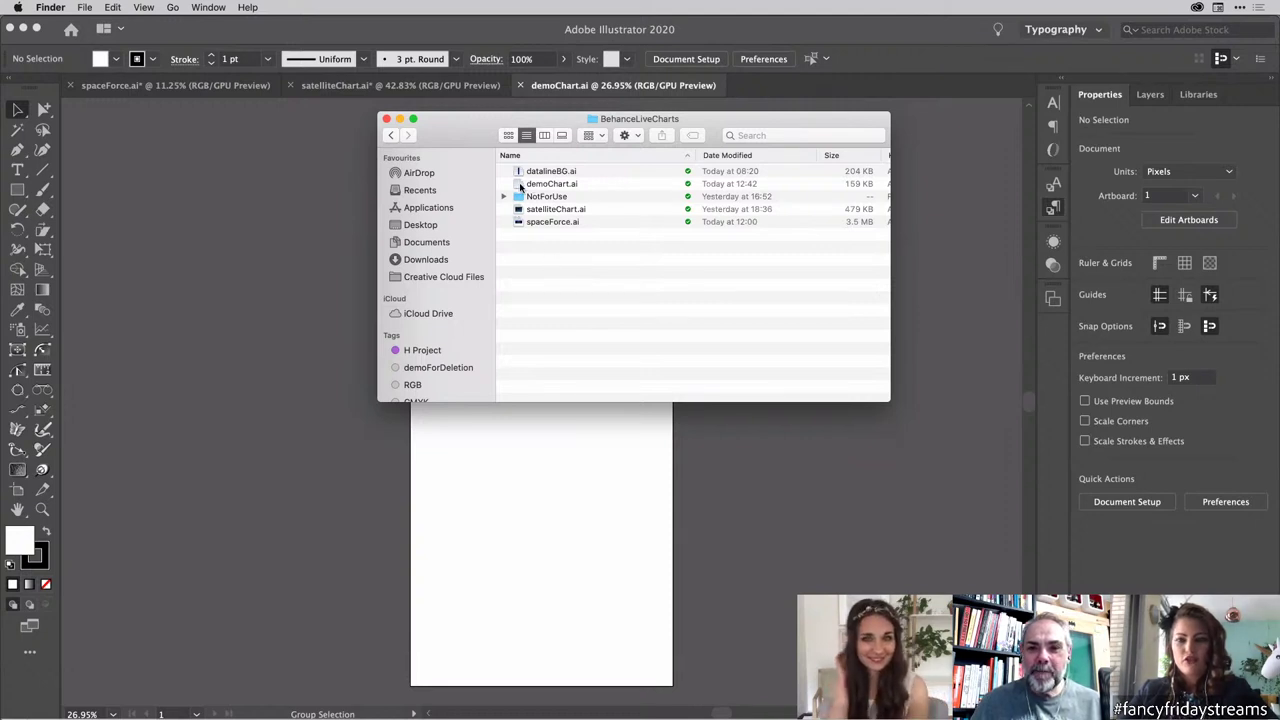
# Step: Open demoChart.ai from the BehanceLiveCharts folder with Adobe XD
pyautogui.click(520, 186)
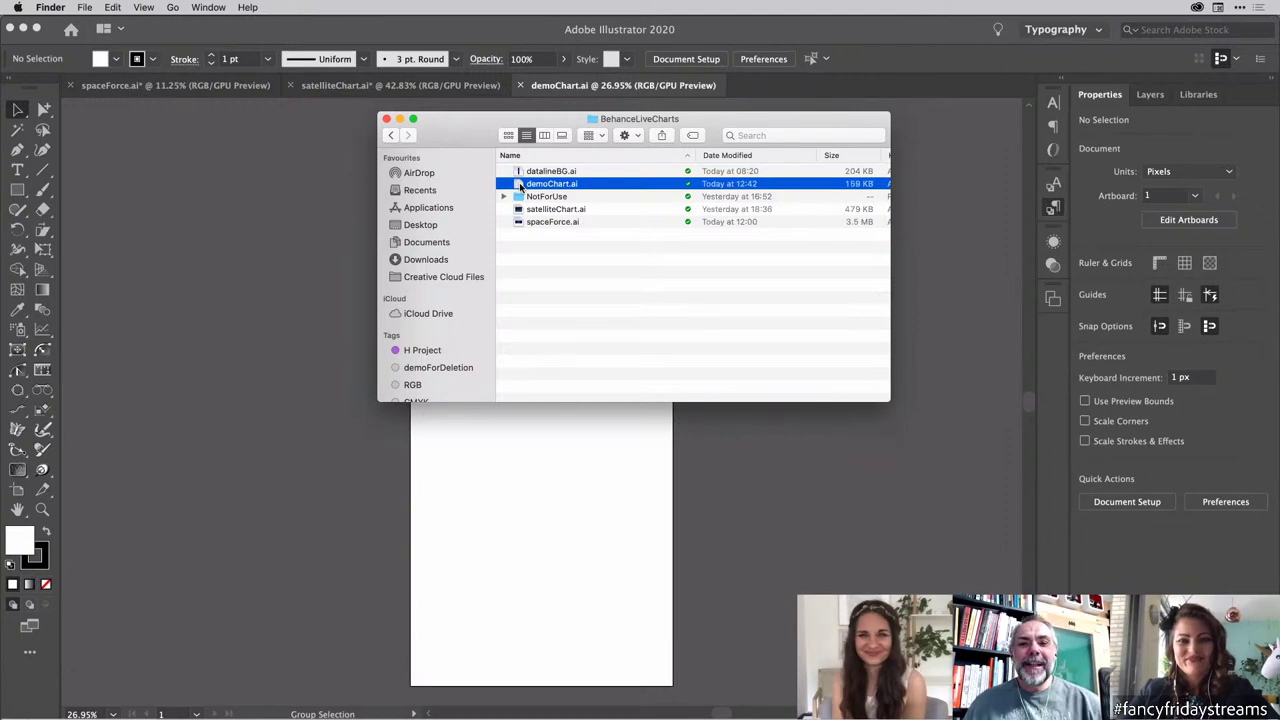
pyautogui.rightClick(519, 186)
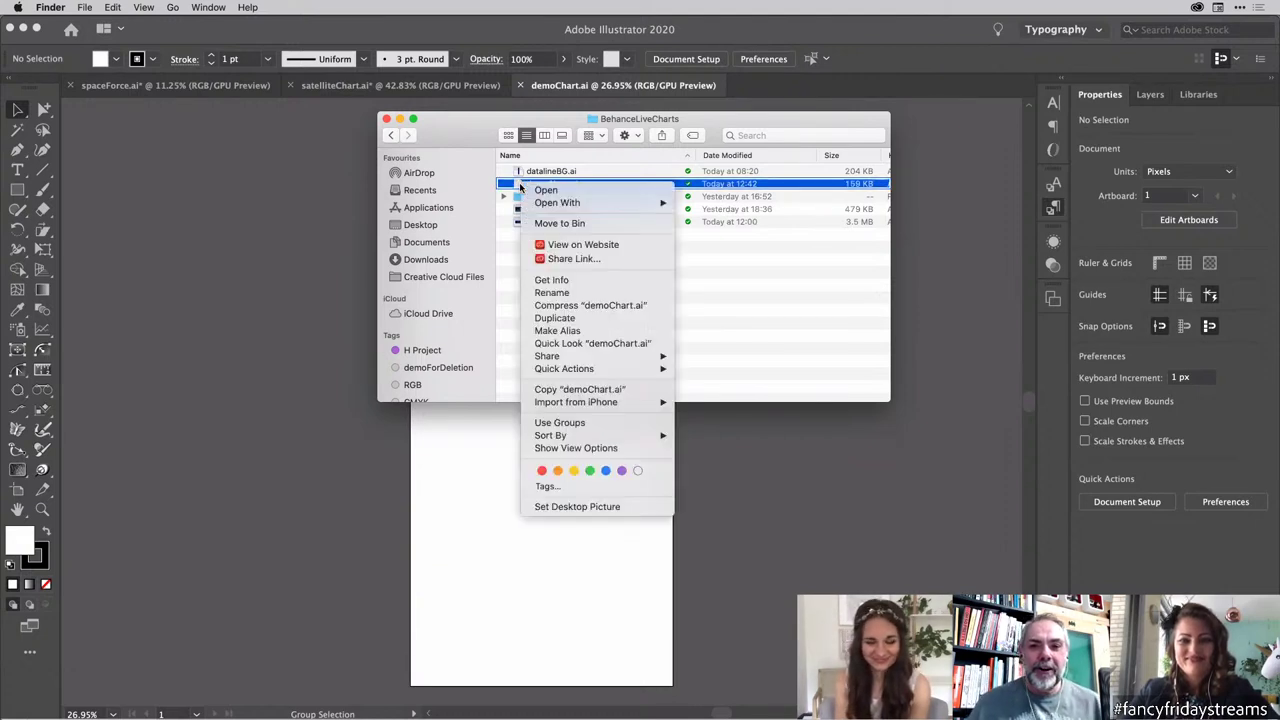
pyautogui.moveTo(586, 205)
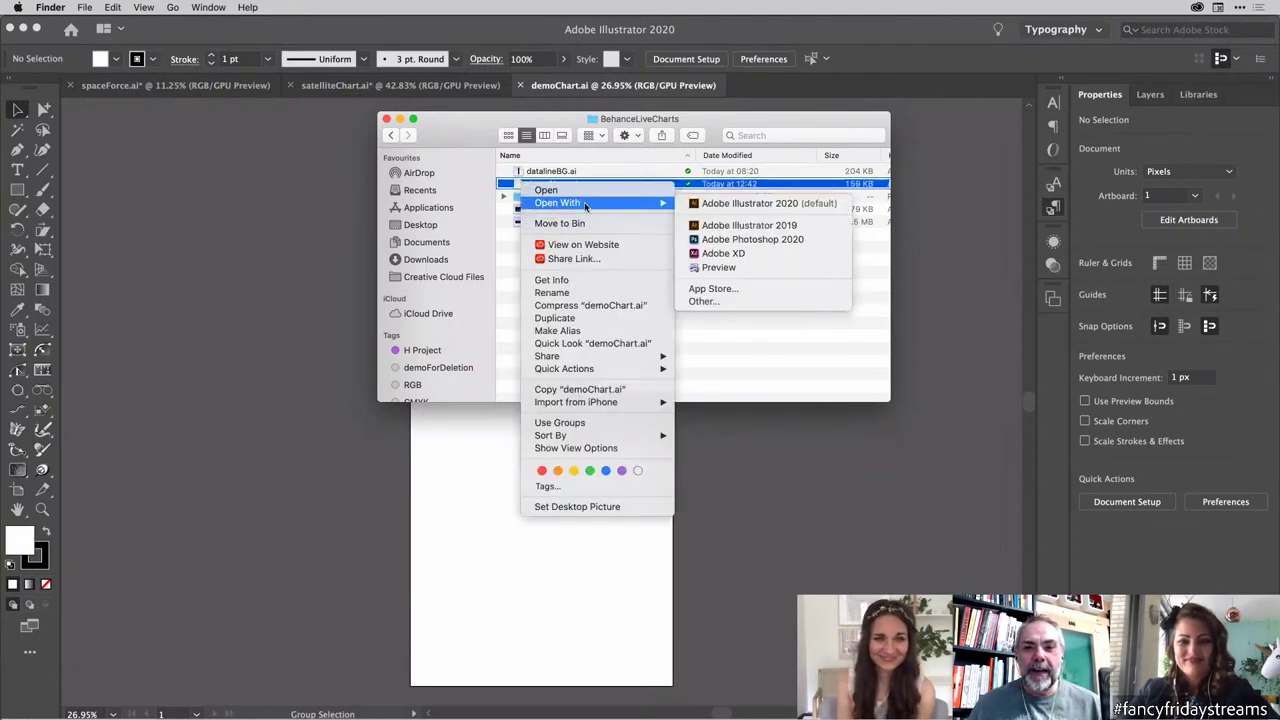
pyautogui.click(728, 254)
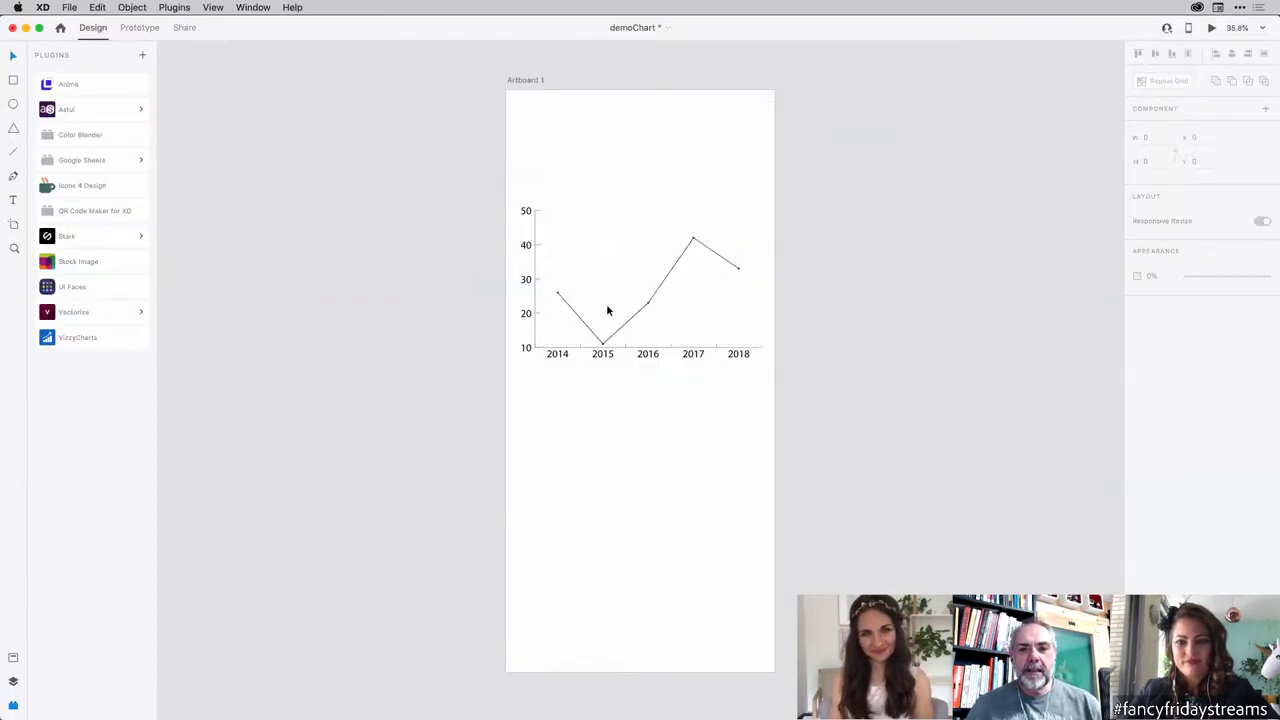
# Step: Move the chart slightly down on Artboard 1 and ungroup it completely into separate lines, rectangles and text items
pyautogui.click(650, 304)
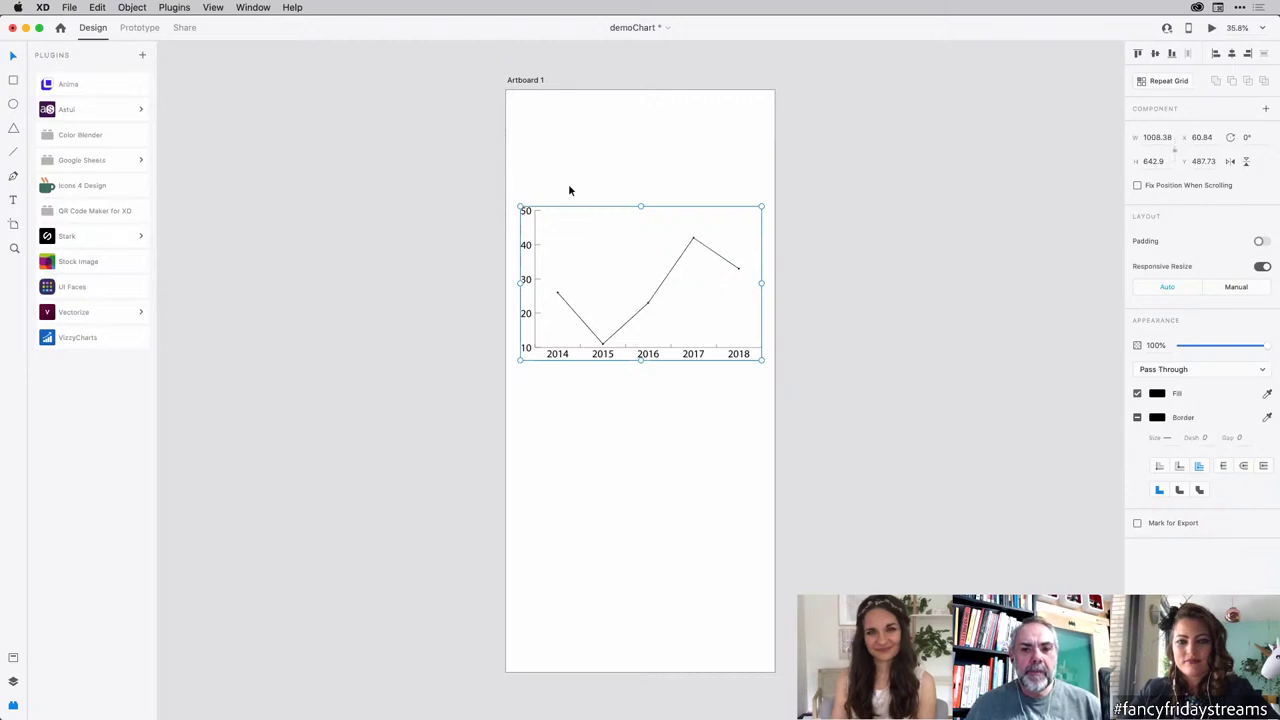
pyautogui.moveTo(533, 221); pyautogui.dragTo(535, 232)
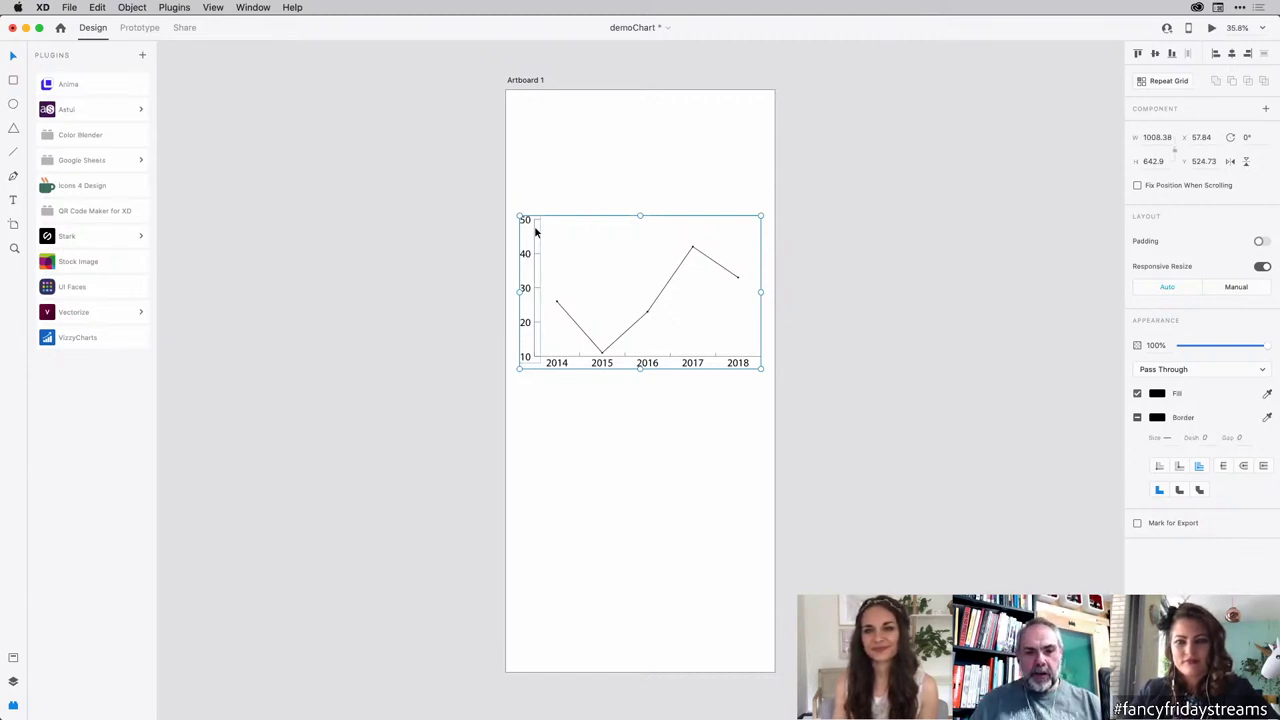
pyautogui.click(12, 681)
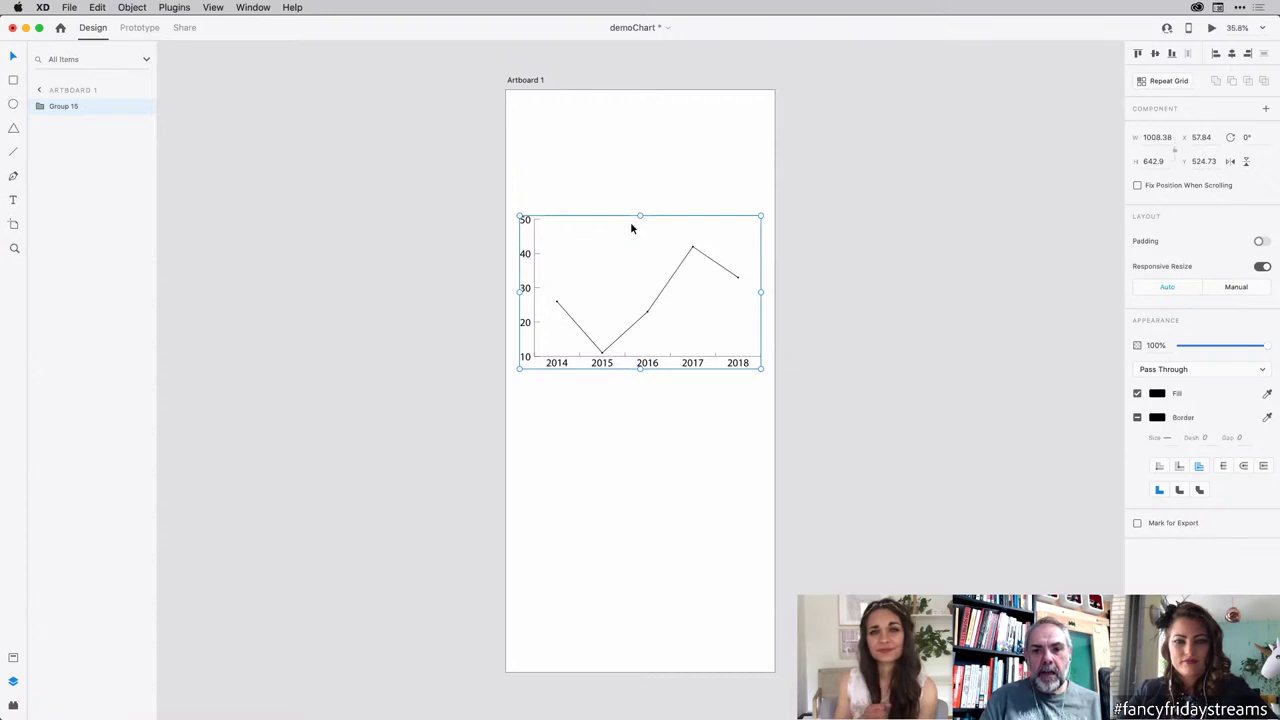
pyautogui.press('super+shift+g')
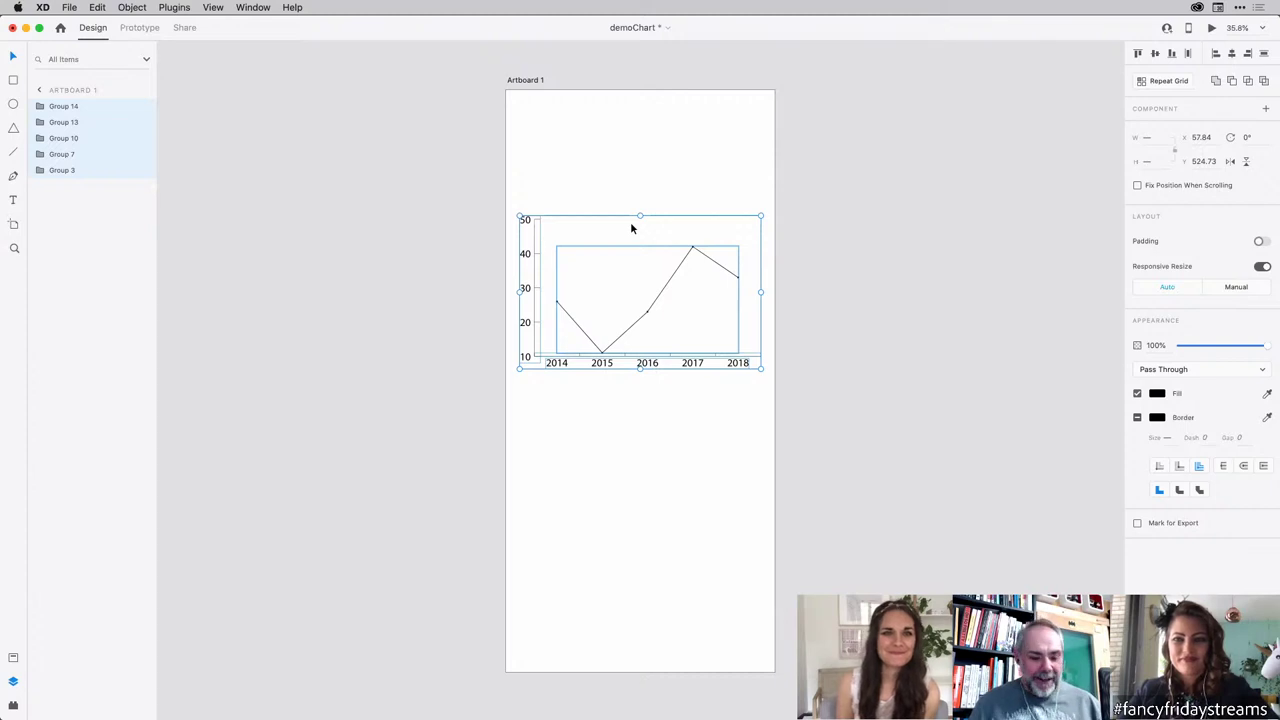
pyautogui.press('super+shift+g')
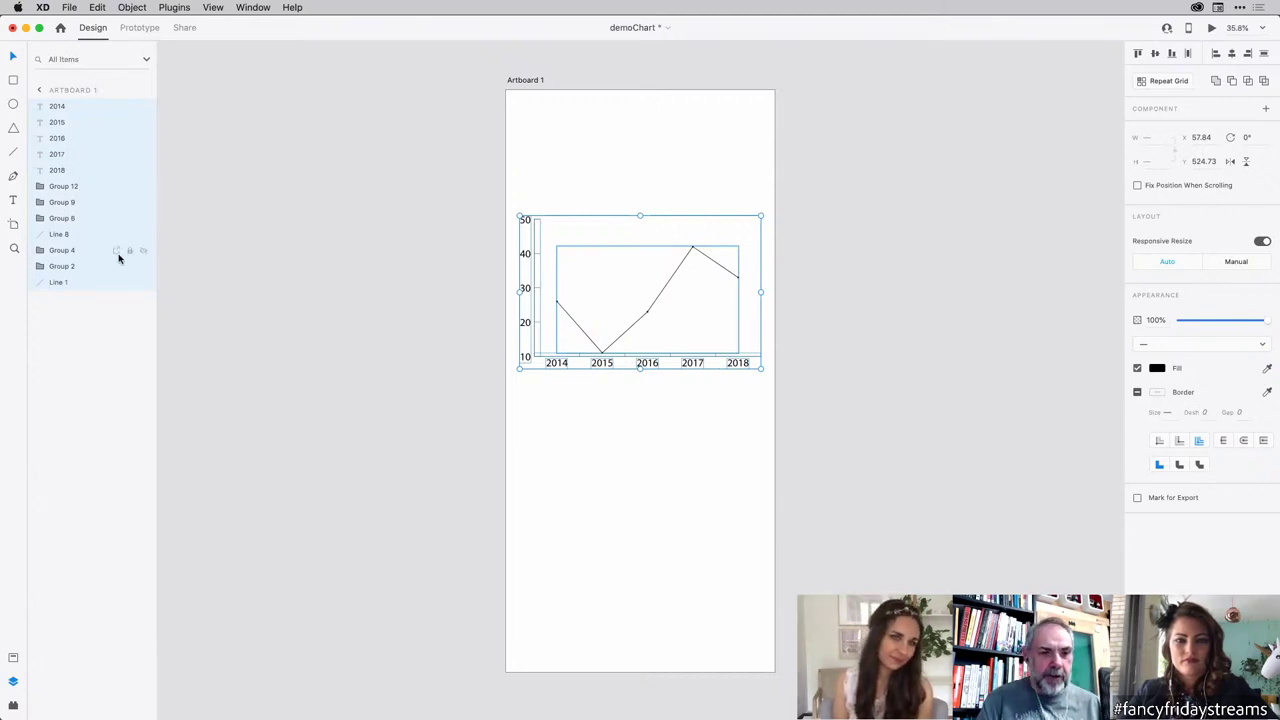
pyautogui.press('super+shift+g')
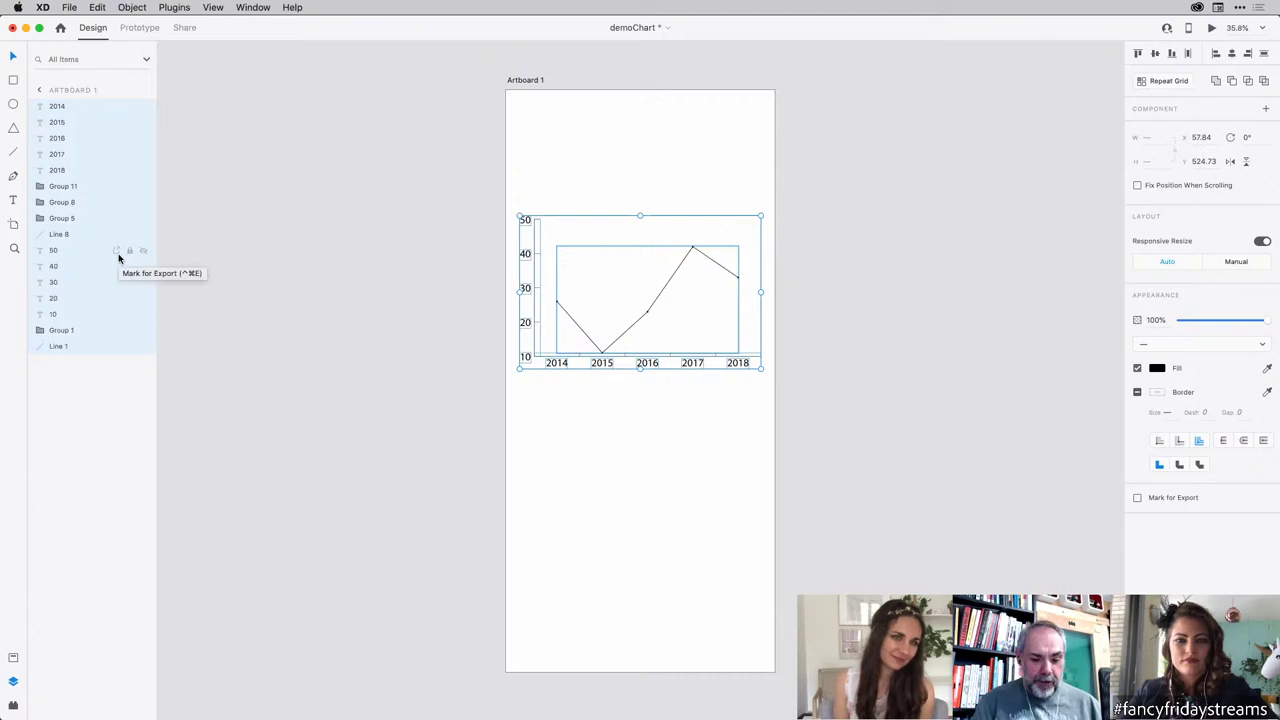
pyautogui.press('super+shift+g')
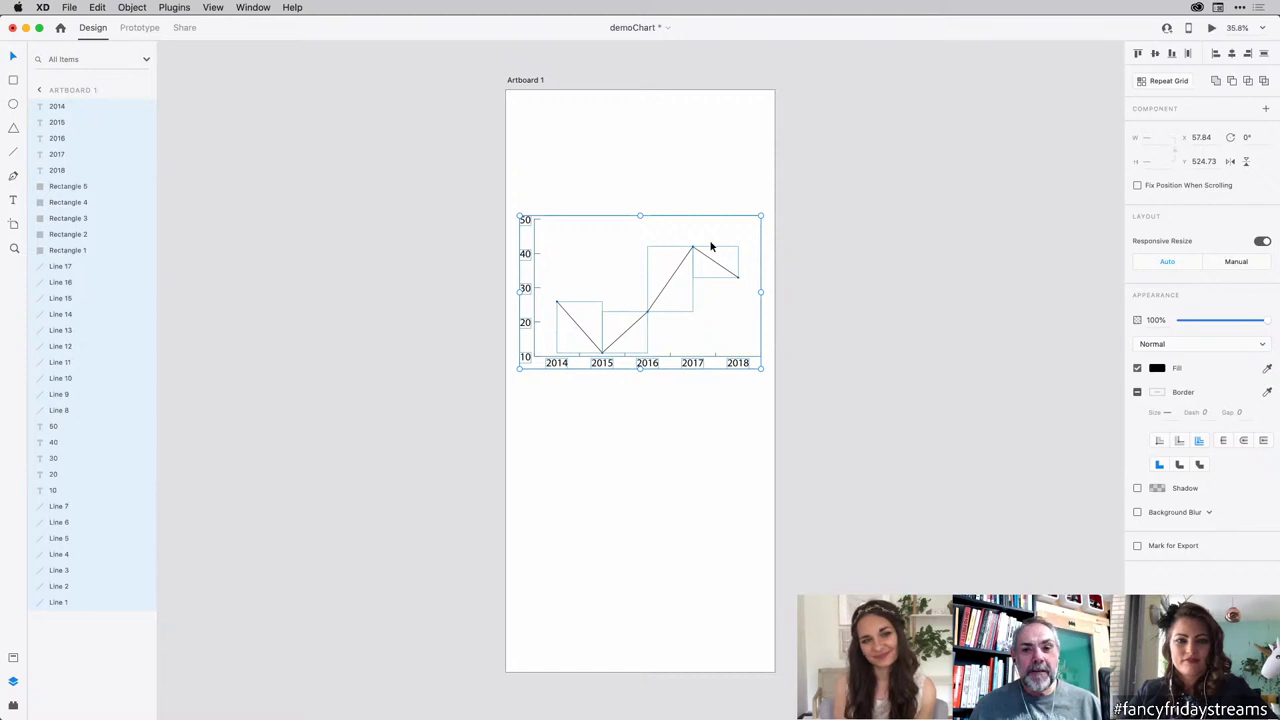
pyautogui.click(678, 186)
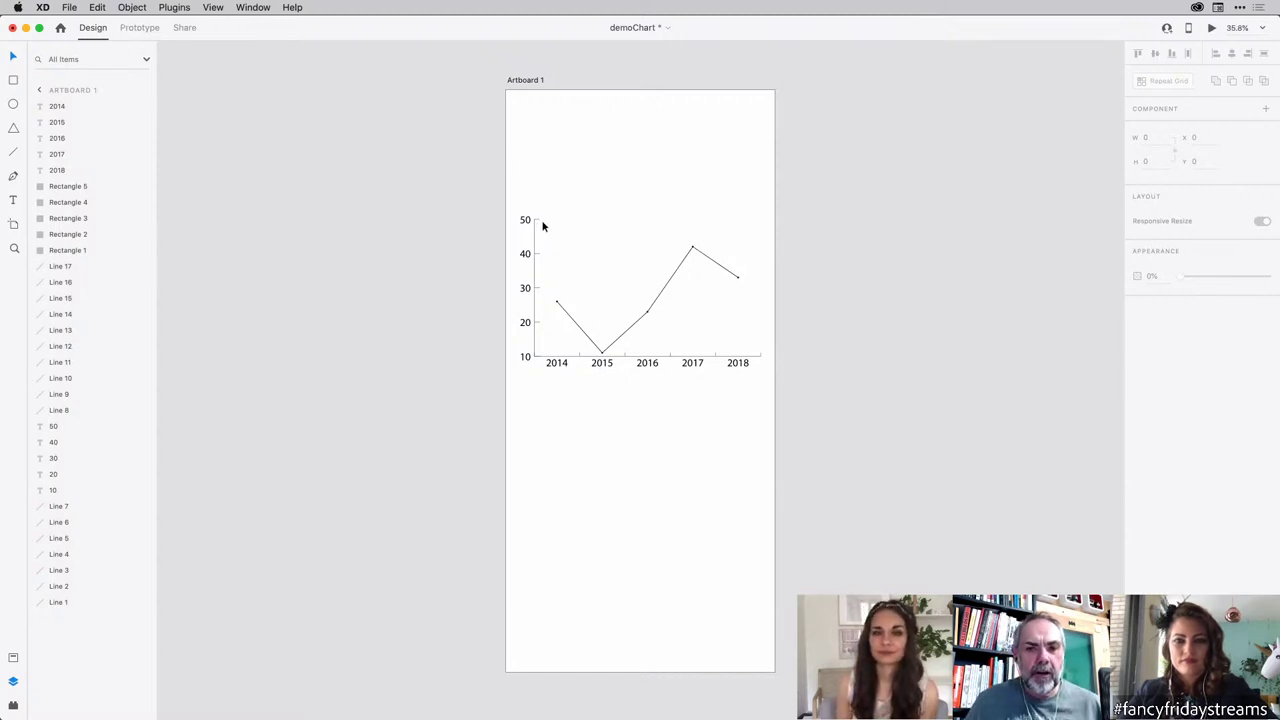
# Step: Close the demoChart document without saving the changes
pyautogui.moveTo(543, 211); pyautogui.dragTo(544, 333)
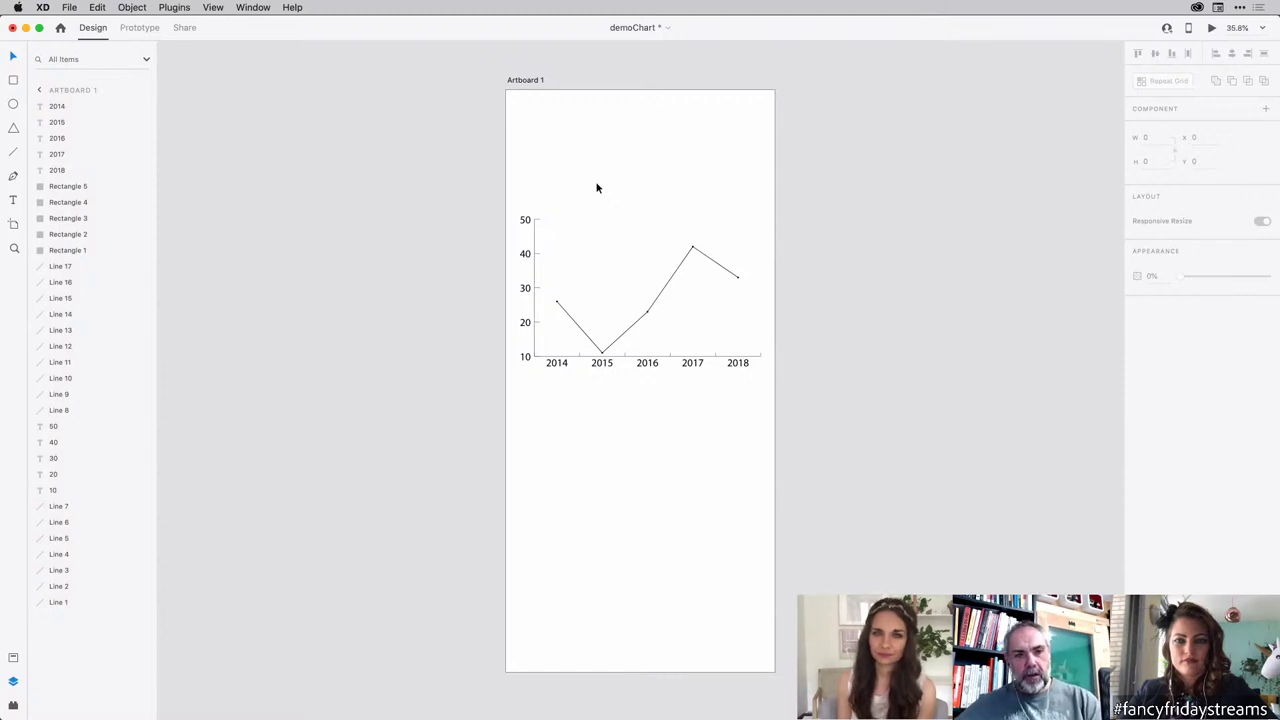
pyautogui.click(487, 120)
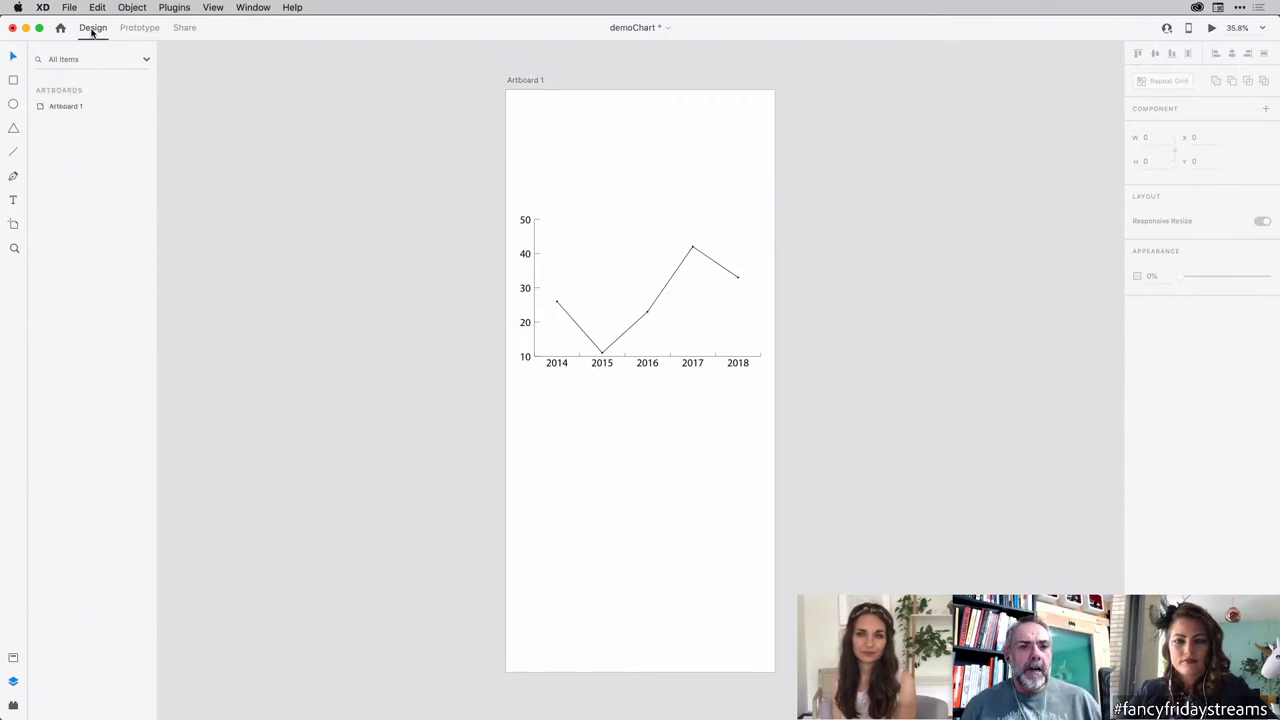
pyautogui.click(13, 28)
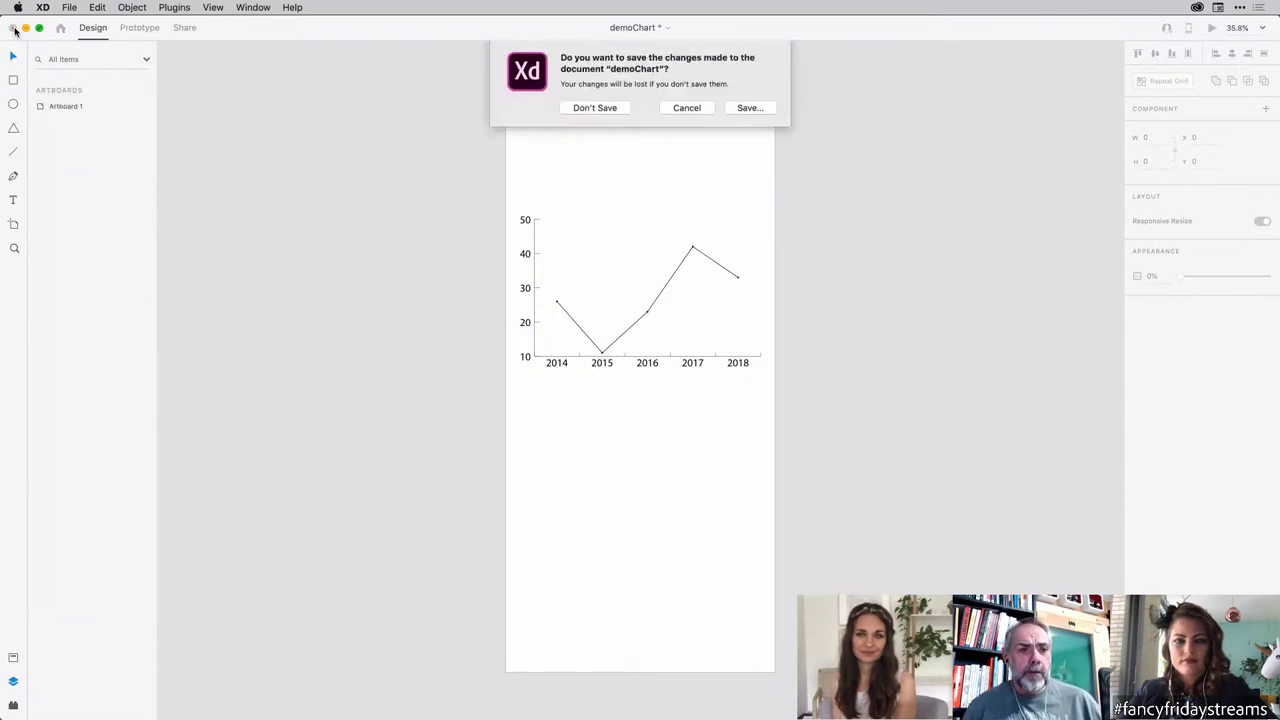
pyautogui.click(610, 108)
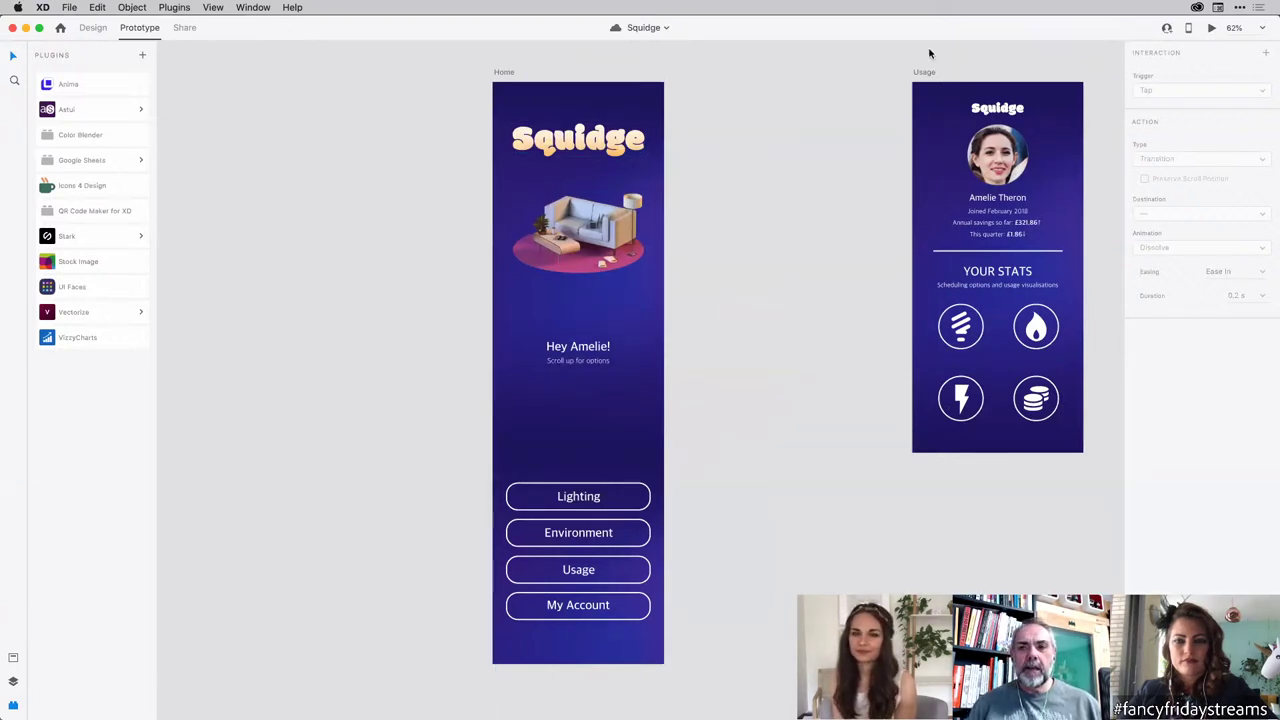
# Step: Preview the Squidge prototype from the home screen through Usage to the Electricity screen and close the preview
pyautogui.click(1211, 28)
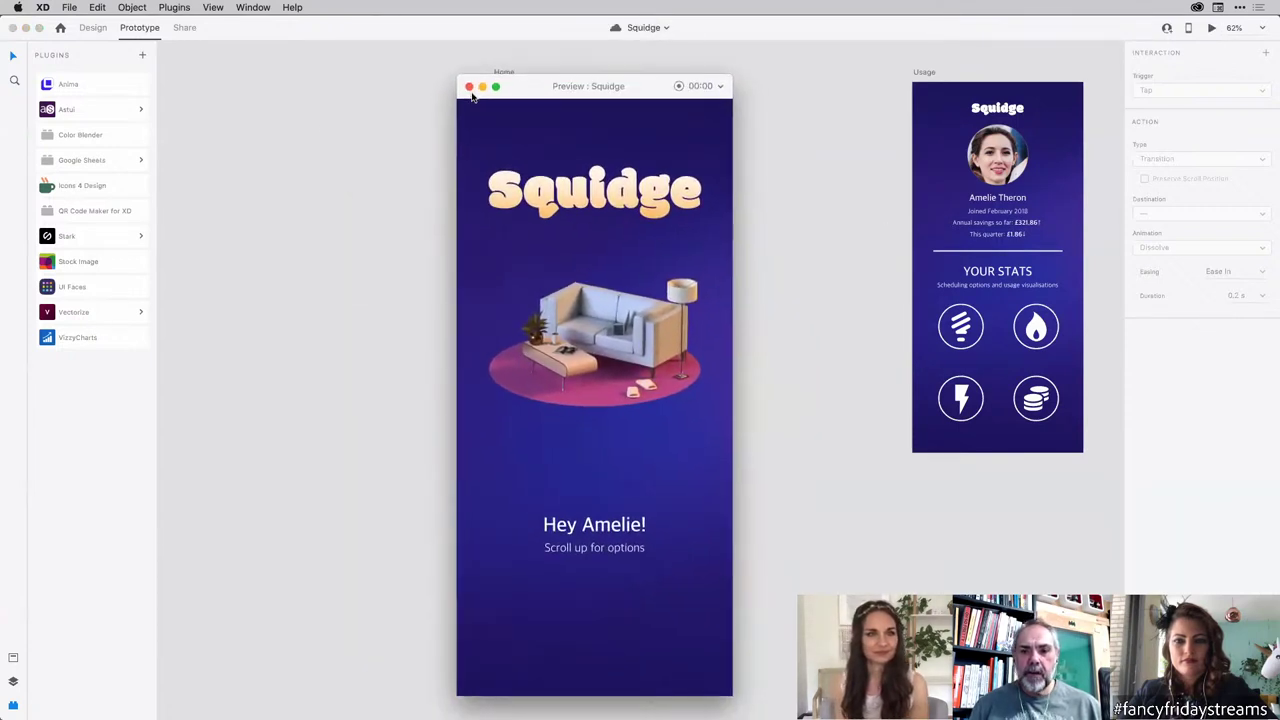
pyautogui.scroll(-2, 629, 386)
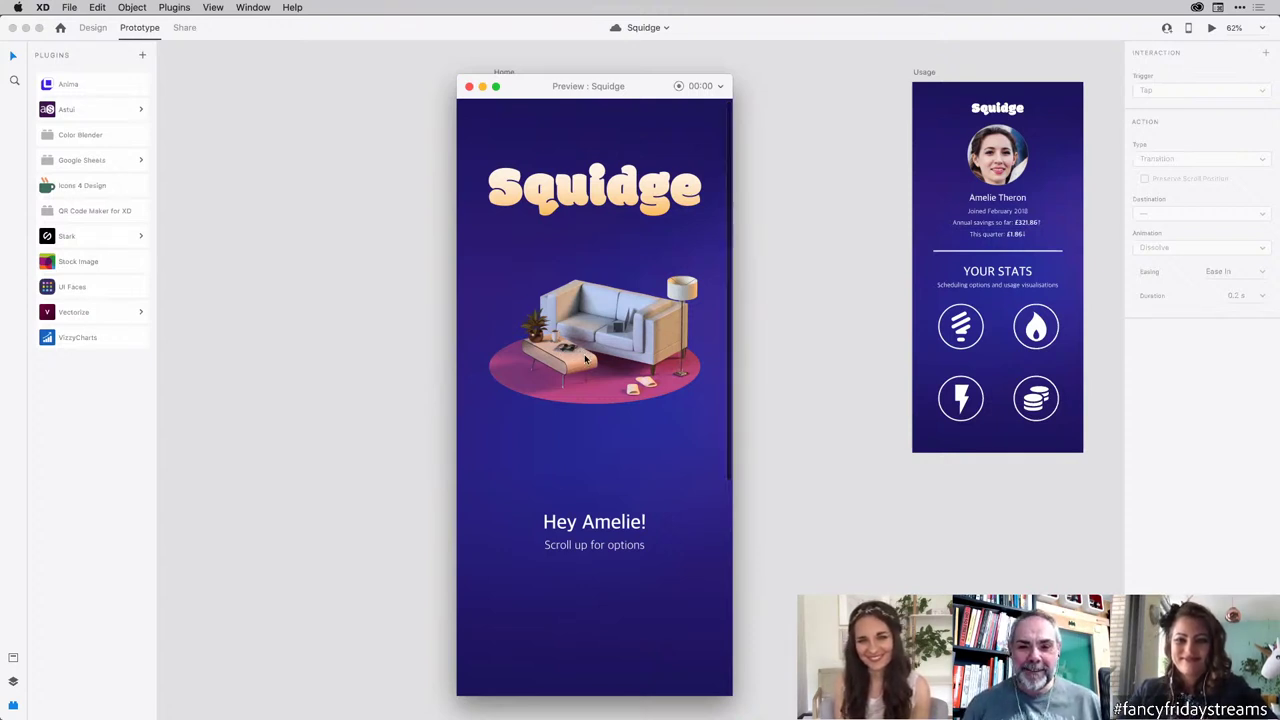
pyautogui.scroll(-5, 600, 362)
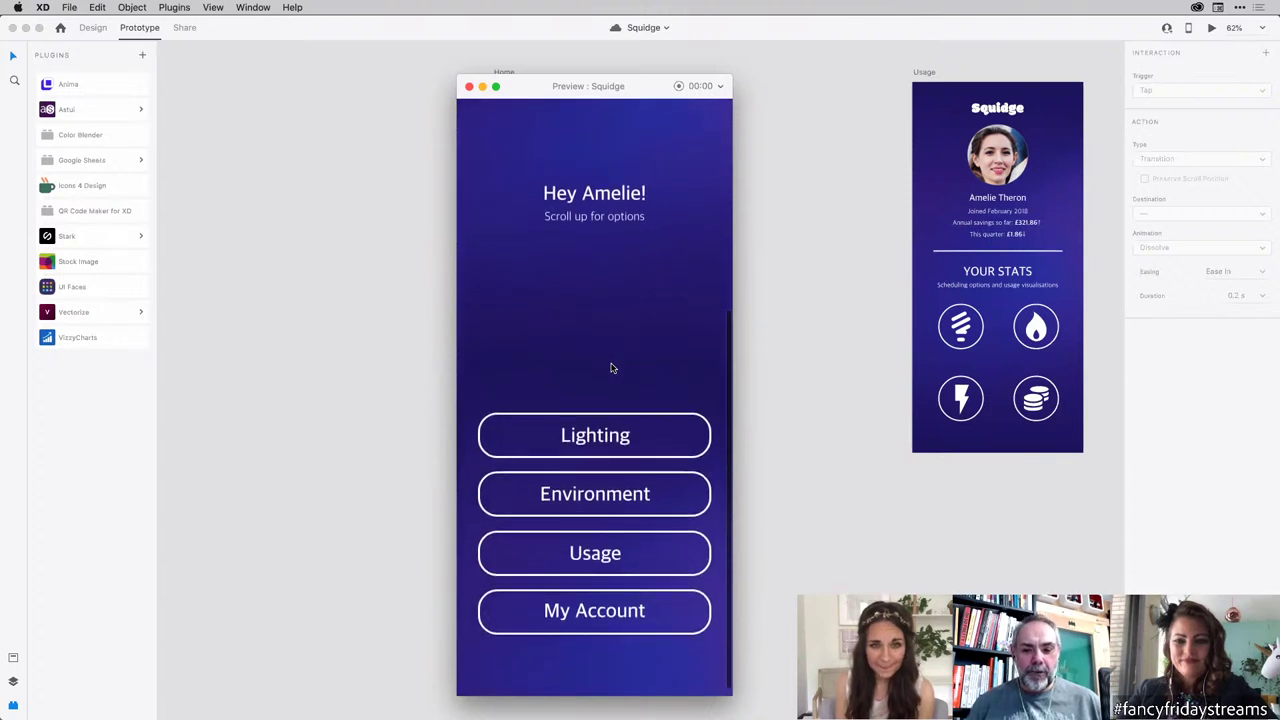
pyautogui.click(611, 545)
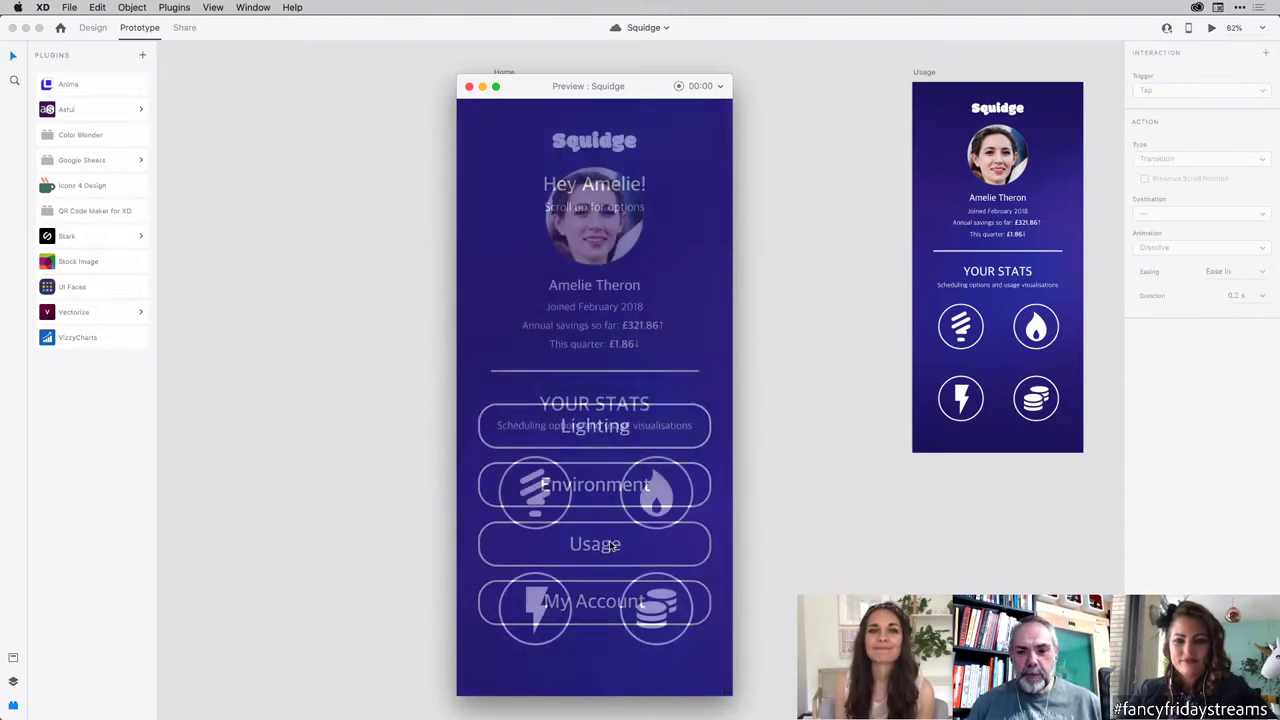
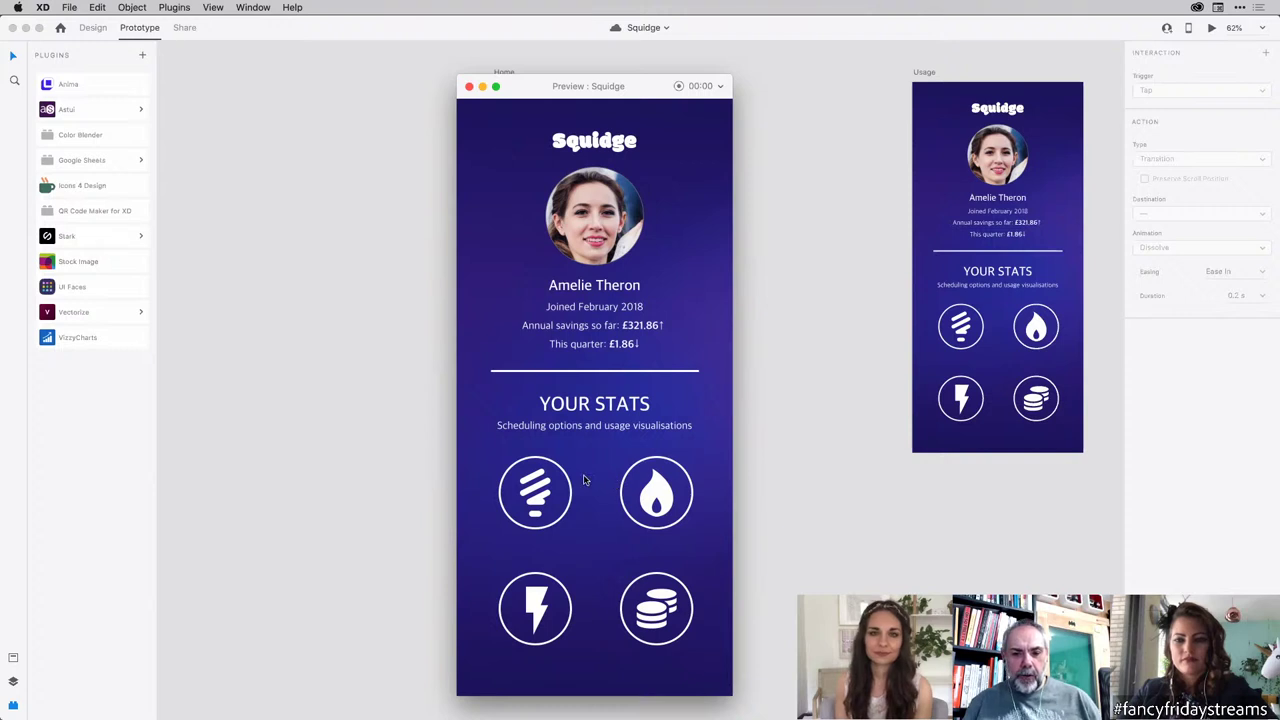
pyautogui.click(536, 606)
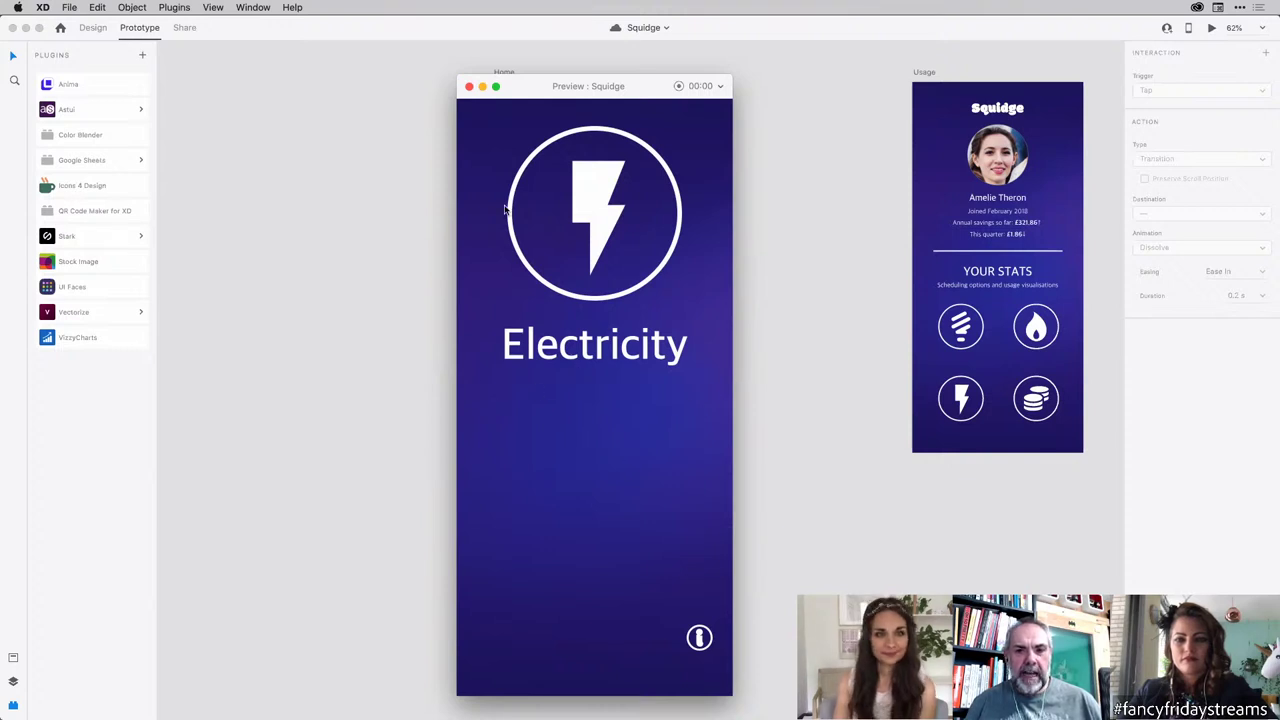
pyautogui.click(469, 86)
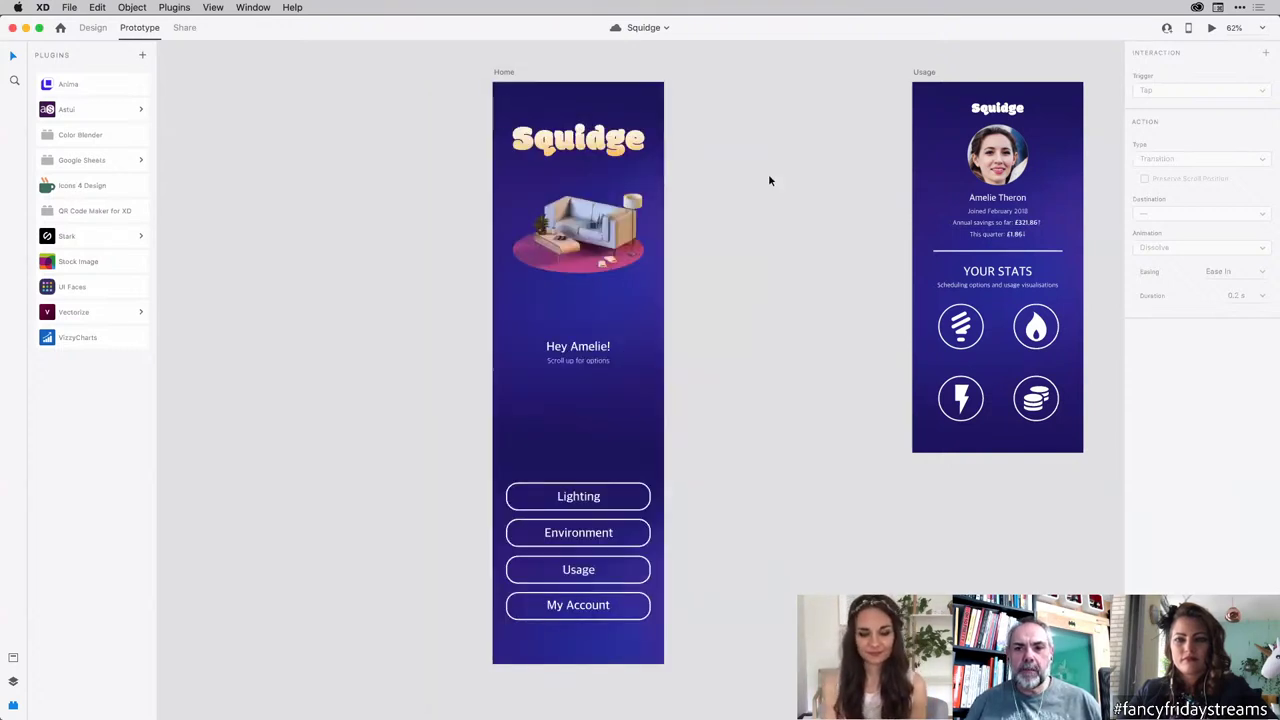
# Step: Examine the Electricity artboard of the Squidge prototype up close
pyautogui.scroll(-5, 768, 180)
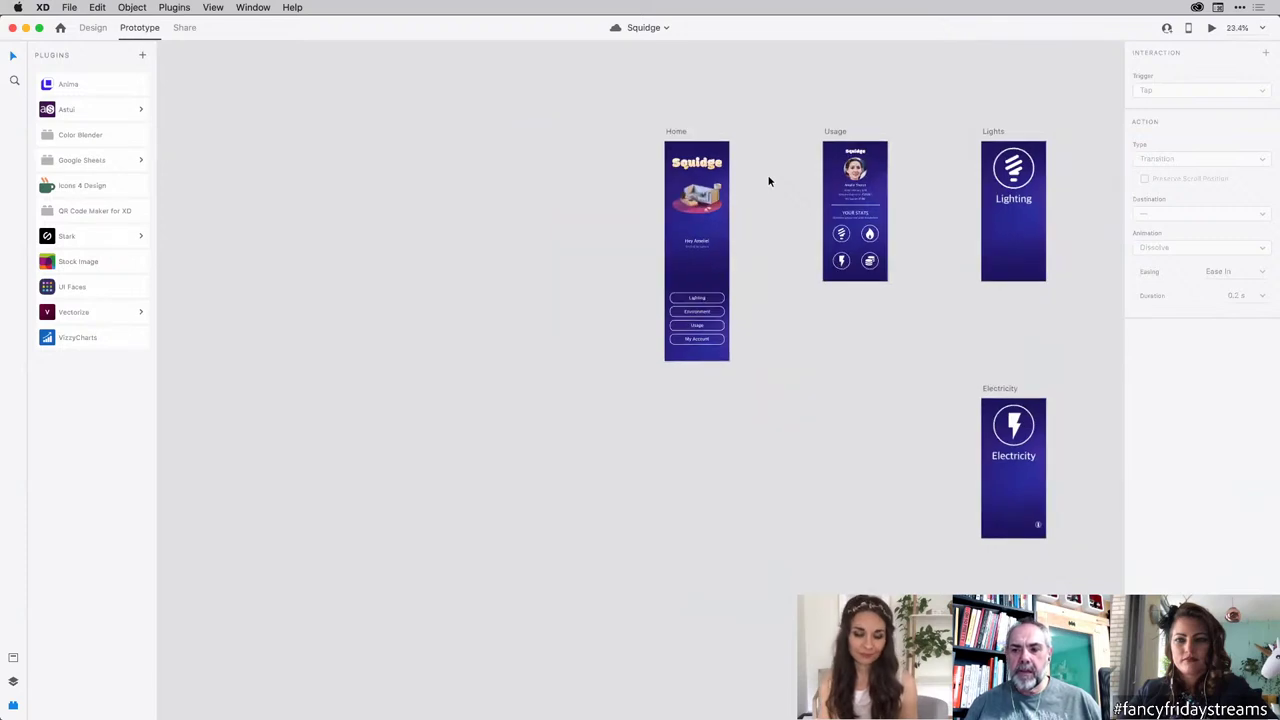
pyautogui.scroll(5, 1063, 477)
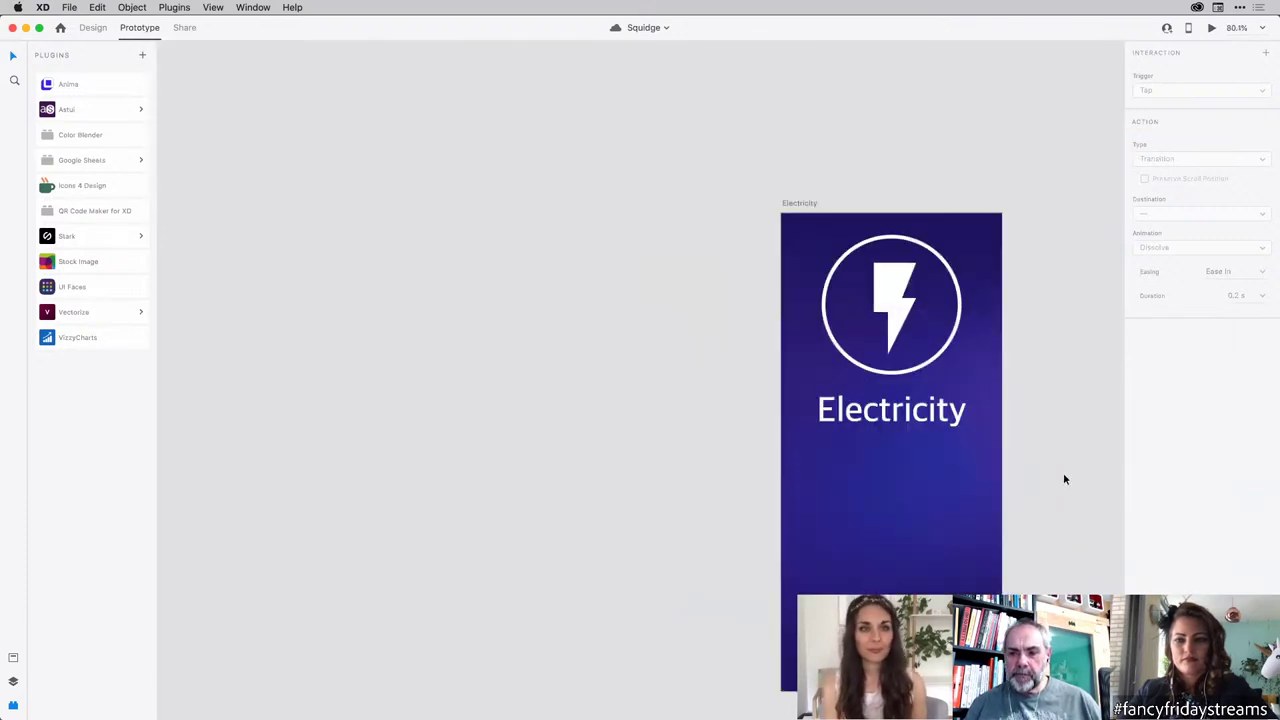
pyautogui.scroll(2, 1063, 472)
pyautogui.scroll(-3, 1061, 471)
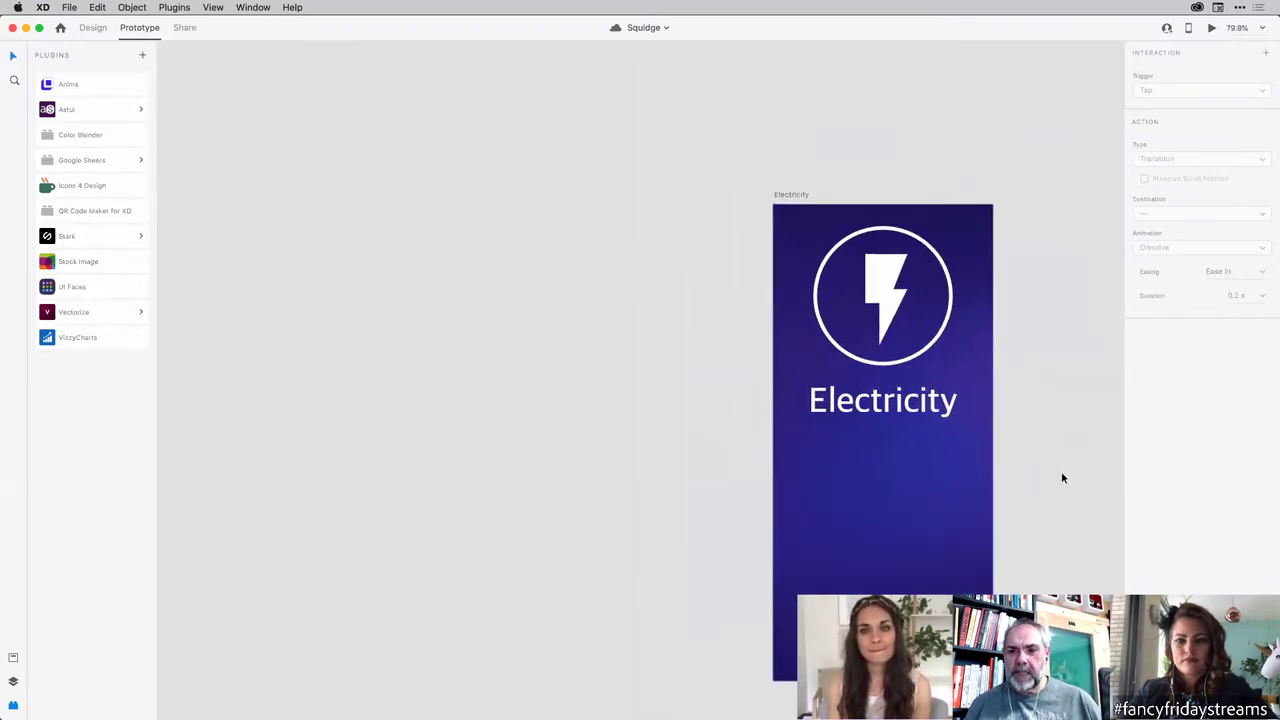
pyautogui.hscroll(4, 1063, 478)
pyautogui.scroll(-2, 1063, 478)
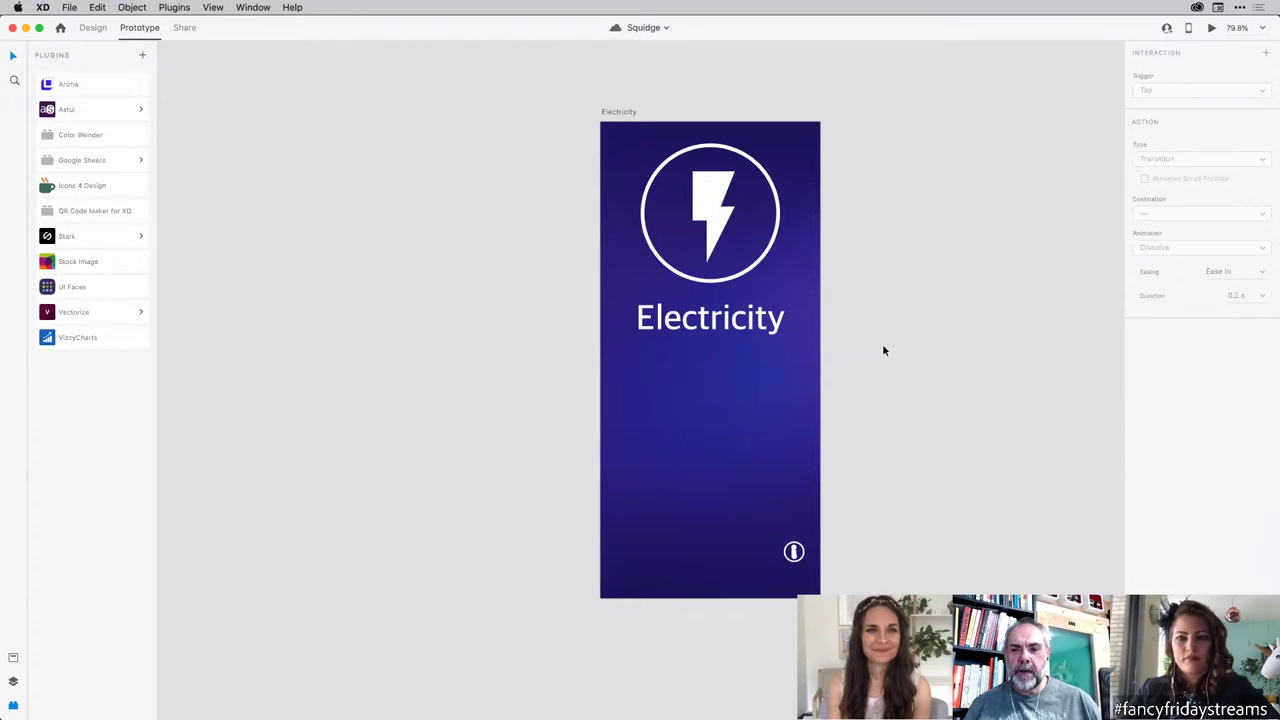
pyautogui.scroll(3, 882, 353)
pyautogui.scroll(-1, 883, 351)
pyautogui.hscroll(2, 883, 351)
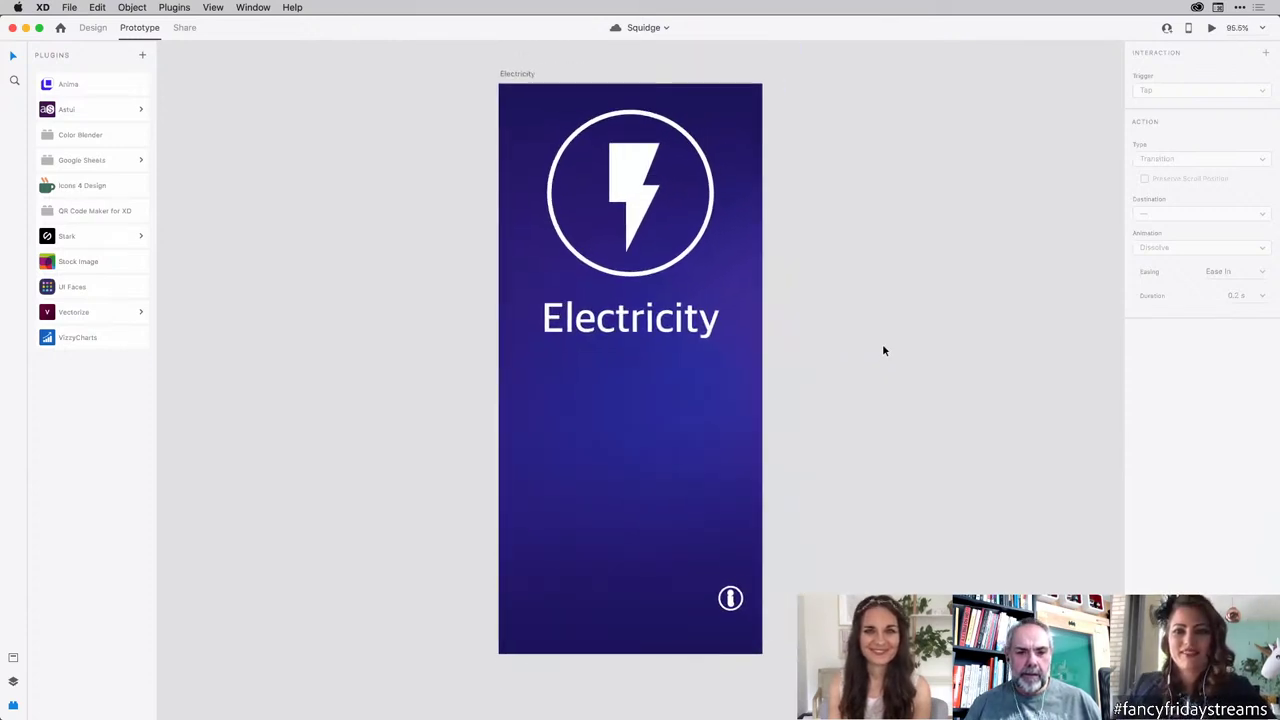
# Step: Switch the Squidge document to Design mode and hide the plugin list to free space around the Electricity artboard
pyautogui.scroll(1, 883, 351)
pyautogui.scroll(-1, 883, 351)
pyautogui.hscroll(1, 883, 351)
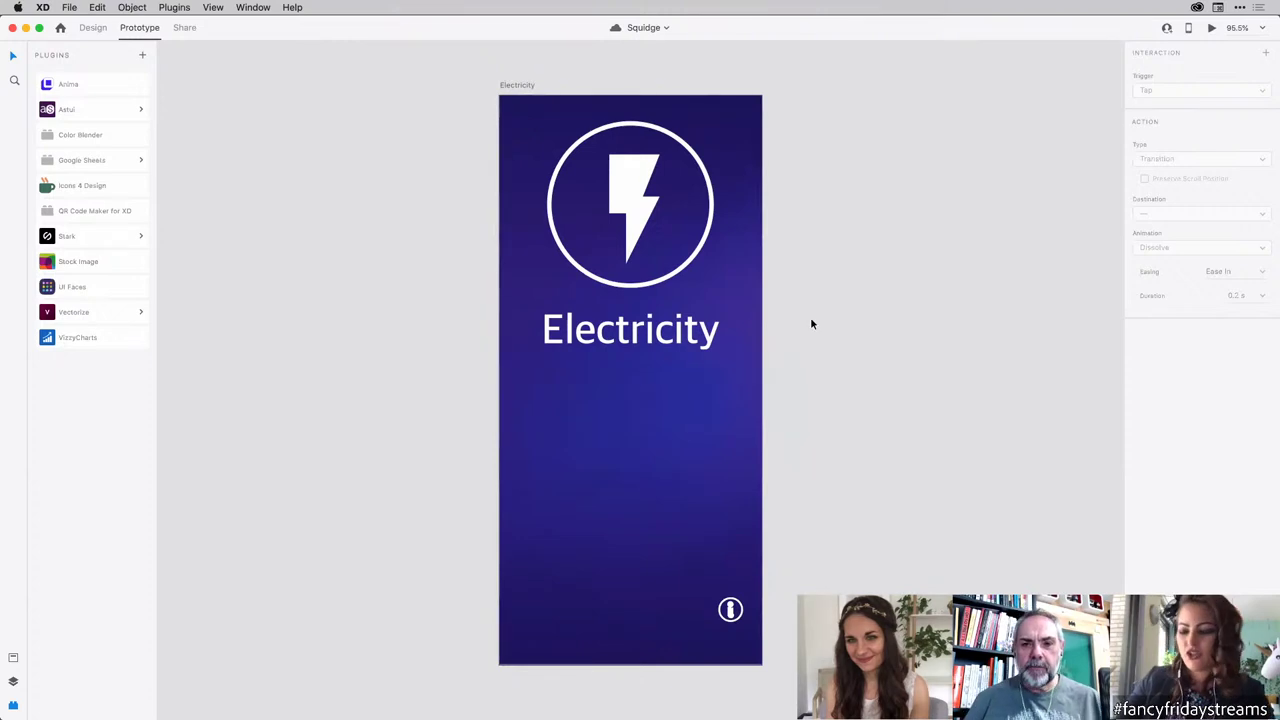
pyautogui.click(82, 28)
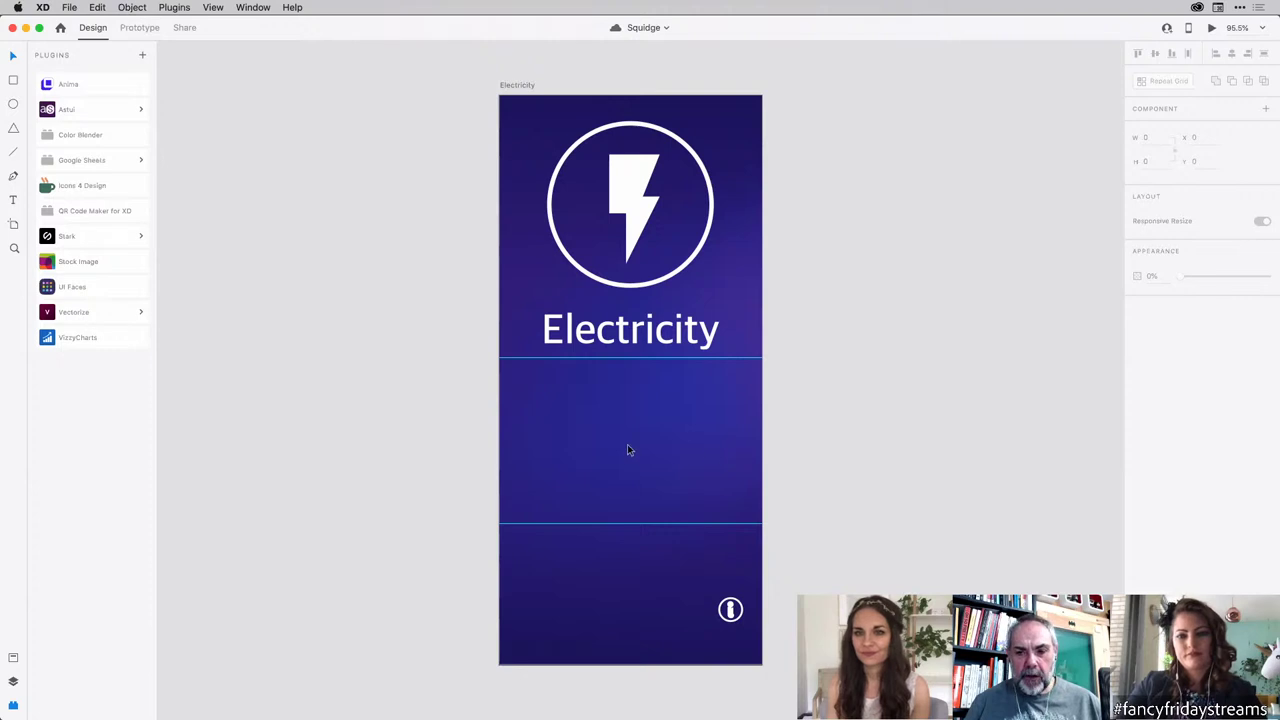
pyautogui.scroll(3, 621, 450)
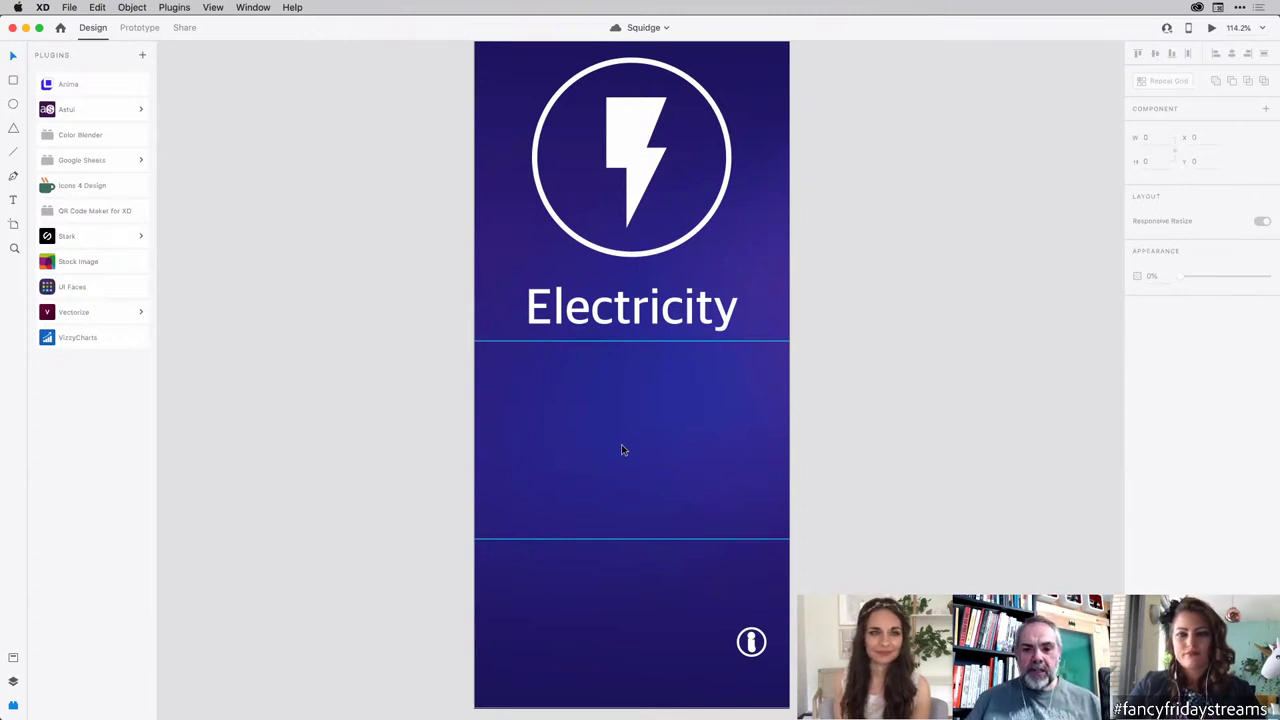
pyautogui.scroll(5, 667, 454)
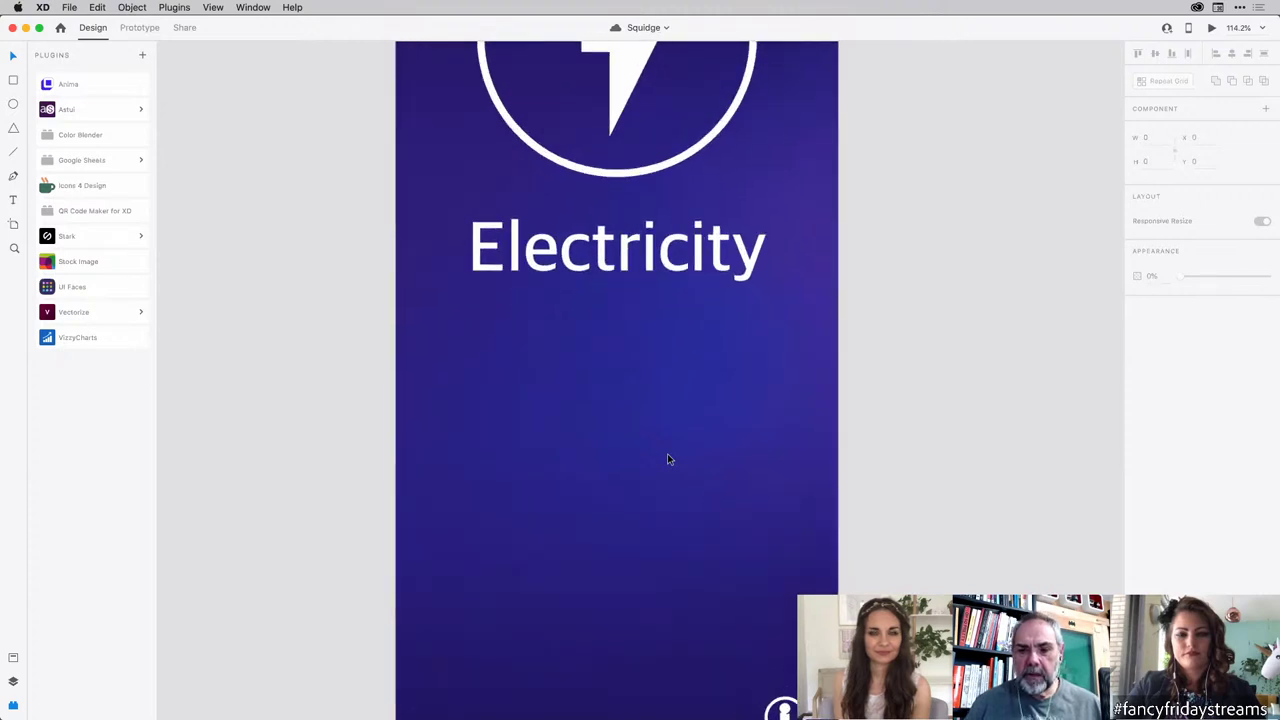
pyautogui.scroll(-2, 661, 461)
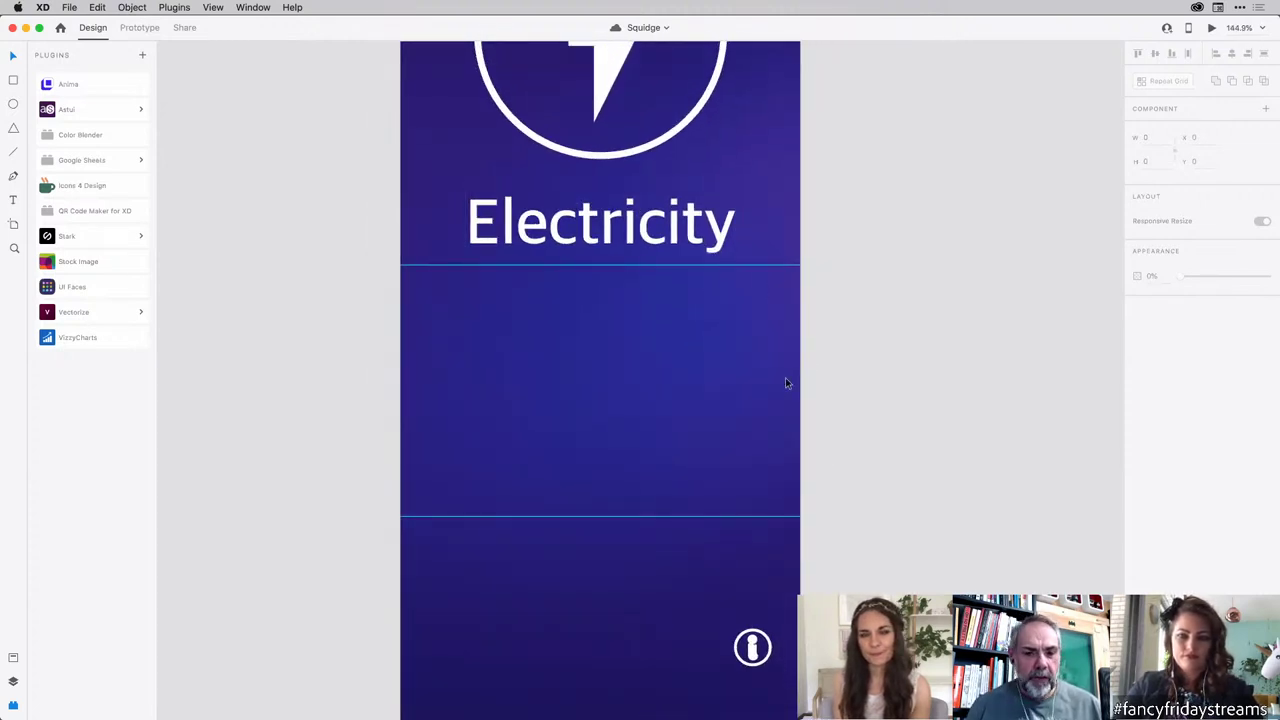
pyautogui.scroll(-4, 848, 443)
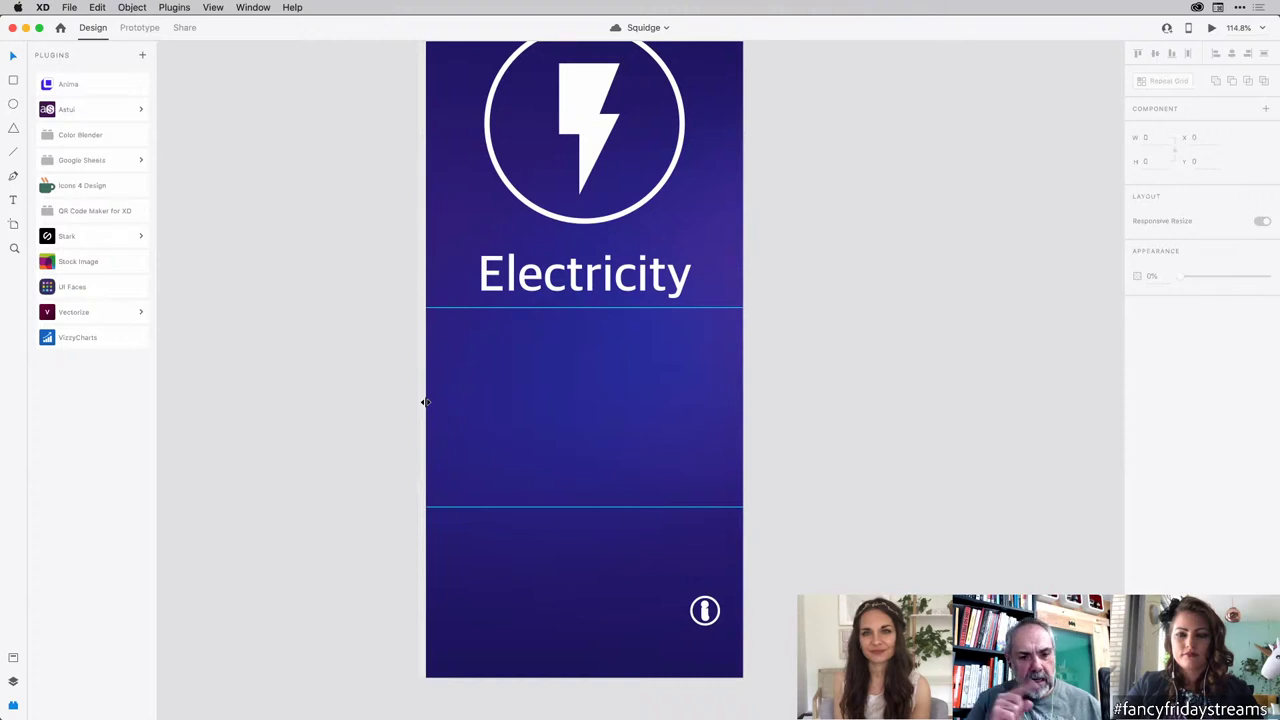
pyautogui.moveTo(426, 402)
pyautogui.mouseDown()
pyautogui.moveTo(467, 406)
pyautogui.moveTo(420, 405)
pyautogui.mouseUp()
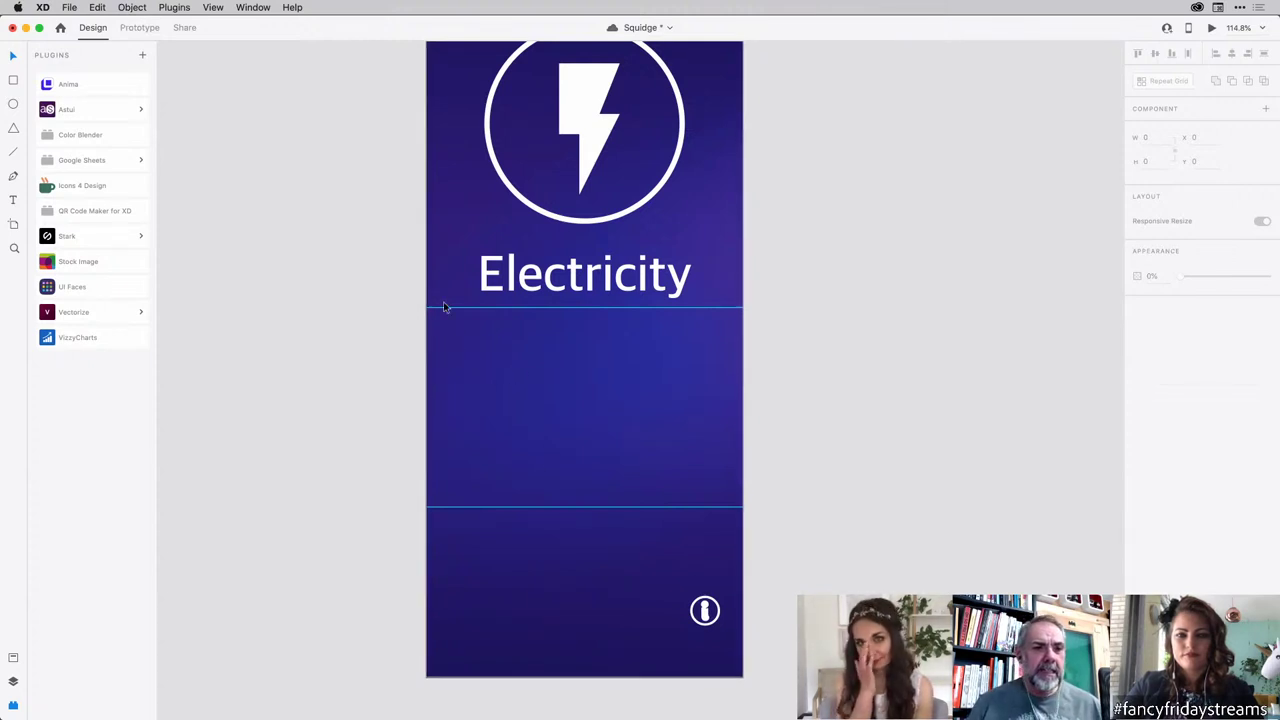
pyautogui.click(13, 708)
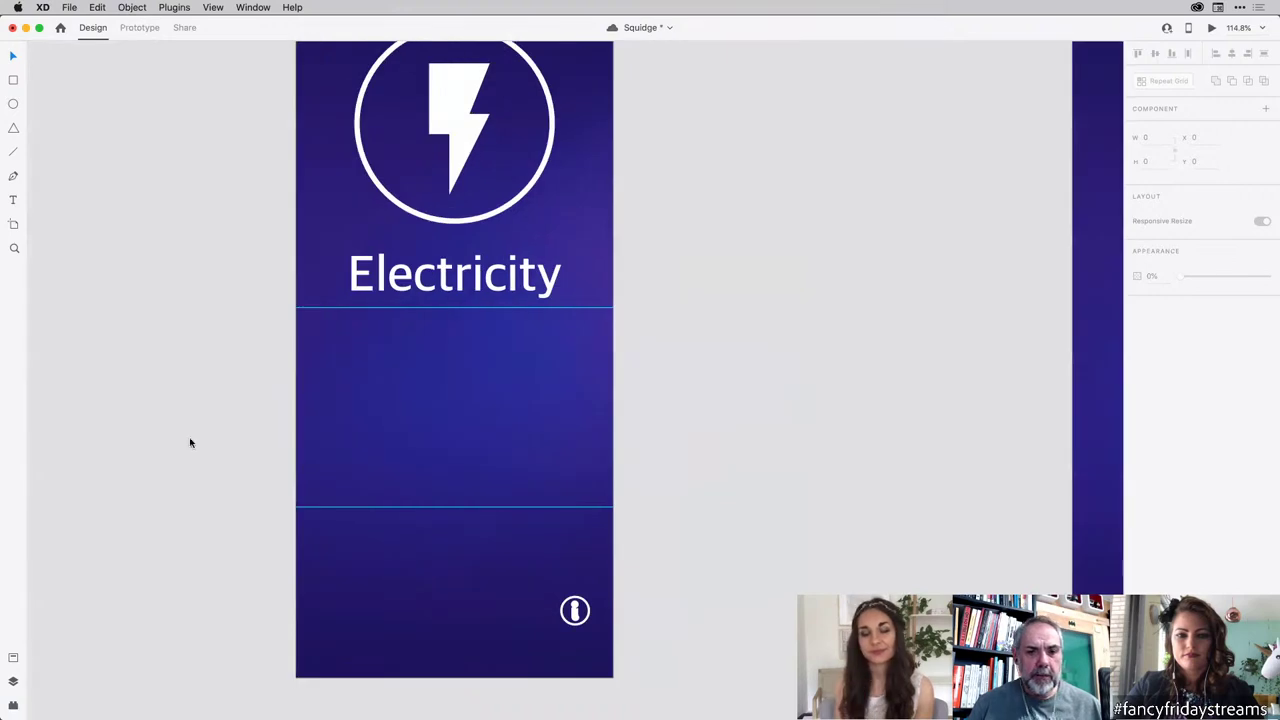
pyautogui.hscroll(-5, 549, 406)
pyautogui.scroll(2, 548, 407)
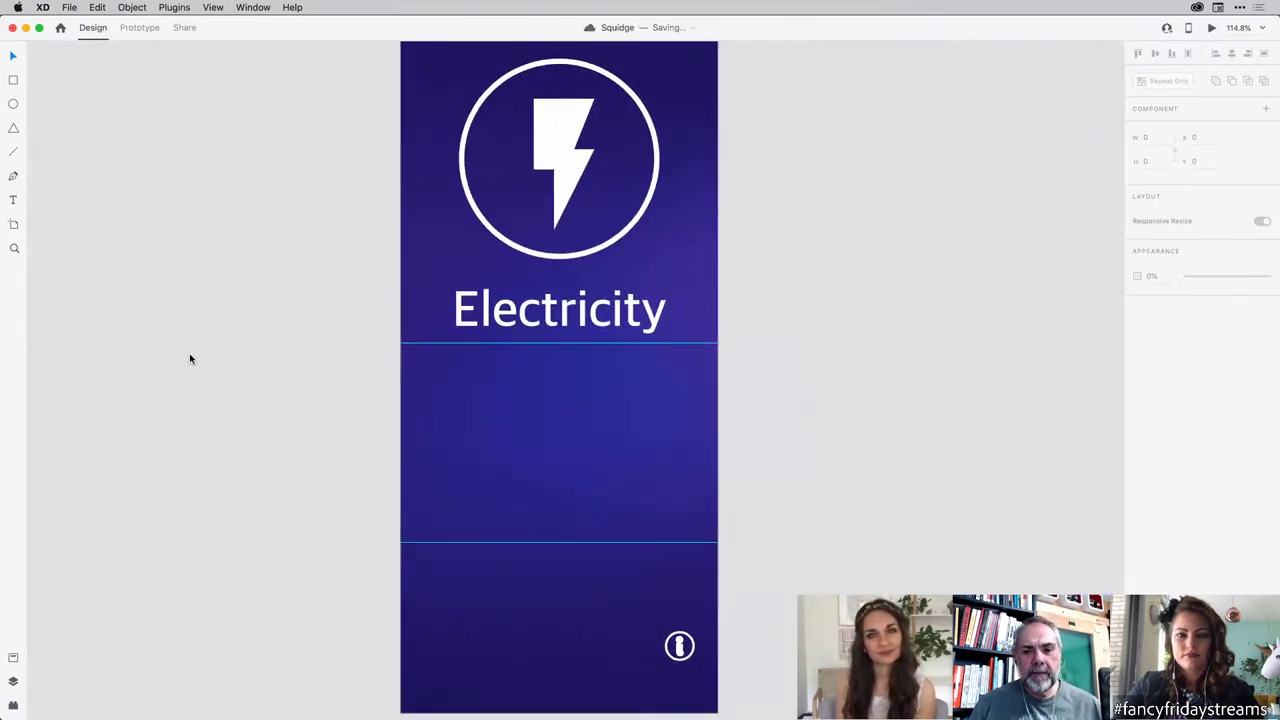
# Step: Draw an open four-point path with the Pen tool between the two guides, gently wavy, about 281 wide and 13 high
pyautogui.click(13, 178)
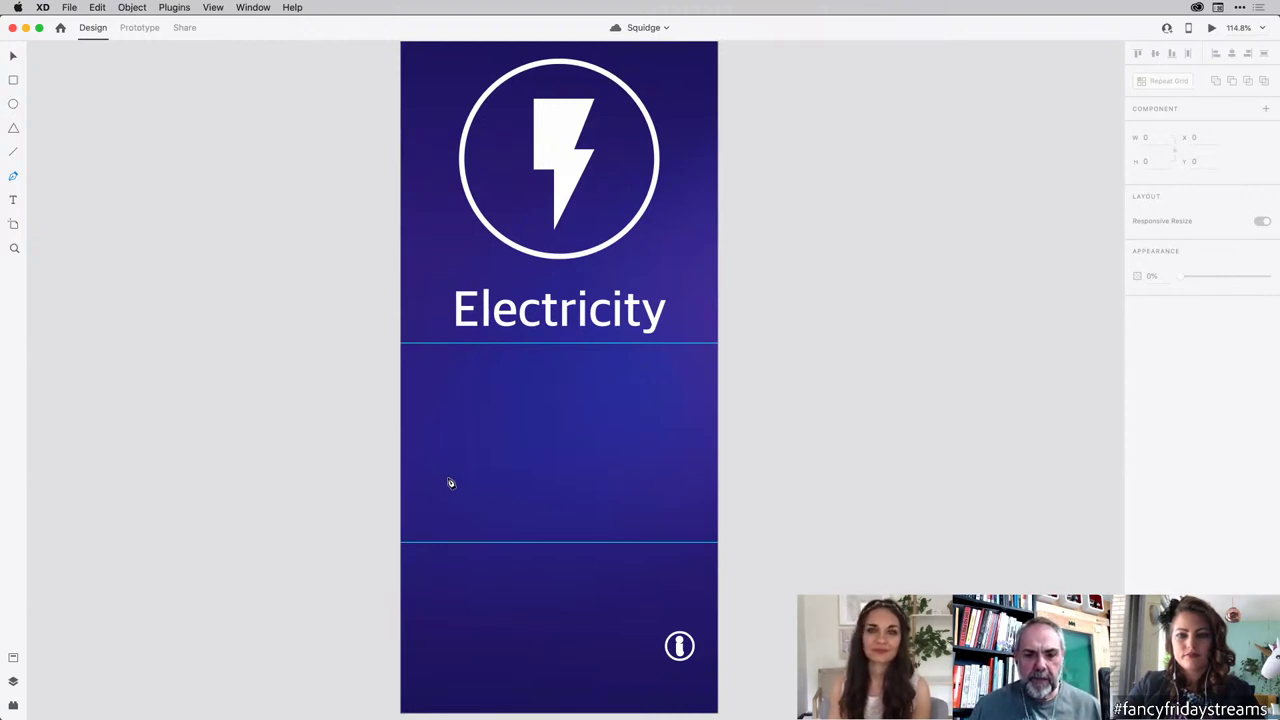
pyautogui.click(449, 480)
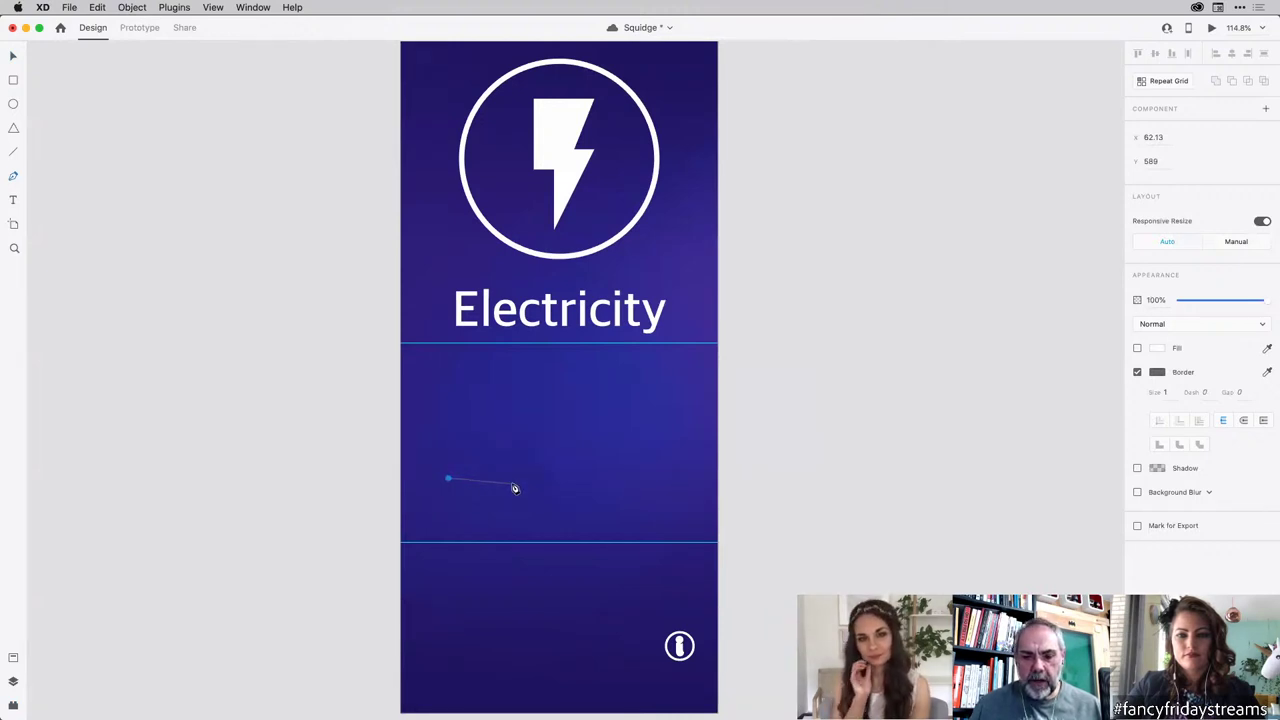
pyautogui.moveTo(512, 484); pyautogui.dragTo(528, 484)
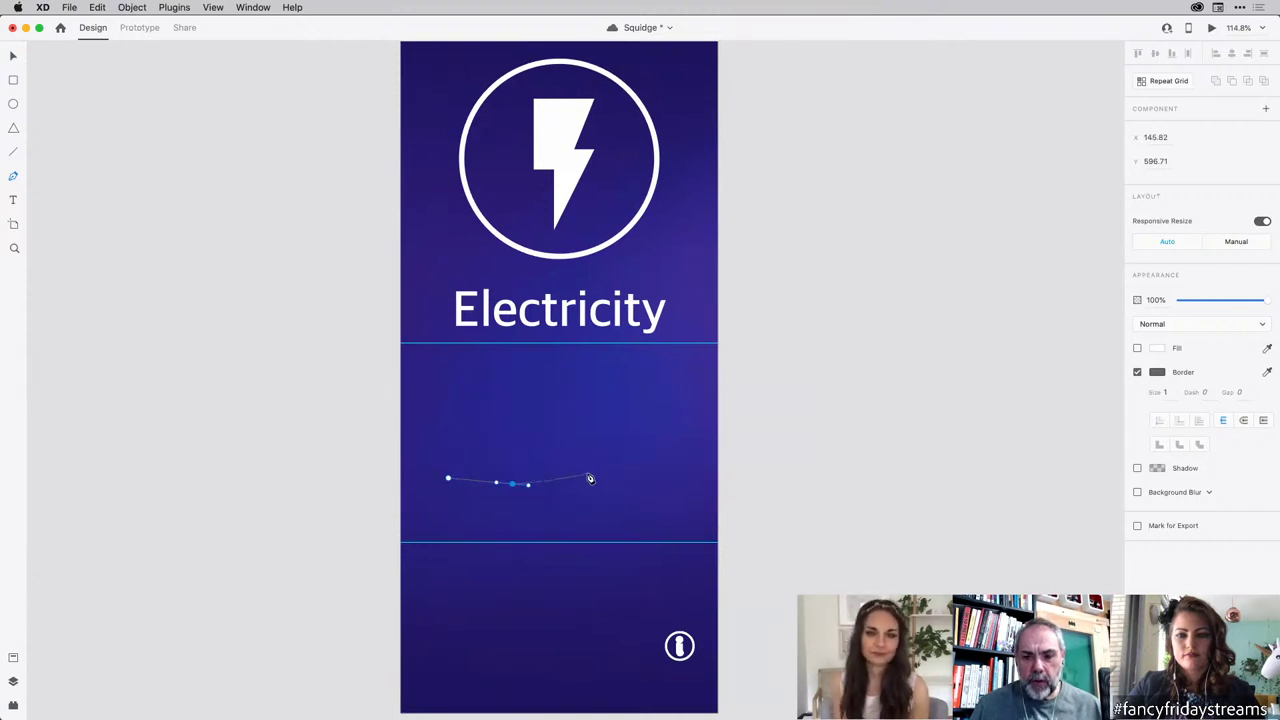
pyautogui.click(588, 475)
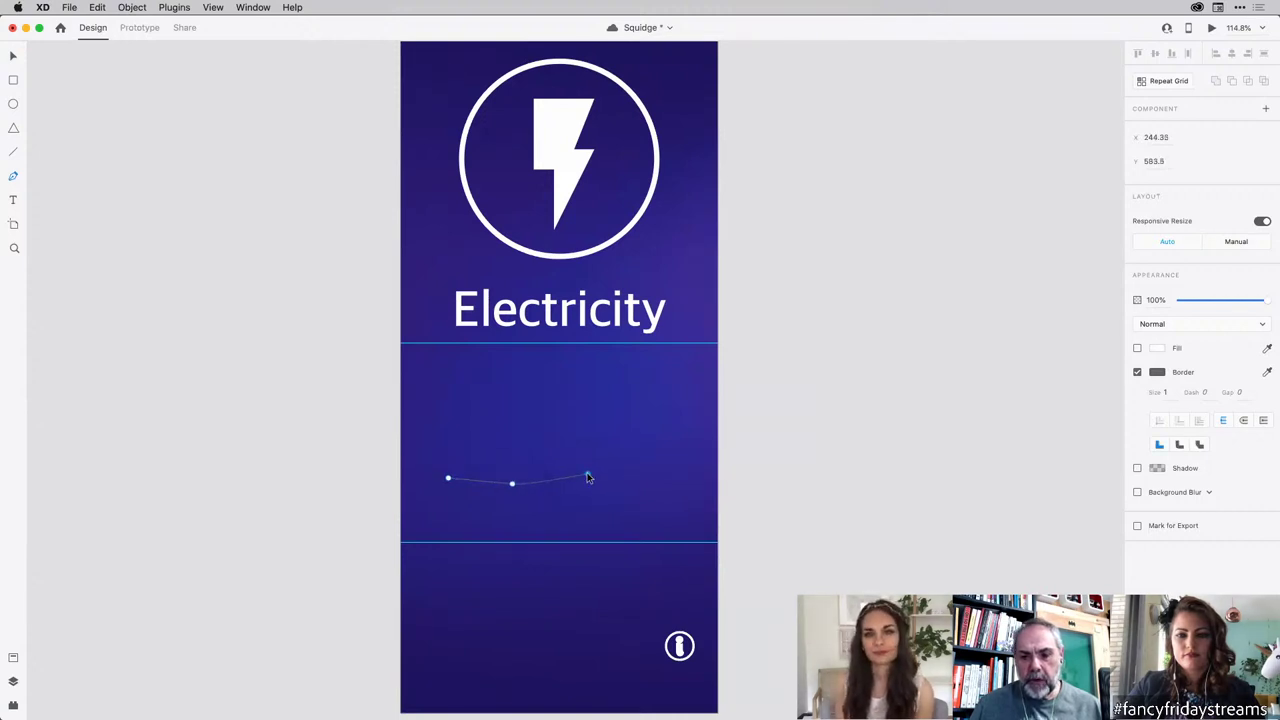
pyautogui.click(664, 481)
pyautogui.click(663, 480)
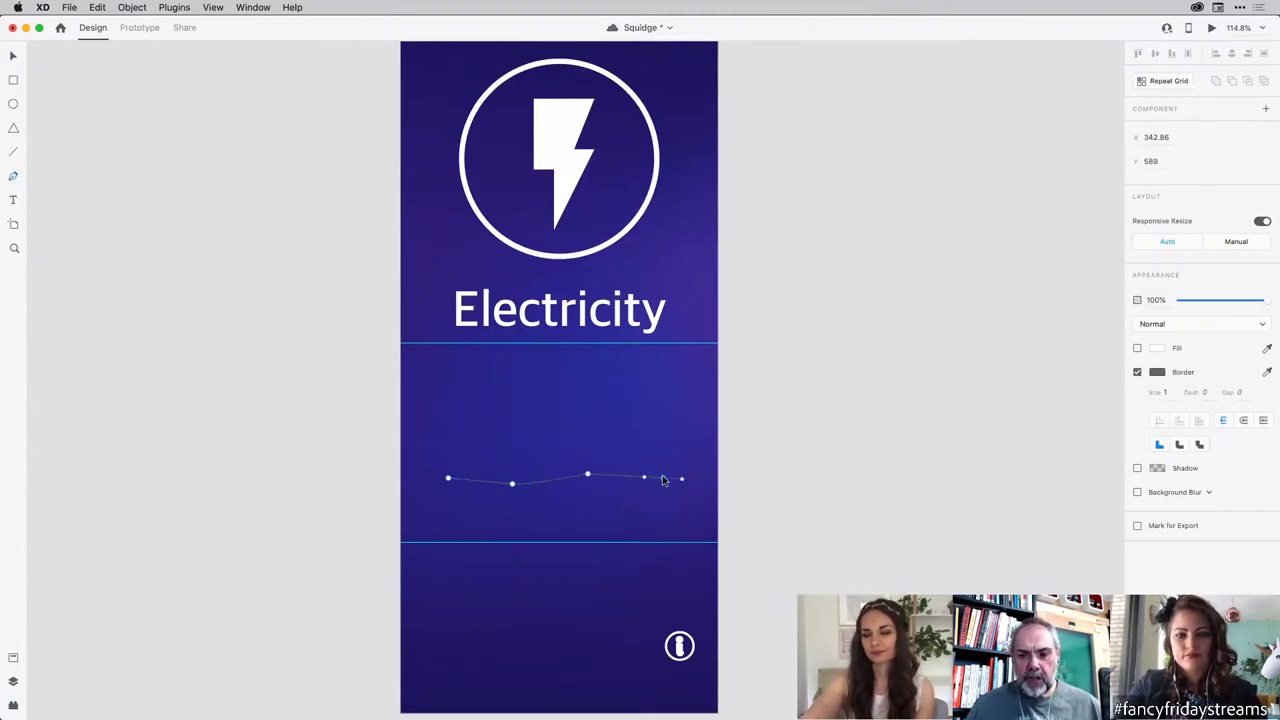
pyautogui.doubleClick(662, 479)
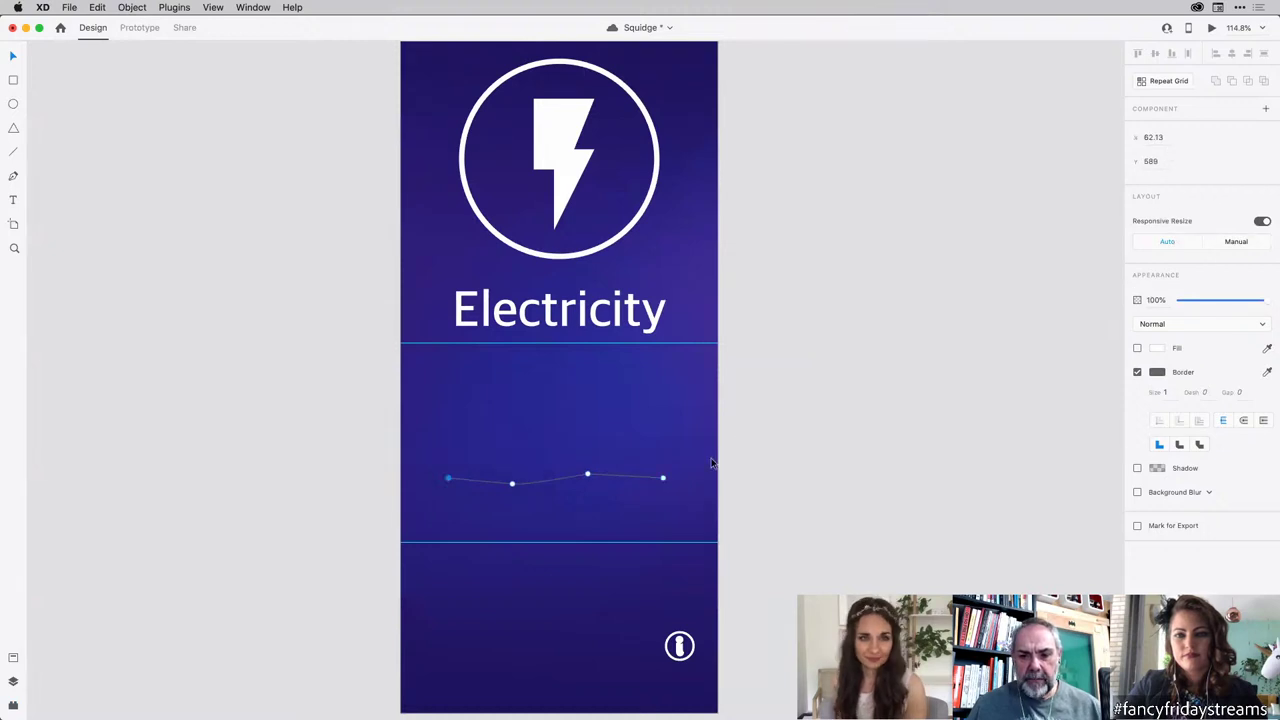
# Step: Colour the path's border with the saved pink swatch and set the border size to 5
pyautogui.click(1160, 374)
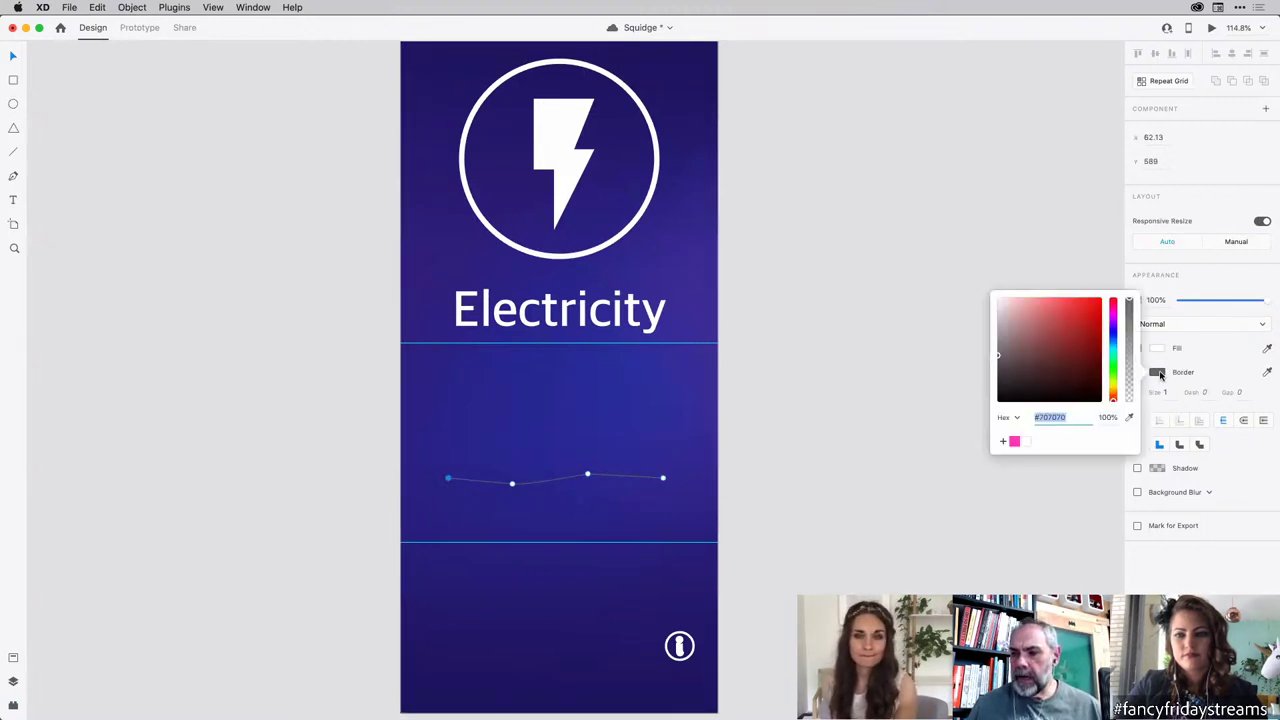
pyautogui.click(1014, 442)
pyautogui.click(1196, 350)
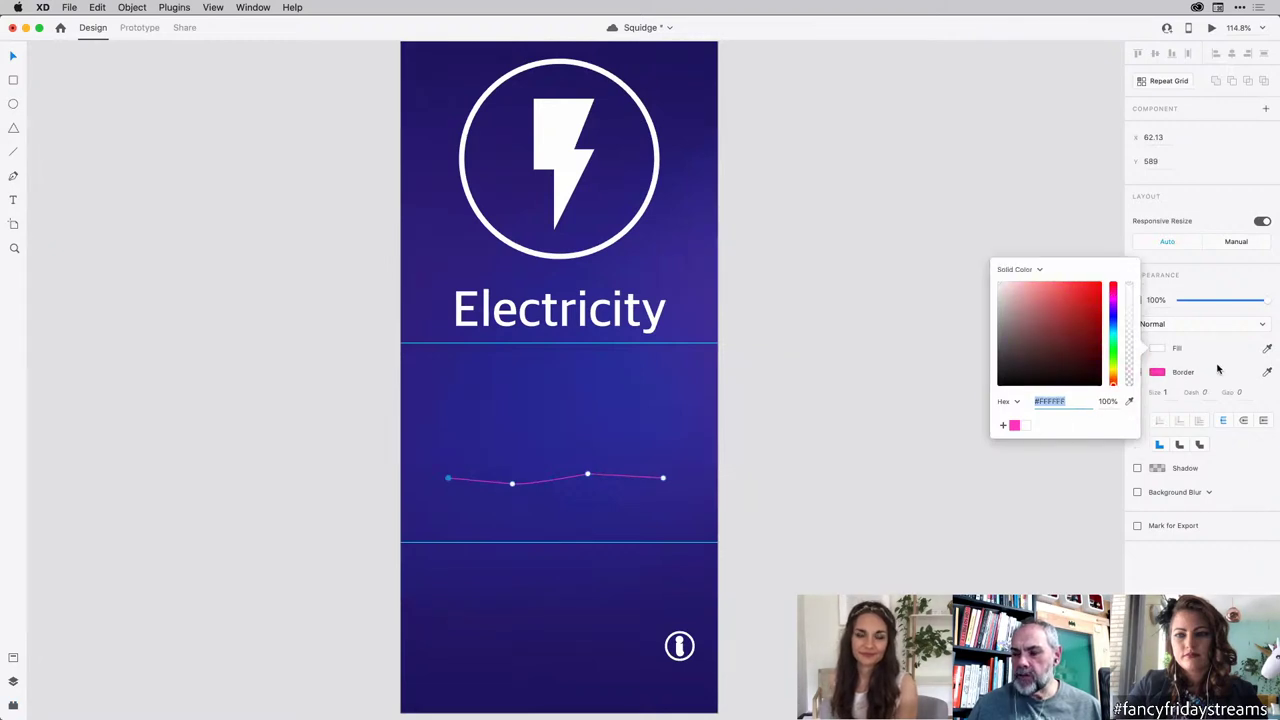
pyautogui.click(1226, 356)
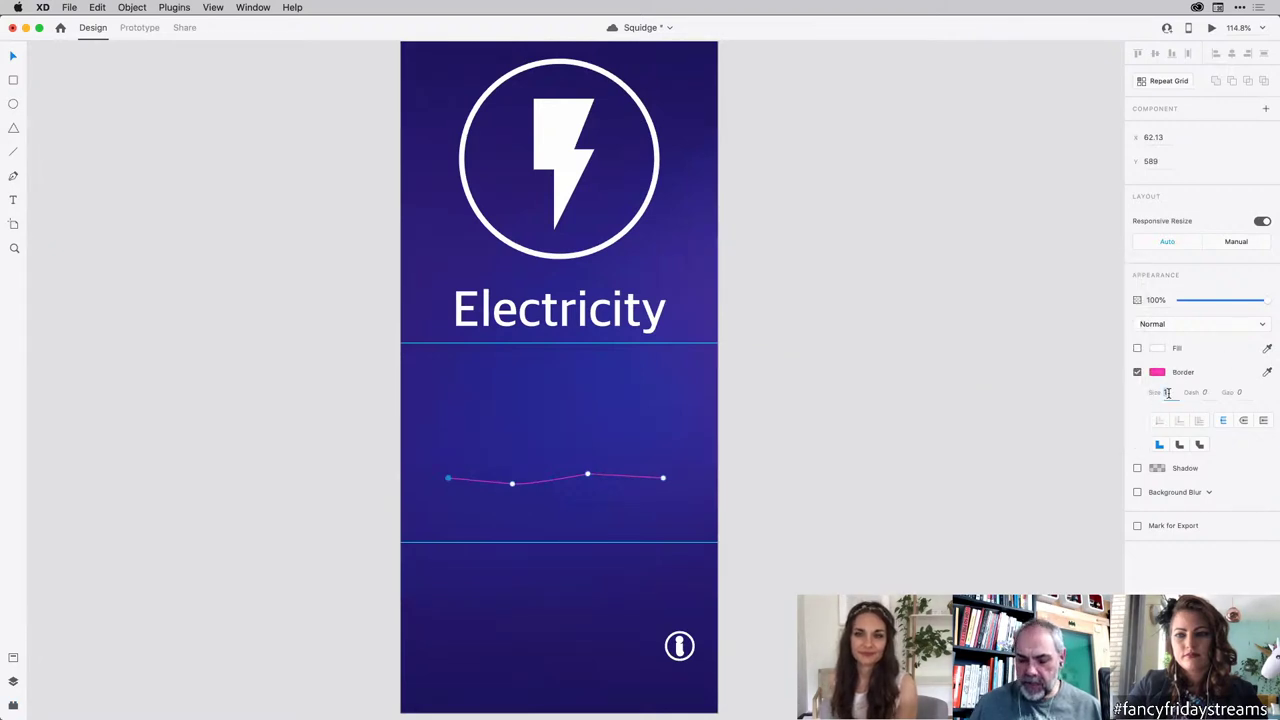
pyautogui.press('Up')
pyautogui.press('Up')
pyautogui.press('Up')
pyautogui.press('Up')
pyautogui.press('Up')
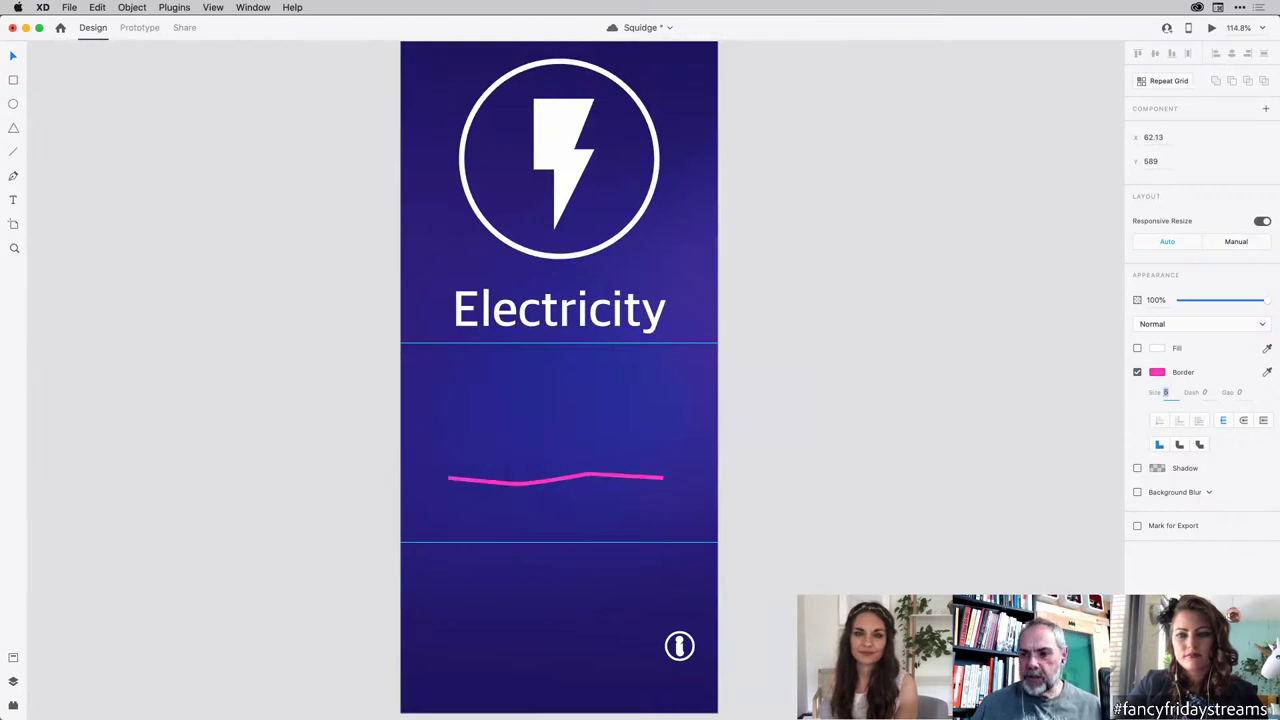
# Step: Nudge the pink line right to X 68.13 so it sits centred beneath the Electricity heading, and deselect it
pyautogui.click(619, 477)
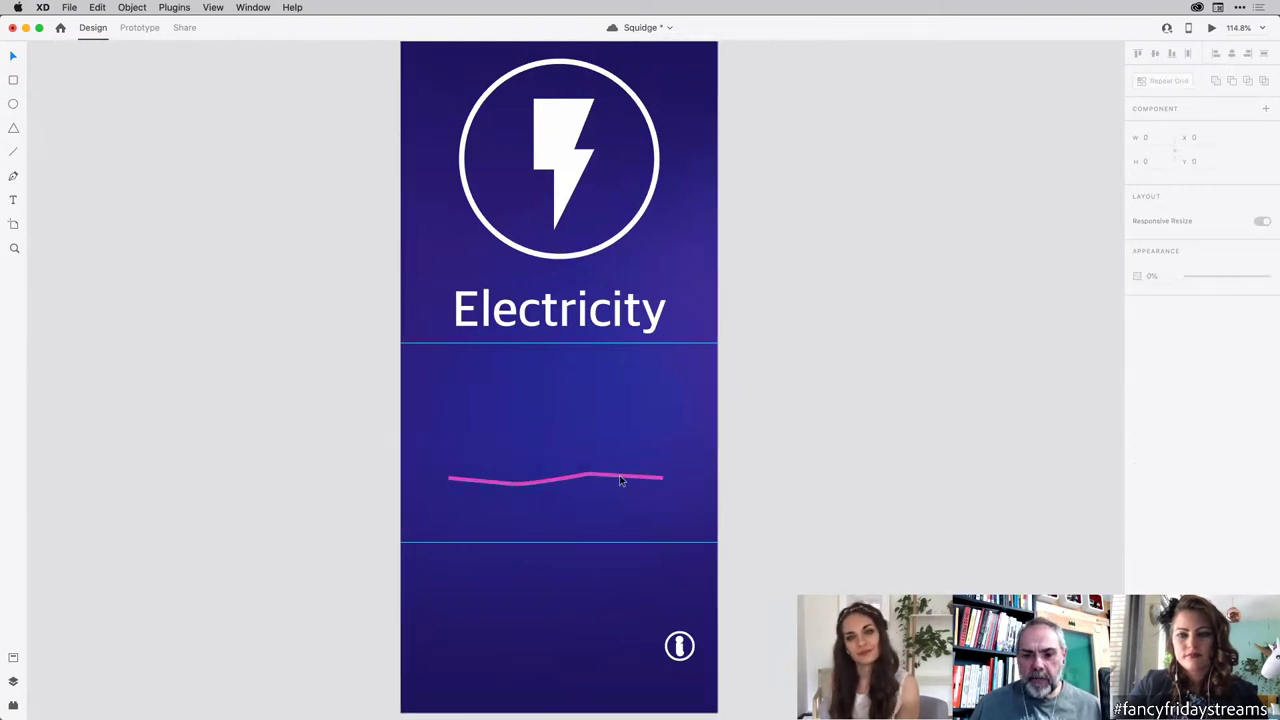
pyautogui.press('Right')
pyautogui.press('Right')
pyautogui.press('Right')
pyautogui.press('Right')
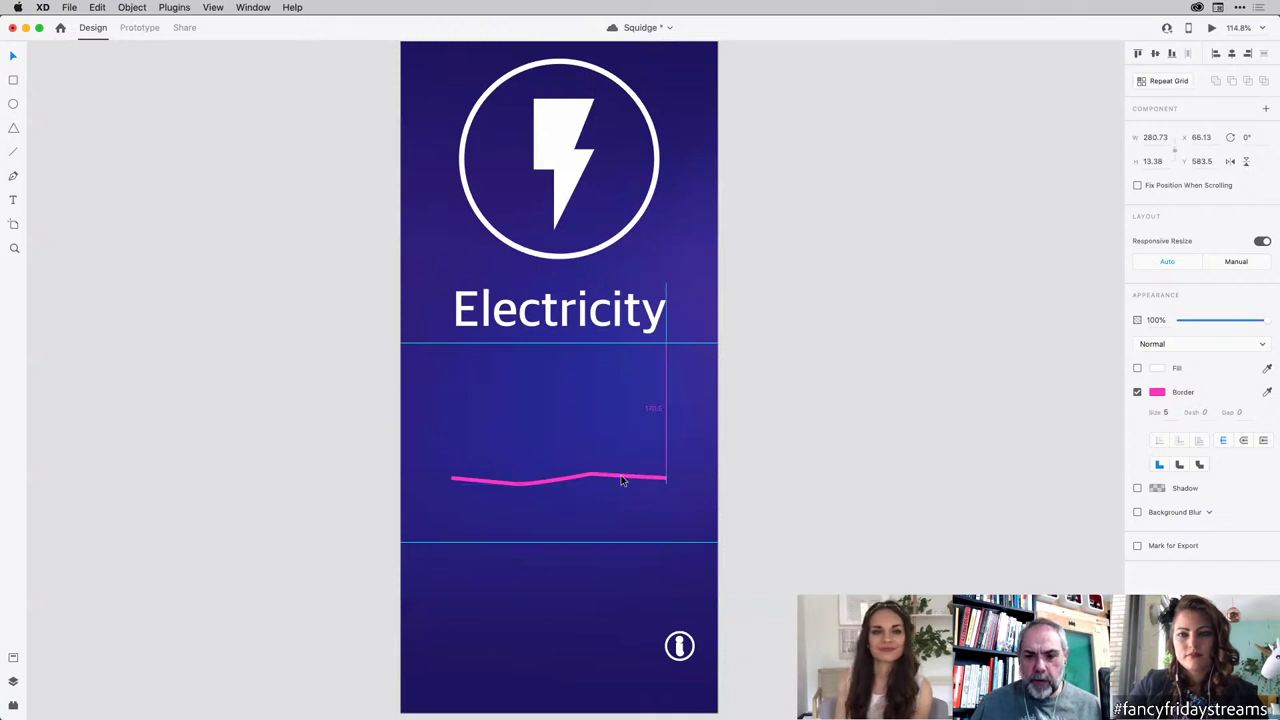
pyautogui.press('Right')
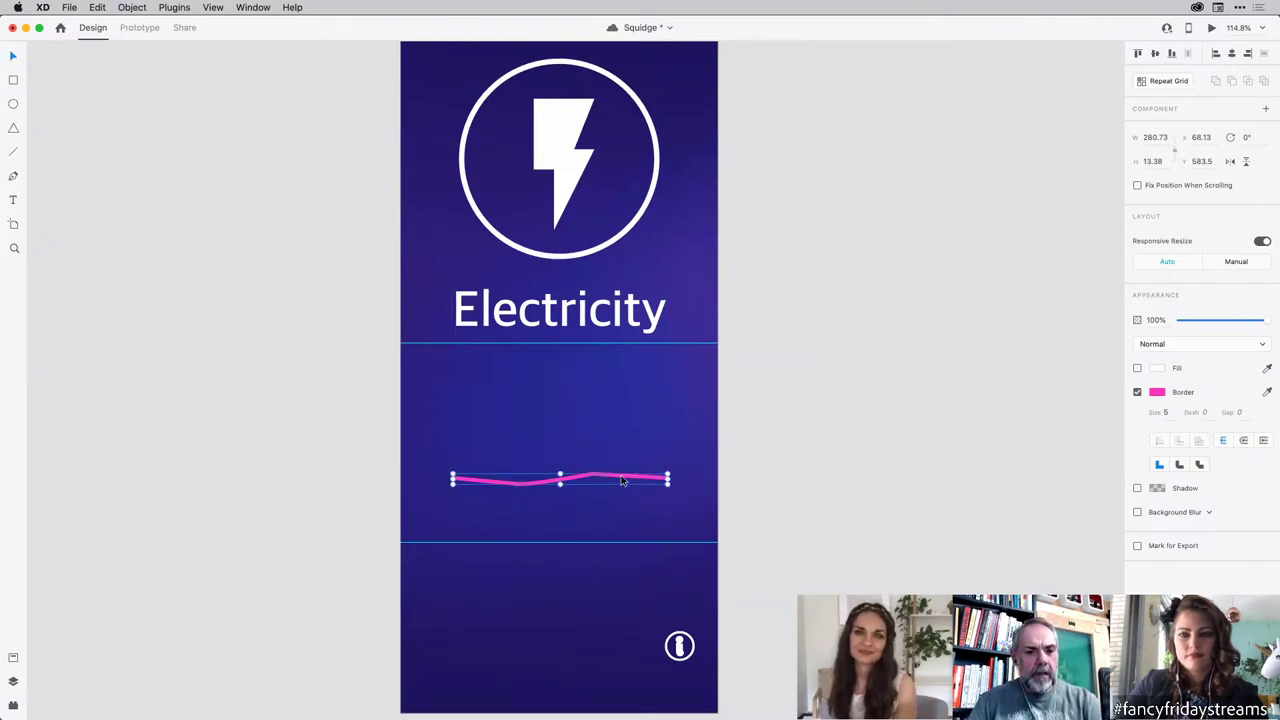
pyautogui.click(786, 482)
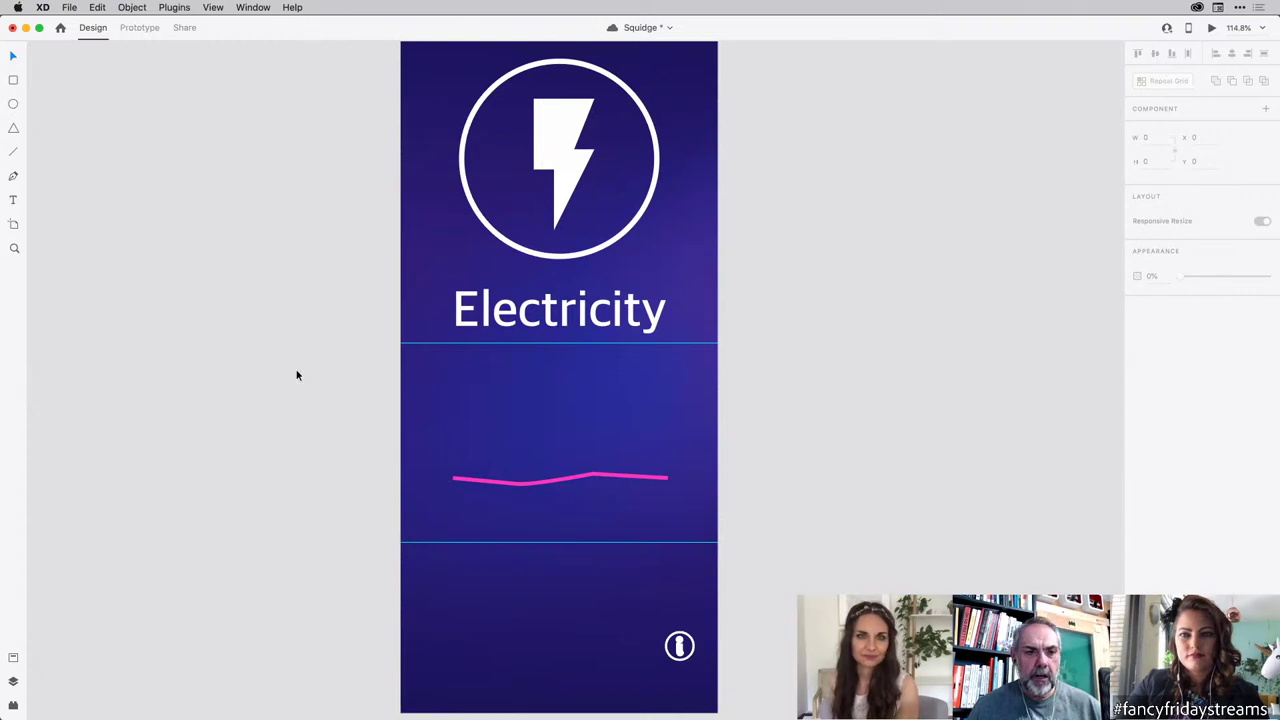
# Step: Select the pink line, run the Stark plugin's contrast check on it and close the results
pyautogui.click(14, 706)
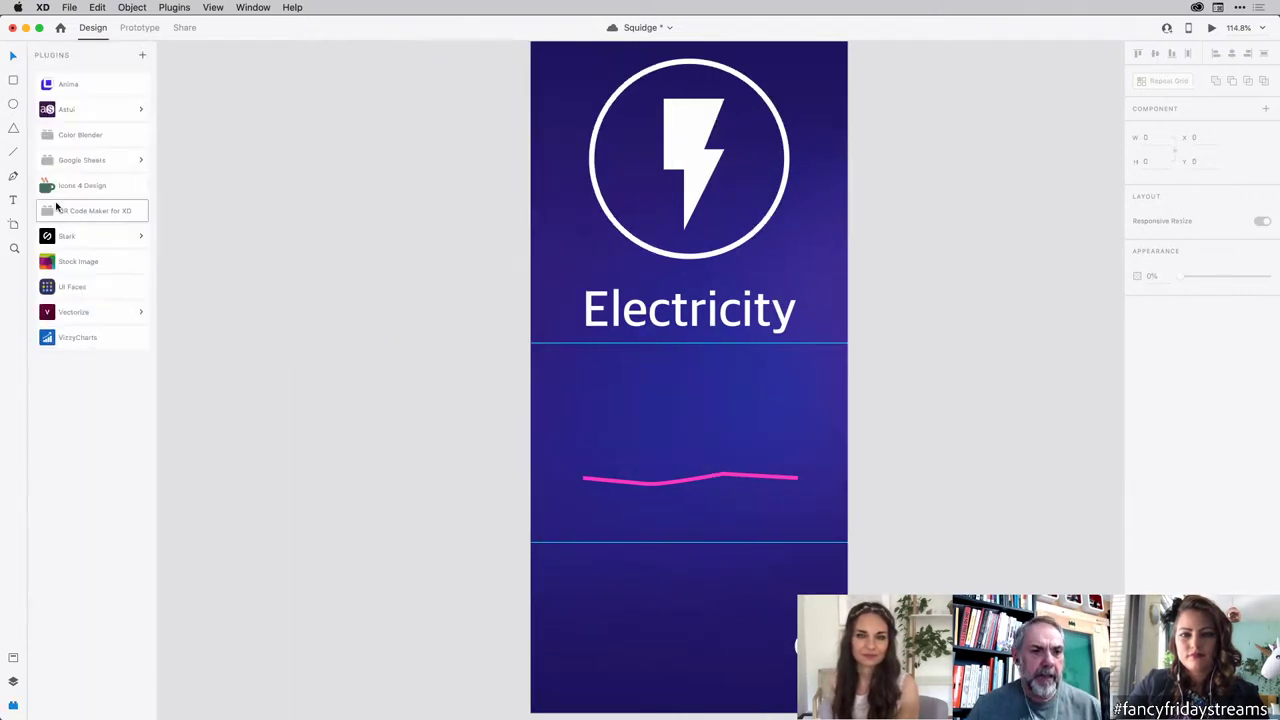
pyautogui.click(104, 237)
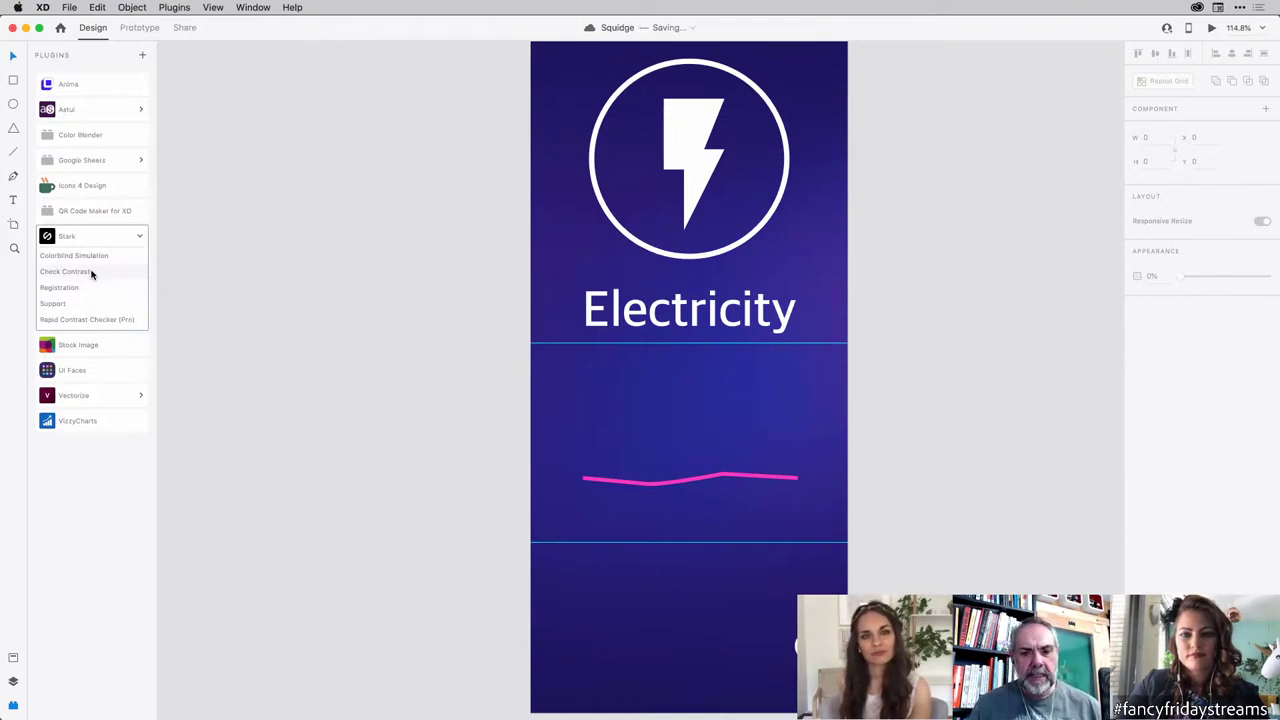
pyautogui.click(91, 273)
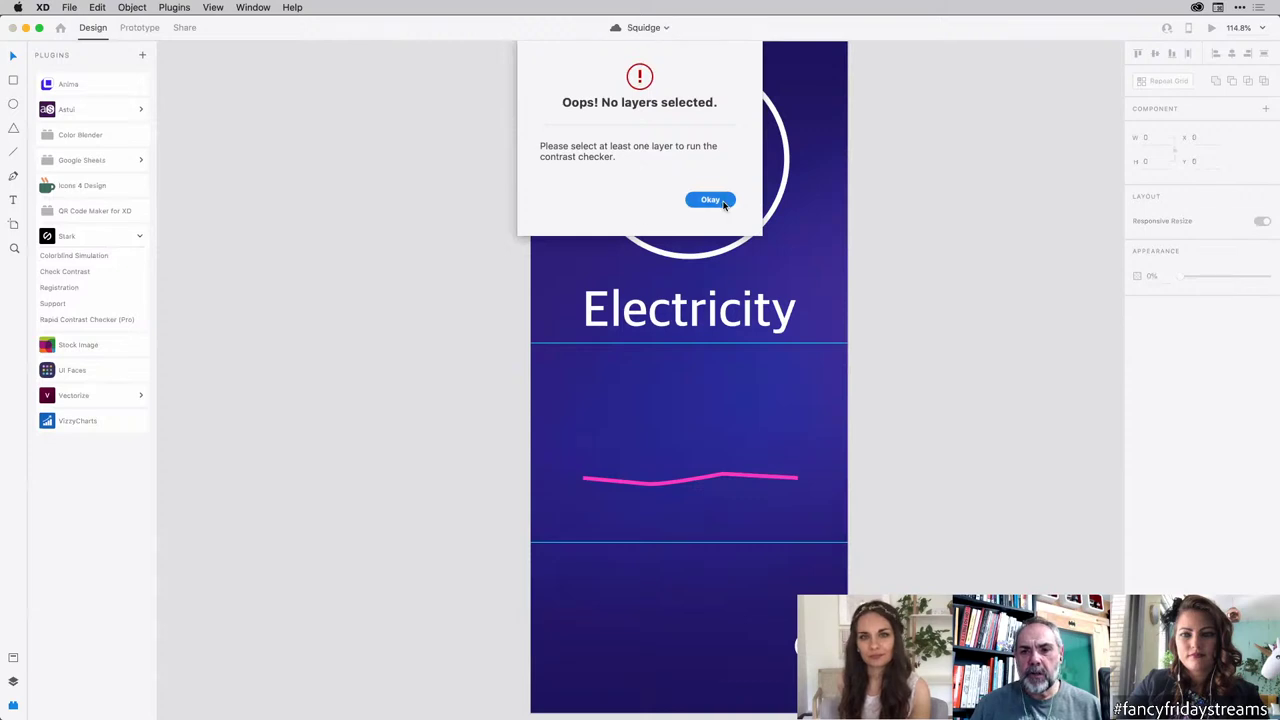
pyautogui.click(709, 200)
pyautogui.moveTo(491, 423)
pyautogui.mouseDown()
pyautogui.moveTo(640, 486)
pyautogui.moveTo(677, 517)
pyautogui.mouseUp()
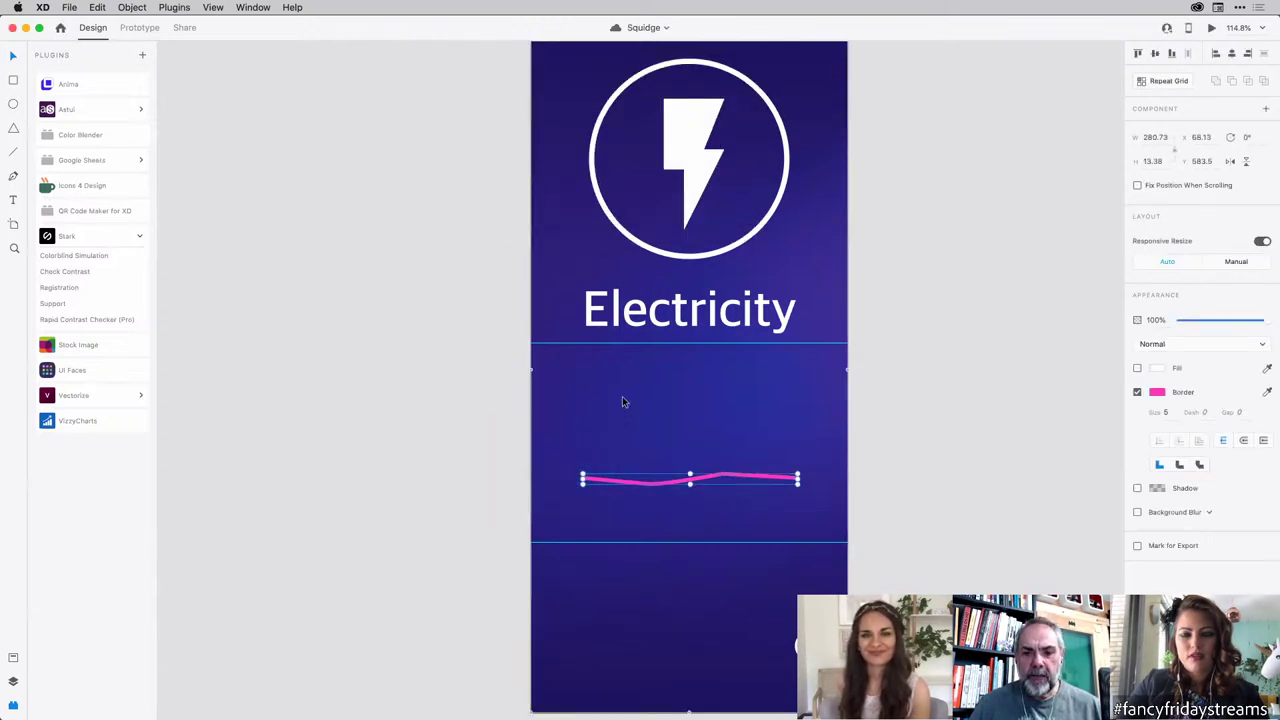
pyautogui.click(84, 273)
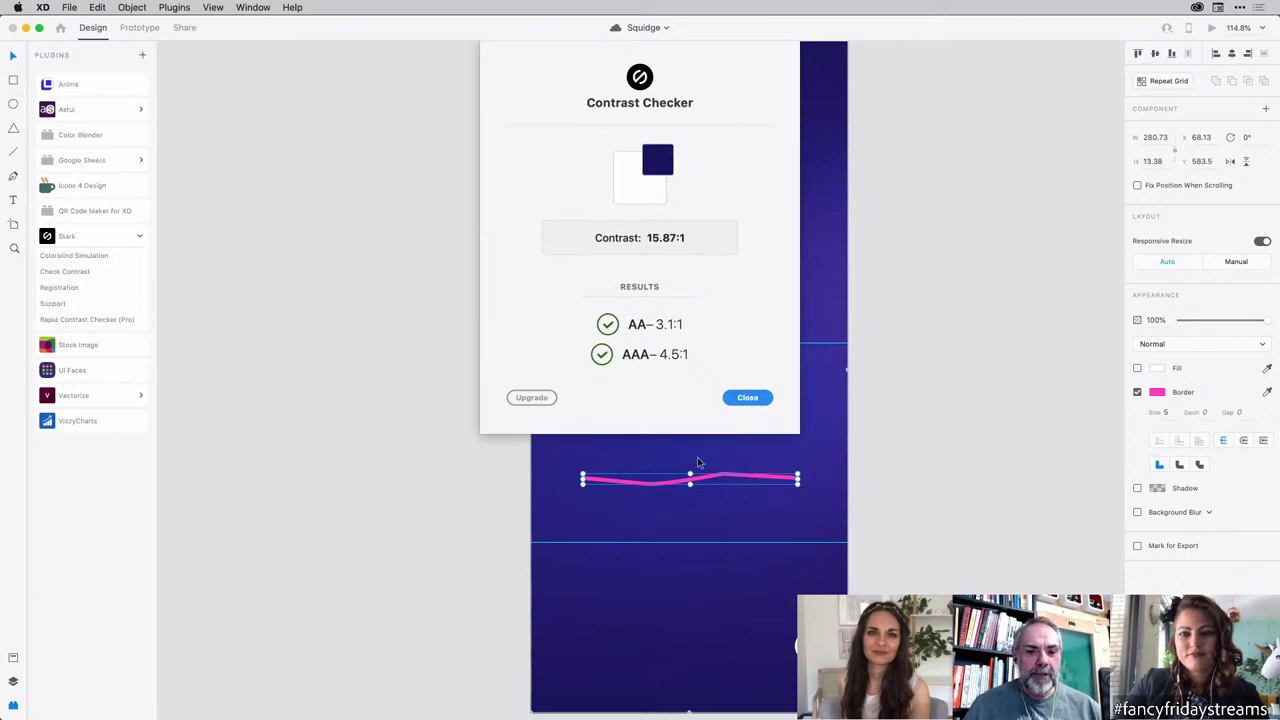
pyautogui.click(748, 397)
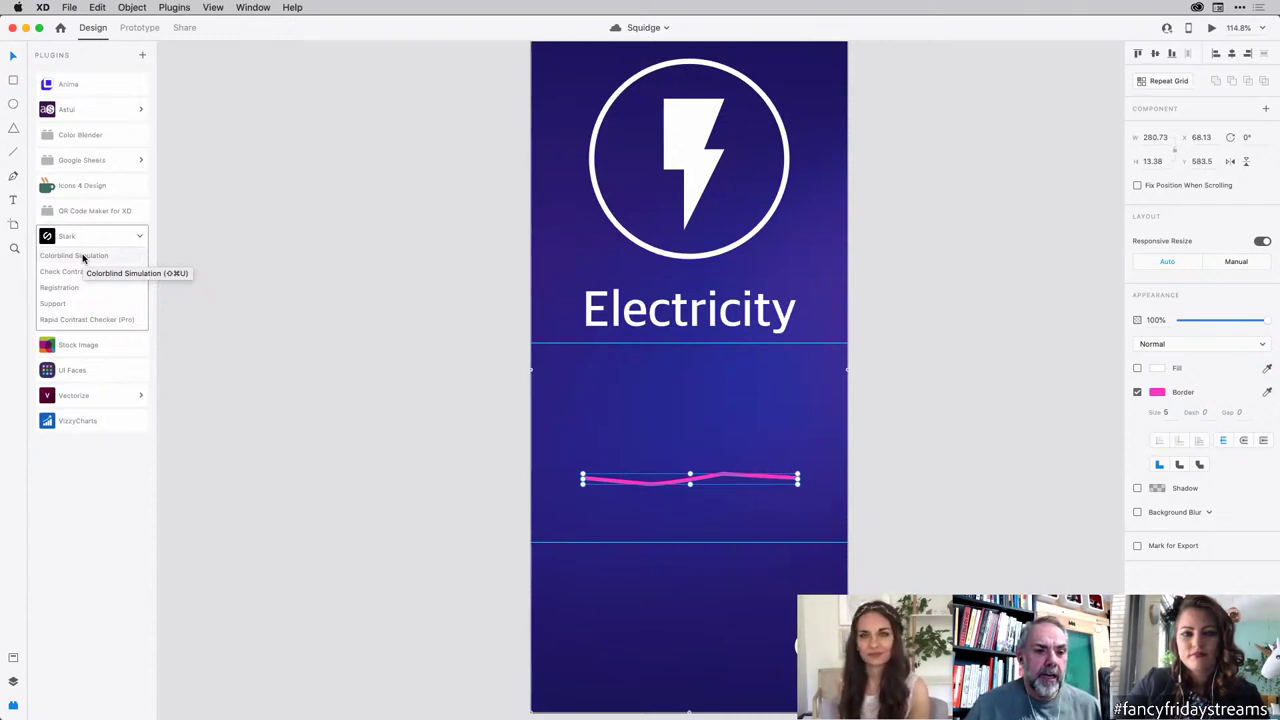
# Step: Open Stark's Colorblind Simulation for the Electricity artboard, review the available colorblind types, close it and clear the selection
pyautogui.click(83, 257)
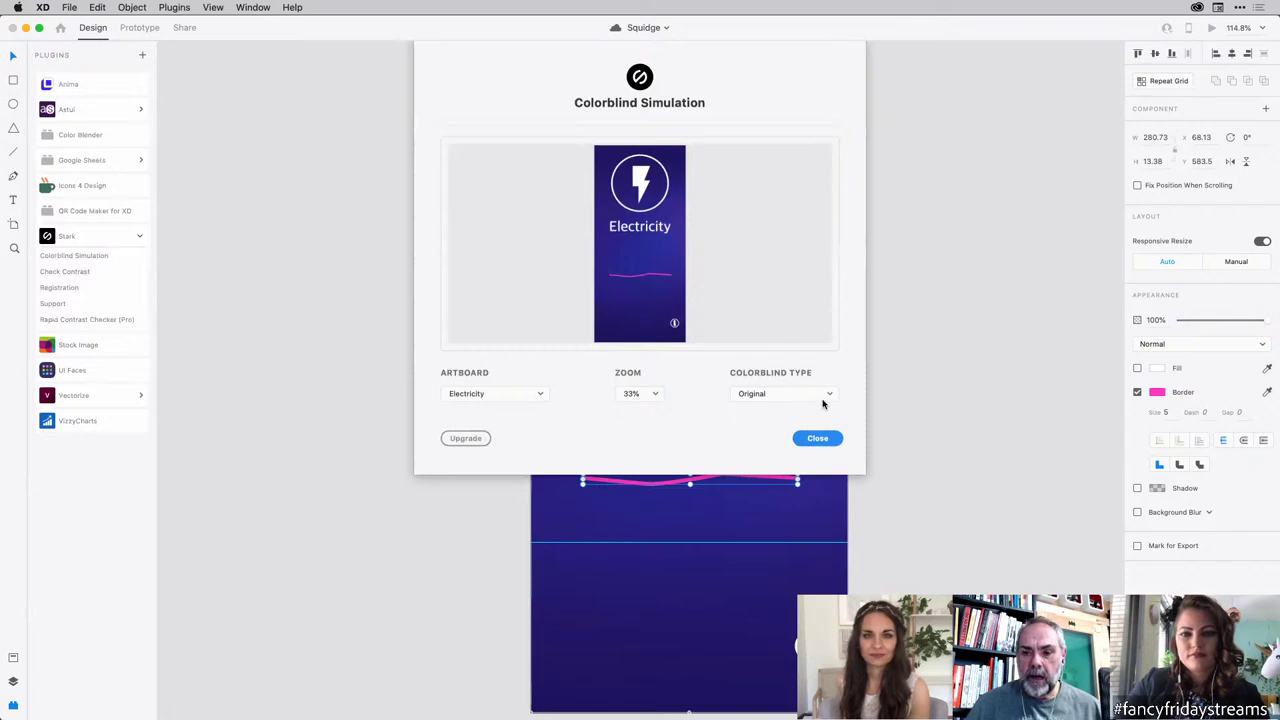
pyautogui.click(826, 398)
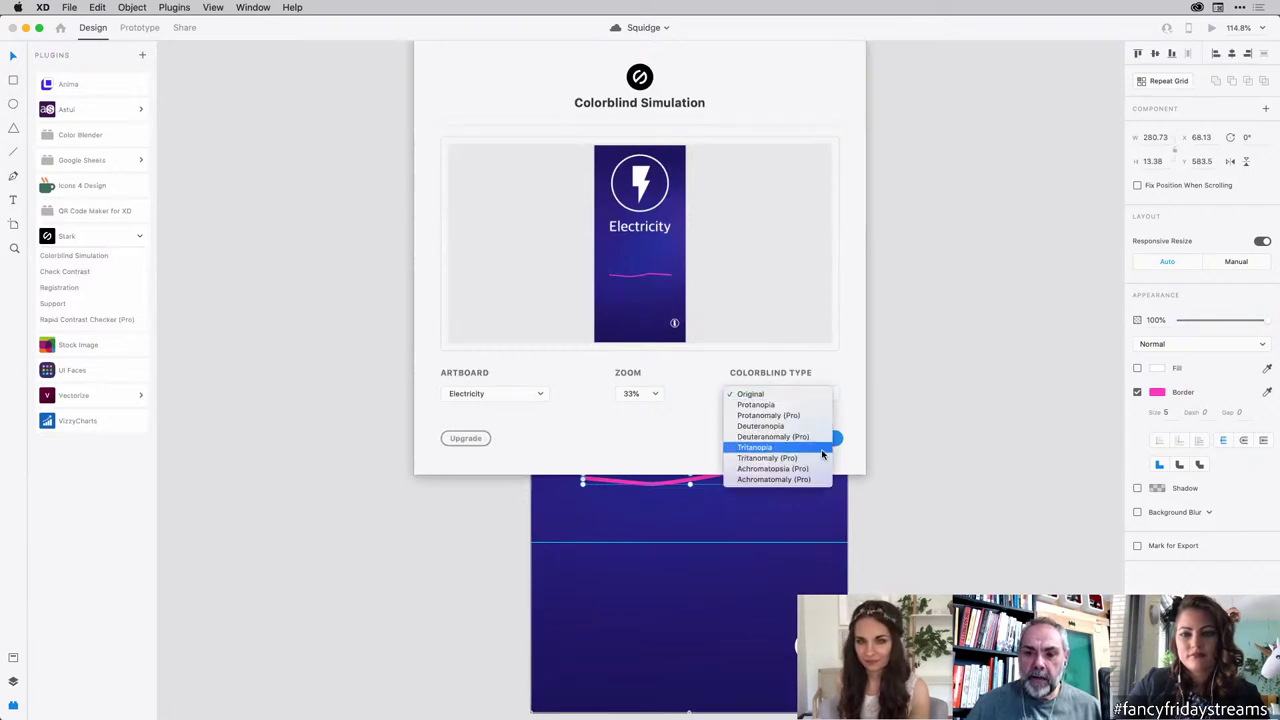
pyautogui.click(847, 402)
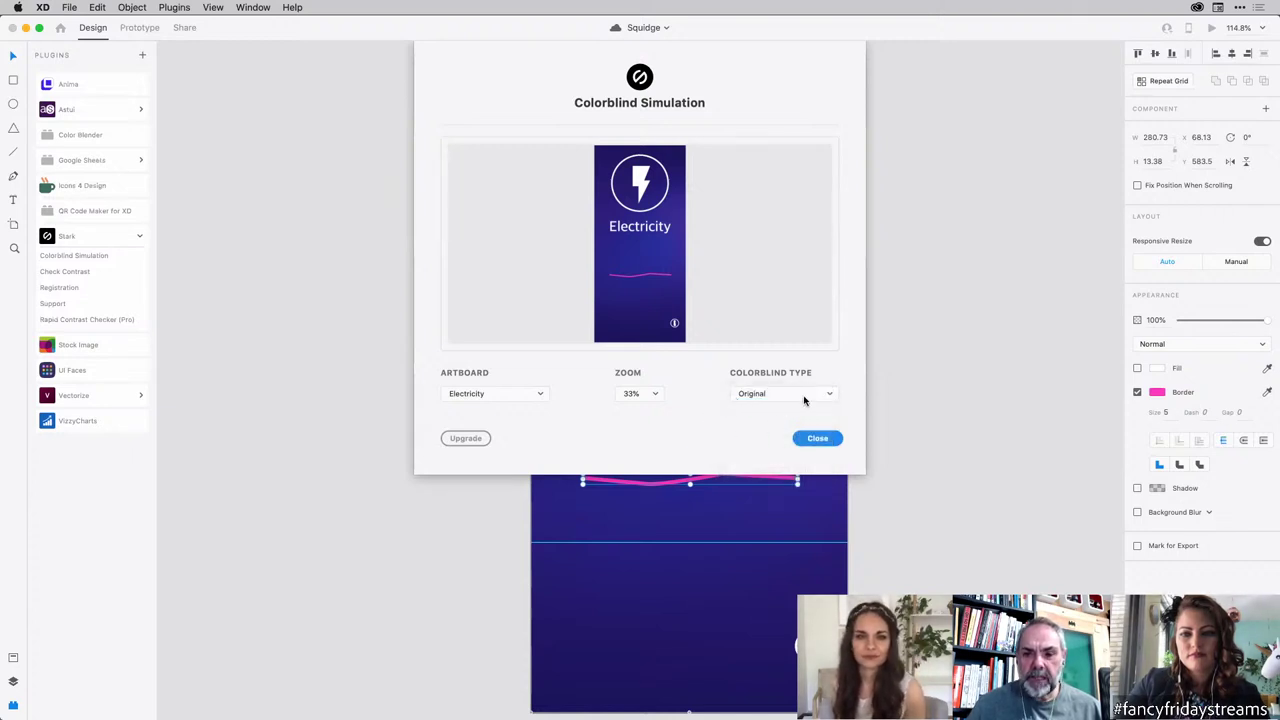
pyautogui.click(805, 397)
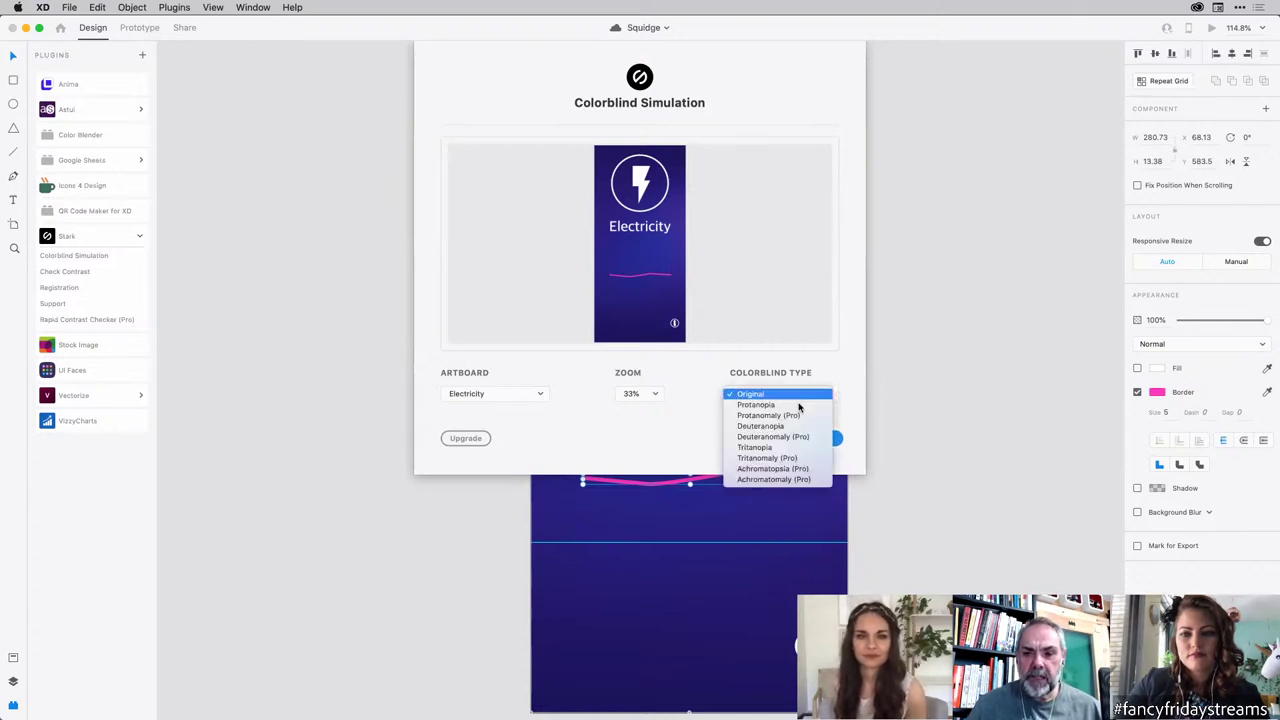
pyautogui.click(848, 389)
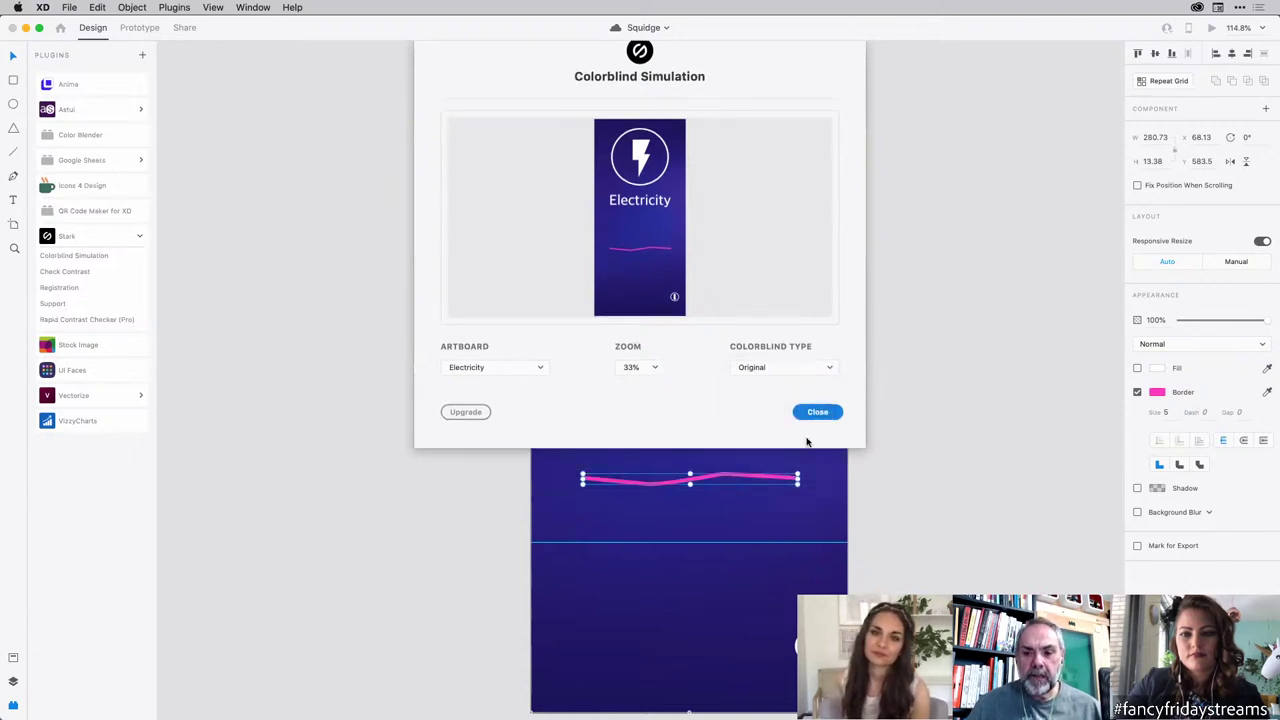
pyautogui.click(817, 411)
pyautogui.click(1003, 428)
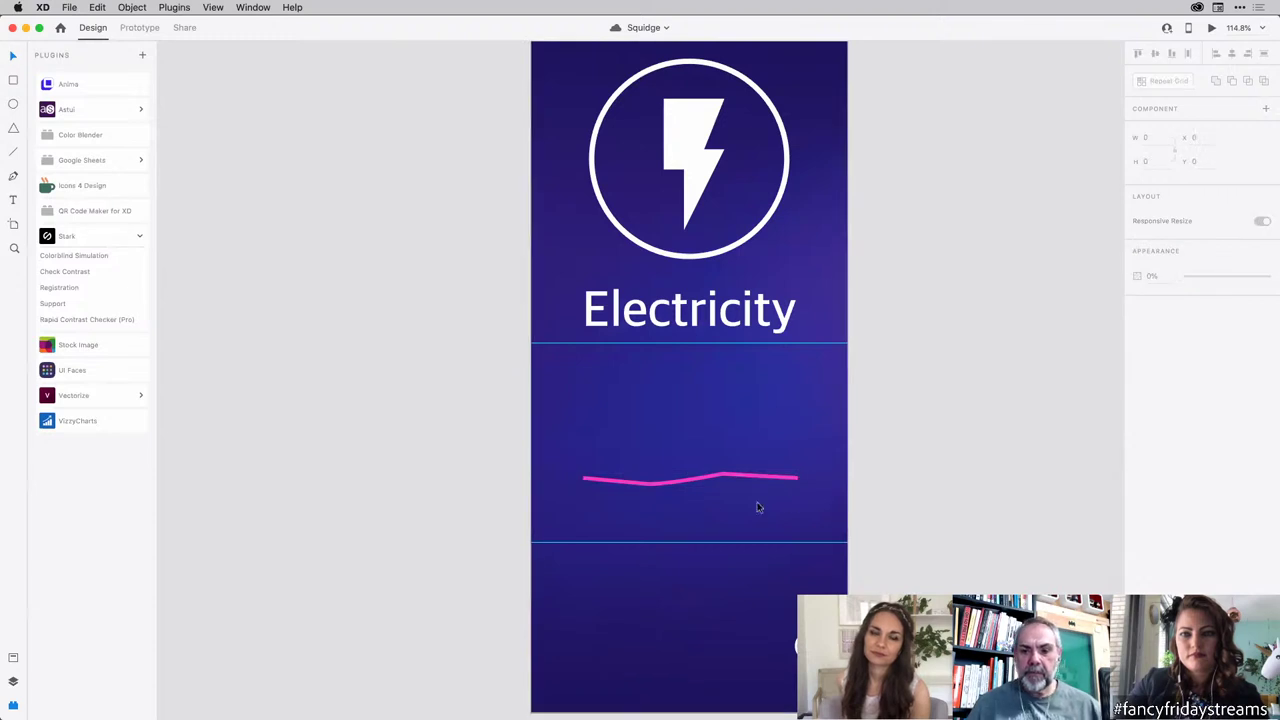
# Step: Try placing the msgBox component from the assets over the pink line, and remove it
pyautogui.click(695, 481)
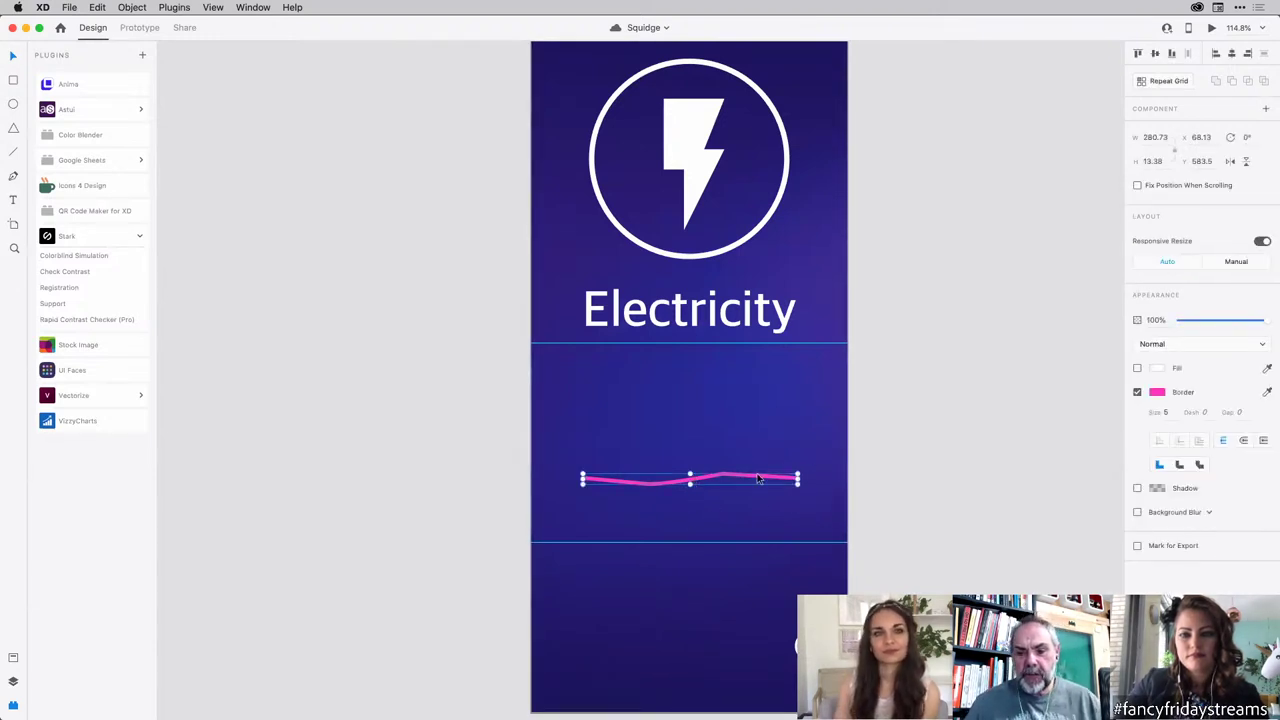
pyautogui.click(891, 466)
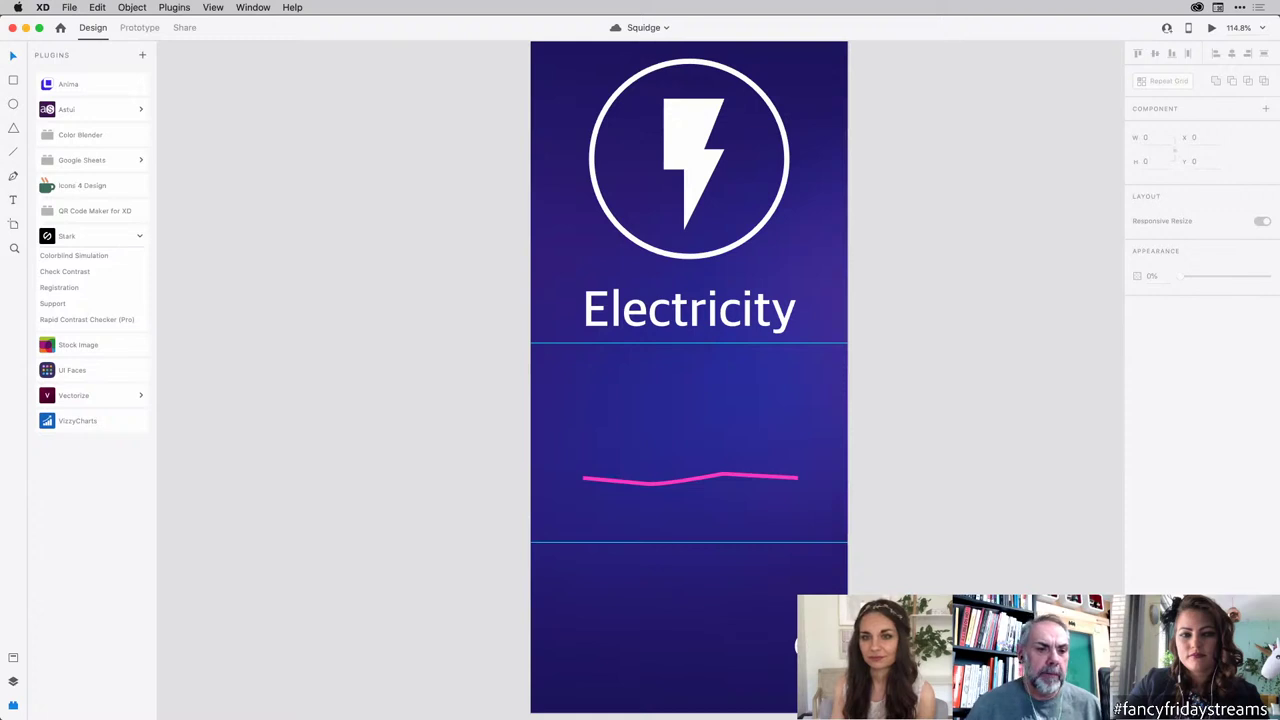
pyautogui.click(12, 659)
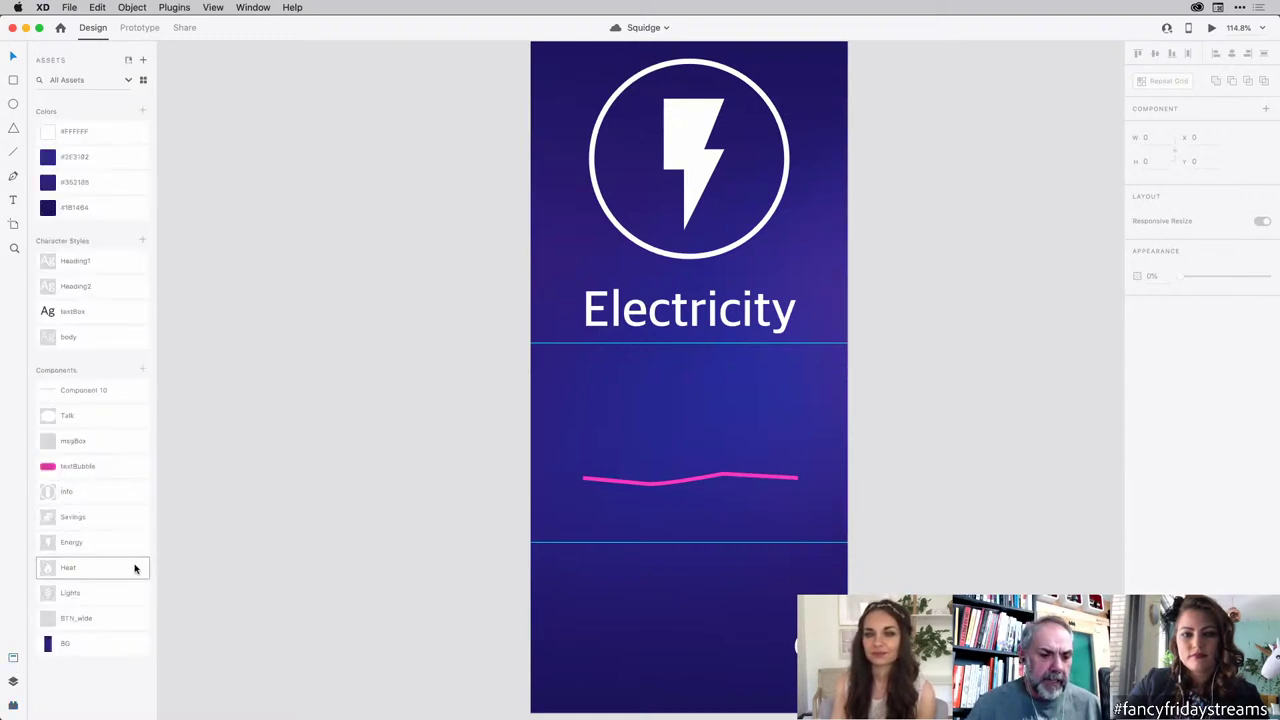
pyautogui.click(88, 447)
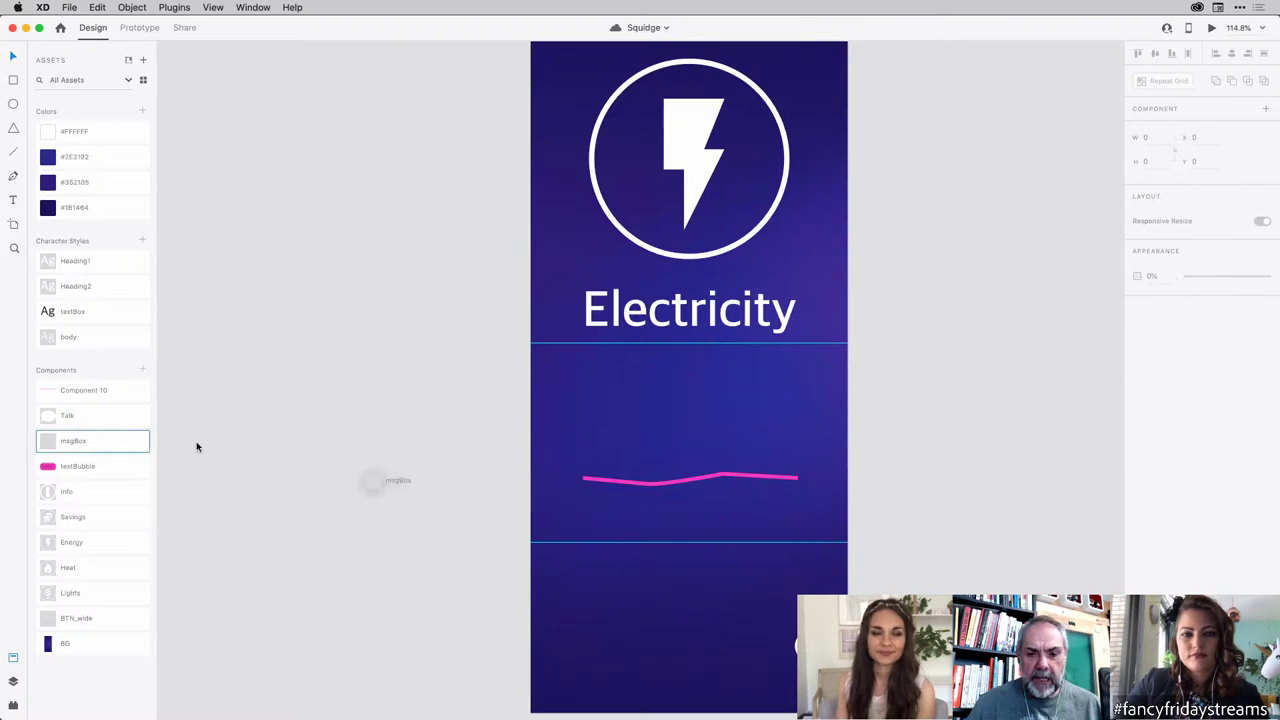
pyautogui.moveTo(98, 449); pyautogui.dragTo(607, 516)
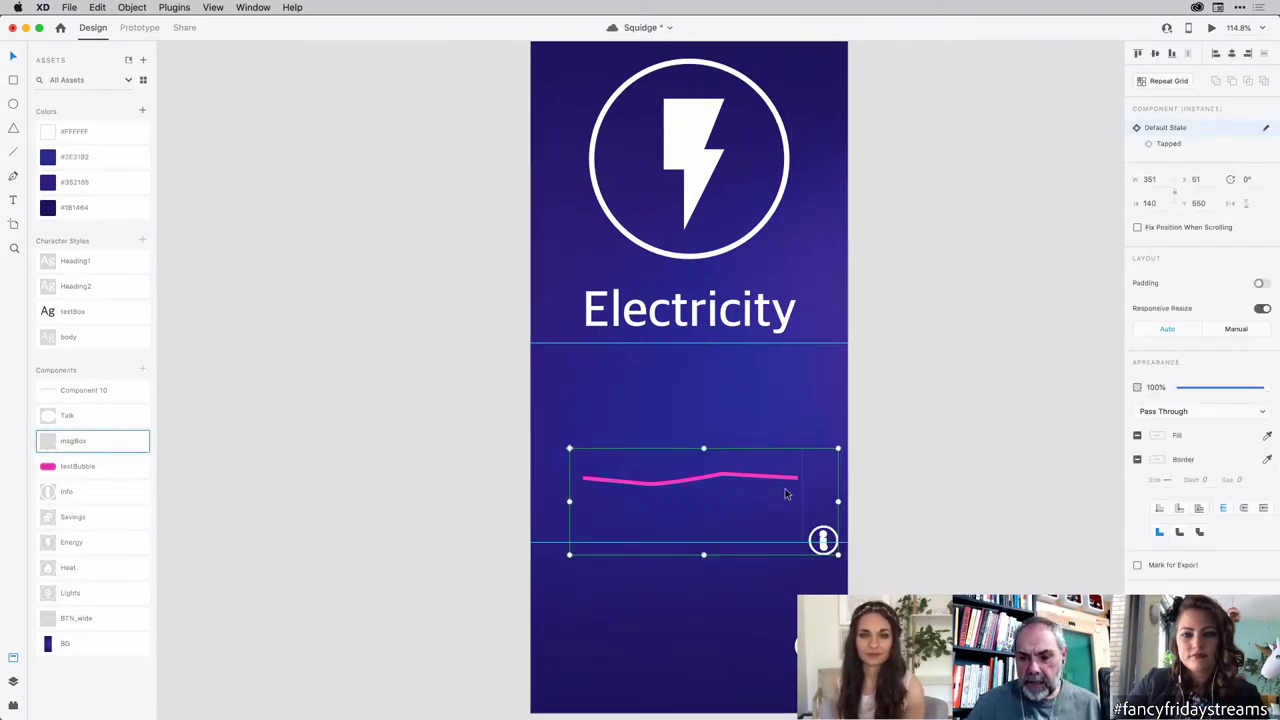
pyautogui.click(508, 534)
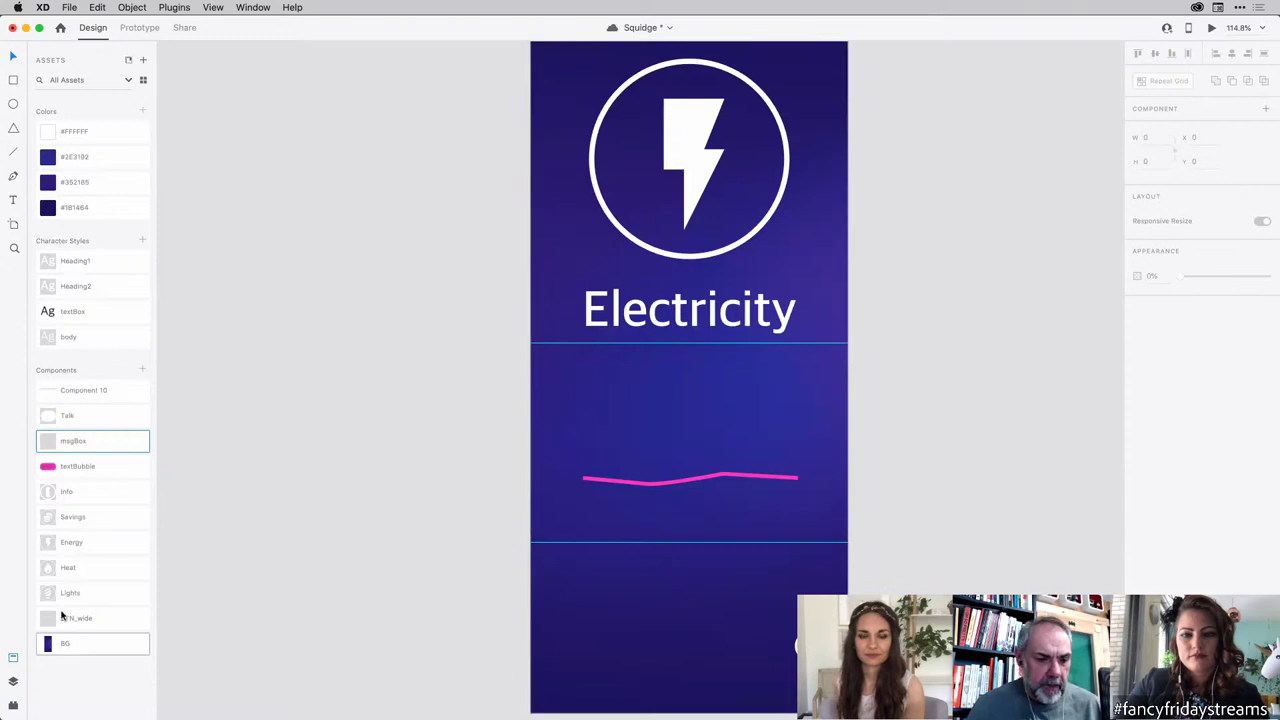
# Step: Place a BTN_wide component just below the pink line and narrow it to 181 wide
pyautogui.moveTo(88, 614); pyautogui.dragTo(668, 522)
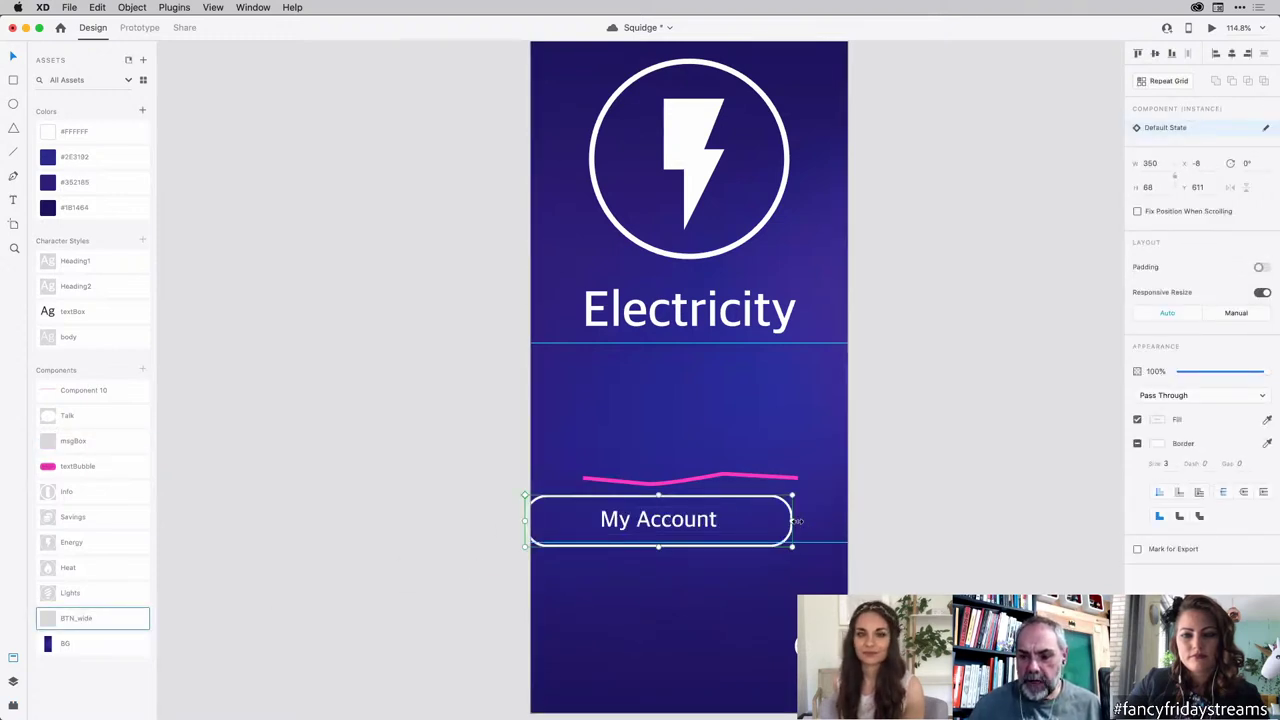
pyautogui.moveTo(793, 520); pyautogui.dragTo(663, 520)
# Step: Set the button label's font size to 22 and change its text to "Recent"
pyautogui.doubleClick(593, 522)
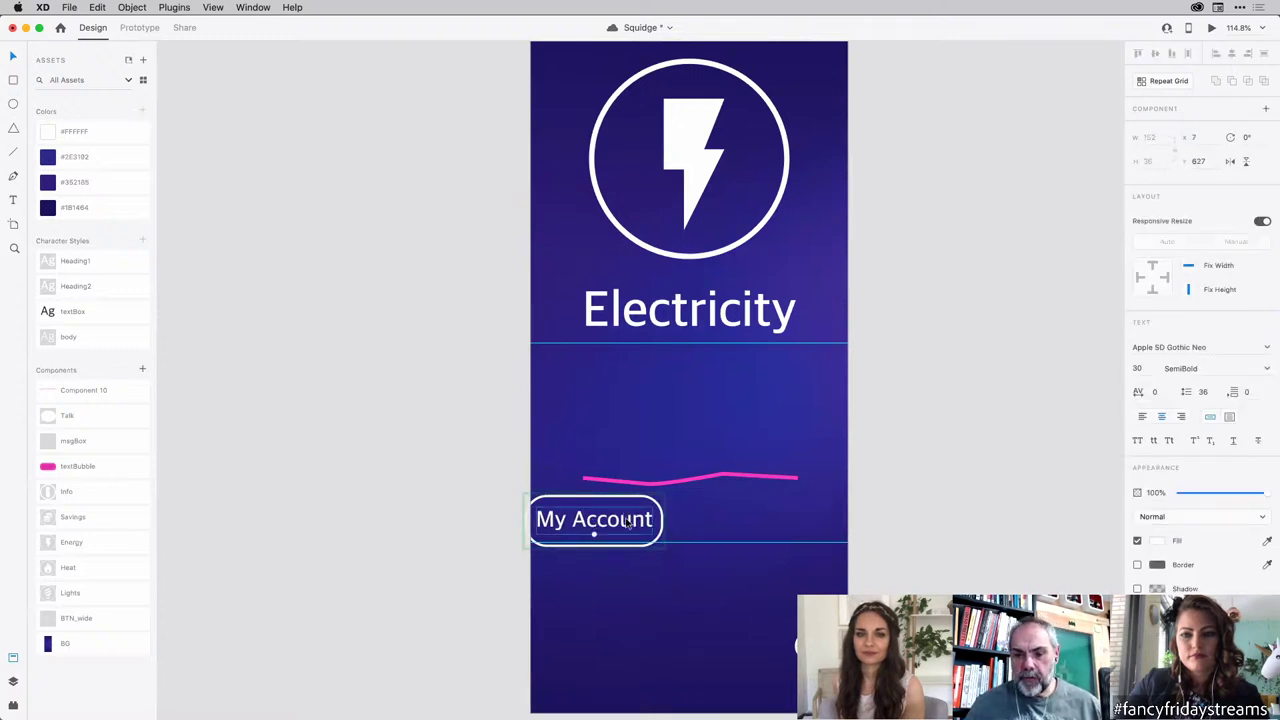
pyautogui.doubleClick(627, 521)
pyautogui.click(1145, 368)
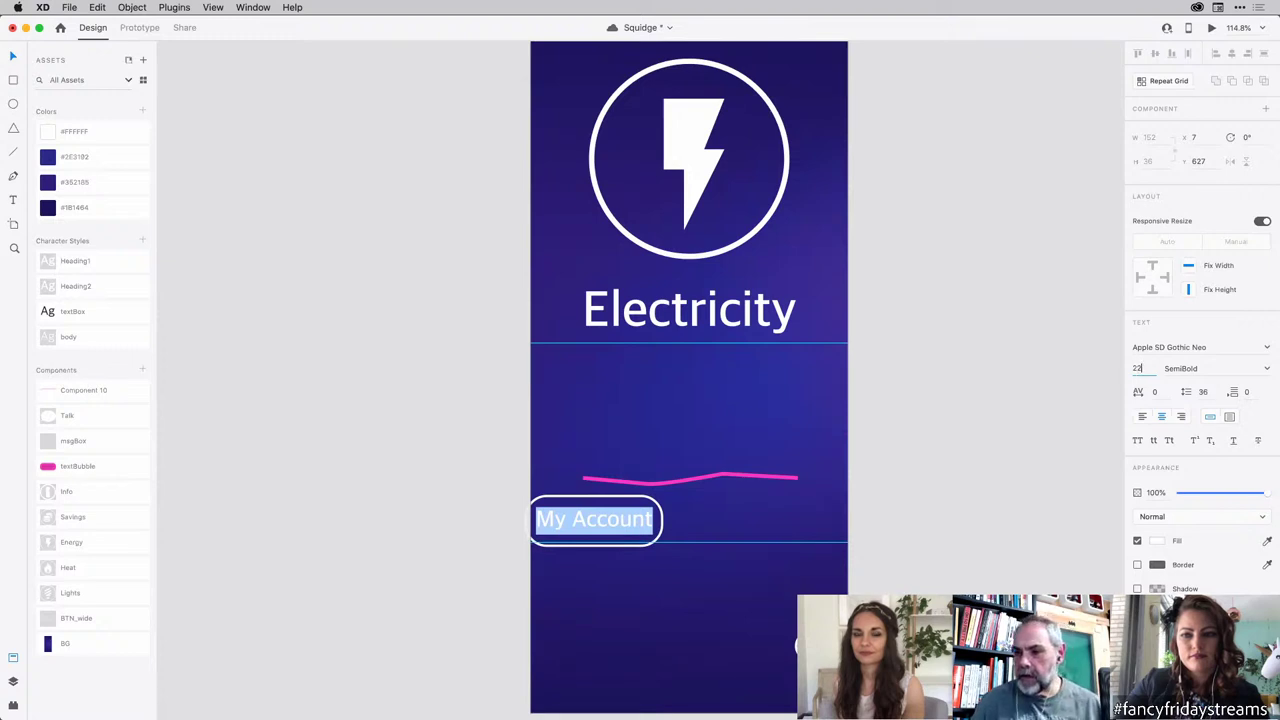
pyautogui.press('Return')
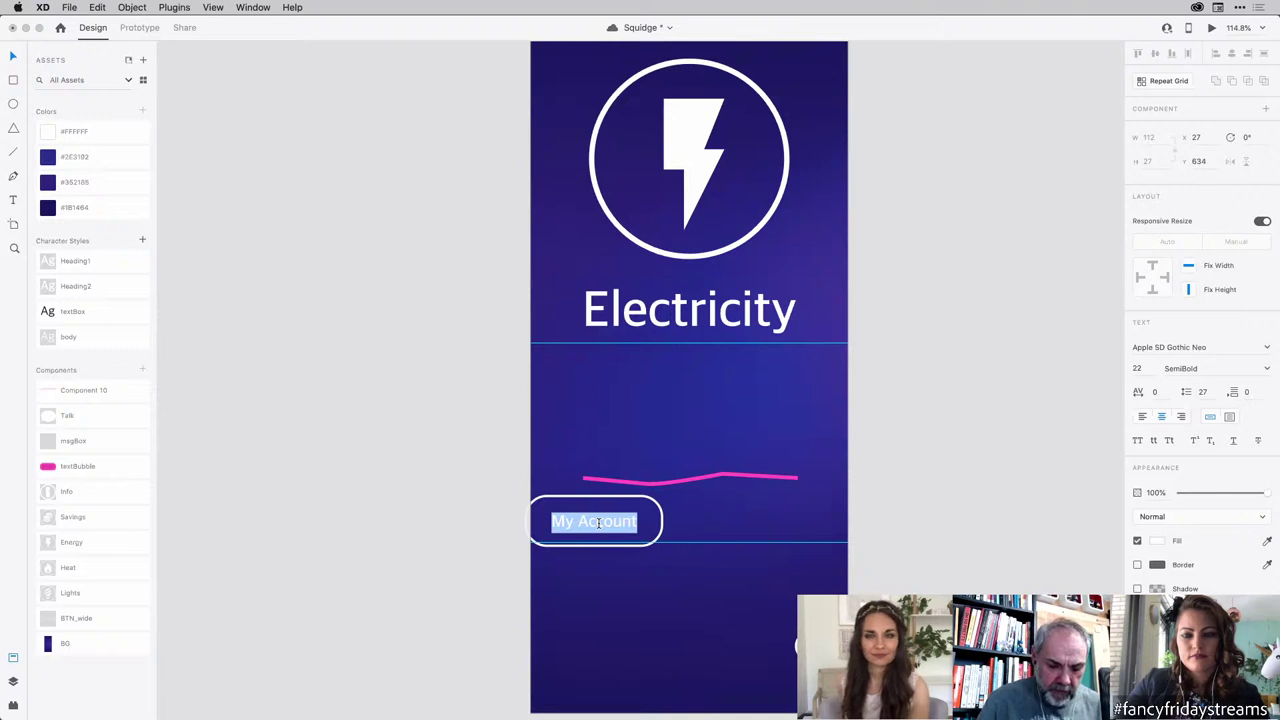
pyautogui.write('cu')
pyautogui.press('BackSpace')
pyautogui.press('BackSpace')
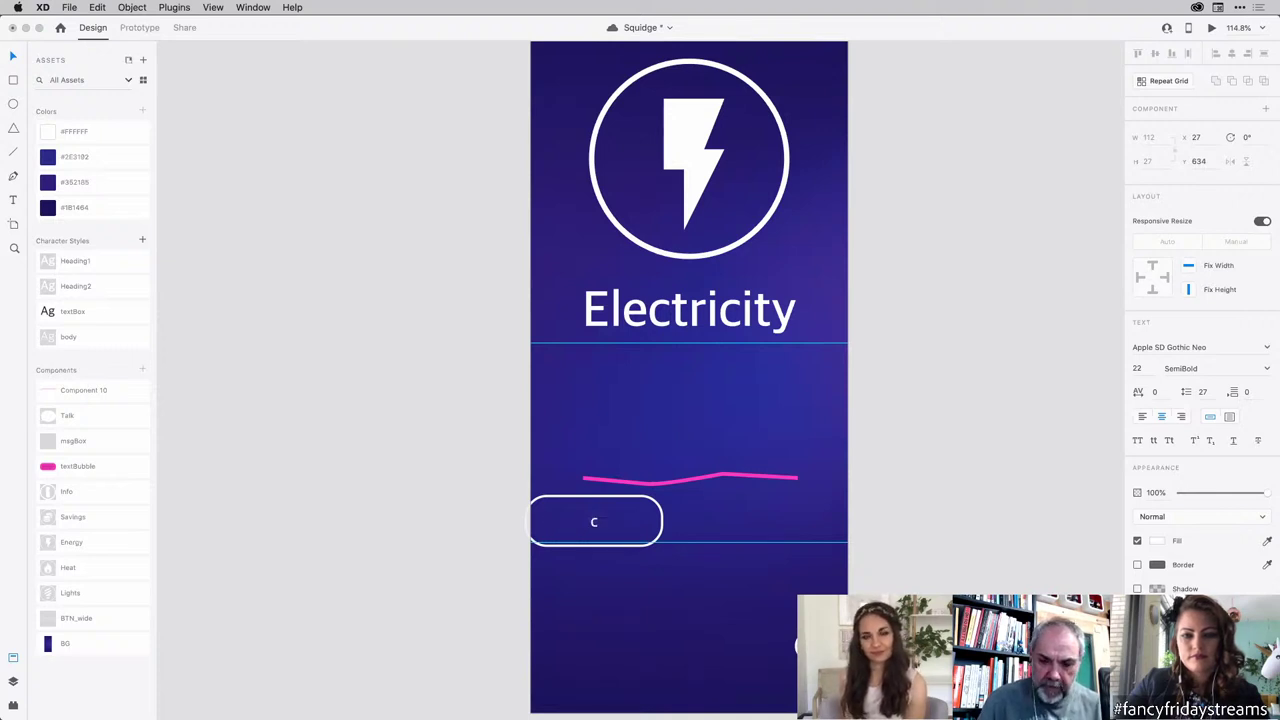
pyautogui.write('recent')
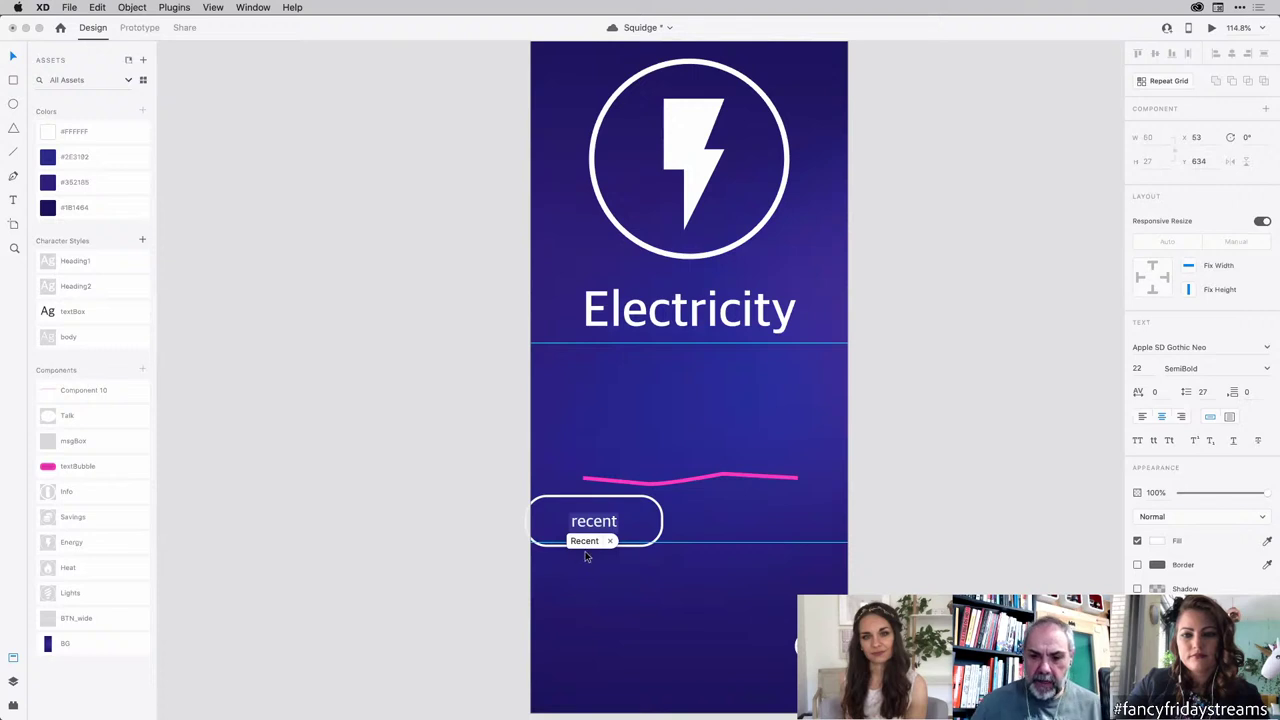
pyautogui.click(585, 541)
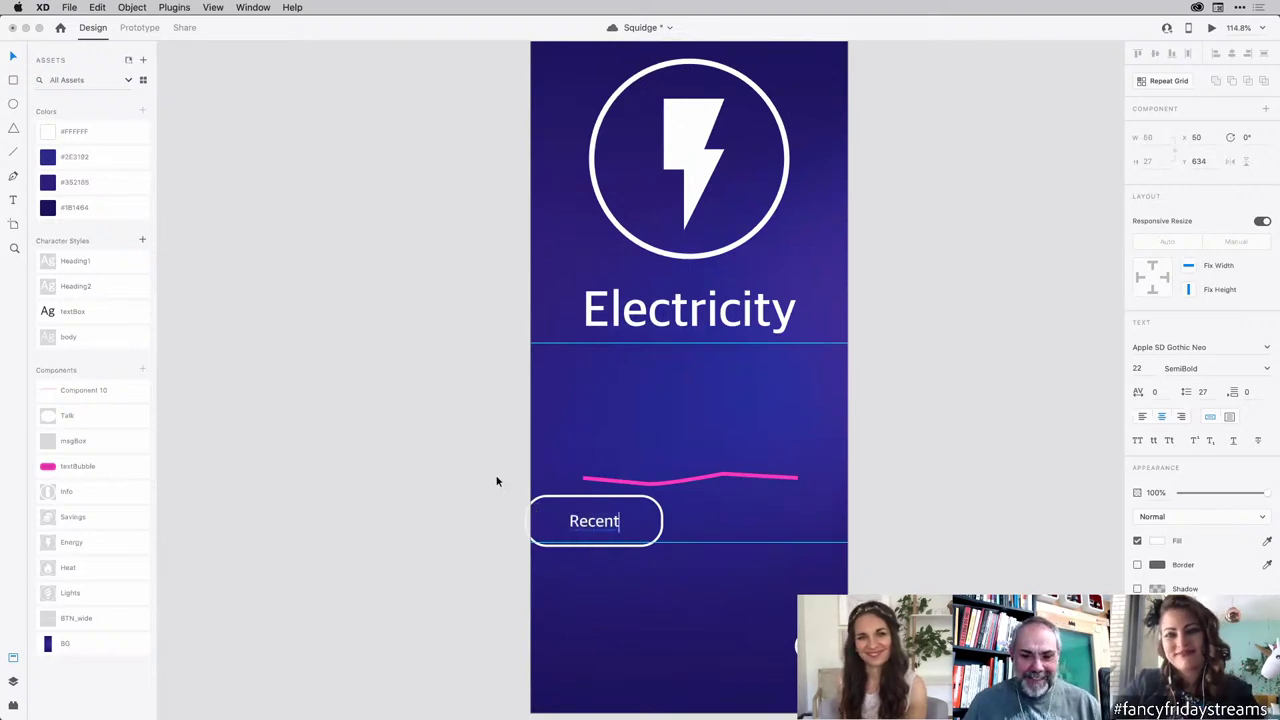
# Step: Reduce the Recent button's height to 43 and place a duplicate of it alongside under the pink line
pyautogui.click(594, 531)
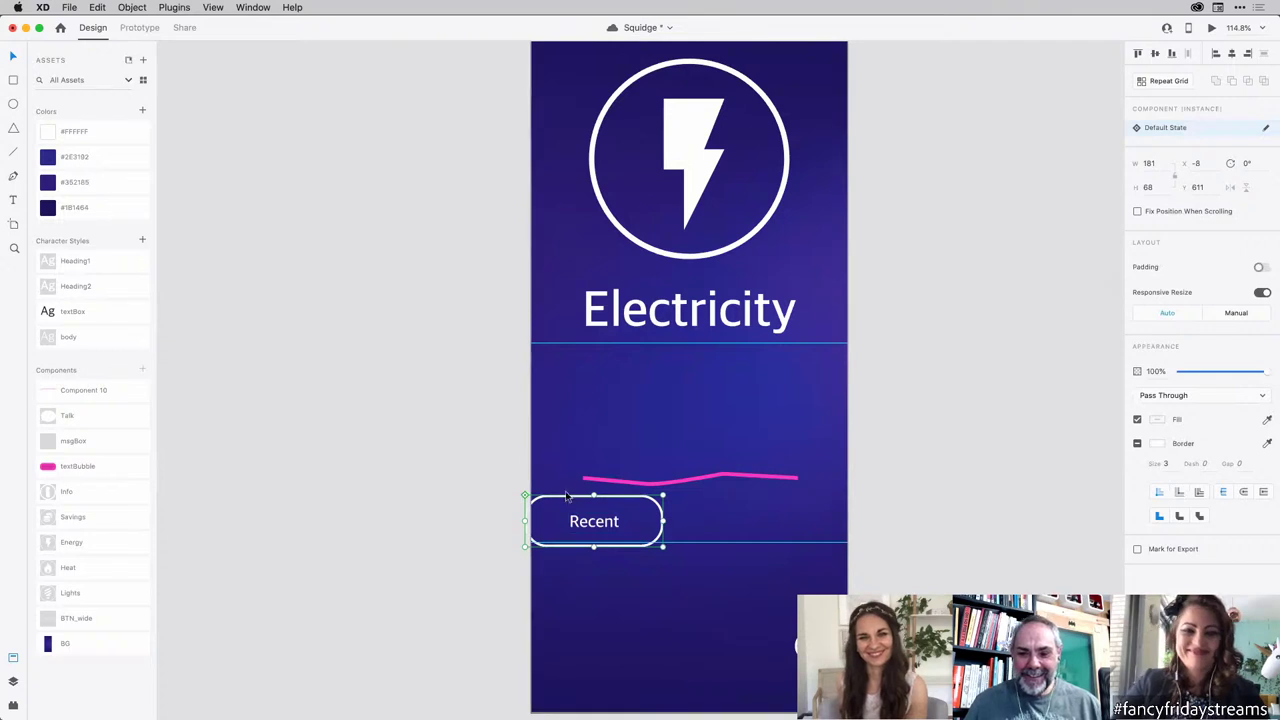
pyautogui.moveTo(597, 495); pyautogui.dragTo(603, 518)
pyautogui.moveTo(659, 509); pyautogui.dragTo(790, 512)
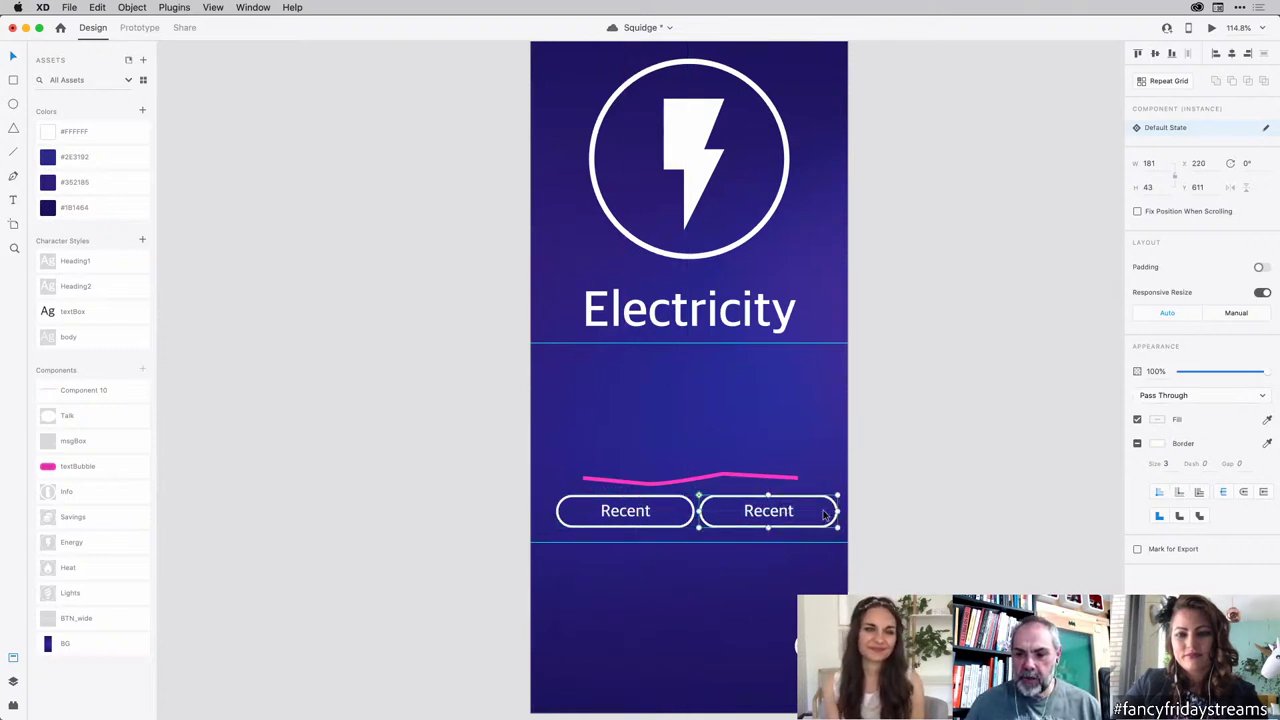
# Step: Widen the gap between the two Recent buttons slightly and centre the pair on the artboard at X 21, Y 613
pyautogui.keyDown('shift'); pyautogui.click(690, 517); pyautogui.keyUp('shift')
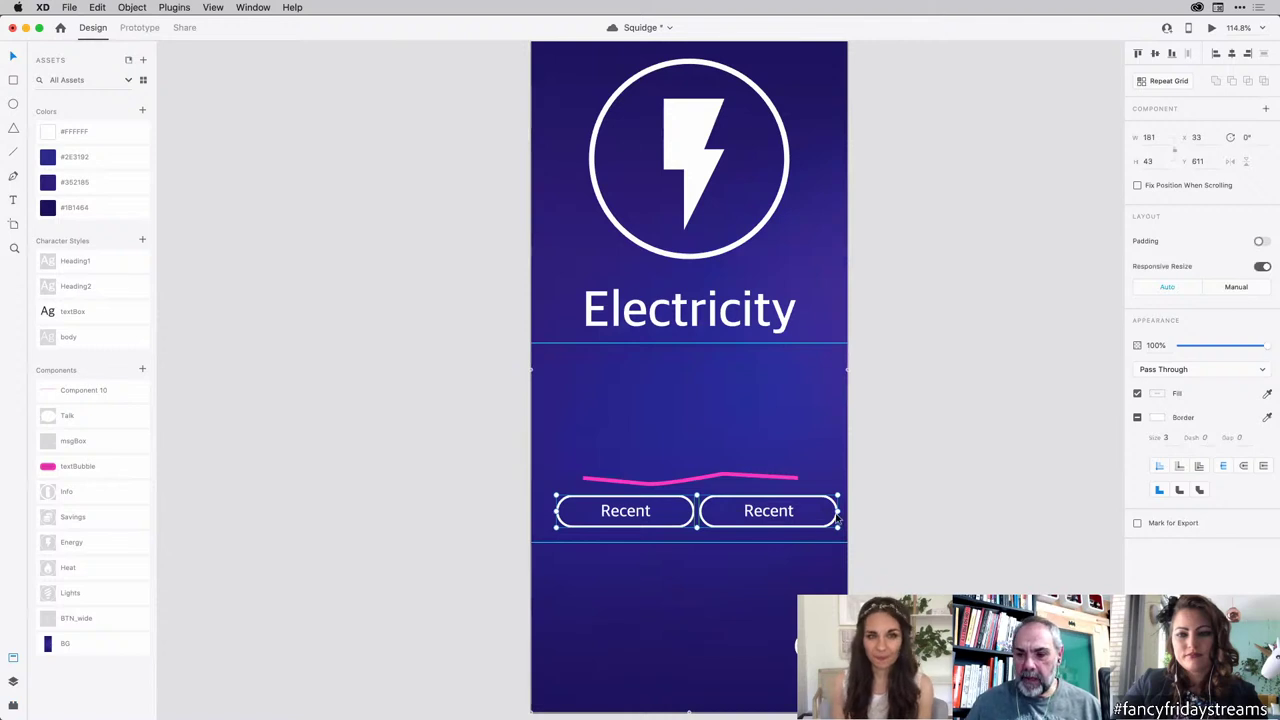
pyautogui.moveTo(829, 514); pyautogui.dragTo(833, 514)
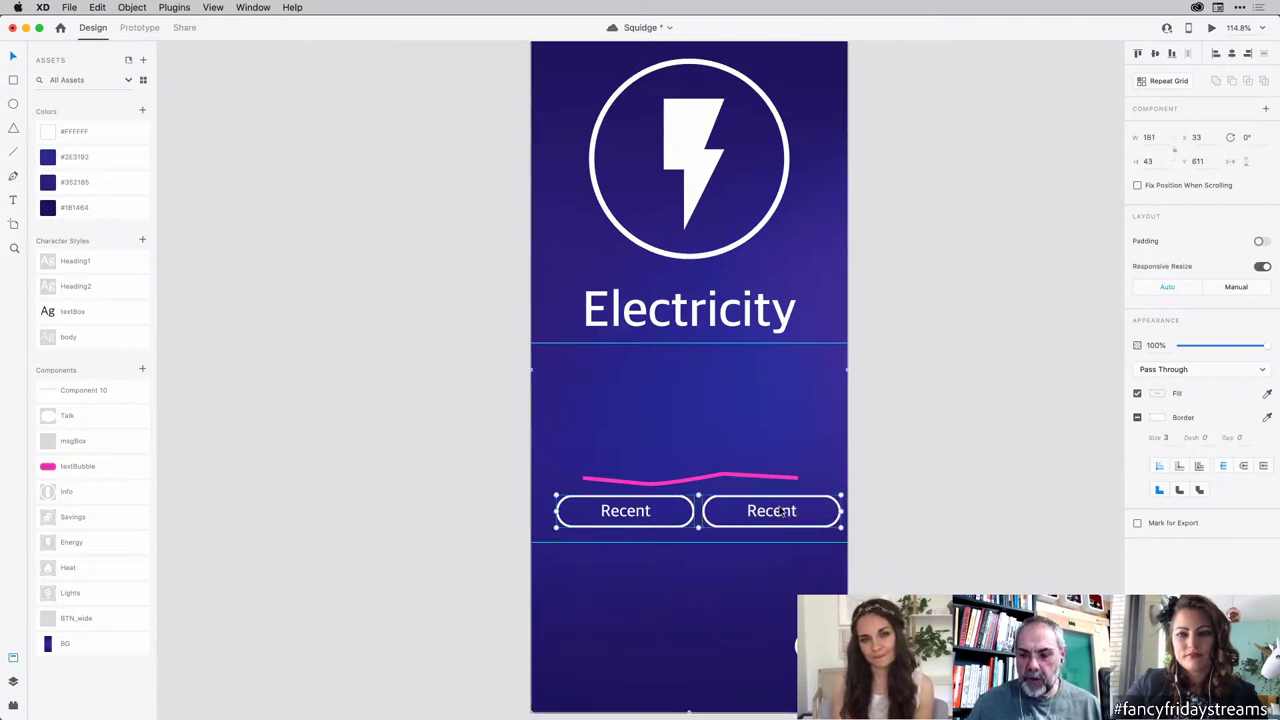
pyautogui.moveTo(780, 513); pyautogui.dragTo(790, 515)
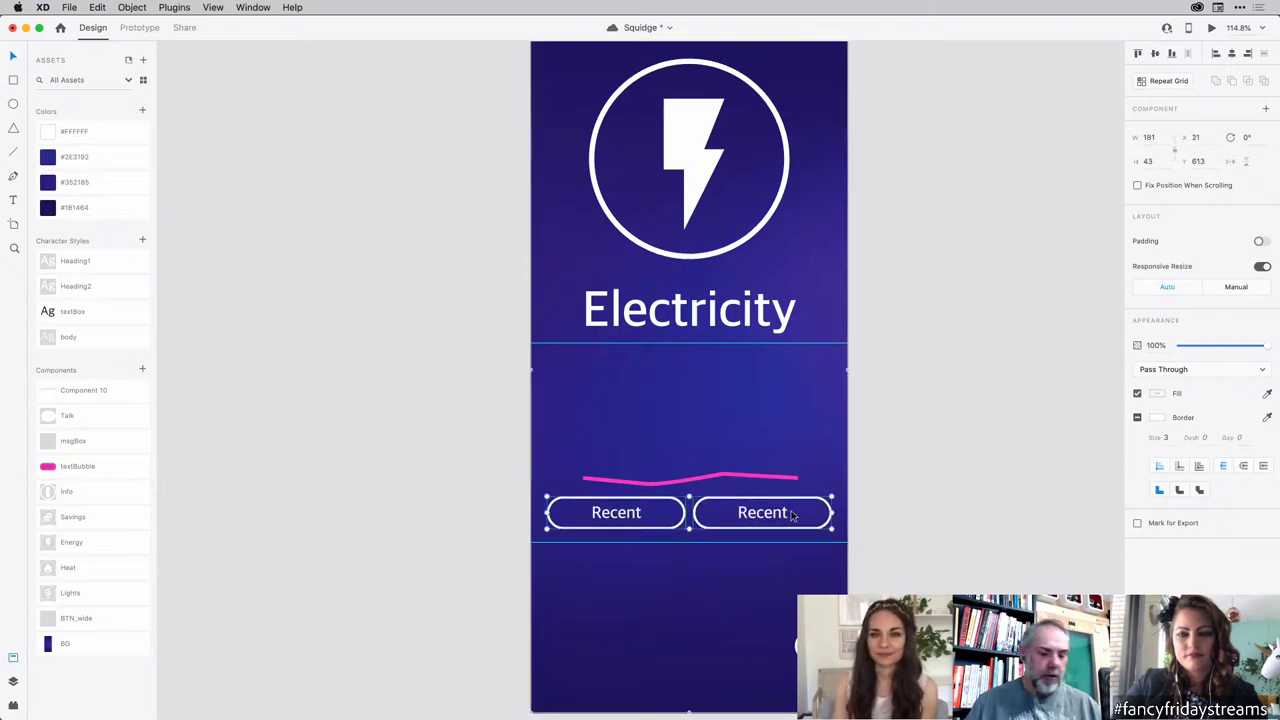
pyautogui.click(900, 505)
# Step: Change the duplicated button's label to "Current"
pyautogui.doubleClick(776, 514)
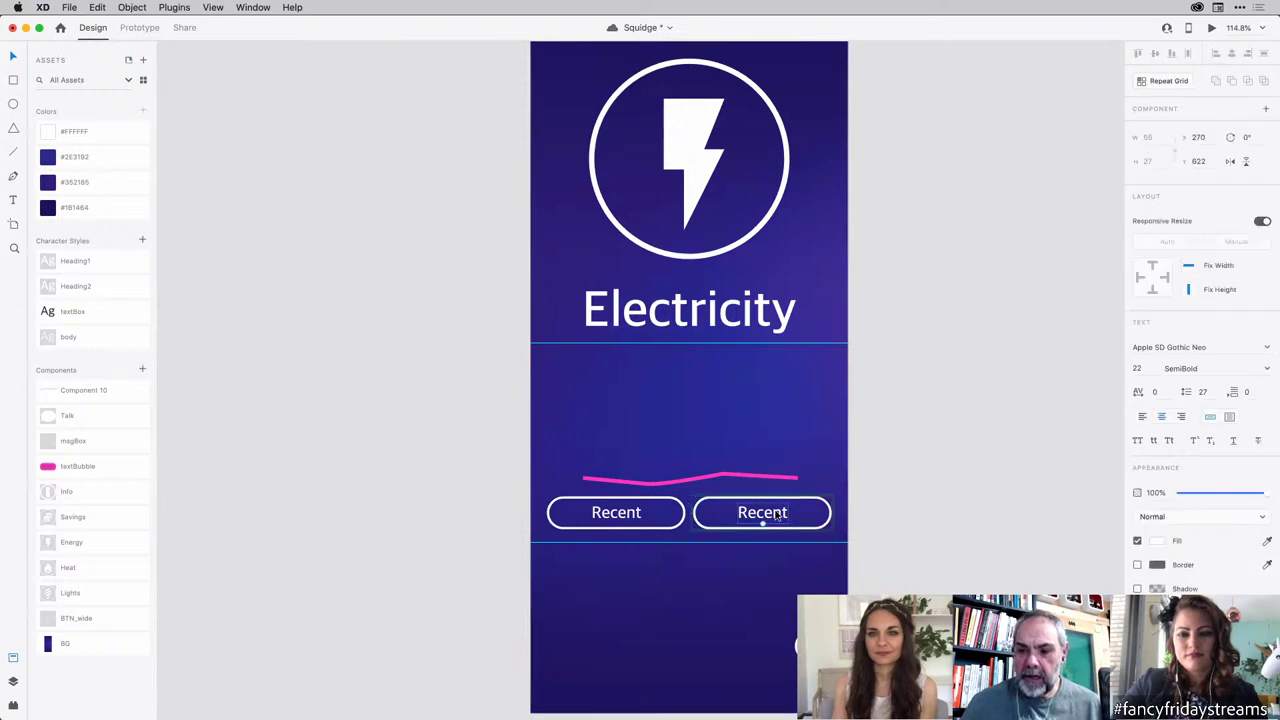
pyautogui.press('Escape')
pyautogui.doubleClick(760, 511)
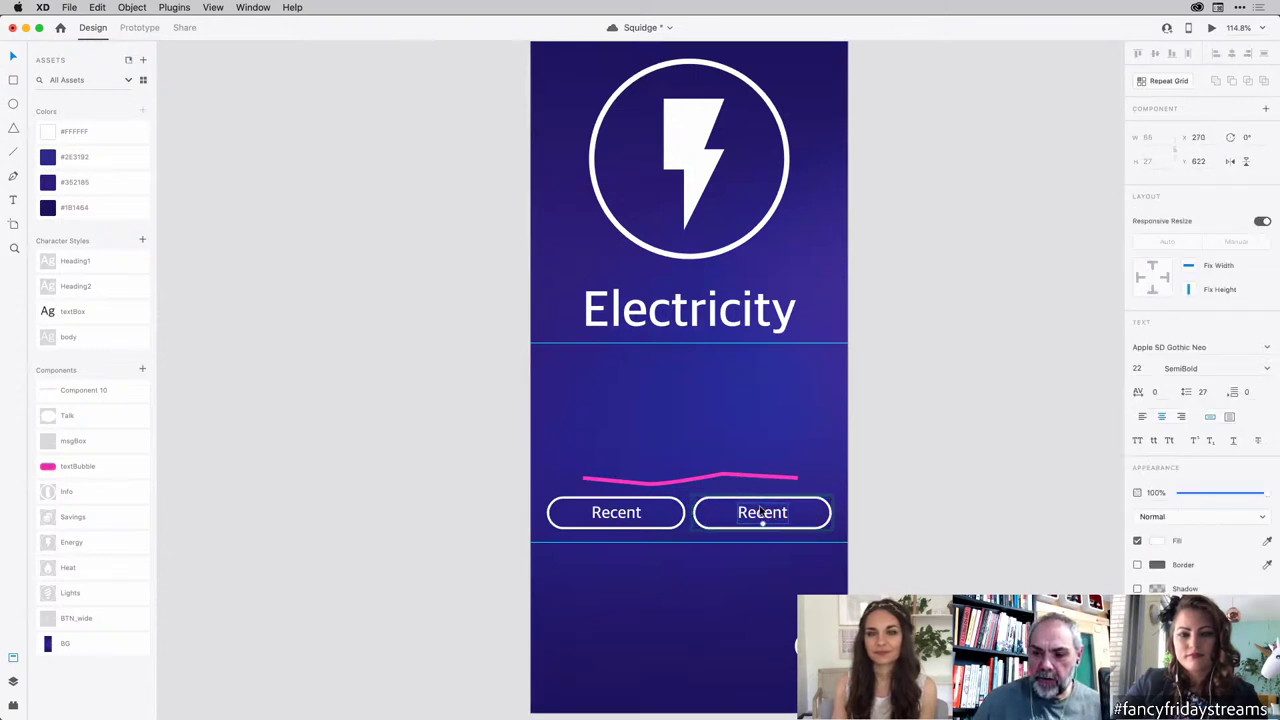
pyautogui.doubleClick(762, 513)
pyautogui.write('Current')
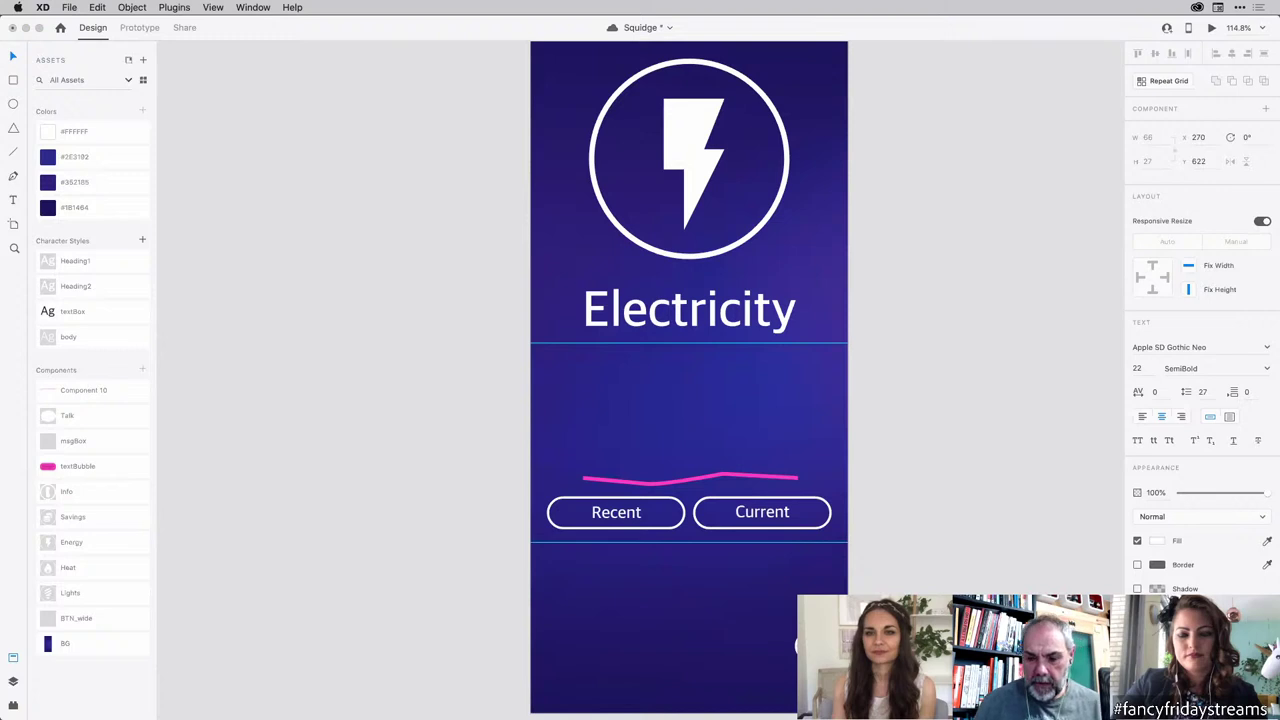
pyautogui.press('Escape')
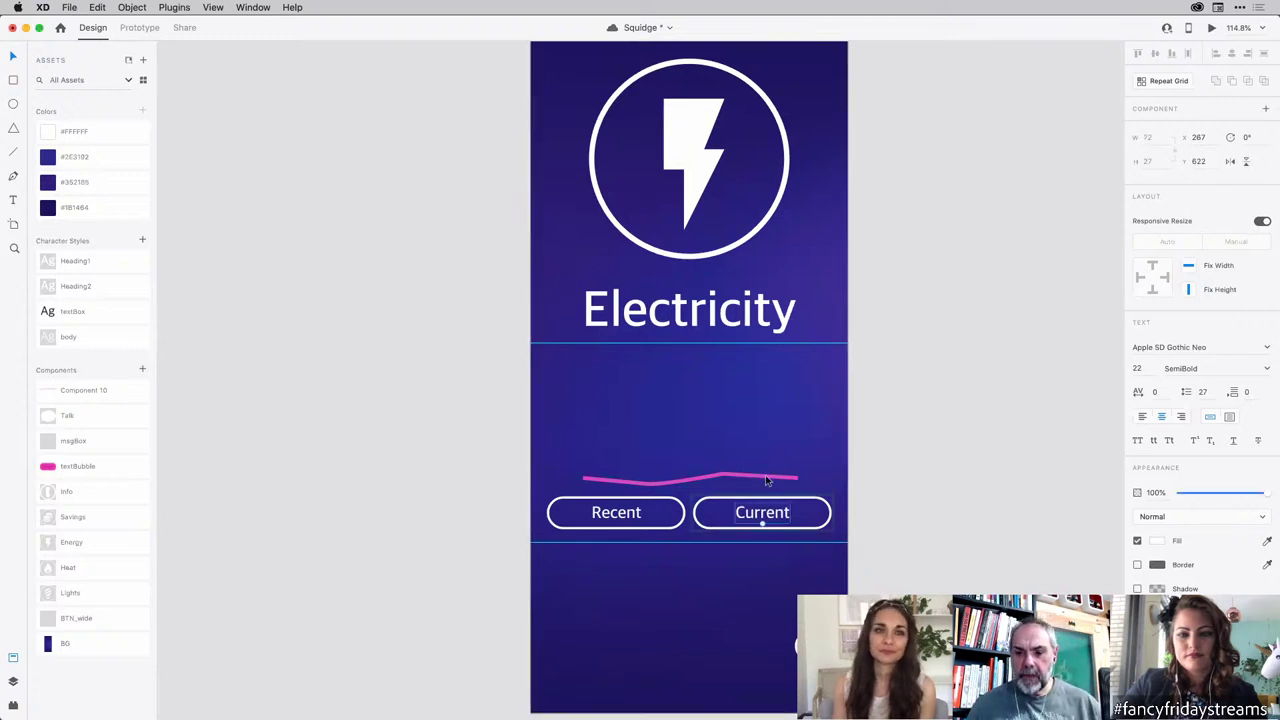
# Step: Stretch the pink line to about 359 wide so it spans both buttons, and raise it to Y 573.5
pyautogui.click(767, 479)
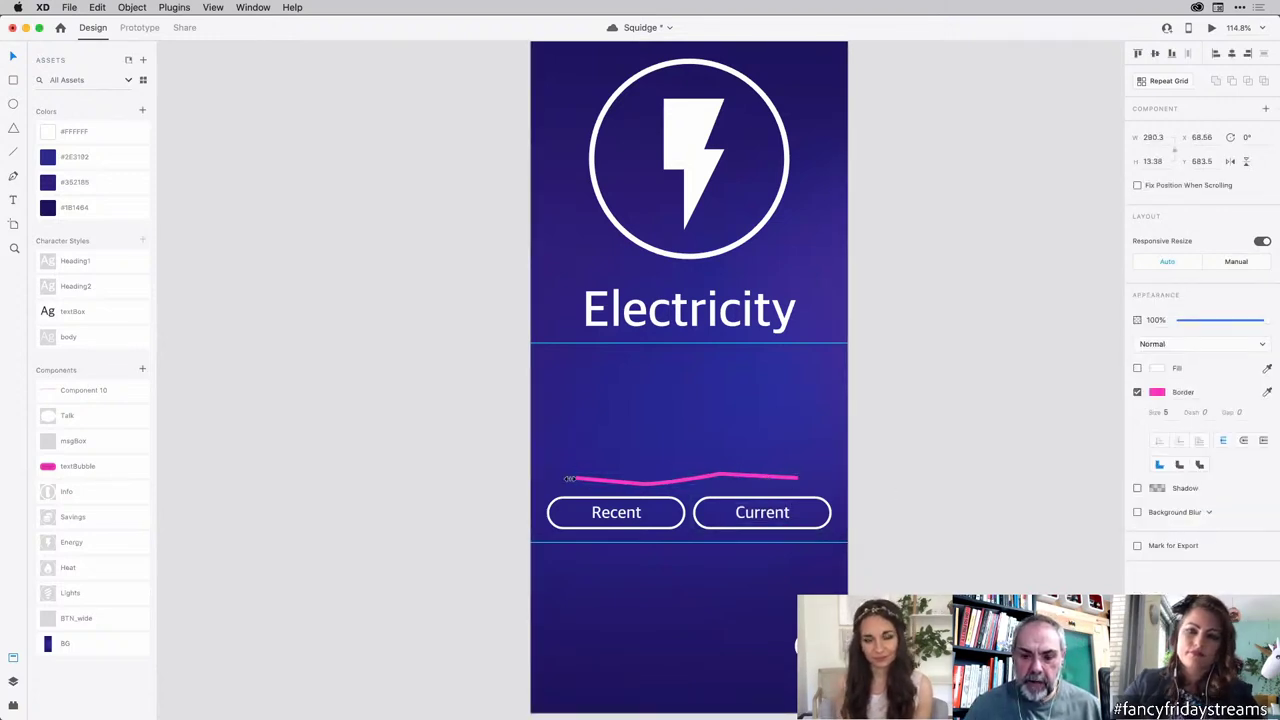
pyautogui.moveTo(568, 479); pyautogui.dragTo(550, 480)
pyautogui.moveTo(798, 477); pyautogui.dragTo(826, 477)
pyautogui.click(922, 462)
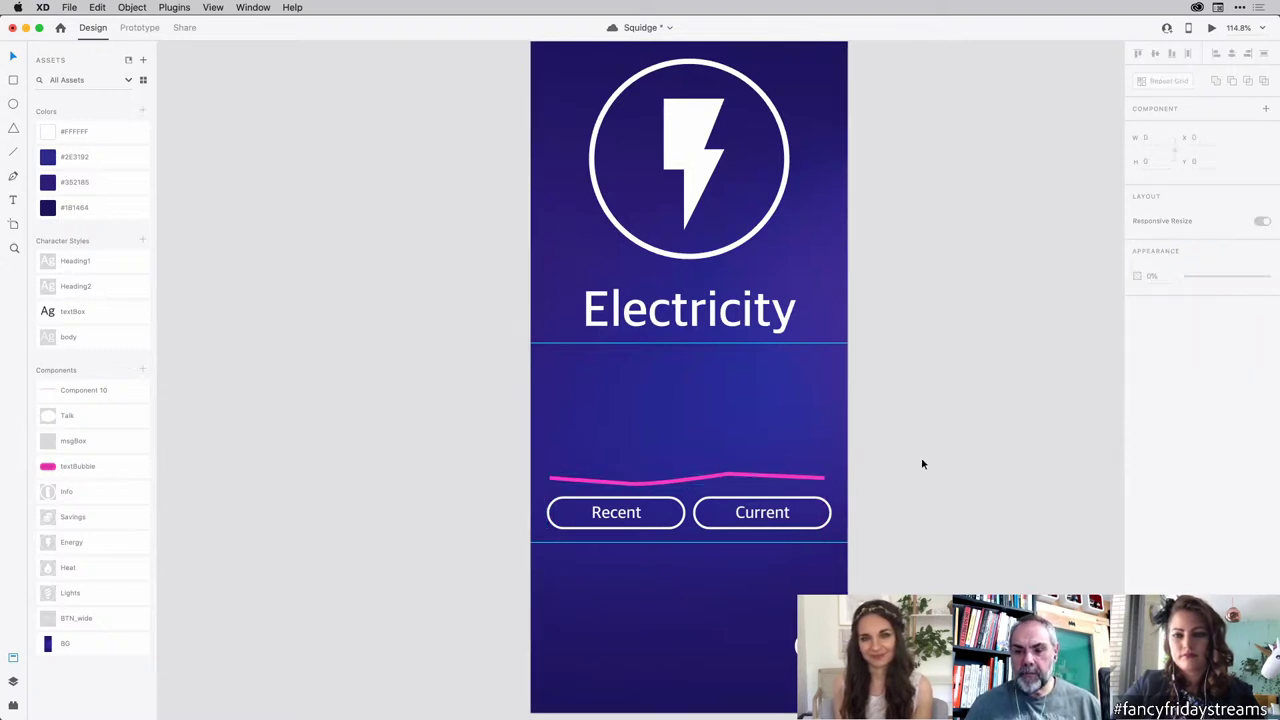
pyautogui.click(784, 477)
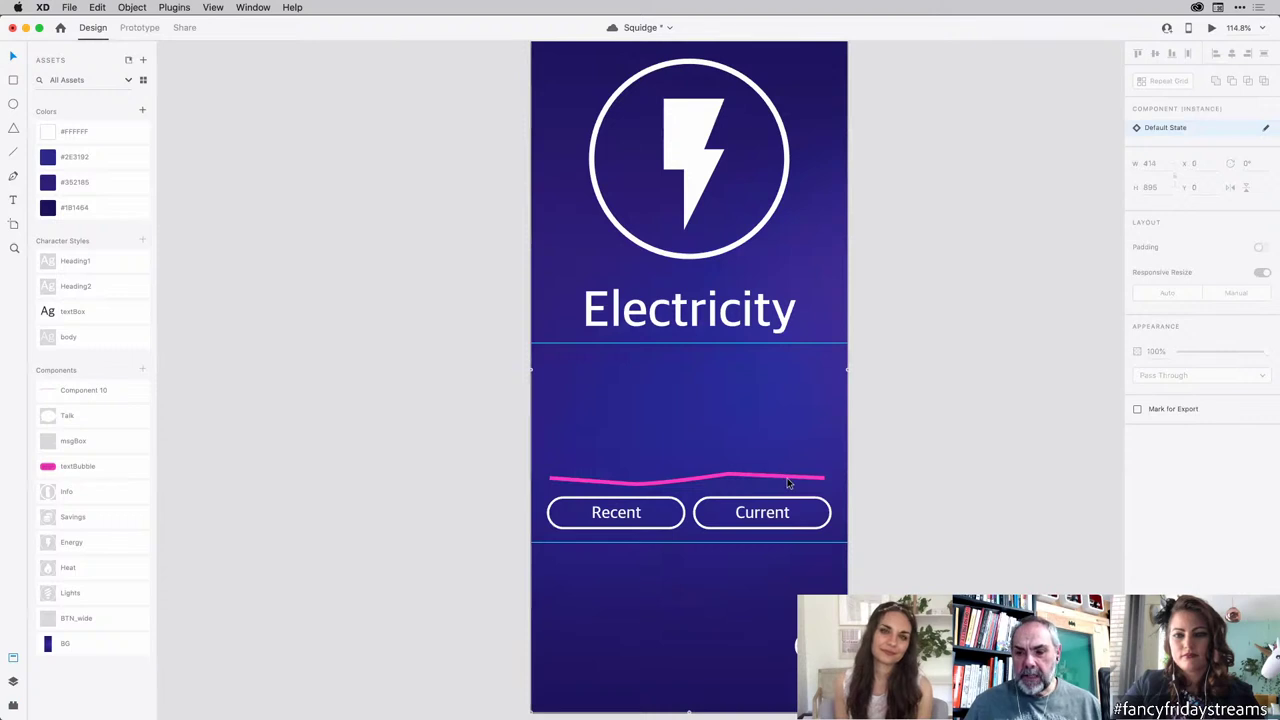
pyautogui.doubleClick(781, 477)
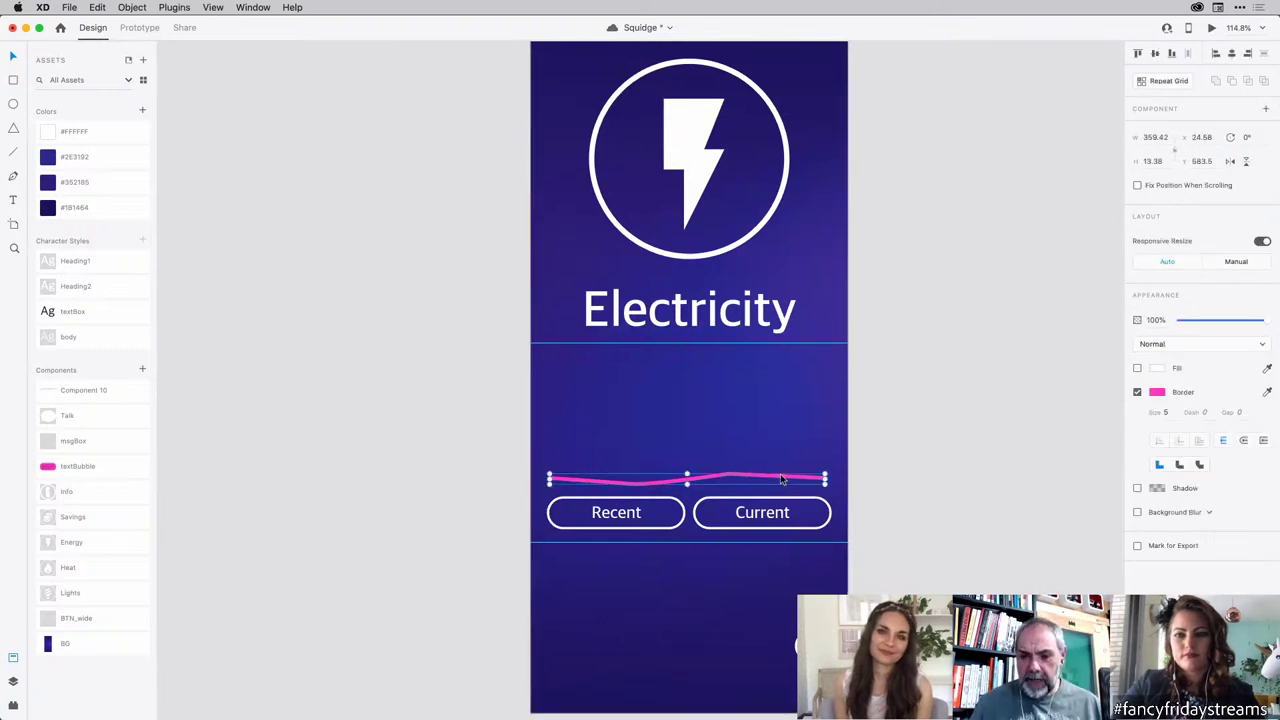
pyautogui.moveTo(782, 479); pyautogui.dragTo(780, 473)
# Step: Turn the pink line and the Recent and Current buttons into one component, and hide the assets list
pyautogui.moveTo(876, 450); pyautogui.dragTo(580, 530)
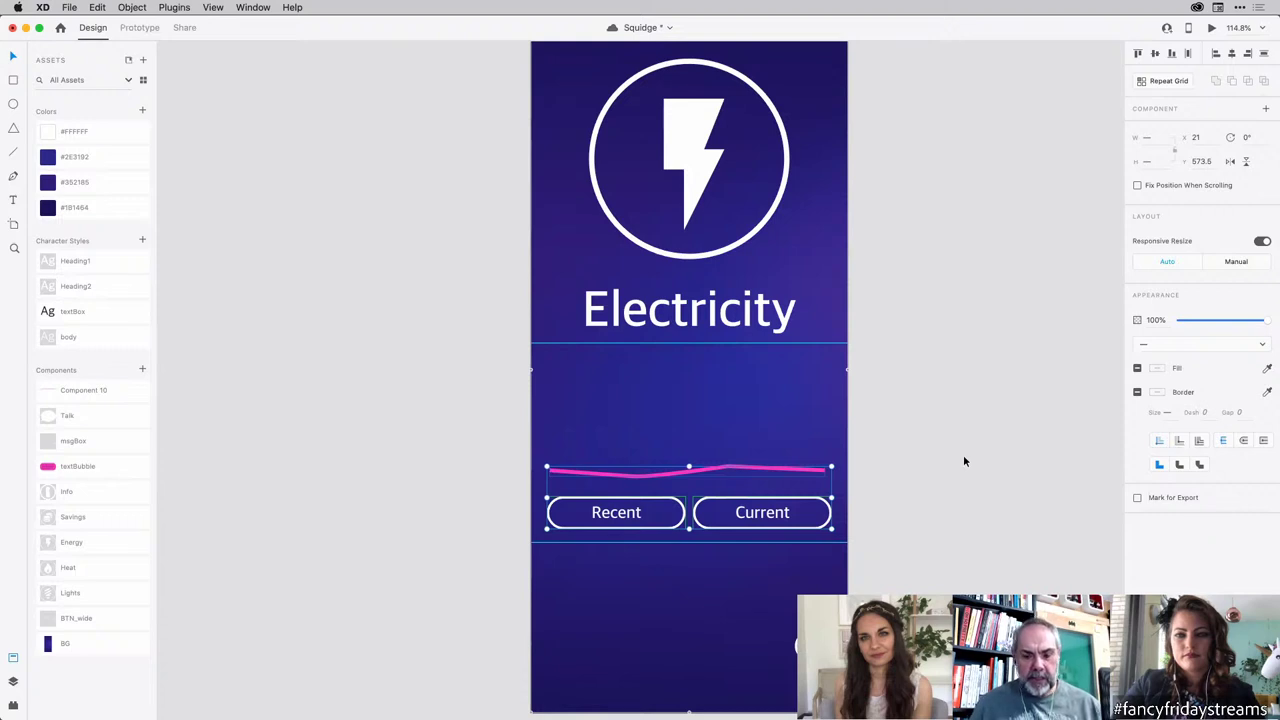
pyautogui.press('super+k')
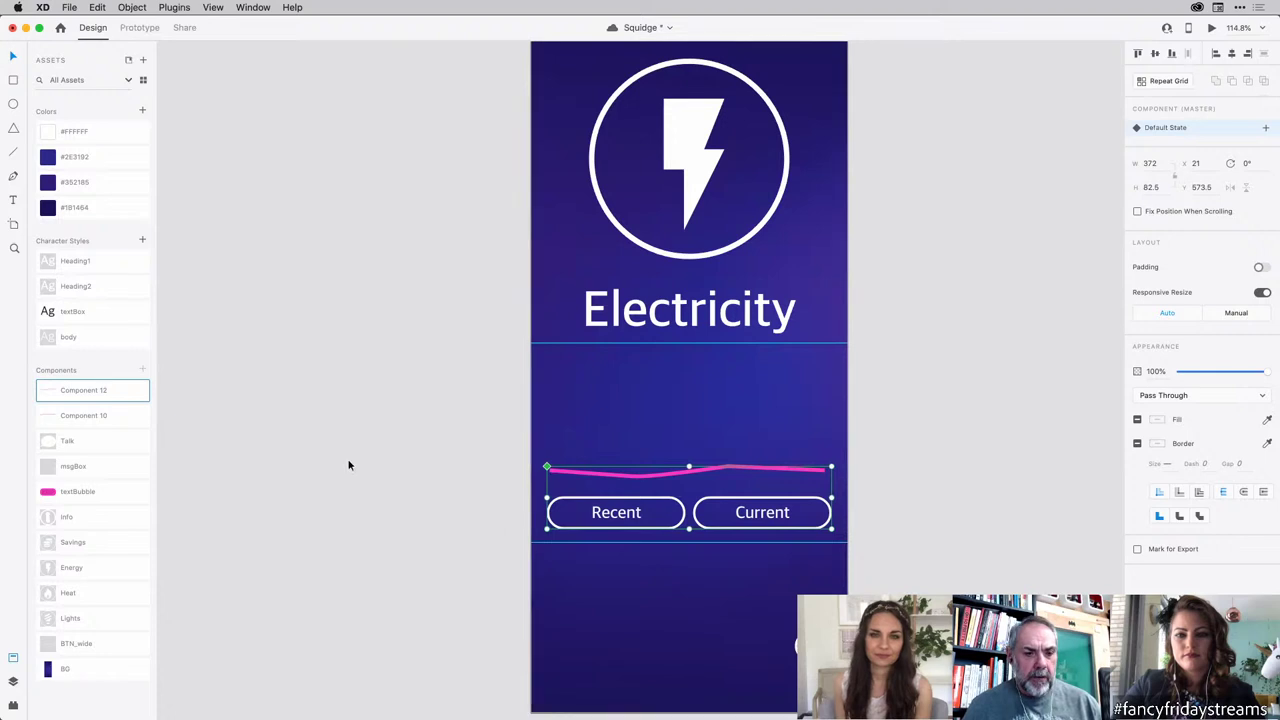
pyautogui.click(13, 657)
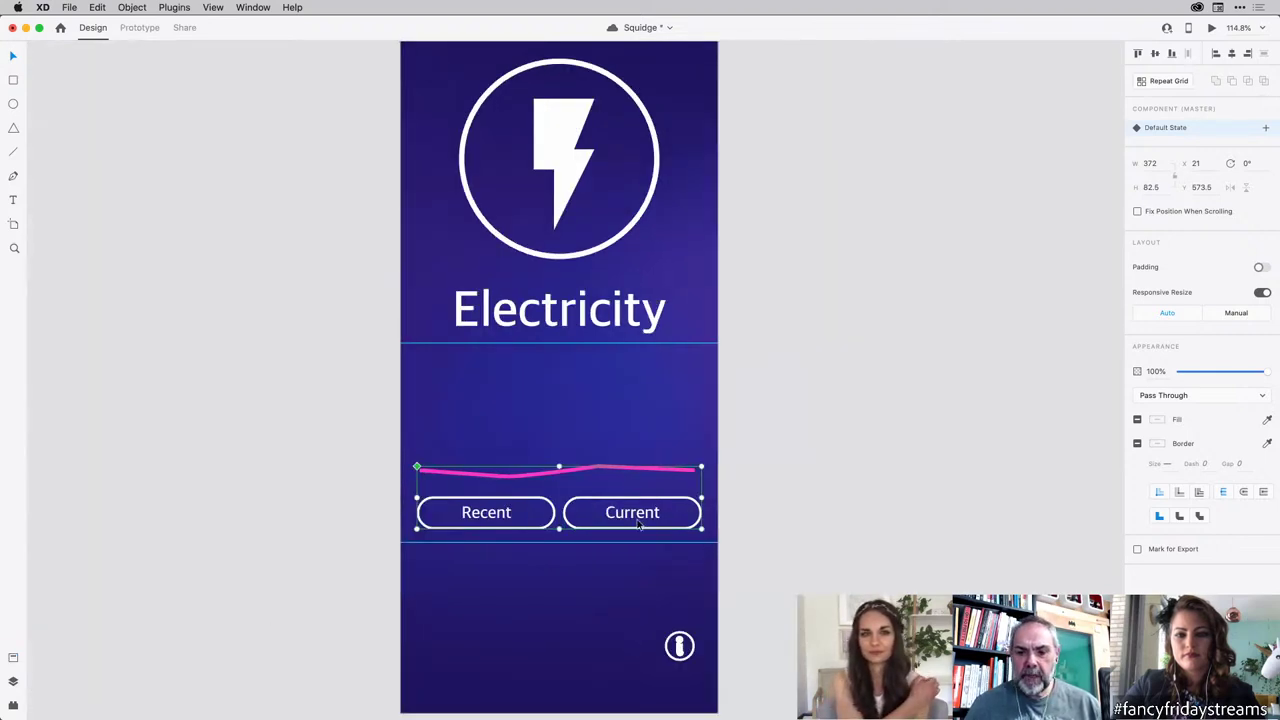
# Step: Add a new state named "Current" to the chart component
pyautogui.hscroll(-3, 660, 518)
pyautogui.scroll(2, 638, 524)
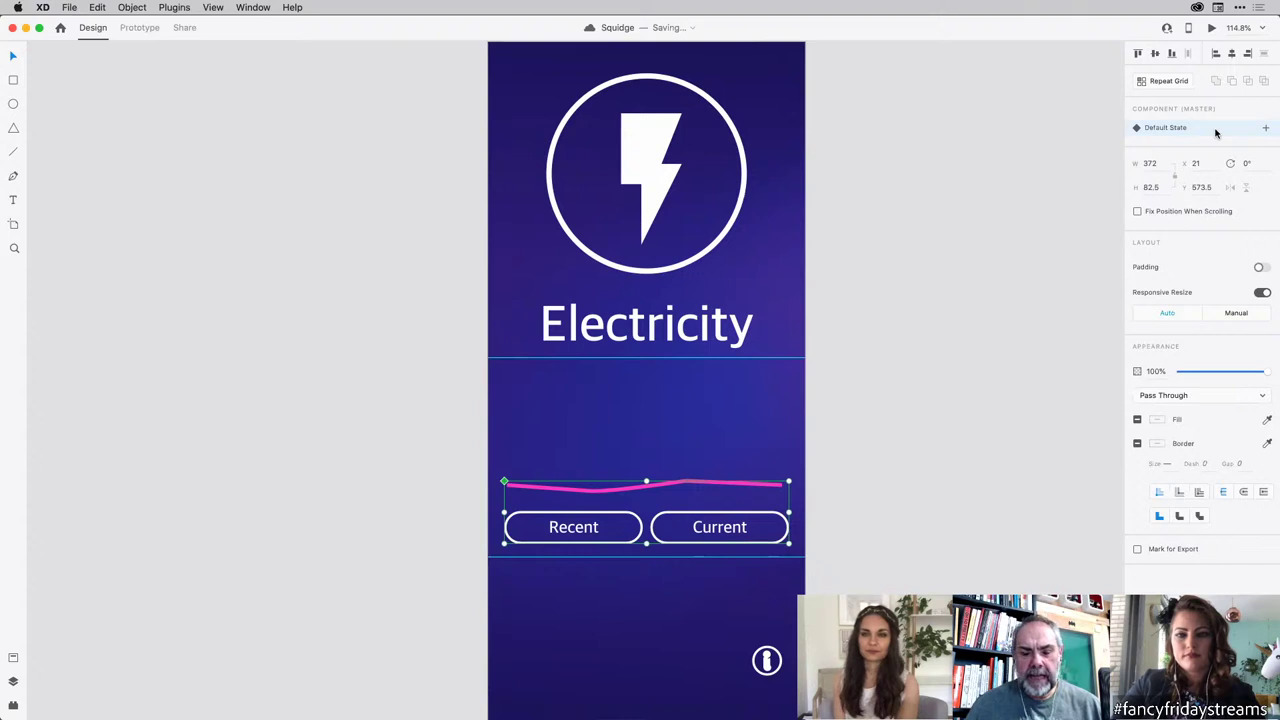
pyautogui.click(1266, 129)
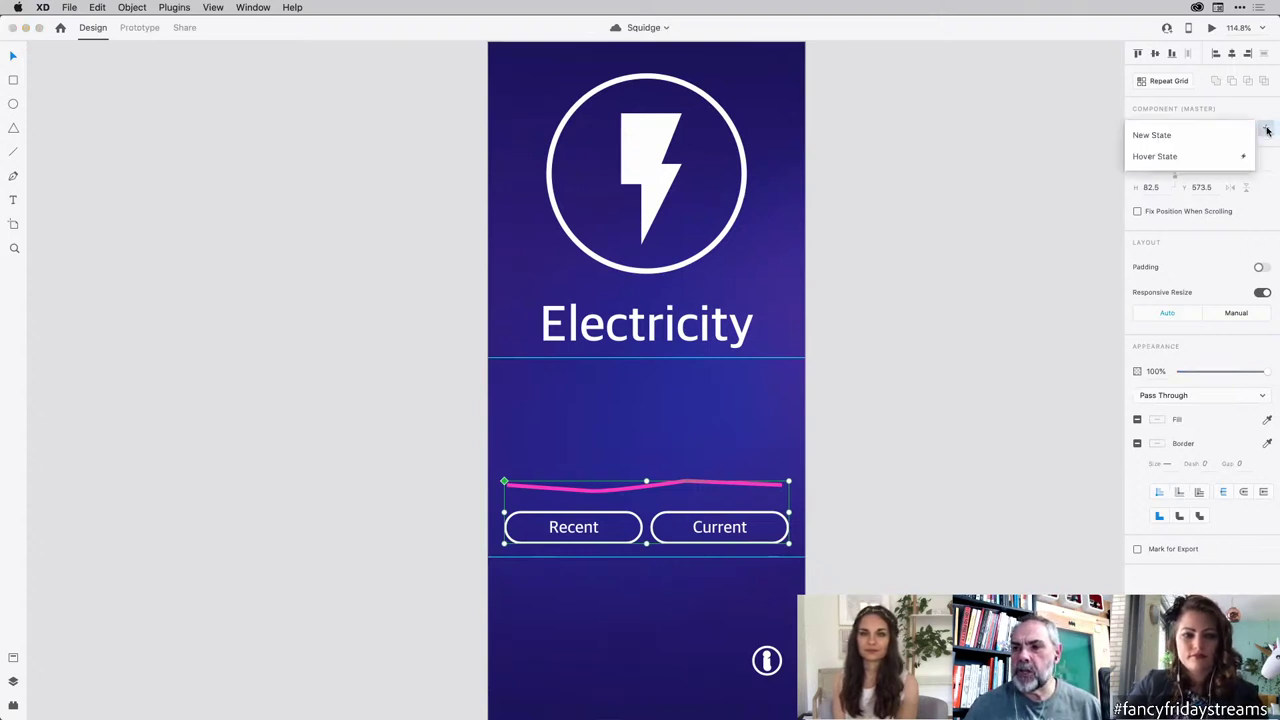
pyautogui.click(1206, 136)
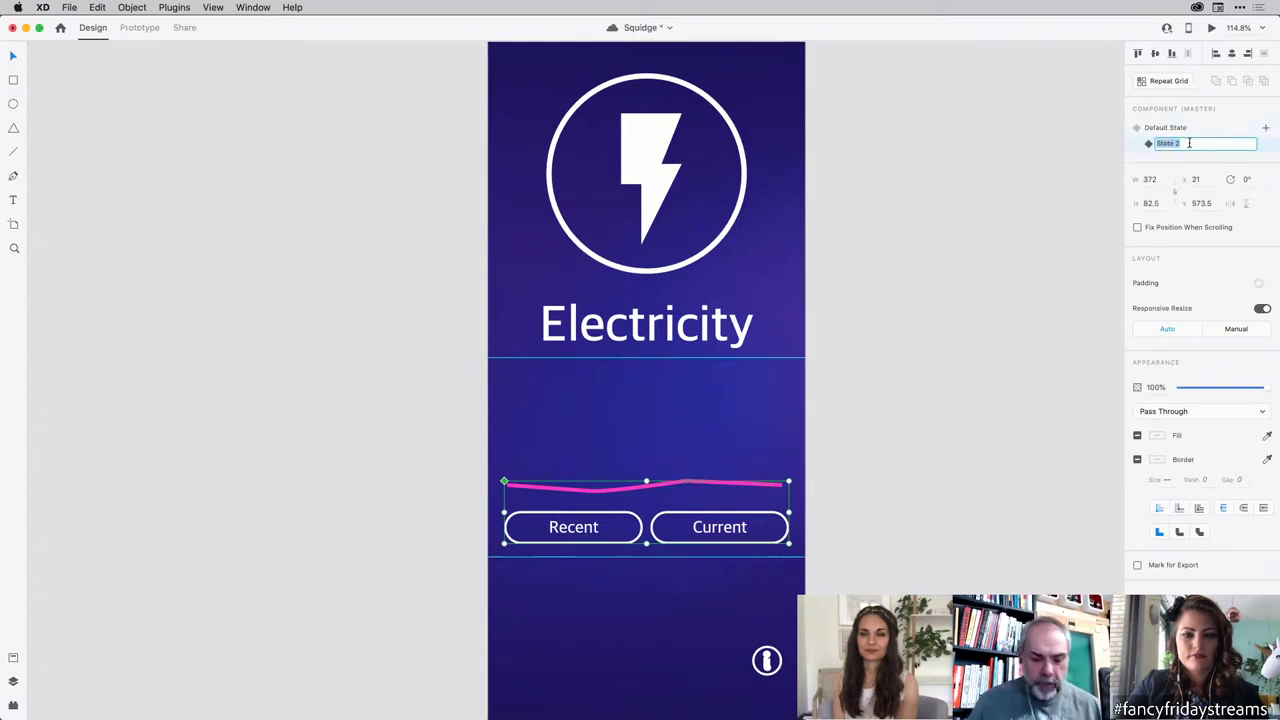
pyautogui.write('Curren')
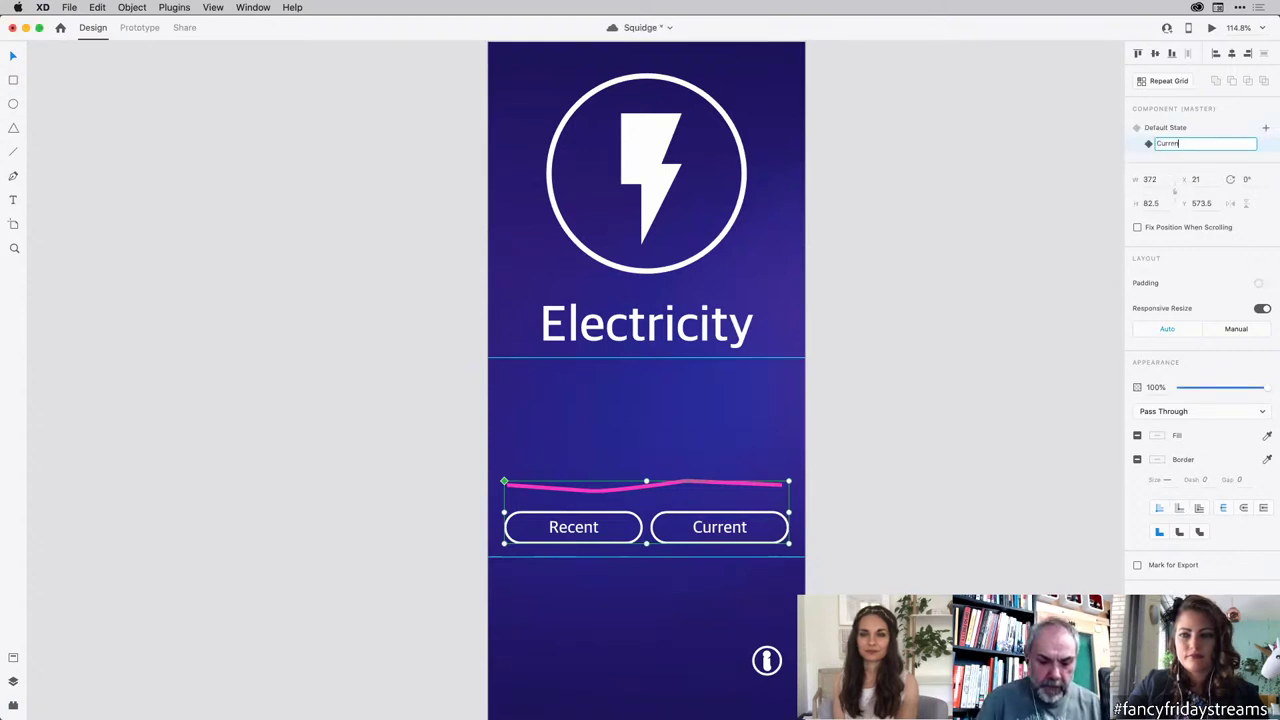
pyautogui.write('t')
pyautogui.press('Return')
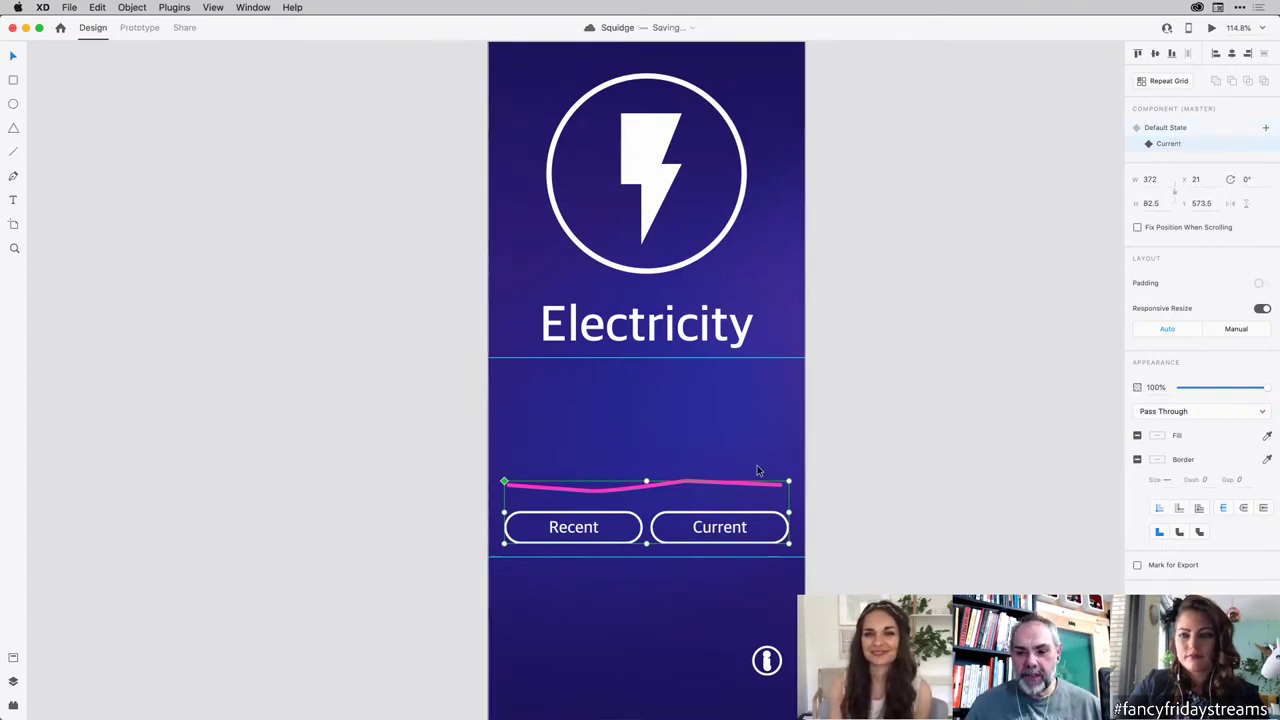
# Step: Reshape the pink line in the Current state into a rising curve by lifting its last three points, ending at about Y 485
pyautogui.doubleClick(661, 483)
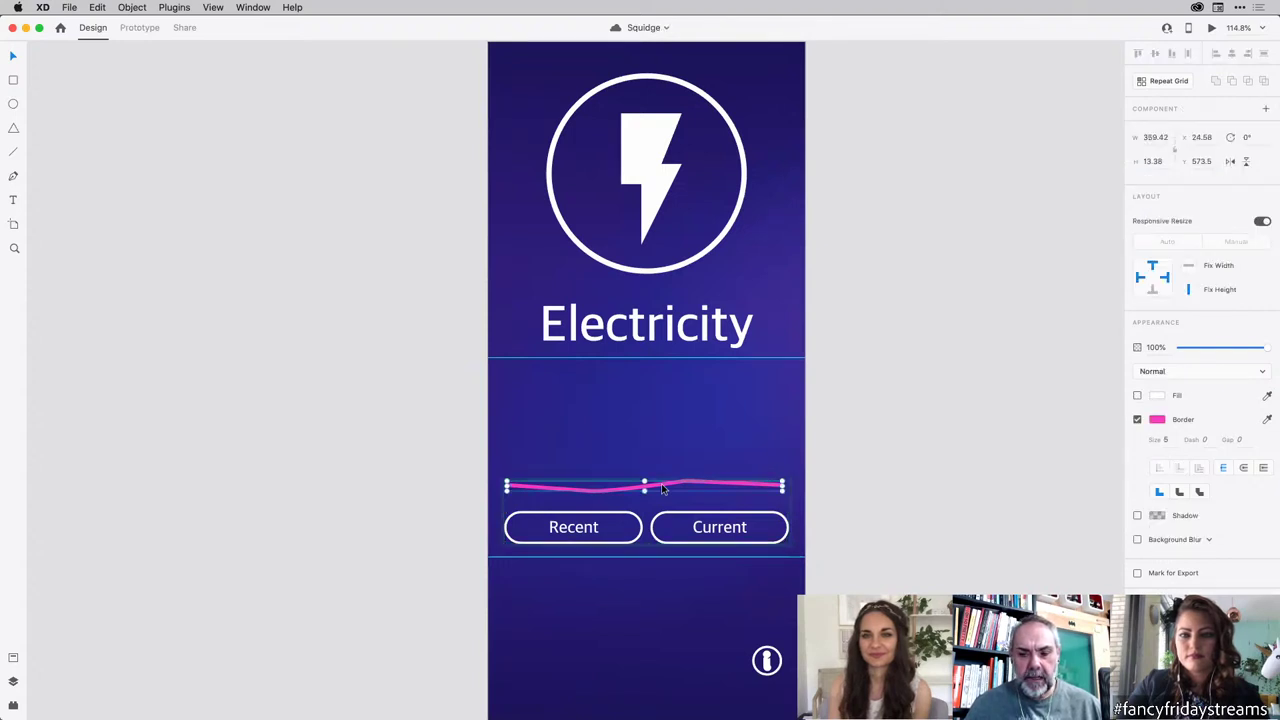
pyautogui.doubleClick(661, 483)
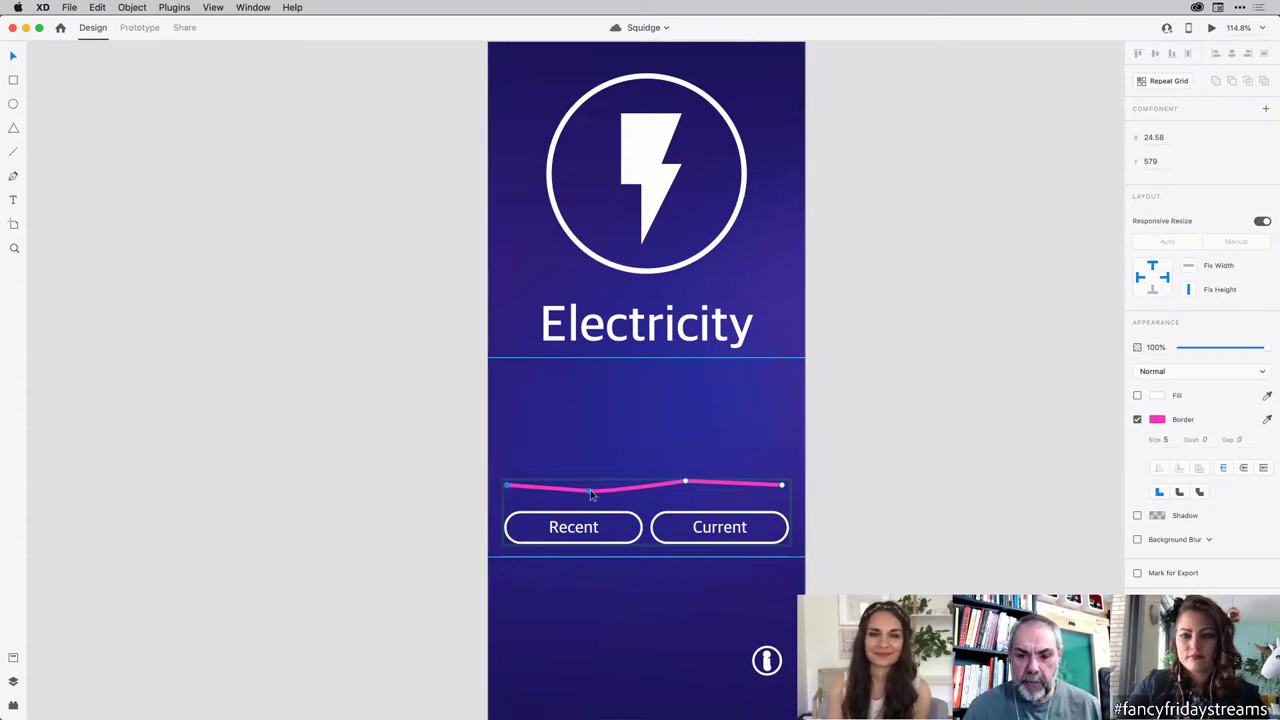
pyautogui.moveTo(589, 491)
pyautogui.mouseDown()
pyautogui.moveTo(591, 466)
pyautogui.moveTo(612, 463)
pyautogui.mouseUp()
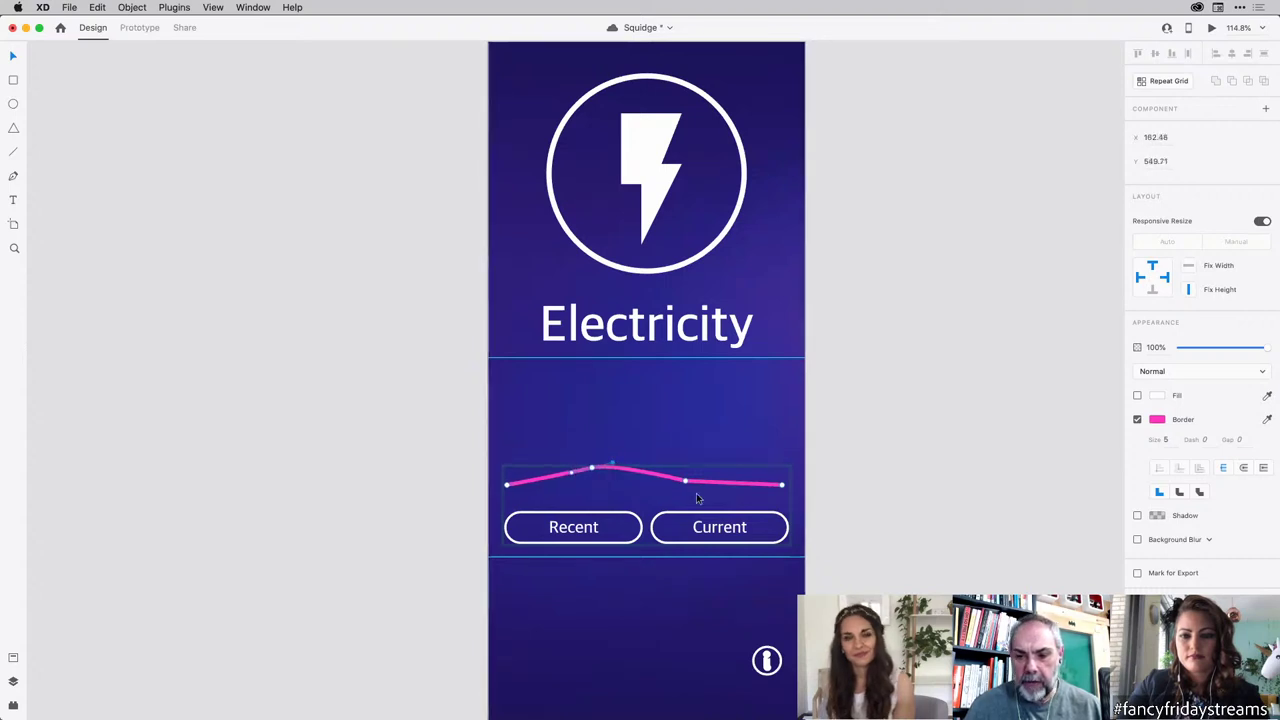
pyautogui.moveTo(686, 481)
pyautogui.mouseDown()
pyautogui.moveTo(682, 436)
pyautogui.moveTo(730, 437)
pyautogui.mouseUp()
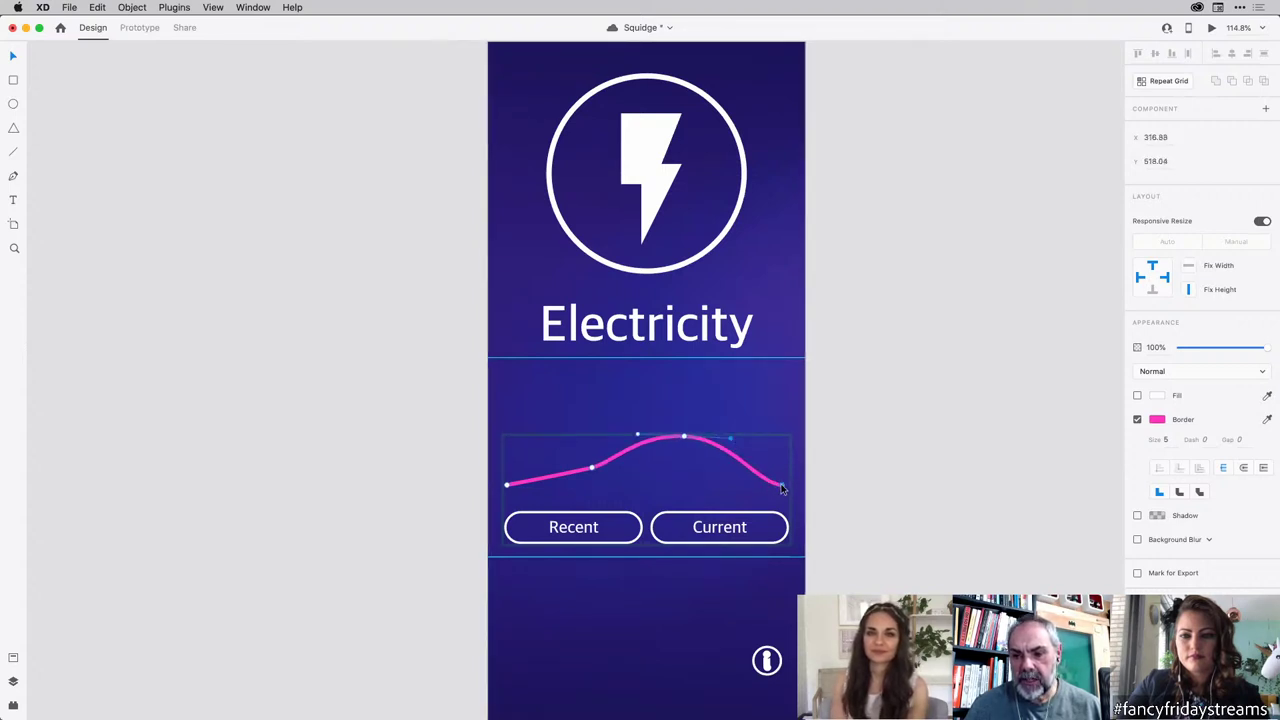
pyautogui.moveTo(782, 487); pyautogui.dragTo(783, 414)
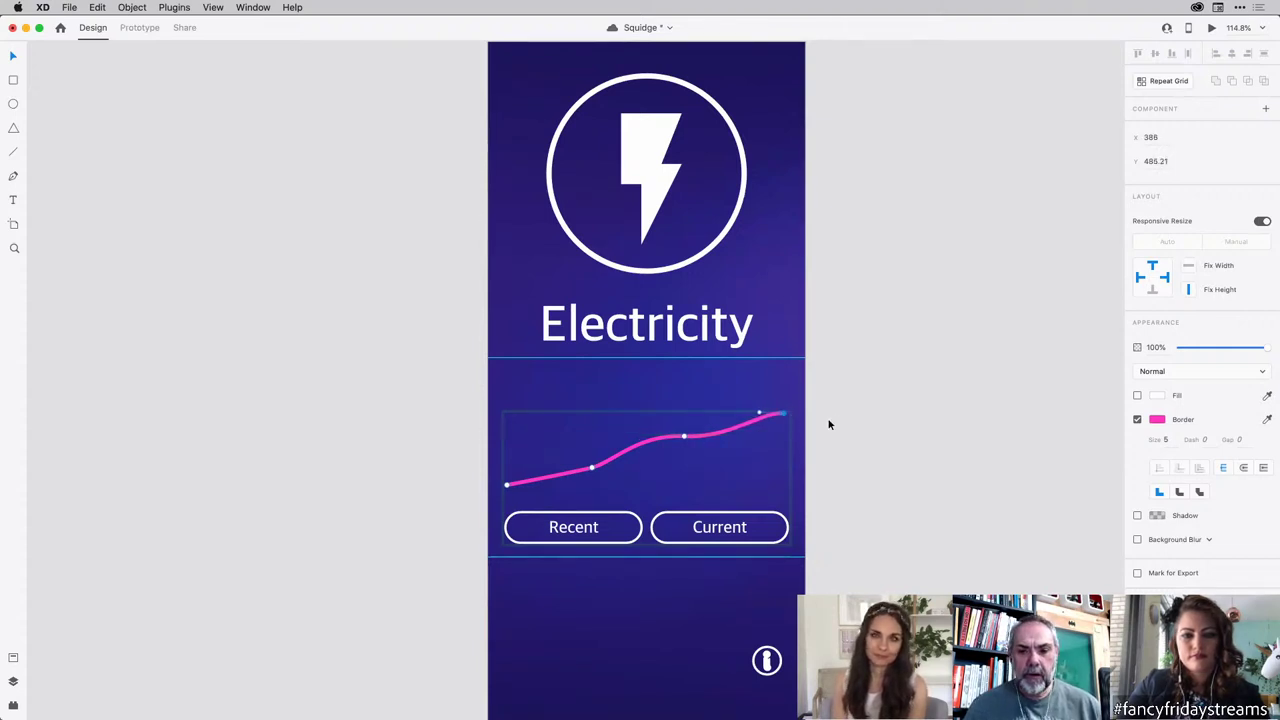
pyautogui.click(866, 456)
pyautogui.click(746, 424)
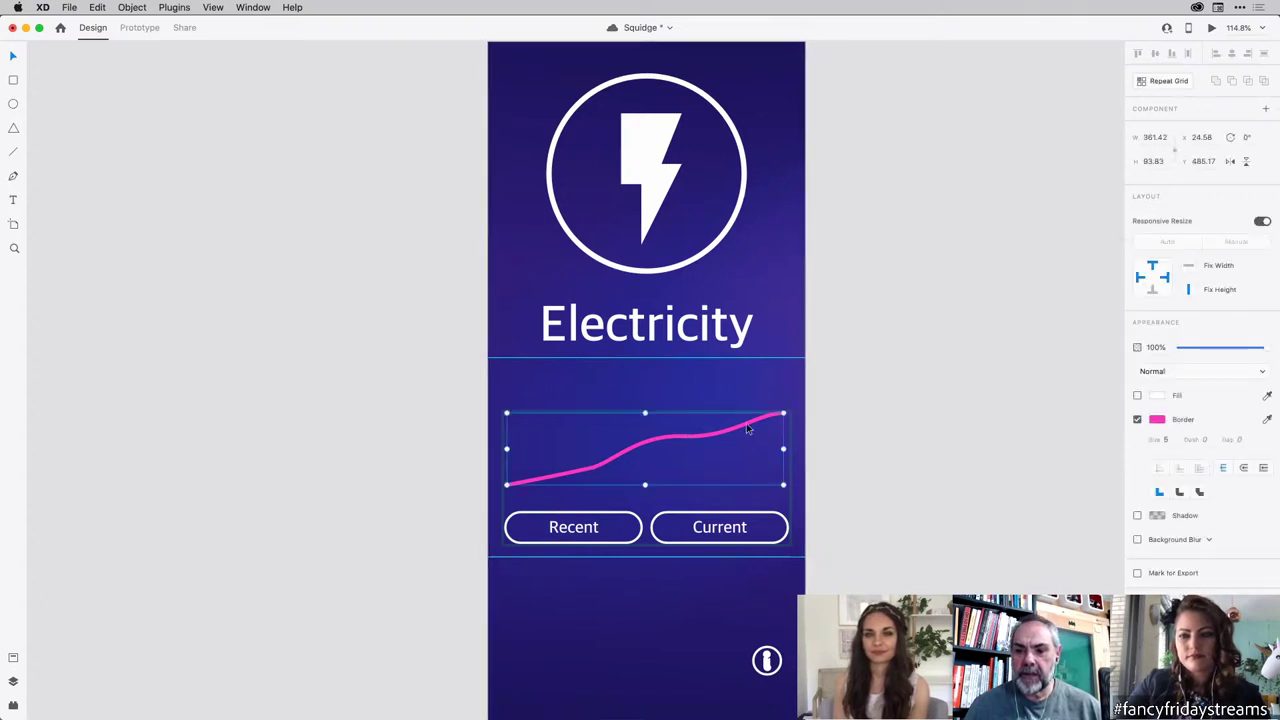
pyautogui.click(889, 482)
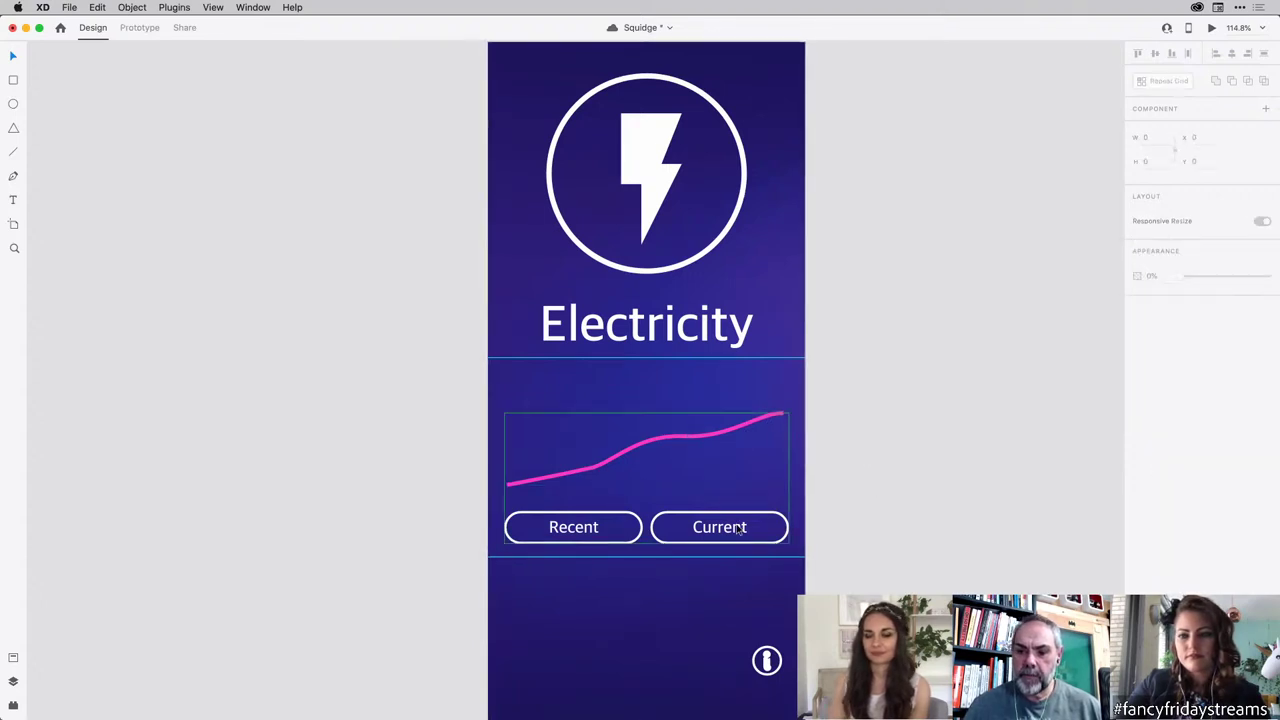
# Step: Compare the chart component's Default State with its Current state
pyautogui.click(711, 440)
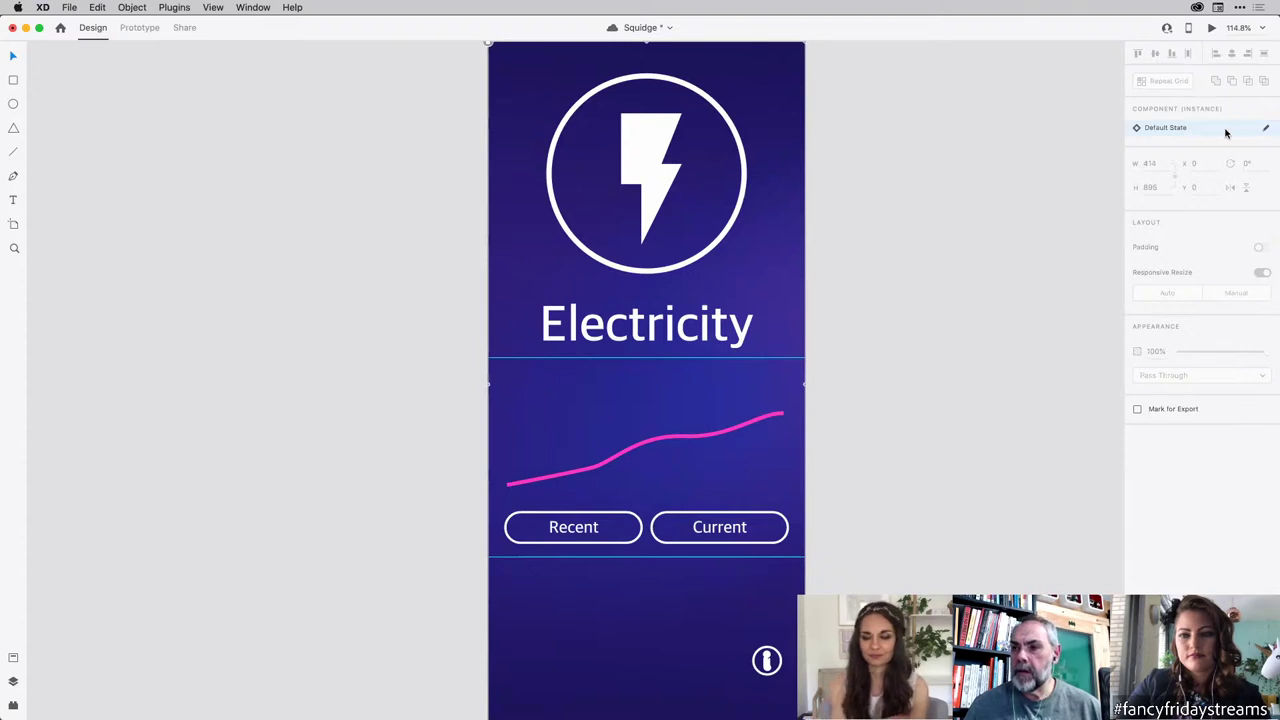
pyautogui.doubleClick(717, 443)
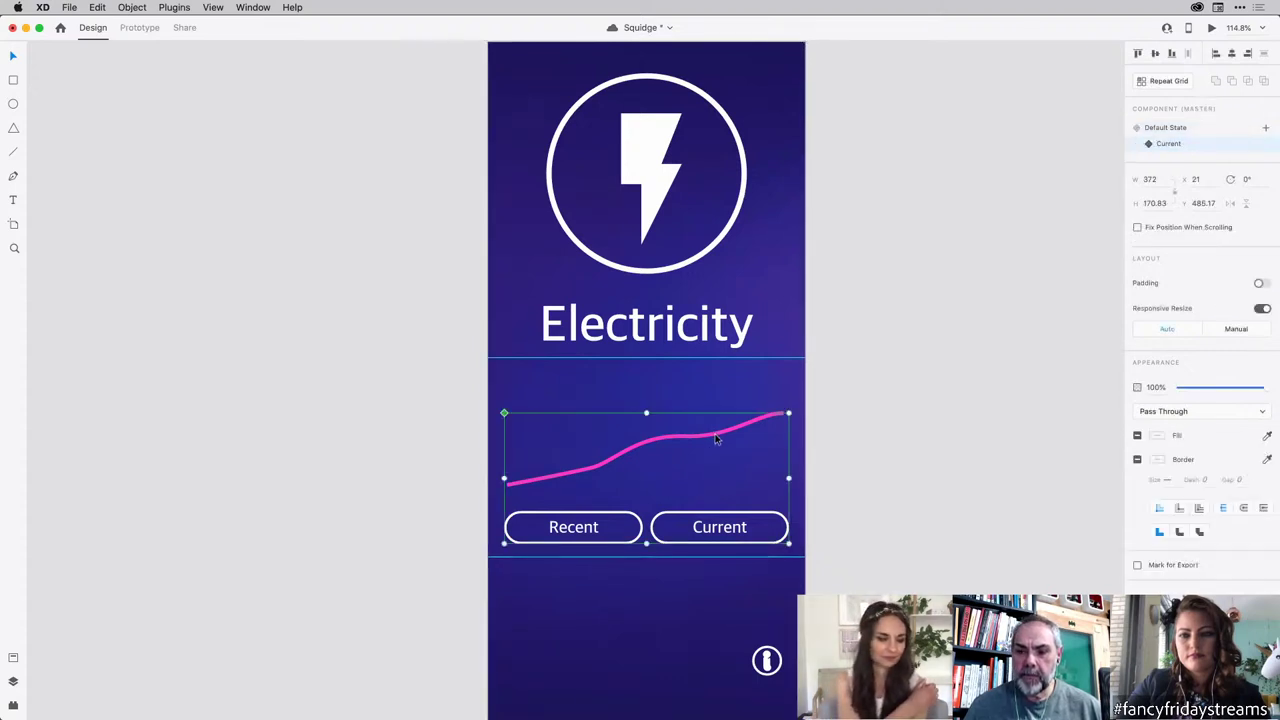
pyautogui.click(1168, 128)
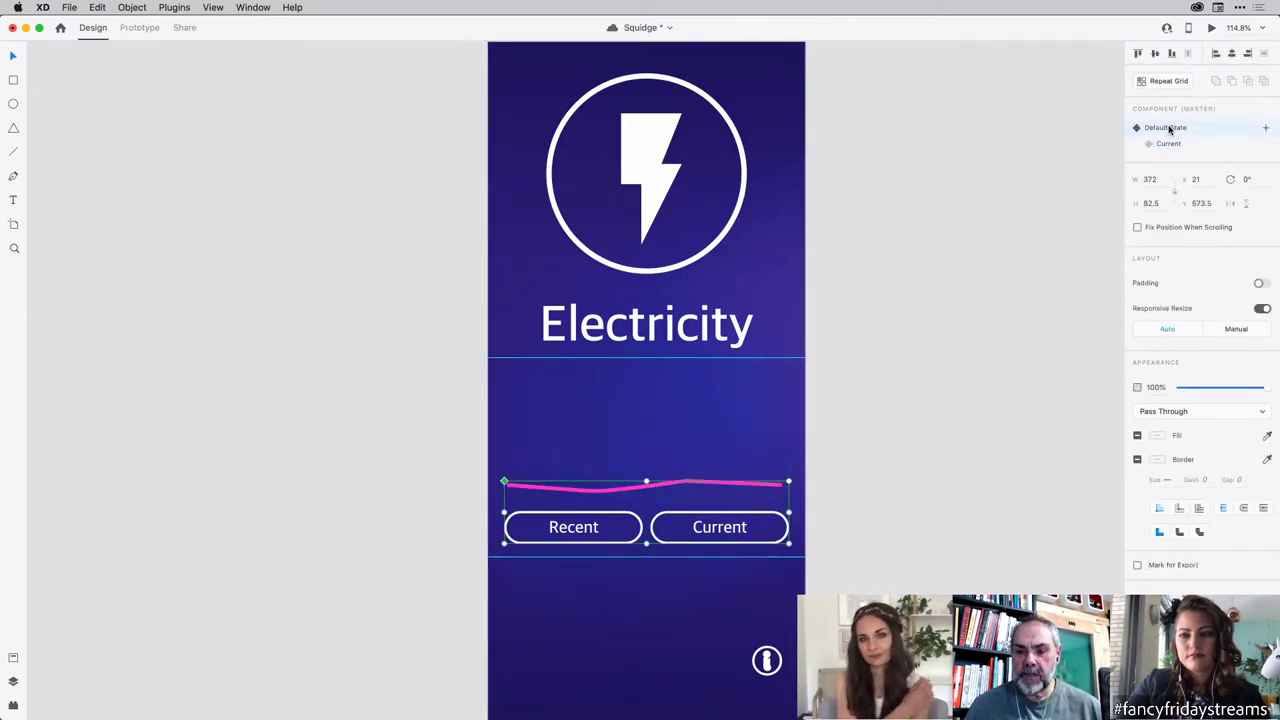
pyautogui.click(1174, 144)
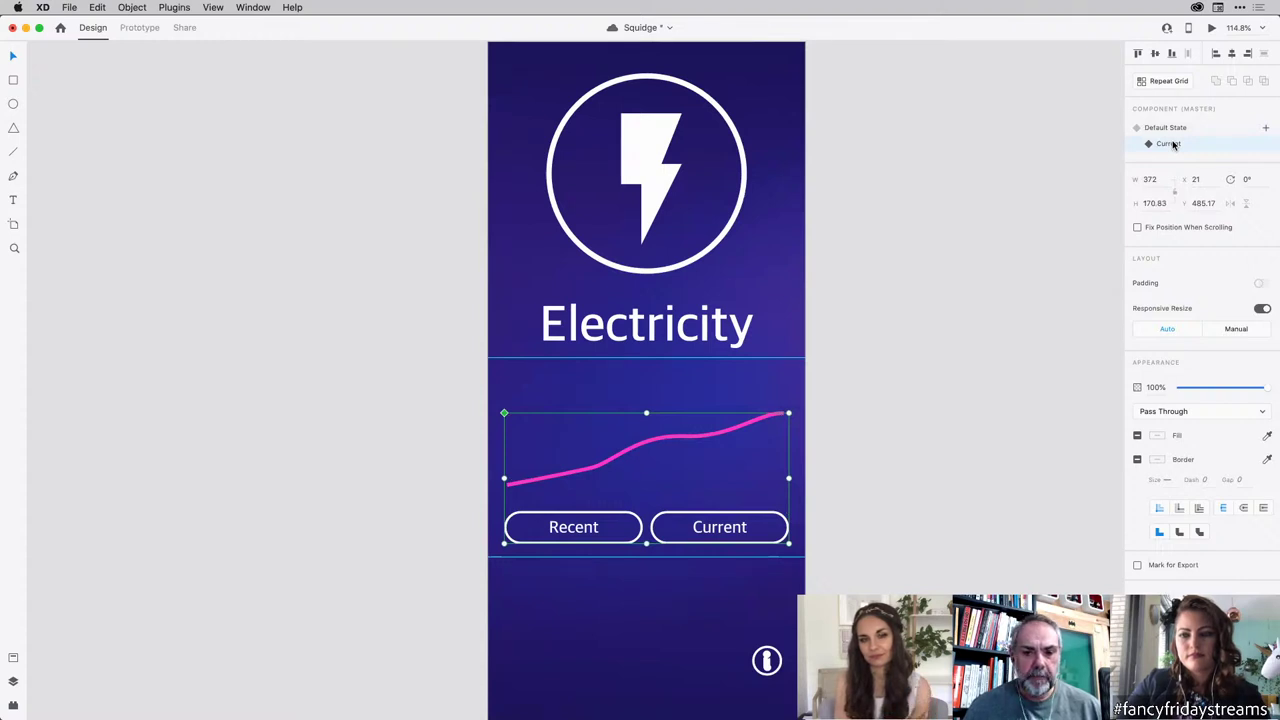
pyautogui.click(982, 254)
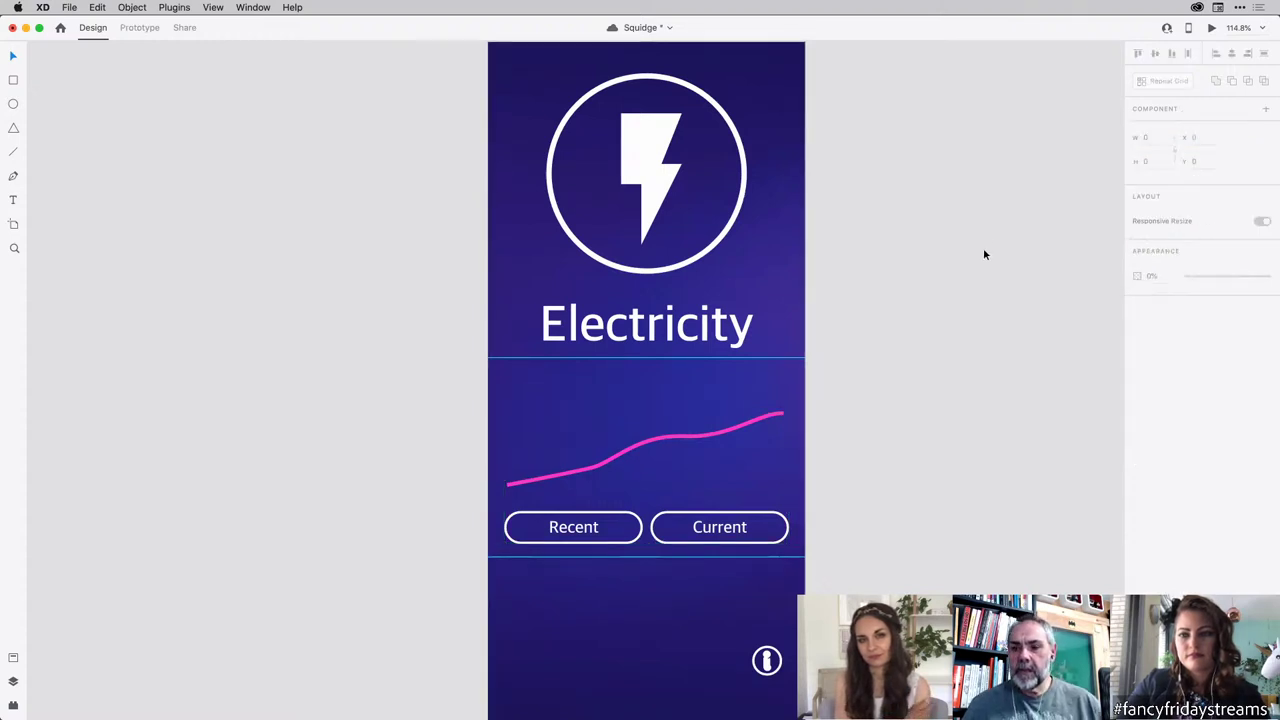
# Step: Add a Tap interaction to the chart's Current state in Prototype mode that auto-animates to the Default State
pyautogui.click(145, 28)
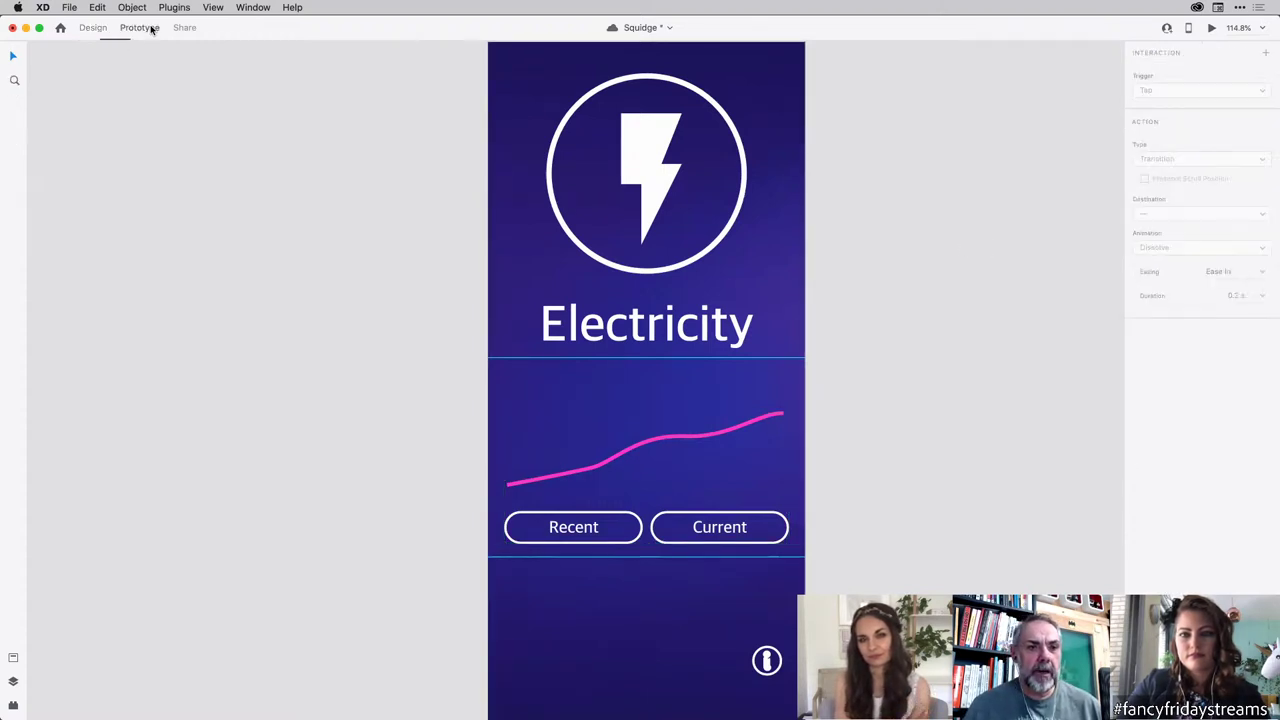
pyautogui.click(704, 437)
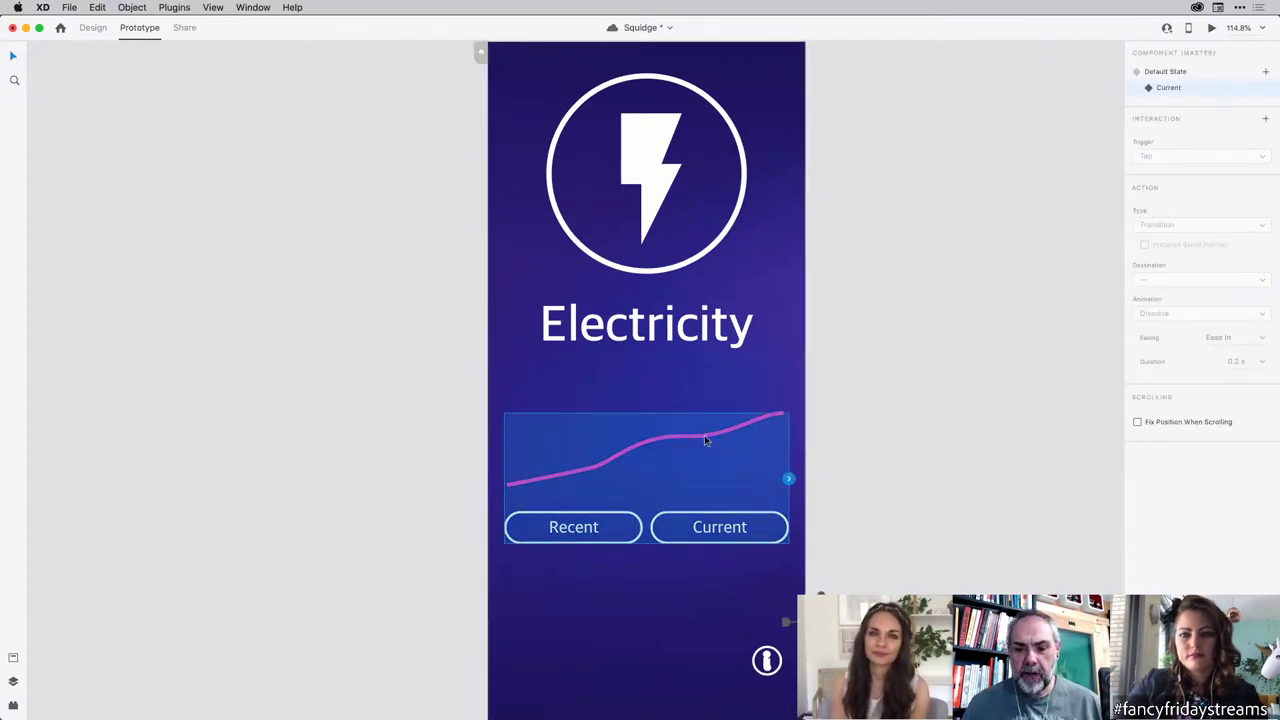
pyautogui.click(1266, 121)
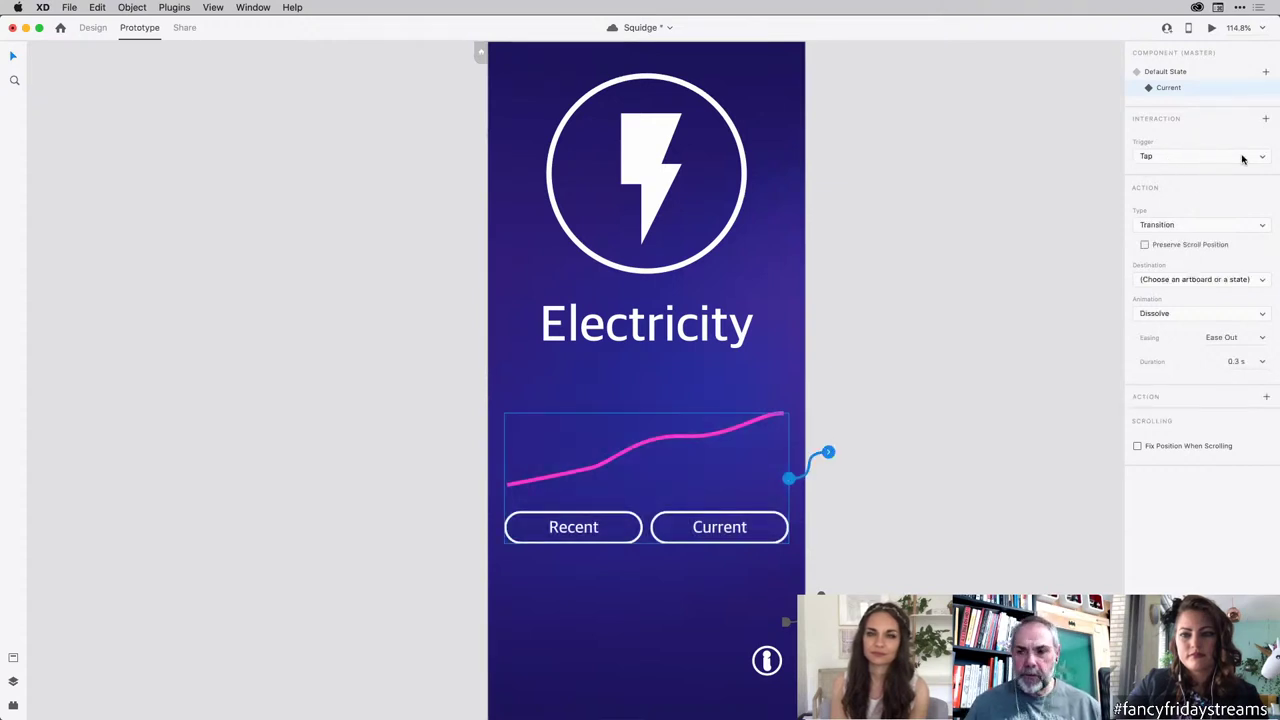
pyautogui.click(1200, 224)
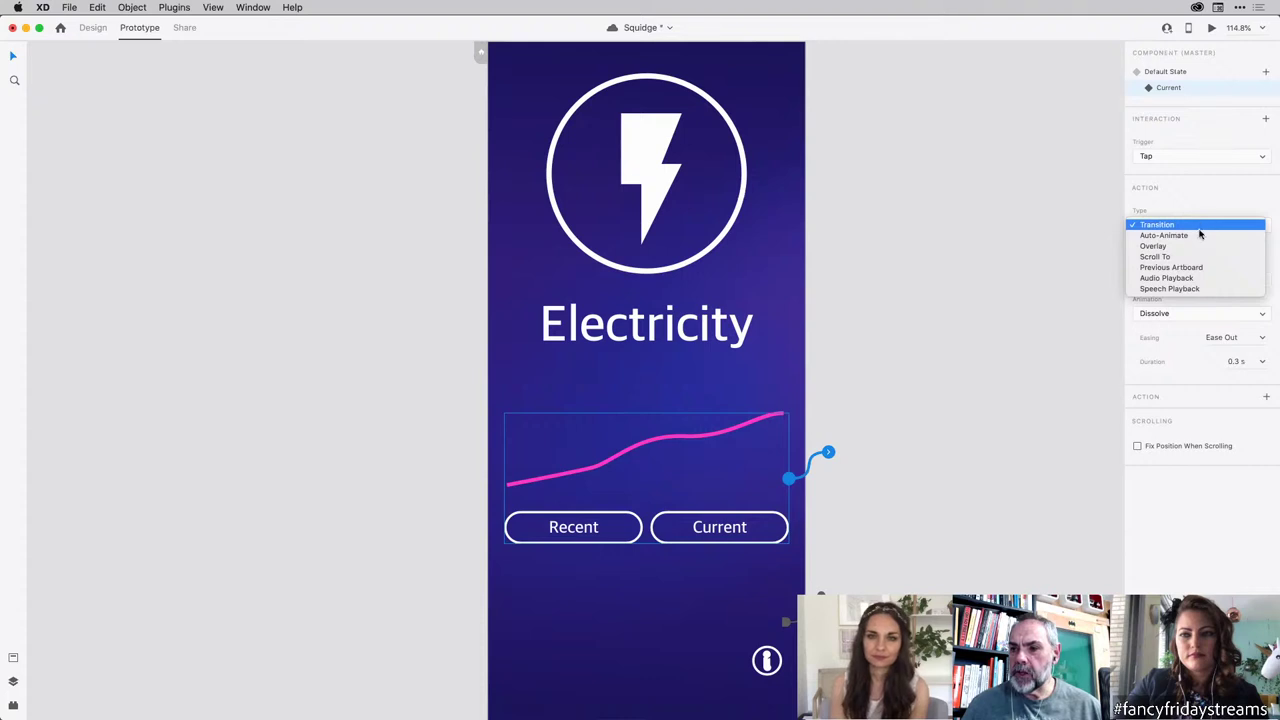
pyautogui.click(1199, 236)
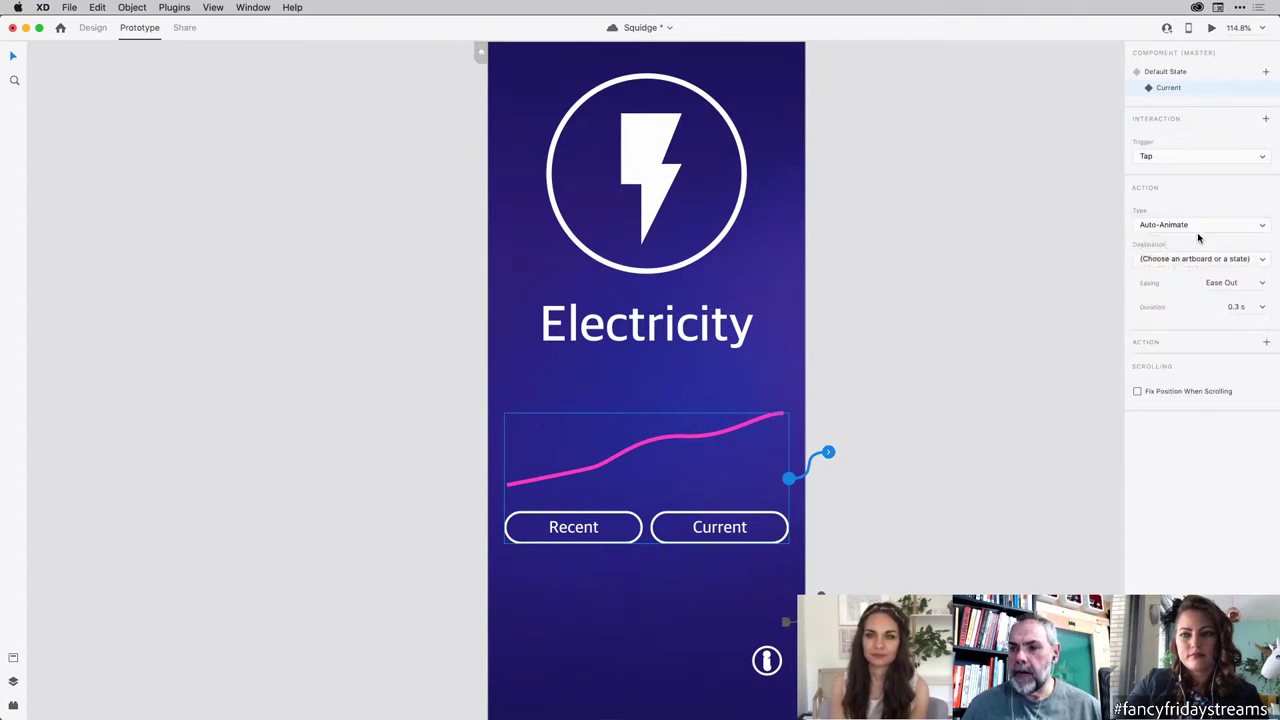
pyautogui.click(1244, 259)
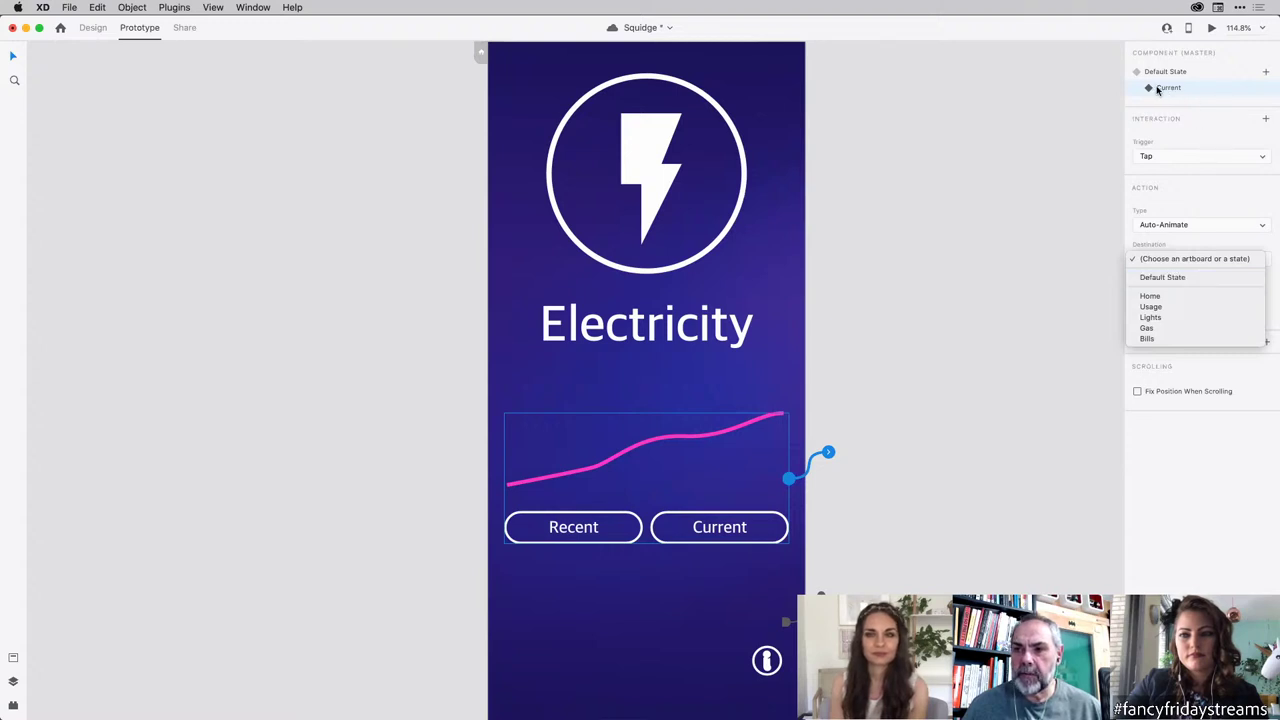
pyautogui.click(1199, 277)
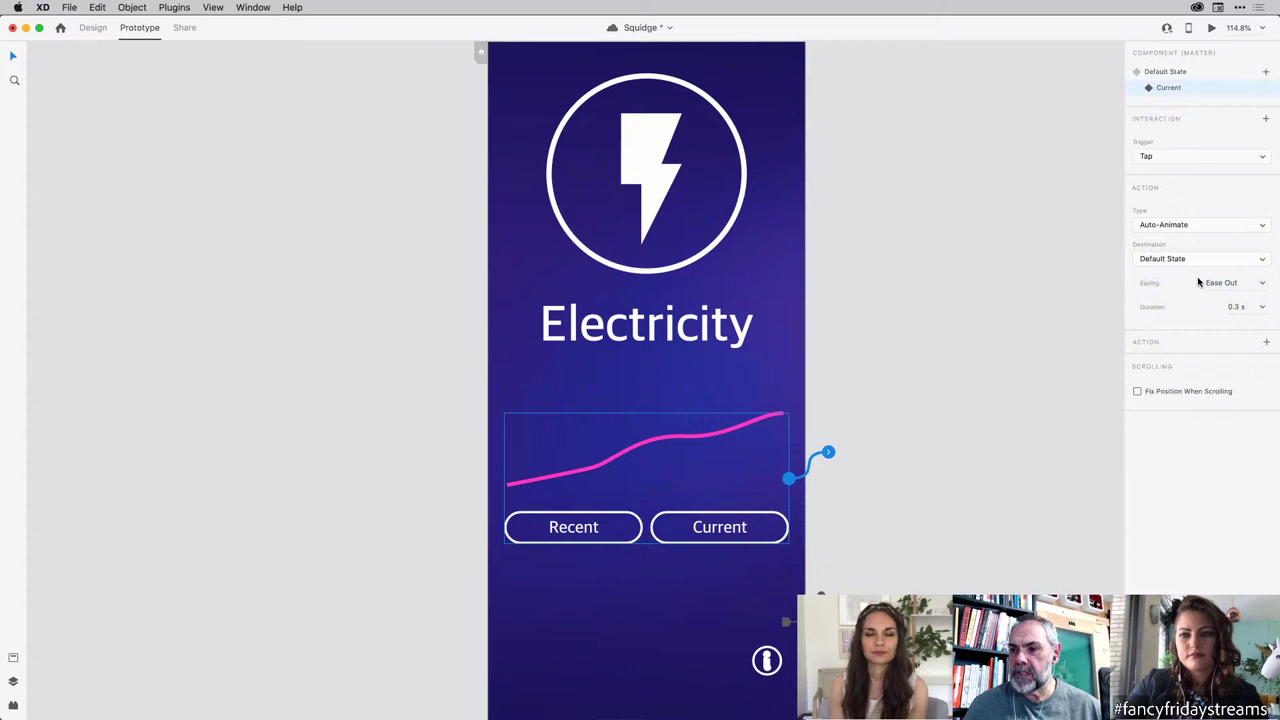
# Step: Set the Current state's animation duration to 3 s
pyautogui.click(1242, 307)
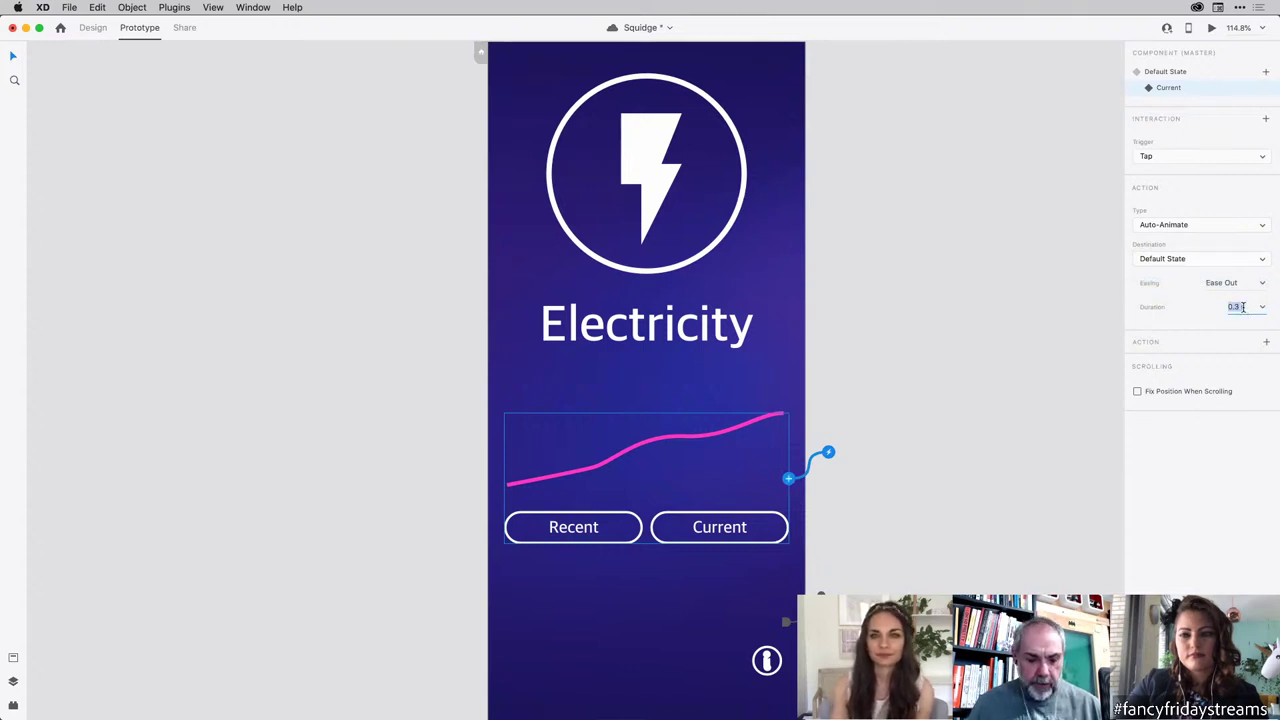
pyautogui.write('3')
pyautogui.press('Return')
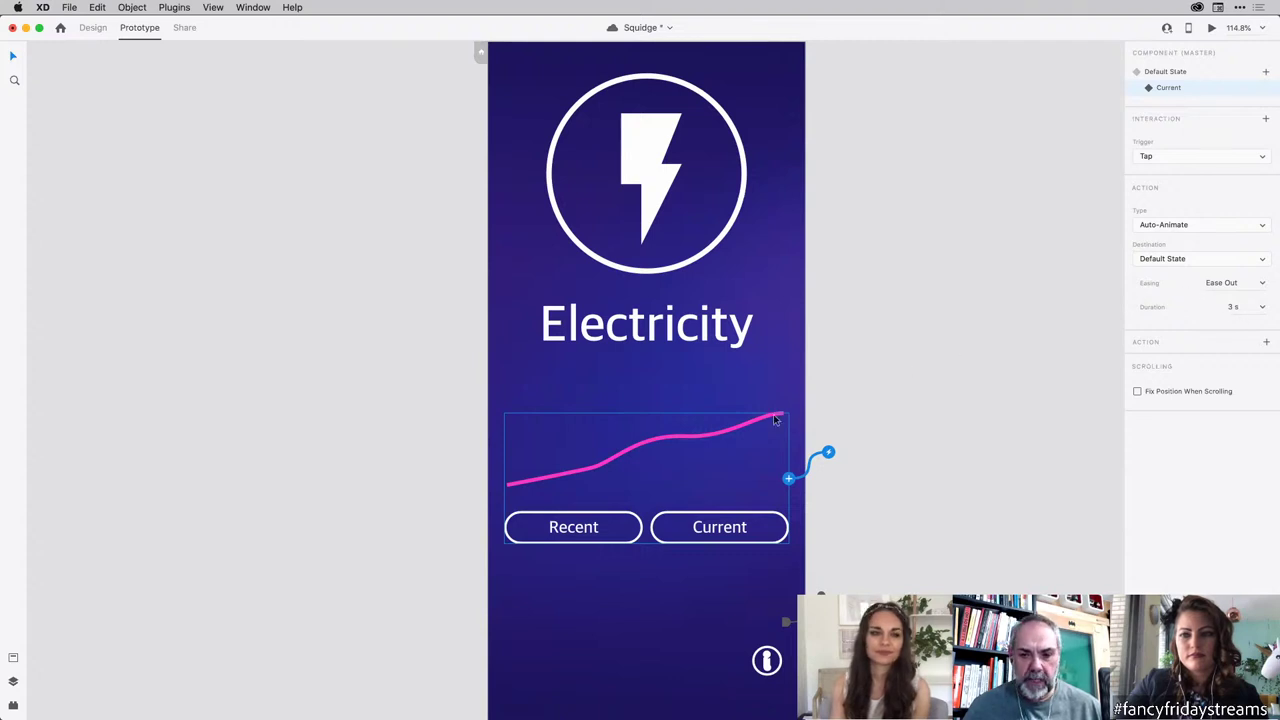
# Step: Set the destination of the Default State's Tap auto-animate interaction to the Current state
pyautogui.click(1166, 74)
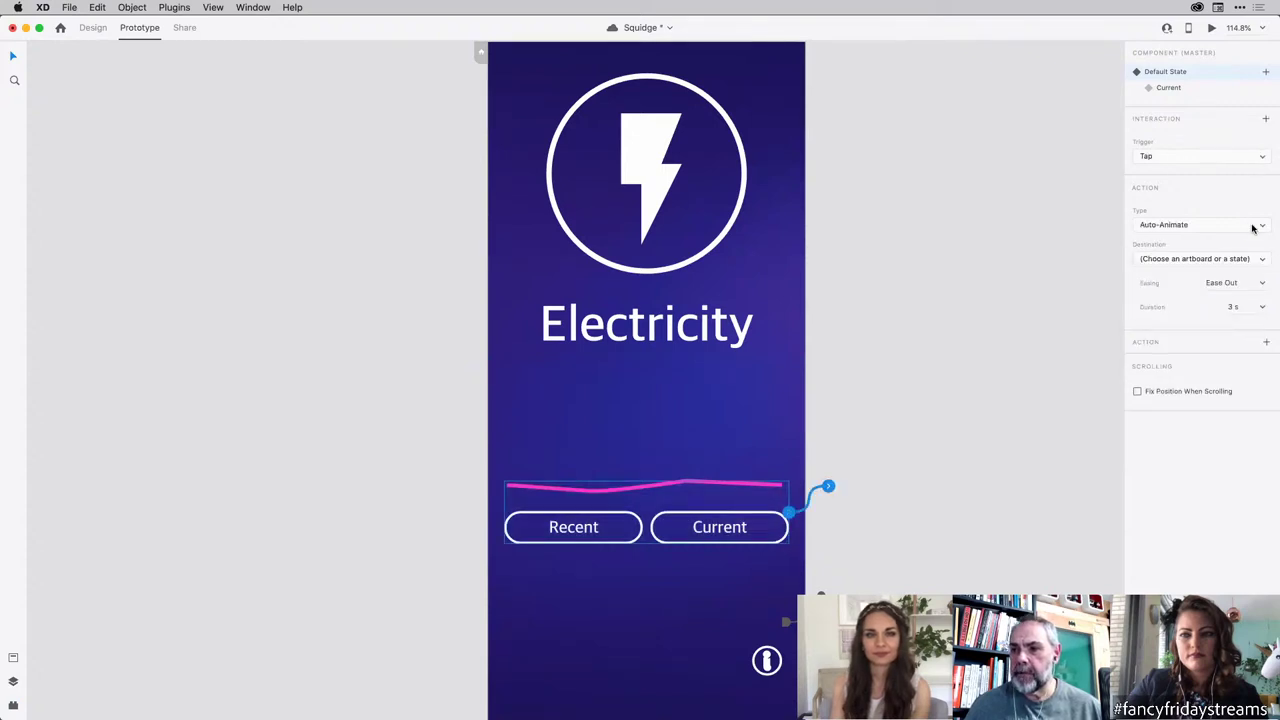
pyautogui.click(1257, 259)
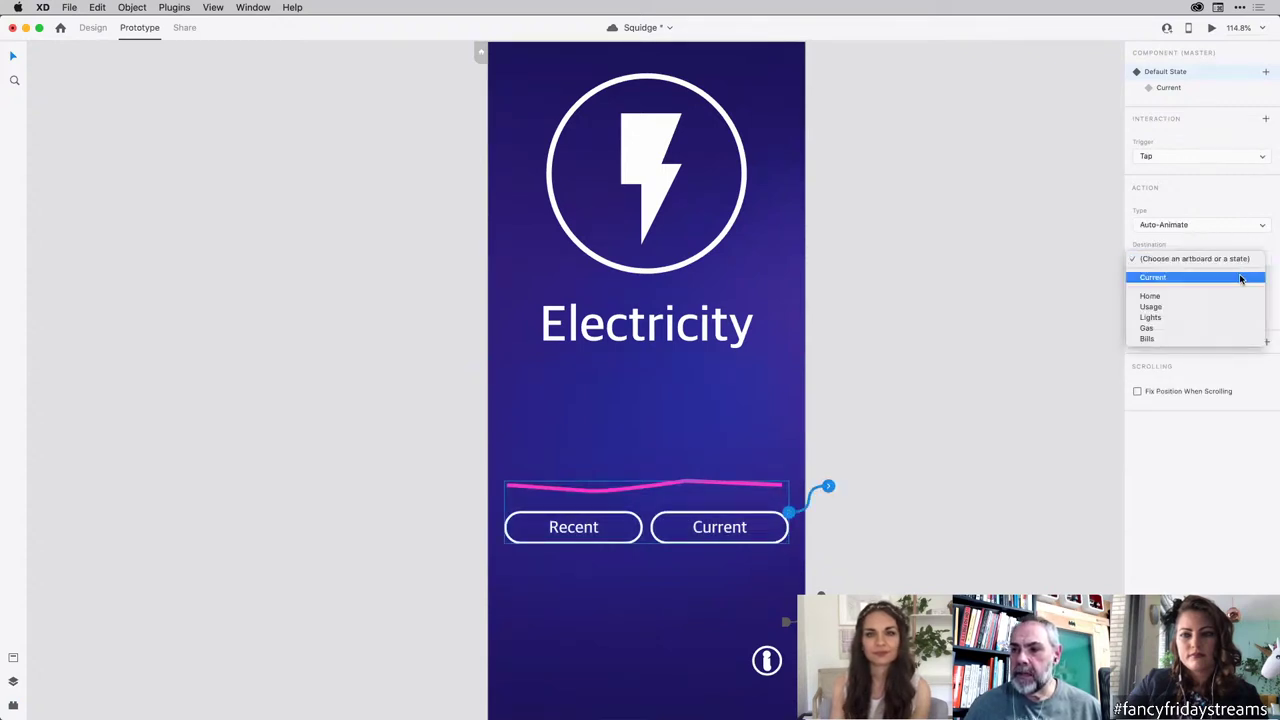
pyautogui.click(1240, 278)
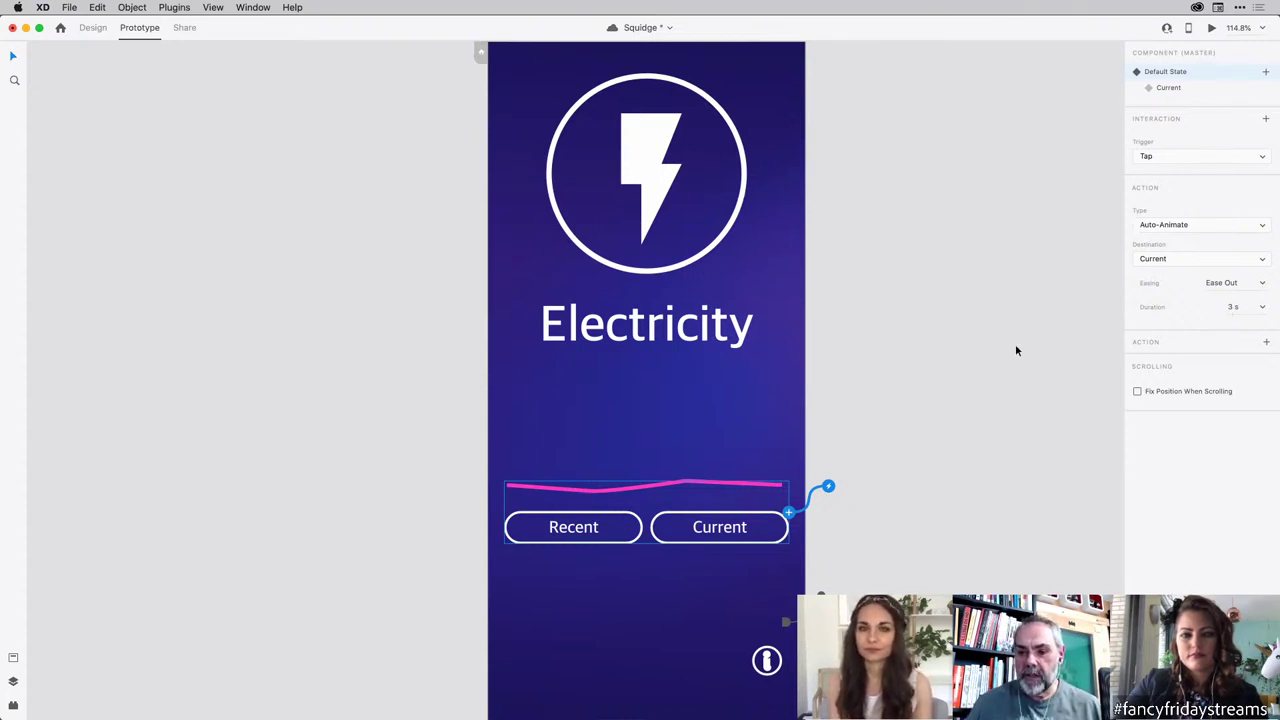
pyautogui.click(938, 382)
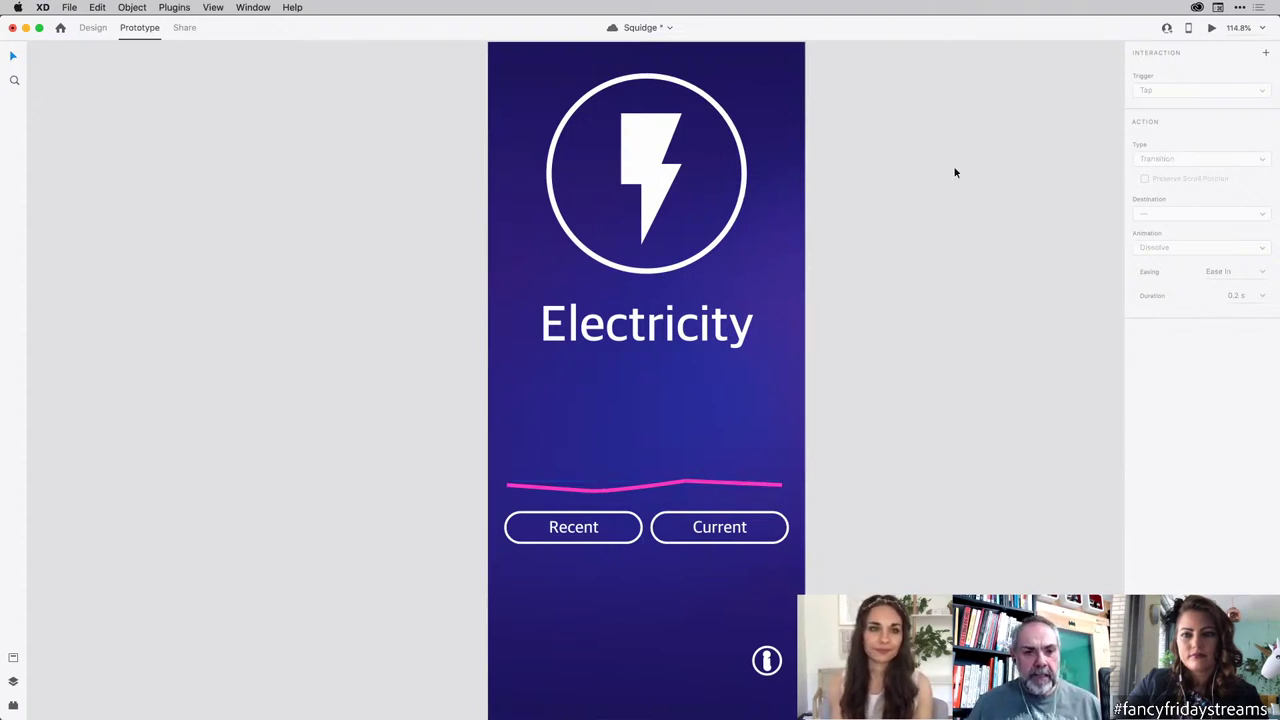
# Step: Preview the prototype from the Electricity artboard and test toggling the line chart between its Current and Recent states
pyautogui.press('super+Return')
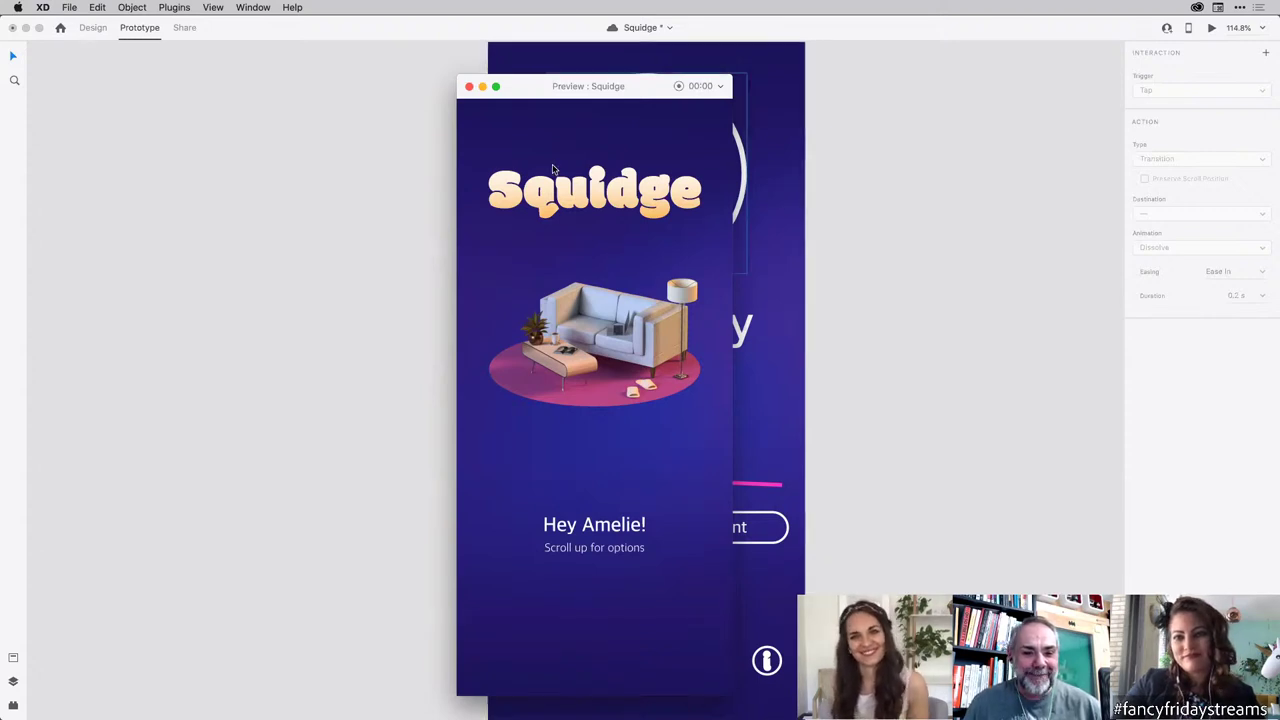
pyautogui.click(469, 86)
pyautogui.scroll(-5, 963, 257)
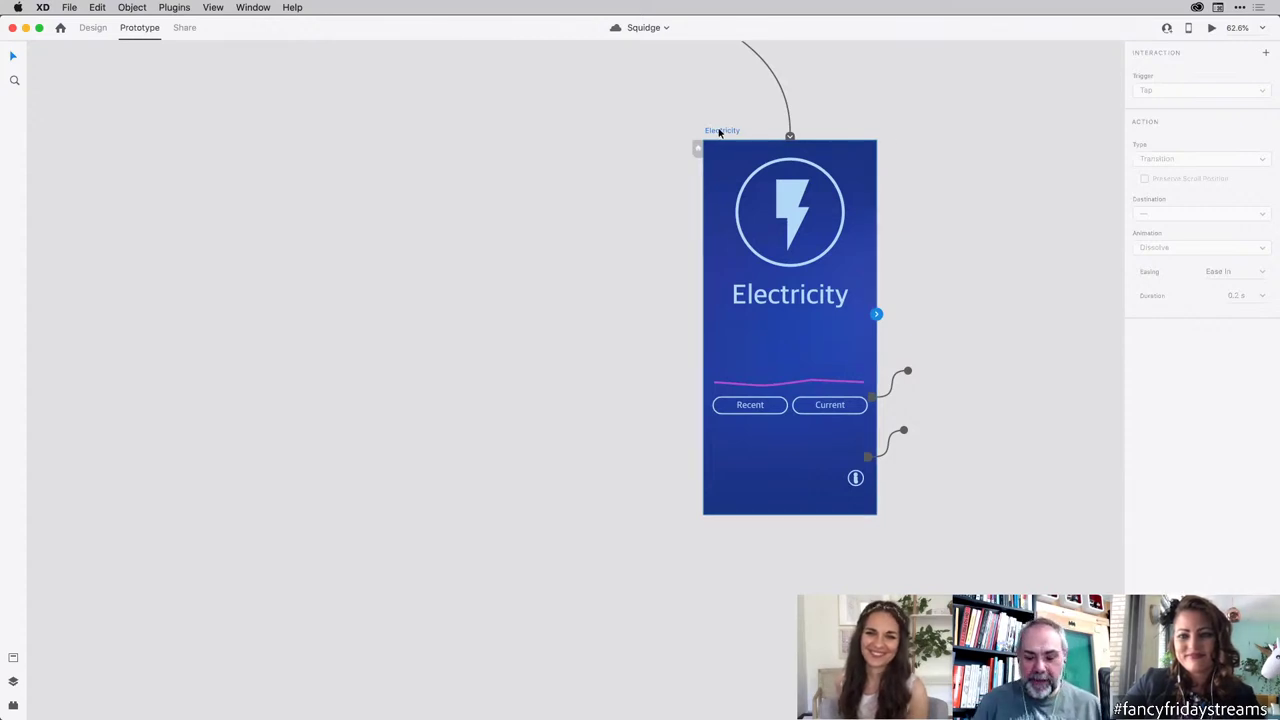
pyautogui.press('super+Return')
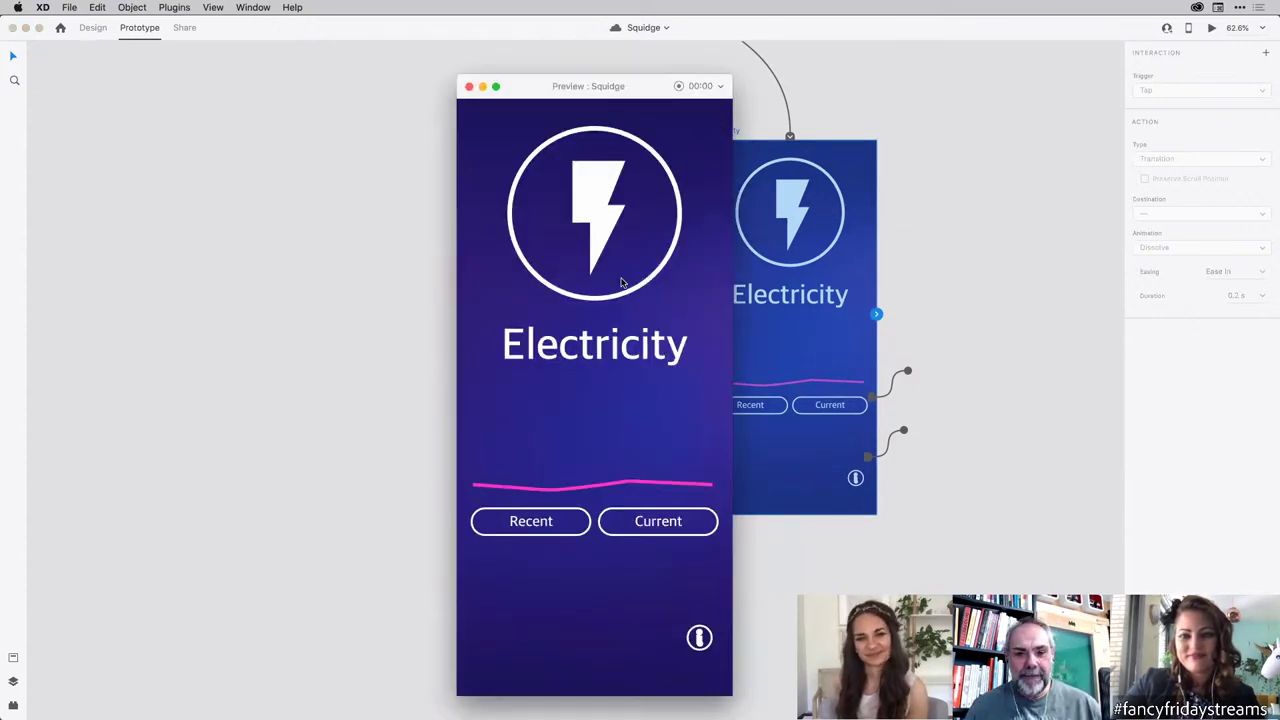
pyautogui.click(646, 524)
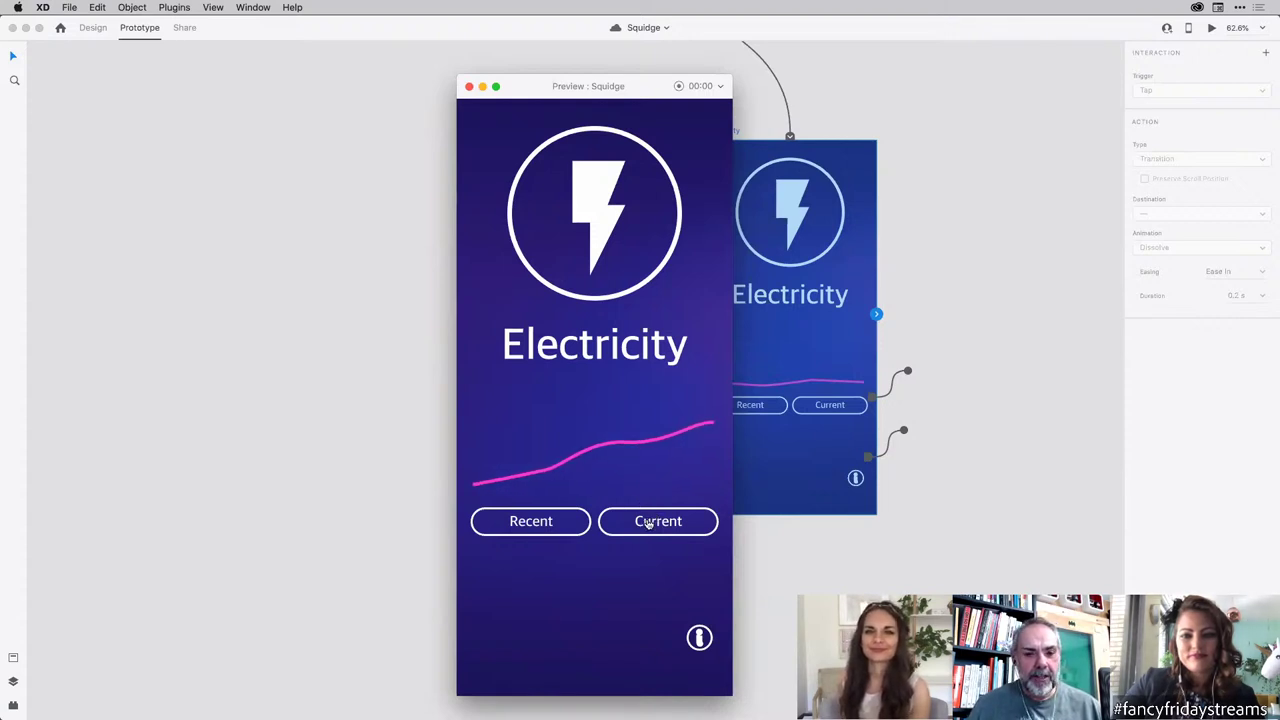
pyautogui.click(572, 525)
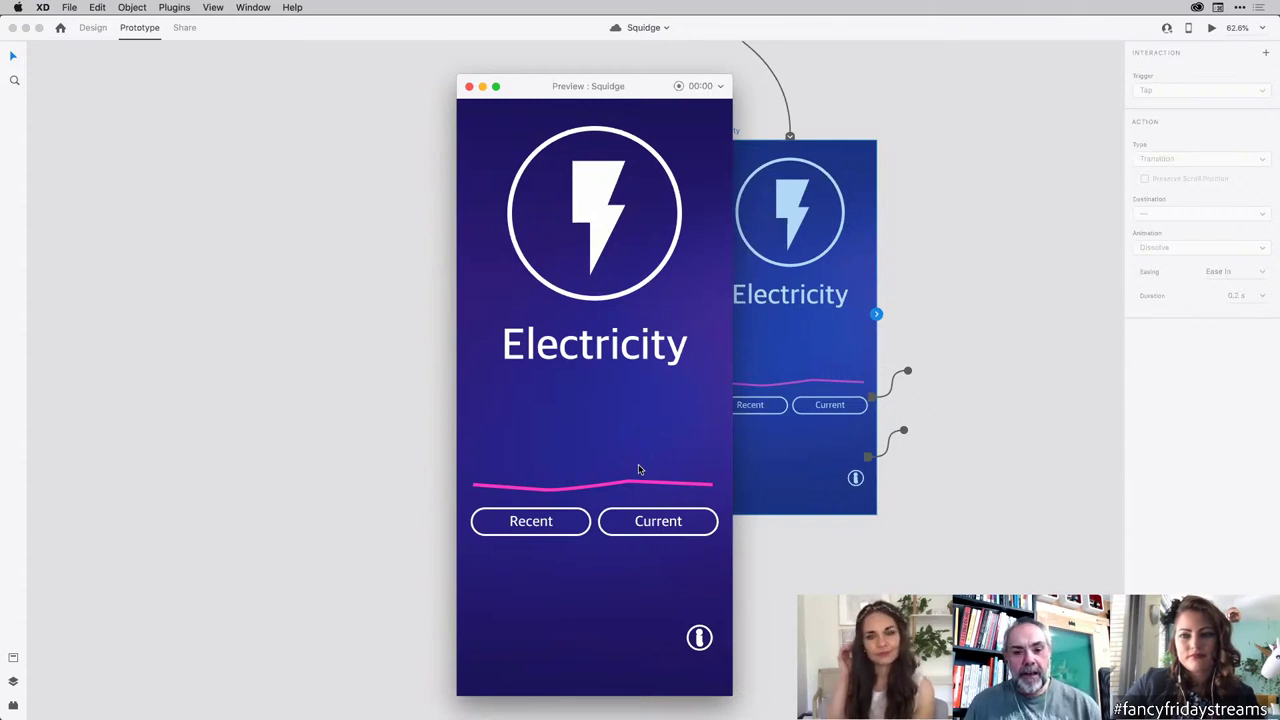
pyautogui.click(656, 521)
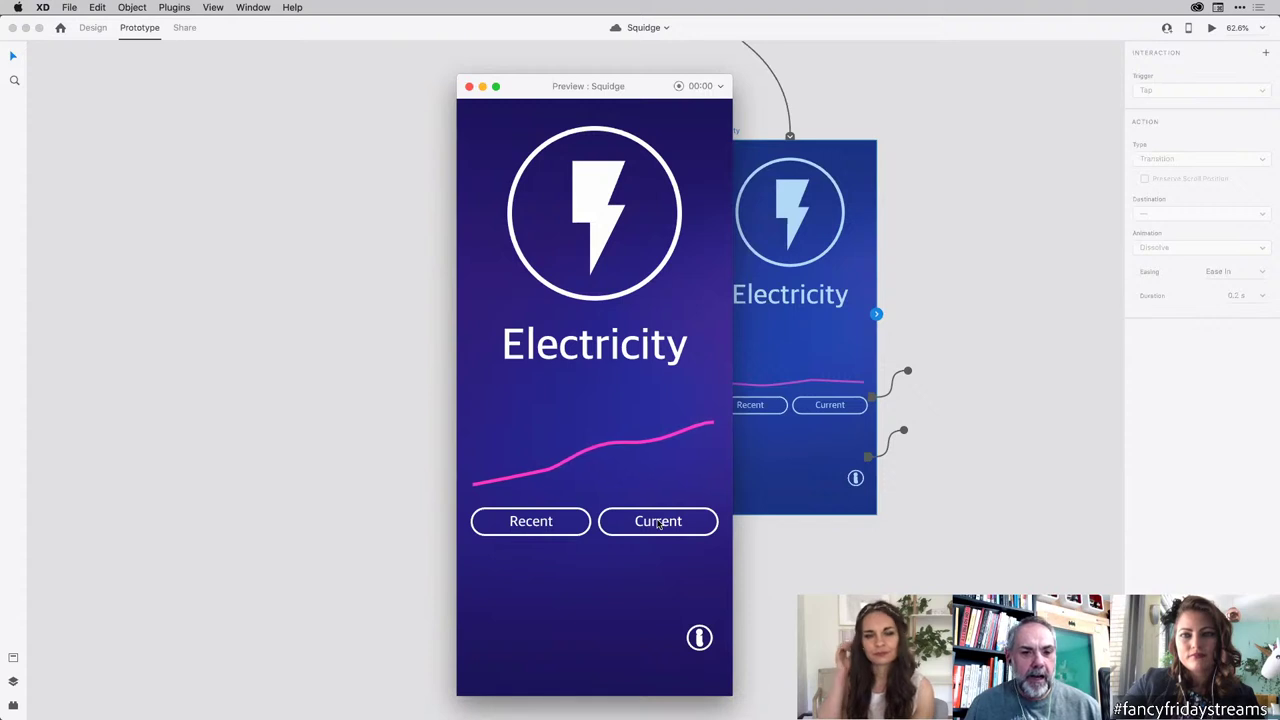
pyautogui.click(576, 523)
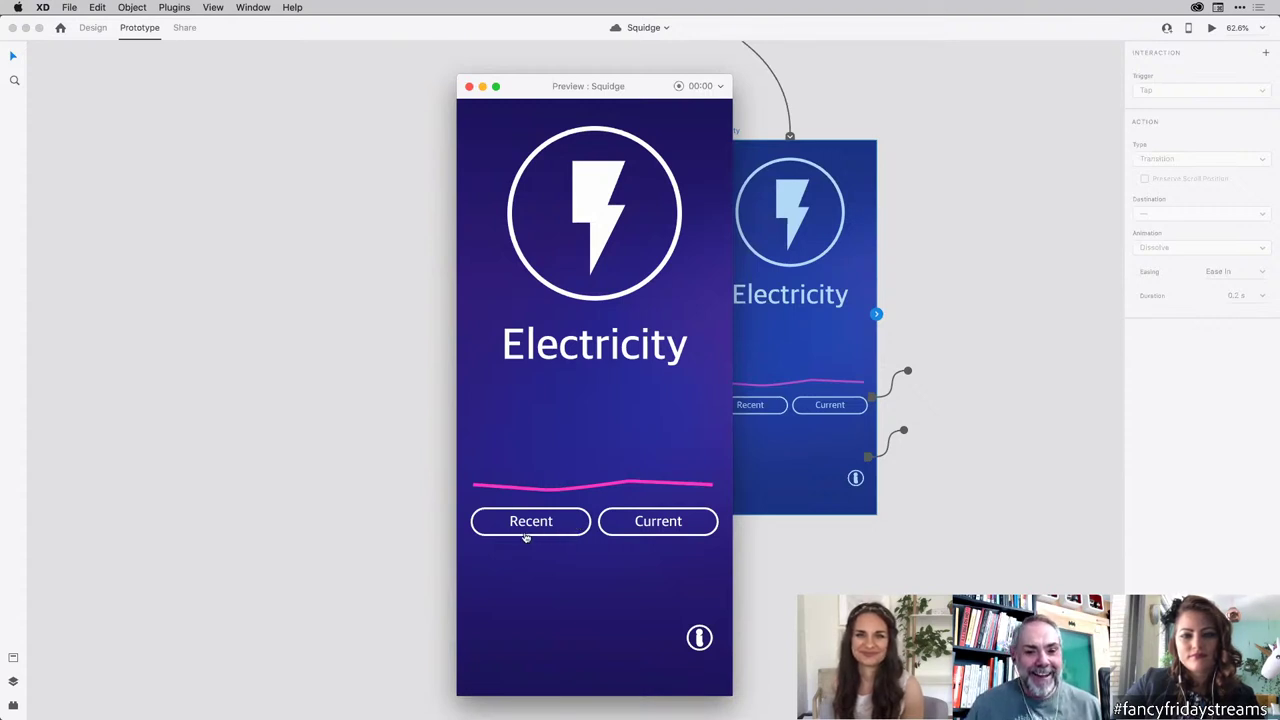
# Step: Show the Current chart in the preview, test the info icon's message, and close the preview
pyautogui.click(665, 519)
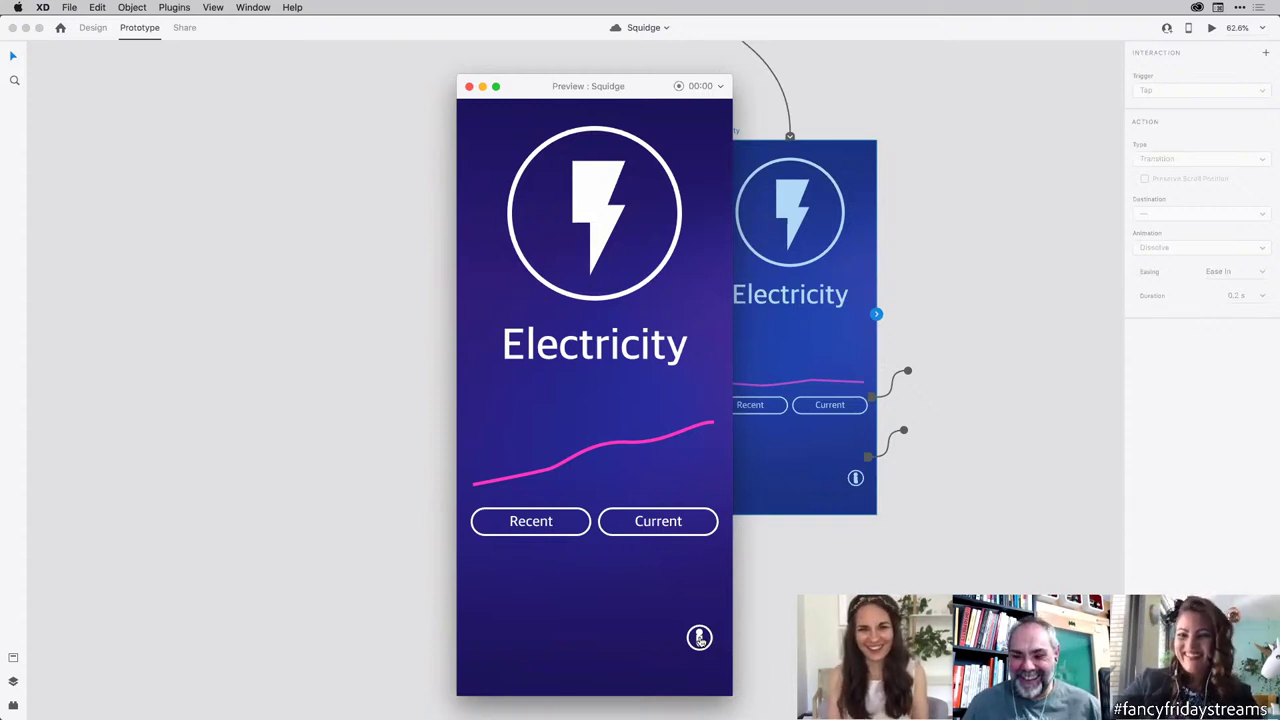
pyautogui.click(699, 638)
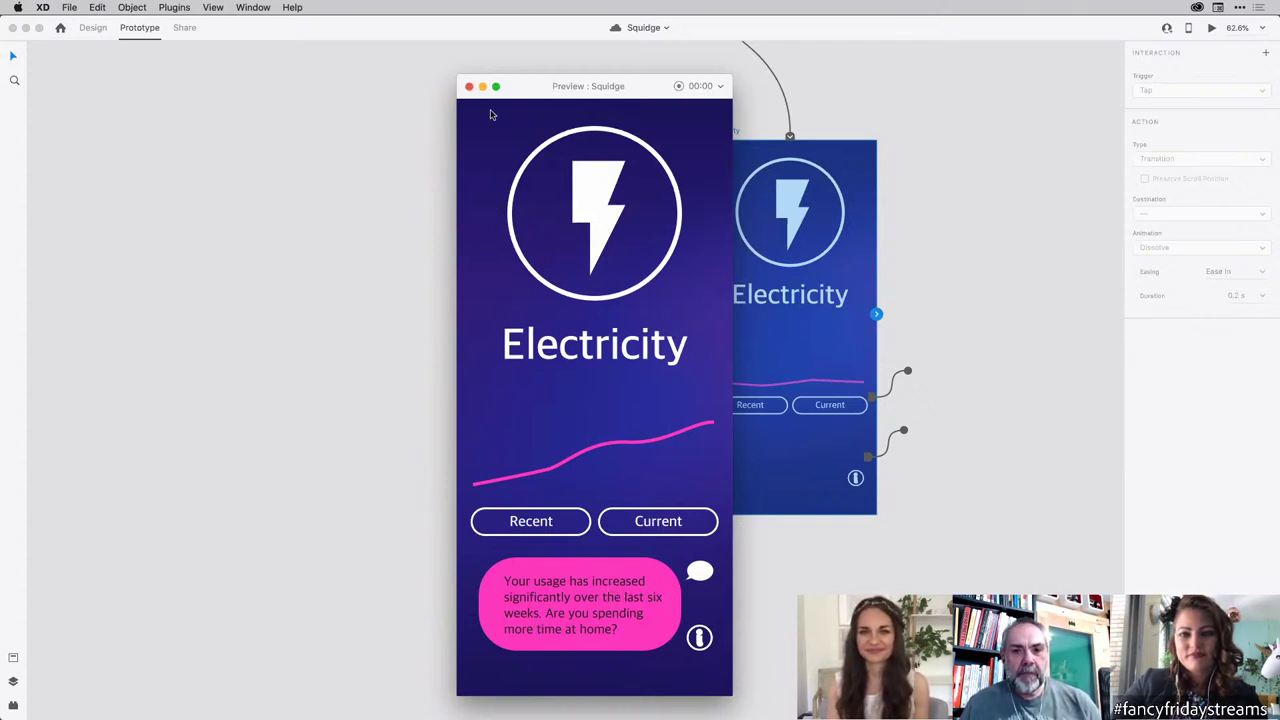
pyautogui.click(468, 86)
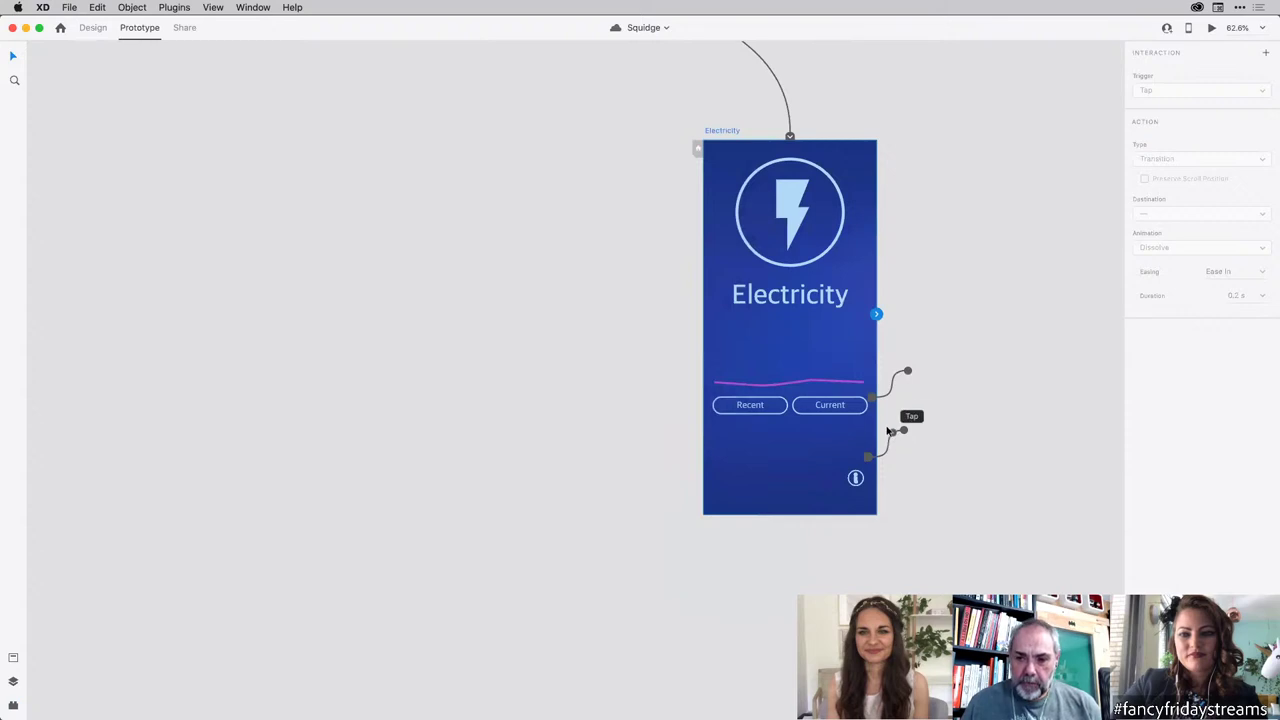
# Step: Select the info message component on the Electricity artboard and switch it to its Tapped state
pyautogui.click(840, 458)
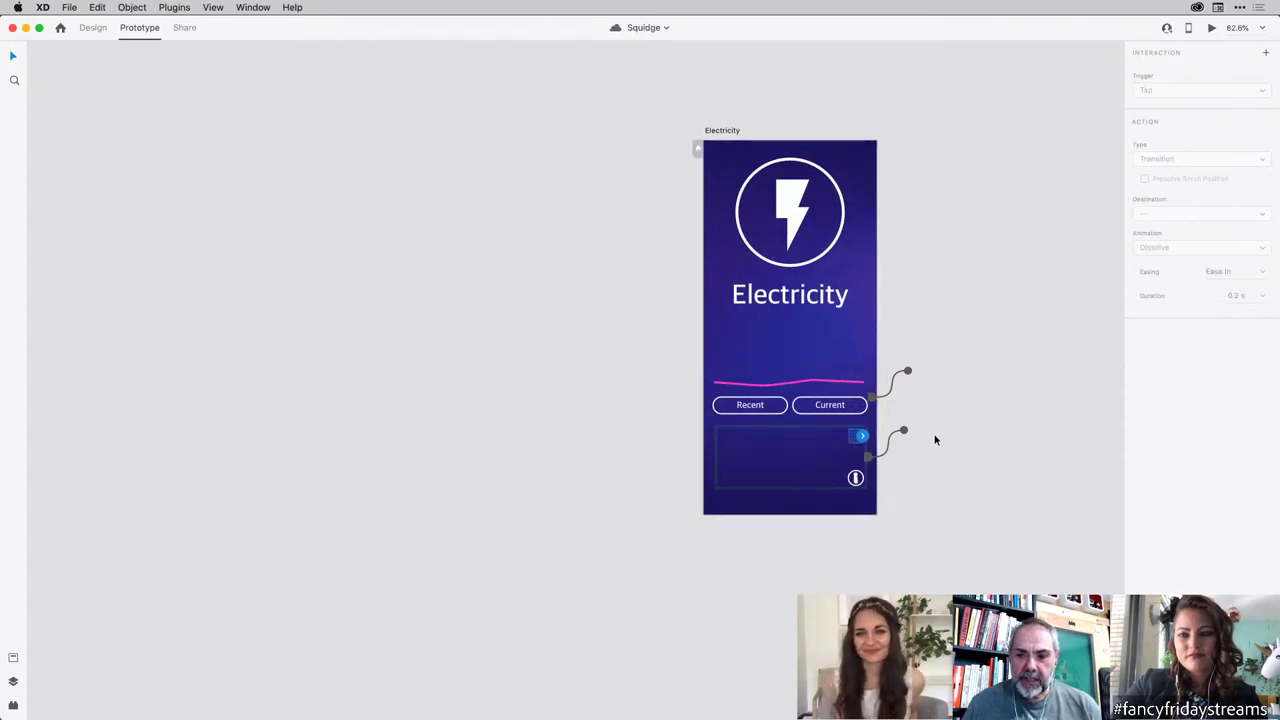
pyautogui.click(930, 440)
pyautogui.click(857, 481)
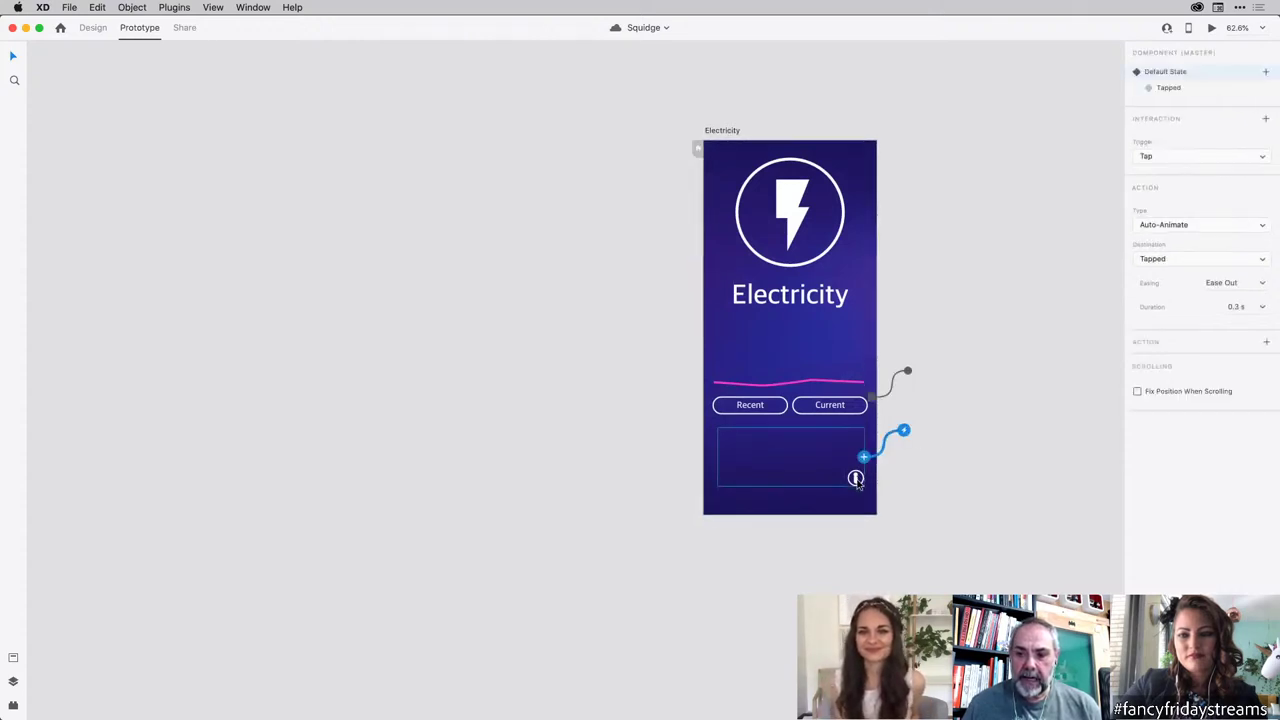
pyautogui.click(1175, 88)
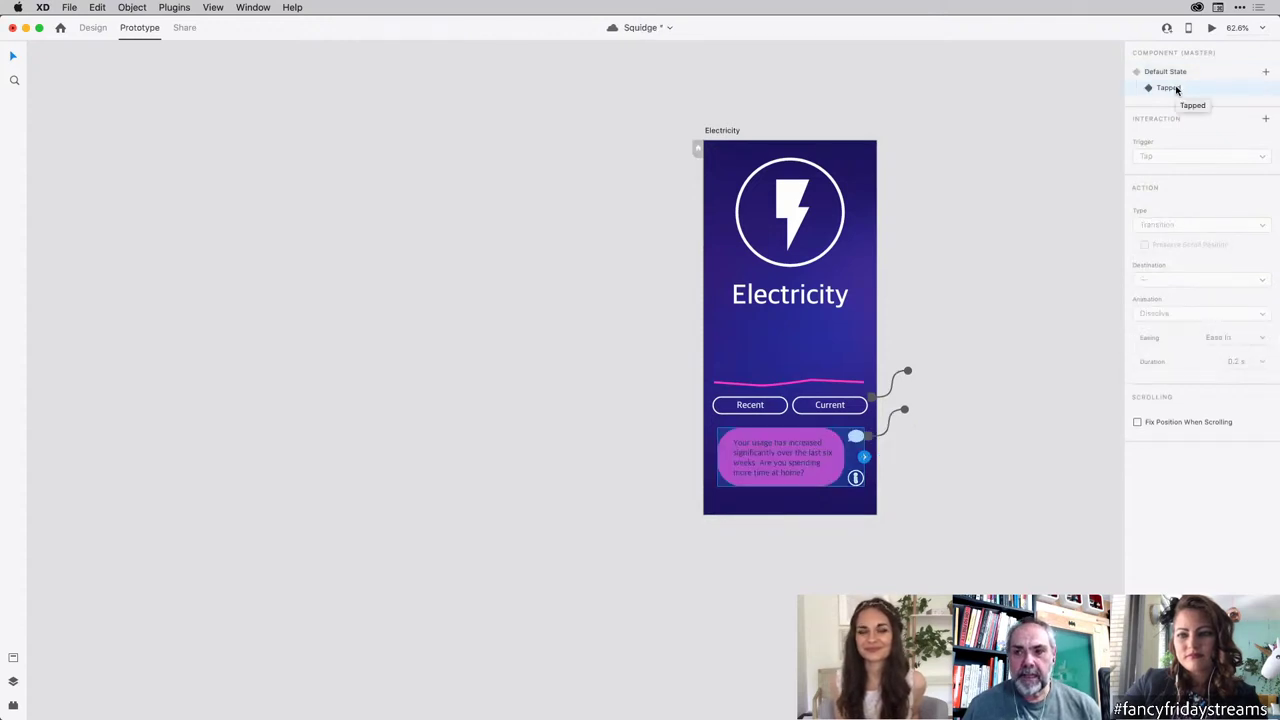
pyautogui.click(1169, 72)
pyautogui.click(1172, 86)
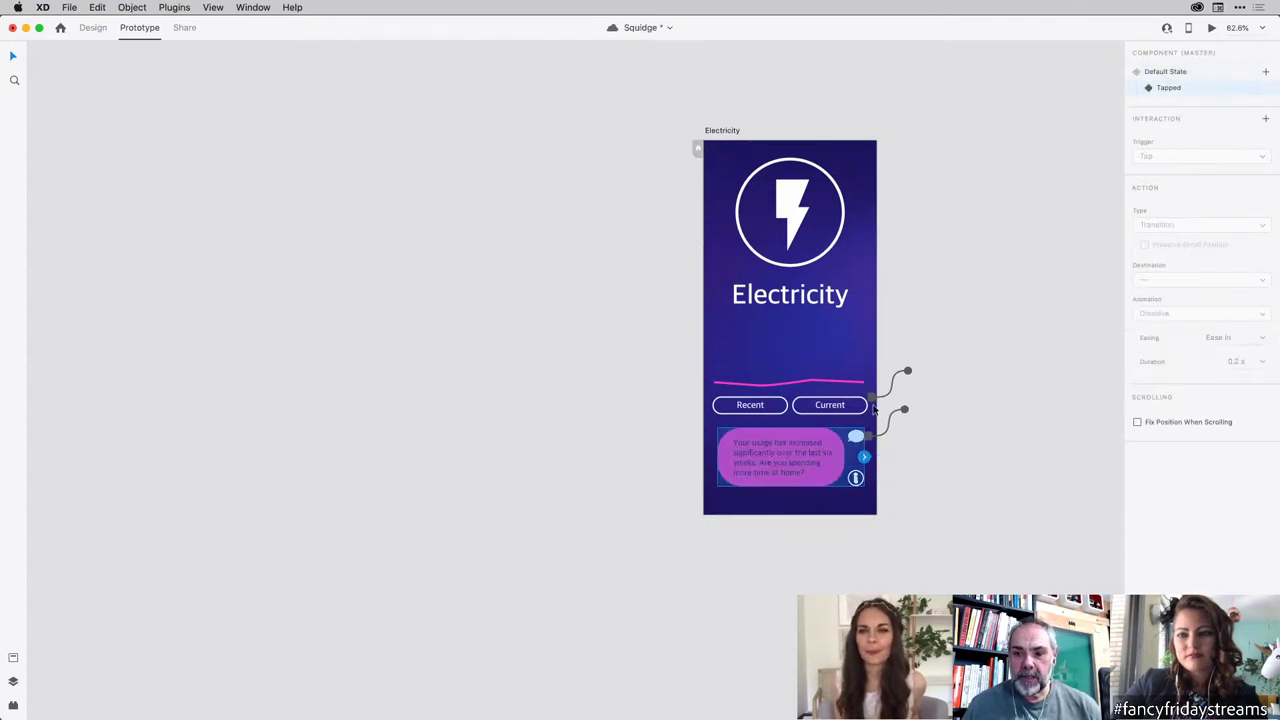
# Step: Set the voice of the speech bubble icon's Speech Playback action to Emma
pyautogui.click(857, 438)
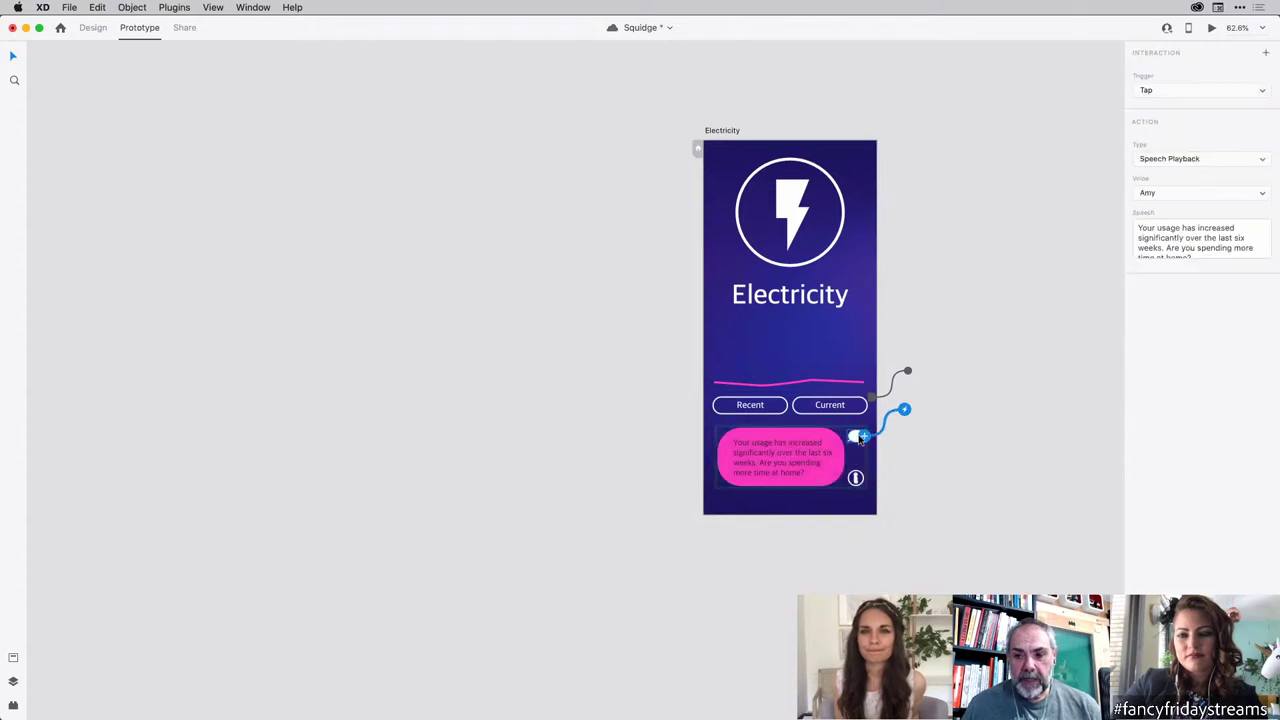
pyautogui.click(1173, 195)
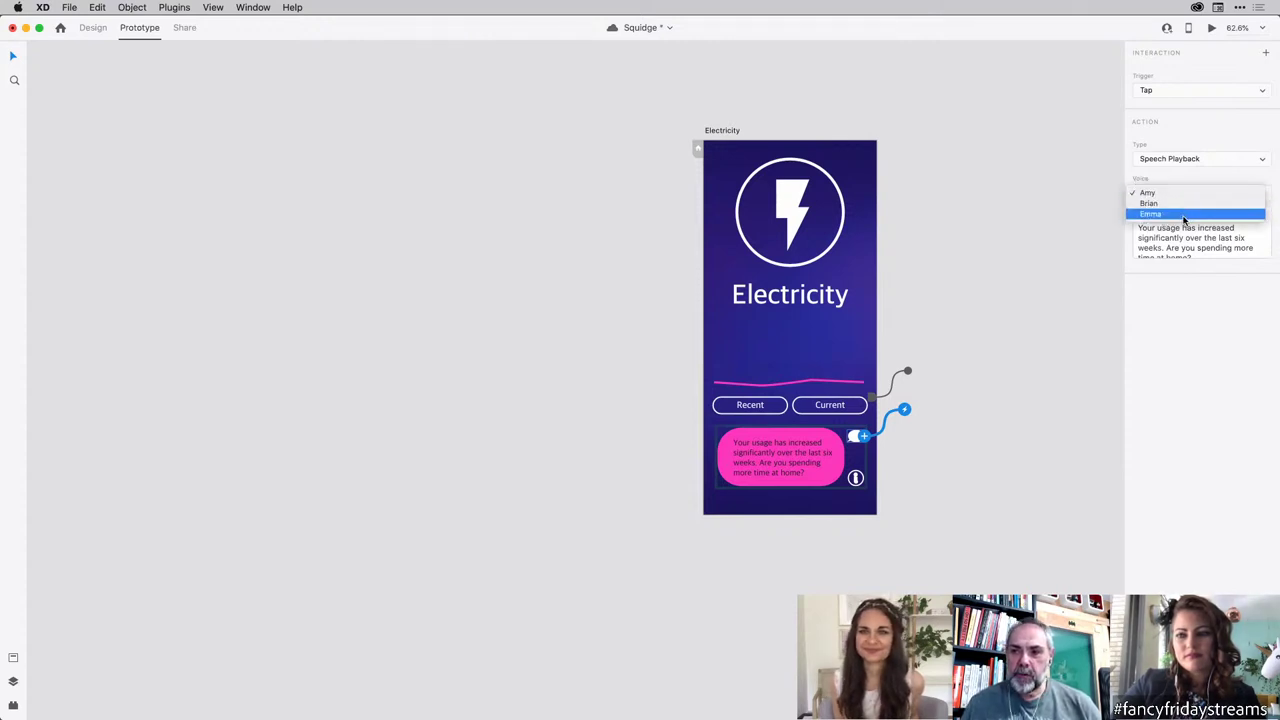
pyautogui.click(1183, 215)
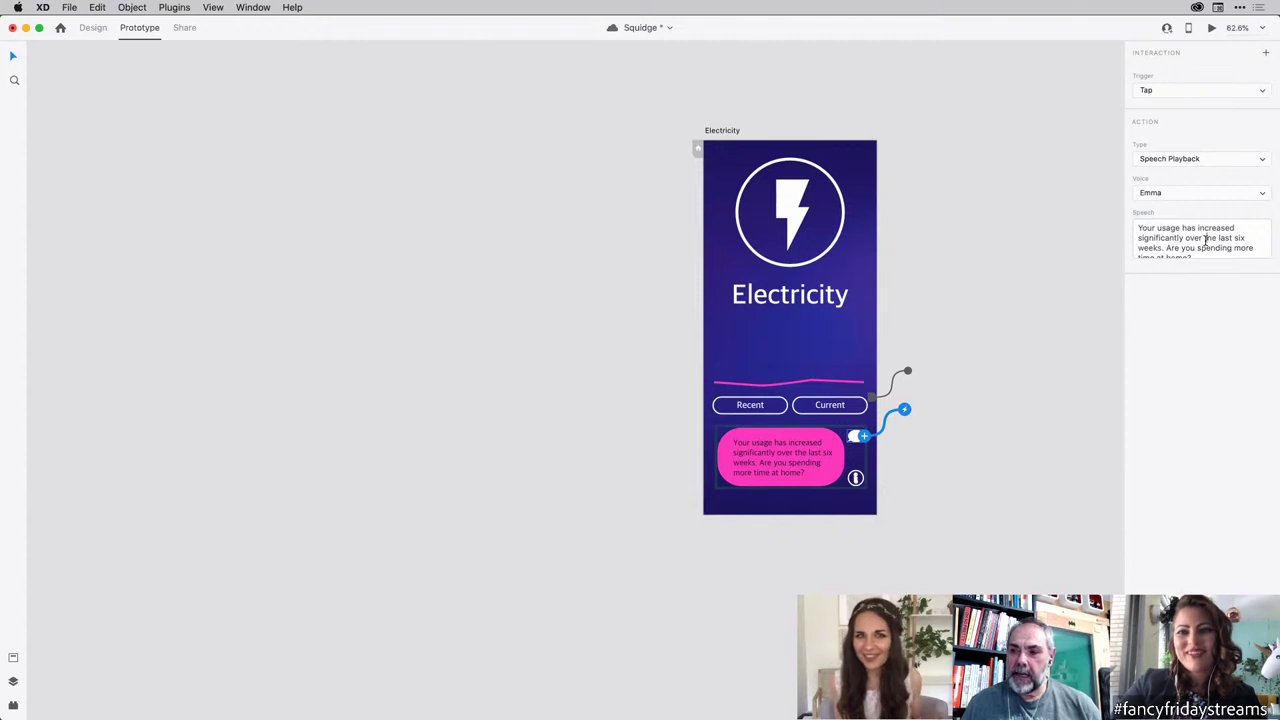
# Step: Review the full speech text of the bubble icon's playback action and open the prototype preview
pyautogui.moveTo(1205, 240); pyautogui.dragTo(1209, 275)
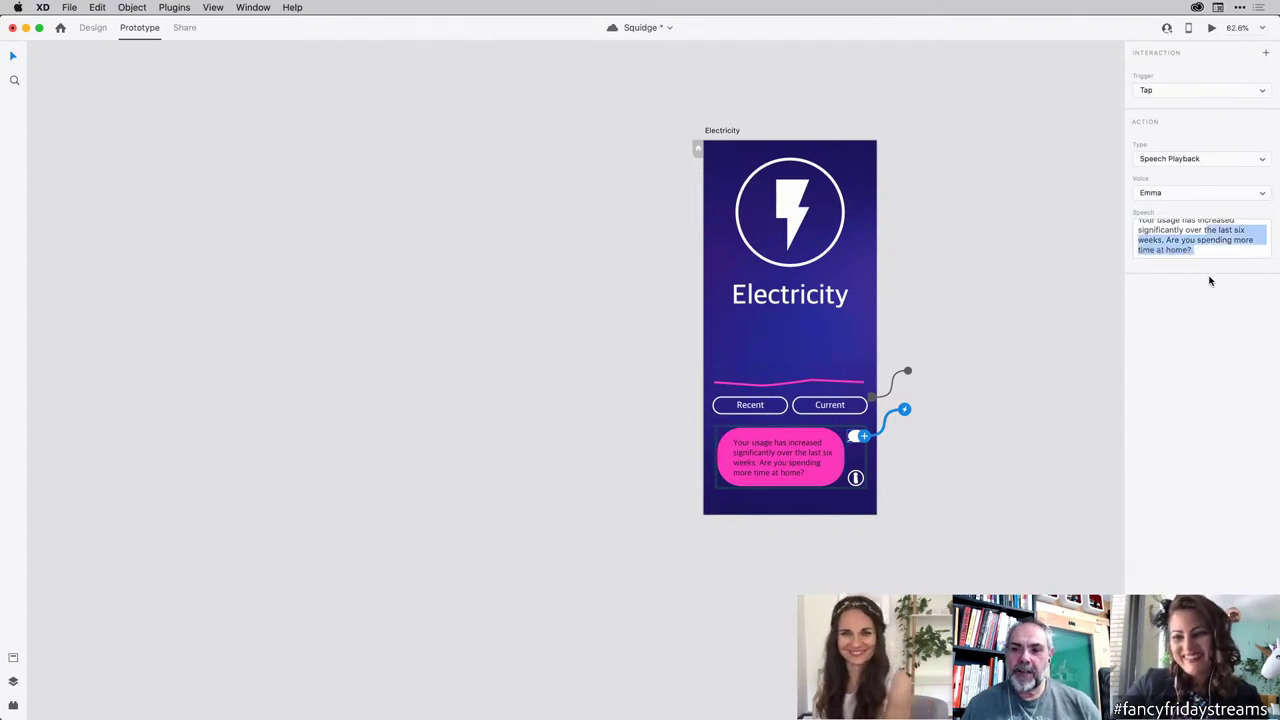
pyautogui.click(1215, 251)
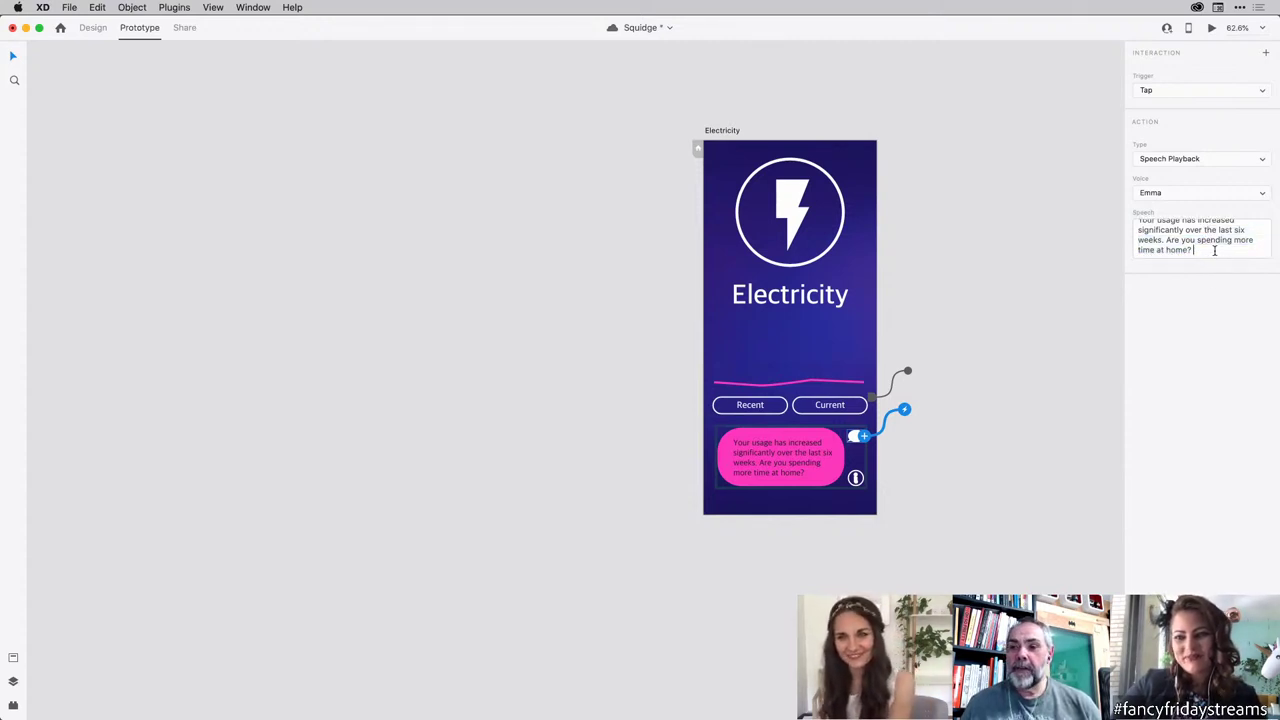
pyautogui.moveTo(1215, 251); pyautogui.dragTo(1163, 209)
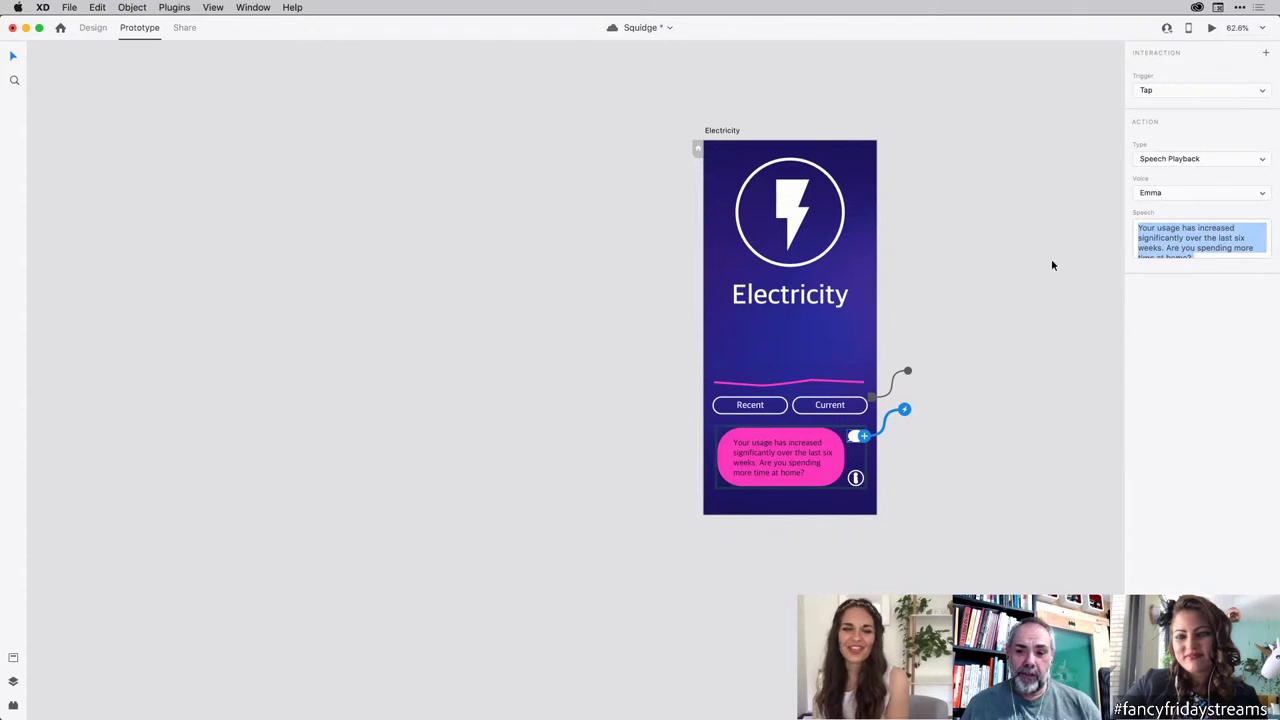
pyautogui.click(1211, 27)
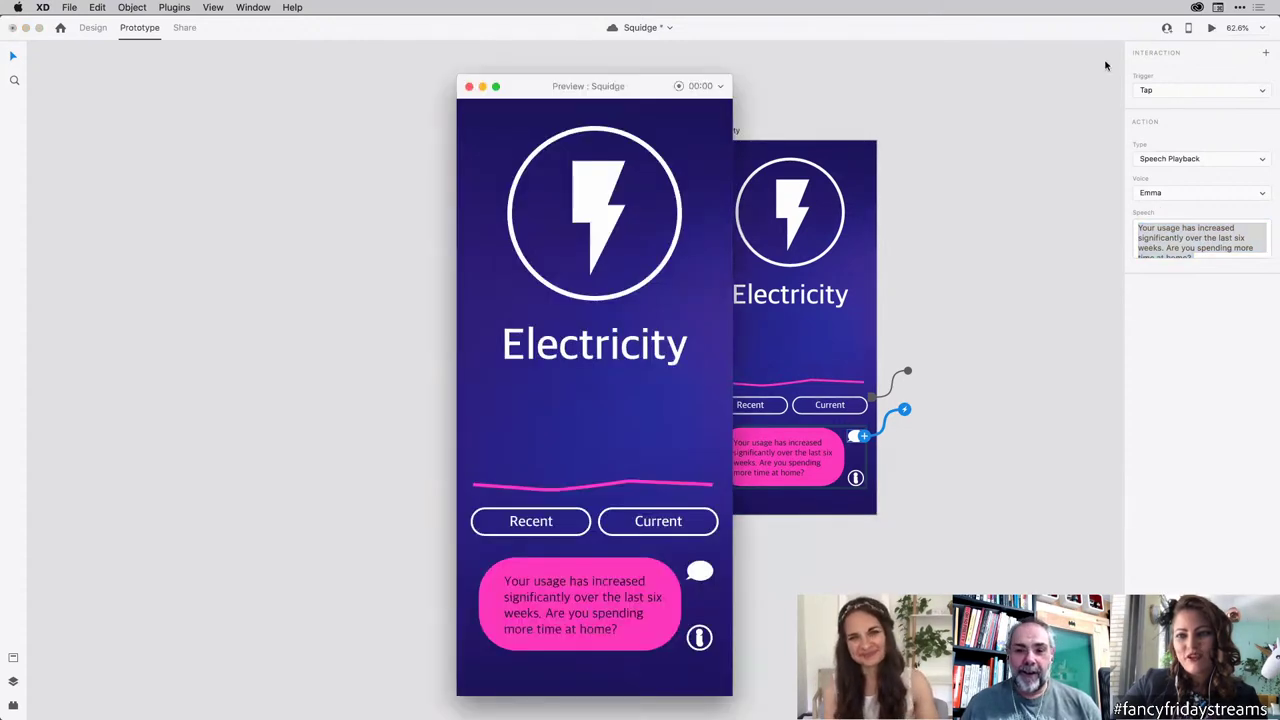